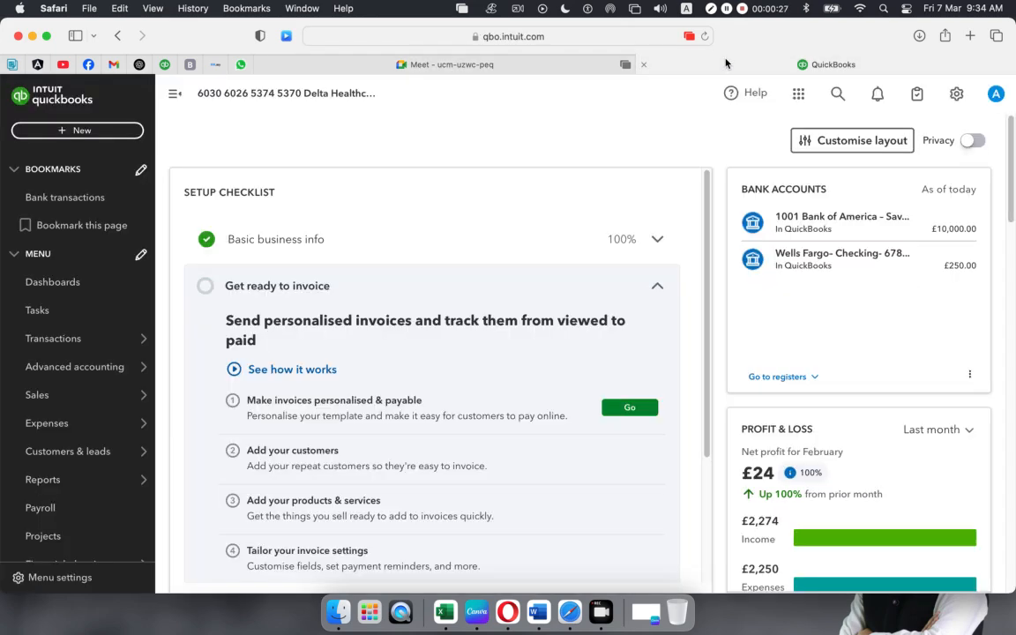
- Switch from the Meet call to the QuickBooks Online dashboard tab in Safari
{"action": "left_click", "coordinate": [726, 63]}
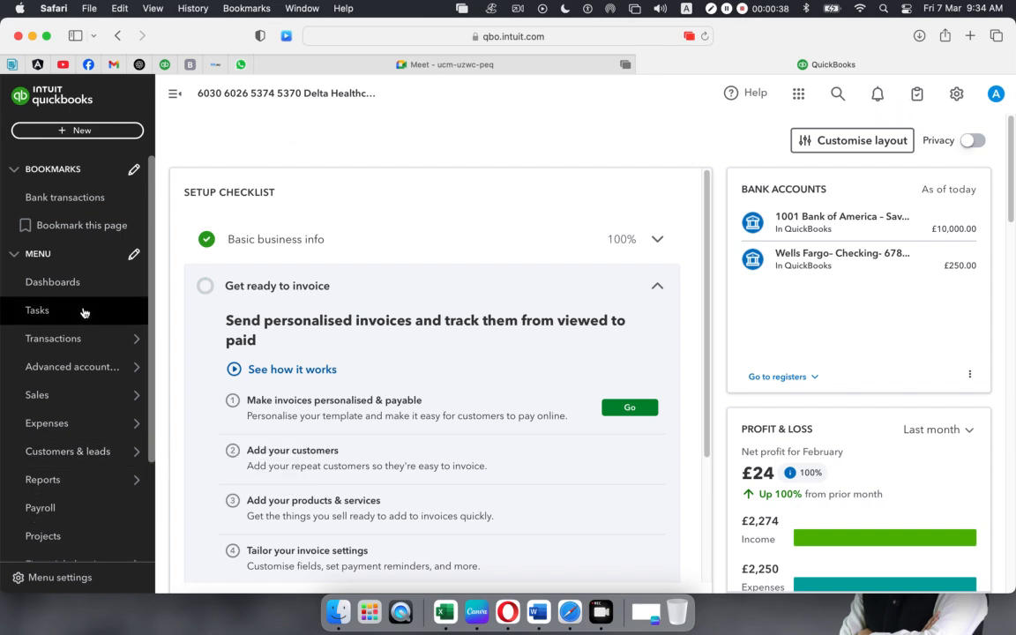
- Start a new Estimate from the + New menu in the left sidebar
{"action": "left_click", "coordinate": [81, 137]}
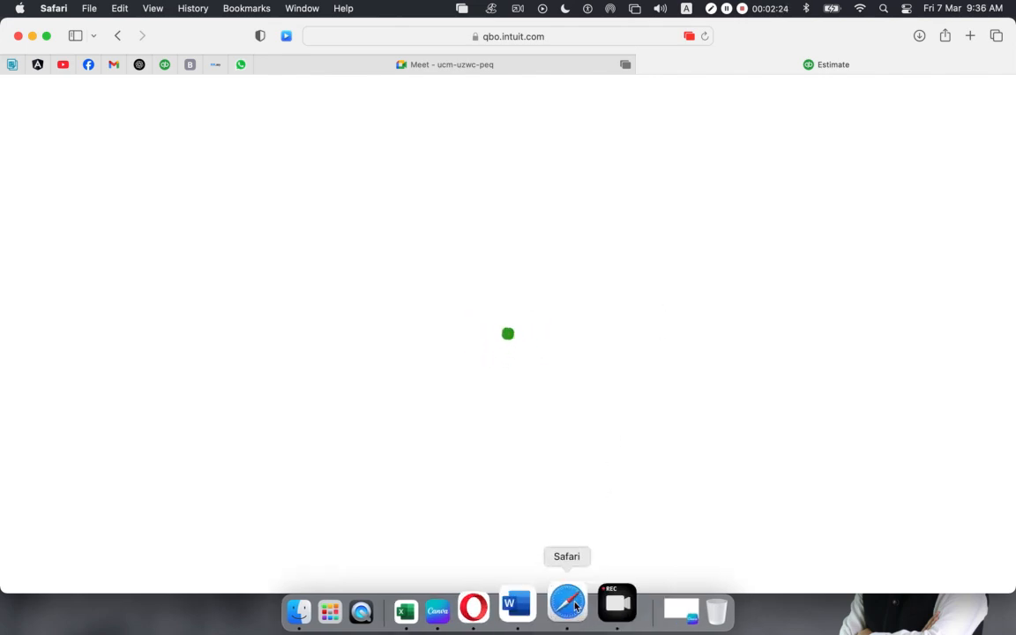
- Admit all five waiting participants into the Google Meet call
{"action": "left_click", "coordinate": [440, 65]}
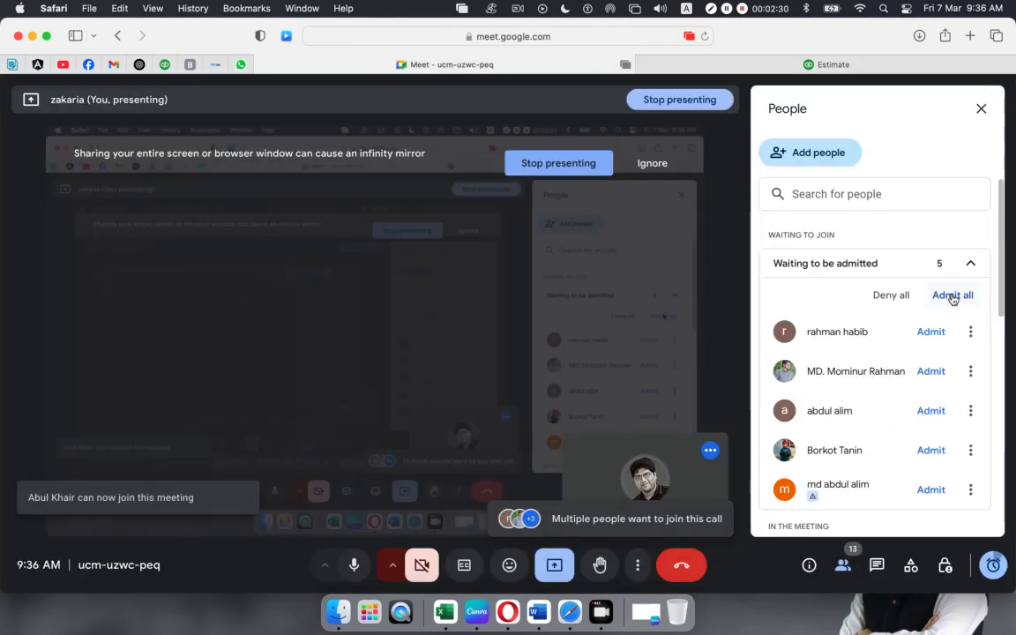
{"action": "left_click", "coordinate": [953, 294]}
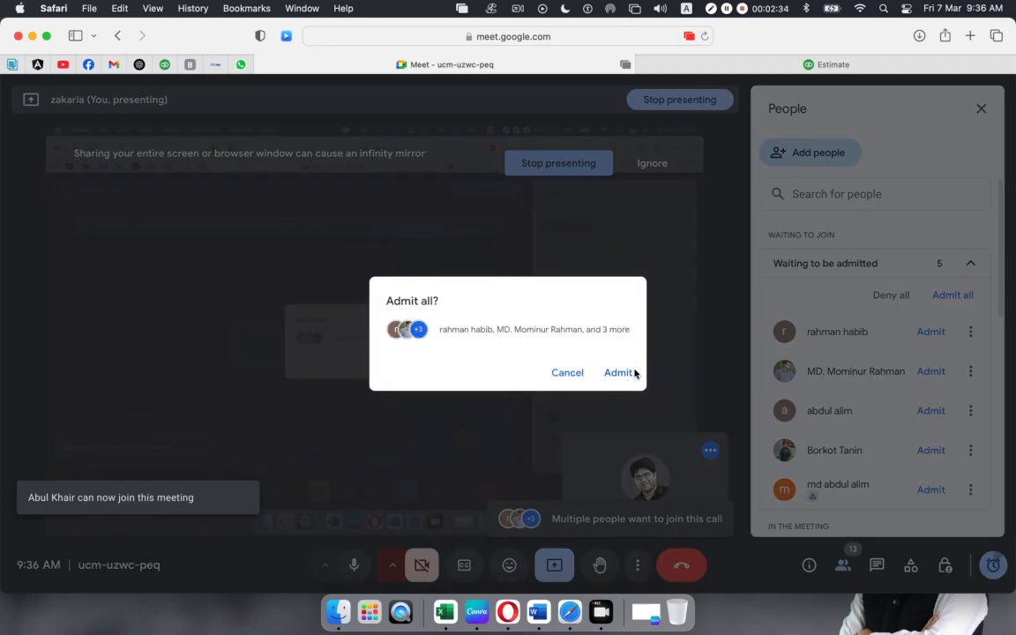
{"action": "left_click", "coordinate": [619, 373]}
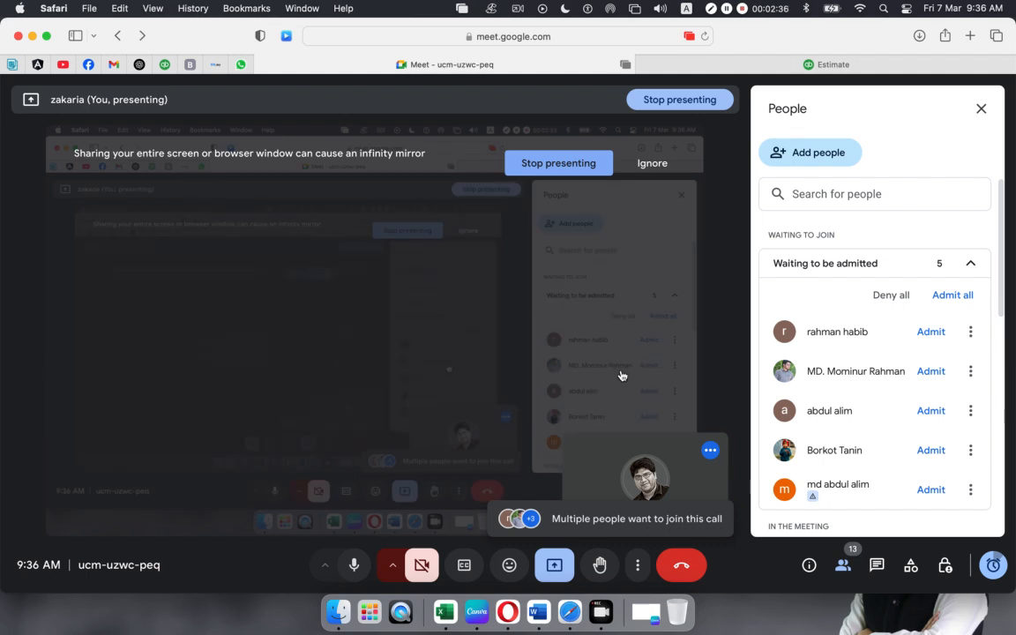
- Return to the blank Estimate no.1001 form dated 07/03/2025
{"action": "scroll", "coordinate": [873, 402], "scroll_direction": "down", "scroll_amount": 5}
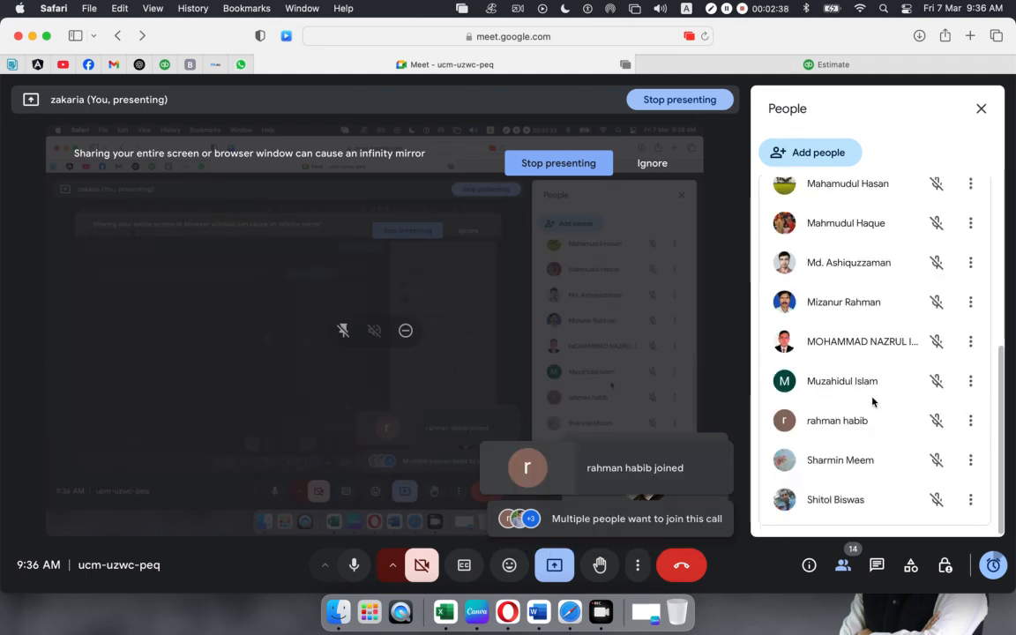
{"action": "scroll", "coordinate": [873, 402], "scroll_direction": "down", "scroll_amount": 5}
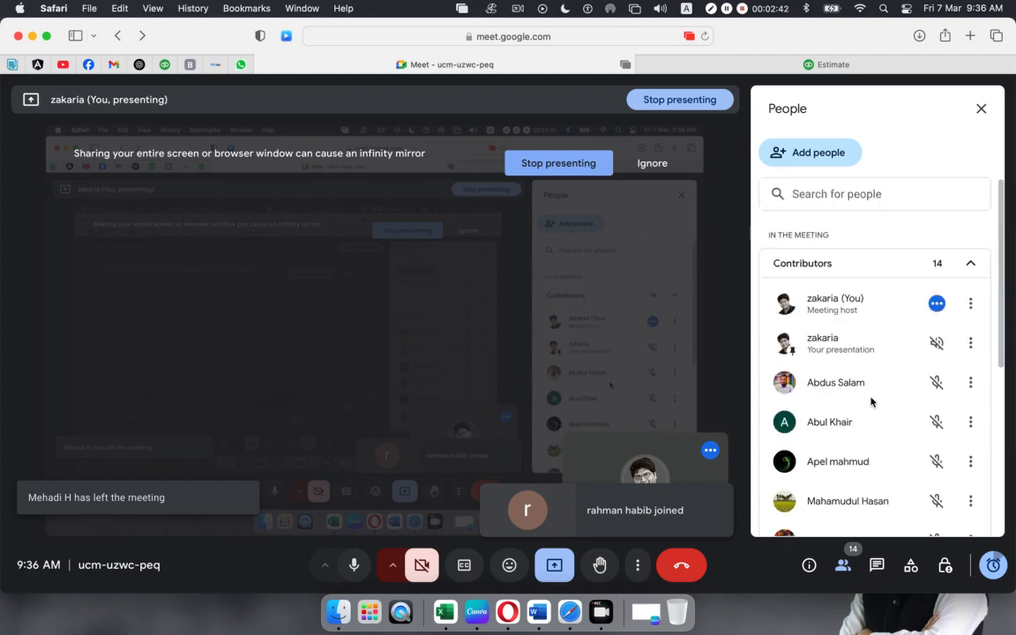
{"action": "scroll", "coordinate": [870, 403], "scroll_direction": "down", "scroll_amount": 5}
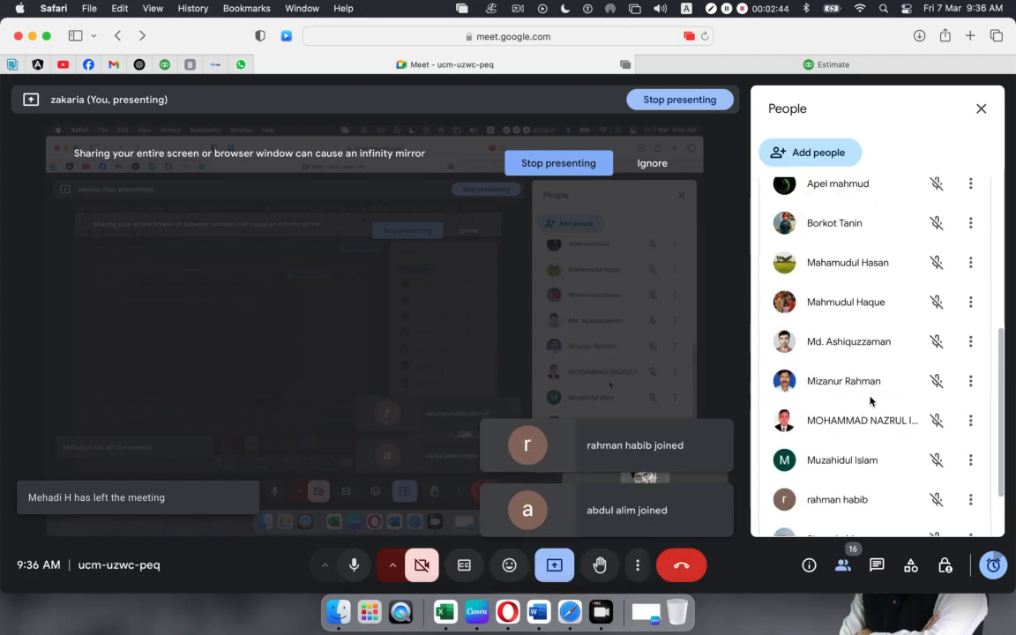
{"action": "scroll", "coordinate": [871, 402], "scroll_direction": "down", "scroll_amount": 3}
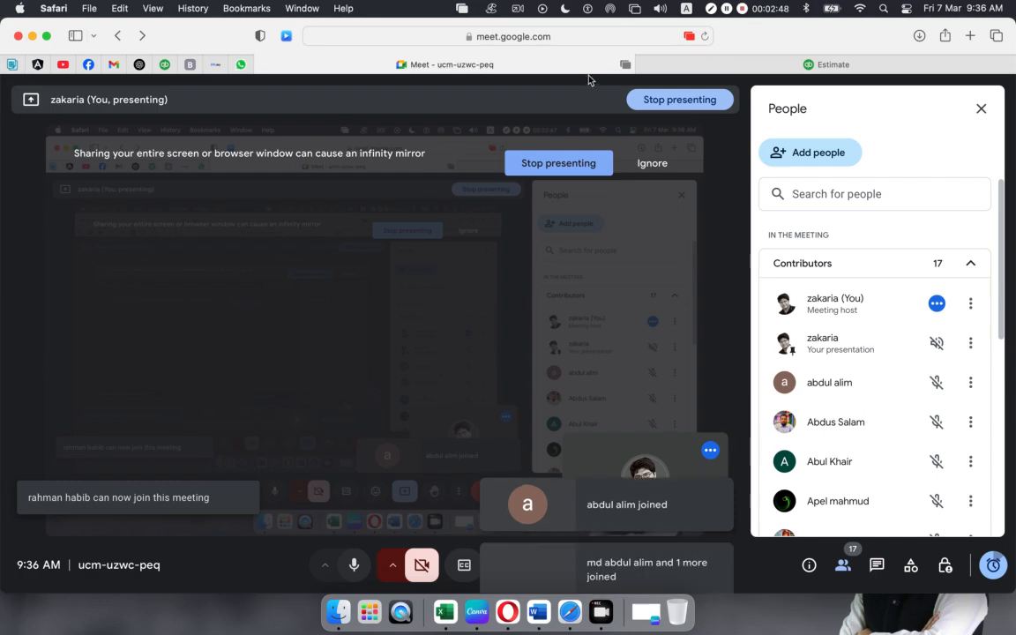
{"action": "left_click", "coordinate": [723, 65]}
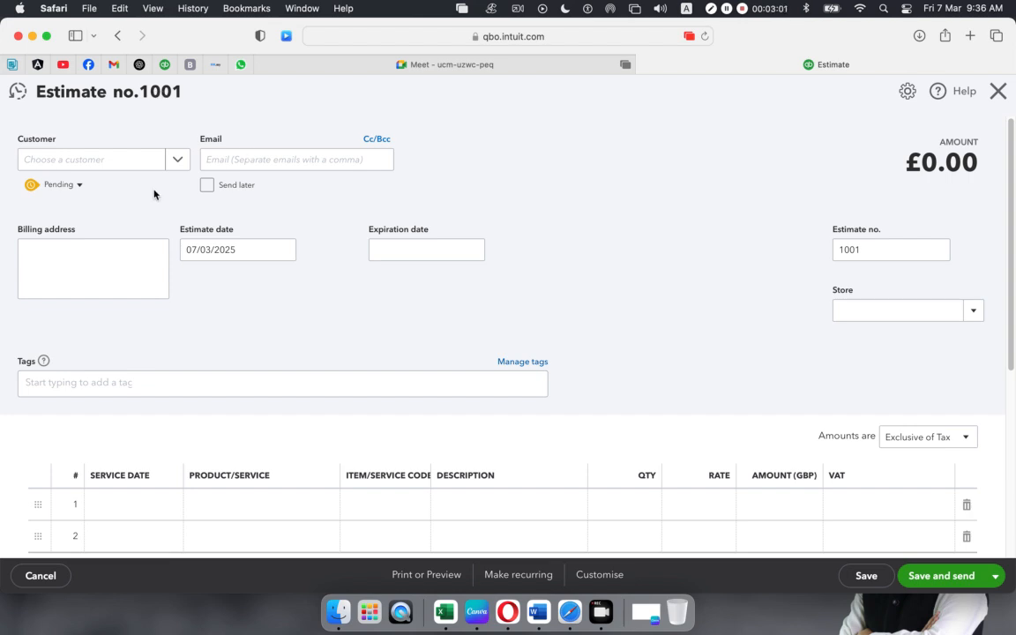
- Choose the customer for estimate 1001 from the Customer list
{"action": "left_click", "coordinate": [68, 159]}
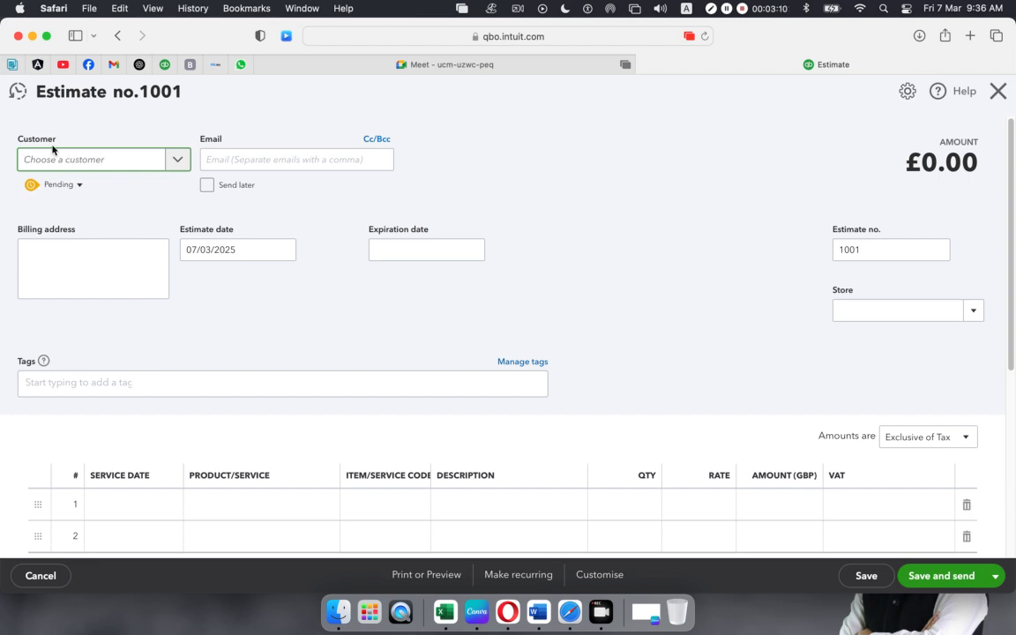
{"action": "left_click", "coordinate": [181, 162]}
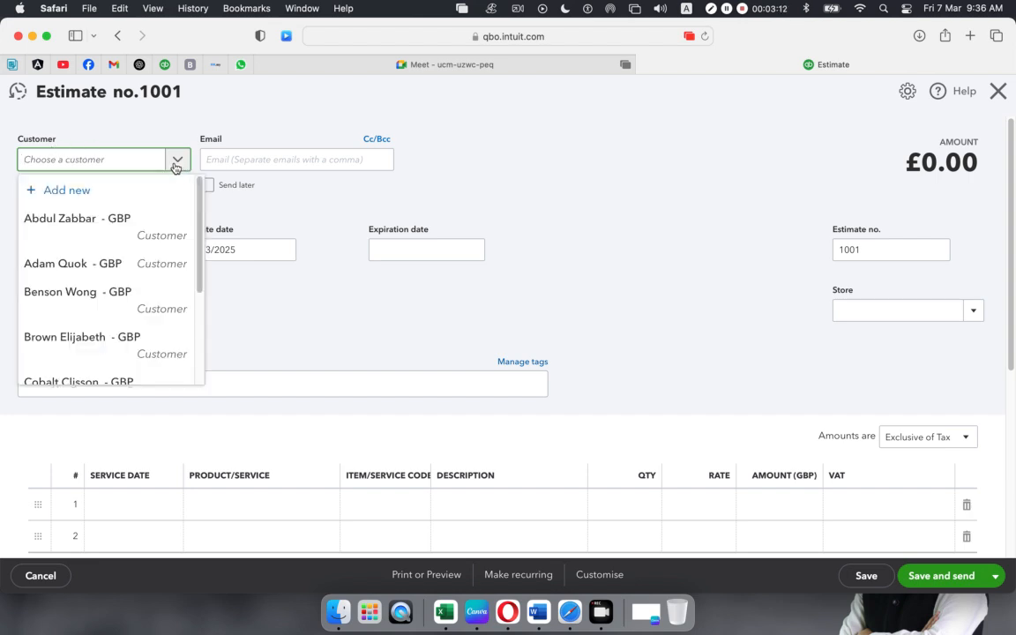
{"action": "left_click", "coordinate": [84, 264]}
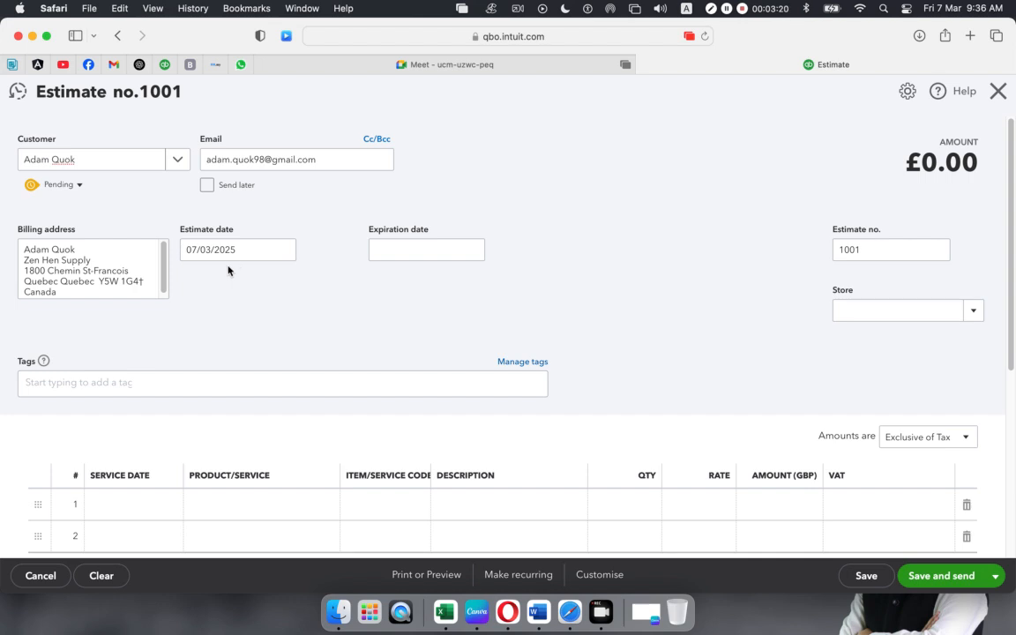
- Set the estimate date to 20/02/2025 and the expiration date to 01/03/2025
{"action": "left_click", "coordinate": [284, 254]}
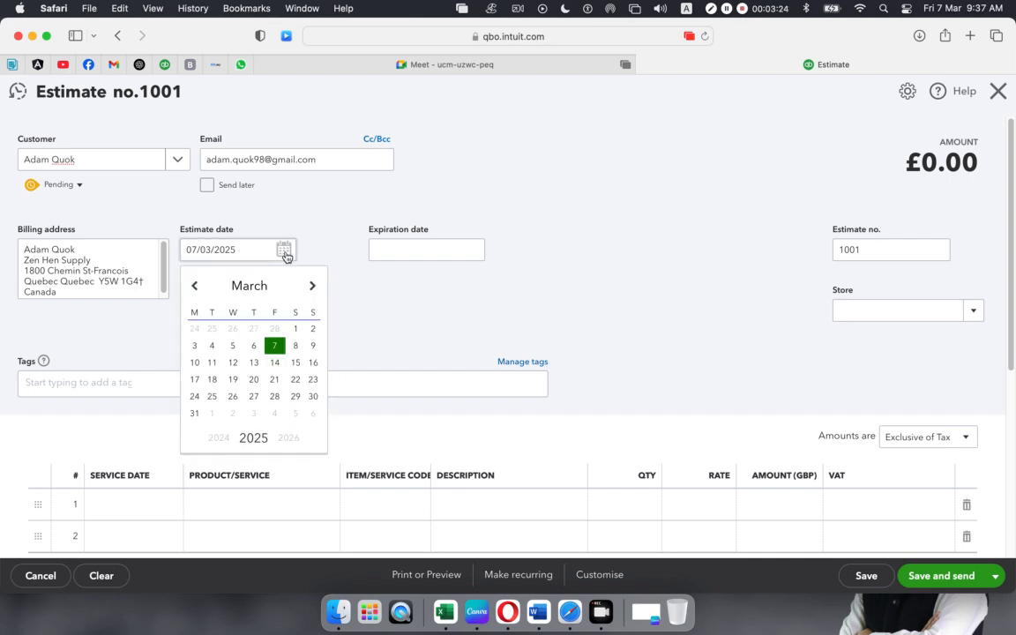
{"action": "left_click", "coordinate": [195, 286]}
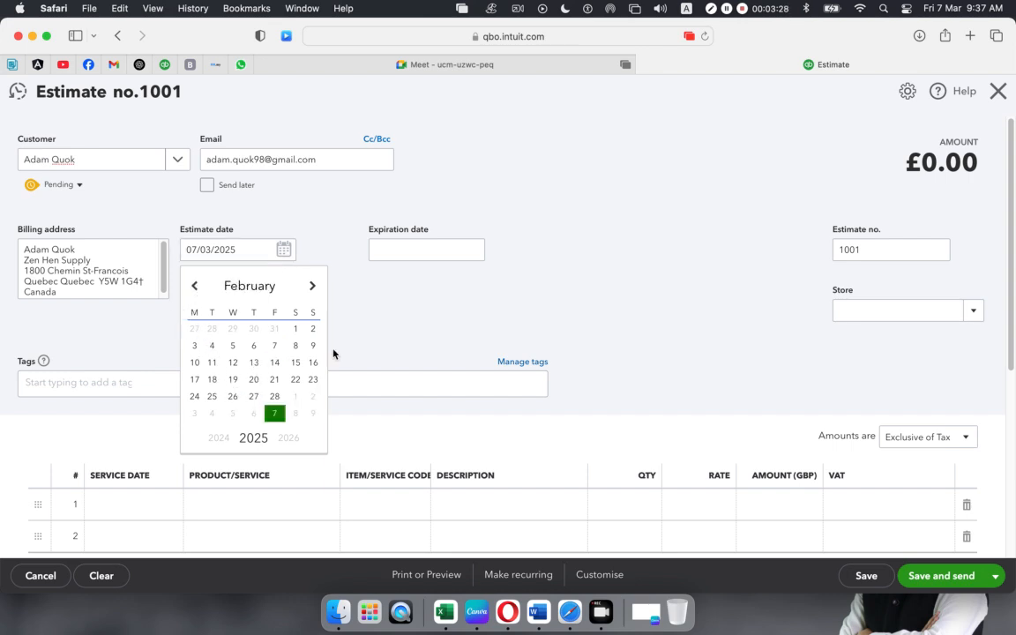
{"action": "left_click", "coordinate": [296, 330]}
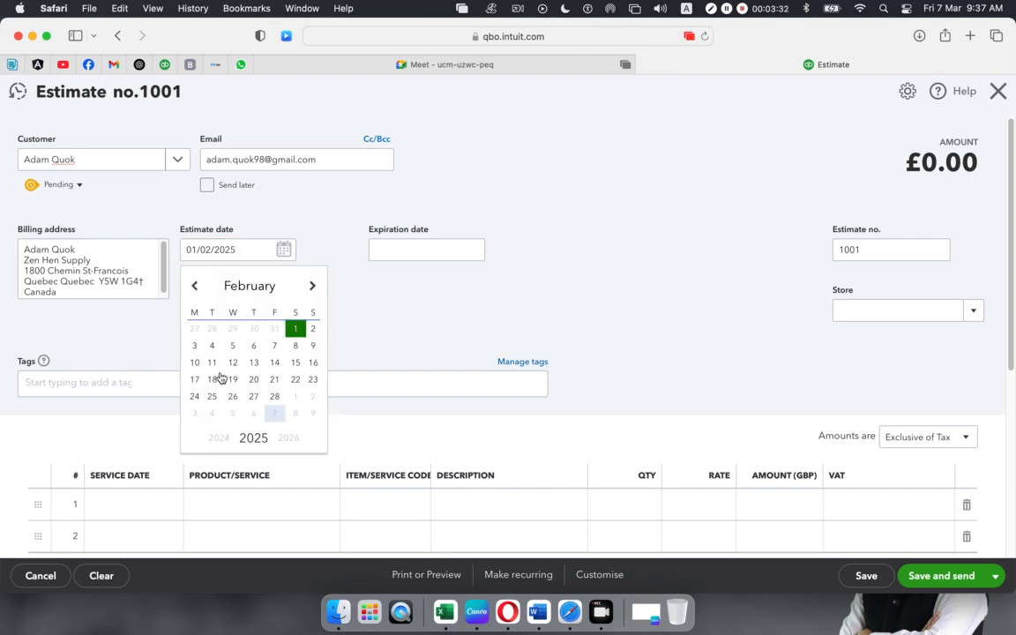
{"action": "left_click", "coordinate": [253, 379]}
{"action": "left_click", "coordinate": [382, 315]}
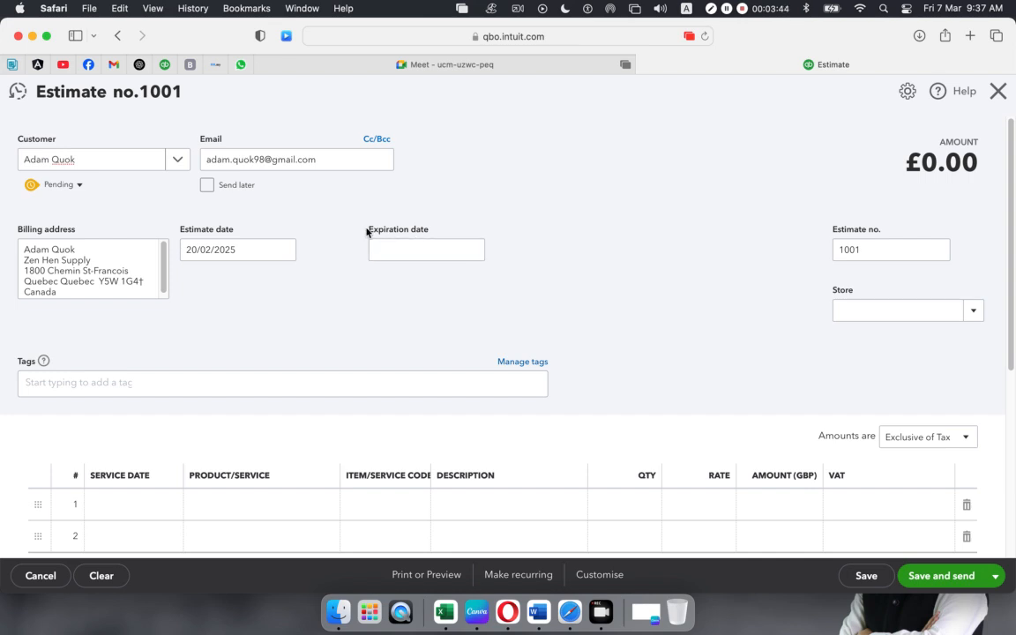
{"action": "left_click", "coordinate": [476, 253]}
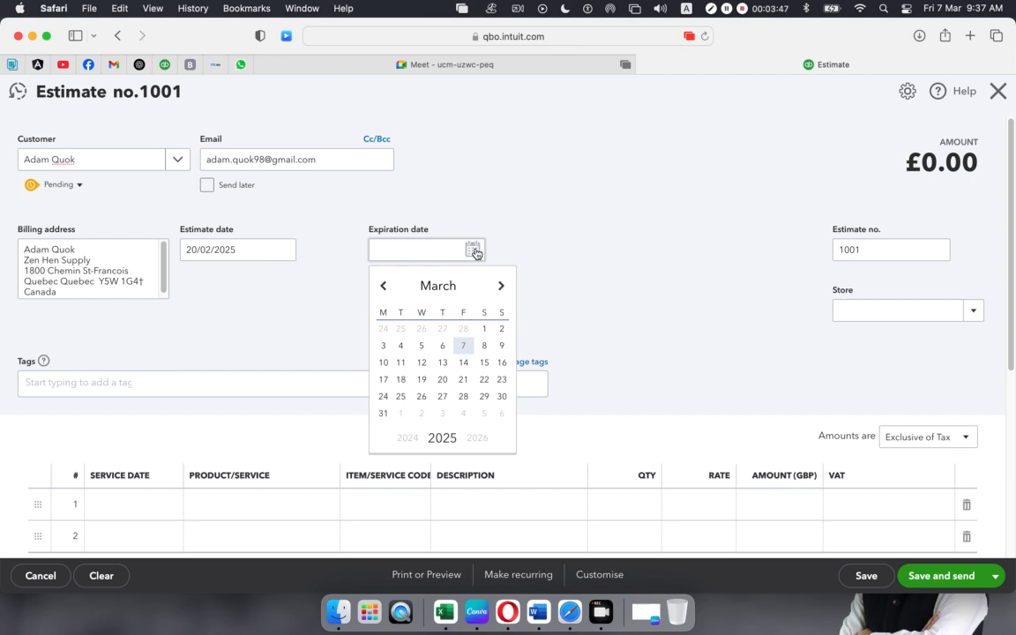
{"action": "left_click", "coordinate": [485, 329]}
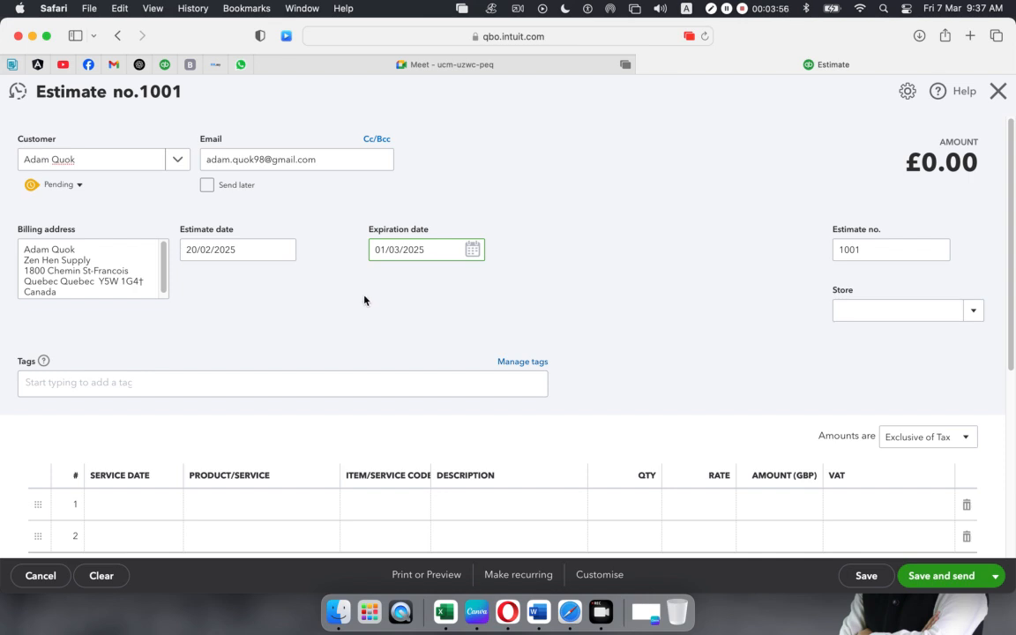
{"action": "scroll", "coordinate": [364, 300], "scroll_direction": "down", "scroll_amount": 1}
{"action": "scroll", "coordinate": [365, 300], "scroll_direction": "down", "scroll_amount": 5}
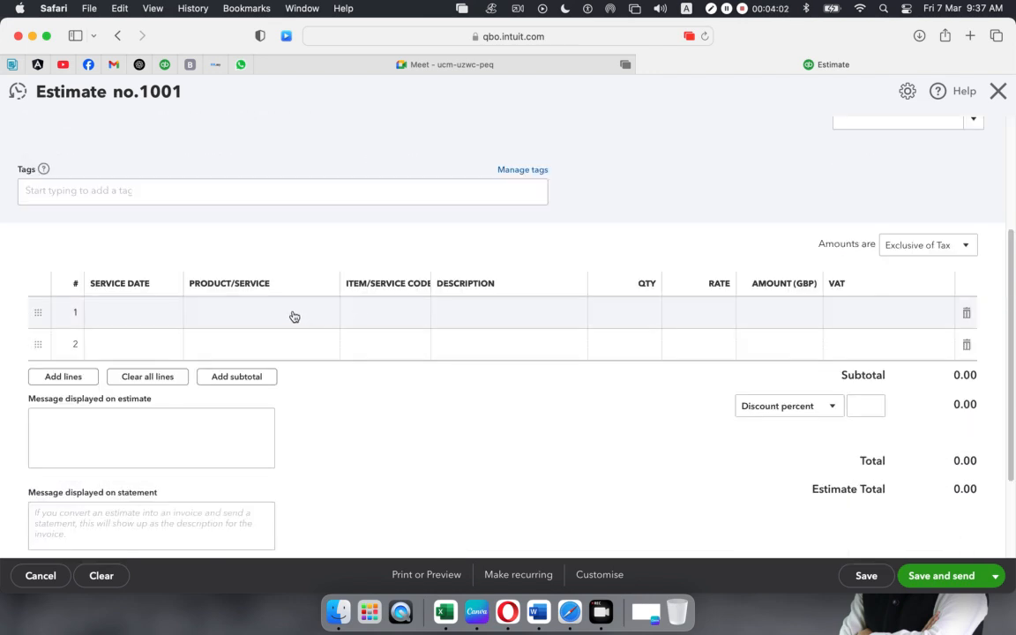
- Put Diagnostic & Testing Equipment on line 1 and Life saving equipment on line 2
{"action": "left_click", "coordinate": [295, 317]}
{"action": "left_click", "coordinate": [321, 315]}
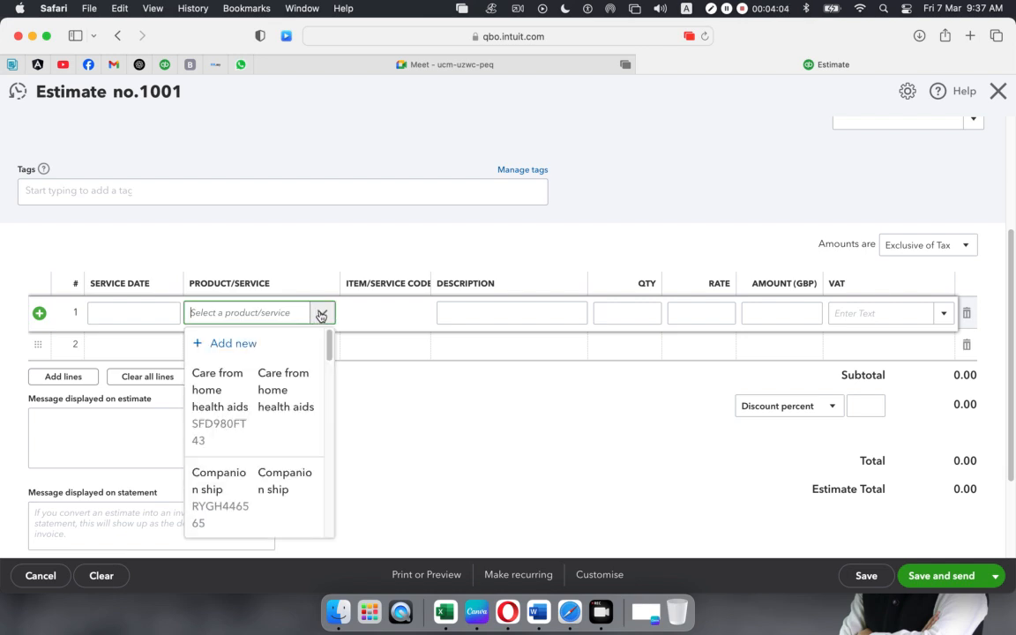
{"action": "scroll", "coordinate": [277, 414], "scroll_direction": "down", "scroll_amount": 10}
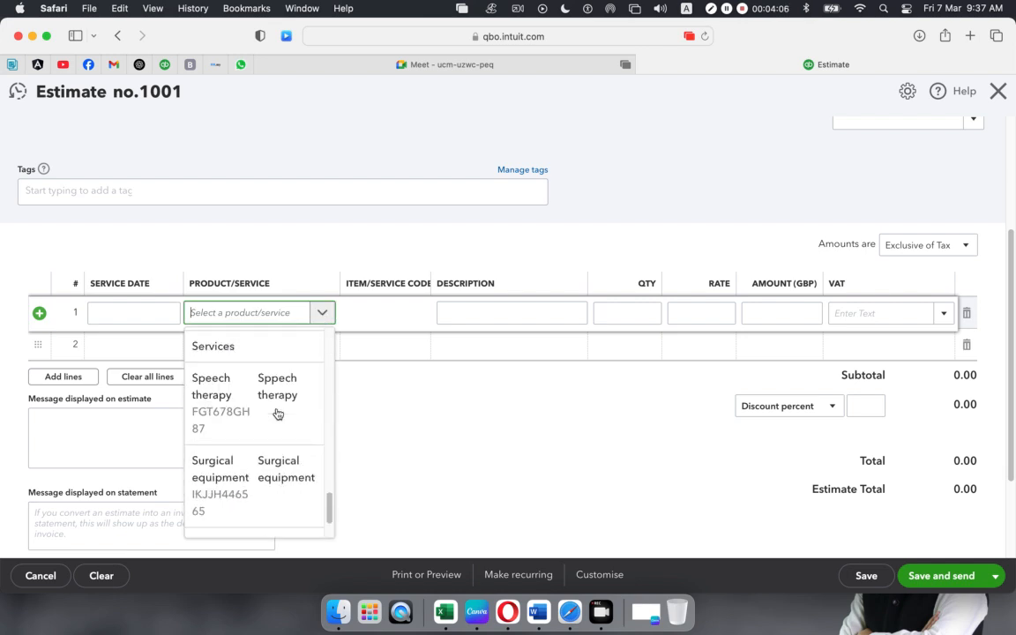
{"action": "scroll", "coordinate": [277, 414], "scroll_direction": "down", "scroll_amount": 2}
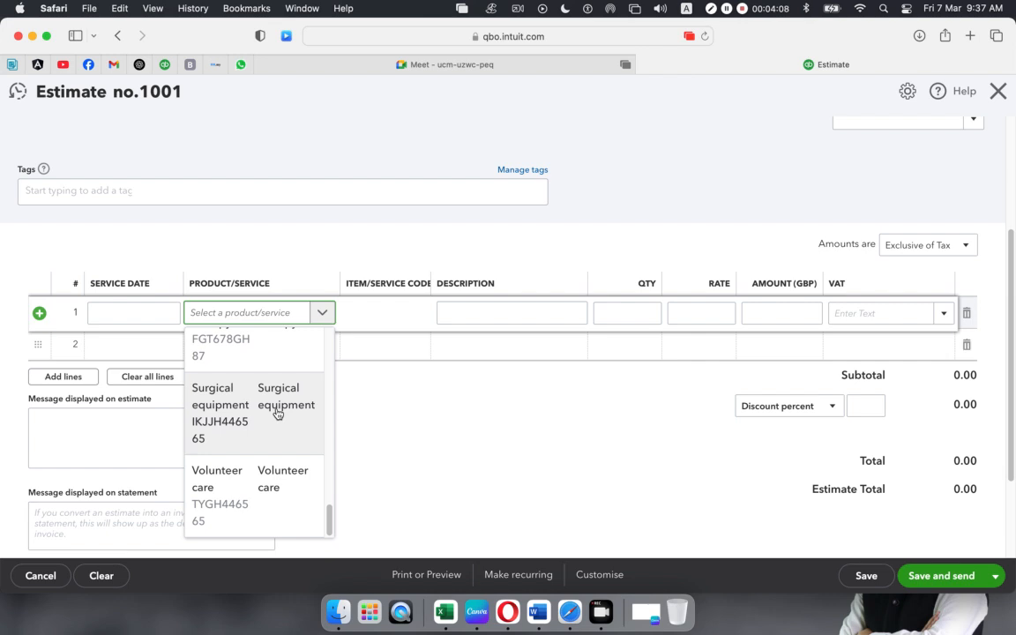
{"action": "scroll", "coordinate": [277, 414], "scroll_direction": "up", "scroll_amount": 12}
{"action": "scroll", "coordinate": [277, 414], "scroll_direction": "down", "scroll_amount": 3}
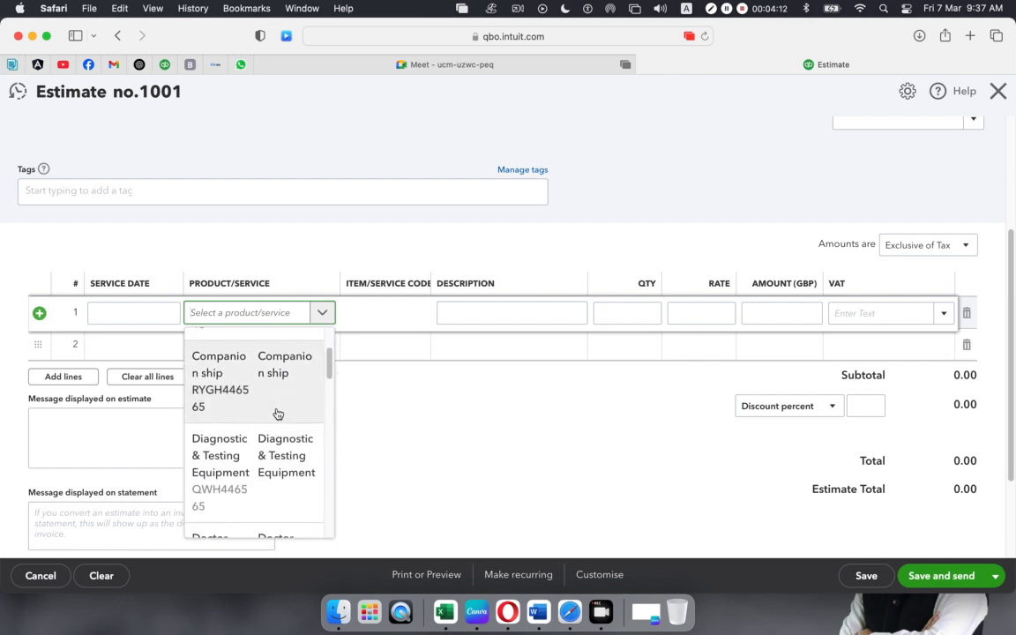
{"action": "left_click", "coordinate": [263, 452]}
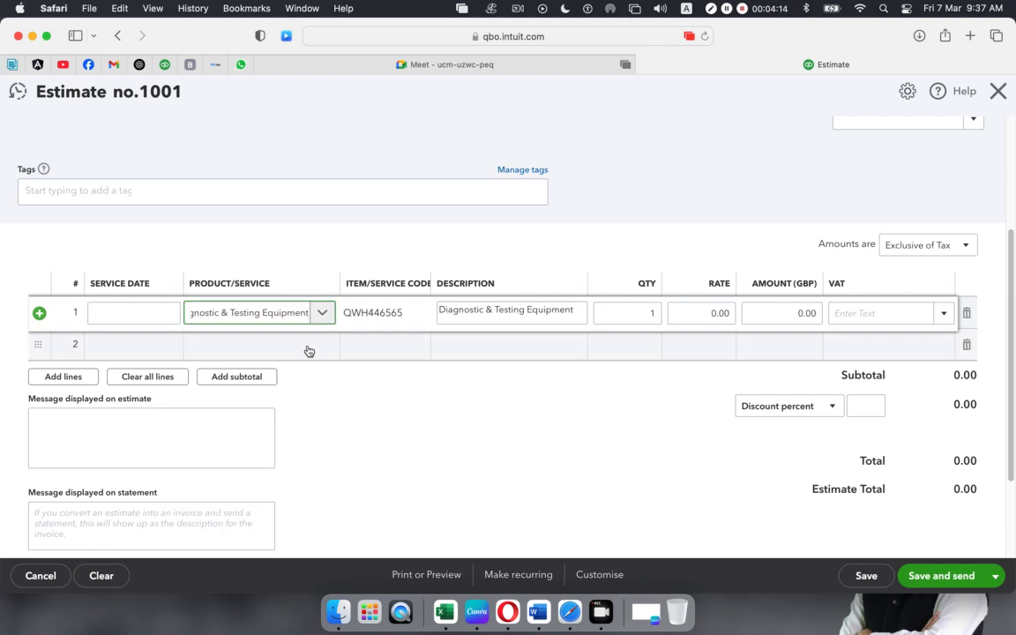
{"action": "left_click", "coordinate": [311, 348]}
{"action": "left_click", "coordinate": [323, 345]}
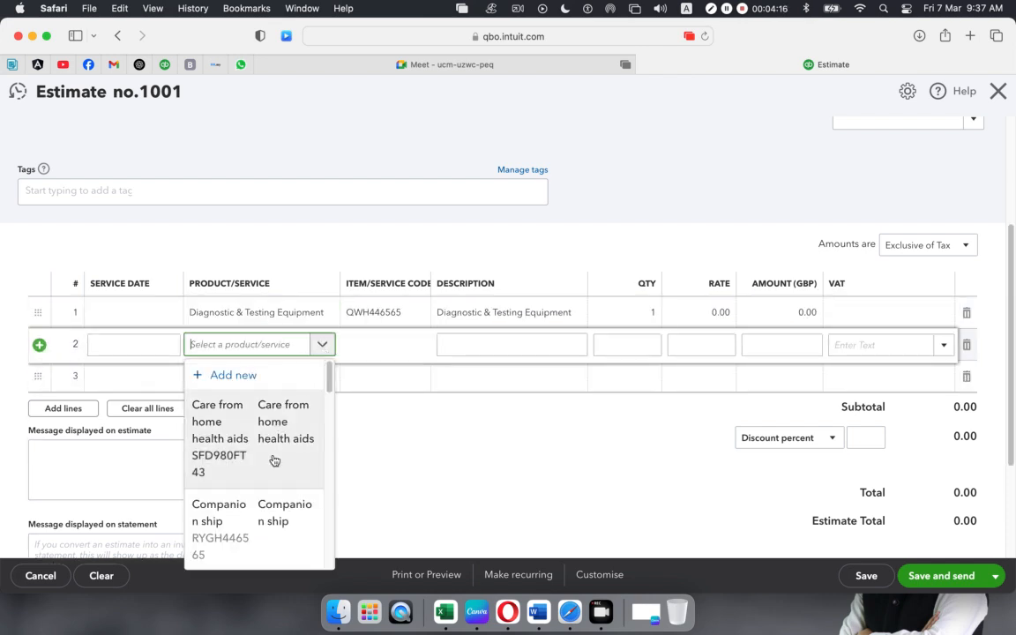
{"action": "scroll", "coordinate": [273, 458], "scroll_direction": "down", "scroll_amount": 4}
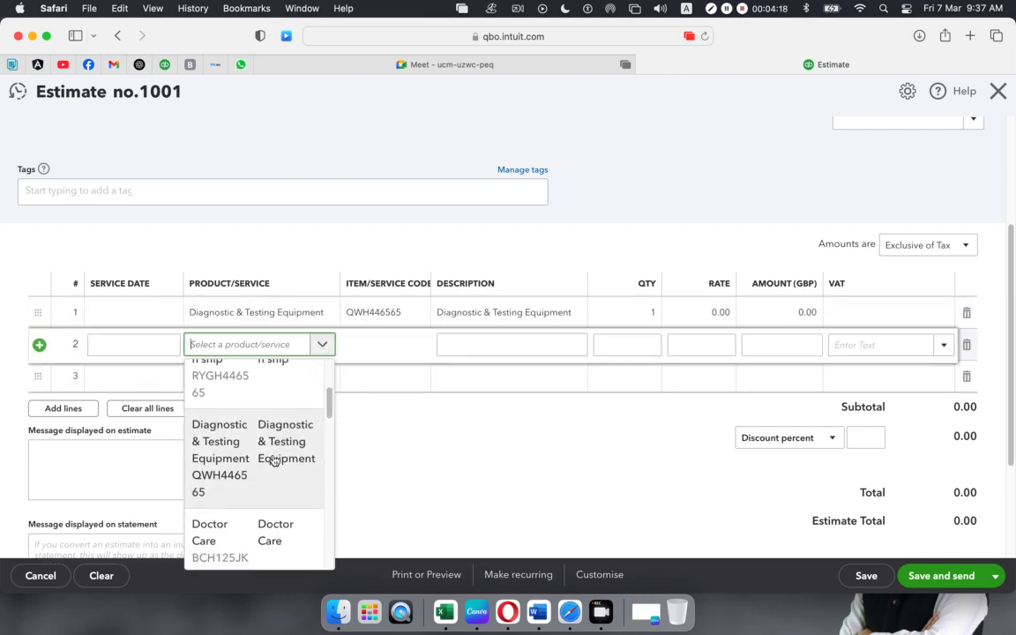
{"action": "scroll", "coordinate": [273, 458], "scroll_direction": "down", "scroll_amount": 5}
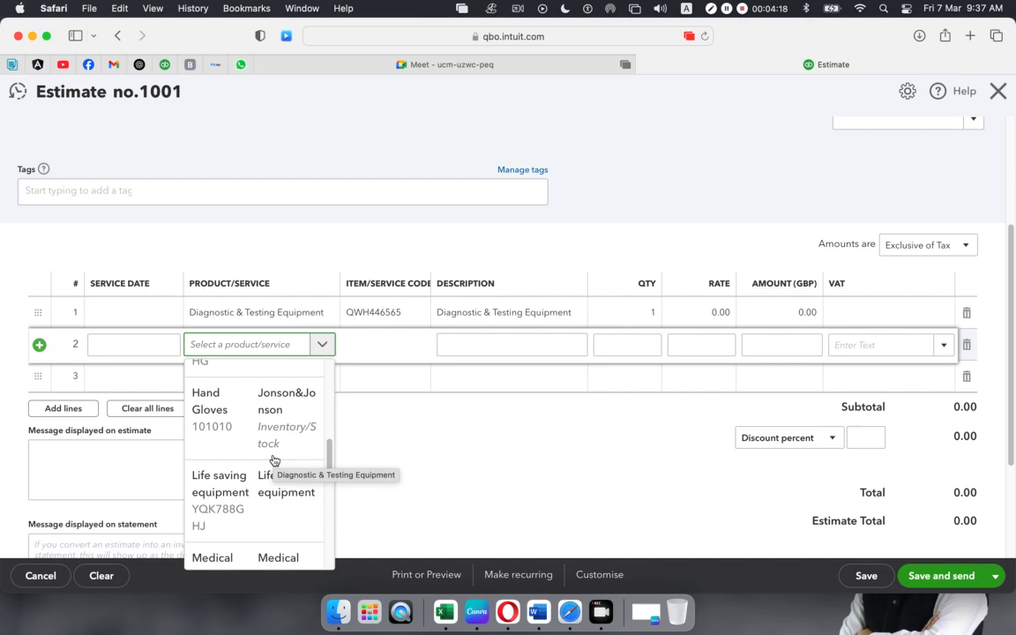
{"action": "left_click", "coordinate": [235, 508]}
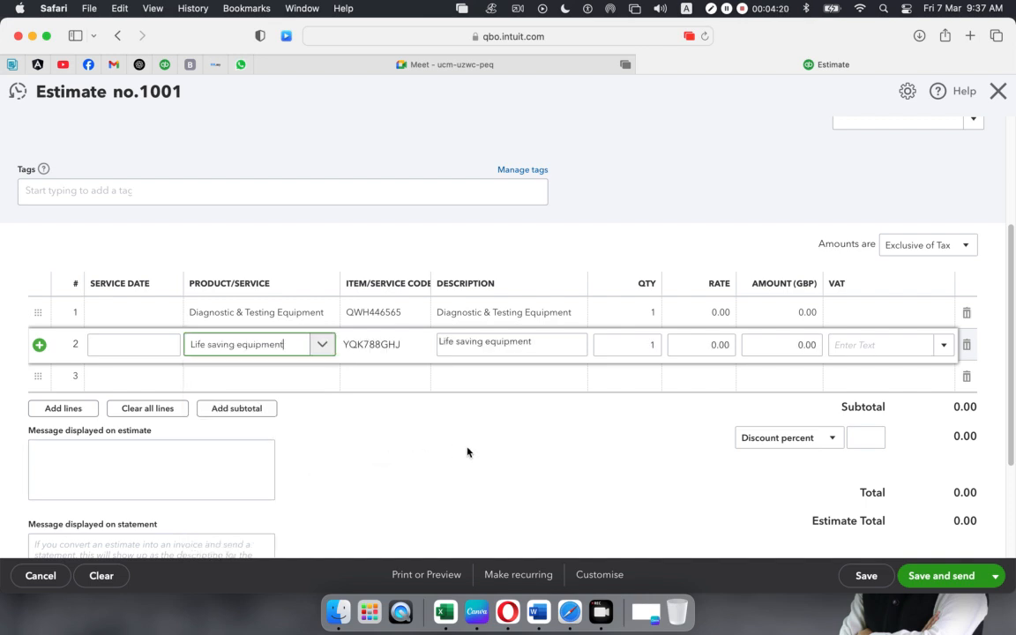
- Enter quantity 5 on line 1 and quantity 3 on line 2
{"action": "left_click", "coordinate": [648, 315]}
{"action": "type", "text": "5"}
{"action": "left_click", "coordinate": [652, 345]}
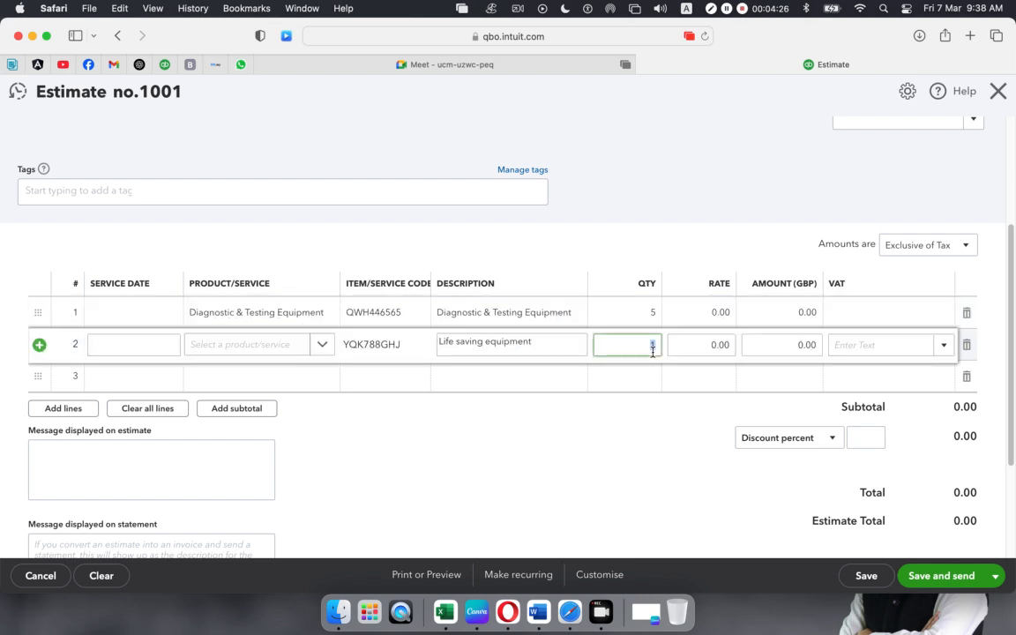
{"action": "type", "text": "3"}
{"action": "left_click", "coordinate": [635, 452]}
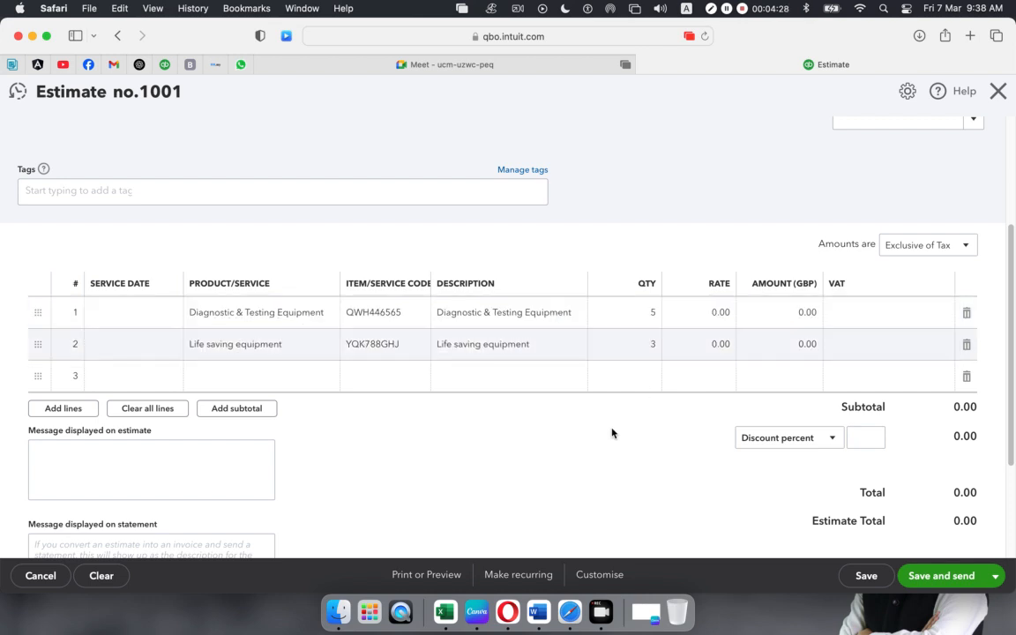
- Choose VAT 10% (Collected on Sales) in the VAT column of lines 1 and 2
{"action": "left_click", "coordinate": [915, 307]}
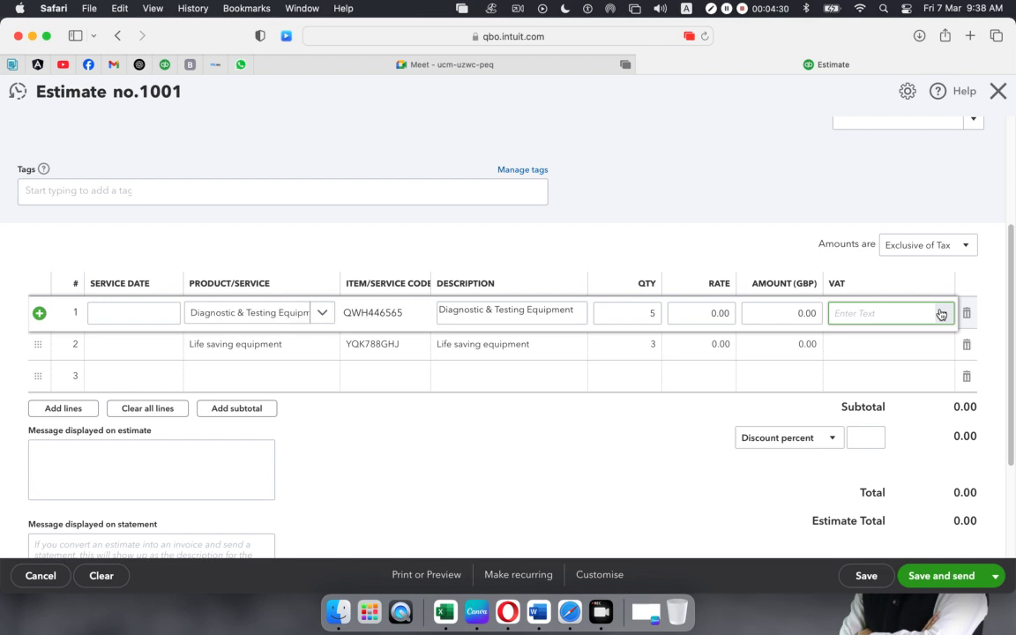
{"action": "left_click", "coordinate": [942, 313]}
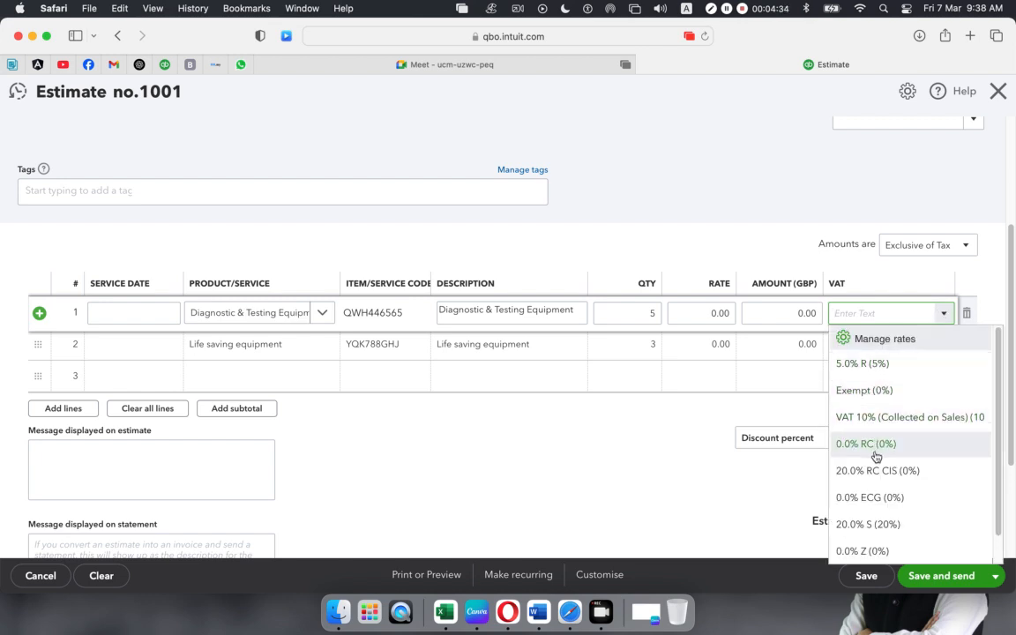
{"action": "scroll", "coordinate": [878, 454], "scroll_direction": "down", "scroll_amount": 1}
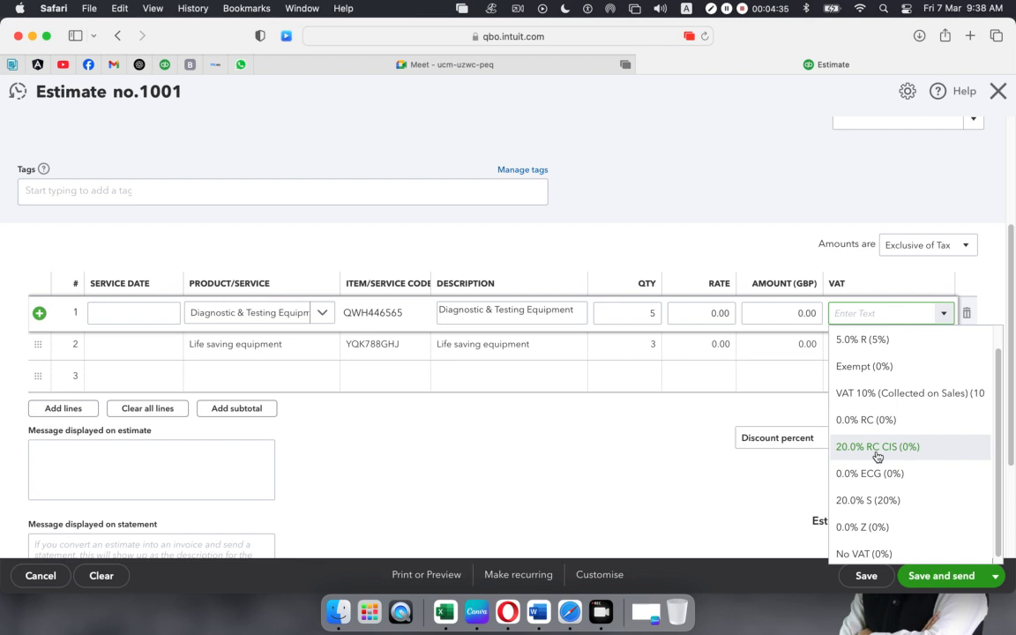
{"action": "left_click", "coordinate": [891, 393]}
{"action": "left_click", "coordinate": [895, 353]}
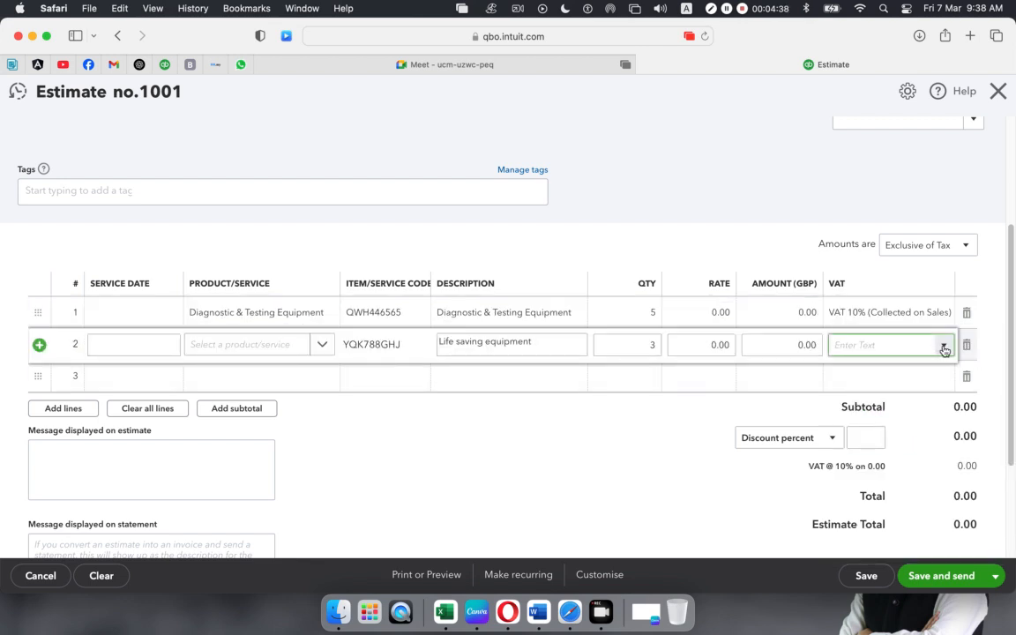
{"action": "left_click", "coordinate": [942, 345]}
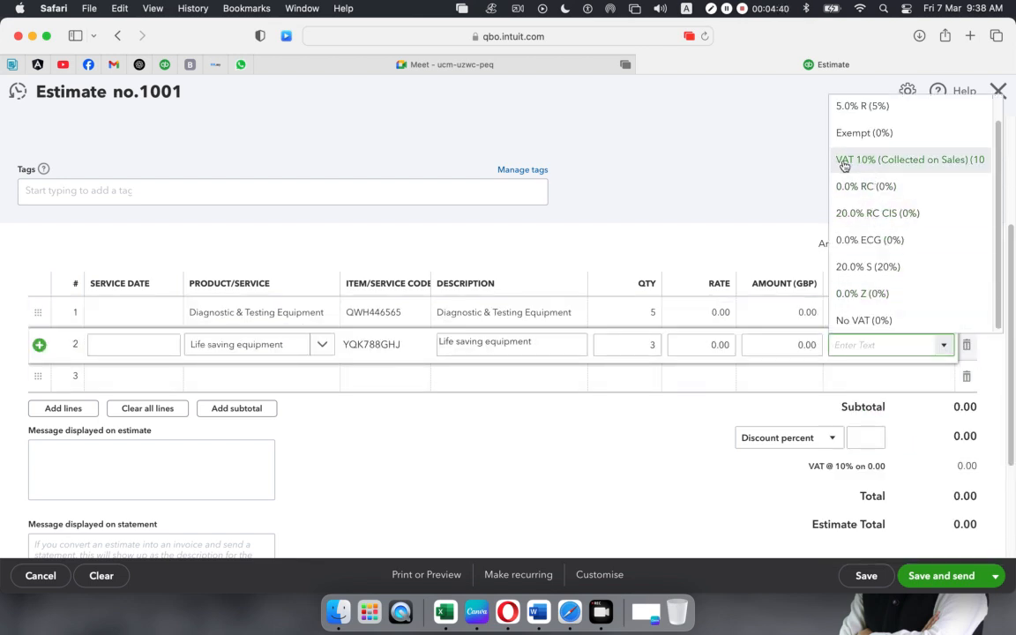
{"action": "left_click", "coordinate": [968, 163]}
{"action": "left_click", "coordinate": [544, 510]}
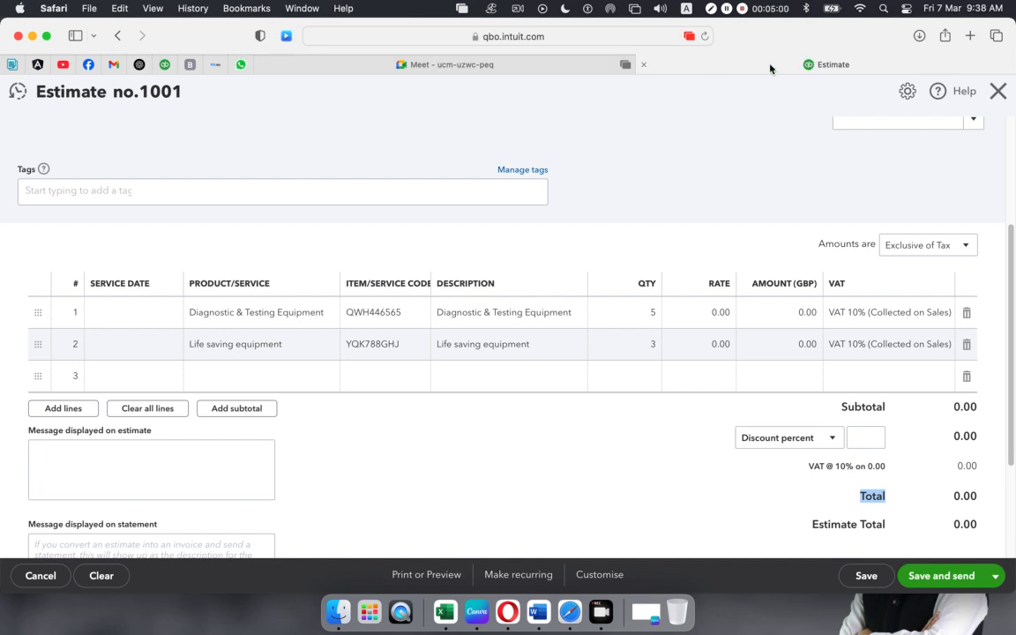
- Duplicate the Estimate browser tab and switch to the new blank estimate 1001
{"action": "right_click", "coordinate": [737, 67]}
{"action": "left_click", "coordinate": [750, 89]}
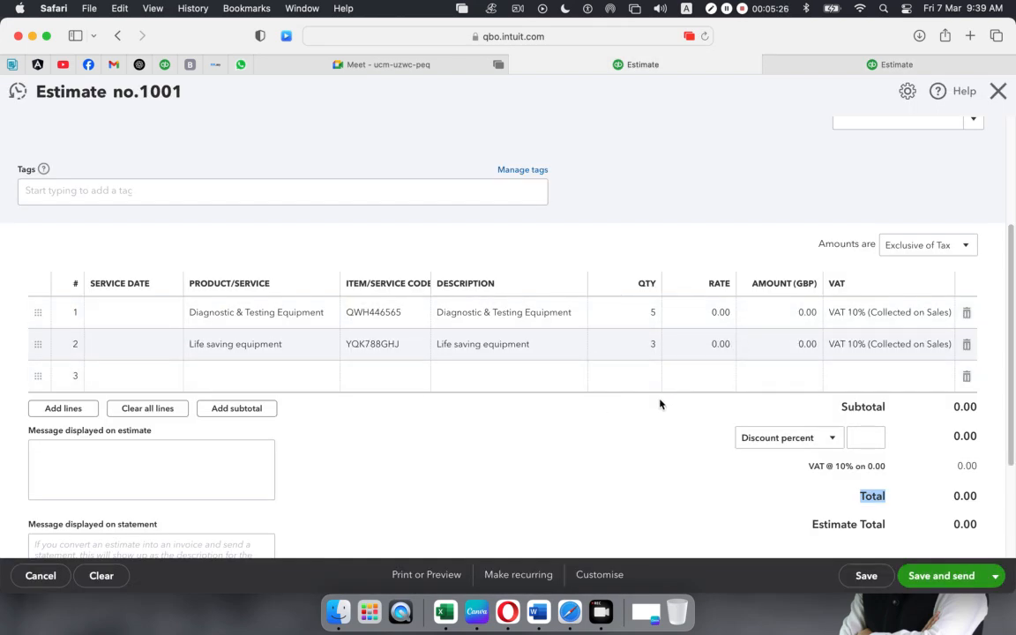
{"action": "left_click", "coordinate": [825, 64]}
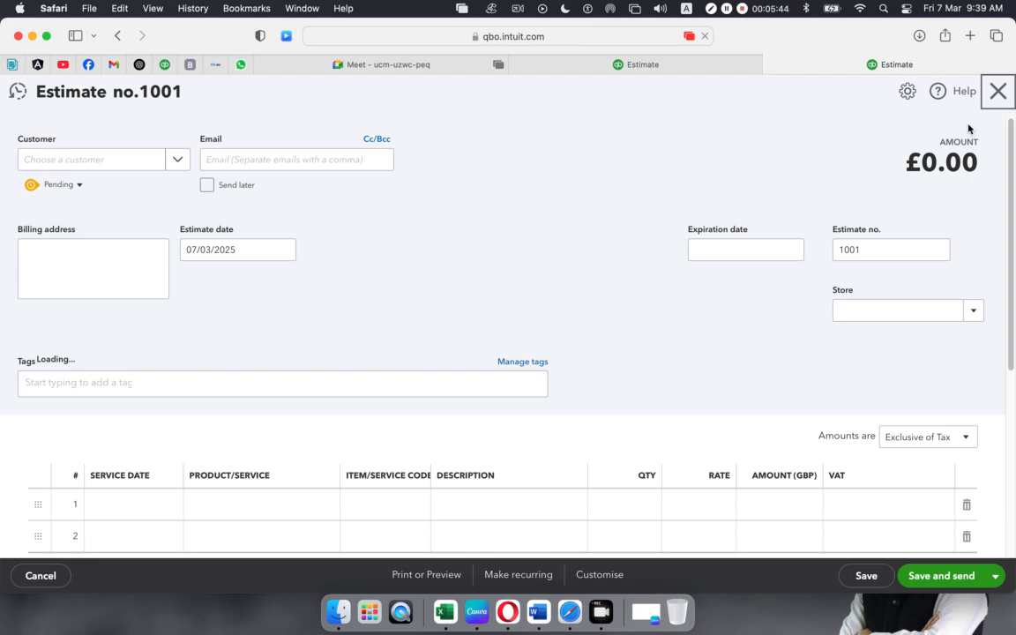
- Close the blank estimate and bring up the Sales menu with Products & services
{"action": "left_click", "coordinate": [1001, 91]}
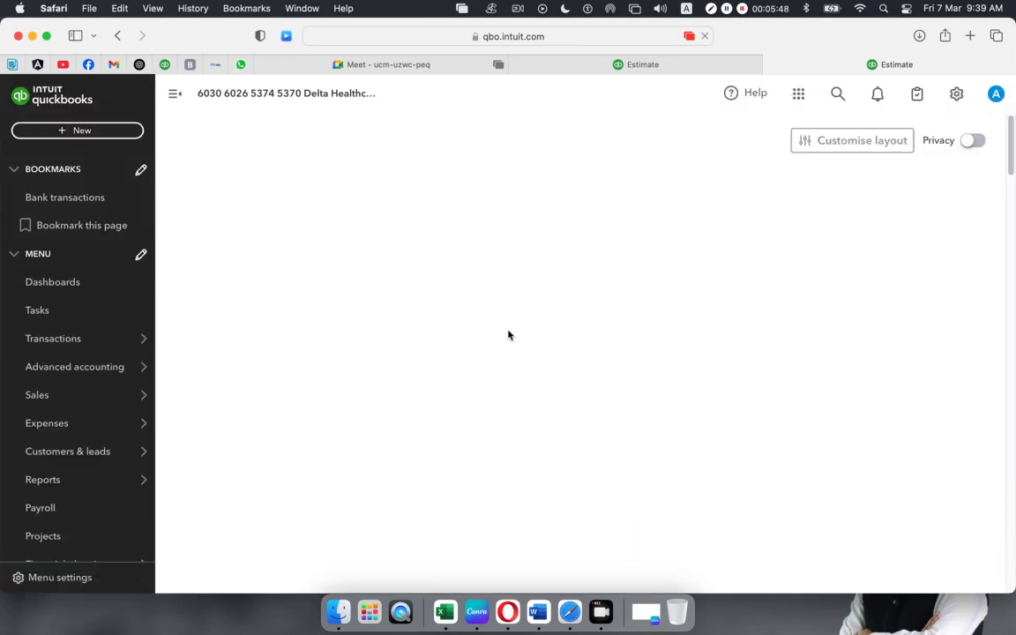
{"action": "left_click", "coordinate": [20, 338]}
{"action": "mouse_move", "coordinate": [84, 401]}
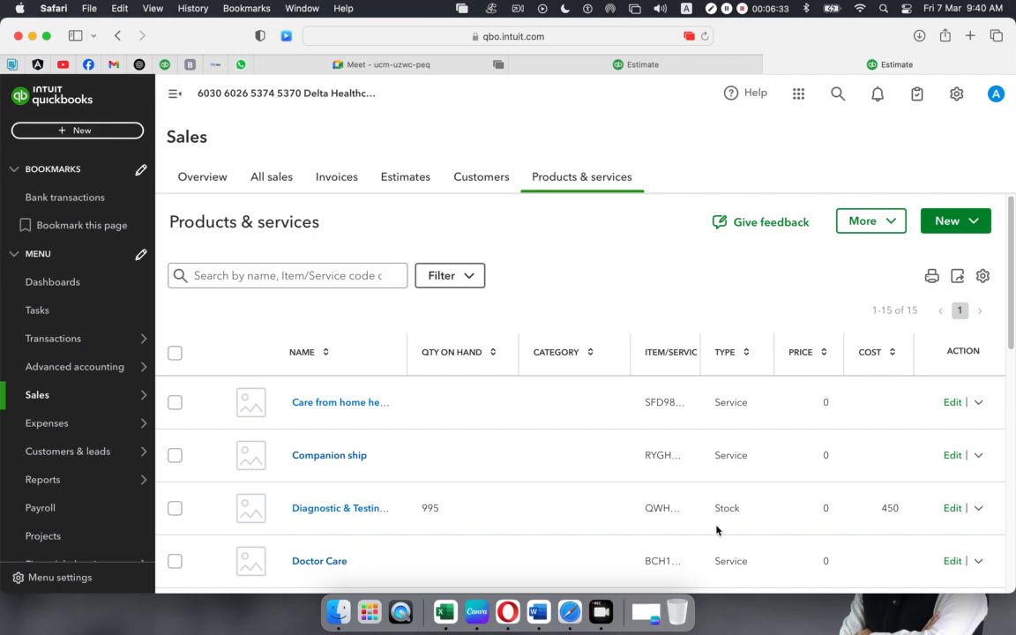
- Scroll through the 15 items, including Diagnostic & Testing Equipment (cost 450) and Life saving equipment (cost 600)
{"action": "scroll", "coordinate": [706, 485], "scroll_direction": "down", "scroll_amount": 4}
{"action": "scroll", "coordinate": [707, 486], "scroll_direction": "down", "scroll_amount": 4}
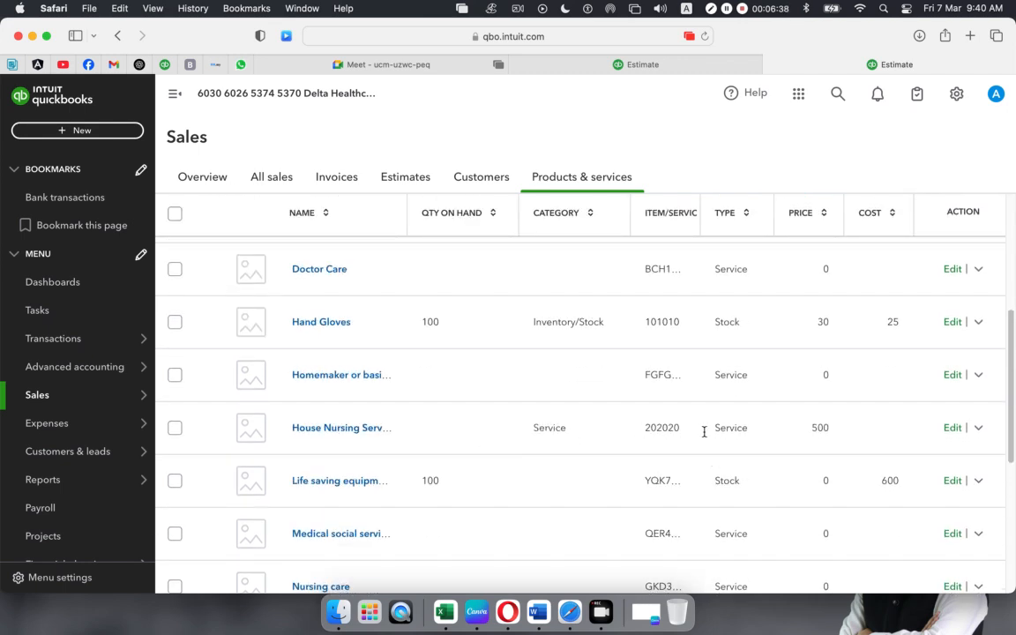
{"action": "scroll", "coordinate": [859, 440], "scroll_direction": "down", "scroll_amount": 9}
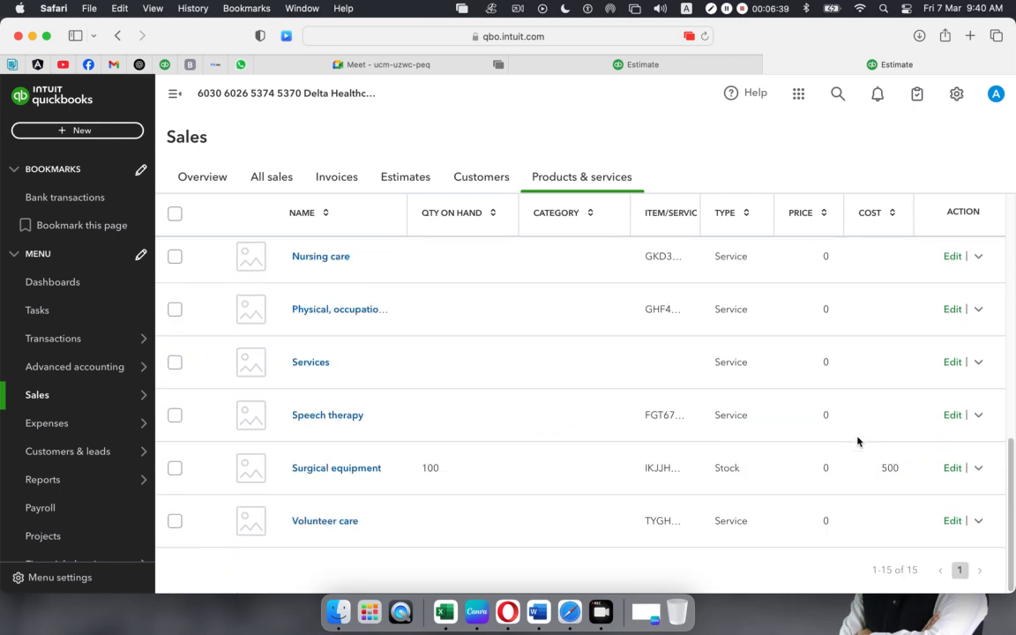
{"action": "scroll", "coordinate": [859, 440], "scroll_direction": "up", "scroll_amount": 10}
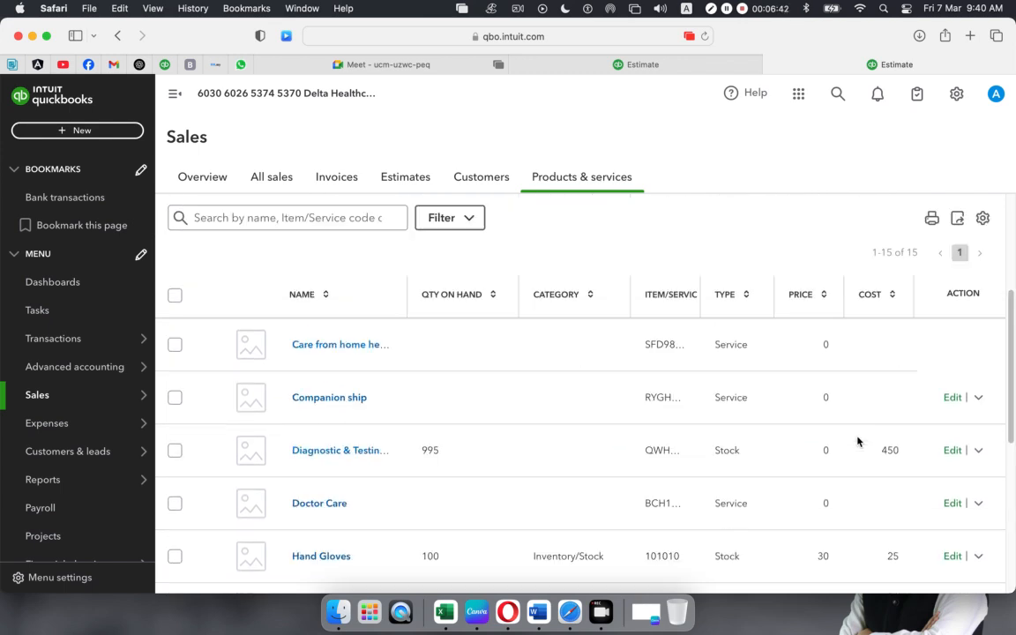
{"action": "scroll", "coordinate": [877, 436], "scroll_direction": "down", "scroll_amount": 5}
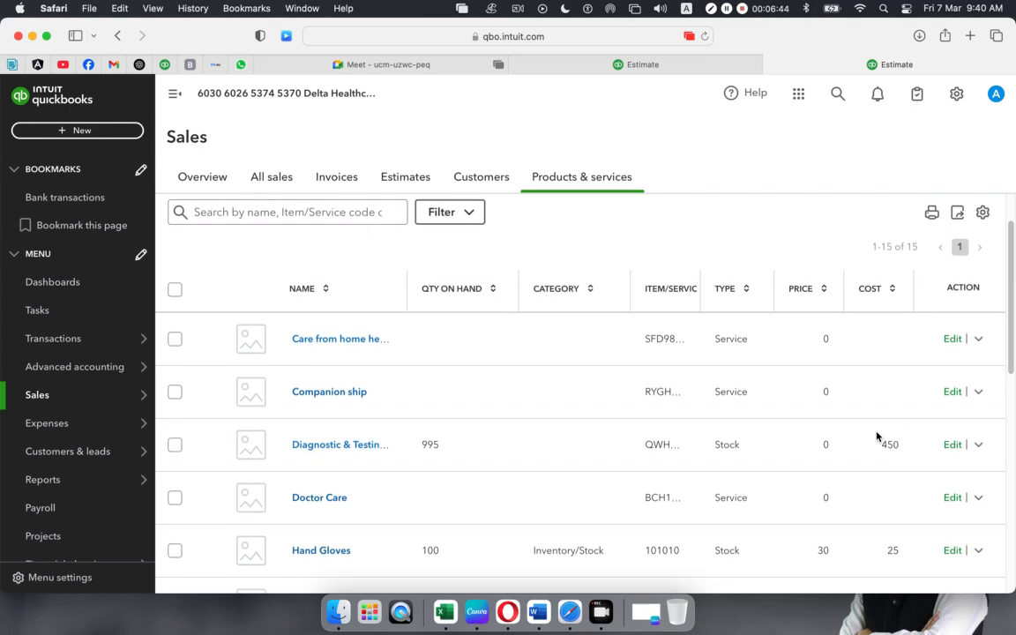
{"action": "scroll", "coordinate": [877, 436], "scroll_direction": "down", "scroll_amount": 3}
{"action": "scroll", "coordinate": [877, 436], "scroll_direction": "up", "scroll_amount": 8}
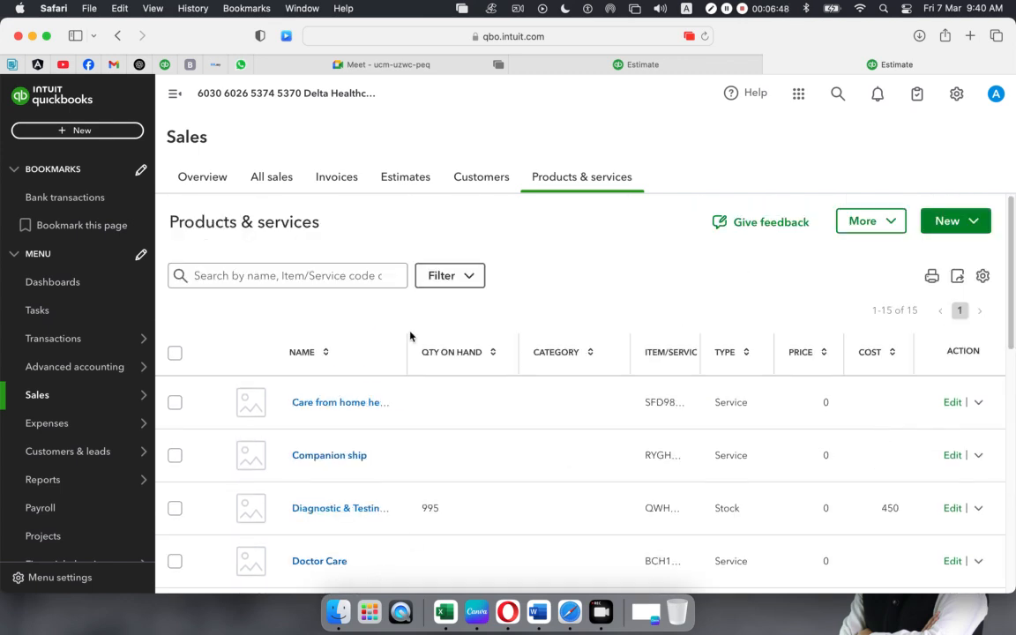
- Minimise Safari and browse Trendup Class Materiales > Total 13 Classes > QB > Class 03 QB > Assignment Doc
{"action": "left_click", "coordinate": [33, 37]}
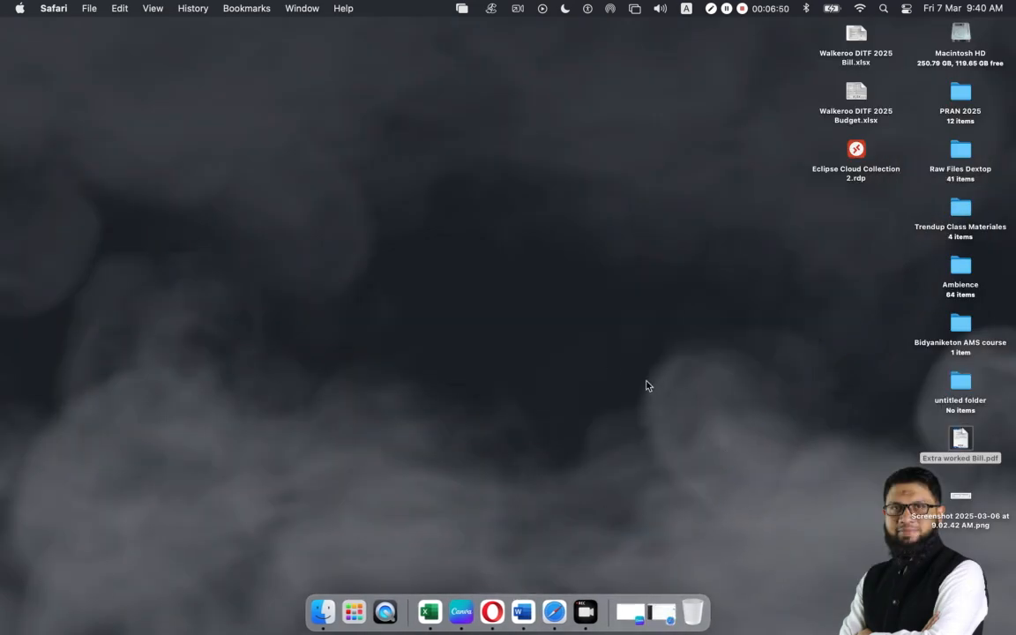
{"action": "double_click", "coordinate": [962, 210]}
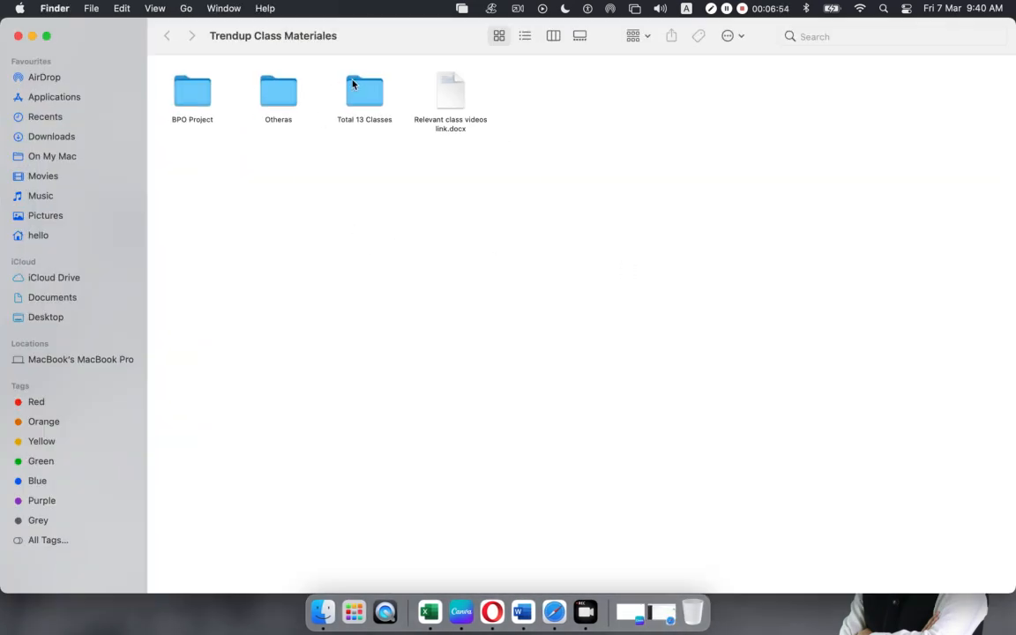
{"action": "double_click", "coordinate": [351, 84]}
{"action": "double_click", "coordinate": [360, 92]}
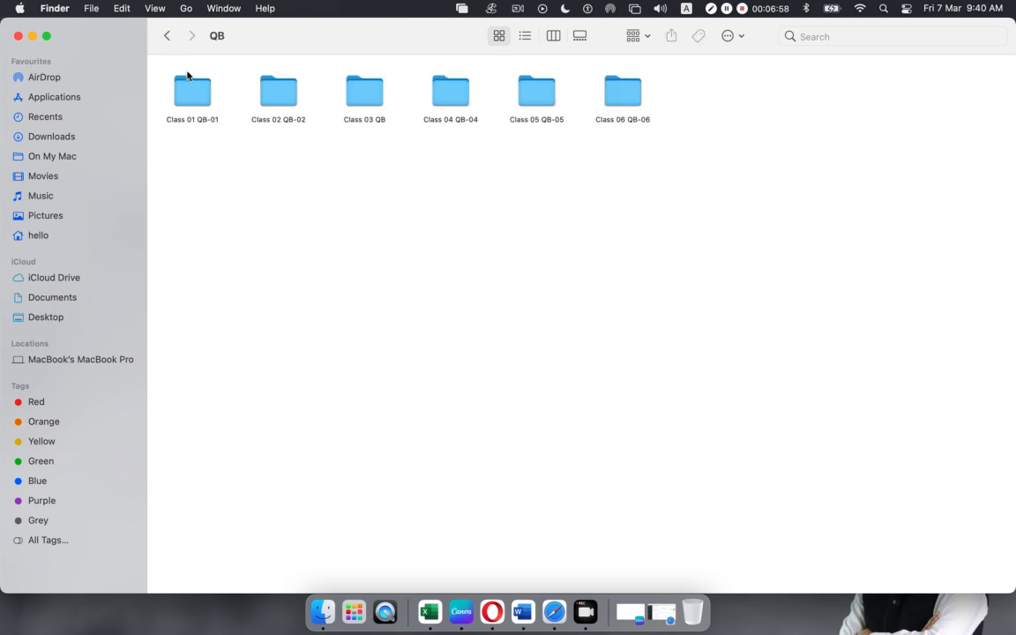
{"action": "double_click", "coordinate": [369, 94]}
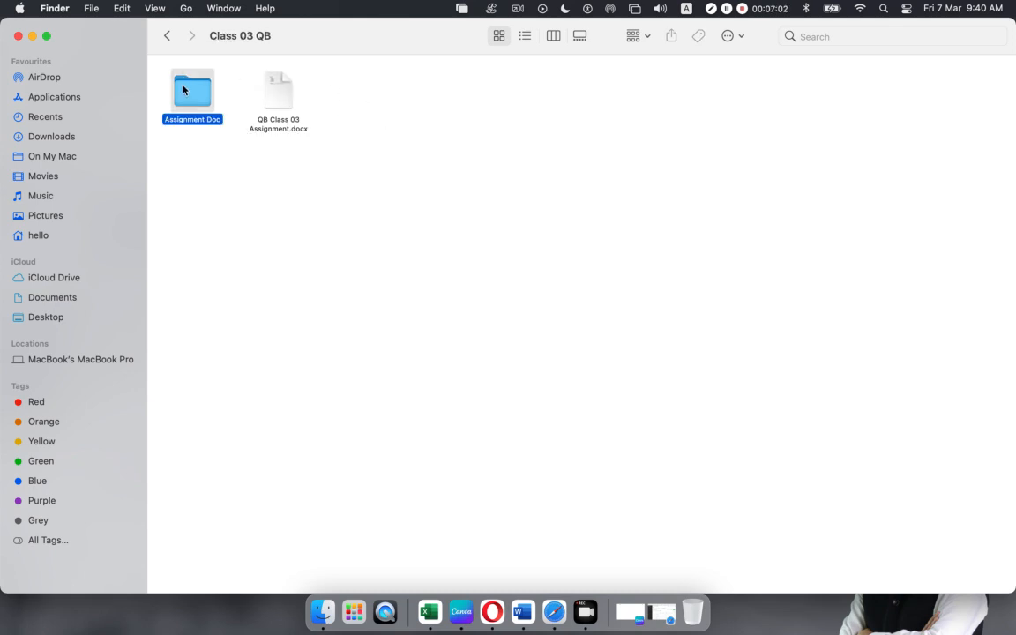
{"action": "double_click", "coordinate": [185, 86]}
- Go back to QB, open Class 02 QB-02 > Assignment Doc, and open the Delta Healthcare products CSV
{"action": "left_click", "coordinate": [168, 39]}
{"action": "left_click", "coordinate": [168, 39]}
{"action": "double_click", "coordinate": [273, 99]}
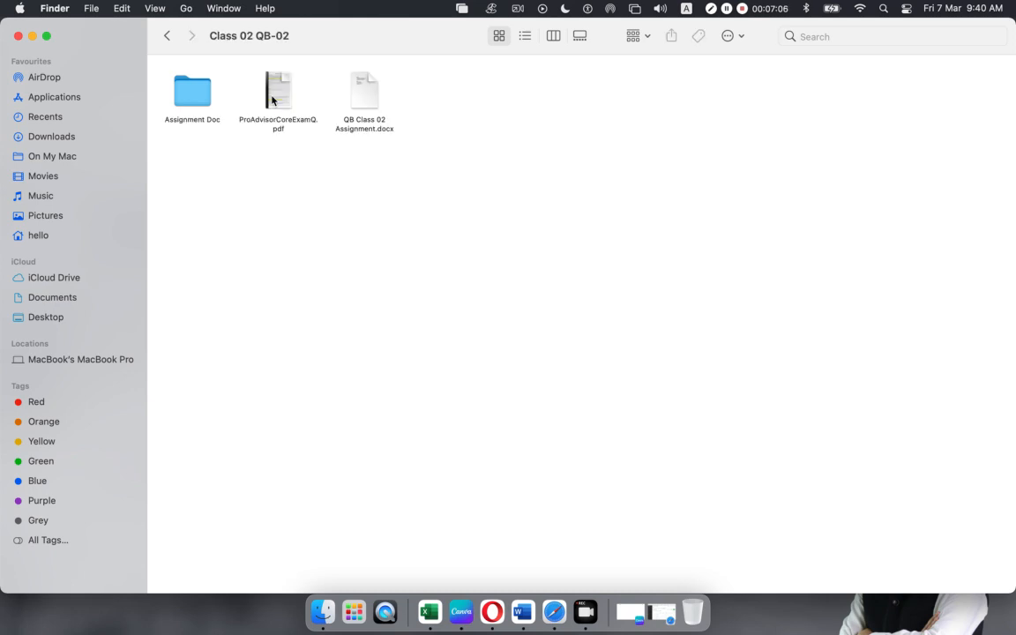
{"action": "double_click", "coordinate": [195, 93]}
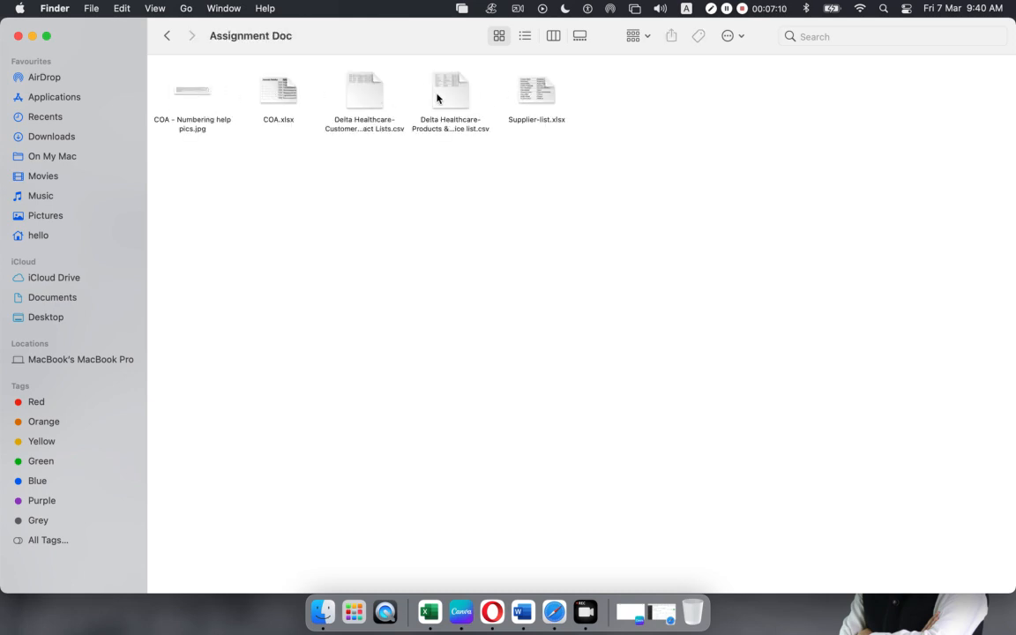
{"action": "double_click", "coordinate": [435, 99]}
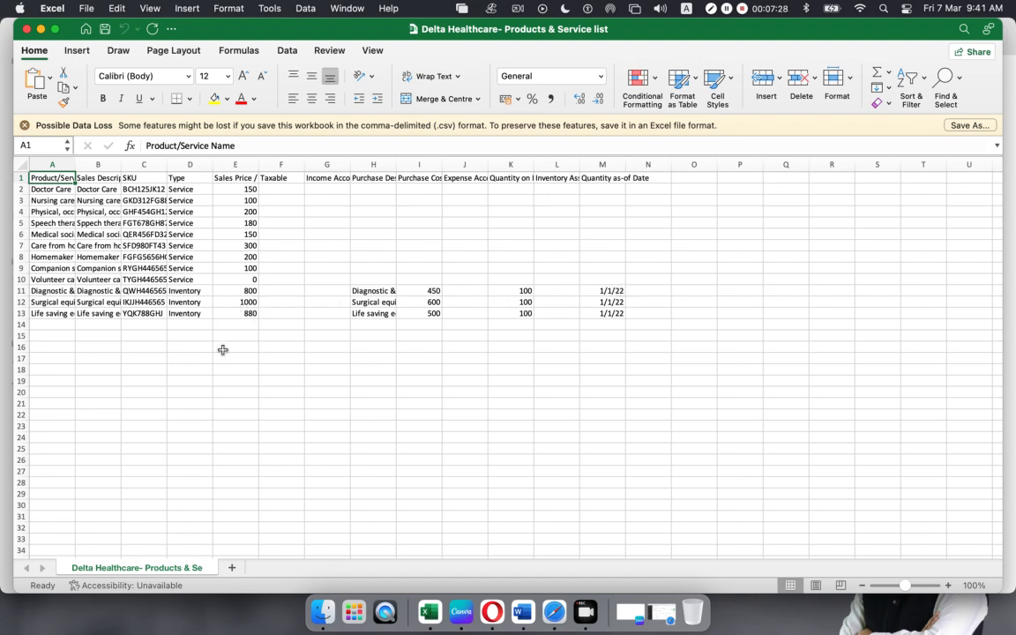
- Close the Delta Healthcare Products & Service list workbook in Excel
{"action": "left_click", "coordinate": [28, 29]}
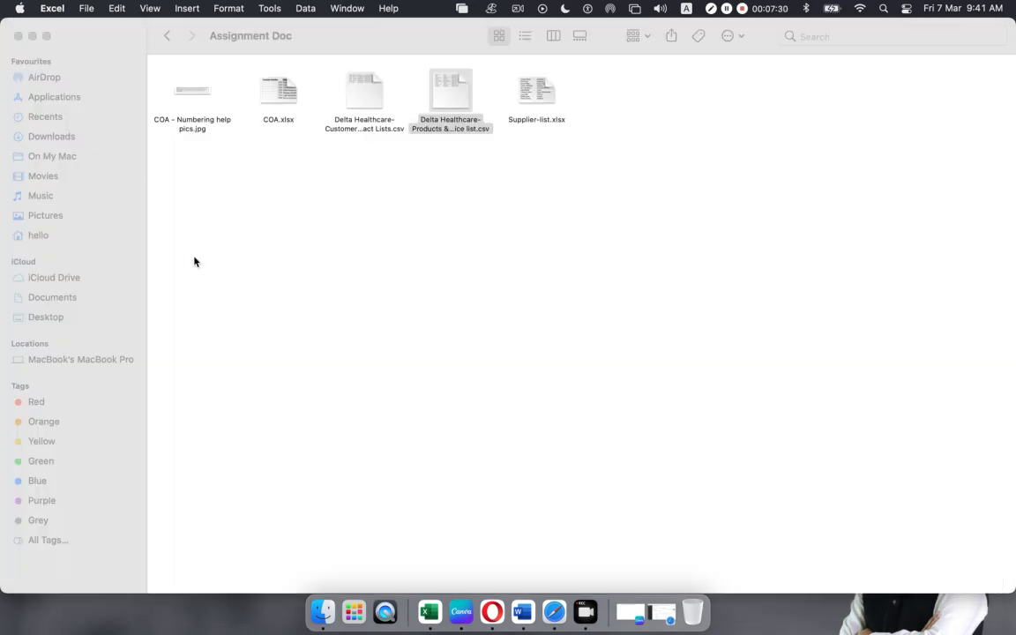
- Browse back up through the QB folders, peek into Class 06 QB-06, then return to QuickBooks in Safari
{"action": "left_click", "coordinate": [167, 35]}
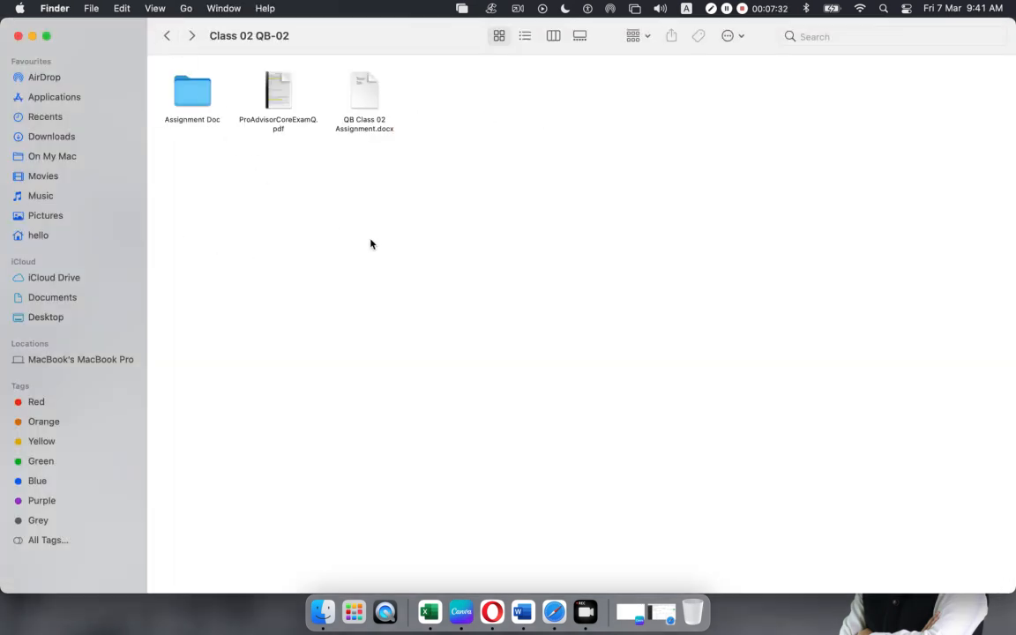
{"action": "left_click", "coordinate": [166, 36]}
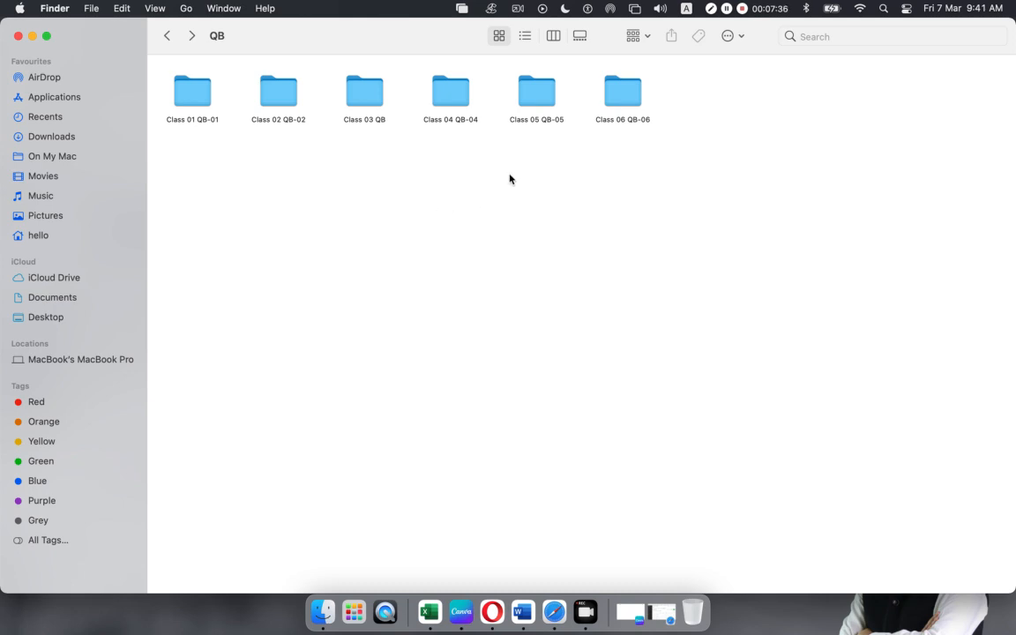
{"action": "left_click", "coordinate": [166, 35]}
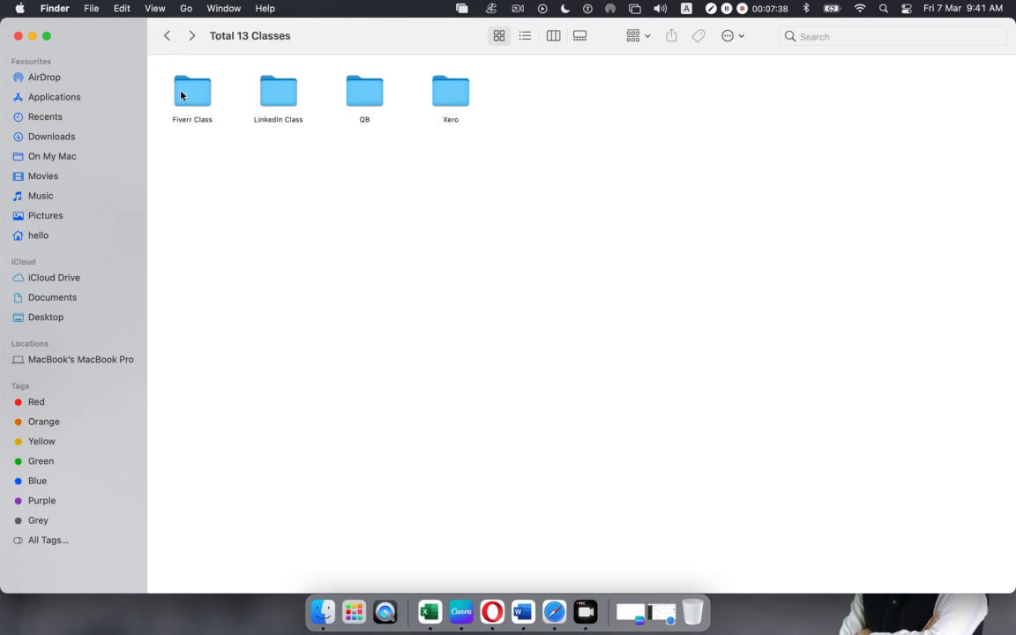
{"action": "double_click", "coordinate": [362, 98]}
{"action": "double_click", "coordinate": [619, 91]}
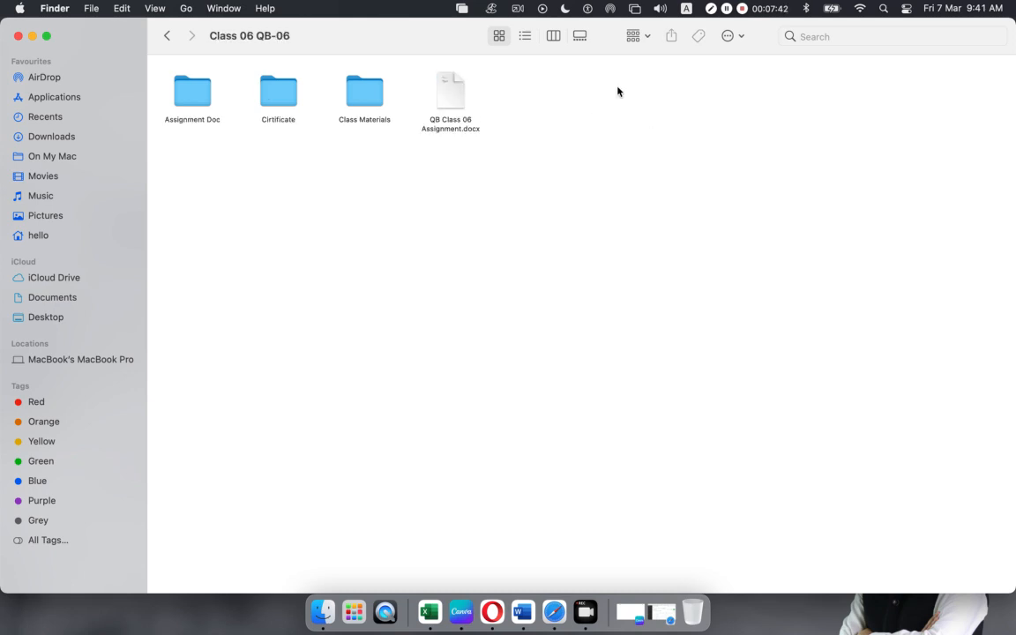
{"action": "left_click", "coordinate": [167, 36]}
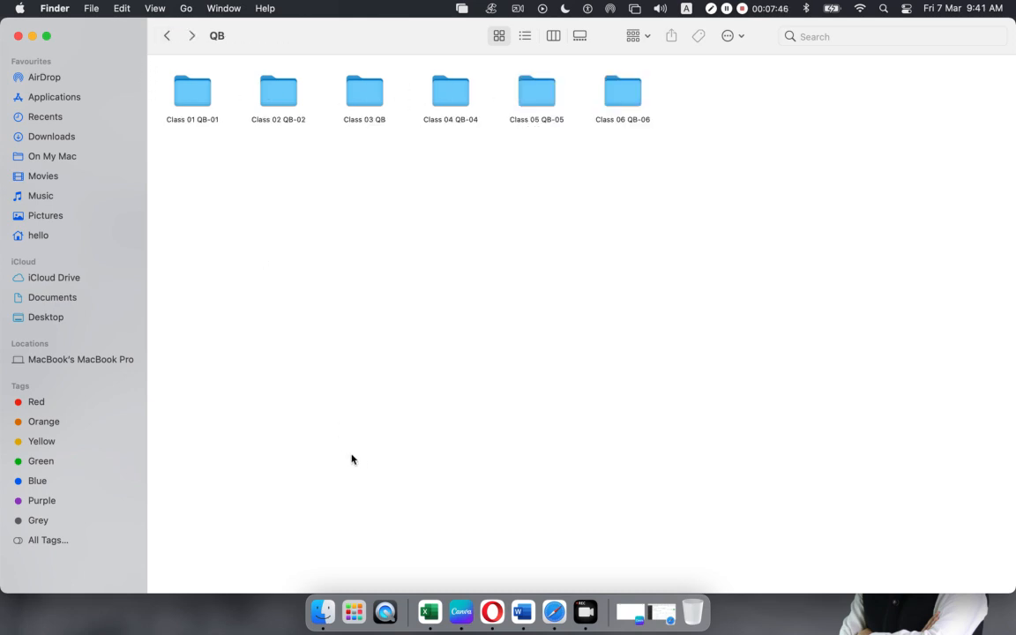
{"action": "left_click", "coordinate": [561, 611]}
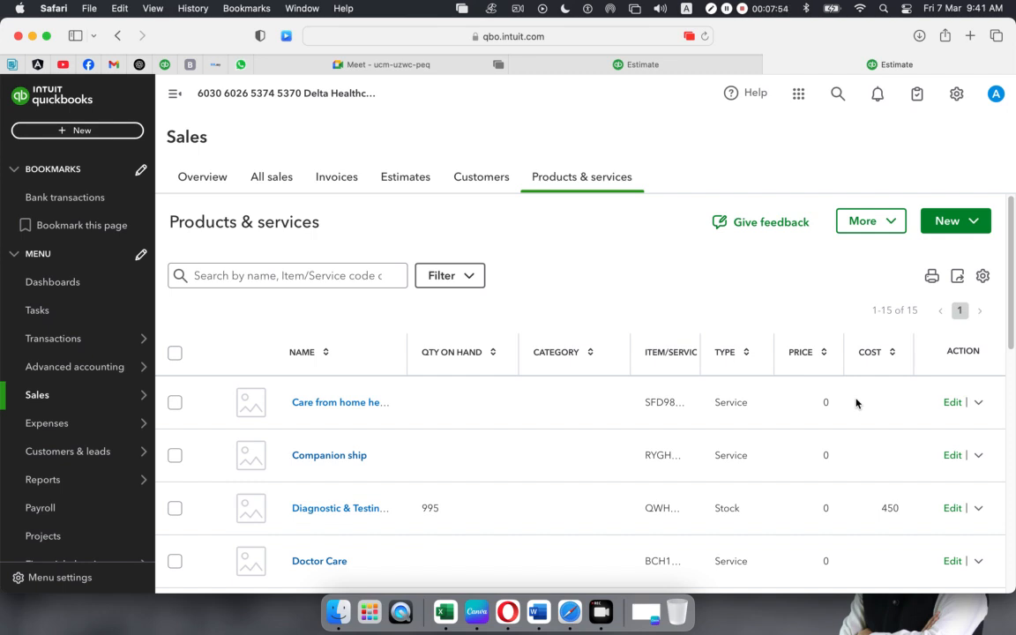
{"action": "scroll", "coordinate": [855, 403], "scroll_direction": "down", "scroll_amount": 5}
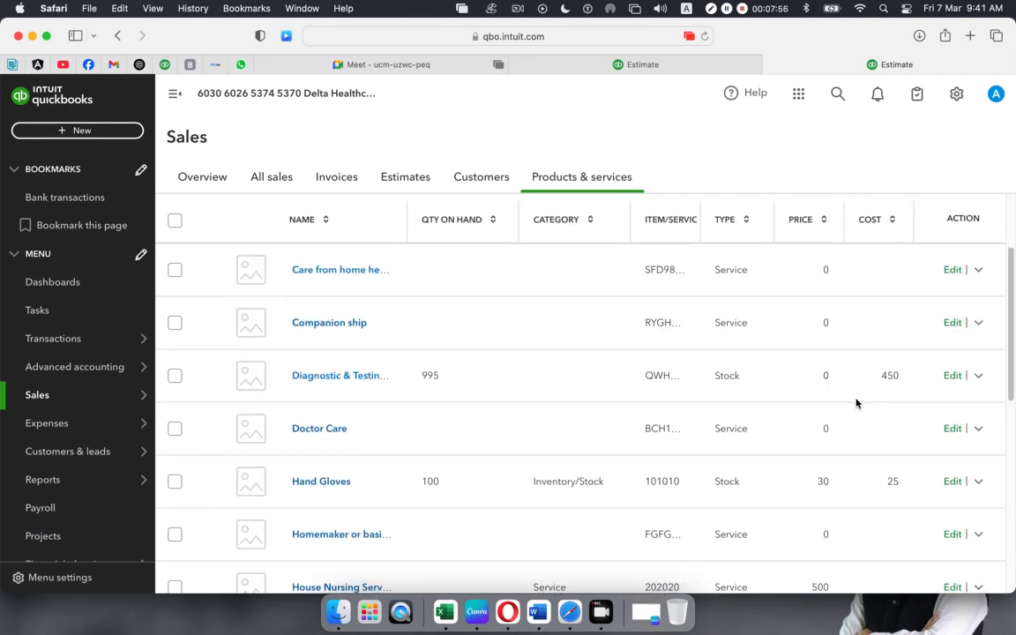
{"action": "scroll", "coordinate": [856, 403], "scroll_direction": "down", "scroll_amount": 5}
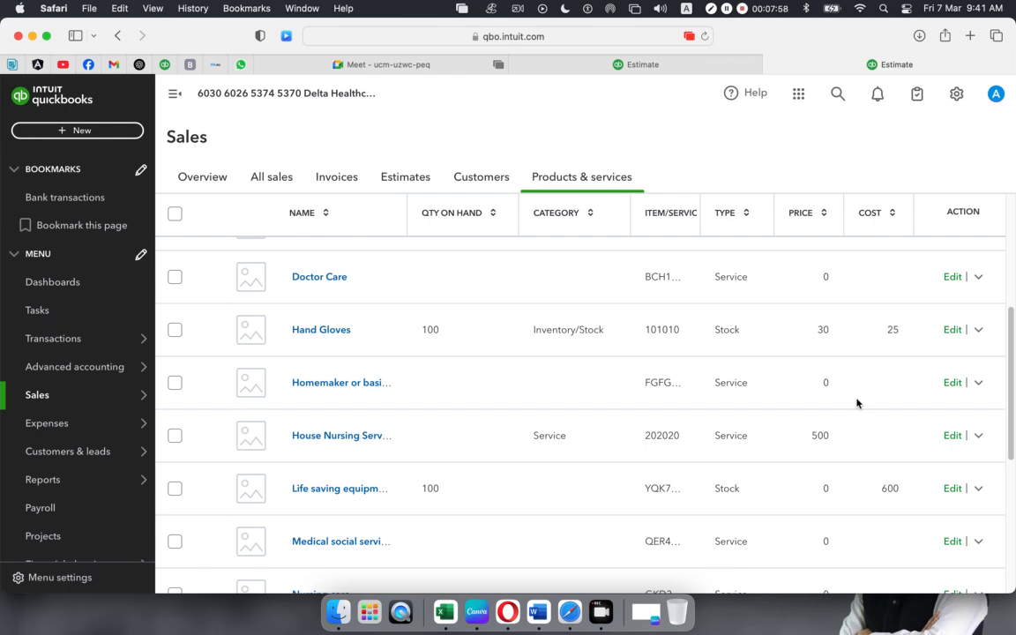
{"action": "scroll", "coordinate": [856, 404], "scroll_direction": "up", "scroll_amount": 10}
{"action": "scroll", "coordinate": [856, 403], "scroll_direction": "down", "scroll_amount": 10}
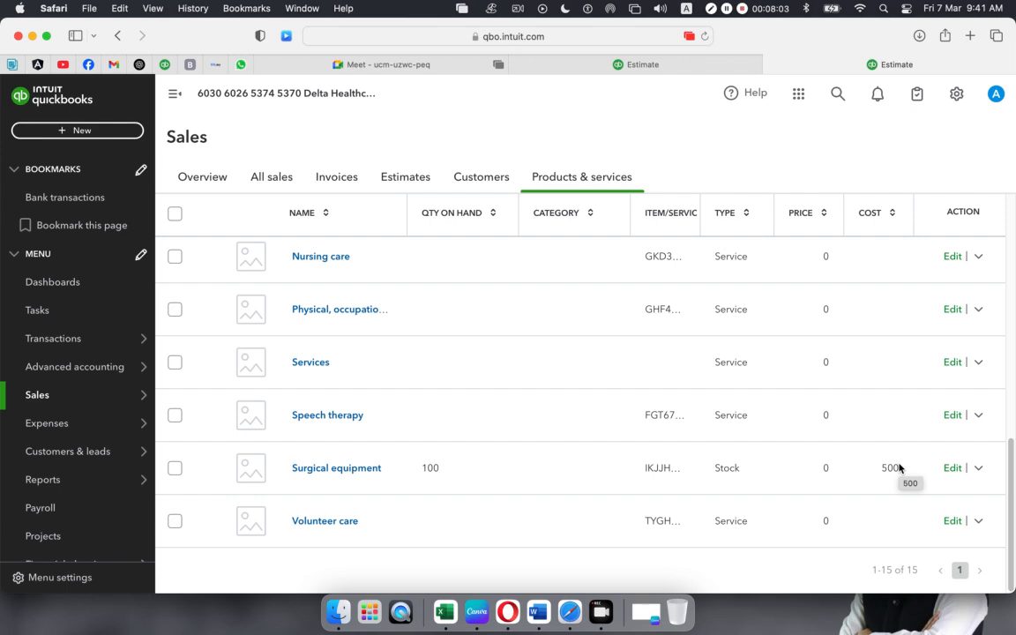
{"action": "scroll", "coordinate": [900, 467], "scroll_direction": "up", "scroll_amount": 10}
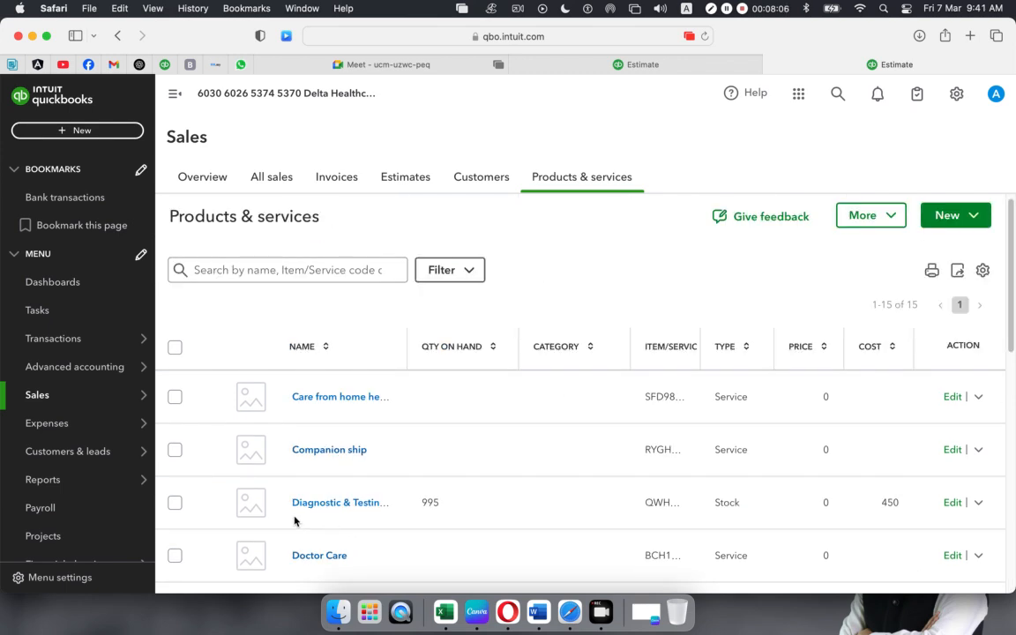
{"action": "scroll", "coordinate": [472, 502], "scroll_direction": "down", "scroll_amount": 2}
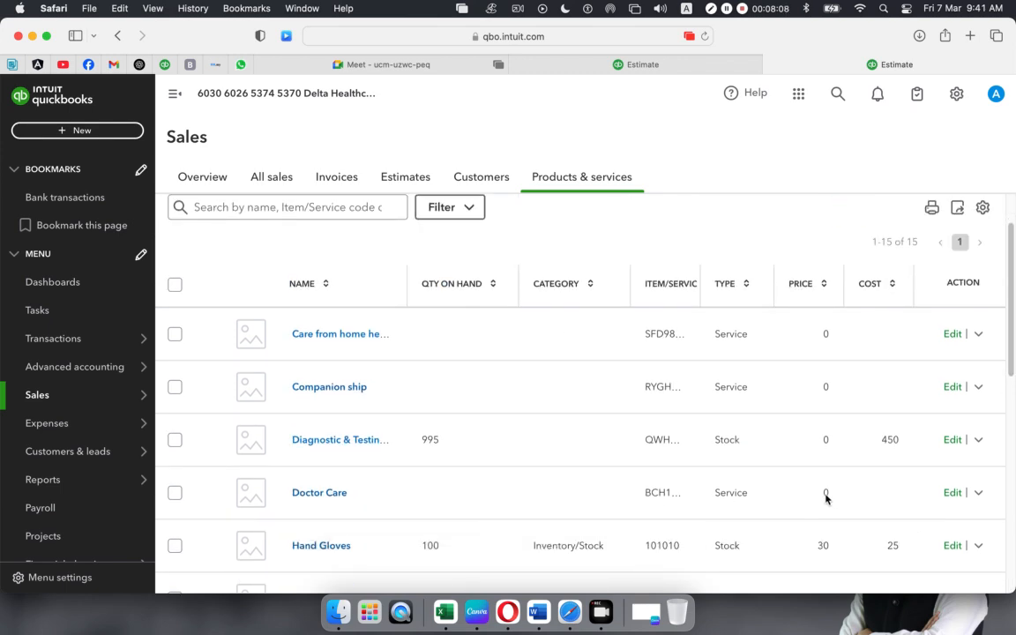
{"action": "scroll", "coordinate": [333, 562], "scroll_direction": "down", "scroll_amount": 3}
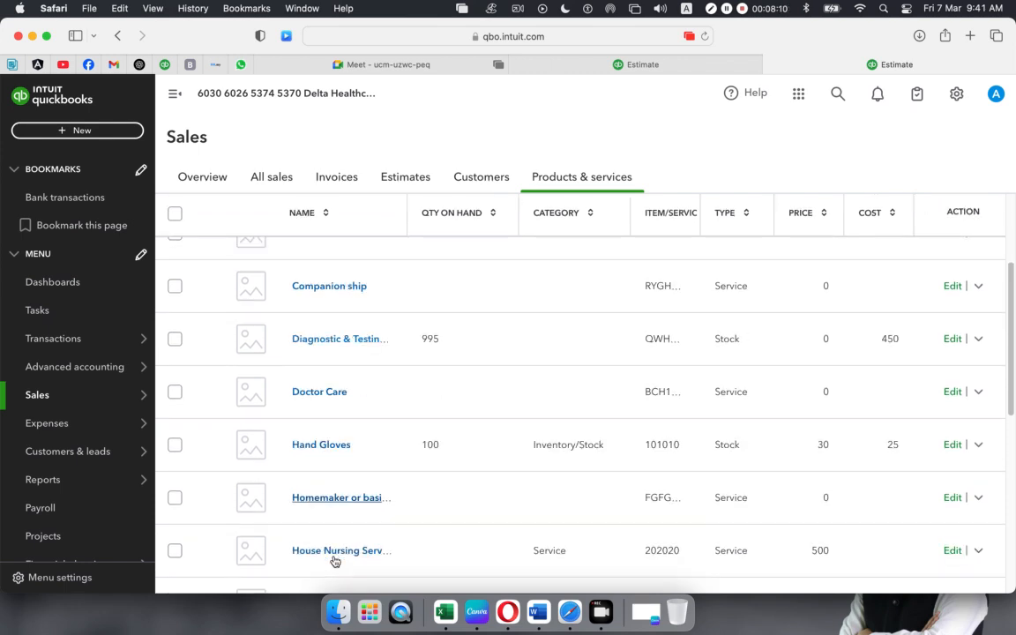
{"action": "scroll", "coordinate": [336, 562], "scroll_direction": "down", "scroll_amount": 6}
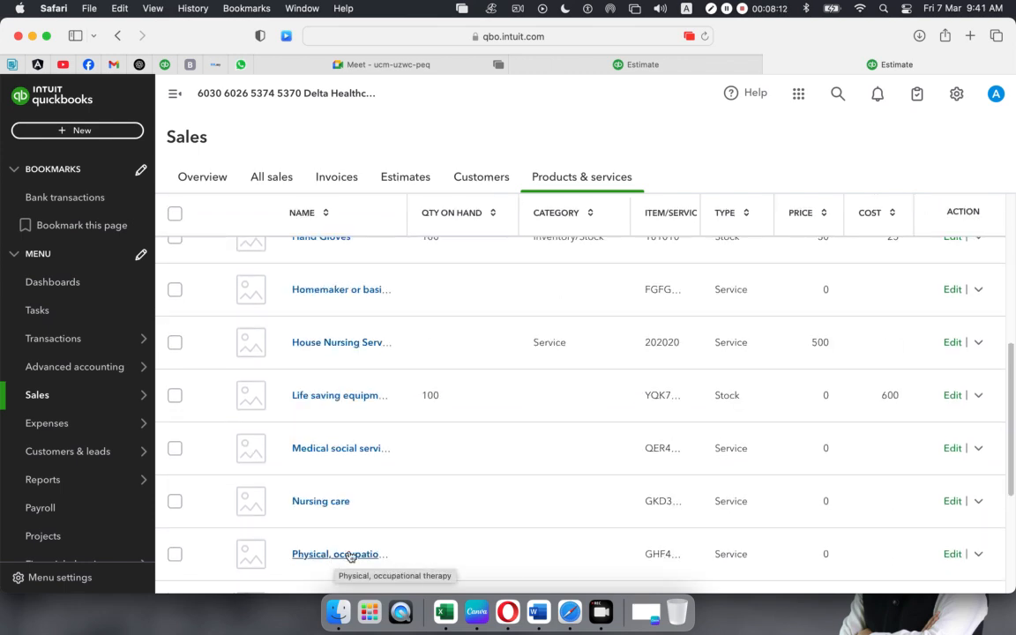
{"action": "scroll", "coordinate": [501, 440], "scroll_direction": "down", "scroll_amount": 7}
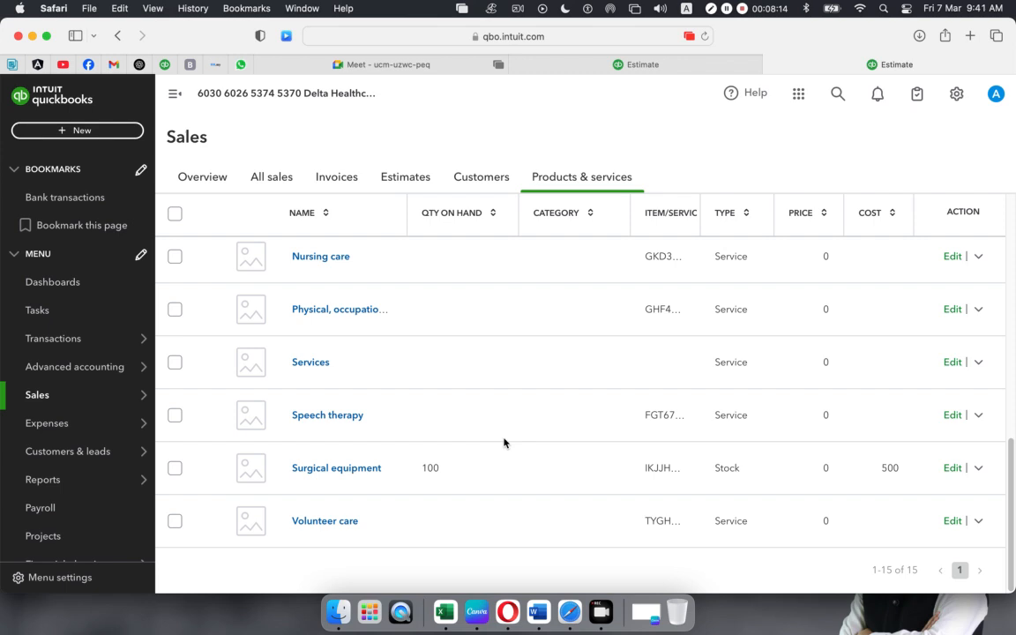
{"action": "scroll", "coordinate": [629, 486], "scroll_direction": "up", "scroll_amount": 15}
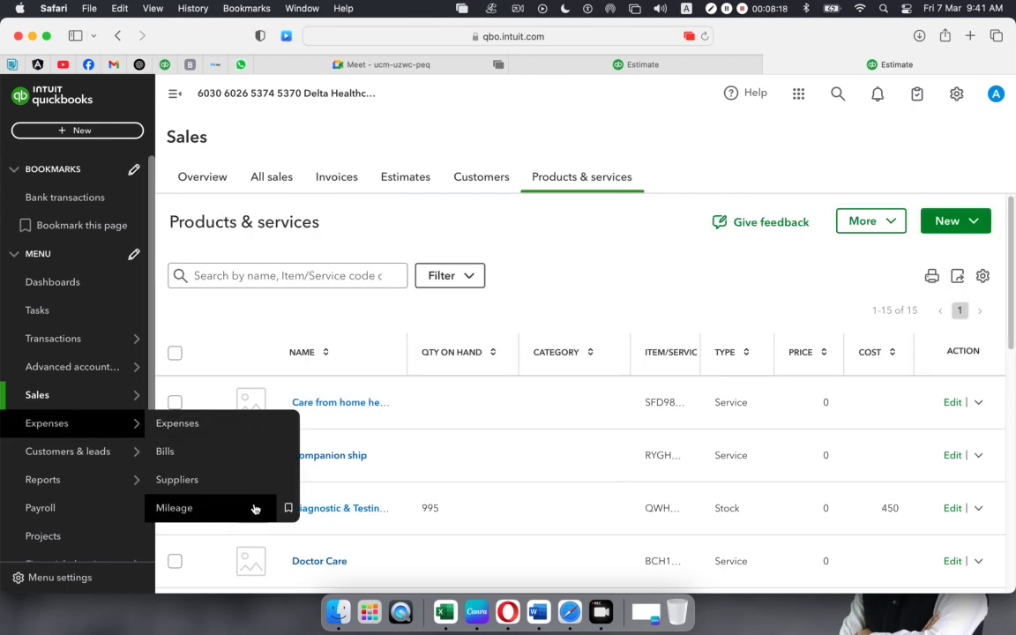
{"action": "left_click", "coordinate": [618, 63]}
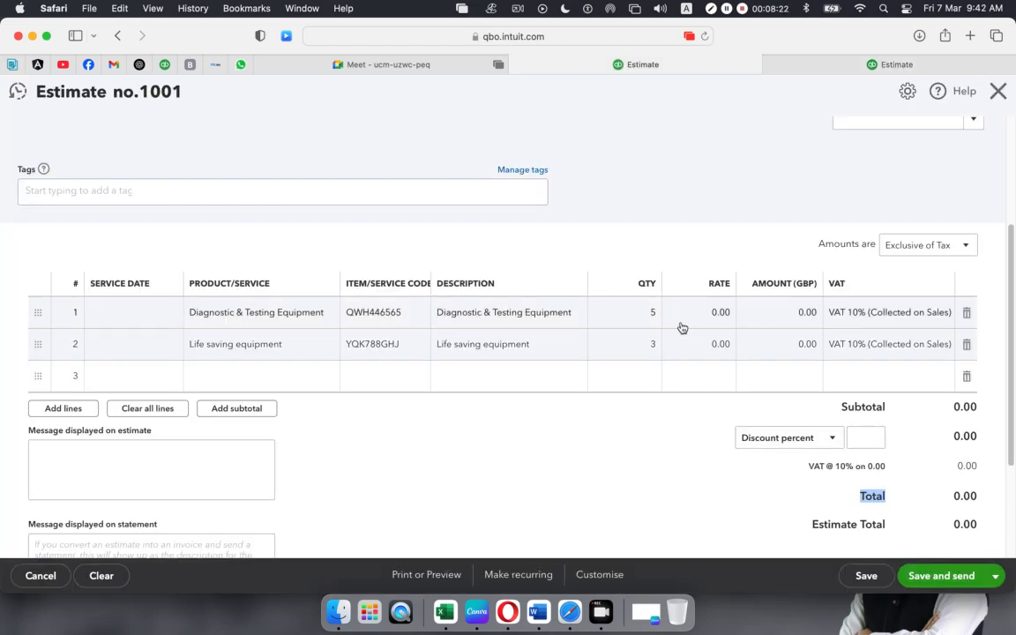
{"action": "scroll", "coordinate": [694, 442], "scroll_direction": "down", "scroll_amount": 2}
{"action": "scroll", "coordinate": [693, 442], "scroll_direction": "up", "scroll_amount": 5}
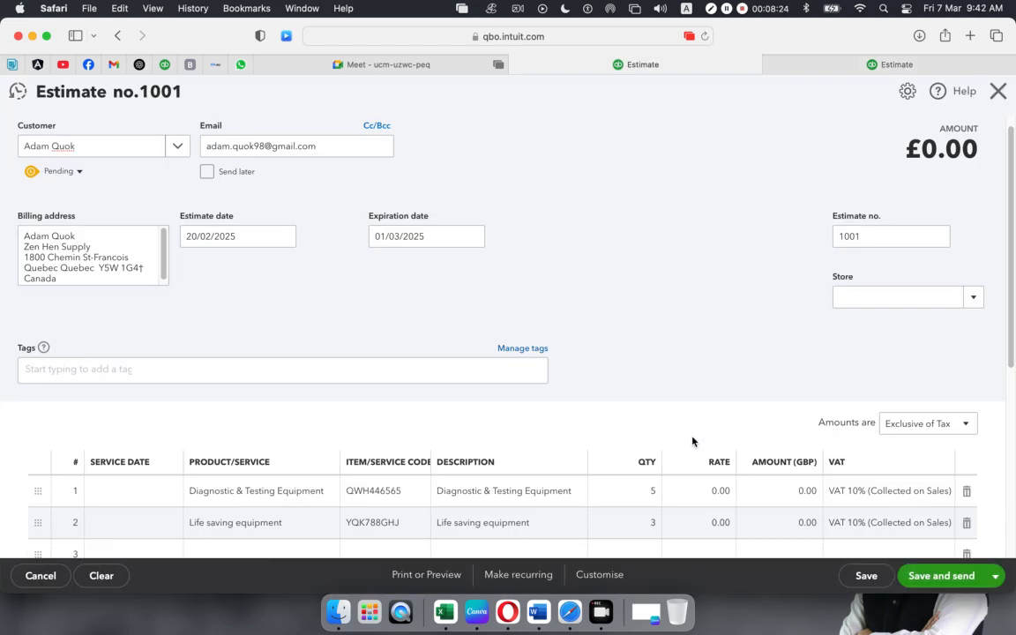
{"action": "left_click", "coordinate": [780, 63]}
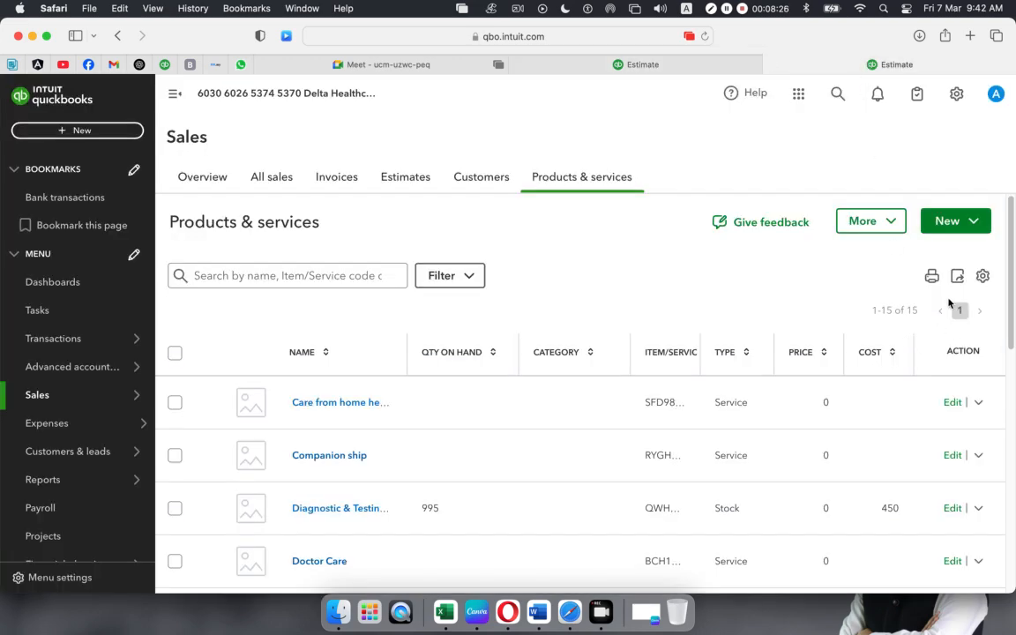
- Open Account and Settings from the gear menu and scroll Sales down to Products and services
{"action": "left_click", "coordinate": [957, 94]}
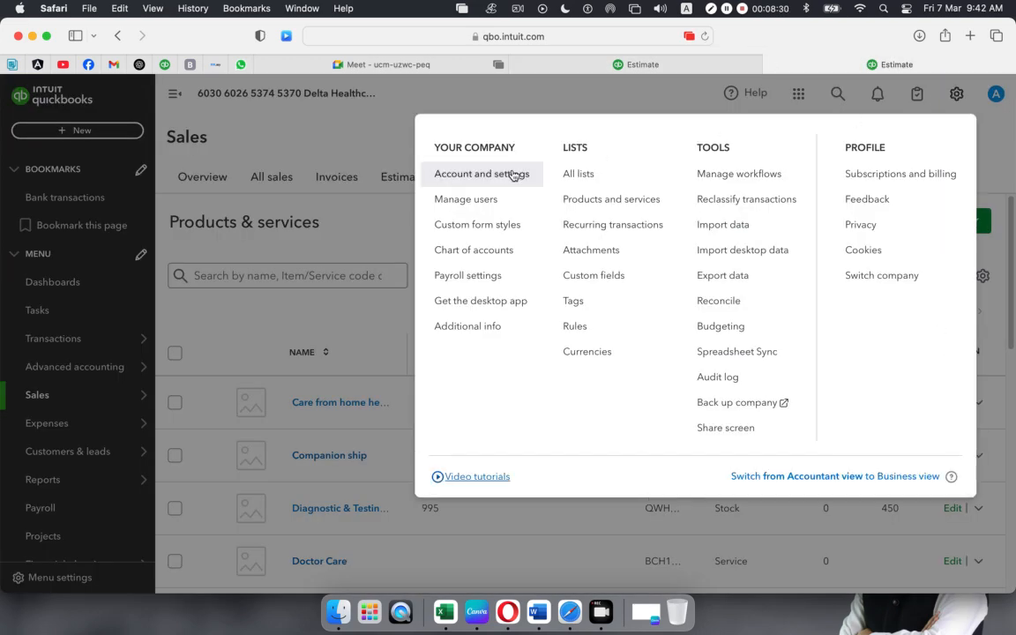
{"action": "left_click", "coordinate": [512, 175]}
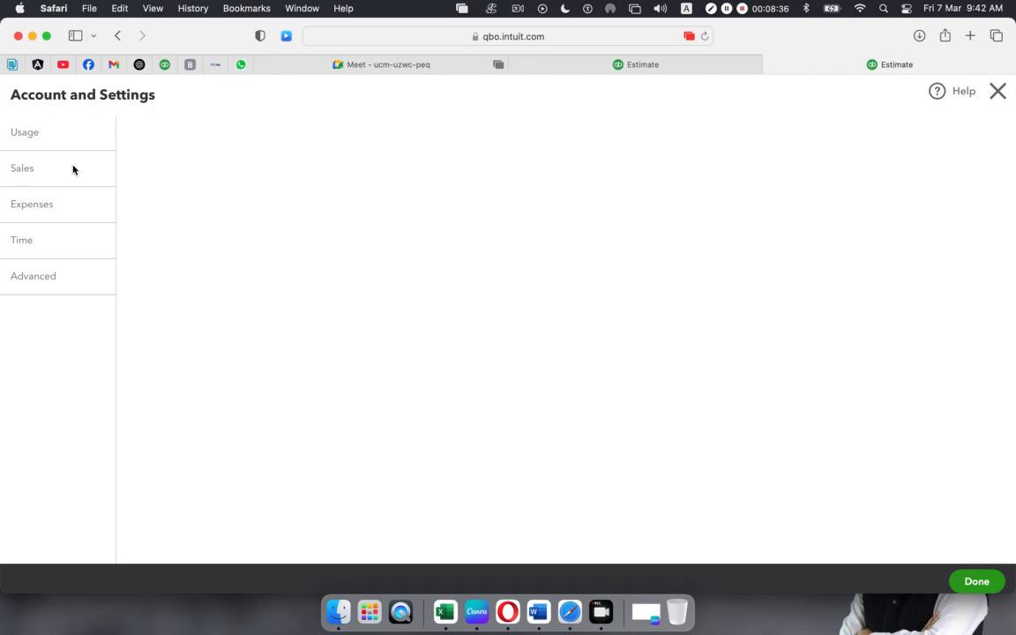
{"action": "left_click", "coordinate": [22, 172]}
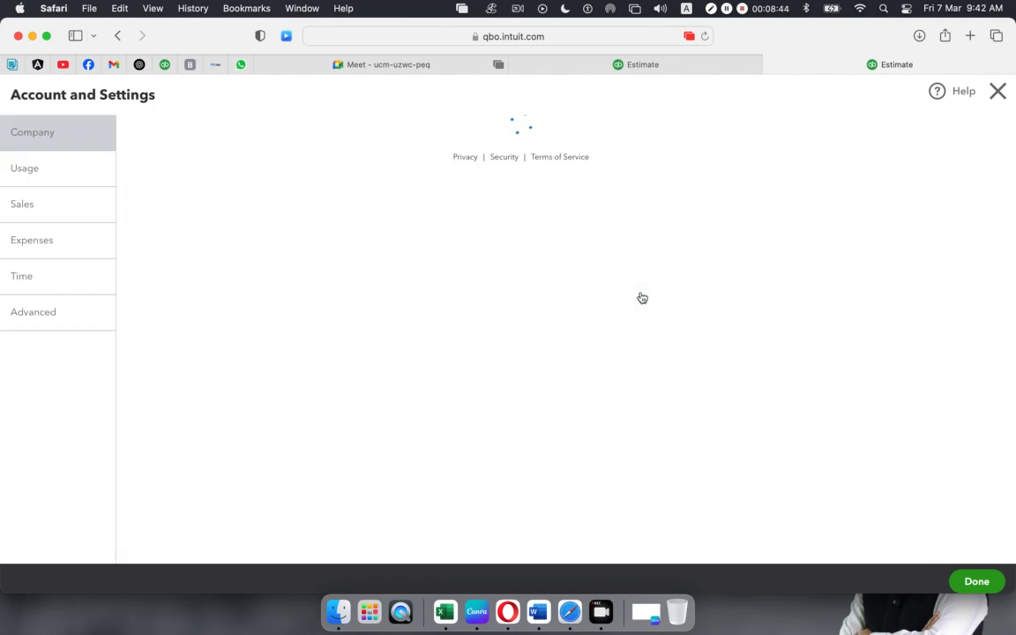
{"action": "left_click", "coordinate": [21, 204]}
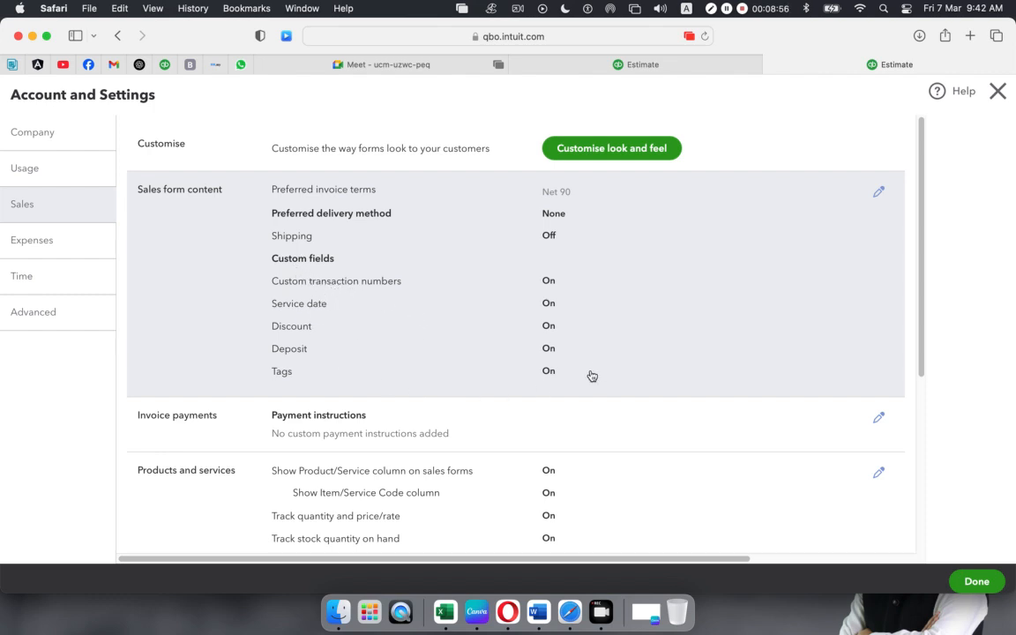
{"action": "scroll", "coordinate": [586, 371], "scroll_direction": "down", "scroll_amount": 5}
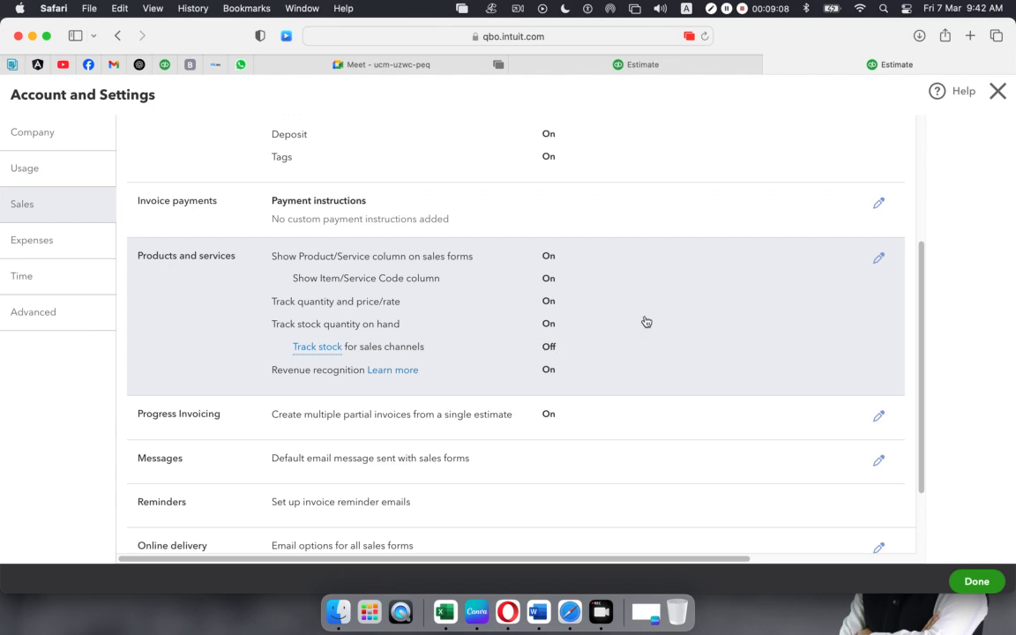
- Try enabling Track stock for sales channels, cancel the refusal warning, and reopen the Sales settings
{"action": "left_click", "coordinate": [879, 258]}
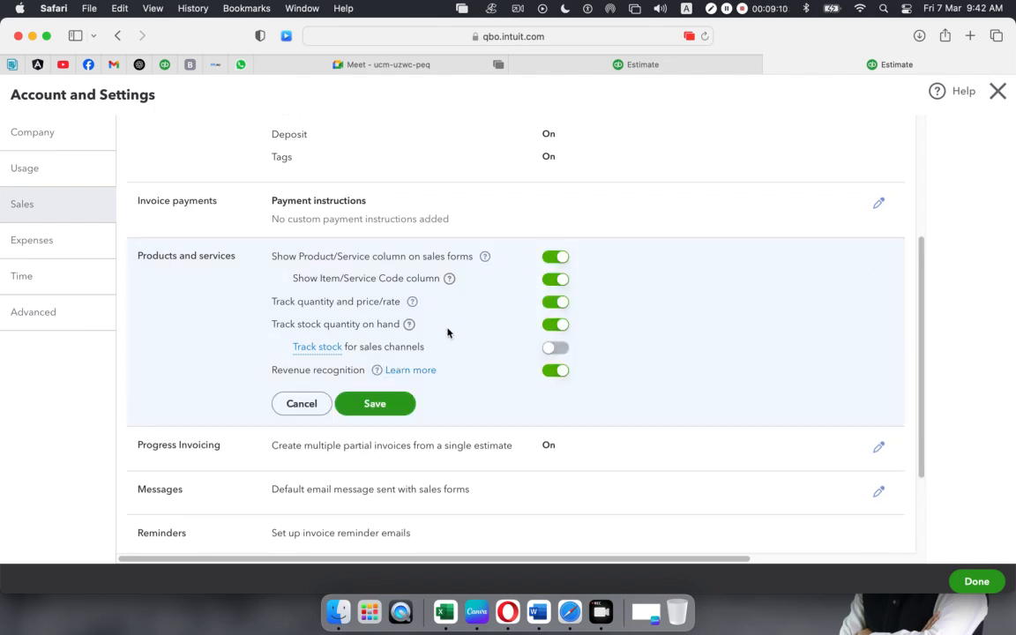
{"action": "left_click", "coordinate": [556, 348]}
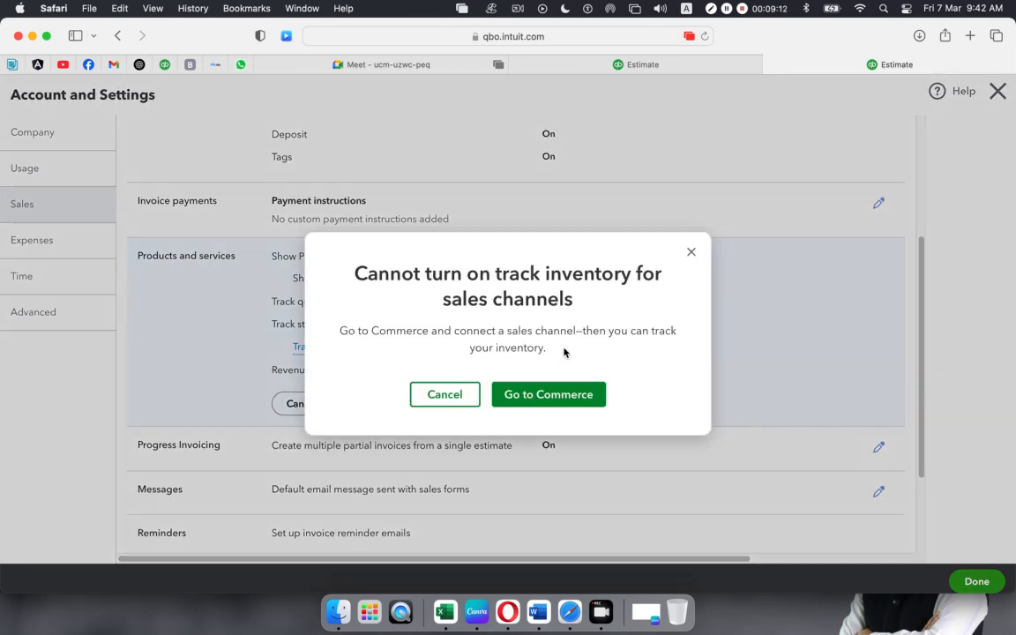
{"action": "left_click", "coordinate": [546, 396]}
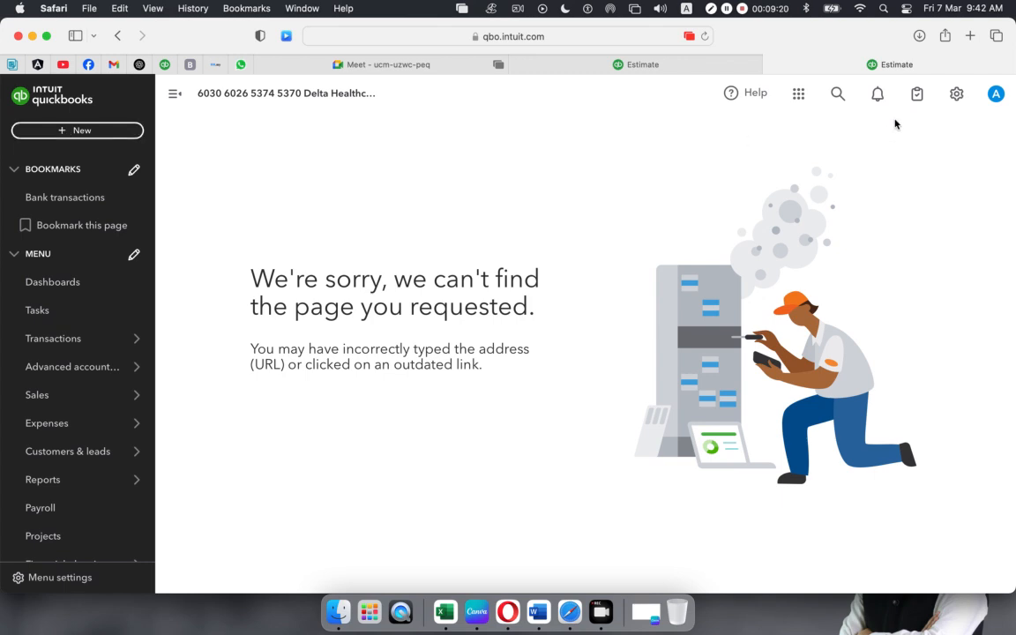
{"action": "left_click", "coordinate": [958, 95]}
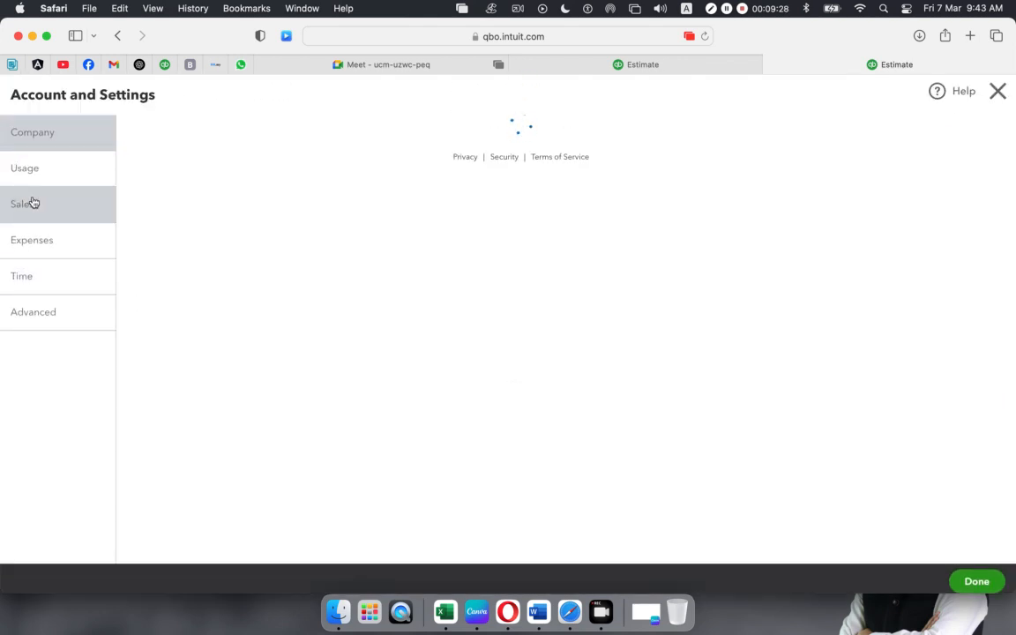
{"action": "left_click", "coordinate": [32, 203]}
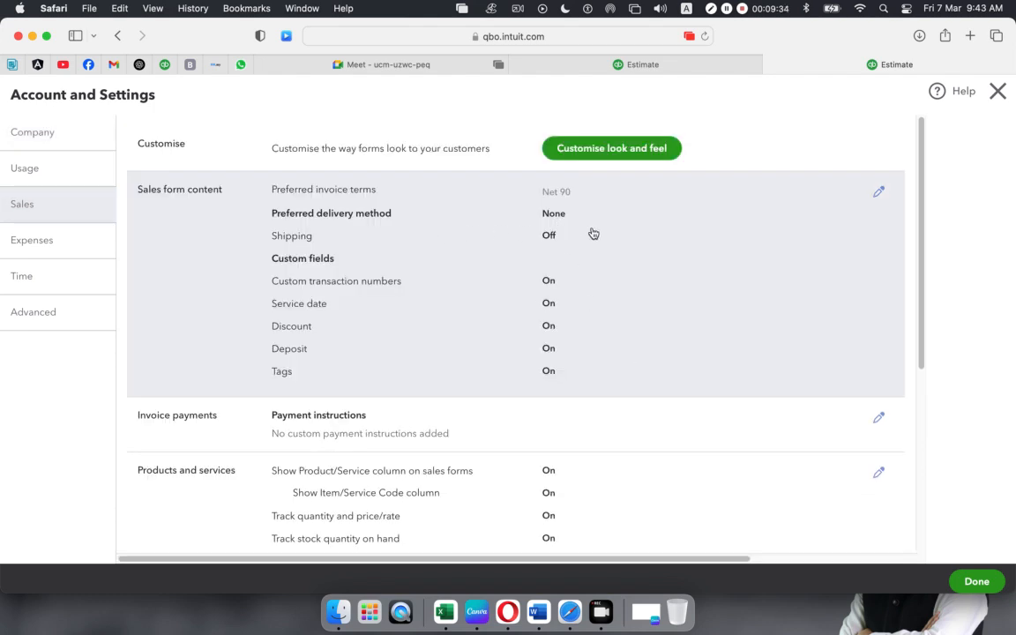
- Look through the Sales settings and Estimate no.1001, then close Account and Settings with Done
{"action": "scroll", "coordinate": [577, 360], "scroll_direction": "down", "scroll_amount": 4}
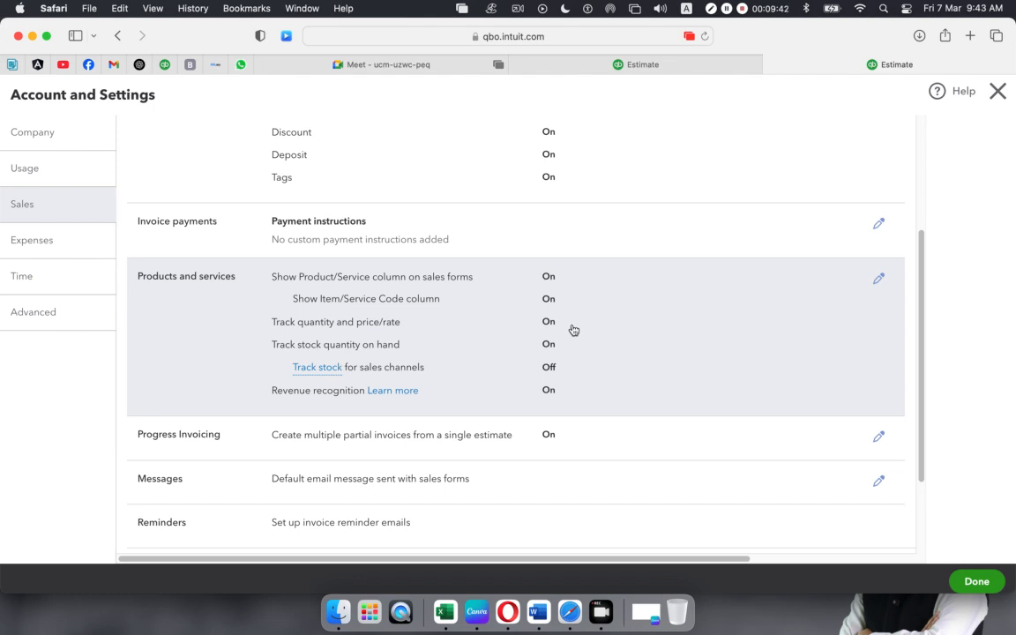
{"action": "scroll", "coordinate": [563, 347], "scroll_direction": "down", "scroll_amount": 2}
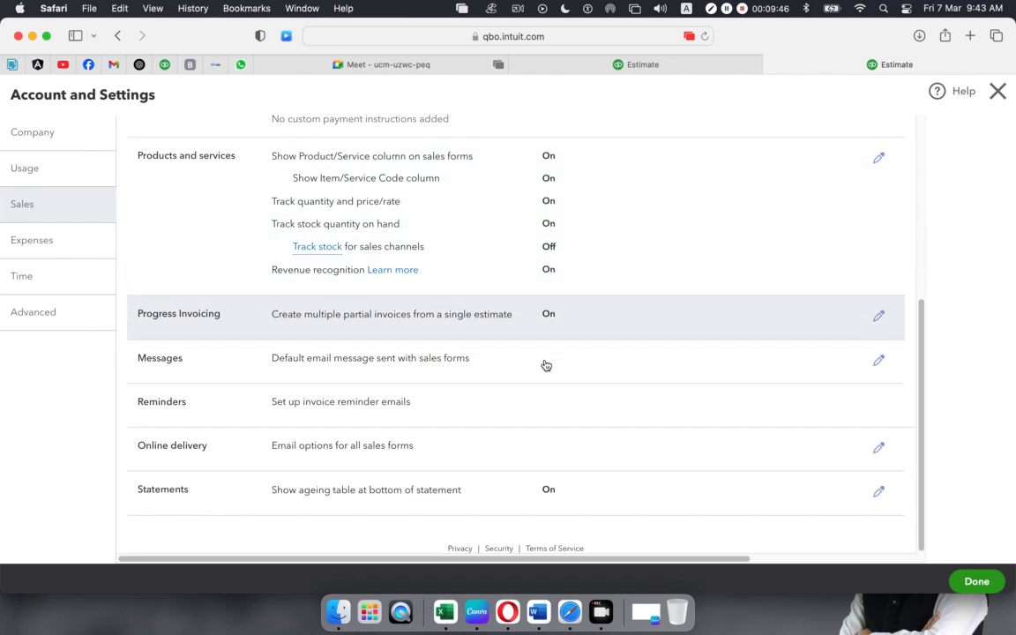
{"action": "scroll", "coordinate": [544, 362], "scroll_direction": "up", "scroll_amount": 6}
{"action": "scroll", "coordinate": [544, 375], "scroll_direction": "down", "scroll_amount": 1}
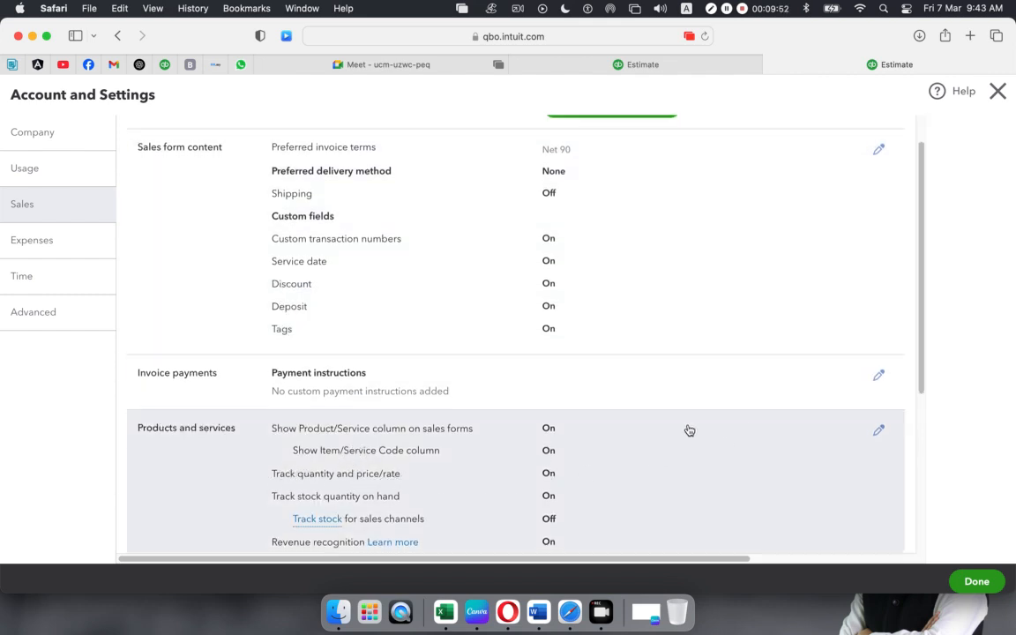
{"action": "scroll", "coordinate": [687, 429], "scroll_direction": "down", "scroll_amount": 1}
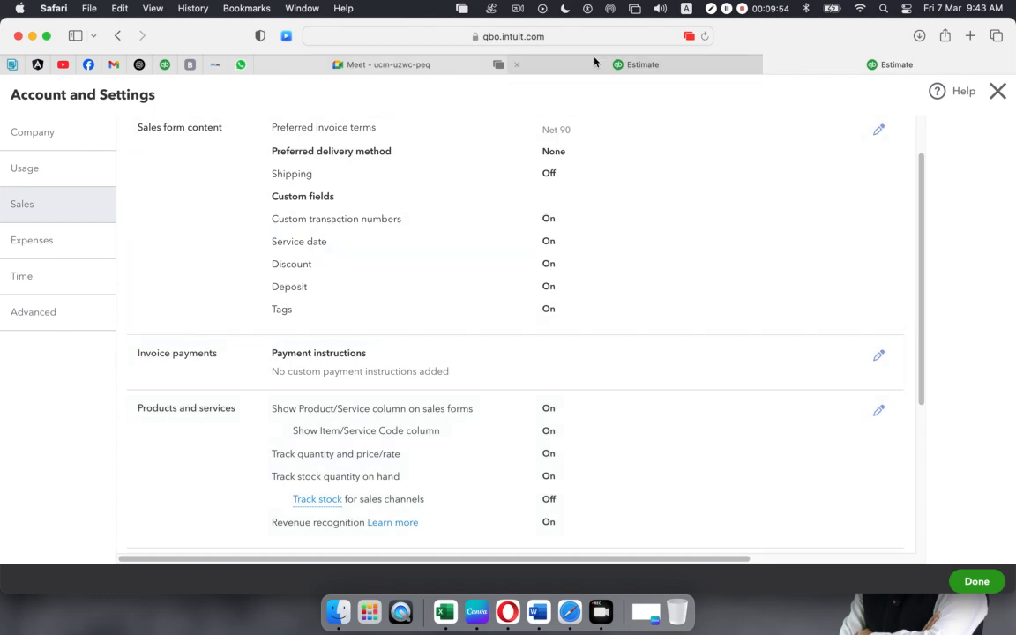
{"action": "left_click", "coordinate": [596, 61]}
{"action": "scroll", "coordinate": [680, 397], "scroll_direction": "down", "scroll_amount": 5}
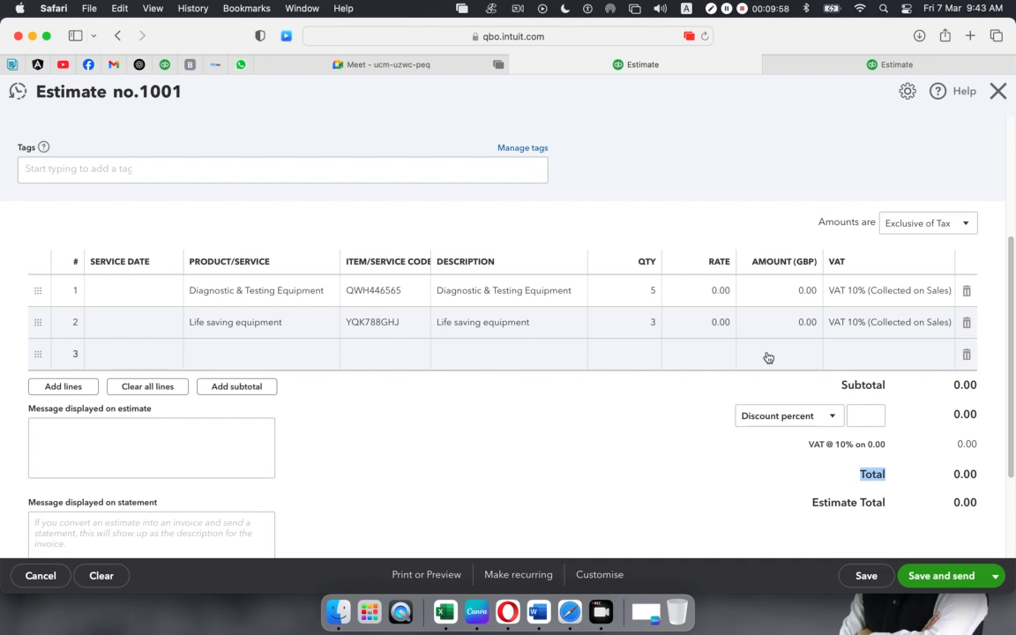
{"action": "left_click", "coordinate": [852, 65]}
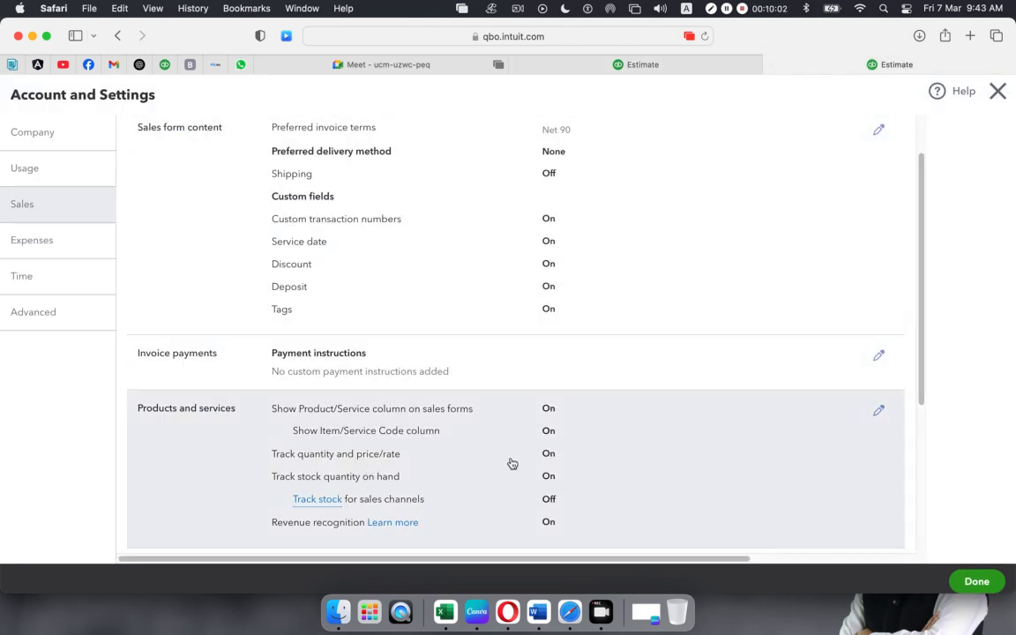
{"action": "left_click", "coordinate": [977, 582]}
- Admit all three waiting participants into the Google Meet call, then go back to the QuickBooks tab
{"action": "left_click", "coordinate": [582, 62]}
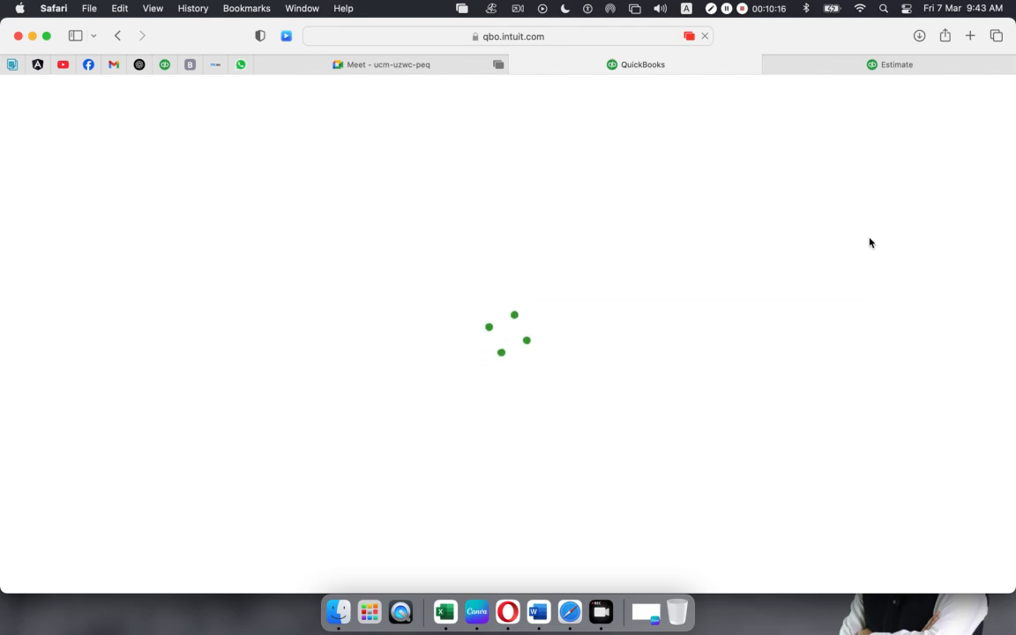
{"action": "left_click", "coordinate": [386, 66]}
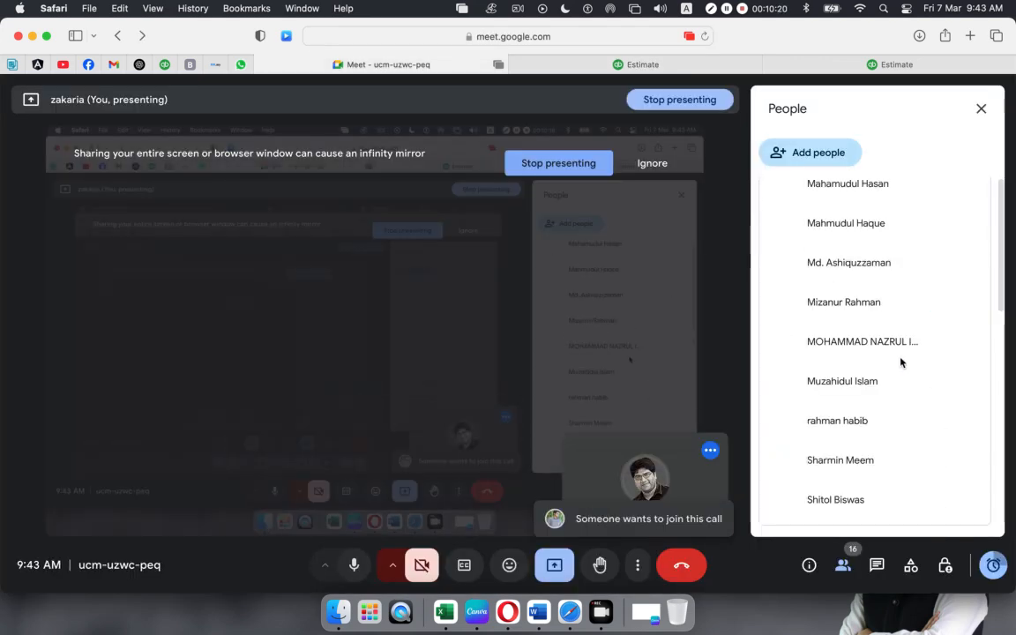
{"action": "left_click", "coordinate": [956, 295]}
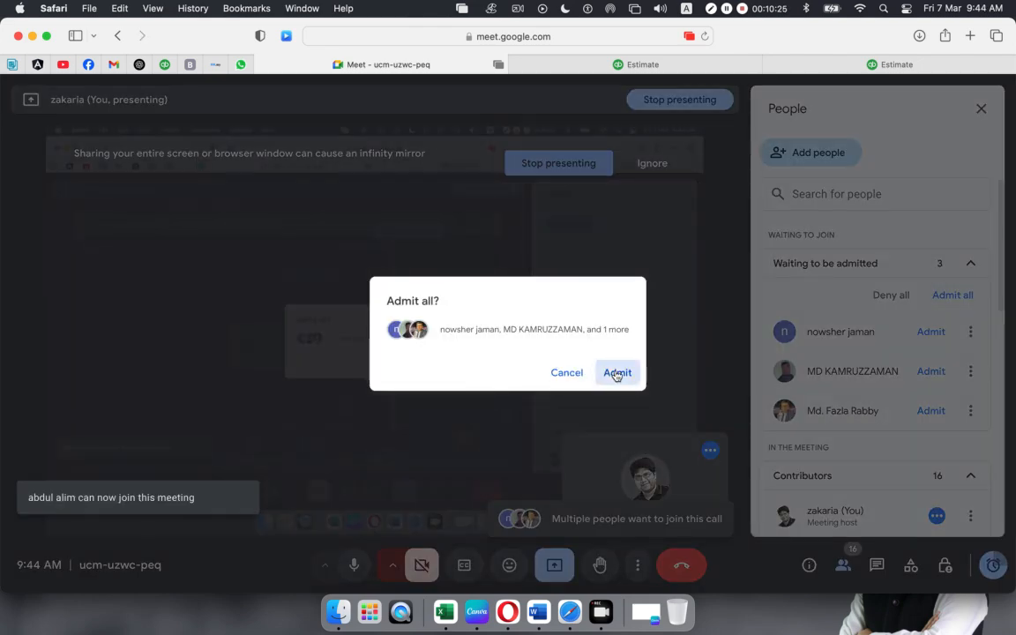
{"action": "left_click", "coordinate": [617, 376]}
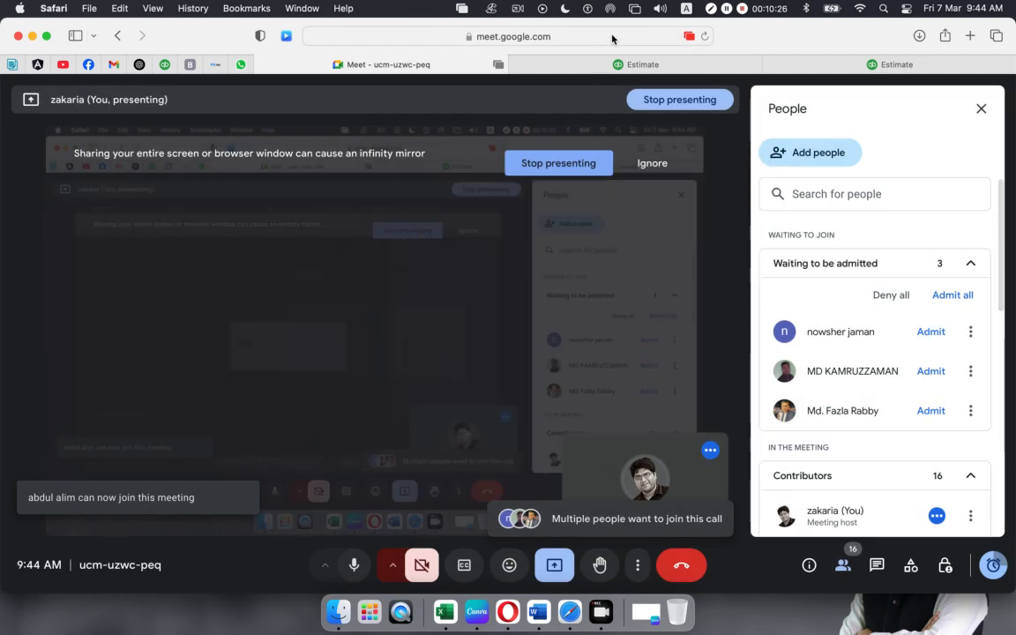
{"action": "left_click", "coordinate": [784, 64]}
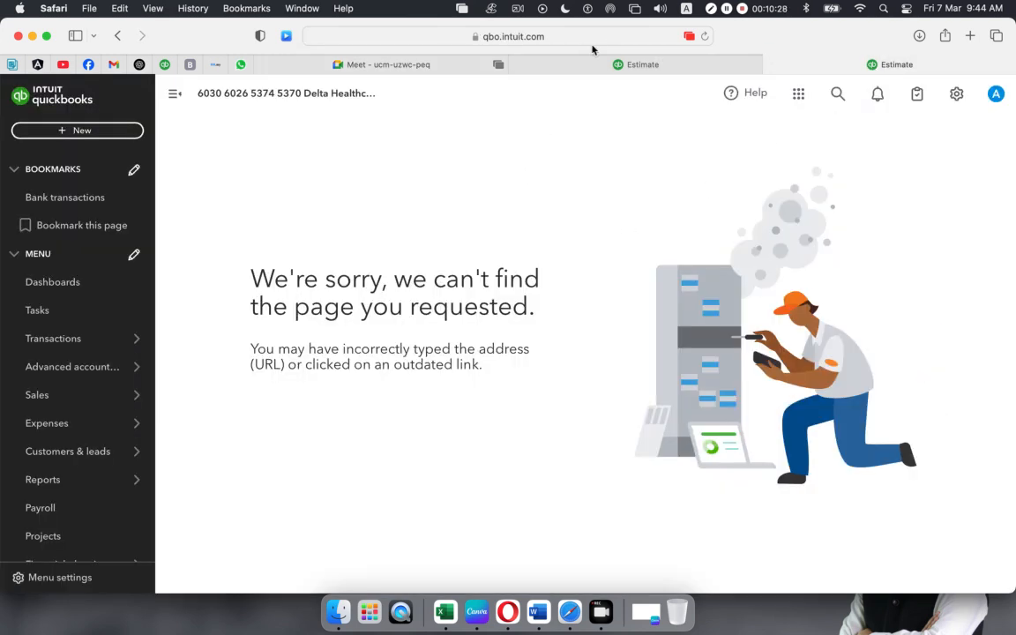
- Choose the customer for Estimate no.1001 from the Customer dropdown
{"action": "left_click", "coordinate": [590, 66]}
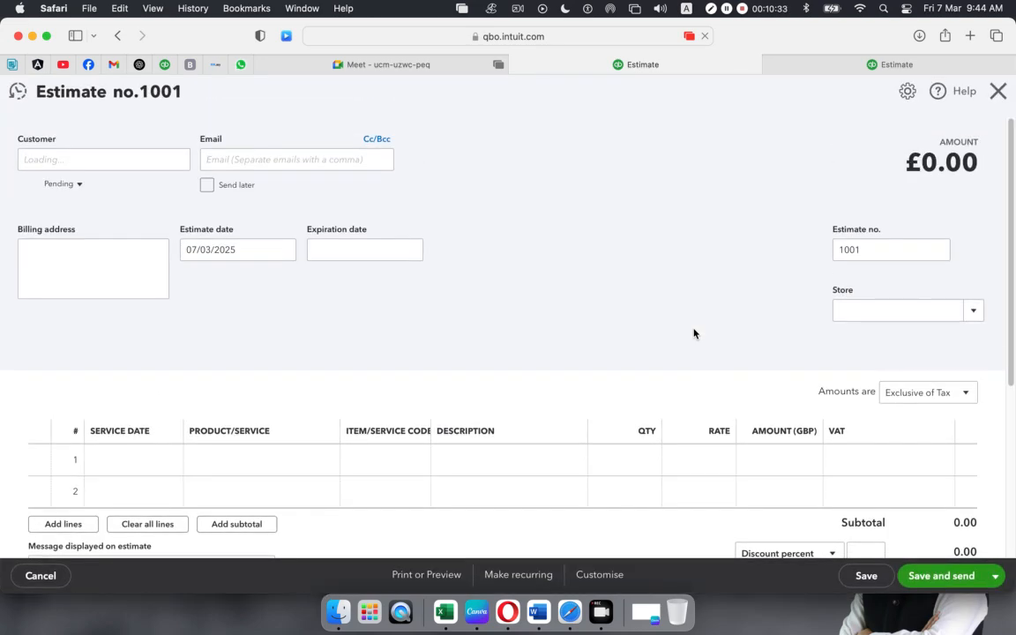
{"action": "scroll", "coordinate": [456, 290], "scroll_direction": "down", "scroll_amount": 2}
{"action": "scroll", "coordinate": [457, 290], "scroll_direction": "up", "scroll_amount": 2}
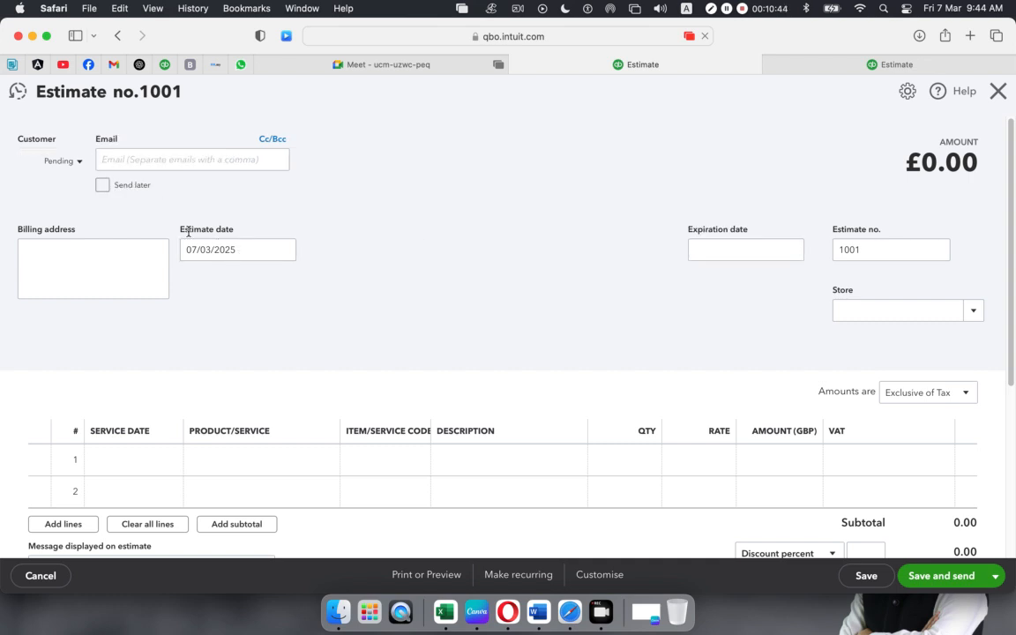
{"action": "scroll", "coordinate": [133, 210], "scroll_direction": "down", "scroll_amount": 5}
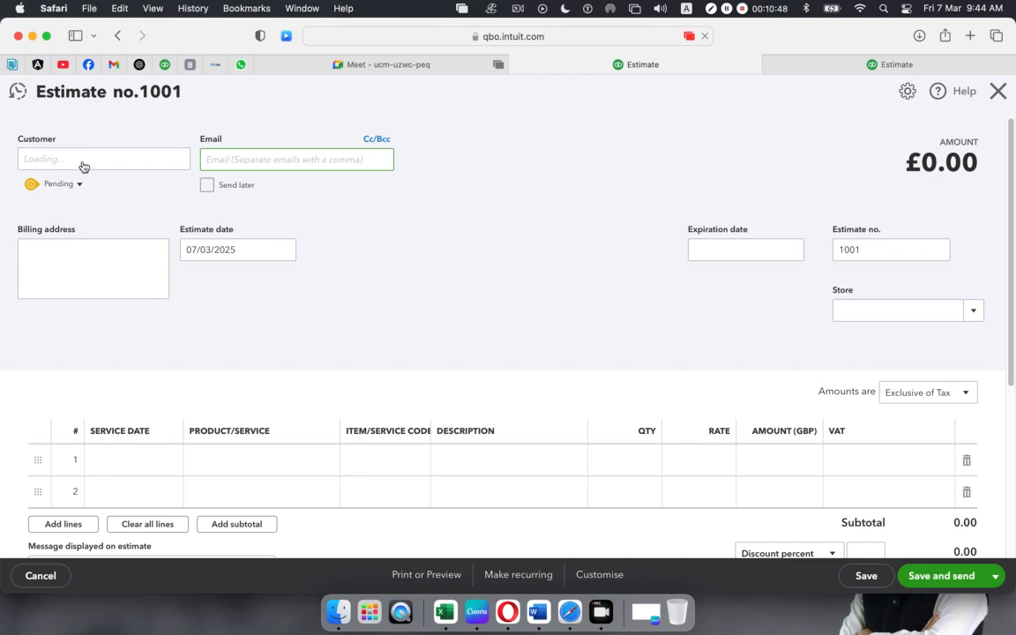
{"action": "left_click", "coordinate": [82, 162]}
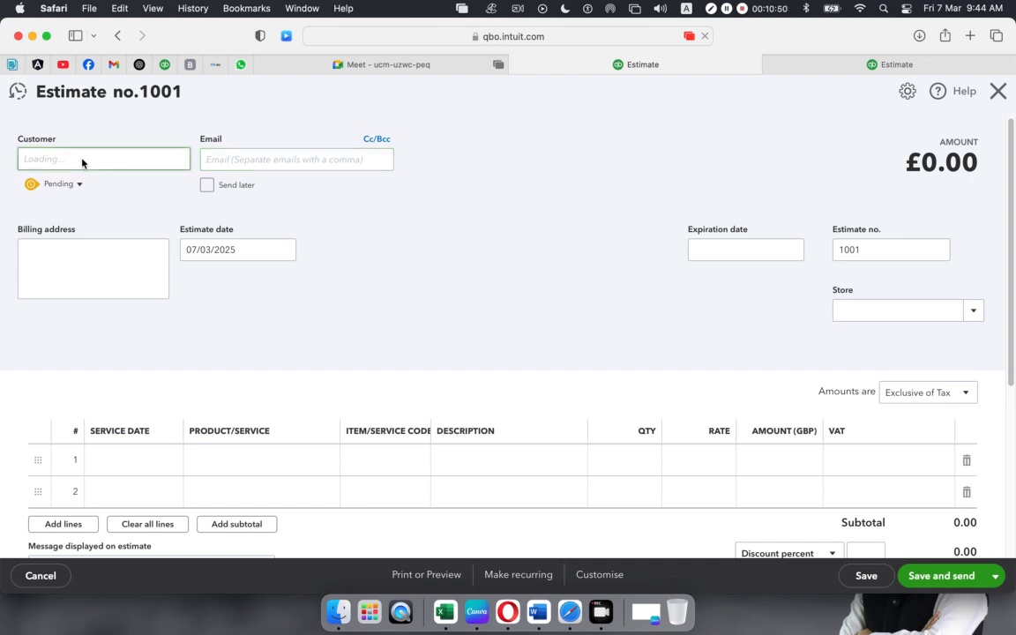
{"action": "left_click", "coordinate": [176, 163]}
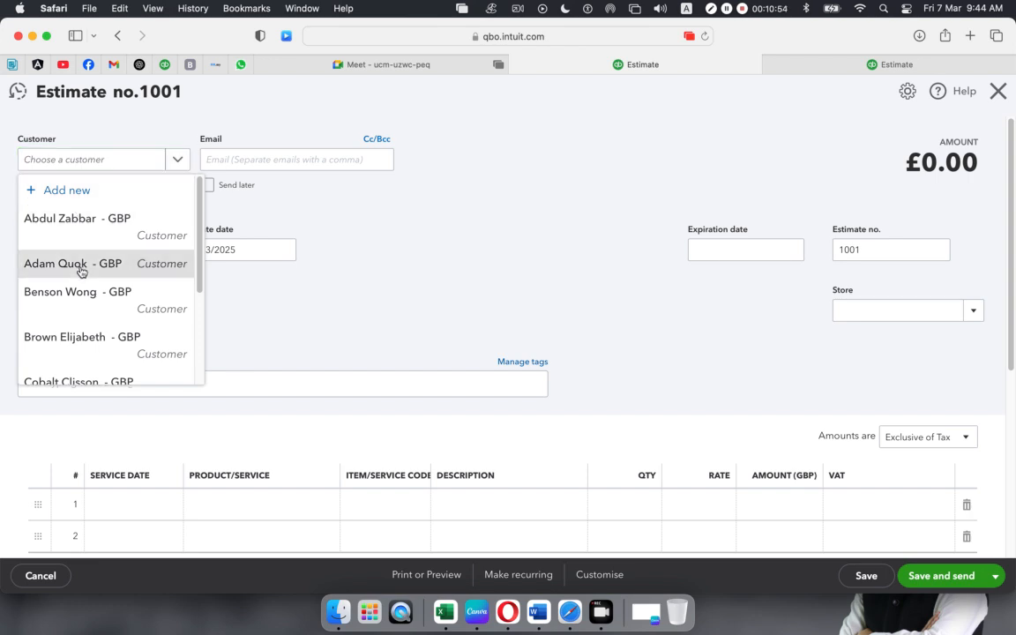
{"action": "left_click", "coordinate": [77, 263]}
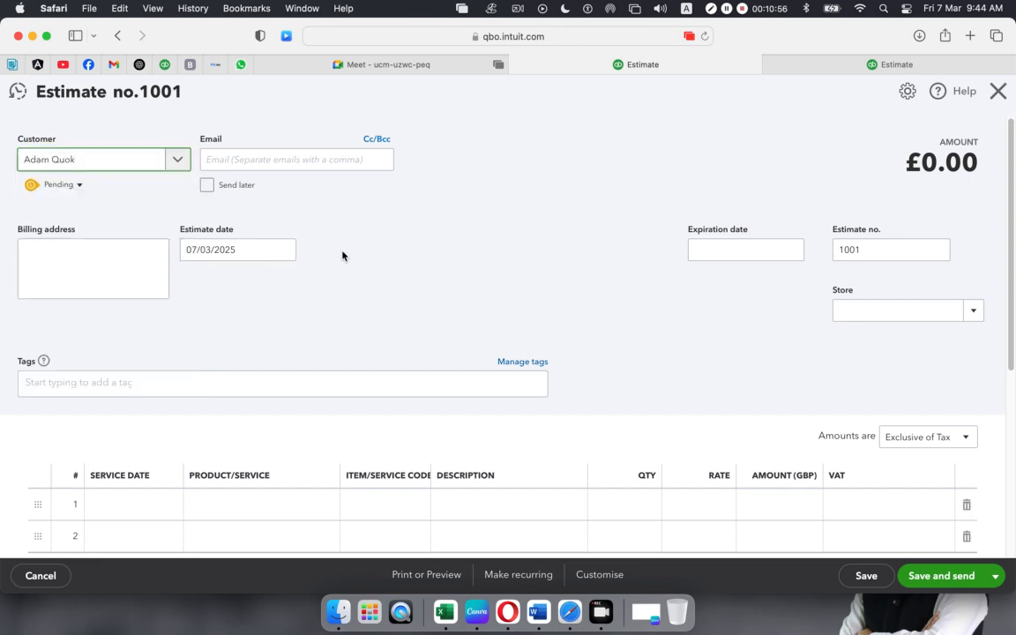
- Set the estimate date to 01/03/2025 and the expiration date to 07/03/2025
{"action": "left_click", "coordinate": [284, 251]}
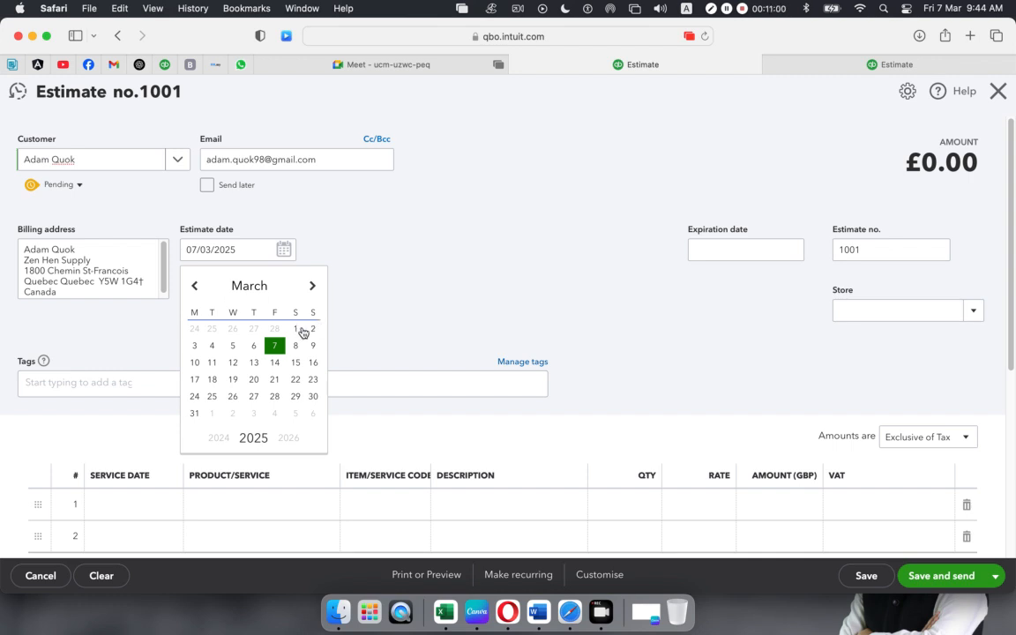
{"action": "left_click", "coordinate": [296, 330]}
{"action": "left_click", "coordinate": [754, 249]}
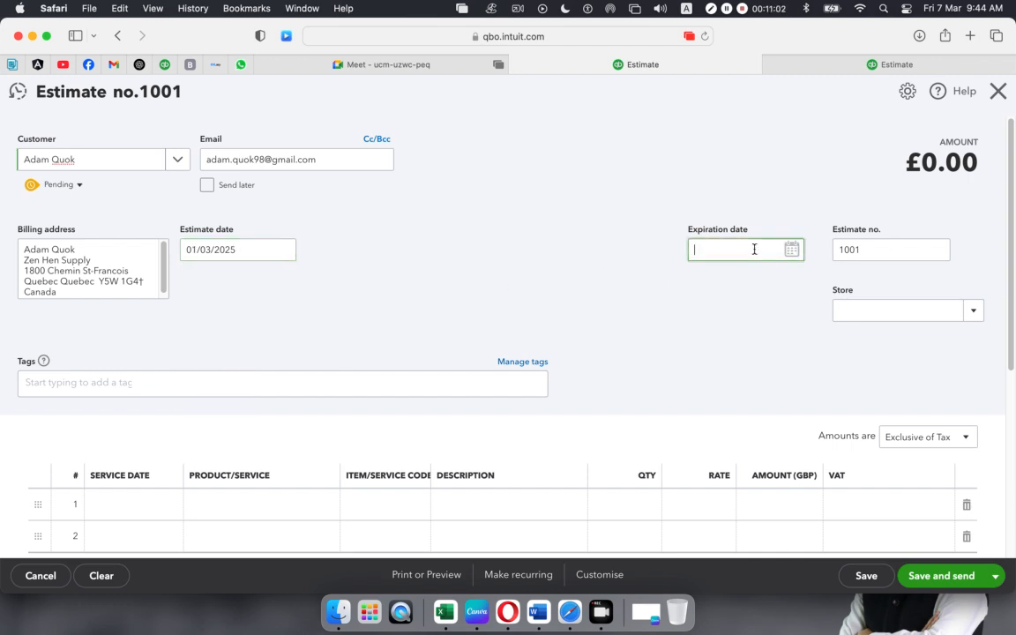
{"action": "left_click", "coordinate": [793, 250]}
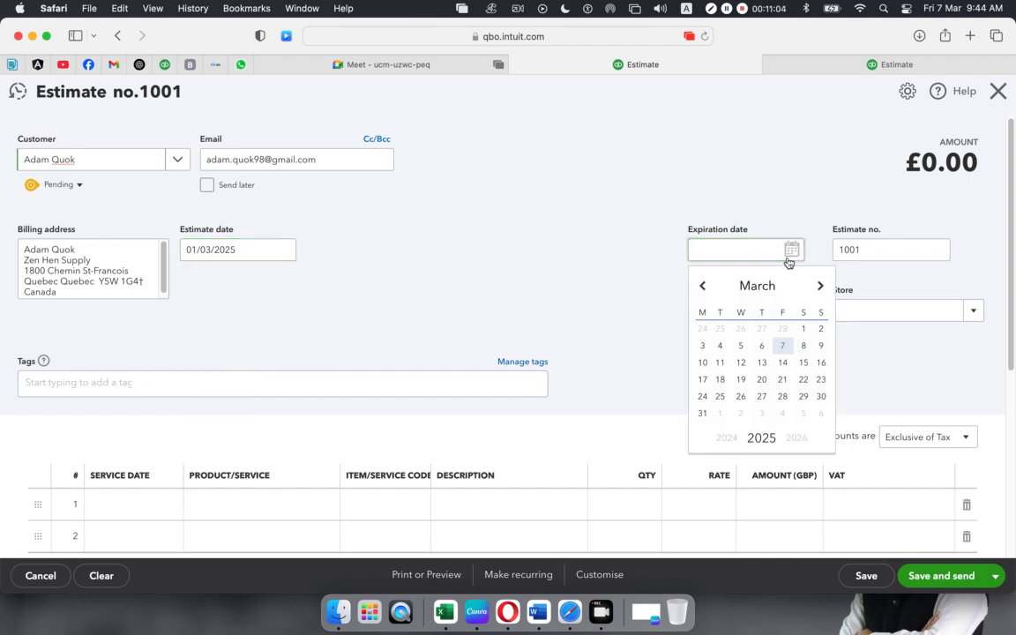
{"action": "left_click", "coordinate": [779, 346]}
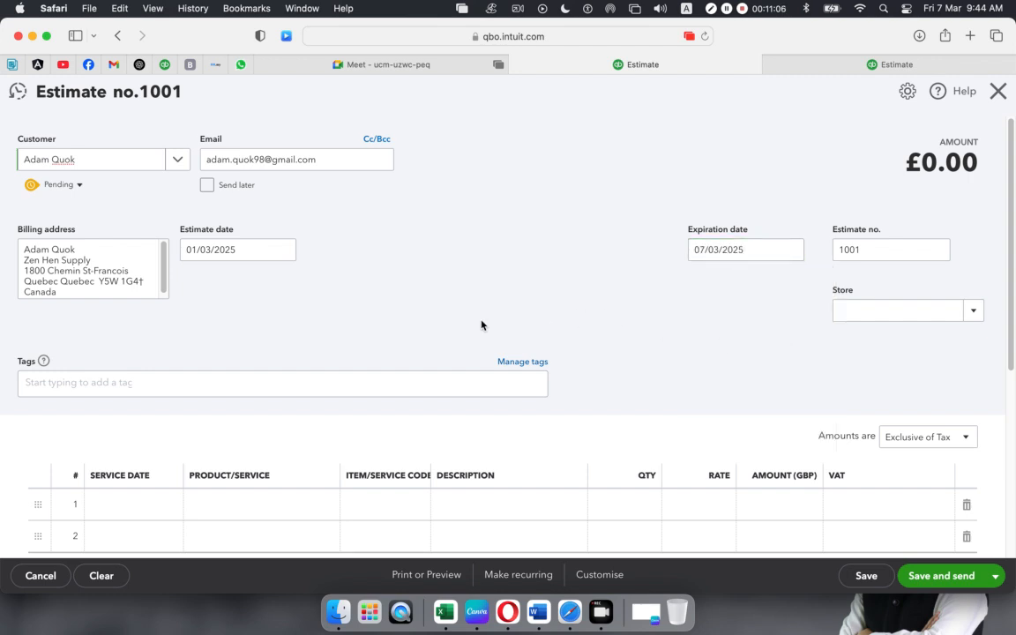
{"action": "scroll", "coordinate": [423, 327], "scroll_direction": "down", "scroll_amount": 1}
- Add Diagnostic & Testing Equipment with quantity 4 on estimate line 1
{"action": "left_click", "coordinate": [276, 469]}
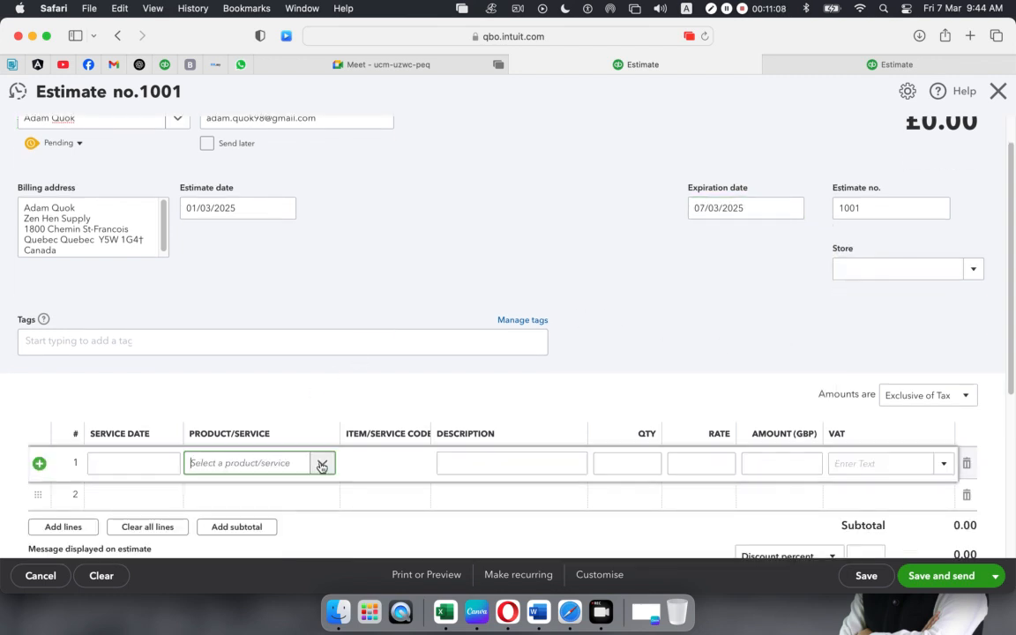
{"action": "left_click", "coordinate": [322, 465]}
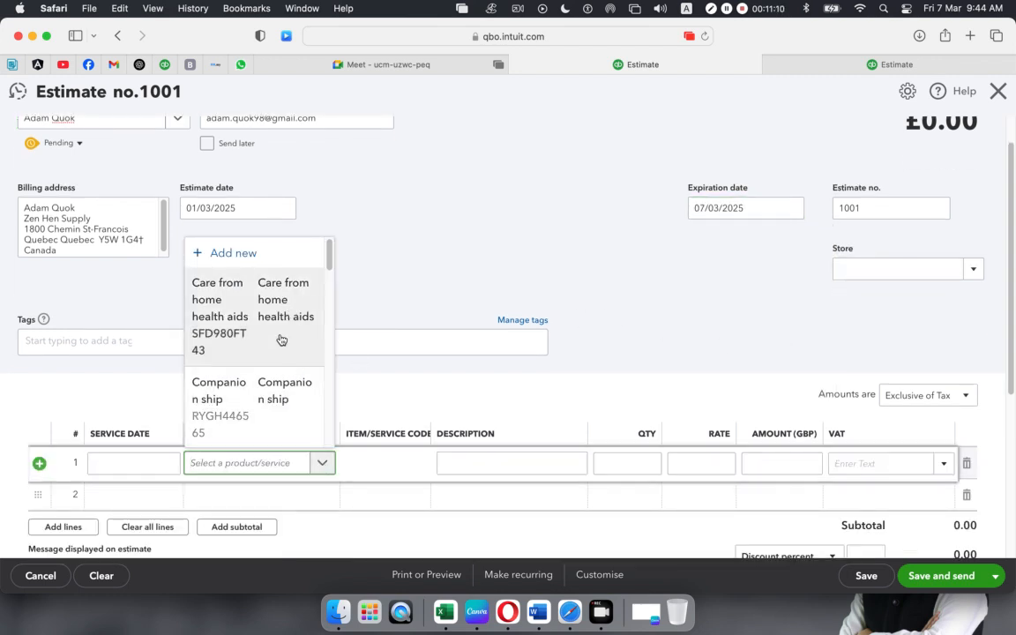
{"action": "scroll", "coordinate": [281, 340], "scroll_direction": "down", "scroll_amount": 3}
{"action": "scroll", "coordinate": [281, 345], "scroll_direction": "down", "scroll_amount": 1}
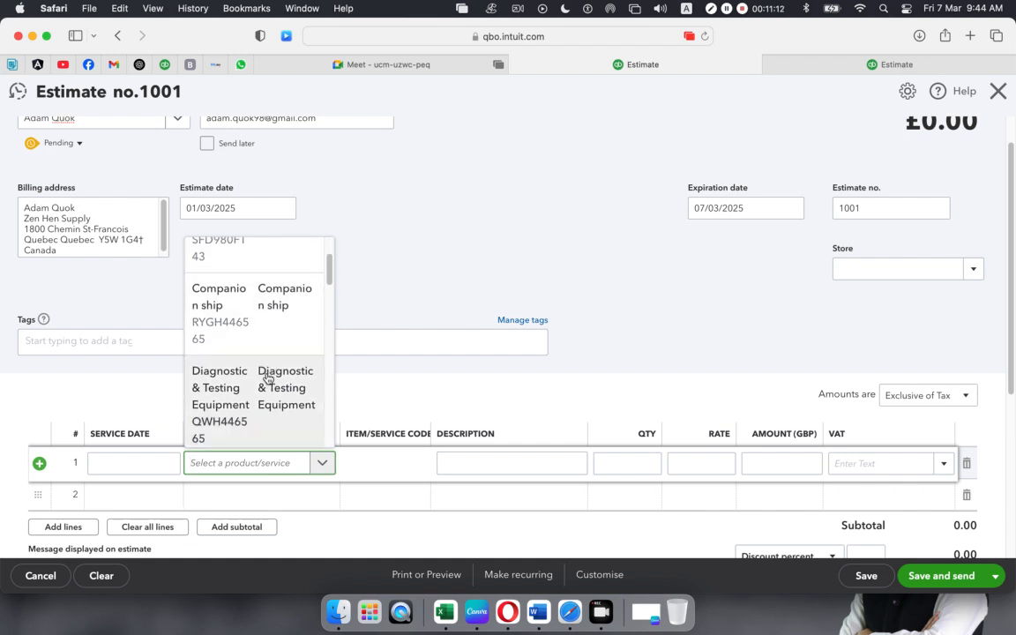
{"action": "left_click", "coordinate": [268, 381]}
{"action": "left_click", "coordinate": [641, 465]}
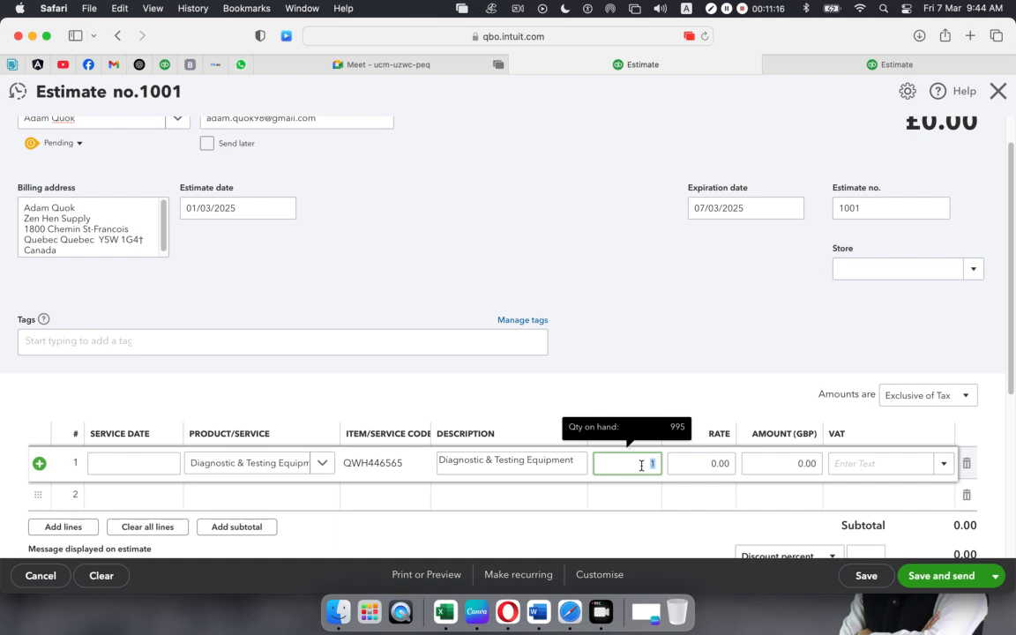
{"action": "type", "text": "4"}
{"action": "left_click", "coordinate": [681, 370]}
{"action": "left_click", "coordinate": [718, 468]}
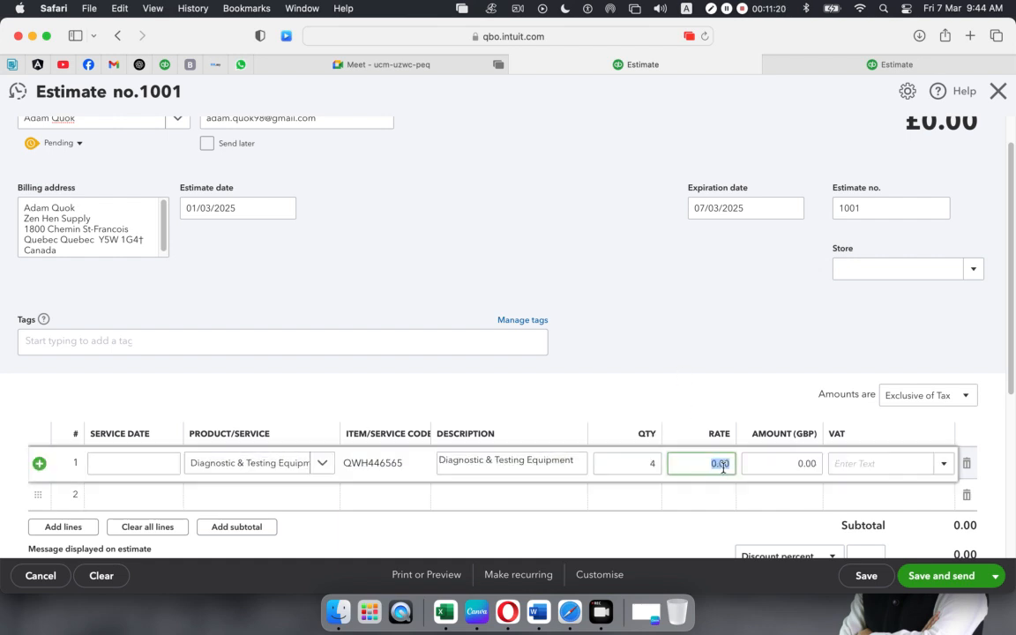
{"action": "scroll", "coordinate": [662, 403], "scroll_direction": "down", "scroll_amount": 3}
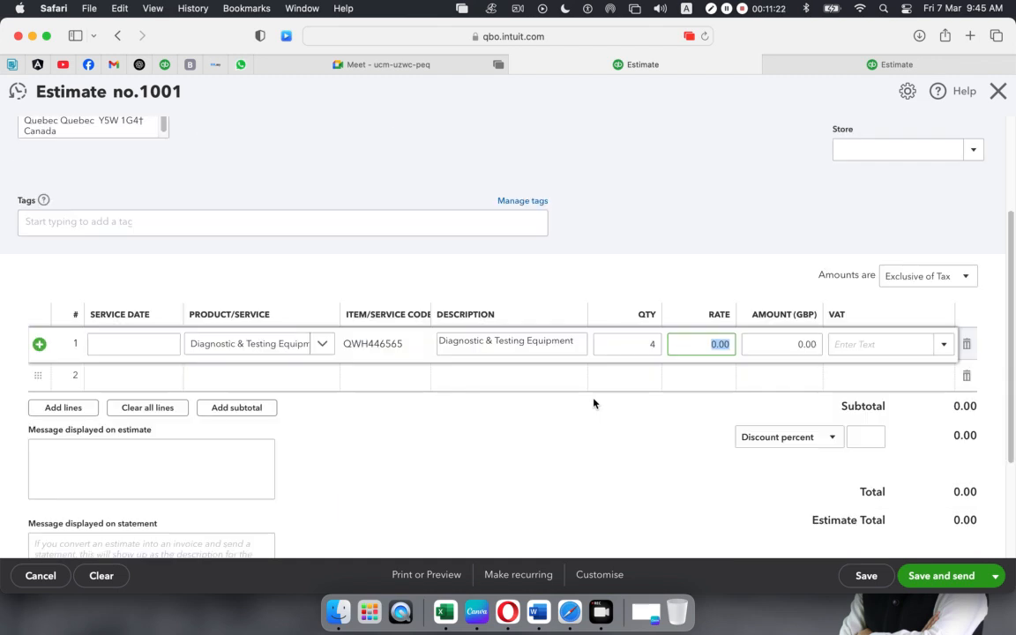
- Add Hand Gloves (qty 1 at 30) on line 2, bringing the total to £30.00
{"action": "left_click", "coordinate": [296, 385]}
{"action": "left_click", "coordinate": [324, 377]}
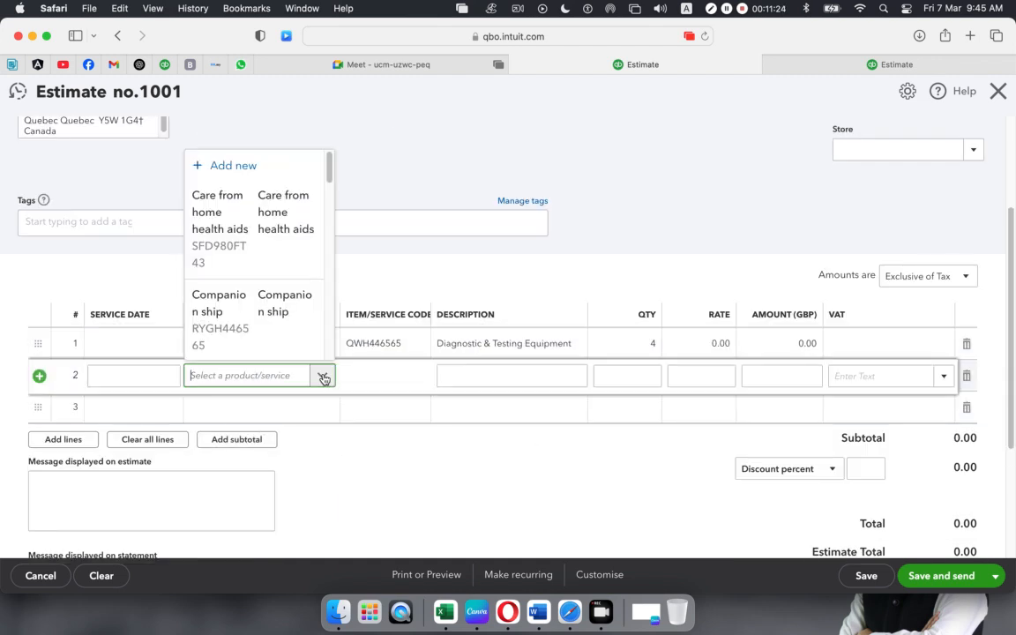
{"action": "scroll", "coordinate": [286, 327], "scroll_direction": "down", "scroll_amount": 5}
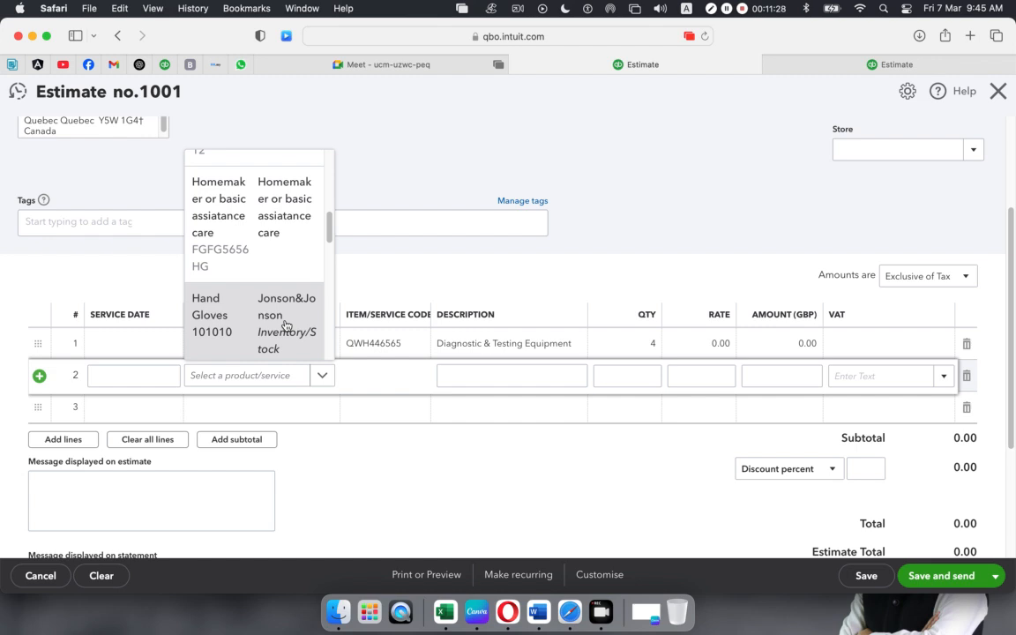
{"action": "left_click", "coordinate": [286, 327]}
{"action": "left_click", "coordinate": [519, 456]}
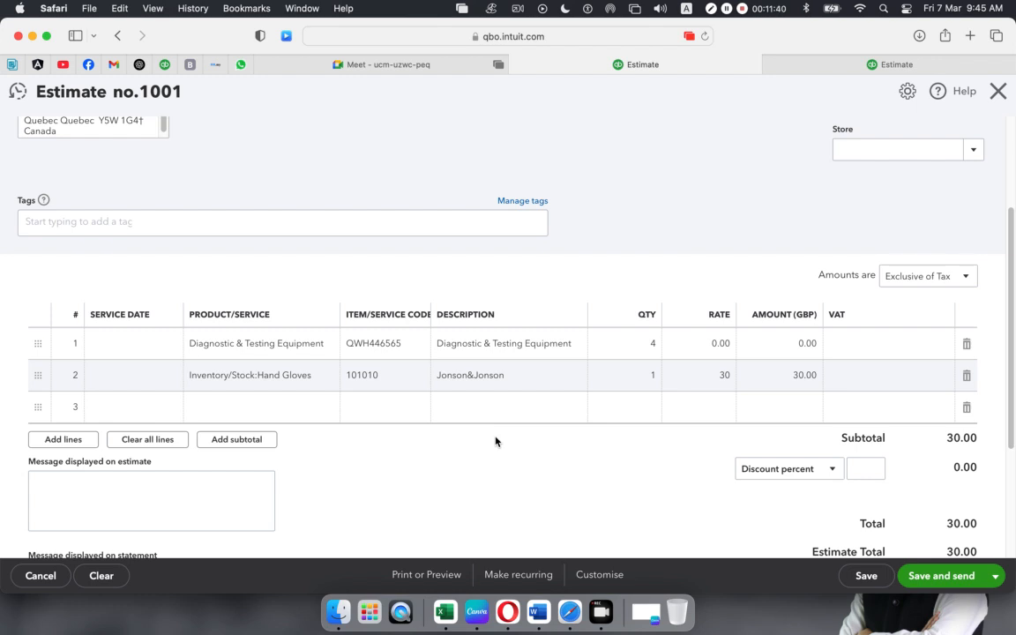
{"action": "scroll", "coordinate": [265, 338], "scroll_direction": "down", "scroll_amount": 3}
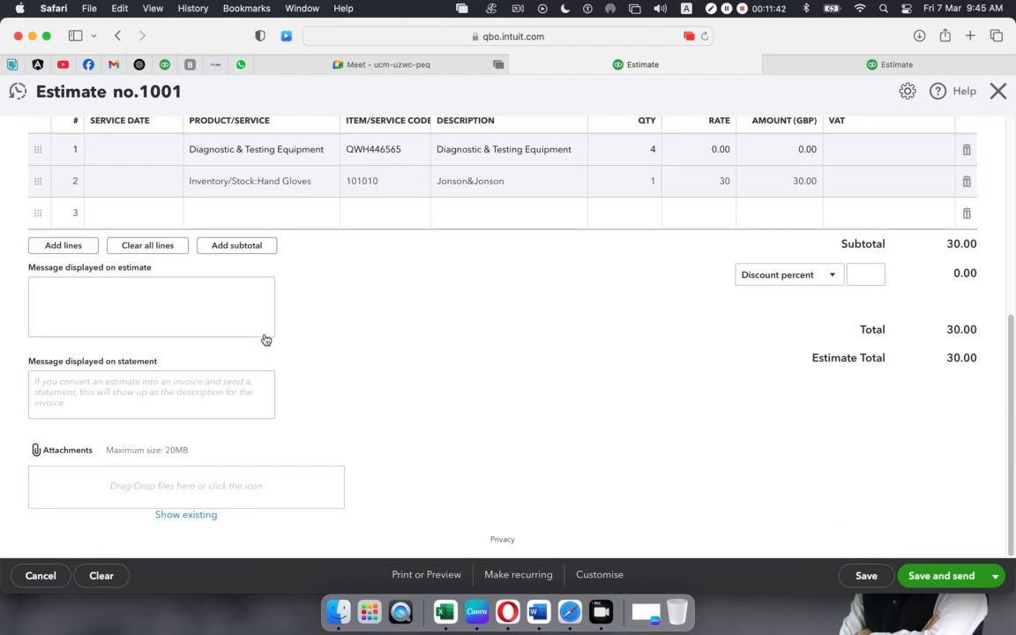
{"action": "scroll", "coordinate": [265, 339], "scroll_direction": "up", "scroll_amount": 5}
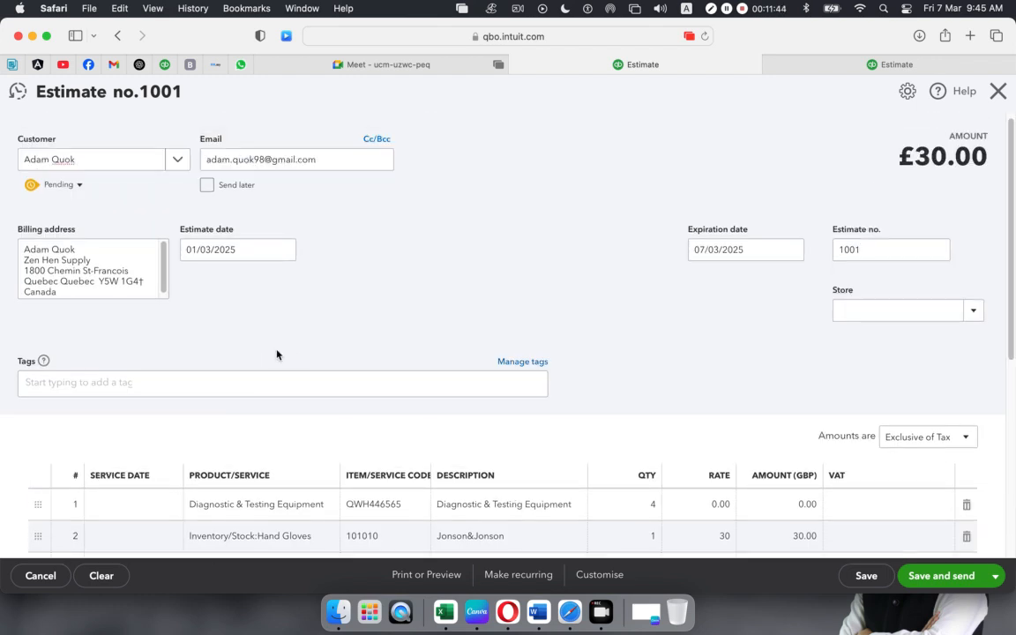
- Open the tag management panel from the estimate's Tags field
{"action": "left_click", "coordinate": [87, 382]}
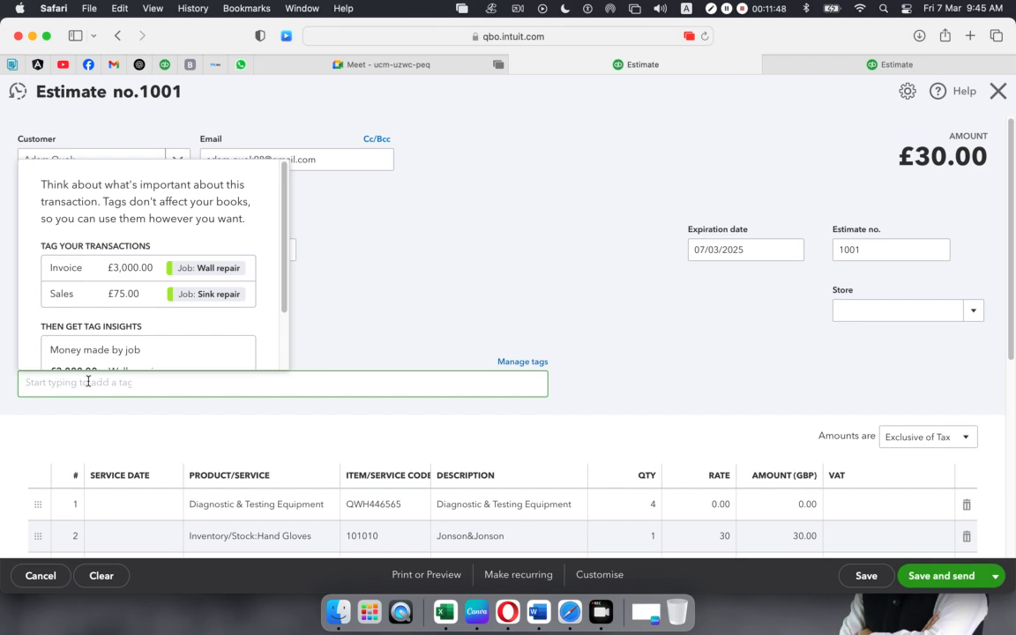
{"action": "scroll", "coordinate": [179, 322], "scroll_direction": "down", "scroll_amount": 2}
{"action": "scroll", "coordinate": [180, 322], "scroll_direction": "up", "scroll_amount": 2}
{"action": "left_click", "coordinate": [118, 408]}
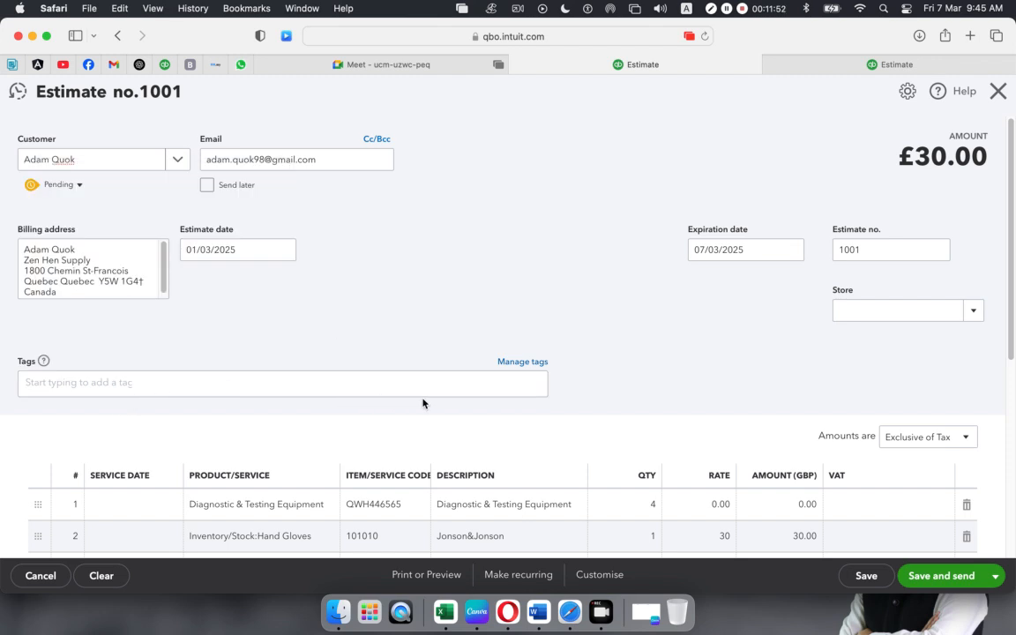
{"action": "left_click", "coordinate": [524, 363]}
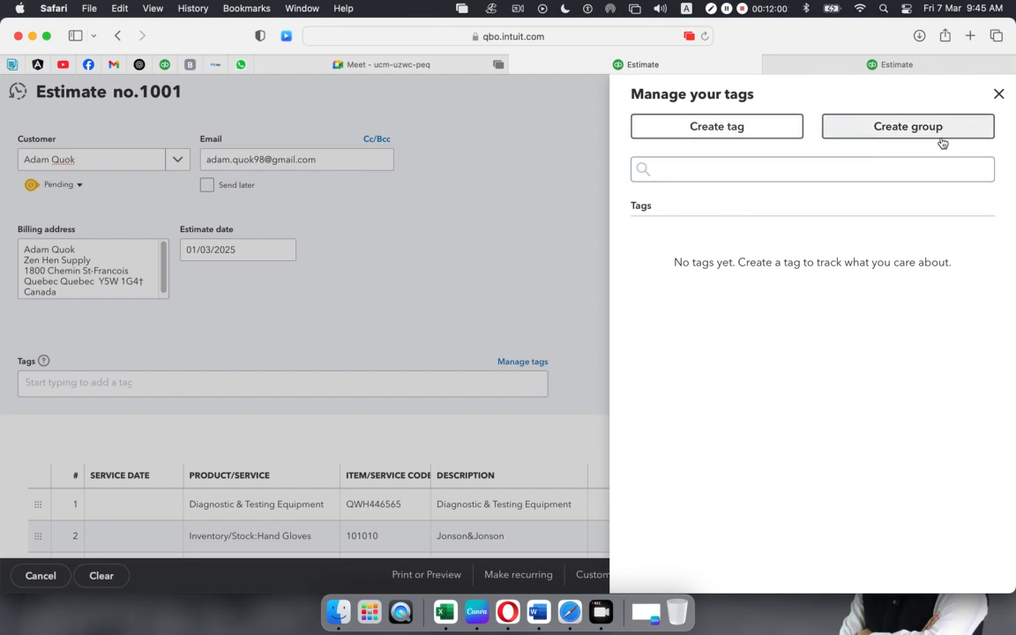
{"action": "left_click", "coordinate": [1002, 93]}
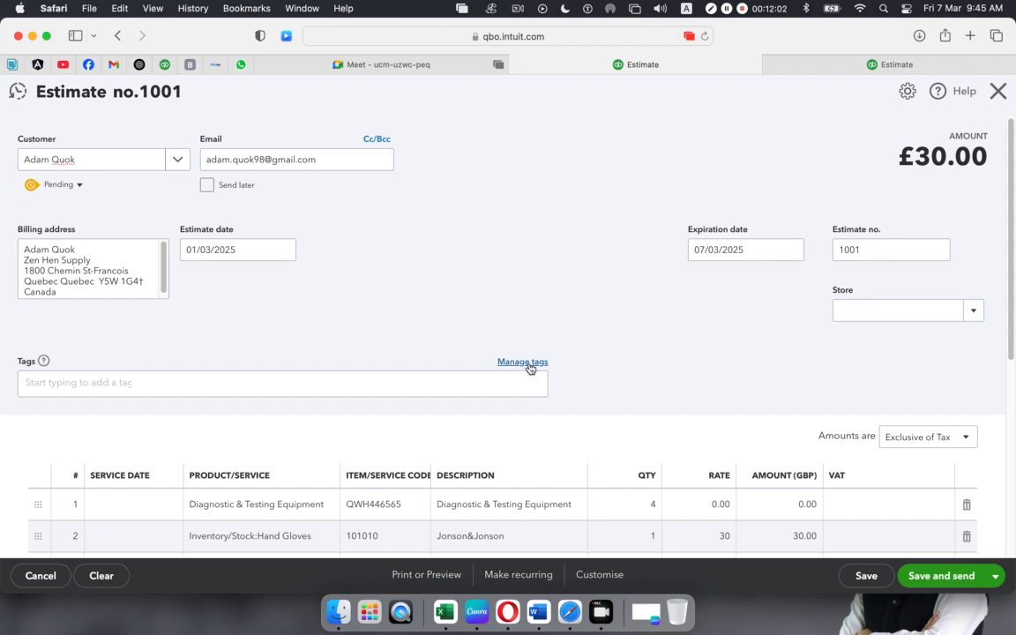
{"action": "key", "text": "Return"}
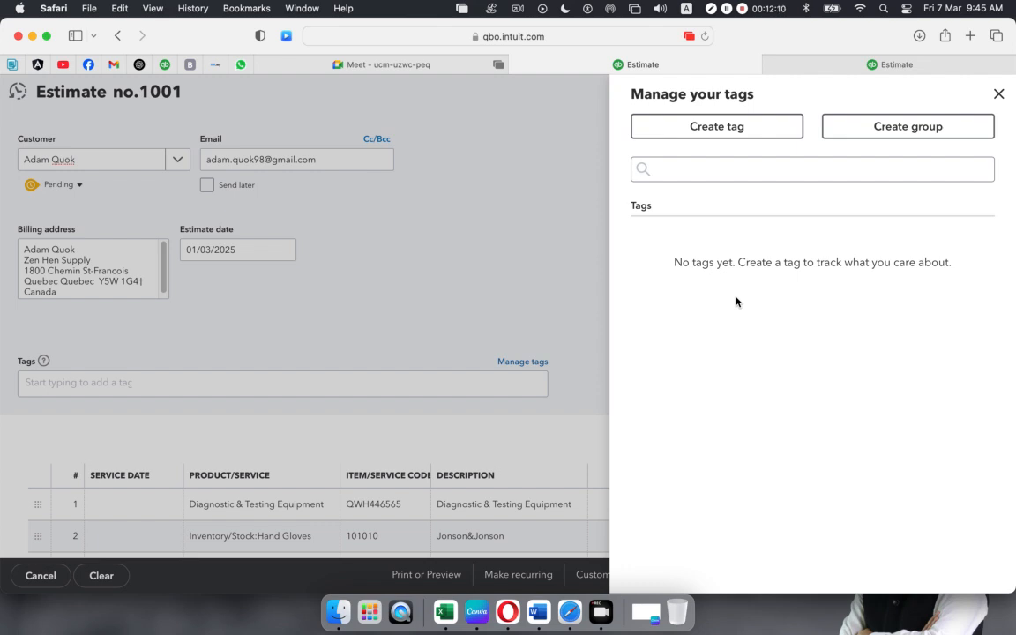
- Create and save a new tag named Doctor
{"action": "left_click", "coordinate": [716, 129]}
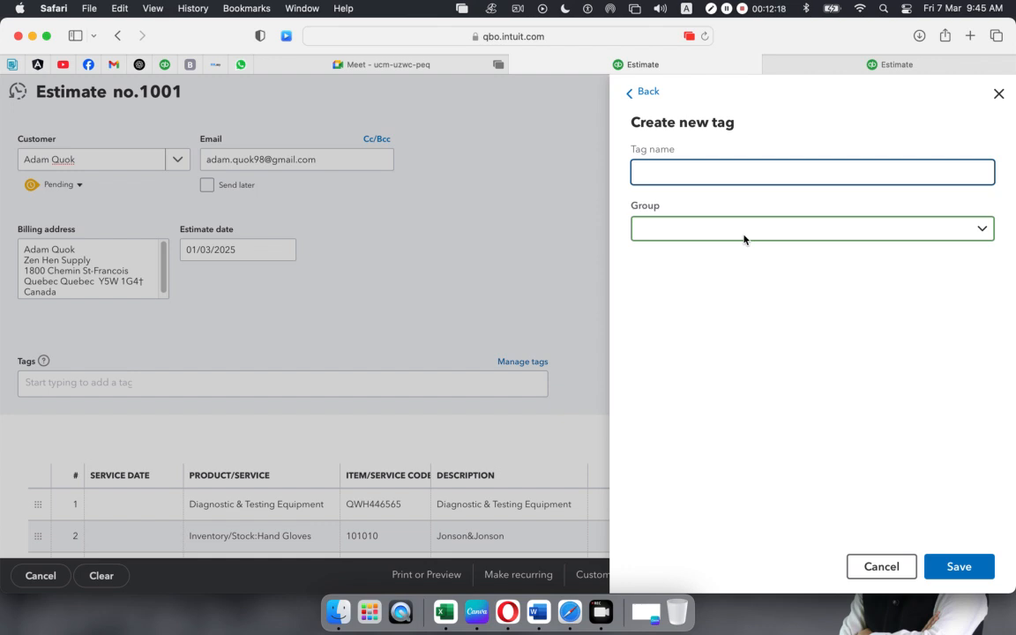
{"action": "type", "text": "Doctor"}
{"action": "left_click", "coordinate": [971, 229]}
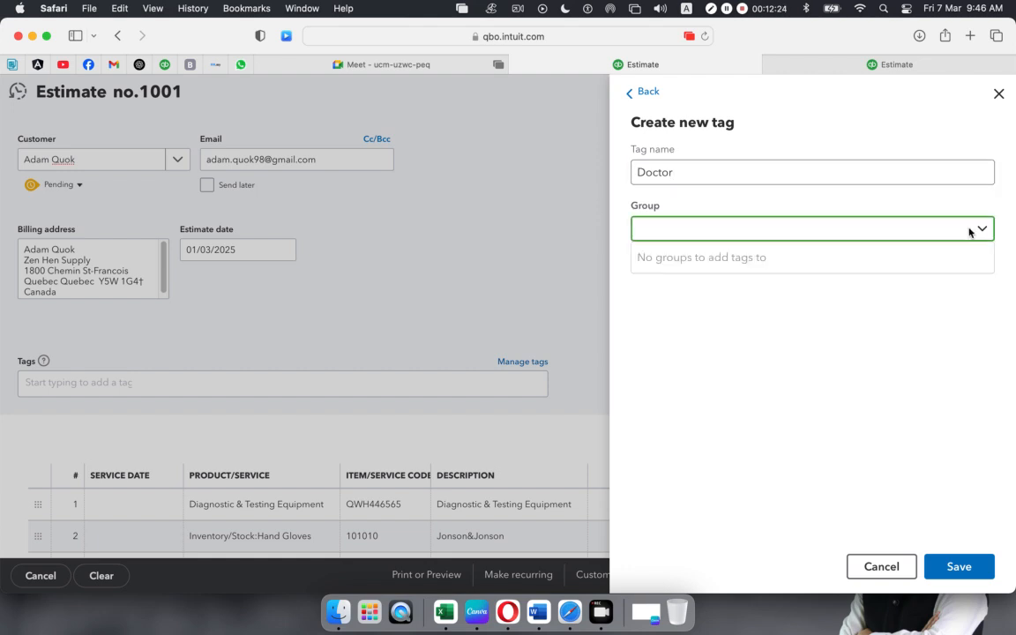
{"action": "left_click", "coordinate": [810, 341]}
{"action": "left_click", "coordinate": [955, 568]}
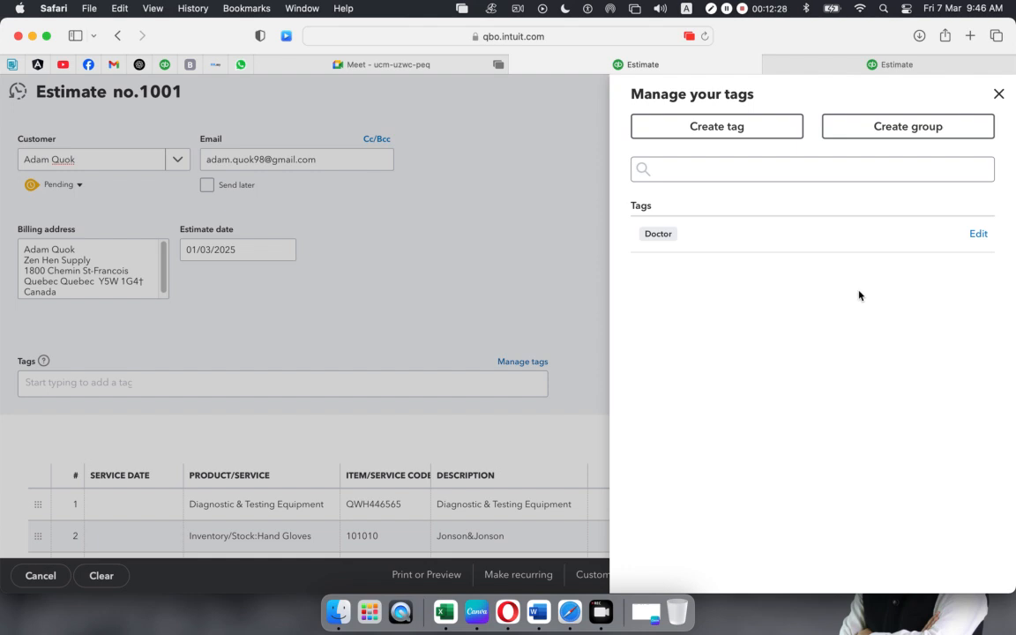
{"action": "left_click", "coordinate": [999, 94]}
- Apply the Doctor tag to Estimate no.1001
{"action": "left_click", "coordinate": [136, 382]}
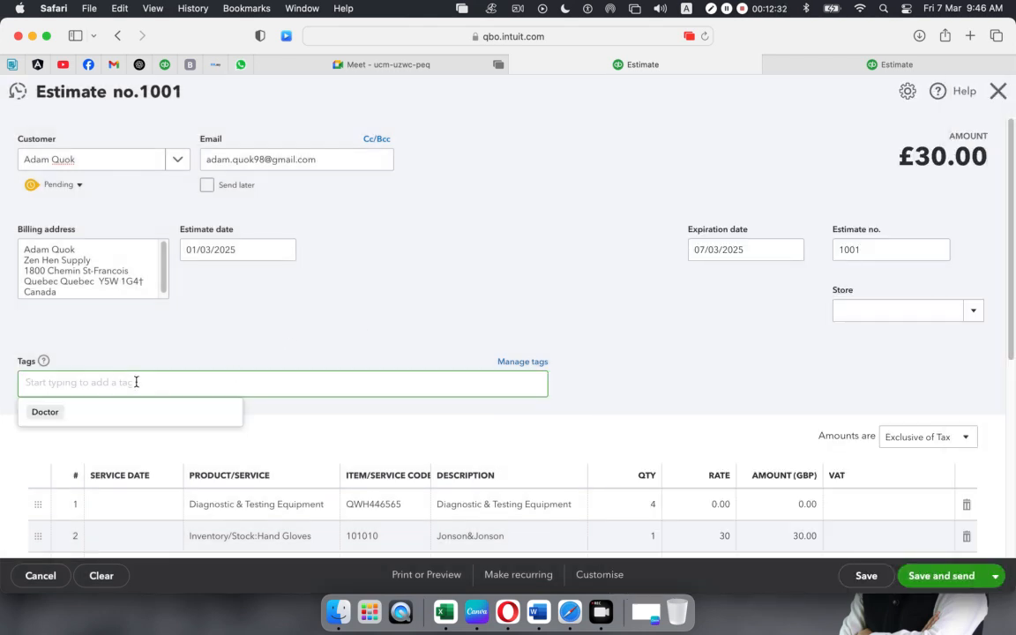
{"action": "left_click", "coordinate": [40, 412]}
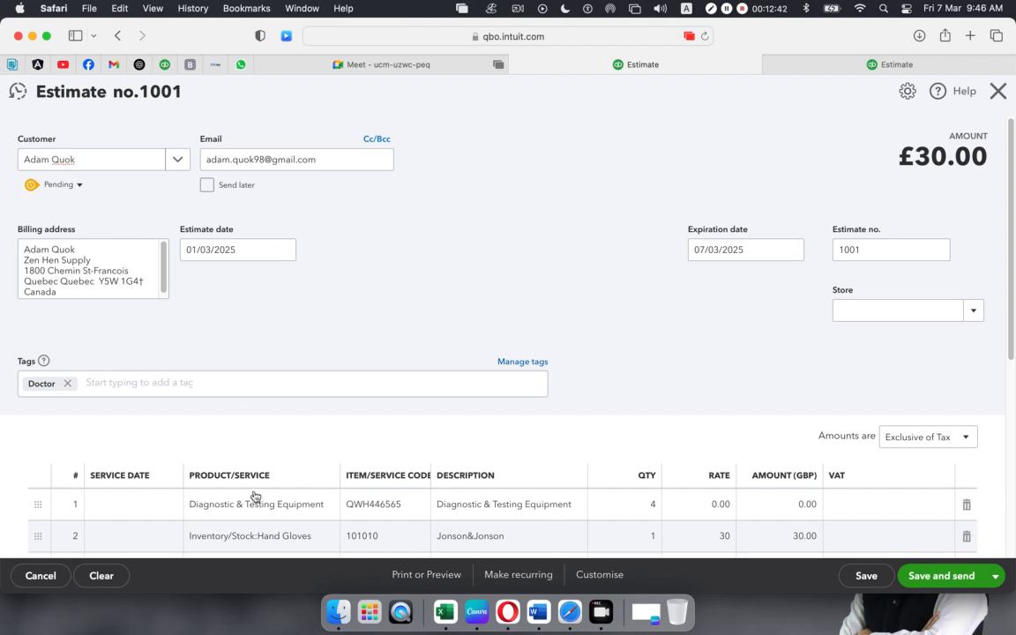
{"action": "scroll", "coordinate": [617, 413], "scroll_direction": "down", "scroll_amount": 3}
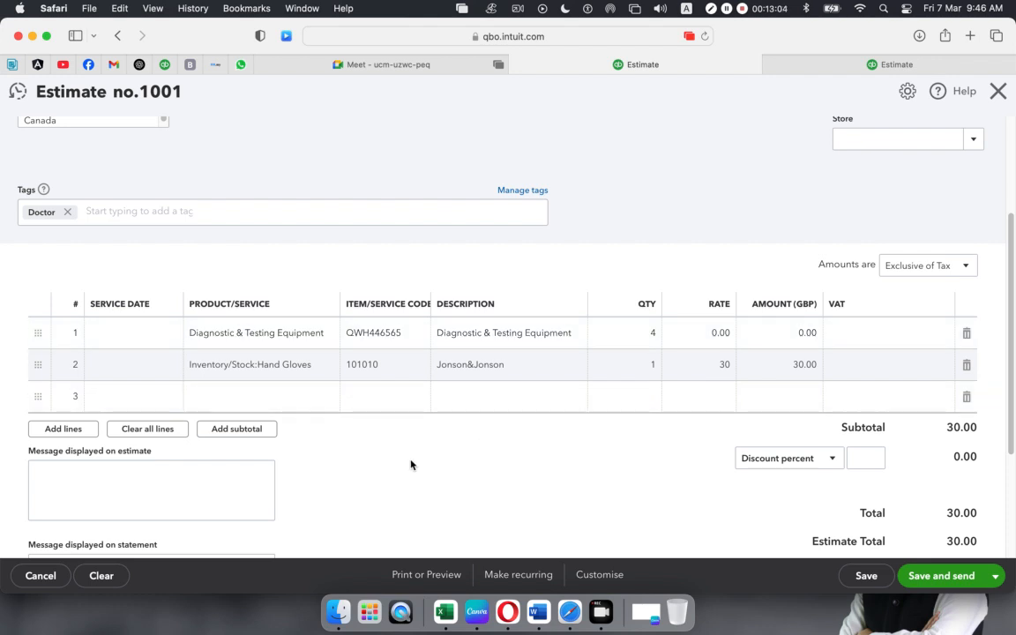
{"action": "scroll", "coordinate": [428, 450], "scroll_direction": "down", "scroll_amount": 3}
{"action": "scroll", "coordinate": [433, 436], "scroll_direction": "up", "scroll_amount": 5}
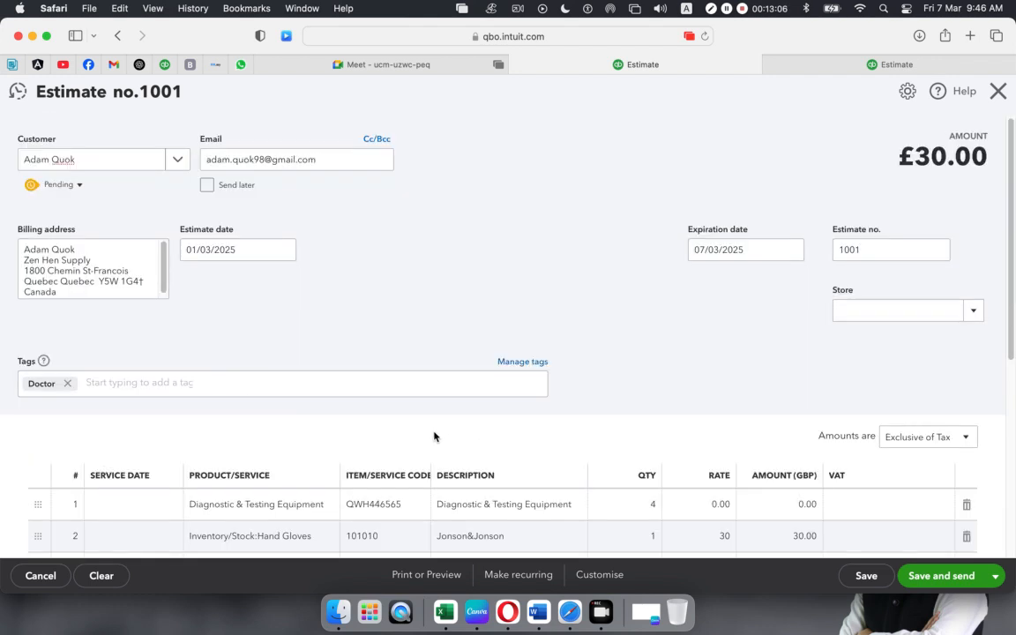
- Leave Estimate no.1001 without saving, returning to the QuickBooks dashboard
{"action": "left_click", "coordinate": [998, 90]}
{"action": "left_click", "coordinate": [582, 355]}
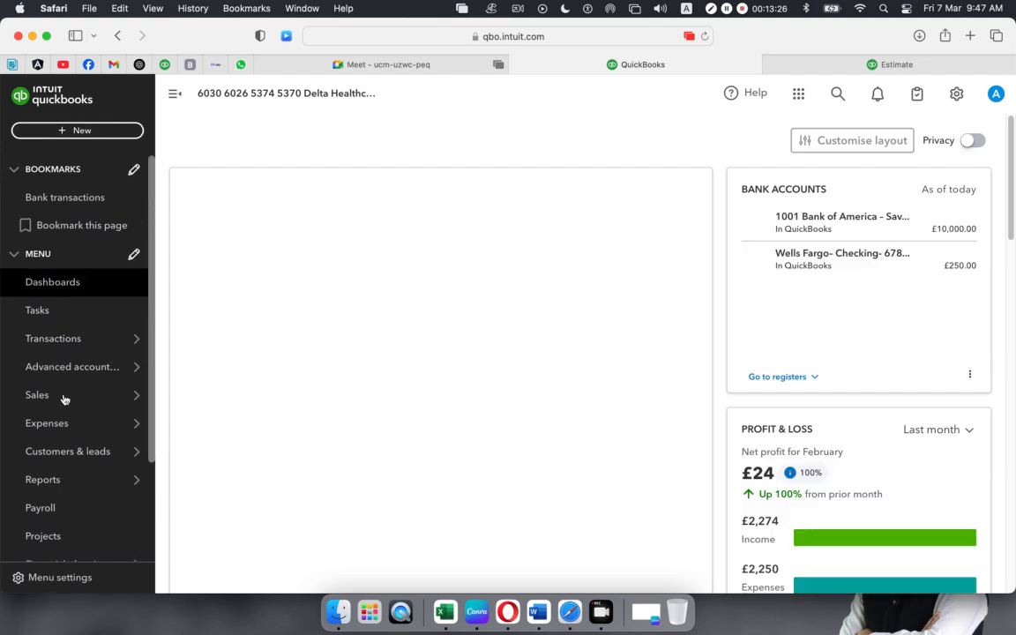
{"action": "mouse_move", "coordinate": [64, 400]}
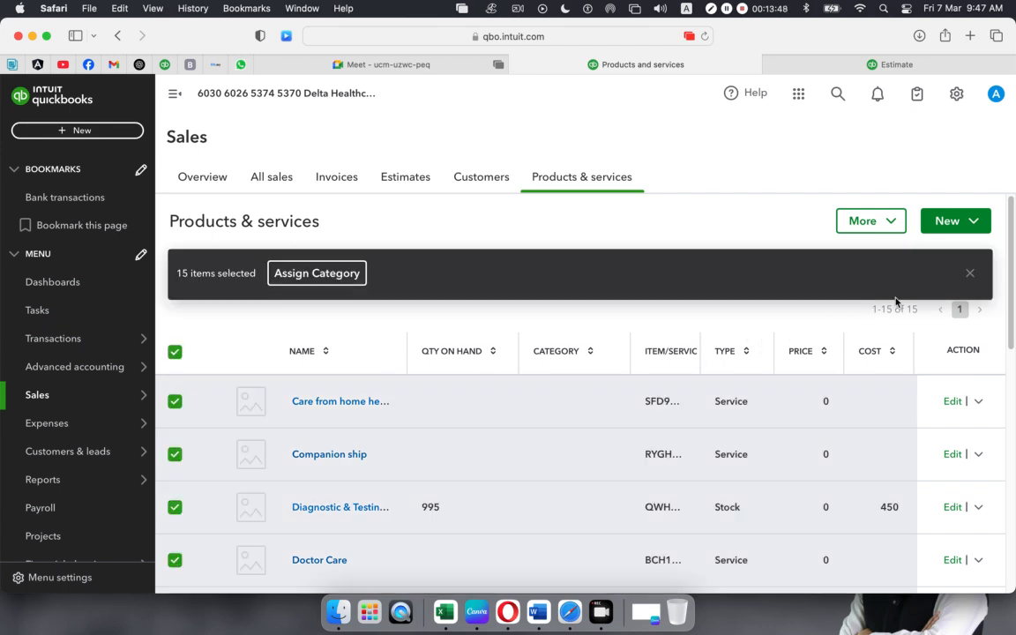
- Clear the bulk selection and make the first service item inactive
{"action": "left_click", "coordinate": [970, 273]}
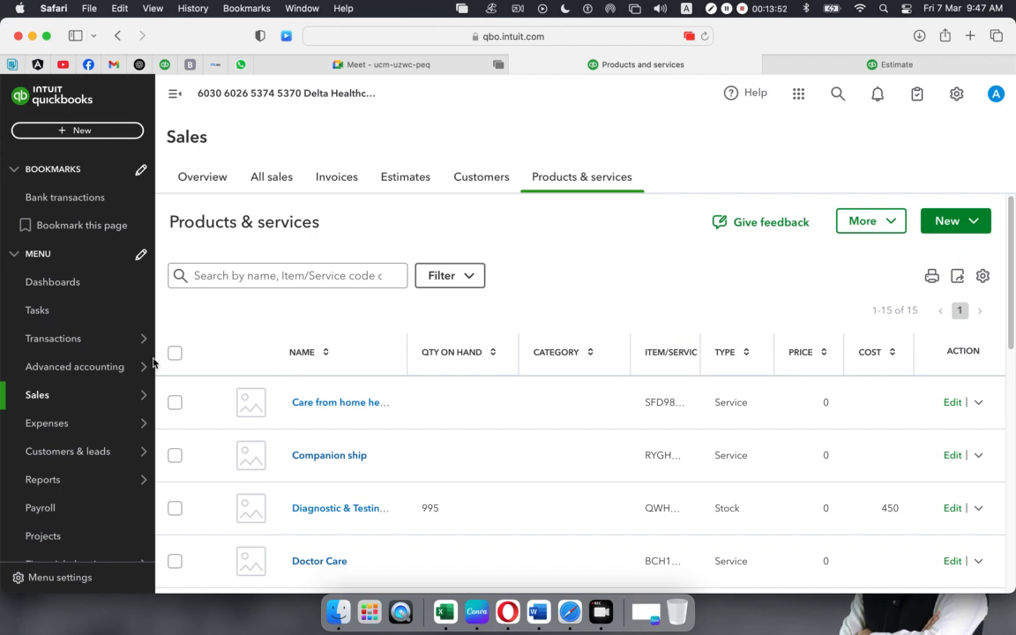
{"action": "left_click", "coordinate": [179, 404]}
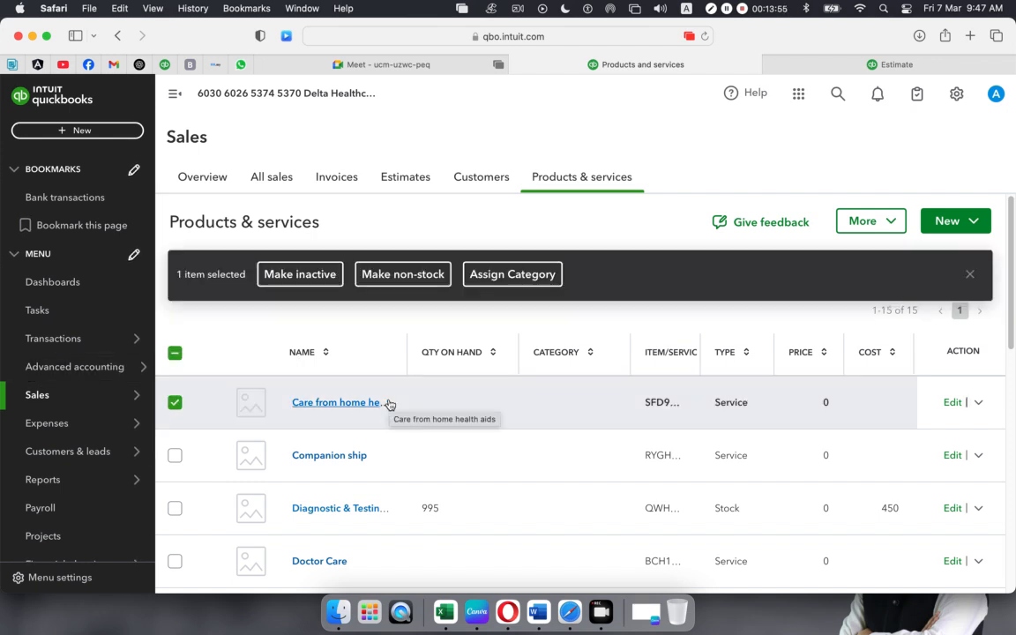
{"action": "left_click", "coordinate": [304, 274]}
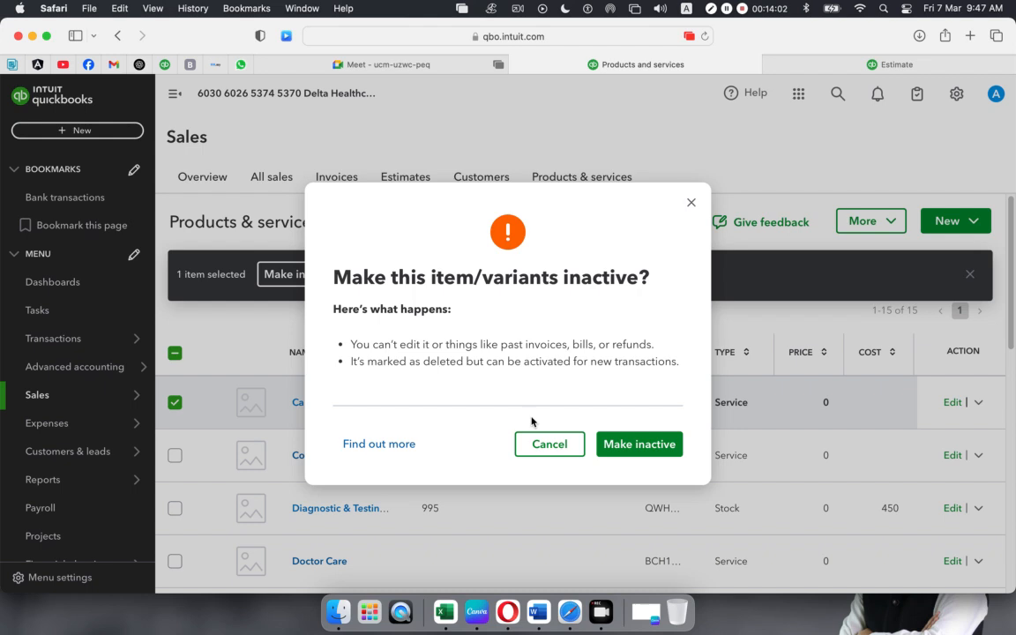
{"action": "left_click", "coordinate": [646, 454]}
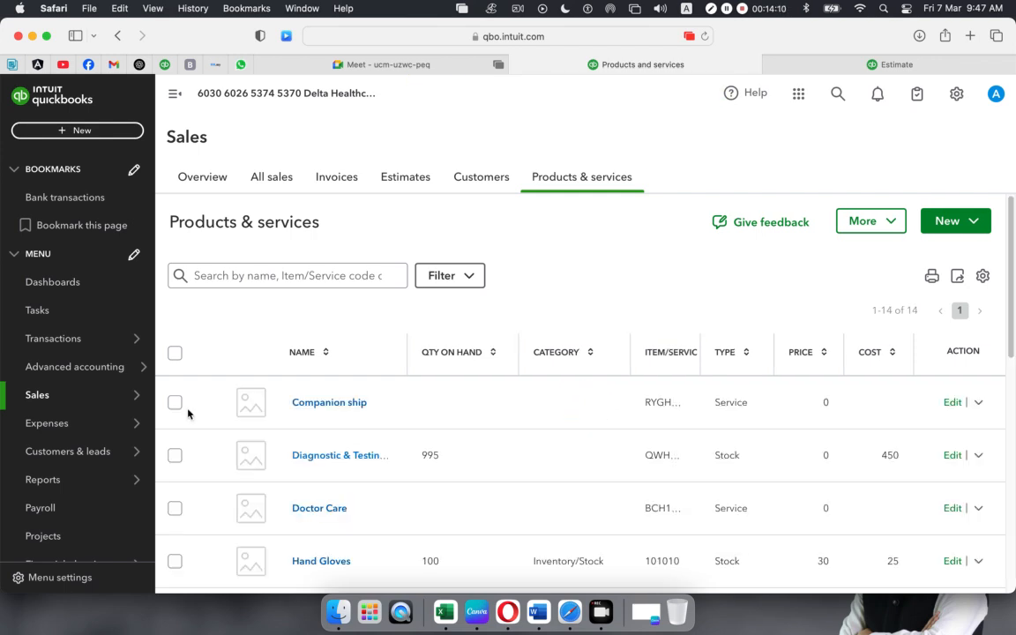
- Select all 14 remaining items, try Assign category and More, cancel both, then deselect
{"action": "left_click", "coordinate": [175, 354]}
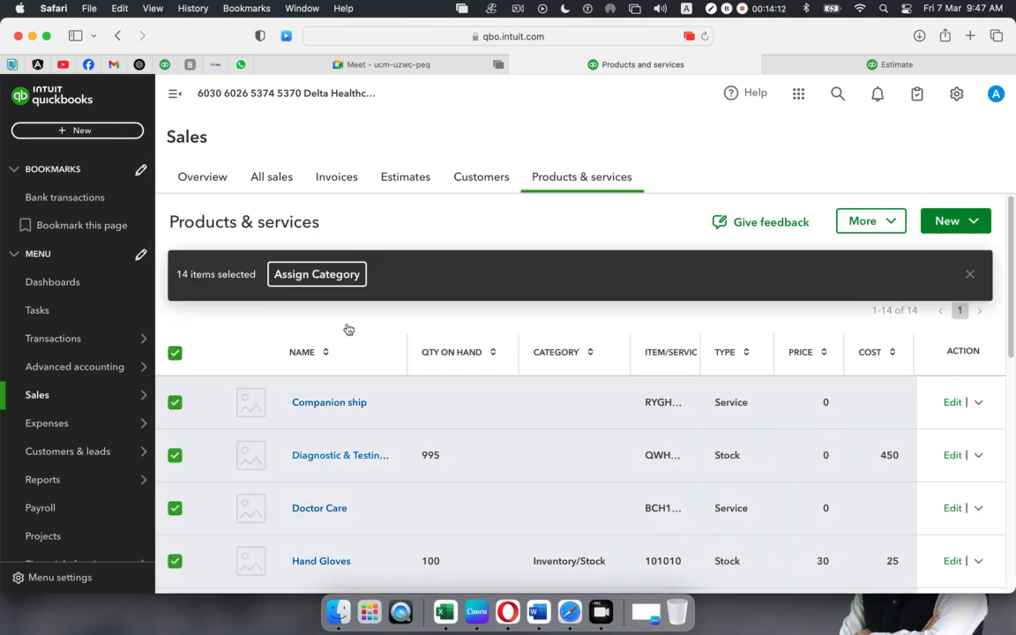
{"action": "left_click", "coordinate": [359, 282]}
{"action": "left_click", "coordinate": [606, 343]}
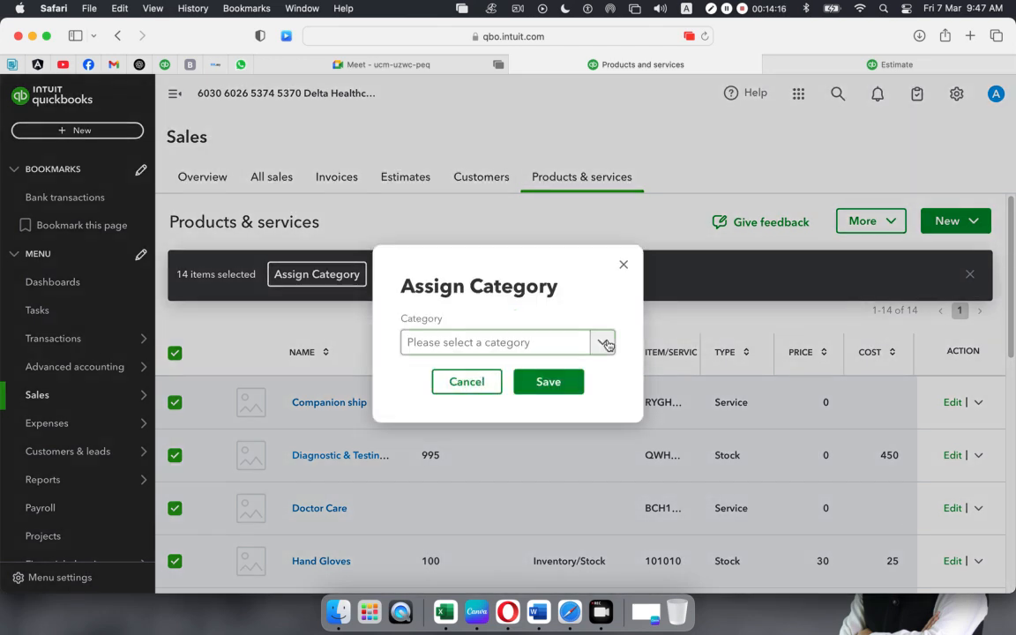
{"action": "left_click", "coordinate": [608, 345]}
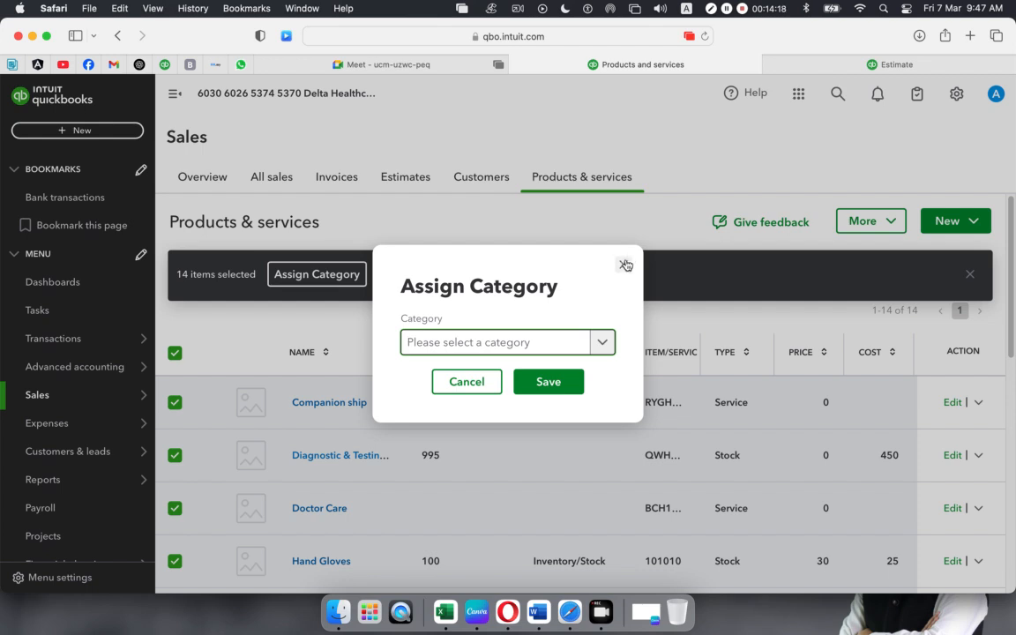
{"action": "left_click", "coordinate": [625, 265]}
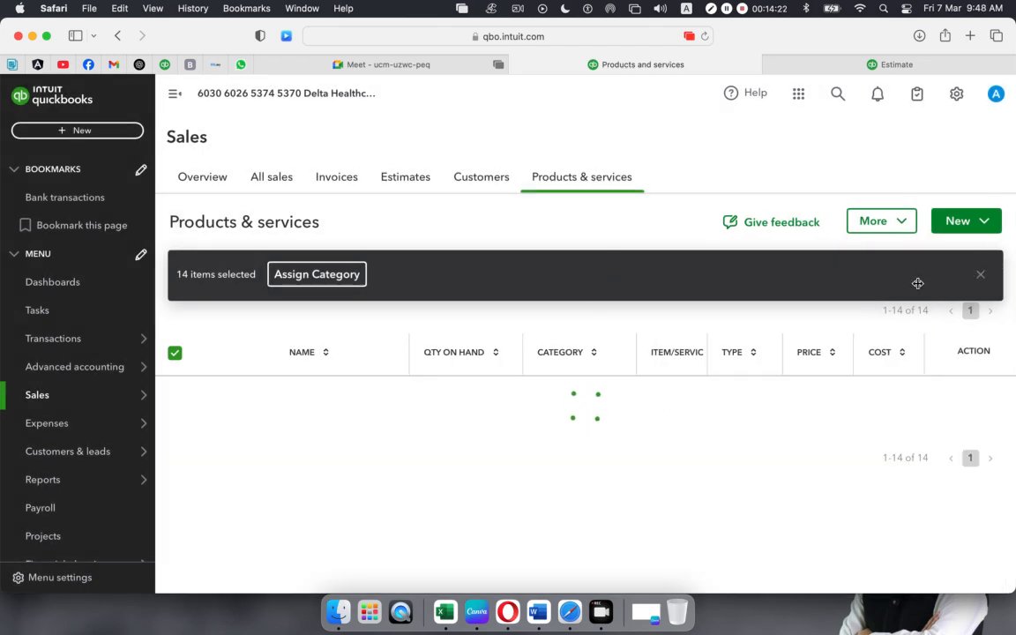
{"action": "left_click", "coordinate": [893, 228]}
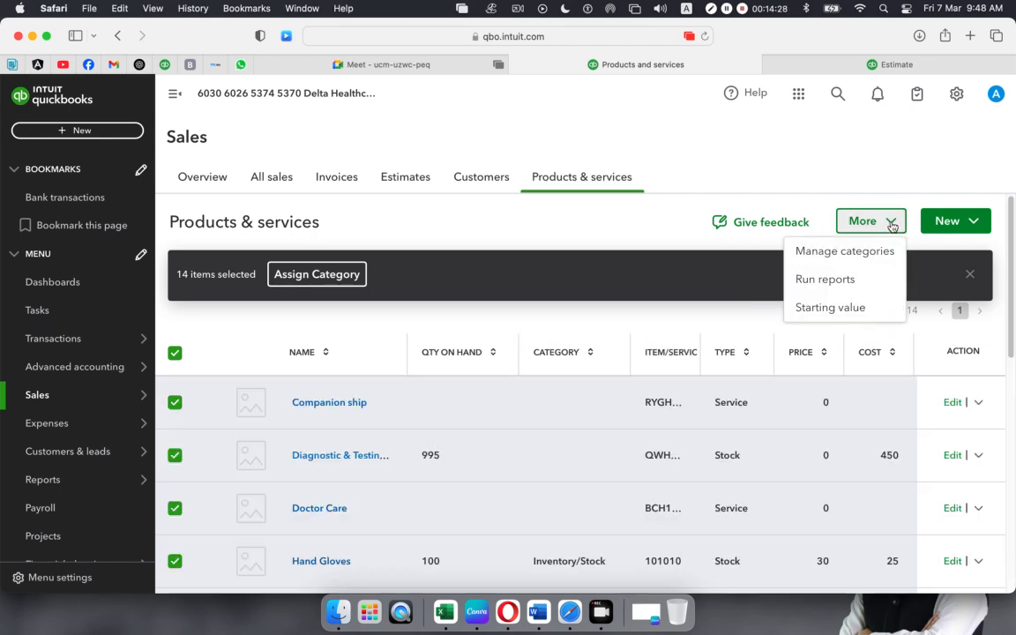
{"action": "left_click", "coordinate": [547, 322]}
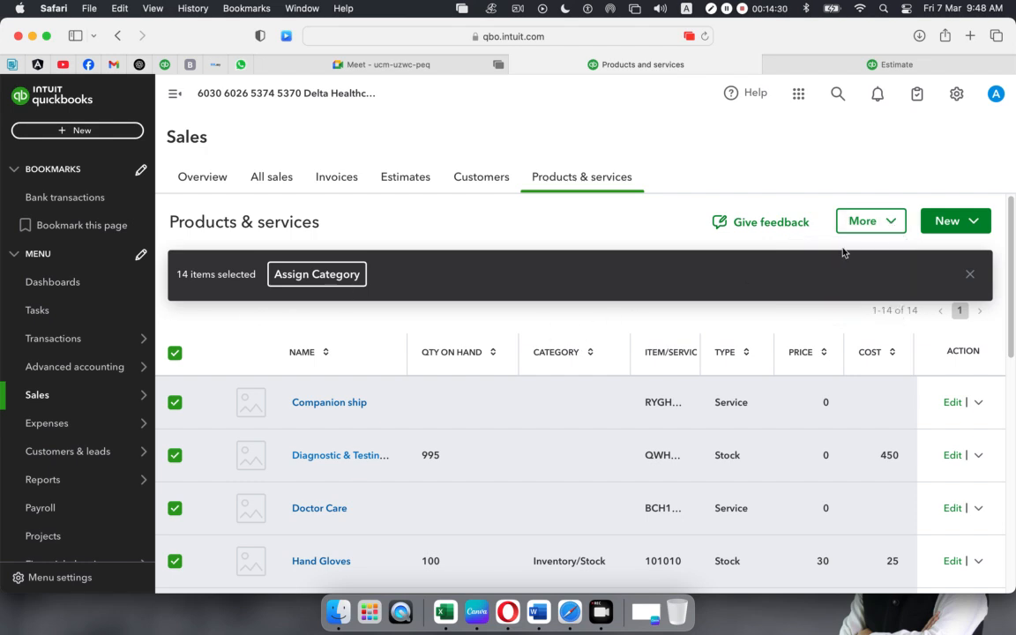
{"action": "left_click", "coordinate": [972, 276]}
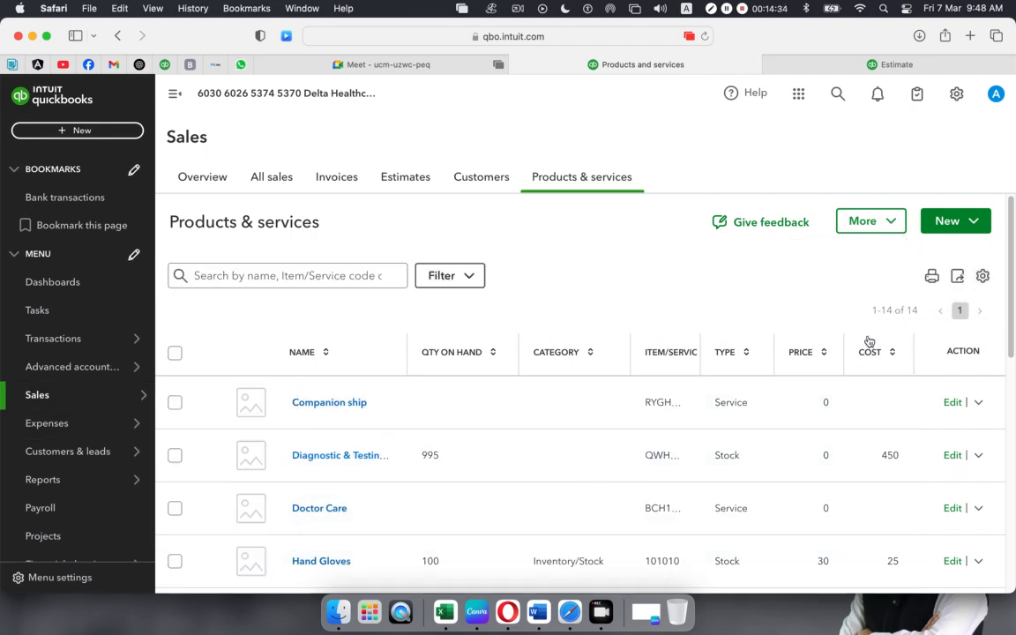
- Make Companion ship and the diagnostic testing item inactive
{"action": "left_click", "coordinate": [979, 403]}
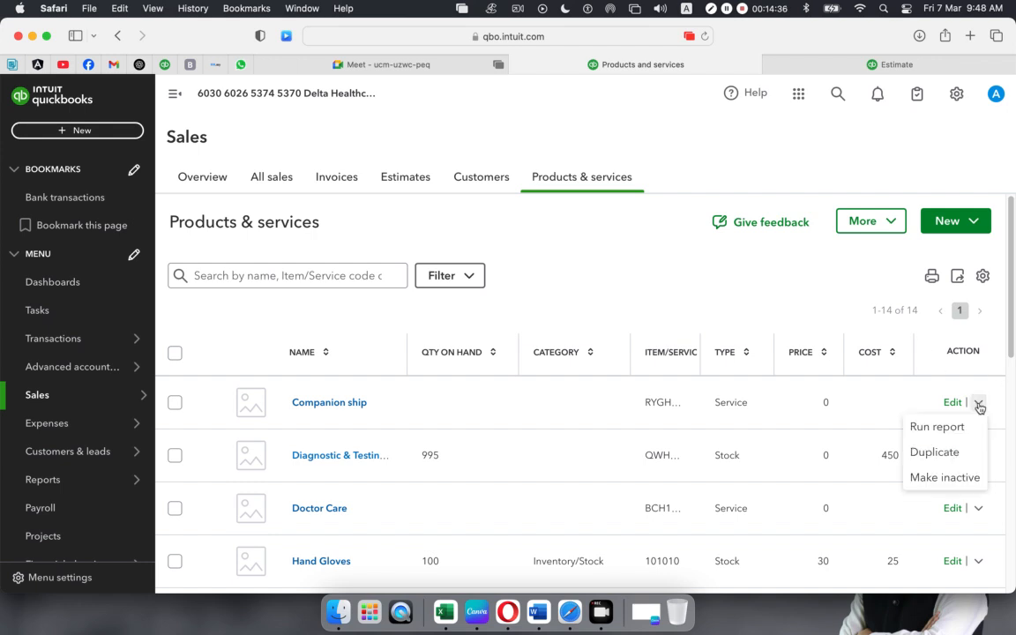
{"action": "left_click", "coordinate": [960, 478]}
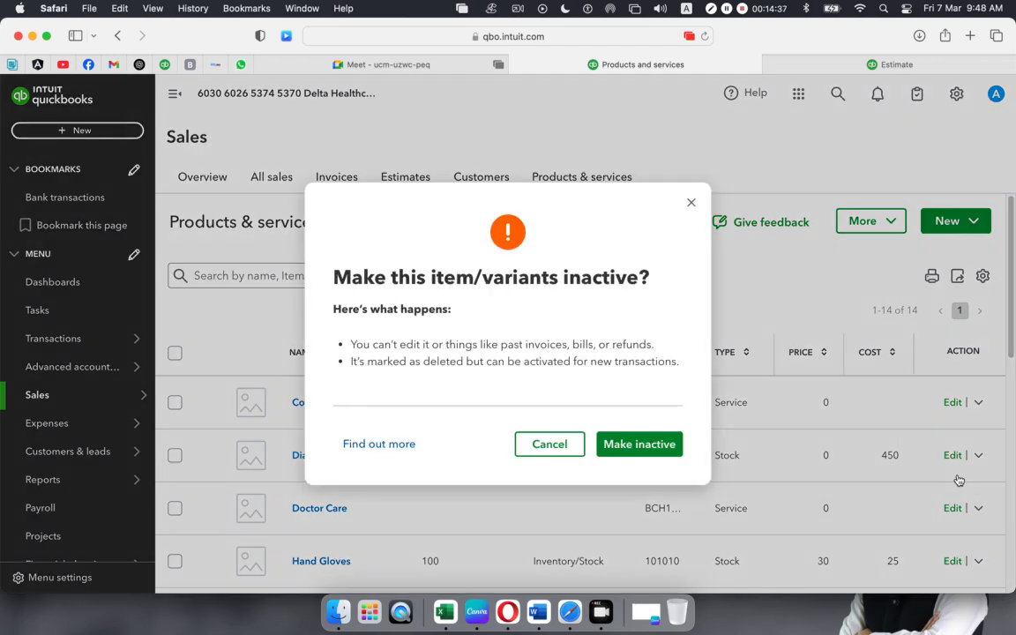
{"action": "left_click", "coordinate": [623, 452]}
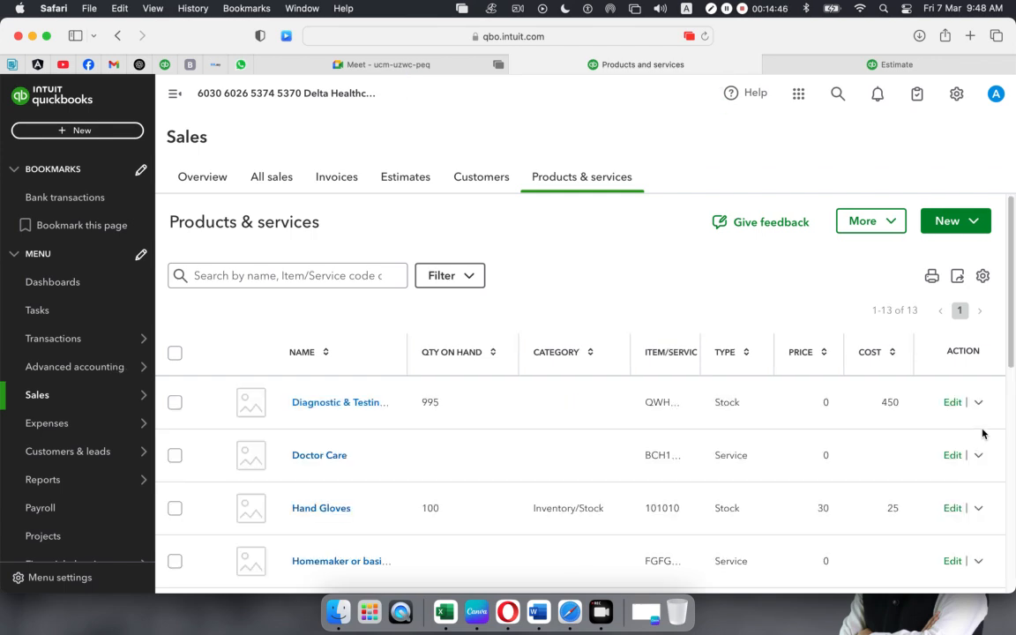
{"action": "left_click", "coordinate": [978, 402]}
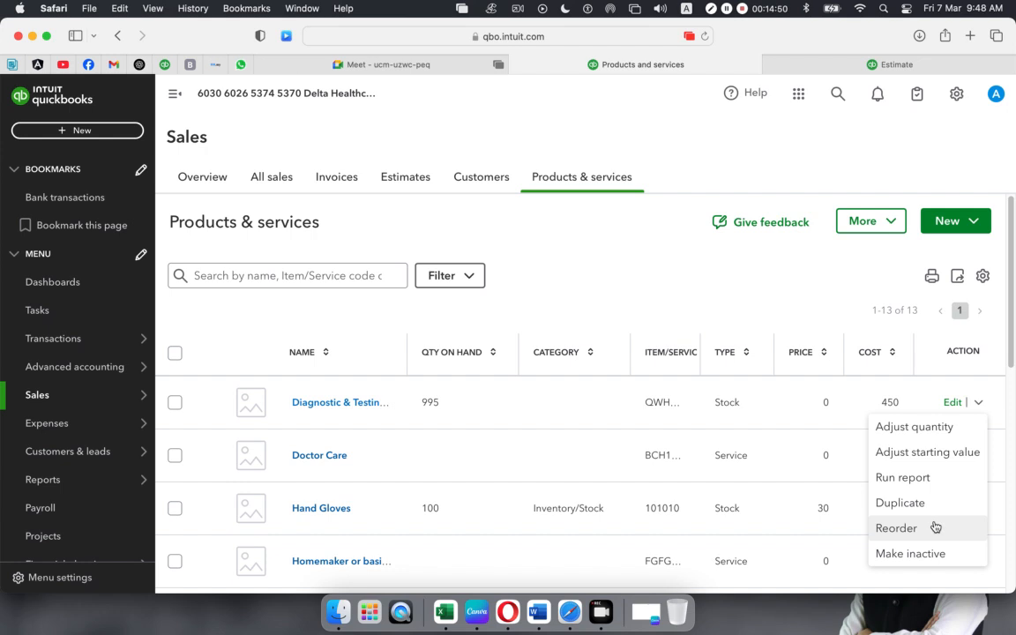
{"action": "left_click", "coordinate": [918, 553]}
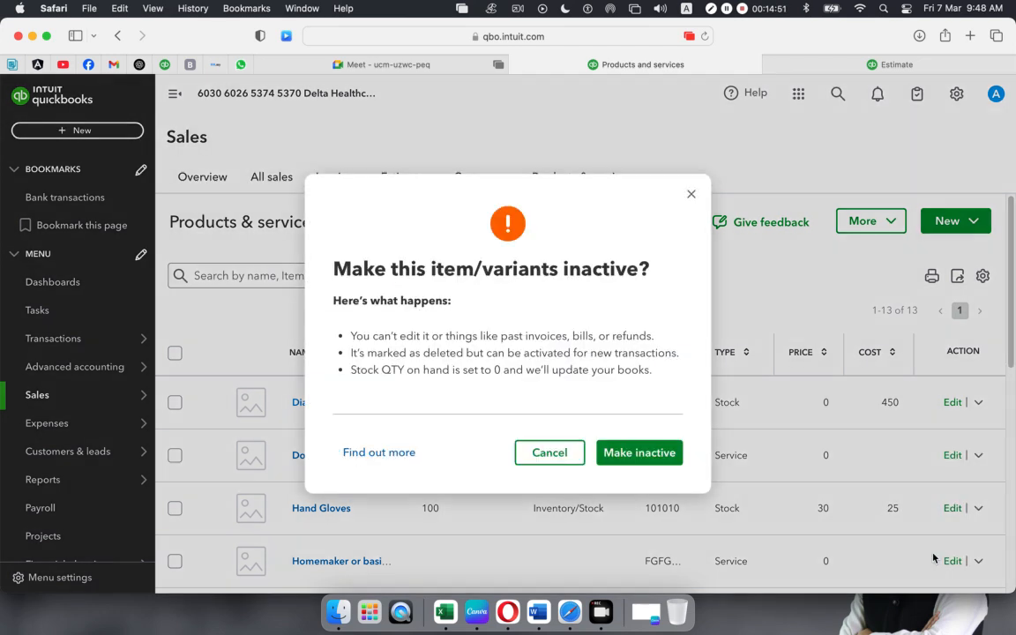
{"action": "left_click", "coordinate": [652, 458]}
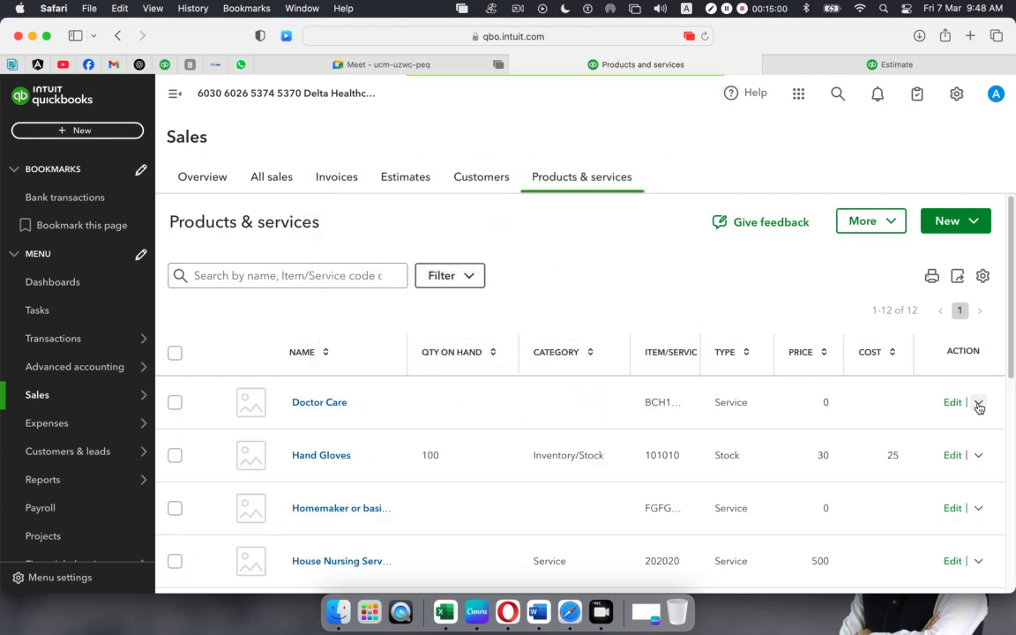
- Make Doctor Care, Hand Gloves and the homemaker service item inactive
{"action": "left_click", "coordinate": [978, 402]}
{"action": "left_click", "coordinate": [935, 477]}
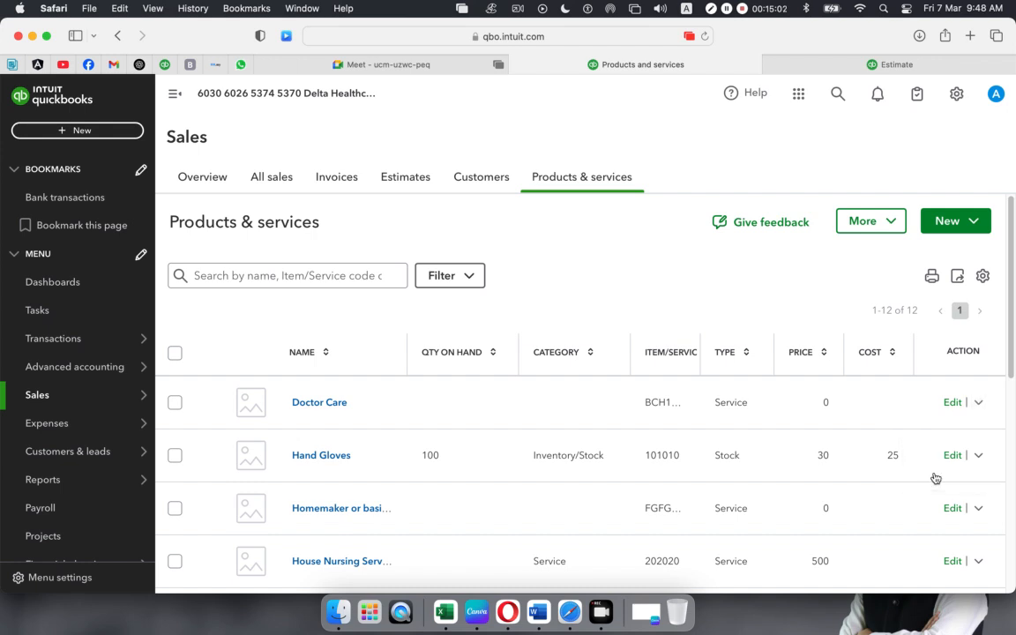
{"action": "left_click", "coordinate": [619, 452]}
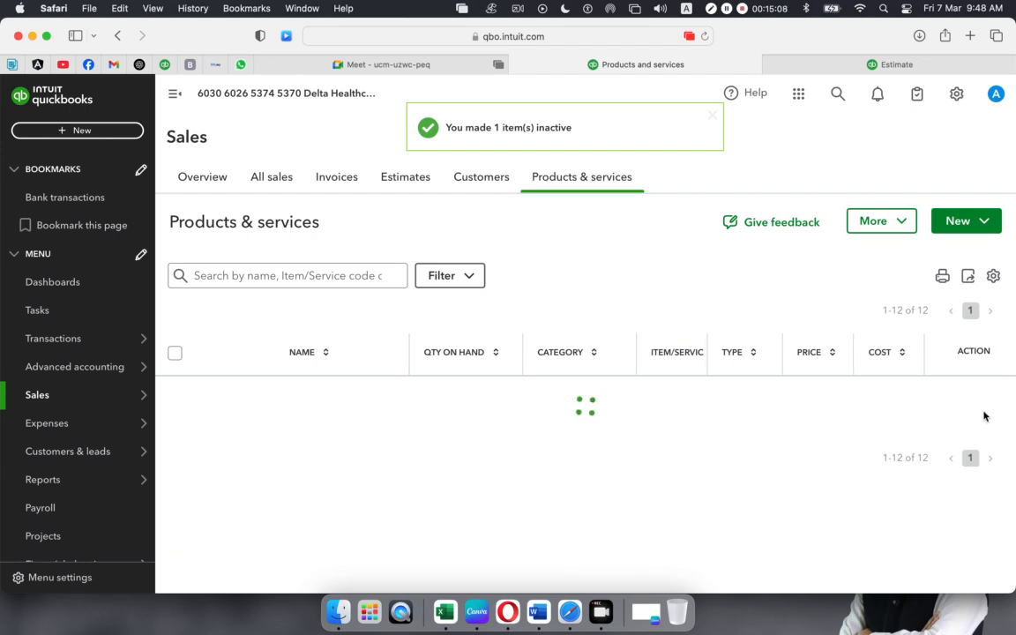
{"action": "left_click", "coordinate": [979, 403]}
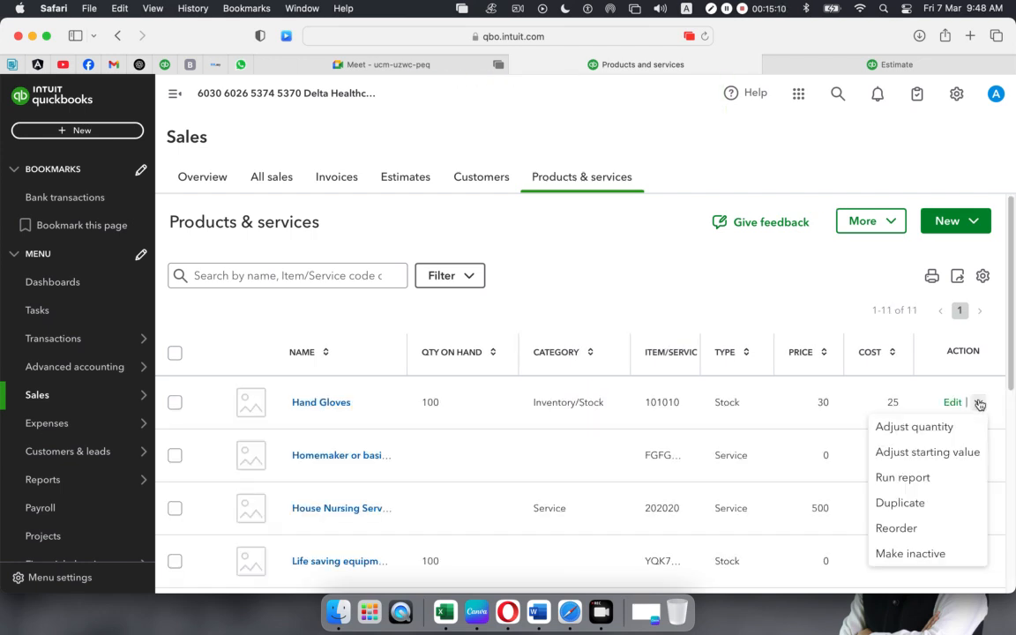
{"action": "left_click", "coordinate": [909, 553]}
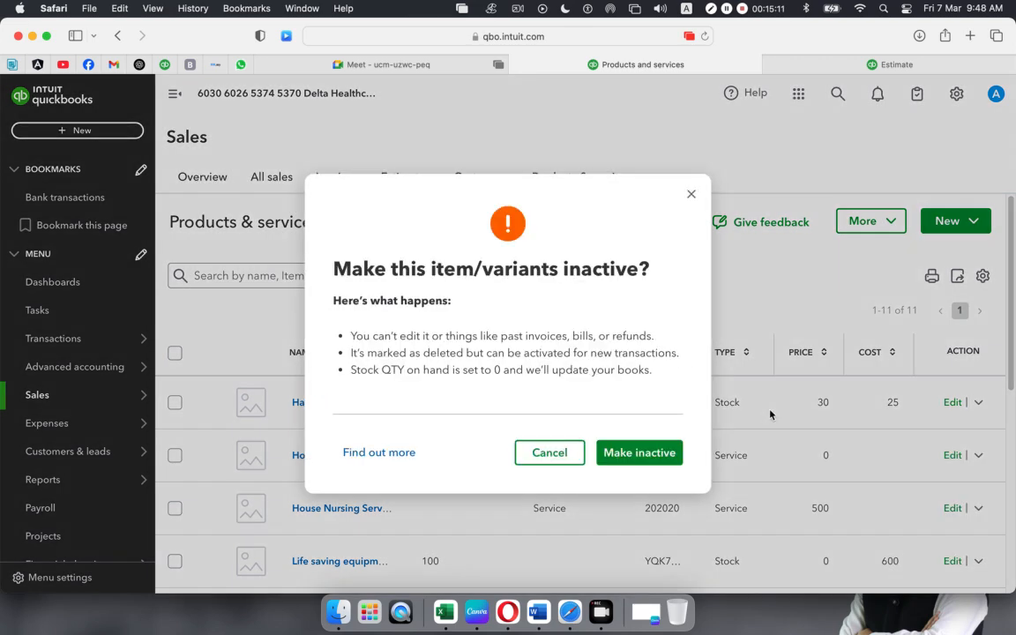
{"action": "left_click", "coordinate": [625, 459]}
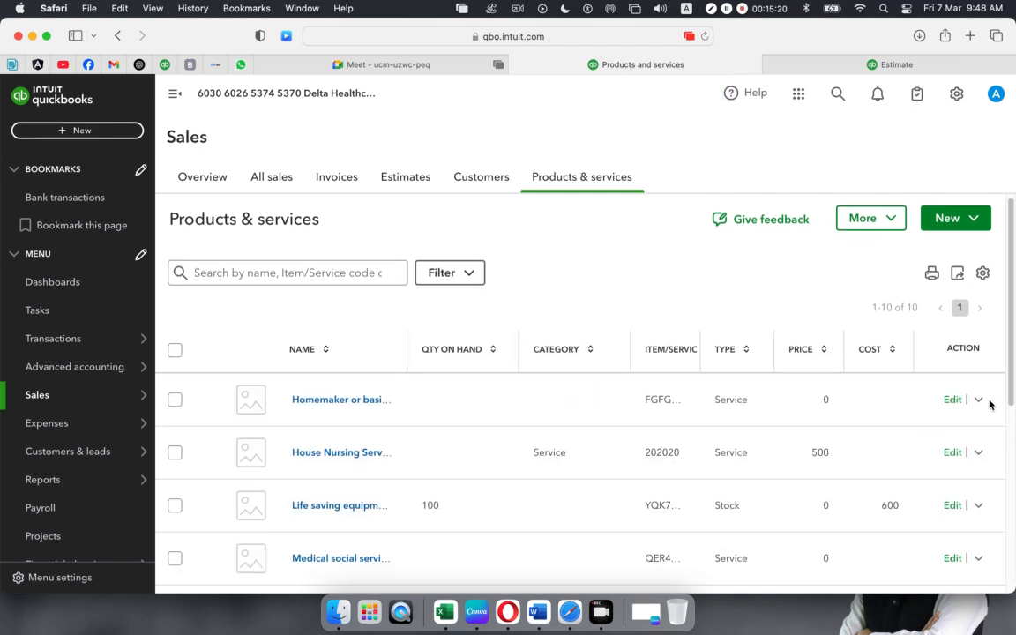
{"action": "left_click", "coordinate": [976, 401]}
{"action": "left_click", "coordinate": [942, 476]}
{"action": "left_click", "coordinate": [657, 444]}
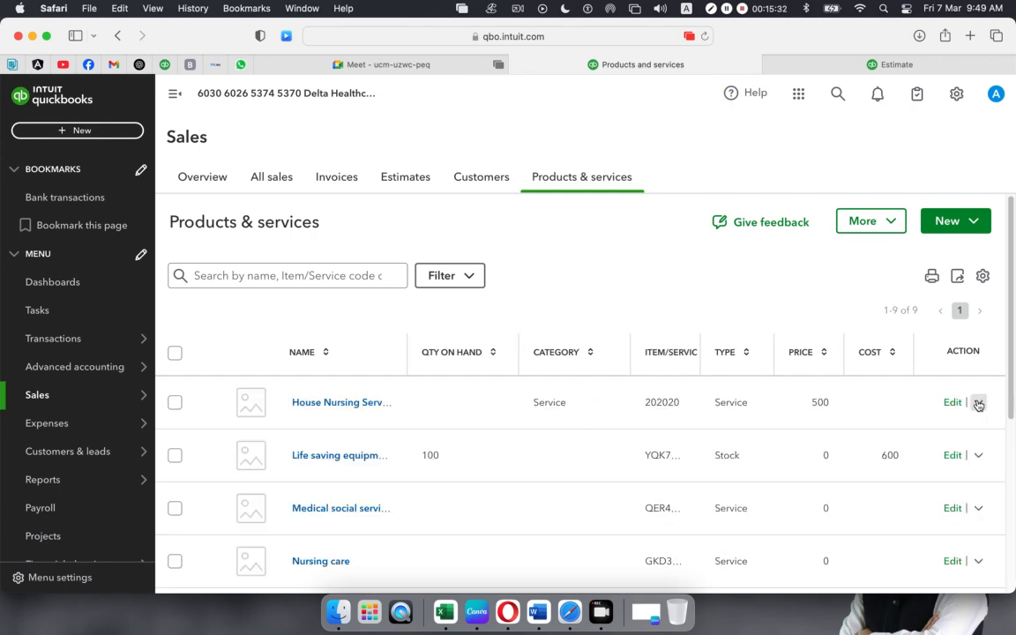
- Make the house nursing, life saving equipment and medical social services items inactive
{"action": "left_click", "coordinate": [978, 402]}
{"action": "left_click", "coordinate": [925, 487]}
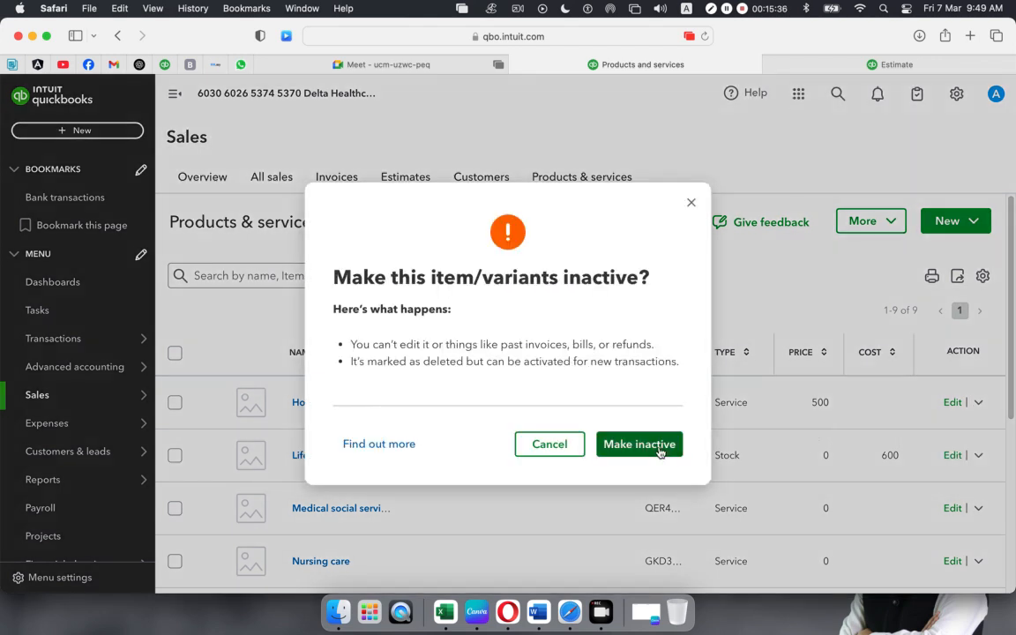
{"action": "left_click", "coordinate": [654, 444]}
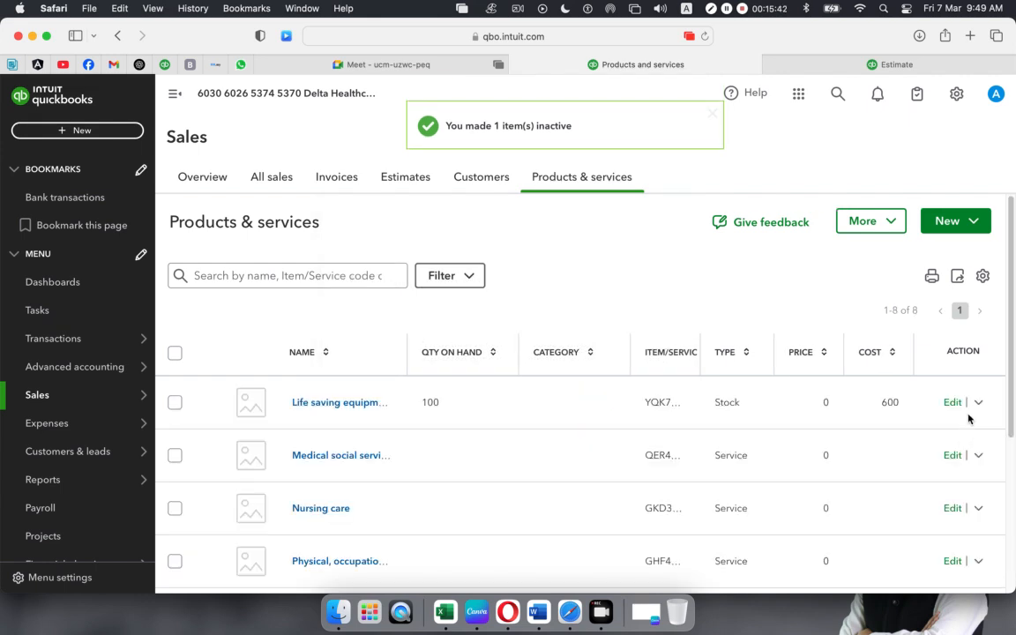
{"action": "left_click", "coordinate": [979, 402]}
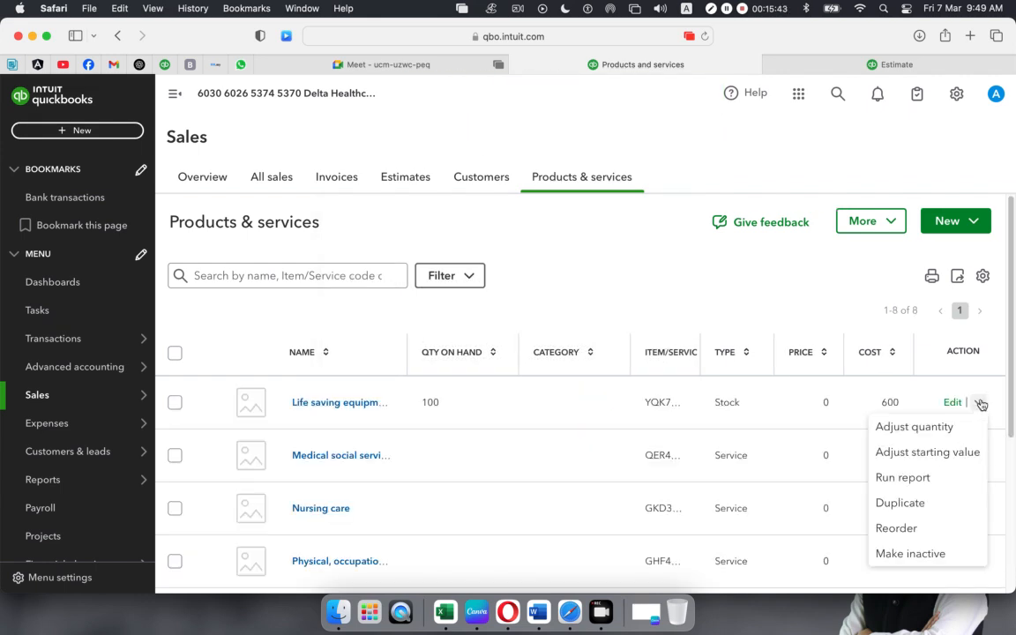
{"action": "left_click", "coordinate": [913, 554]}
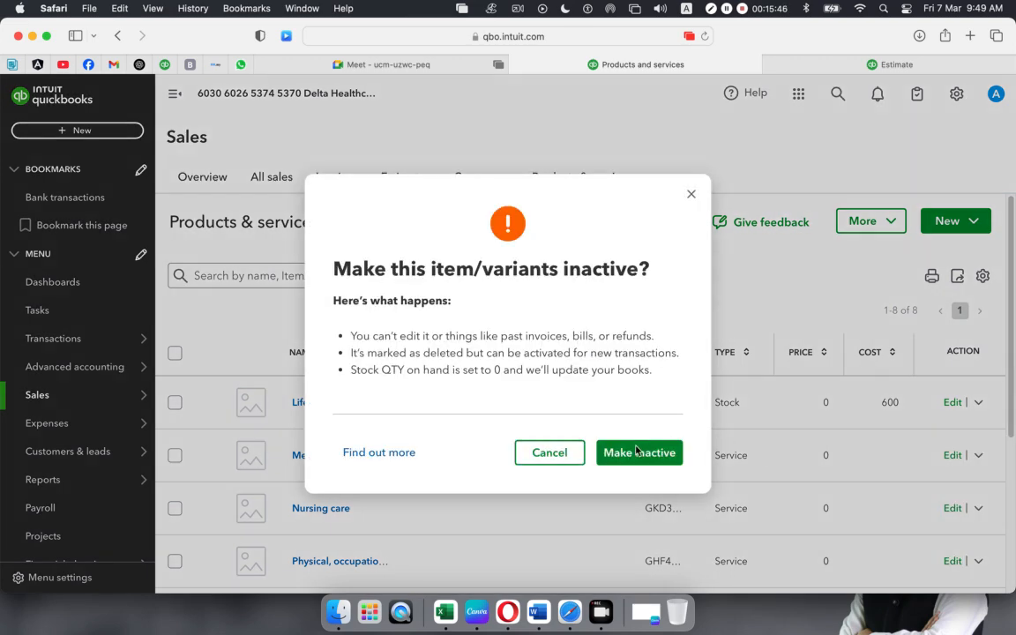
{"action": "left_click", "coordinate": [675, 452]}
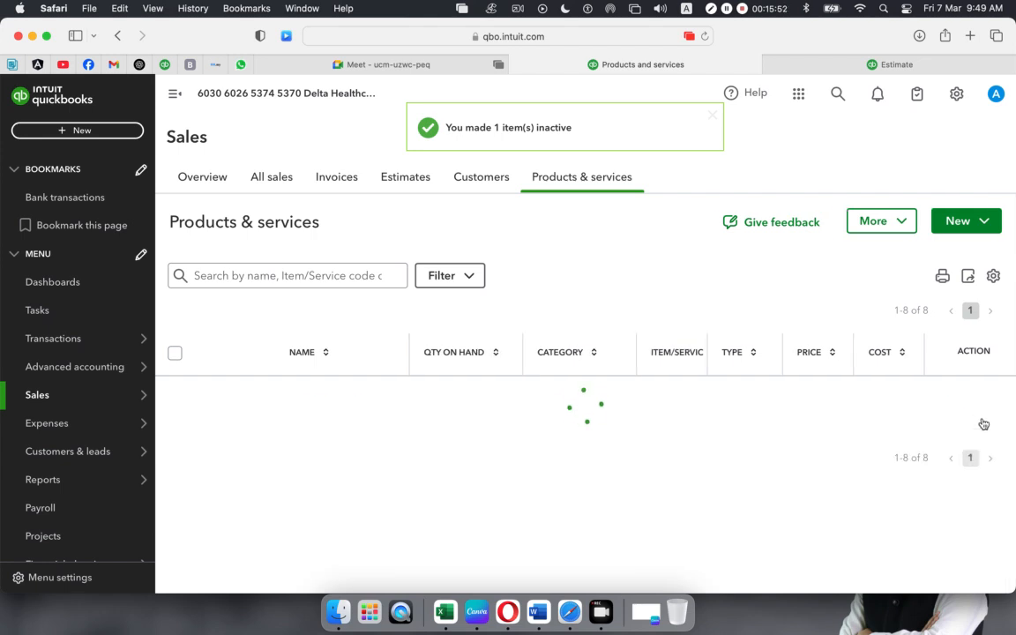
{"action": "left_click", "coordinate": [980, 404]}
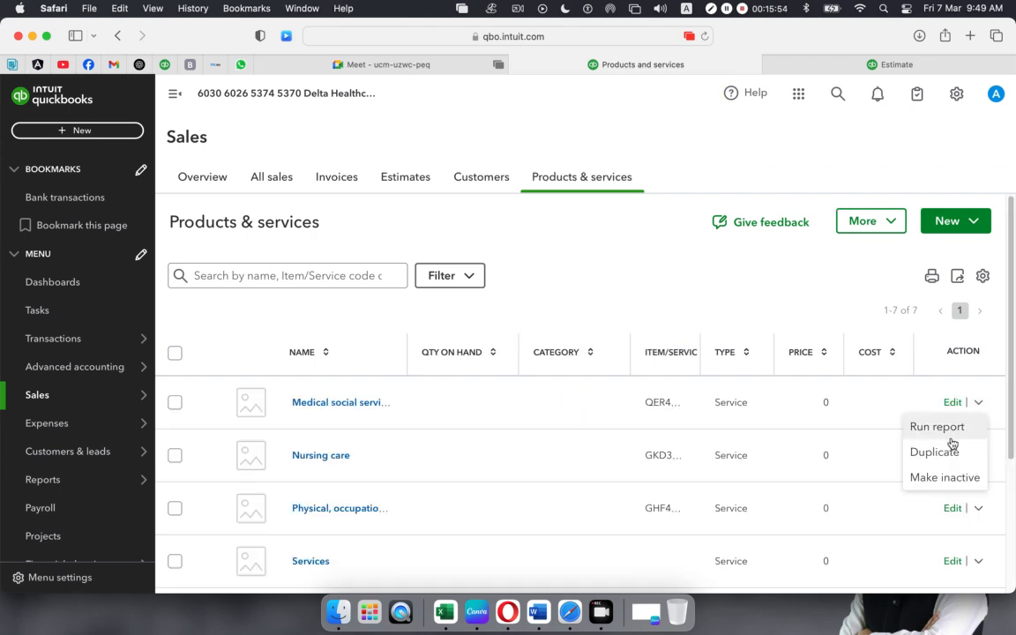
{"action": "left_click", "coordinate": [950, 480]}
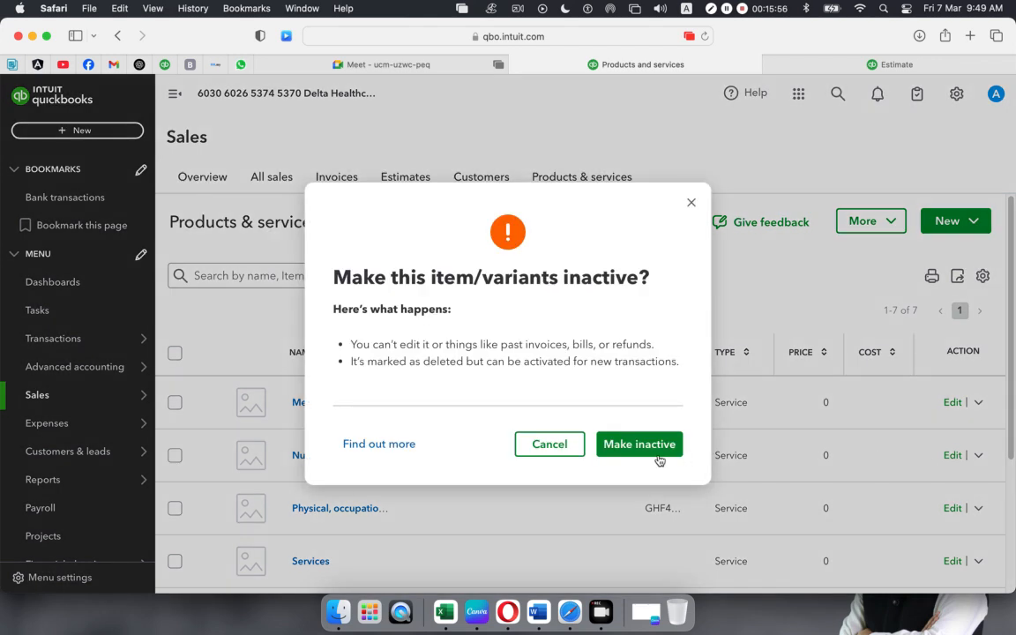
{"action": "left_click", "coordinate": [646, 444]}
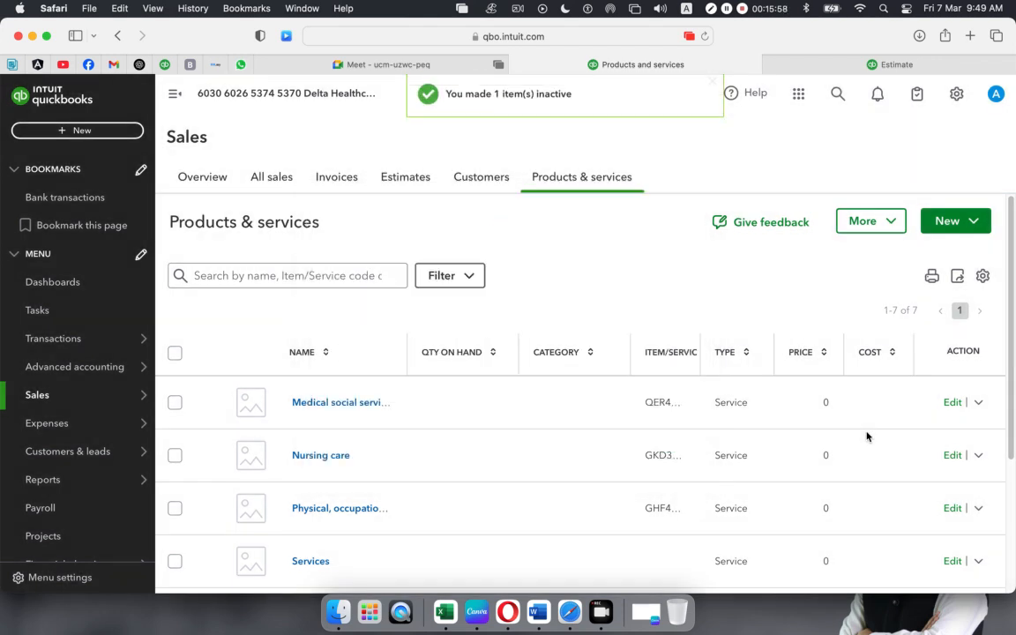
- Make Nursing care and the Physical service inactive
{"action": "left_click", "coordinate": [973, 410]}
{"action": "left_click", "coordinate": [942, 478]}
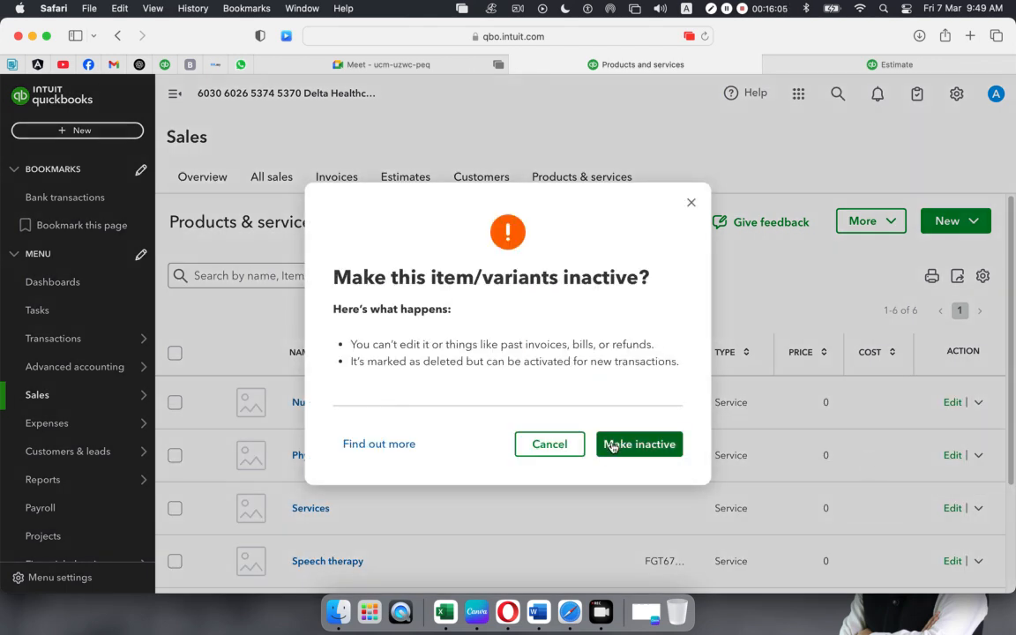
{"action": "left_click", "coordinate": [625, 444]}
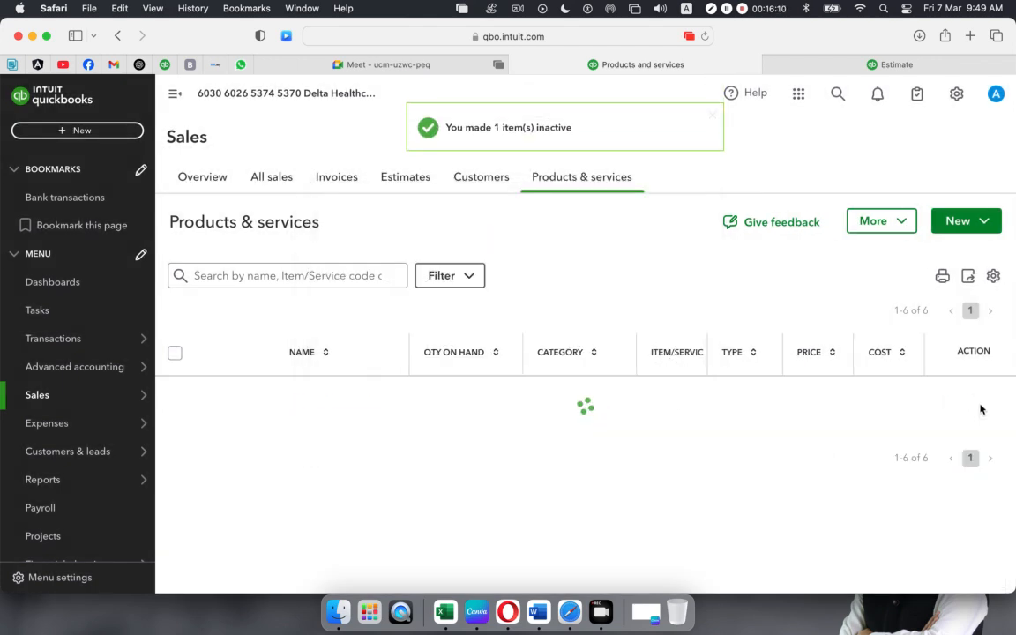
{"action": "left_click", "coordinate": [979, 403]}
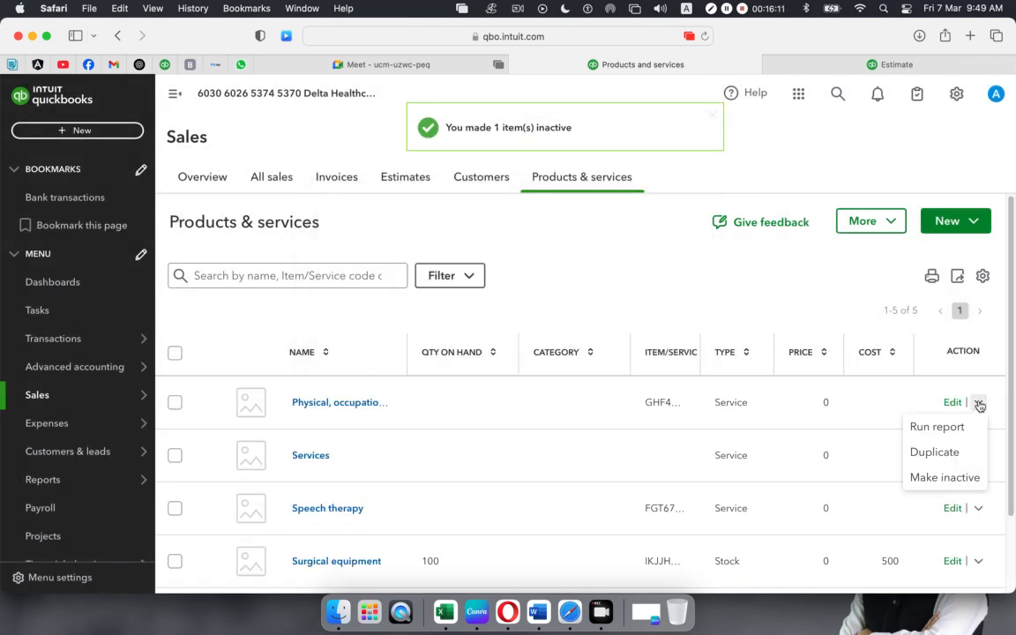
{"action": "left_click", "coordinate": [915, 477]}
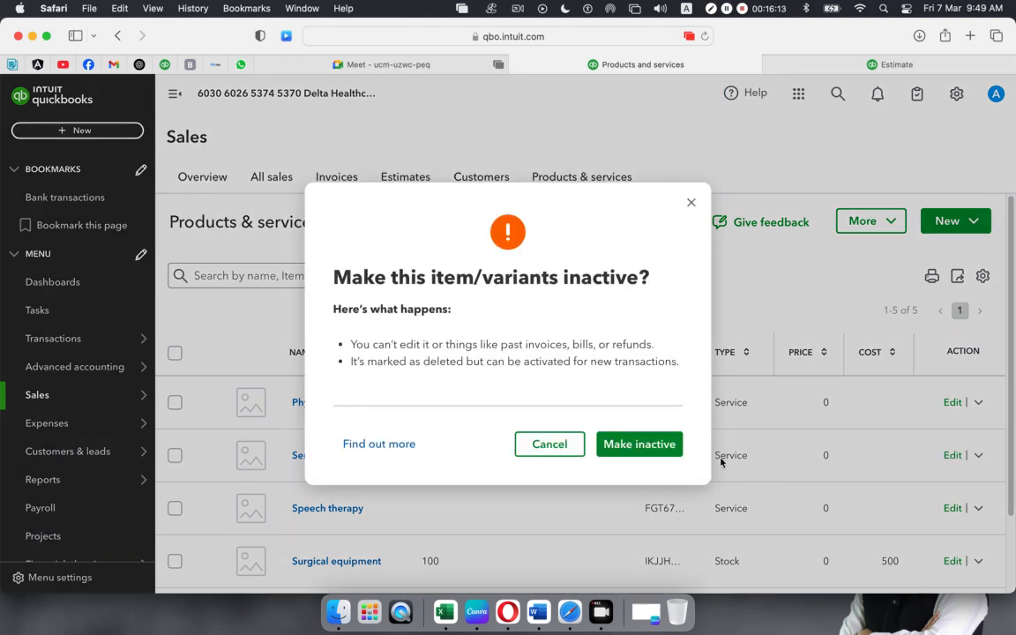
{"action": "left_click", "coordinate": [658, 446]}
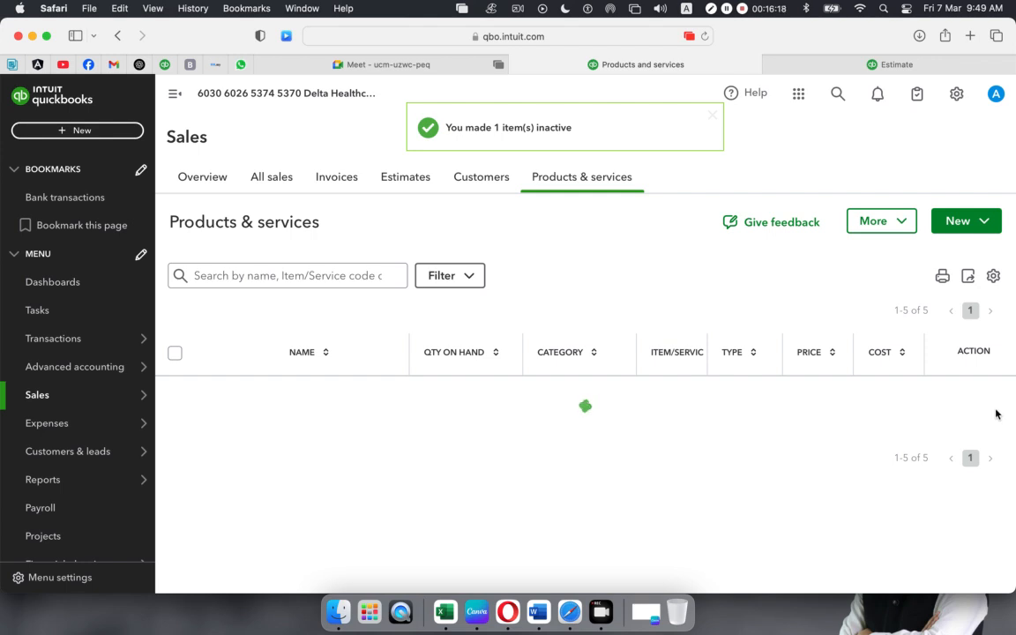
- Try three times to make Services inactive; it keeps returning an error
{"action": "left_click", "coordinate": [979, 402]}
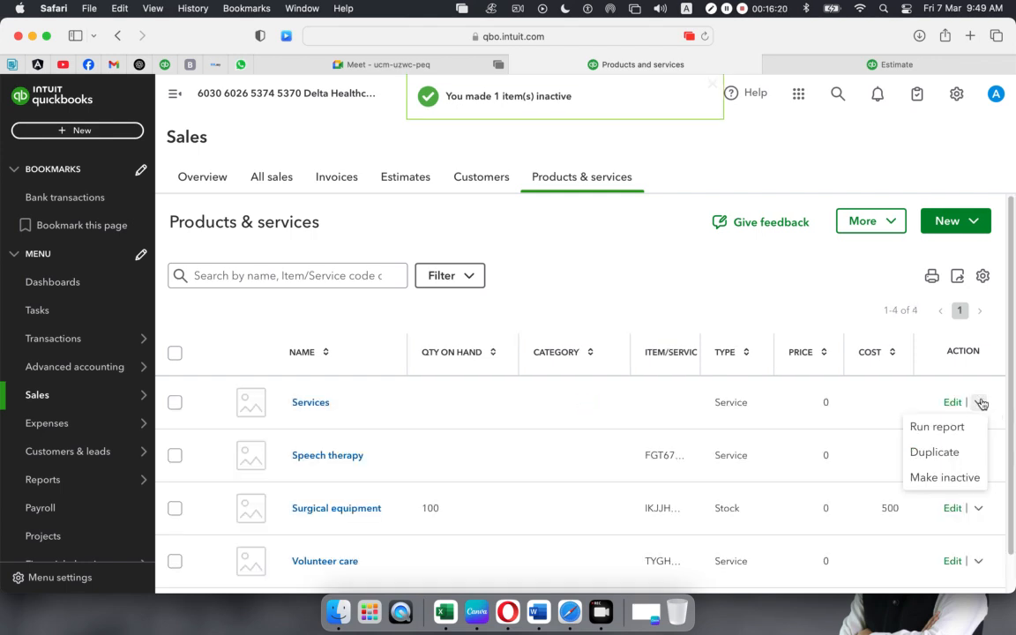
{"action": "left_click", "coordinate": [929, 478]}
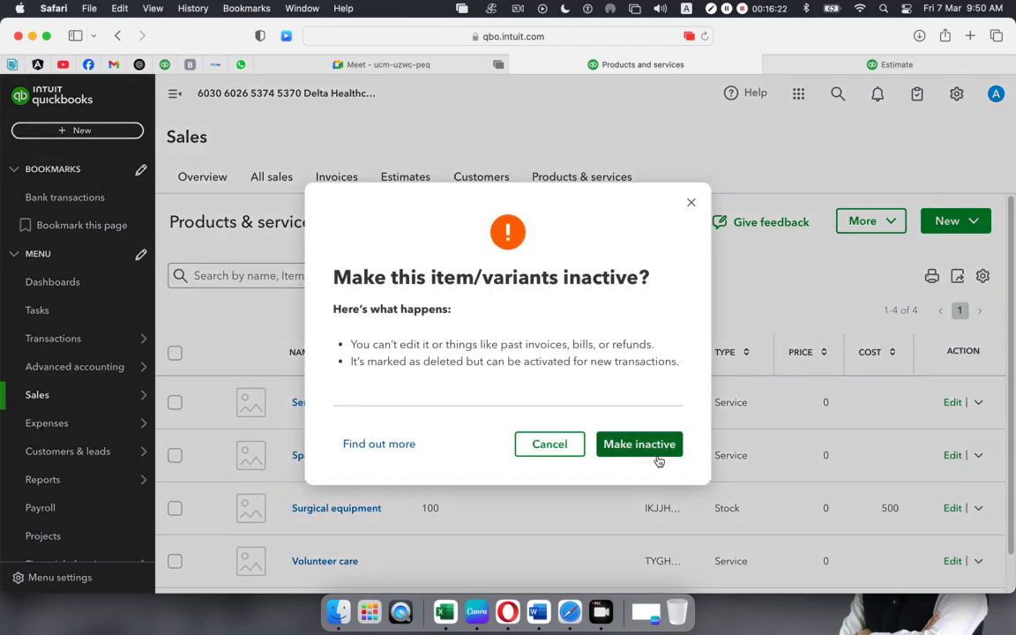
{"action": "left_click", "coordinate": [644, 443]}
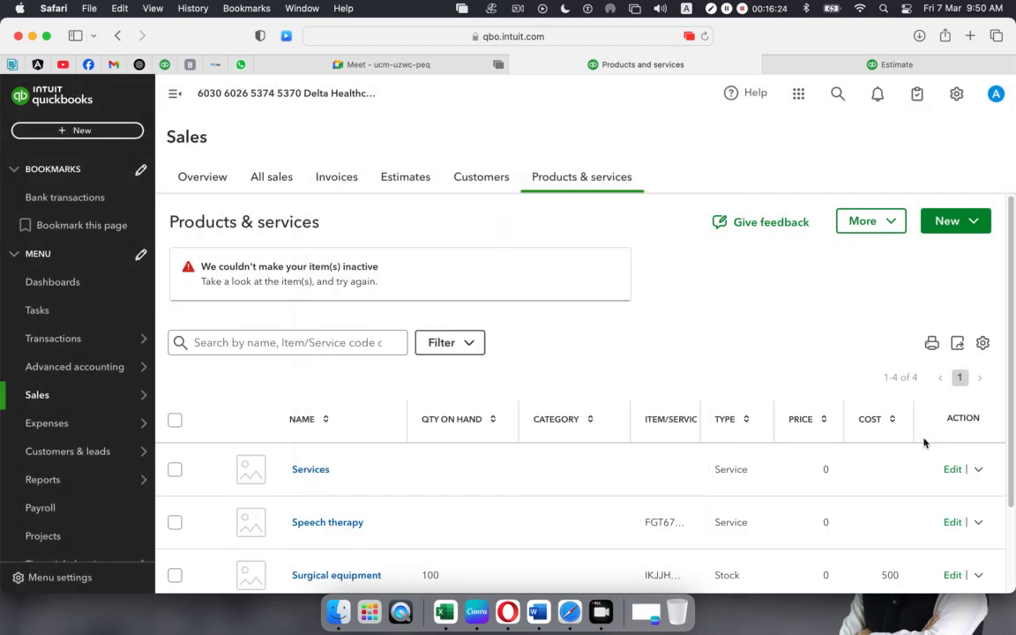
{"action": "left_click", "coordinate": [980, 471]}
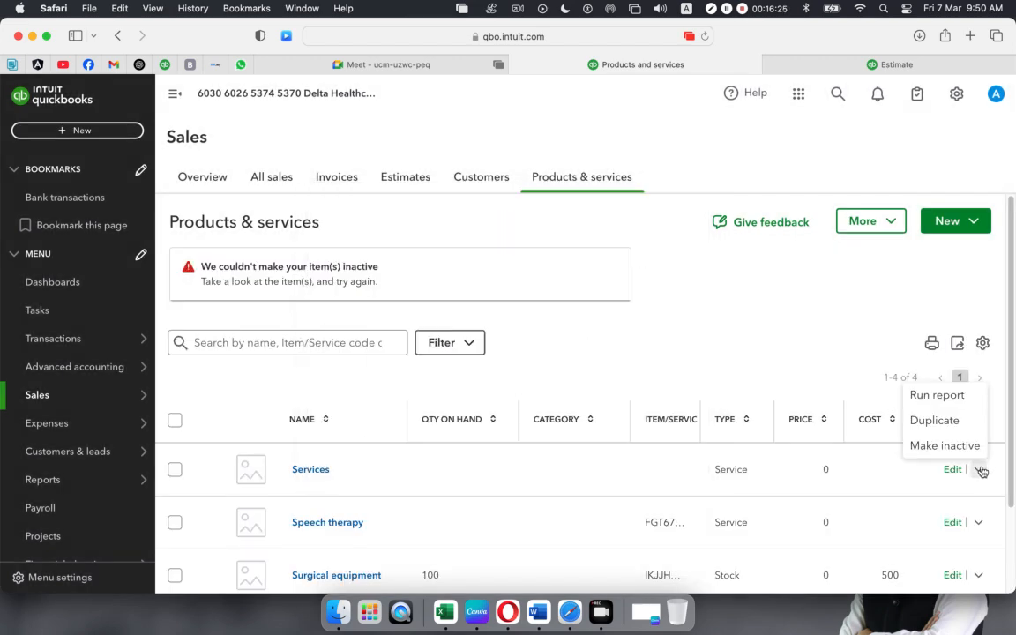
{"action": "left_click", "coordinate": [937, 446]}
{"action": "left_click", "coordinate": [624, 445]}
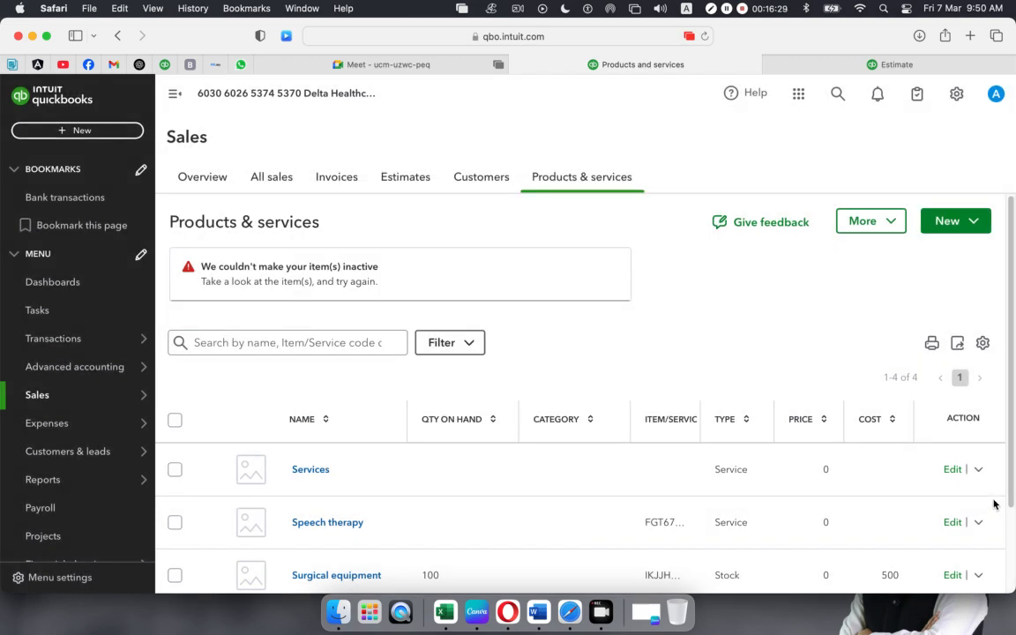
{"action": "left_click", "coordinate": [980, 470]}
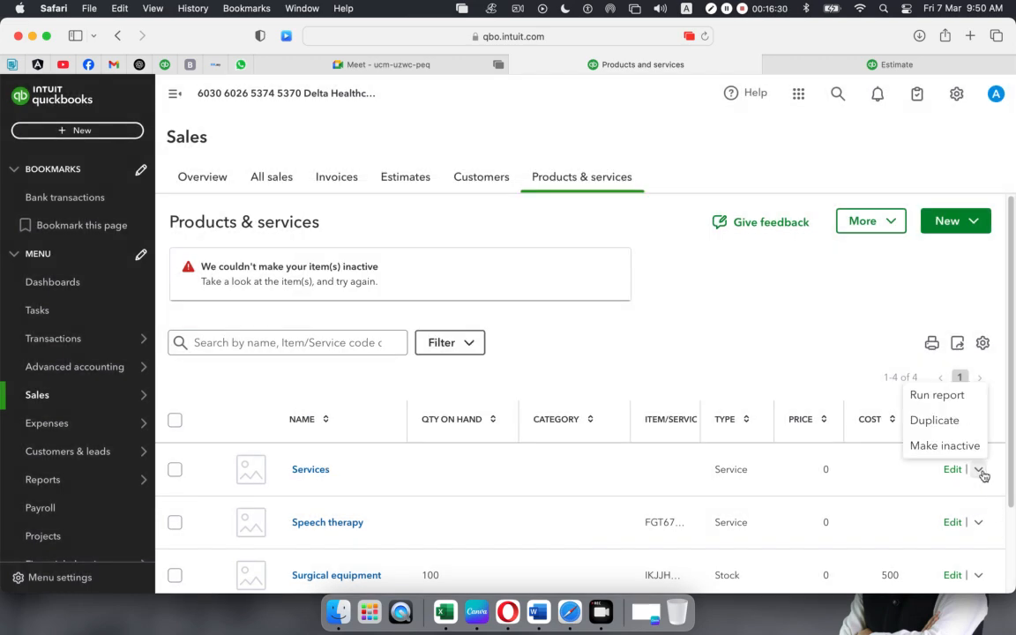
{"action": "left_click", "coordinate": [952, 446]}
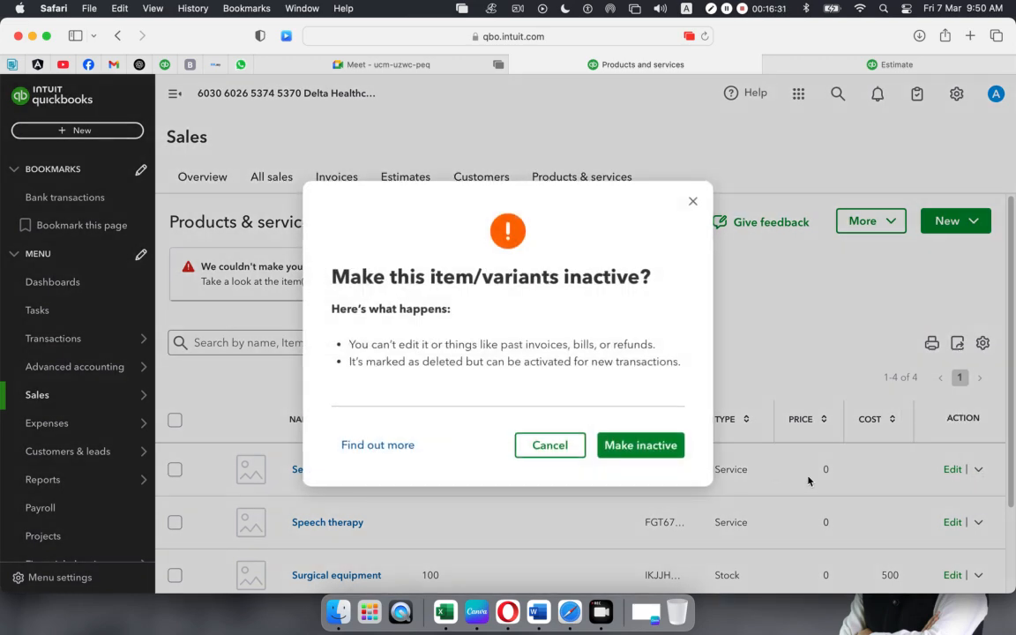
{"action": "left_click", "coordinate": [639, 445]}
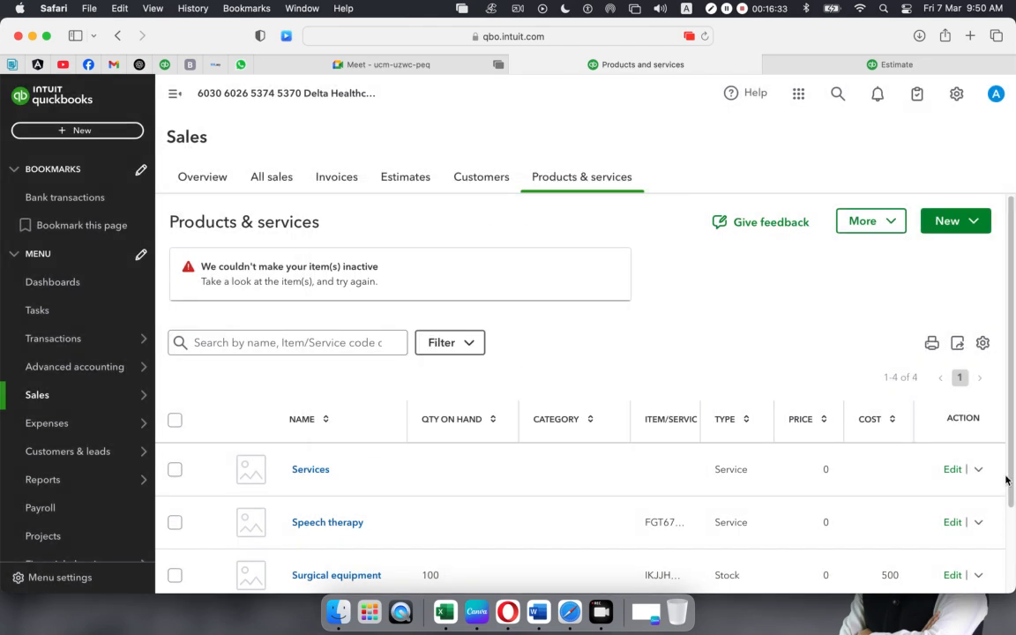
- Retry making Services inactive seven more times; it still refuses
{"action": "scroll", "coordinate": [885, 483], "scroll_direction": "down", "scroll_amount": 2}
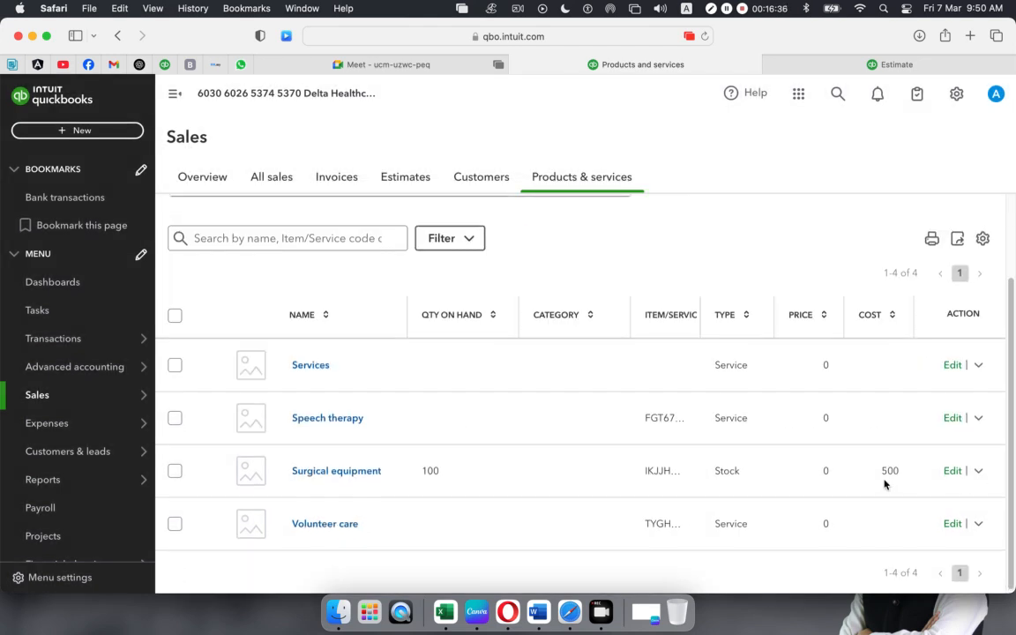
{"action": "left_click", "coordinate": [980, 369]}
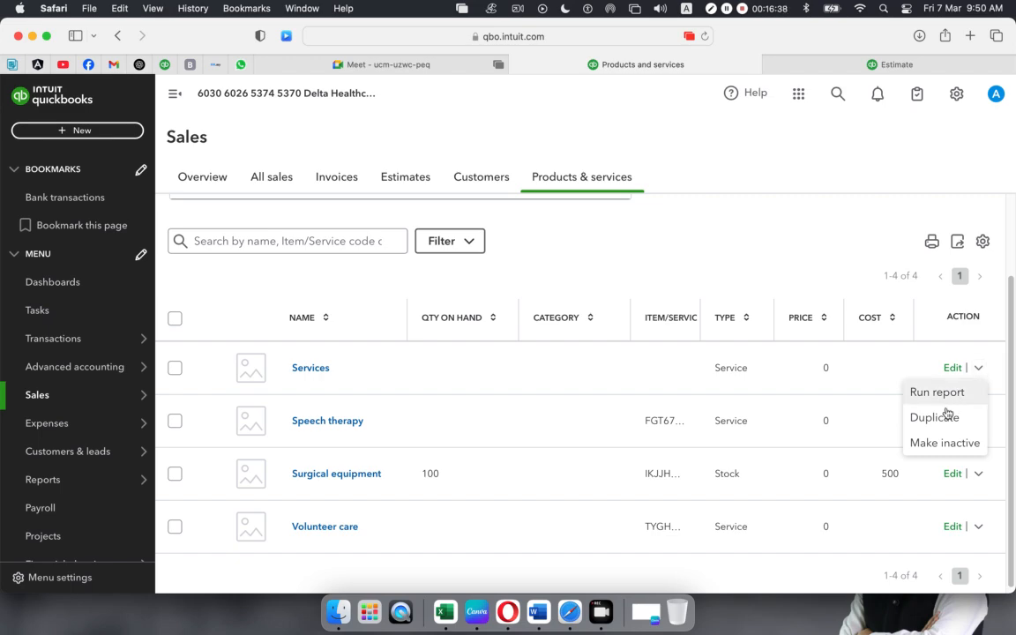
{"action": "left_click", "coordinate": [937, 443]}
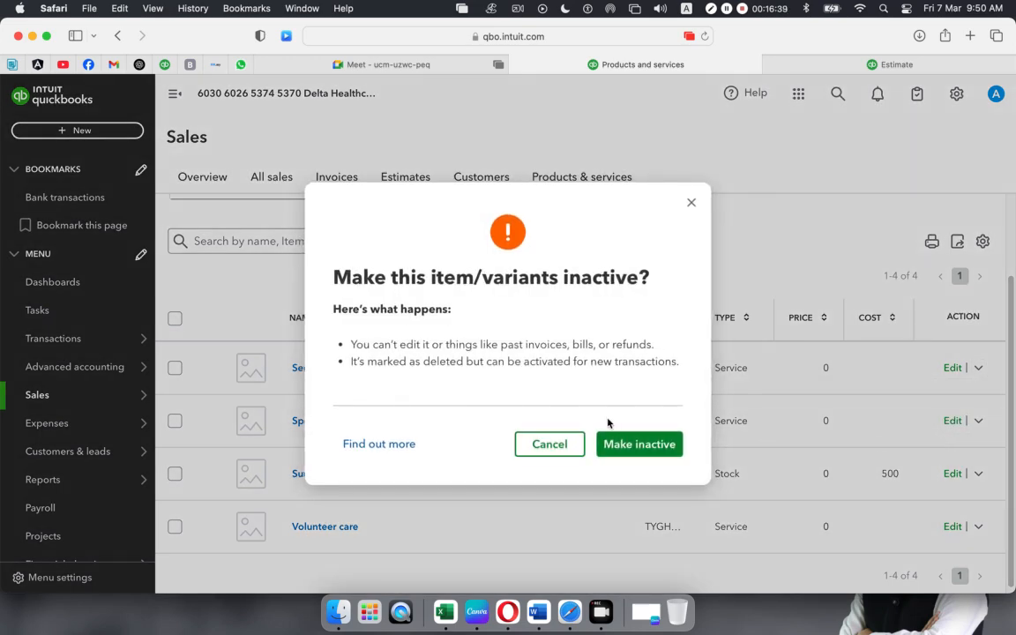
{"action": "left_click", "coordinate": [642, 450]}
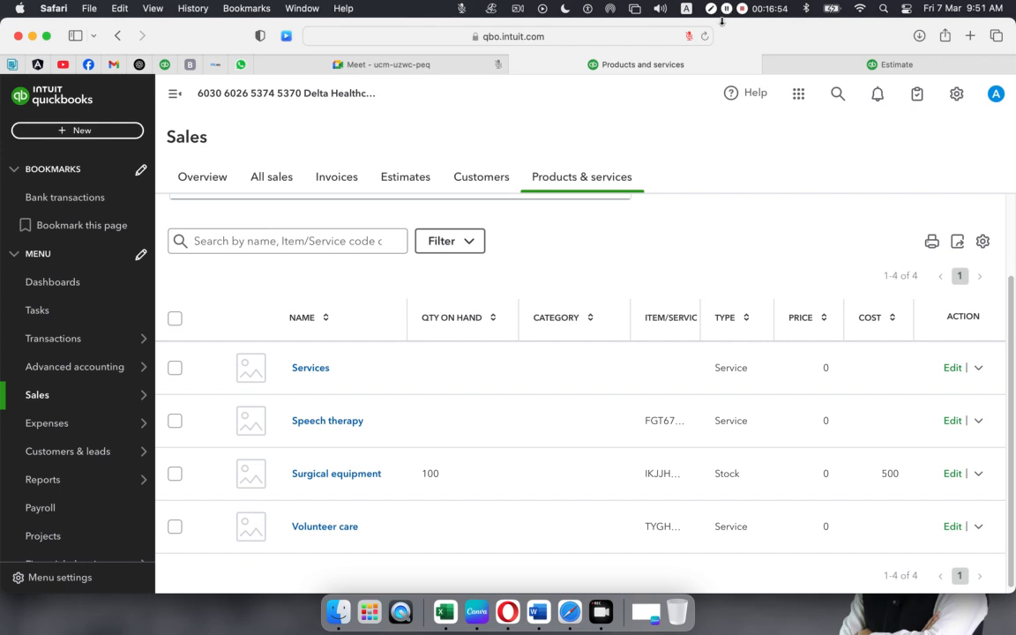
{"action": "left_click", "coordinate": [981, 369]}
{"action": "left_click", "coordinate": [917, 443]}
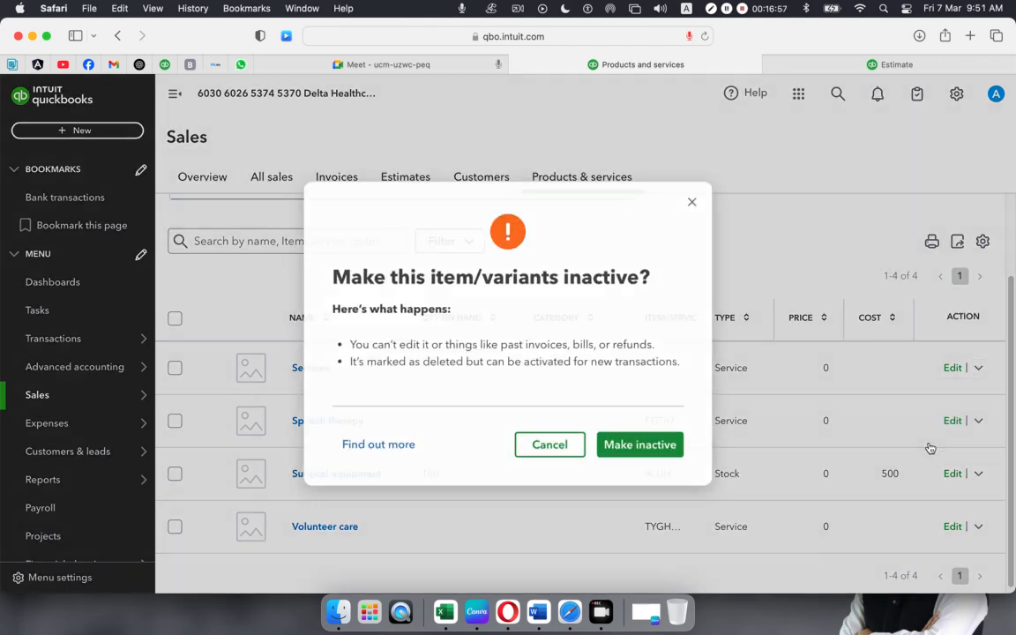
{"action": "left_click", "coordinate": [658, 448]}
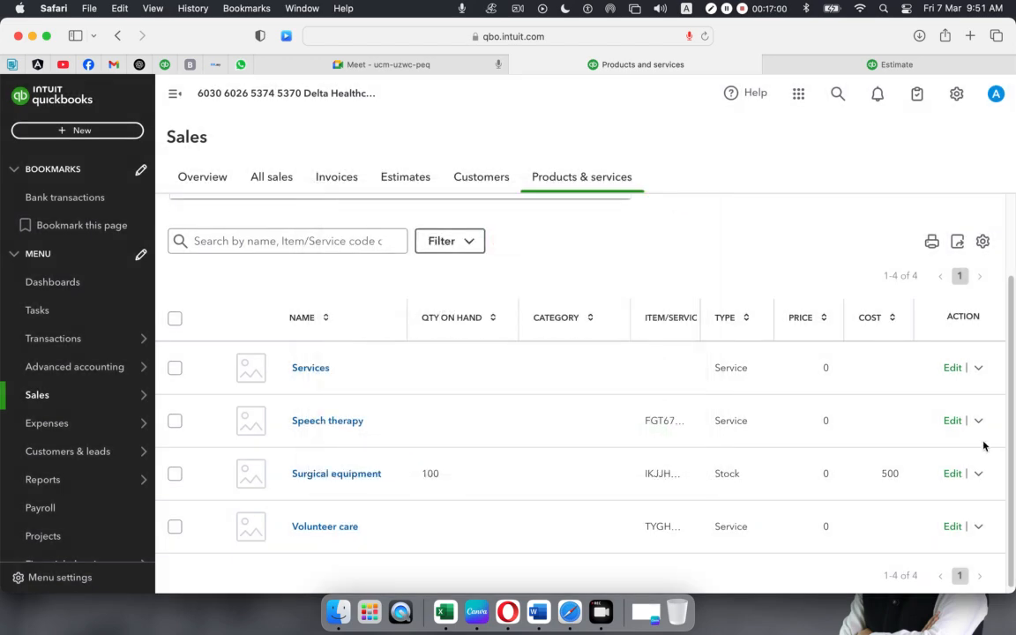
{"action": "left_click", "coordinate": [981, 369]}
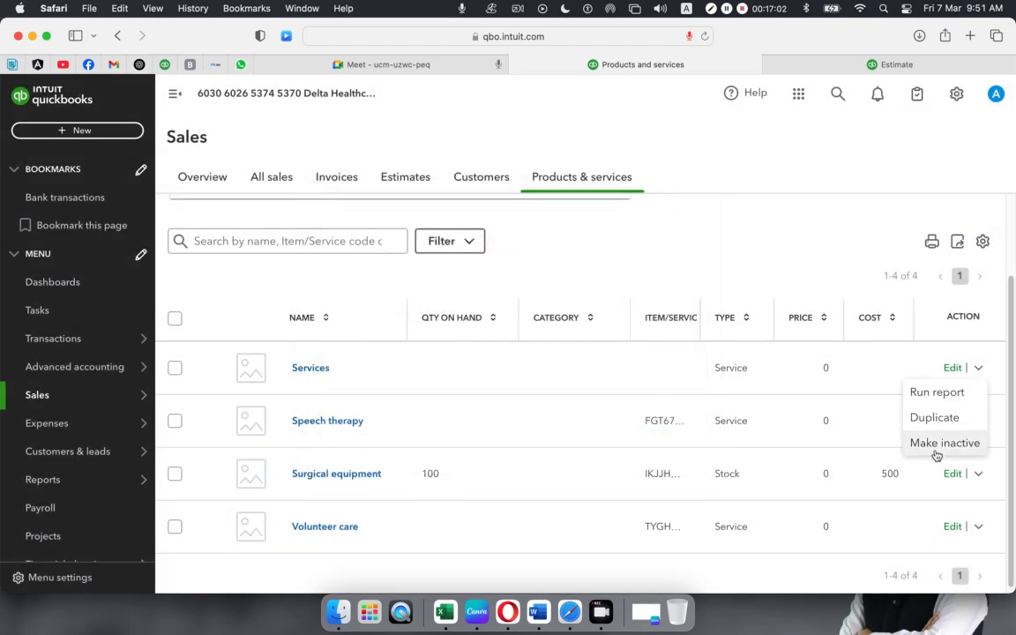
{"action": "left_click", "coordinate": [939, 443]}
{"action": "left_click", "coordinate": [668, 450]}
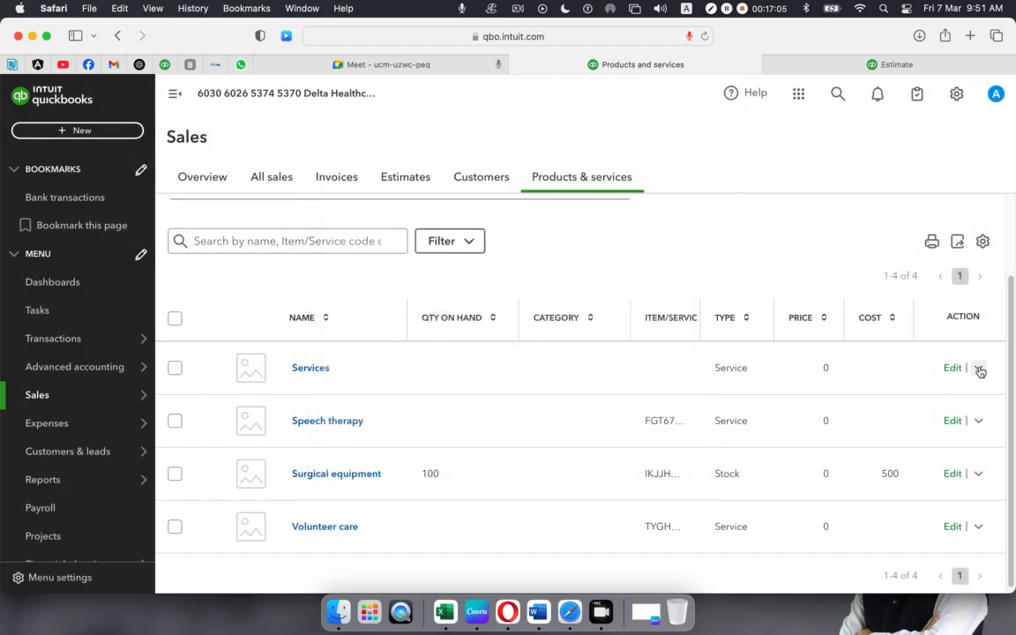
{"action": "left_click", "coordinate": [981, 369]}
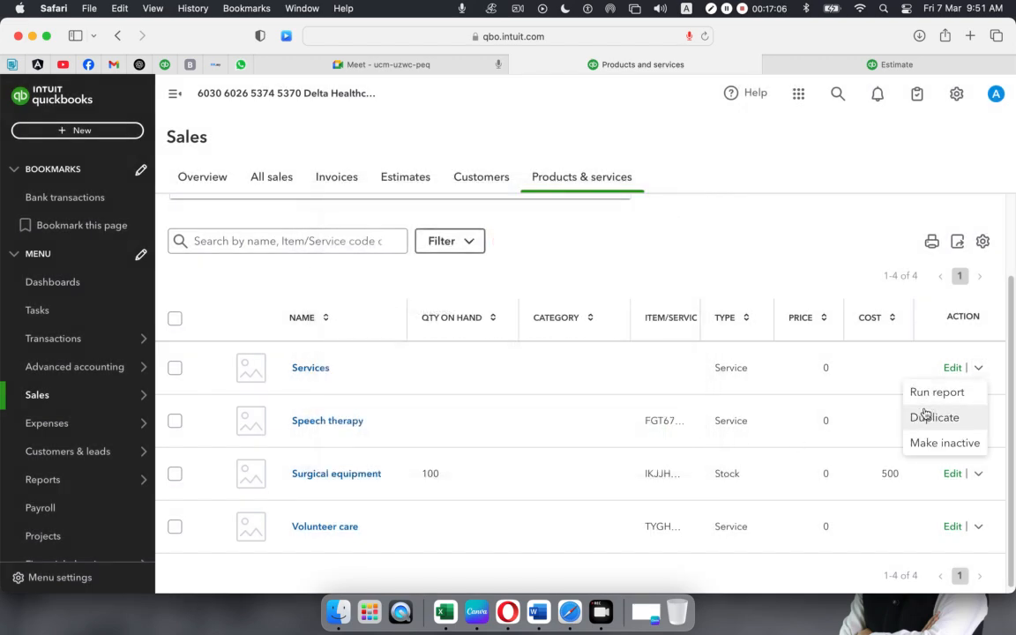
{"action": "left_click", "coordinate": [921, 442]}
{"action": "left_click", "coordinate": [646, 445]}
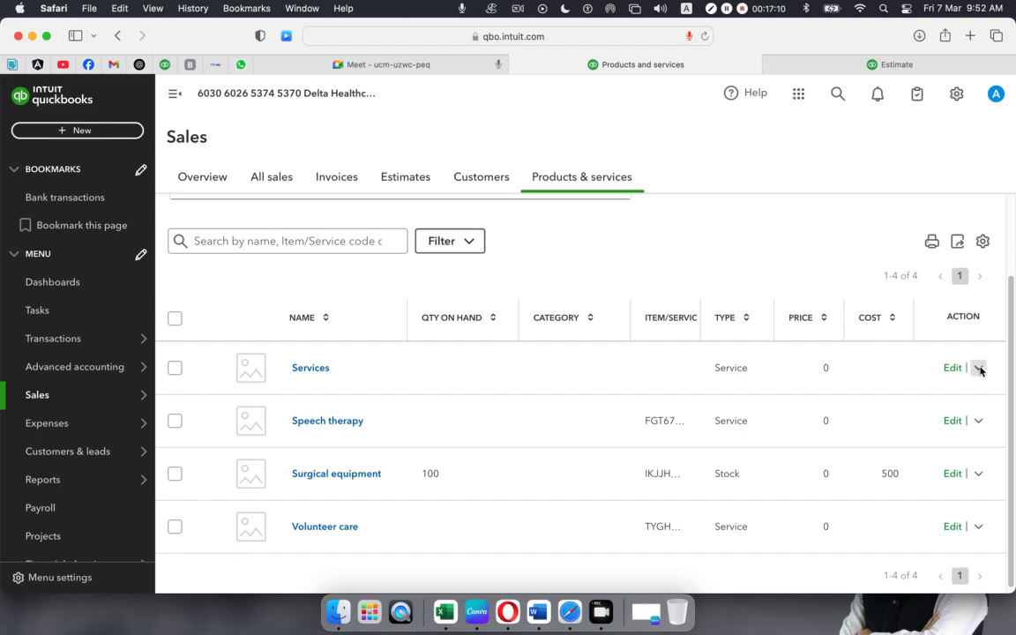
{"action": "left_click", "coordinate": [979, 368]}
{"action": "left_click", "coordinate": [937, 442]}
{"action": "left_click", "coordinate": [640, 442]}
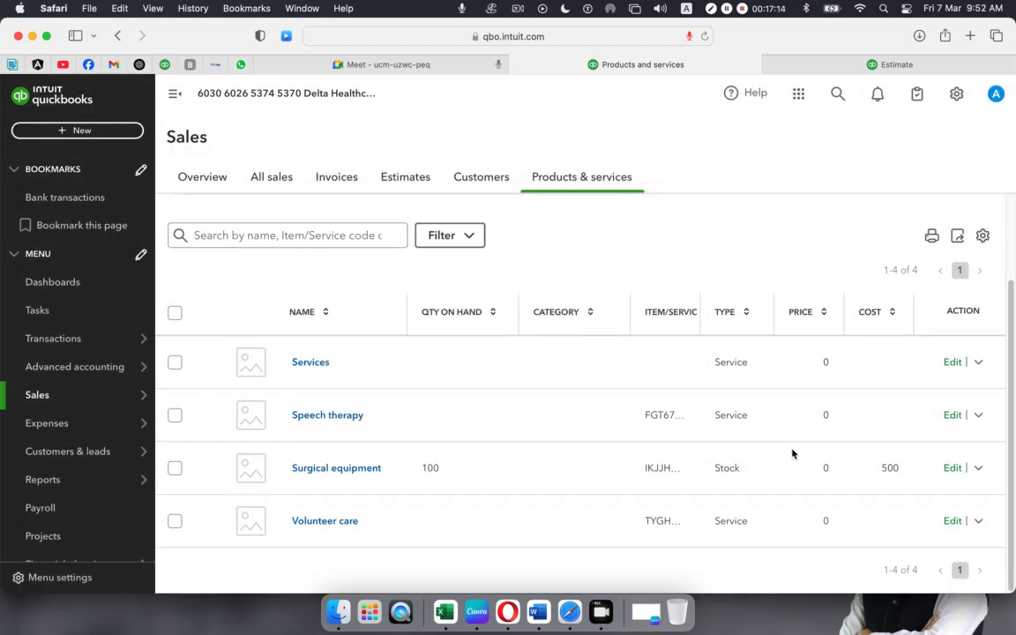
{"action": "left_click", "coordinate": [978, 365]}
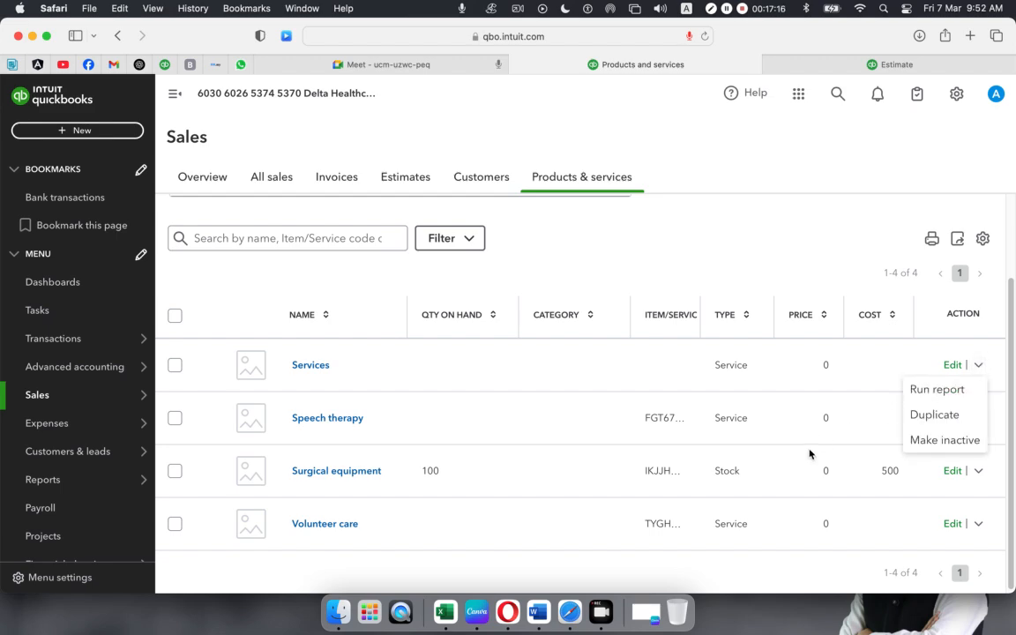
{"action": "left_click", "coordinate": [920, 448]}
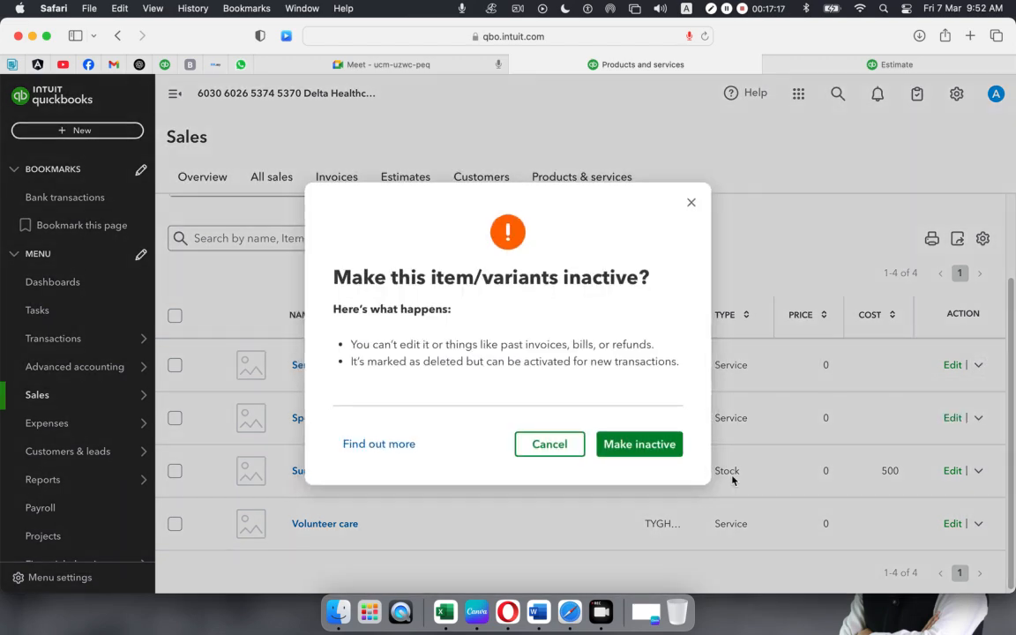
{"action": "left_click", "coordinate": [654, 449]}
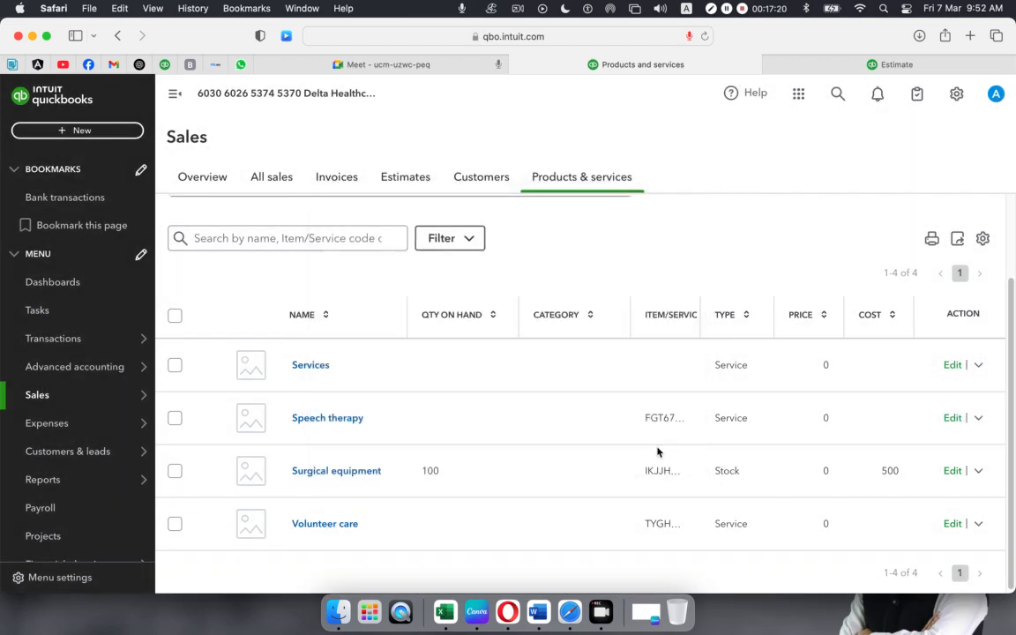
{"action": "left_click", "coordinate": [979, 365]}
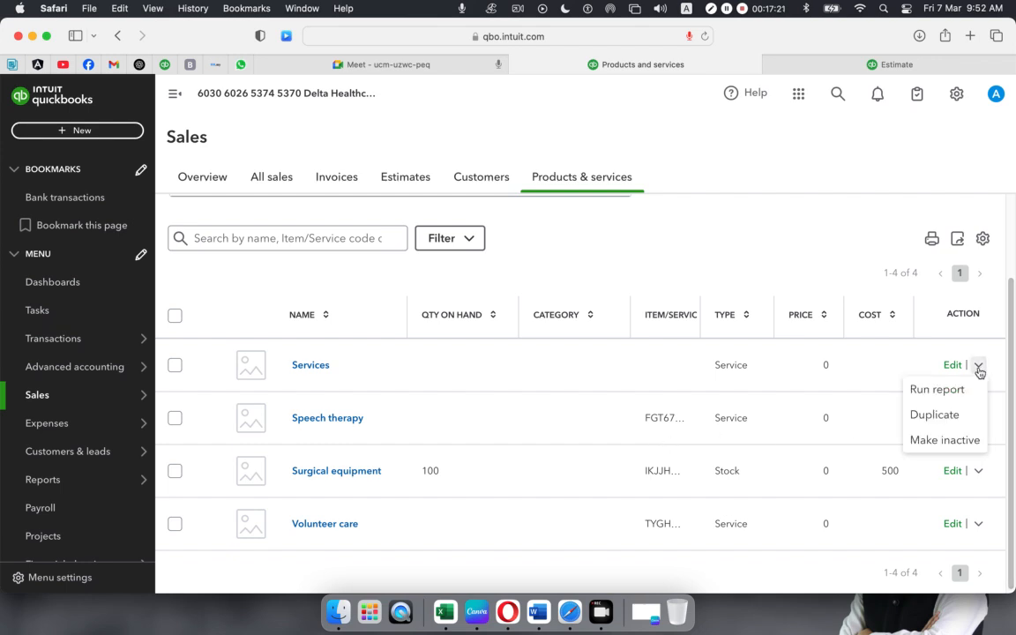
{"action": "left_click", "coordinate": [936, 441]}
{"action": "left_click", "coordinate": [652, 446]}
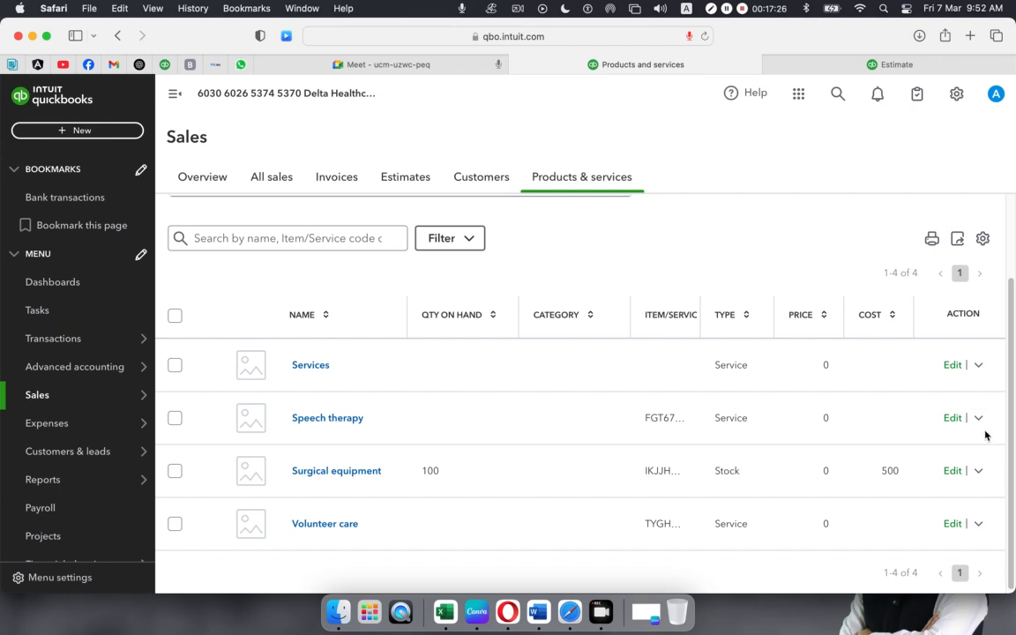
- Make Speech therapy, Surgical equipment and Volunteer care inactive
{"action": "left_click", "coordinate": [978, 418]}
{"action": "left_click", "coordinate": [935, 489]}
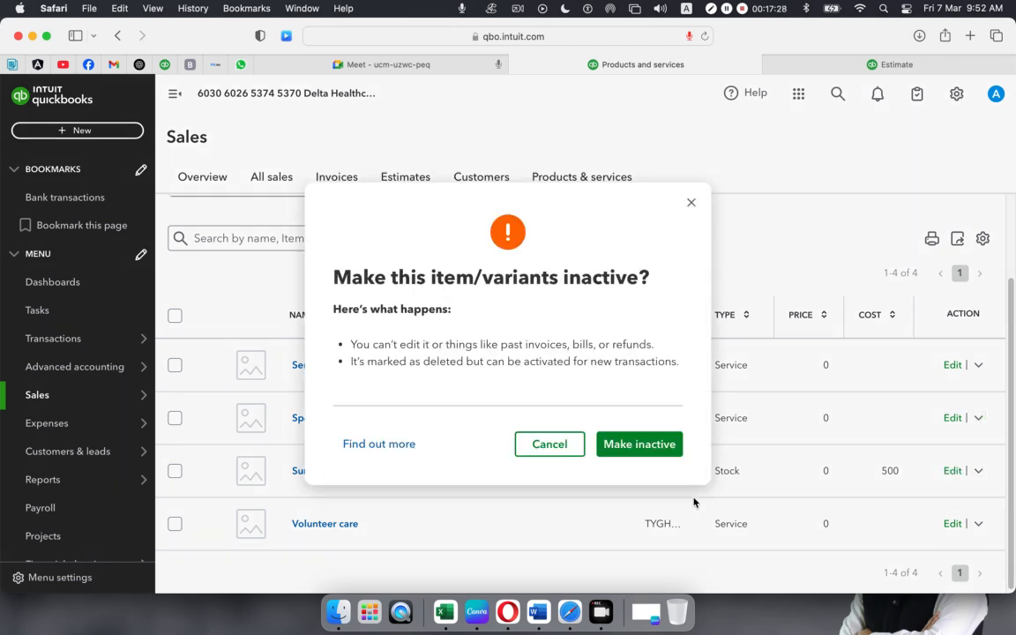
{"action": "left_click", "coordinate": [630, 449]}
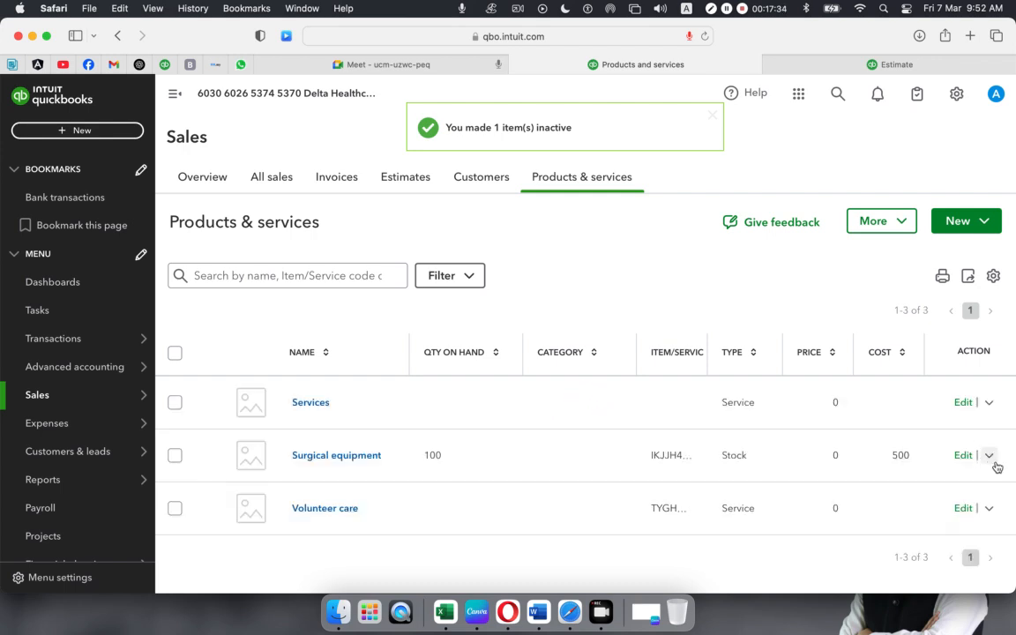
{"action": "left_click", "coordinate": [990, 456]}
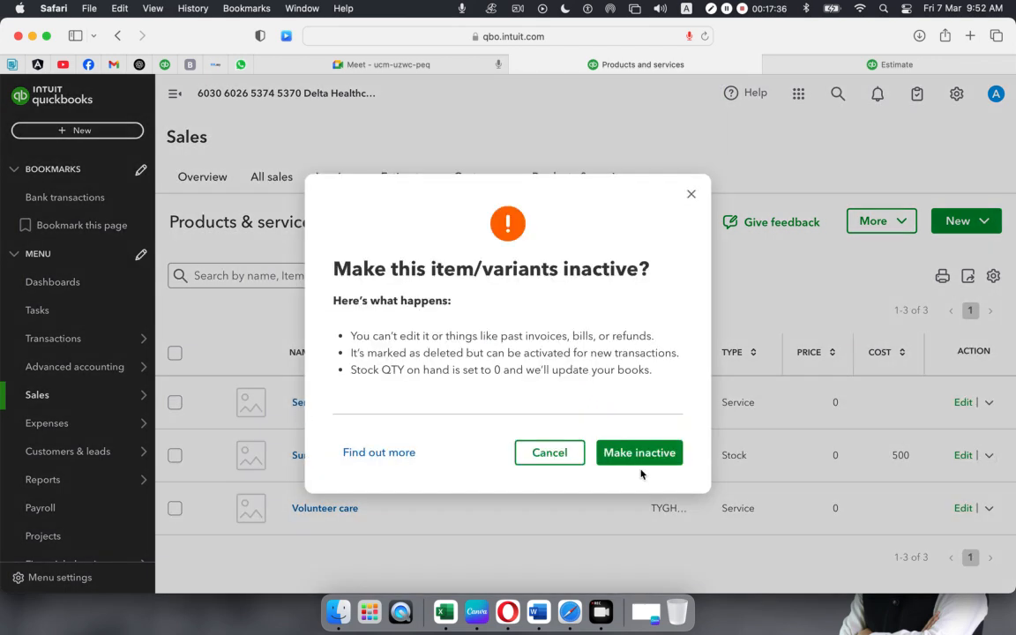
{"action": "left_click", "coordinate": [642, 459]}
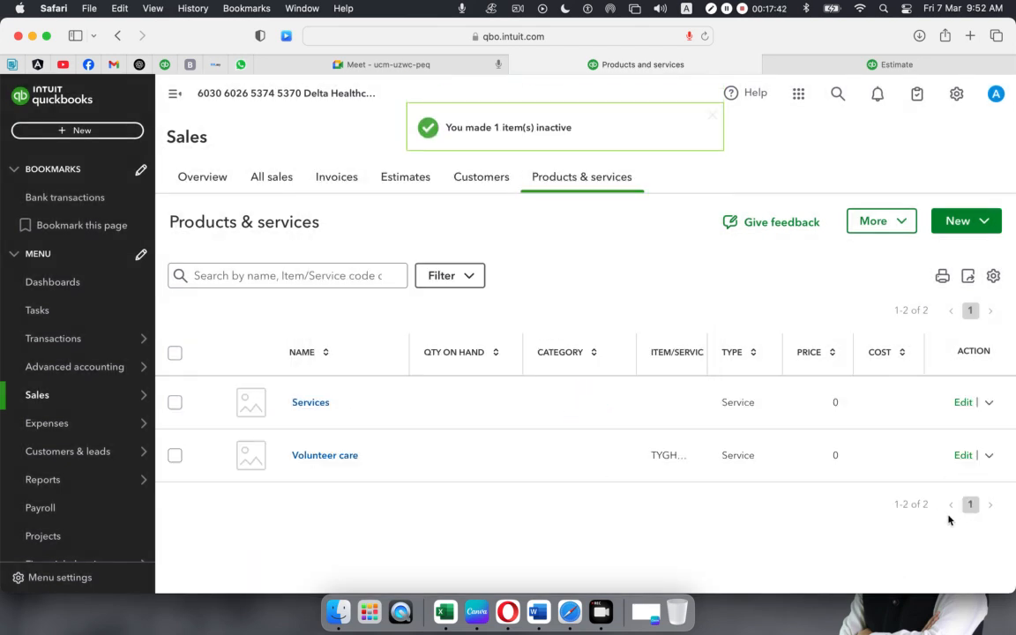
{"action": "left_click", "coordinate": [989, 456]}
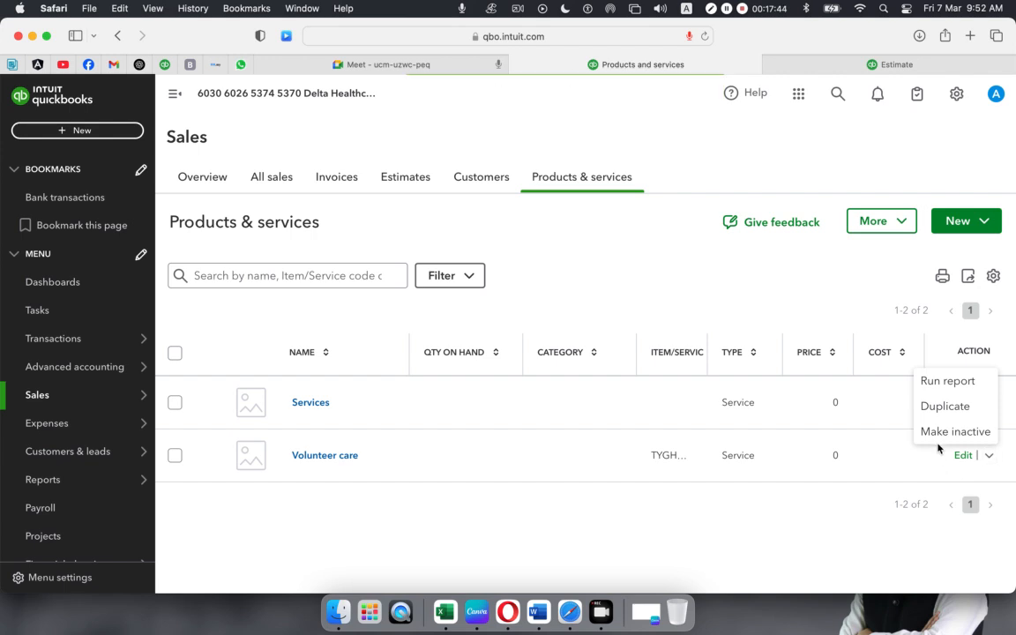
{"action": "left_click", "coordinate": [866, 441]}
{"action": "left_click", "coordinate": [643, 441]}
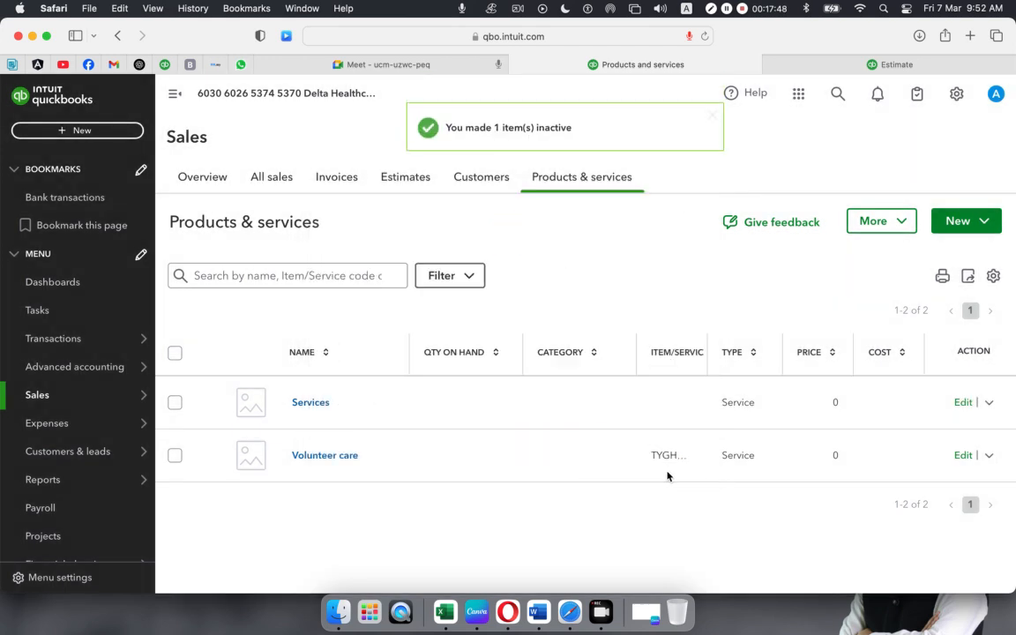
- In Google Meet, admit everyone waiting to join the call
{"action": "left_click", "coordinate": [393, 65]}
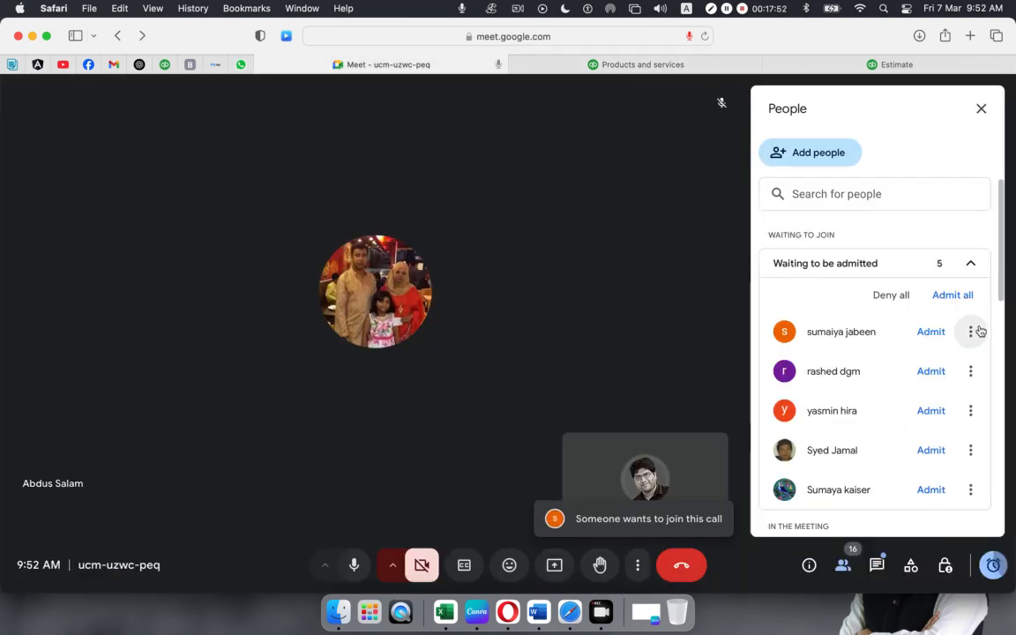
{"action": "left_click", "coordinate": [949, 298]}
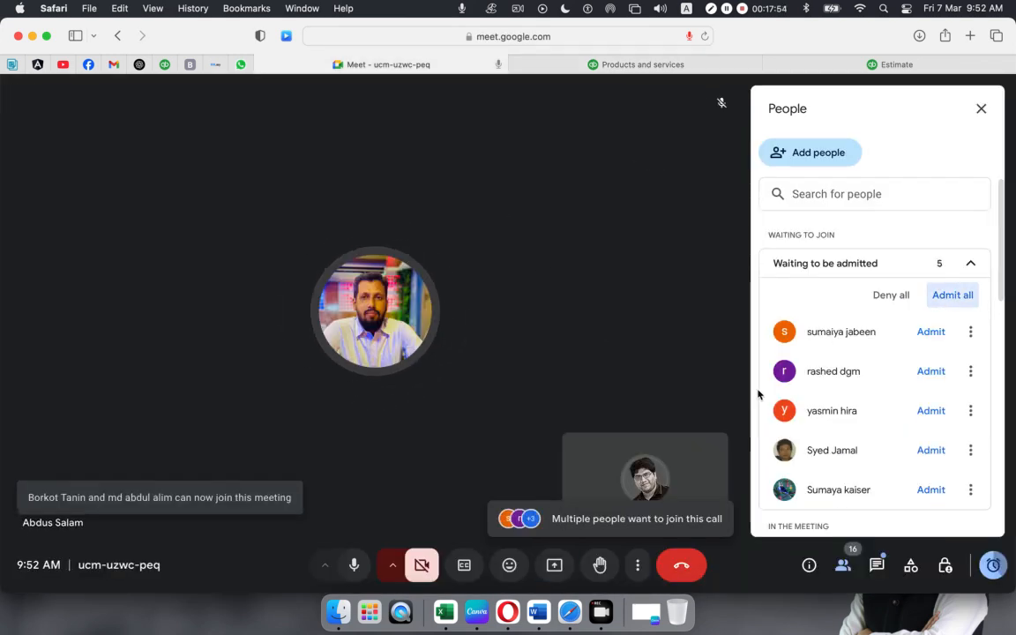
{"action": "left_click", "coordinate": [603, 373]}
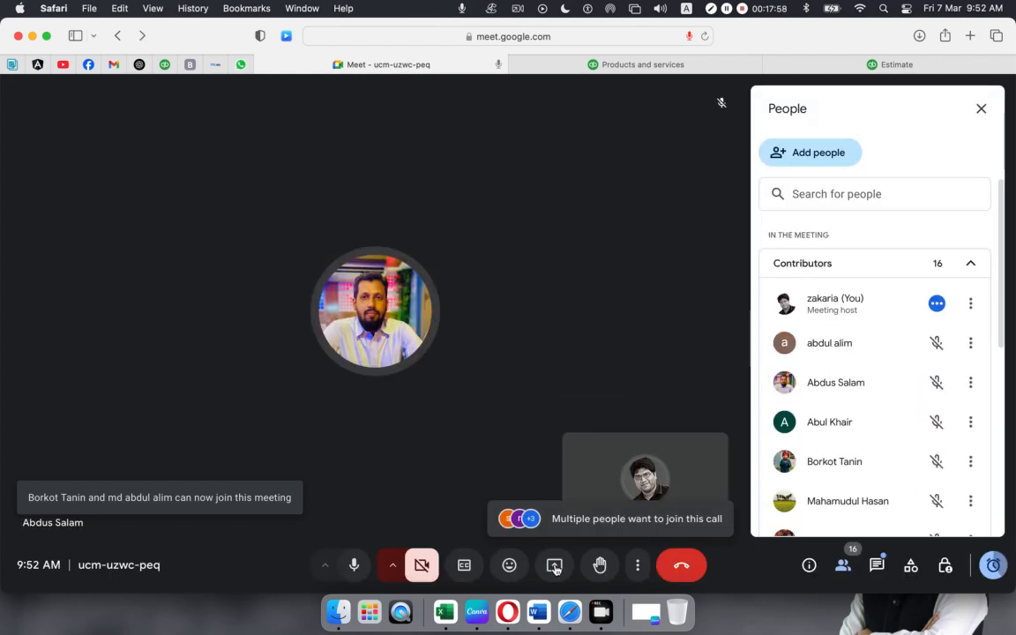
- Present the screen with Safari sharing allowed, then return to the QuickBooks products page
{"action": "left_click", "coordinate": [553, 566]}
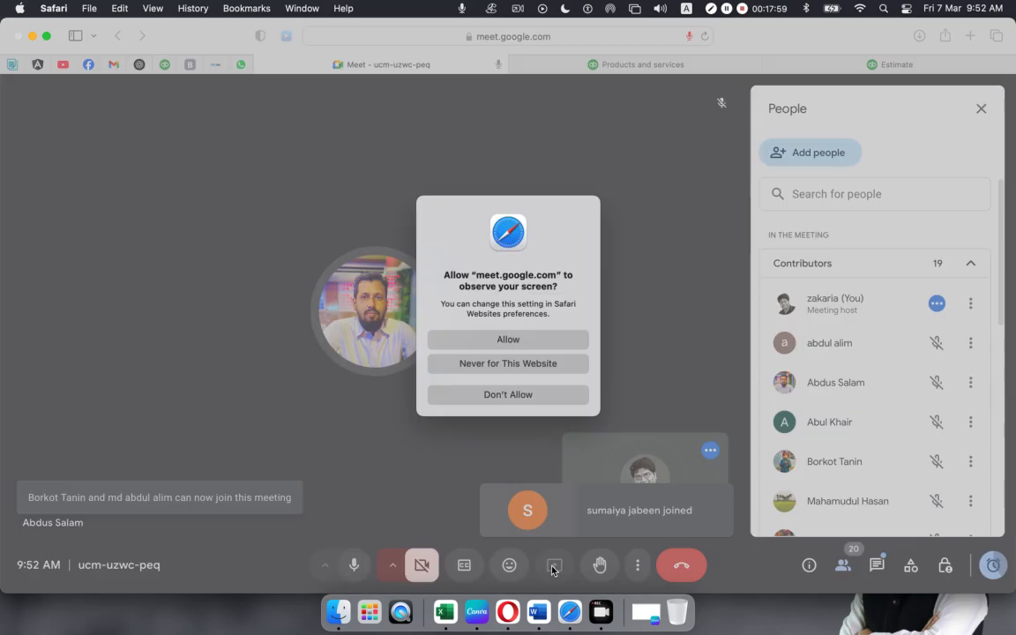
{"action": "left_click", "coordinate": [494, 341]}
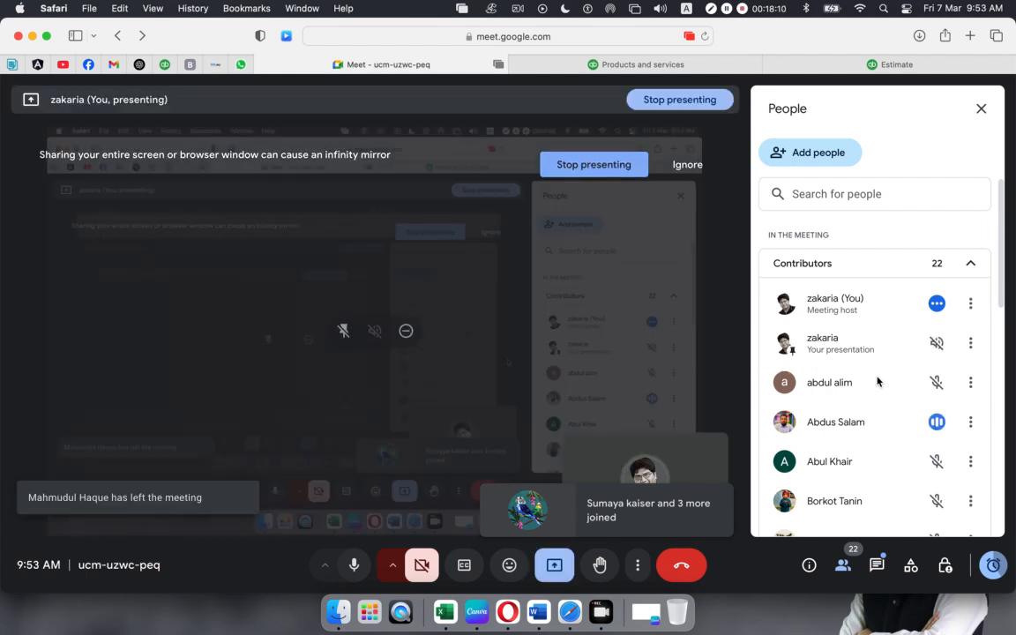
{"action": "scroll", "coordinate": [879, 381], "scroll_direction": "down", "scroll_amount": 5}
{"action": "scroll", "coordinate": [879, 381], "scroll_direction": "up", "scroll_amount": 5}
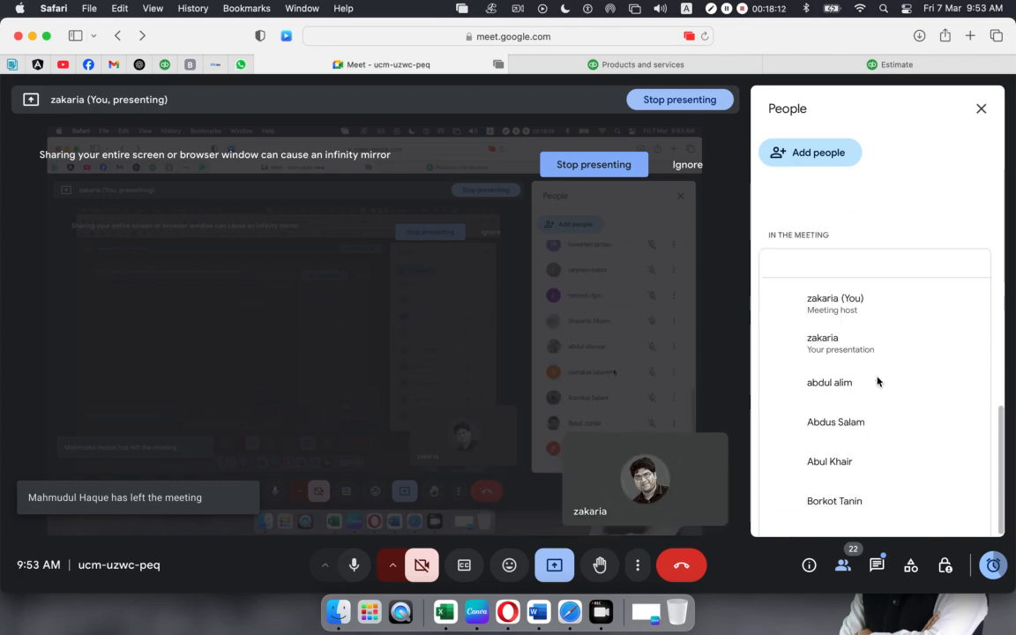
{"action": "left_click", "coordinate": [625, 65]}
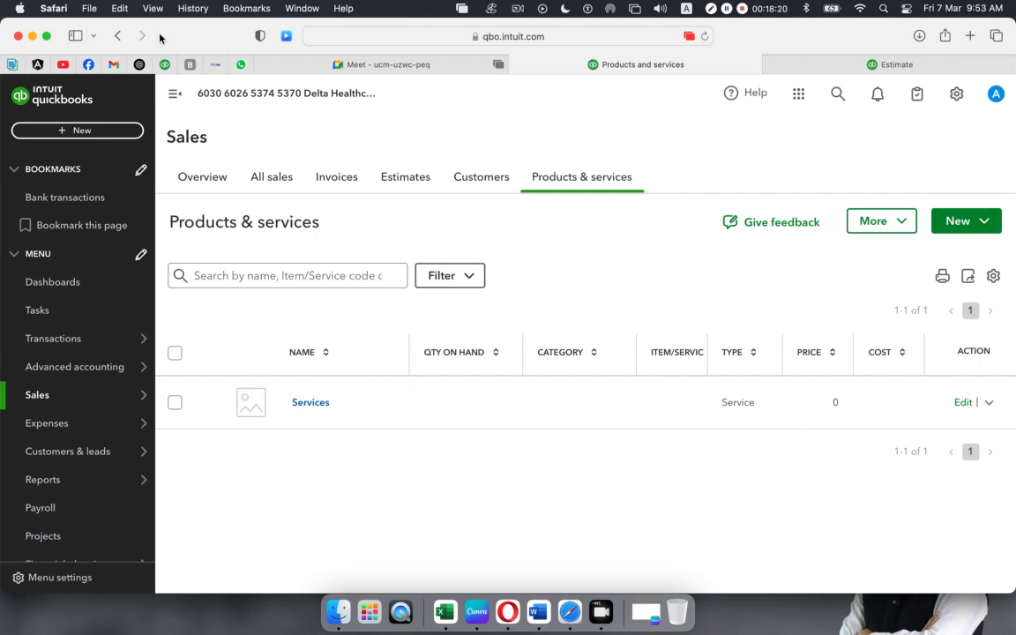
- Choose Batch import from the New menu on Products & services
{"action": "left_click", "coordinate": [989, 225]}
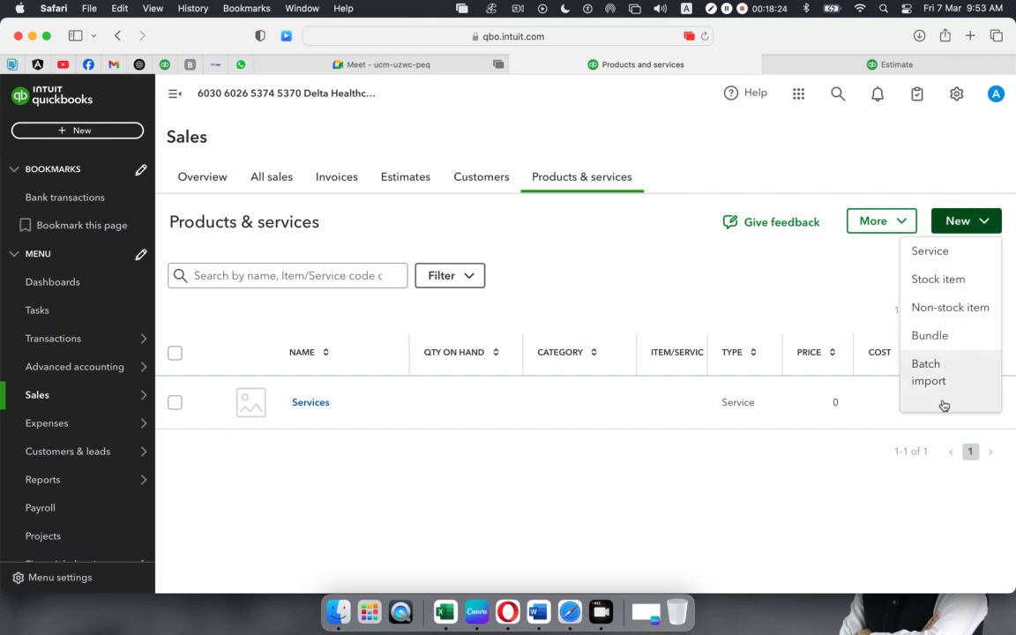
{"action": "left_click", "coordinate": [924, 371]}
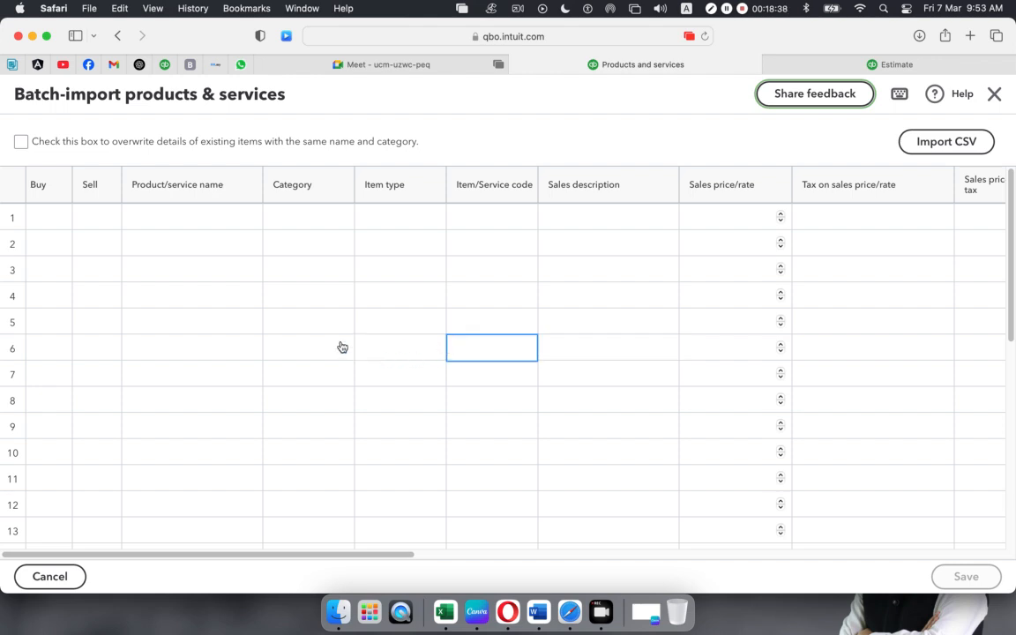
{"action": "left_click", "coordinate": [945, 141]}
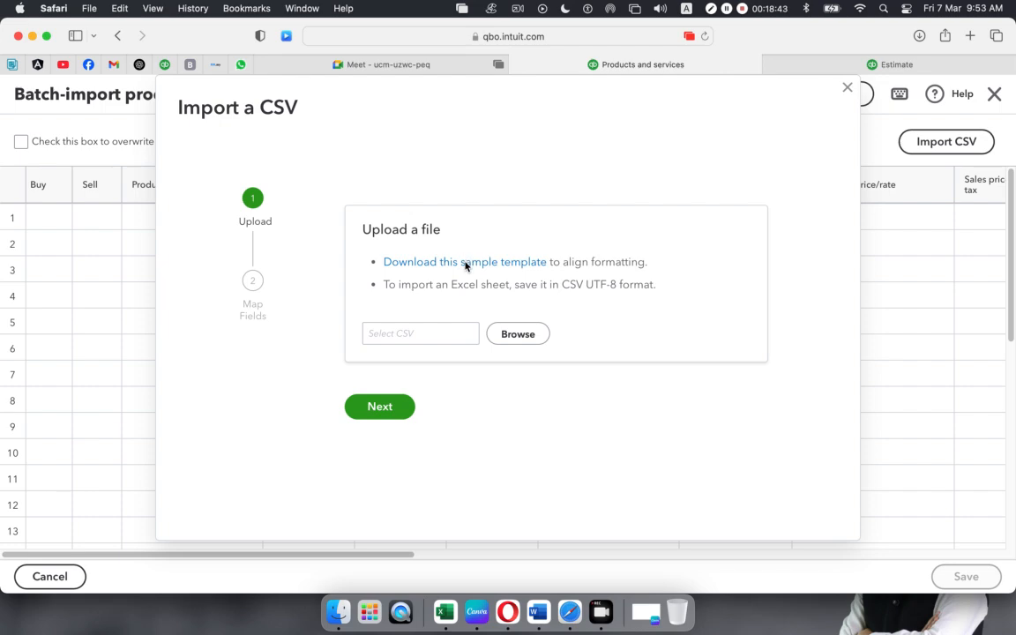
{"action": "left_click", "coordinate": [491, 262]}
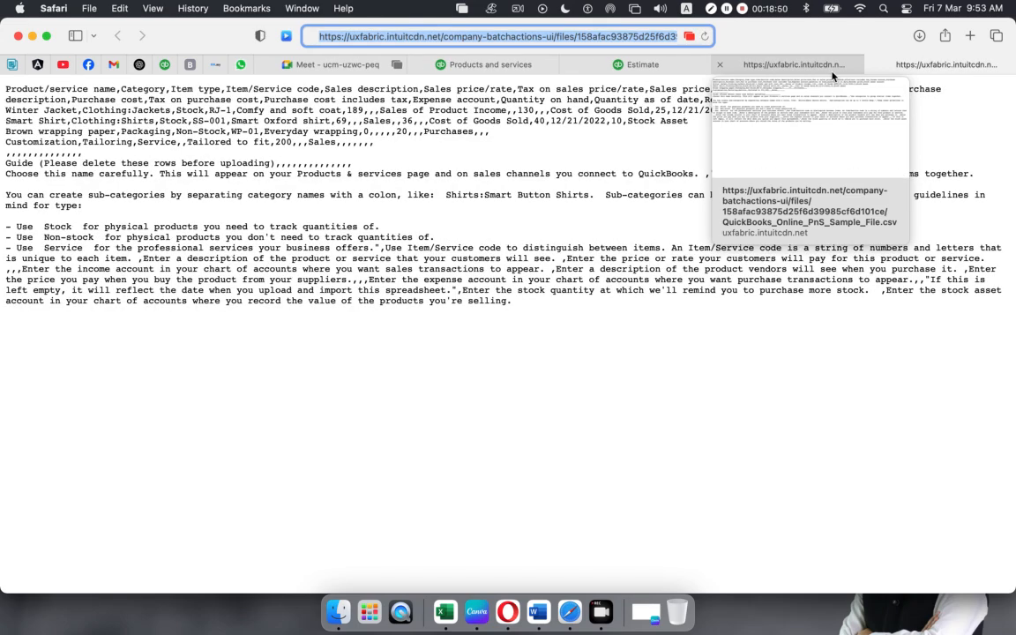
{"action": "left_click", "coordinate": [719, 68]}
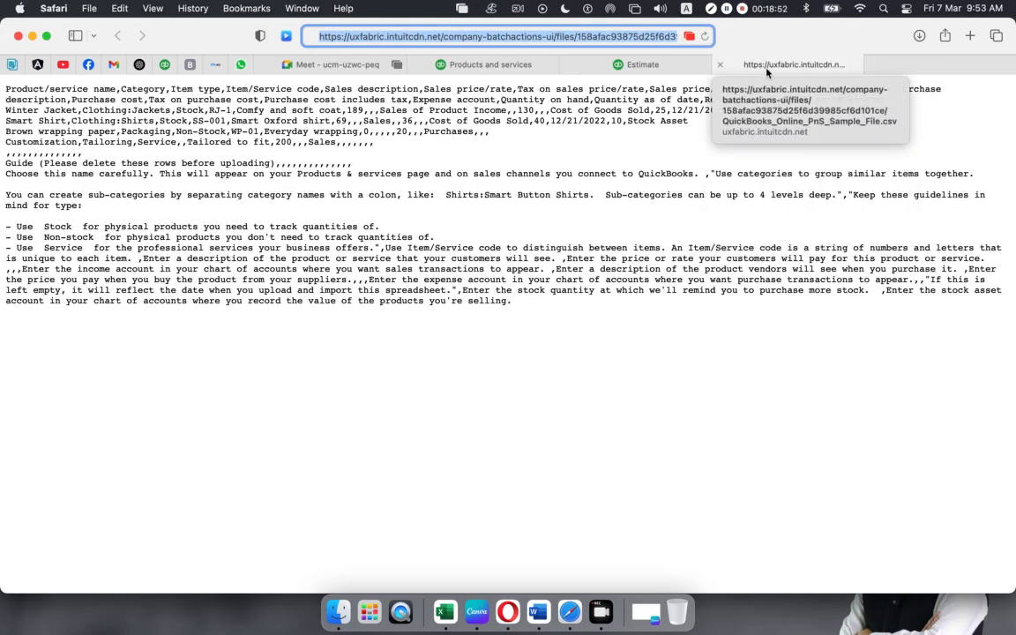
{"action": "left_click", "coordinate": [720, 68]}
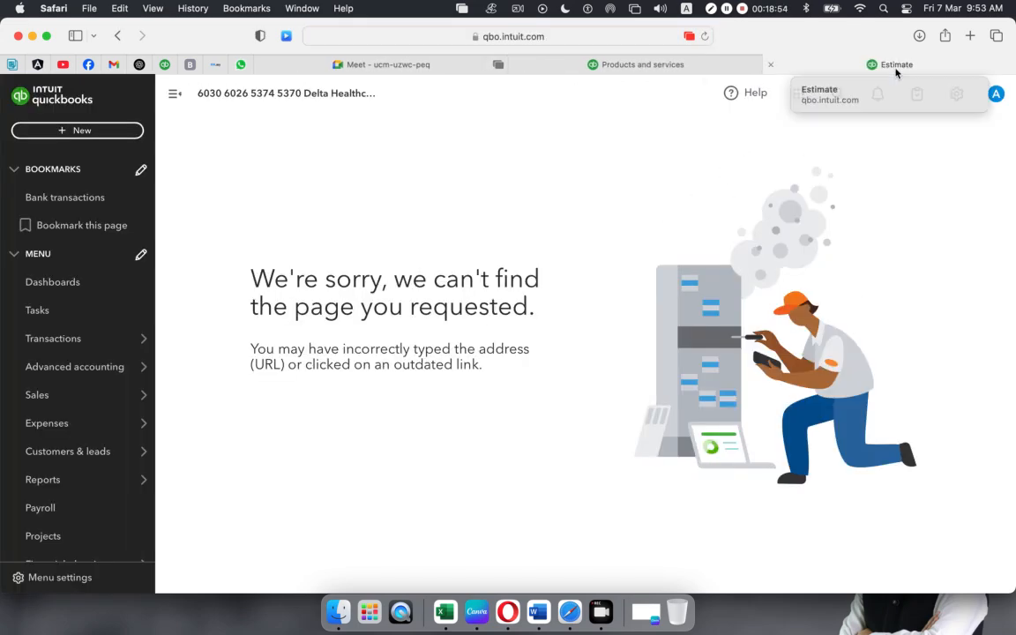
{"action": "left_click", "coordinate": [676, 67]}
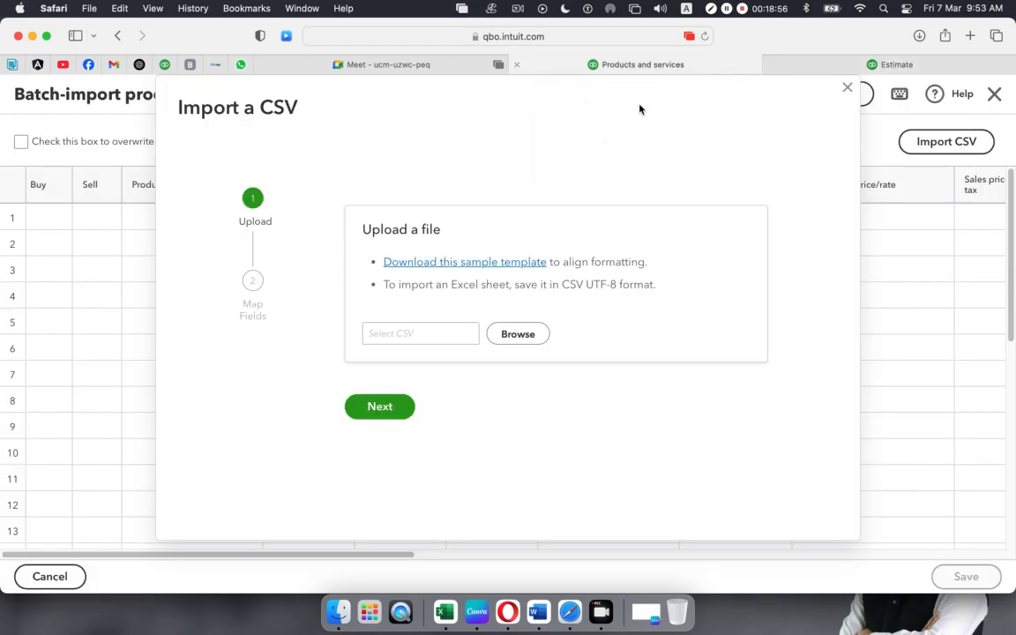
{"action": "left_click", "coordinate": [474, 262]}
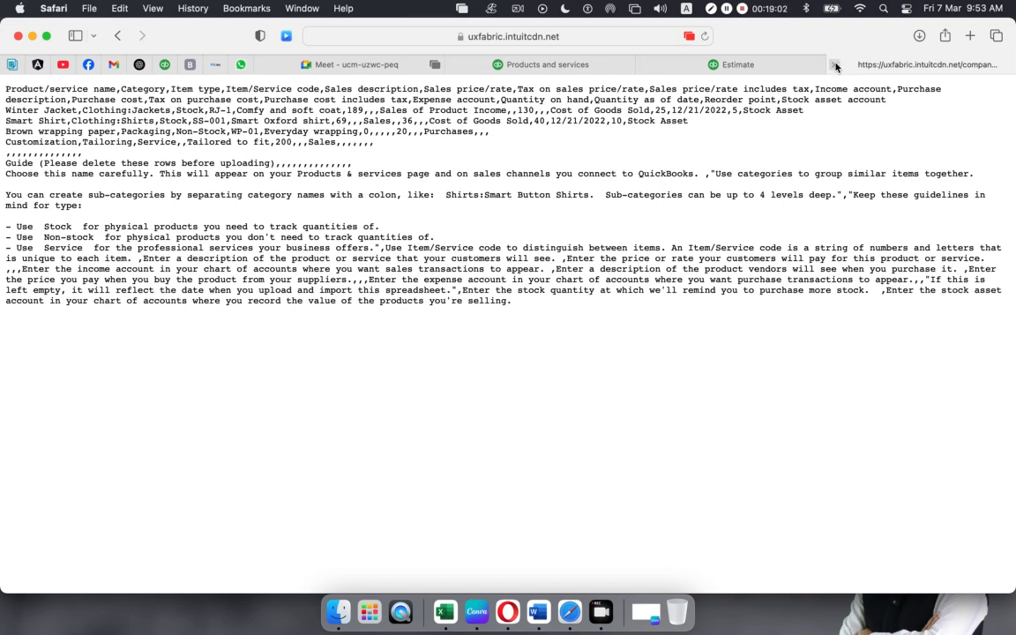
{"action": "left_click", "coordinate": [836, 64]}
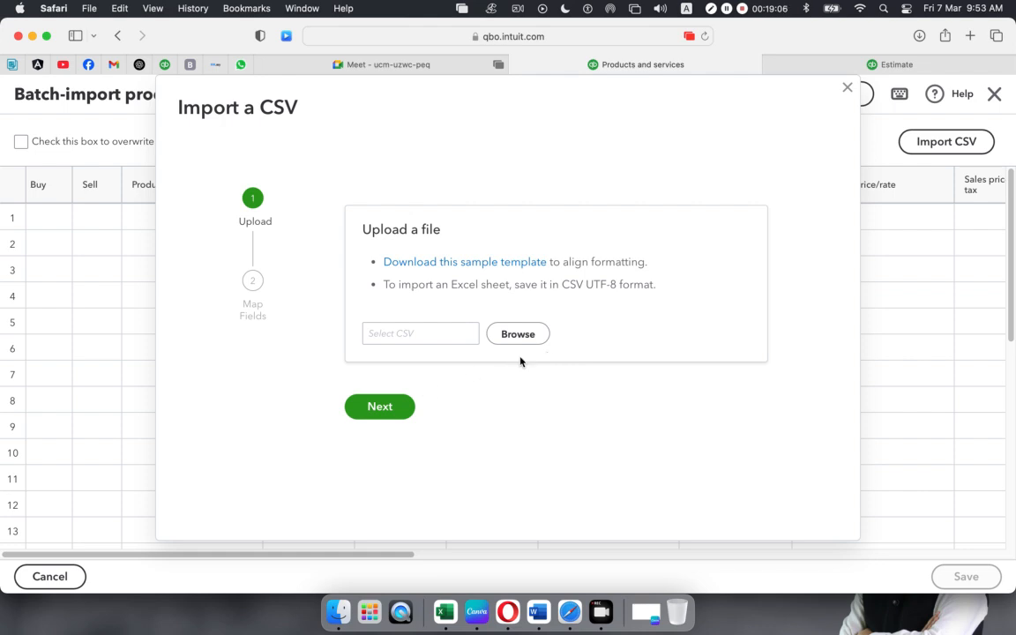
{"action": "left_click", "coordinate": [847, 89]}
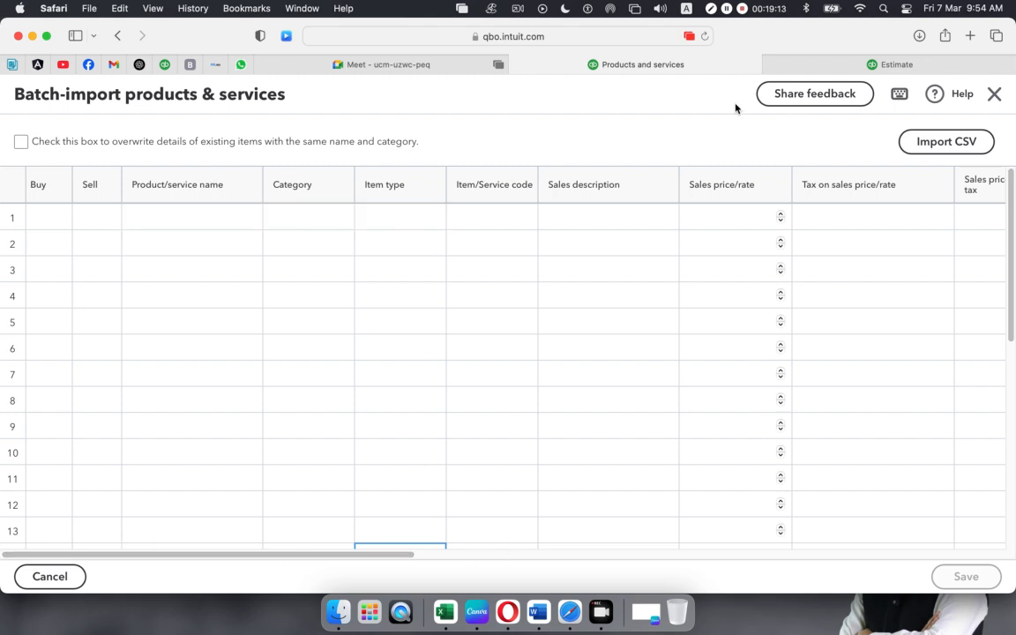
- Open the Delta Healthcare- Products & Service list CSV from Class 02 QB-02 › Assignment Doc
{"action": "left_click", "coordinate": [32, 36]}
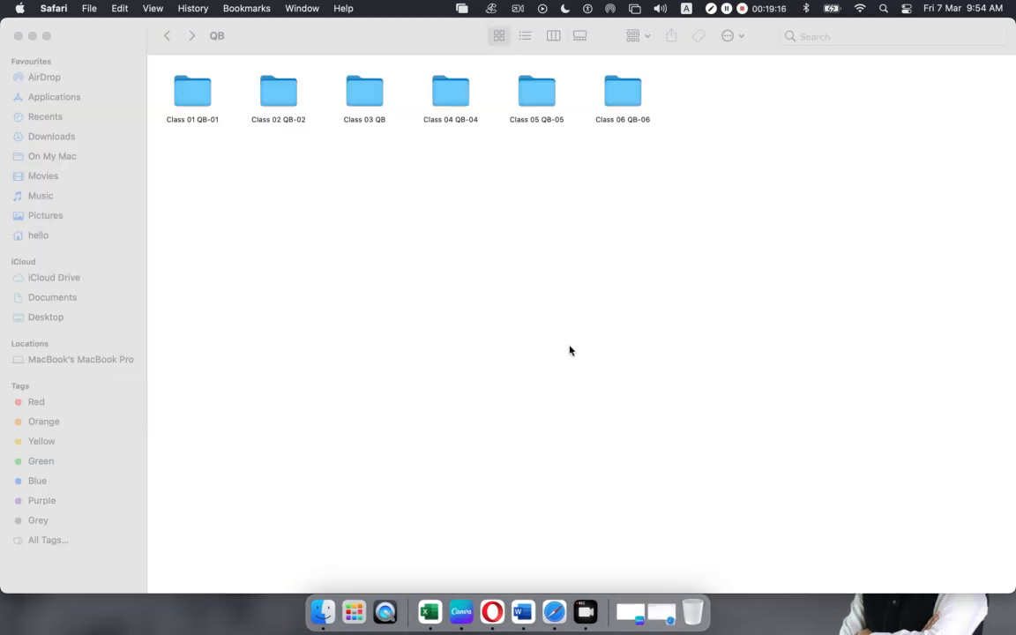
{"action": "double_click", "coordinate": [270, 99]}
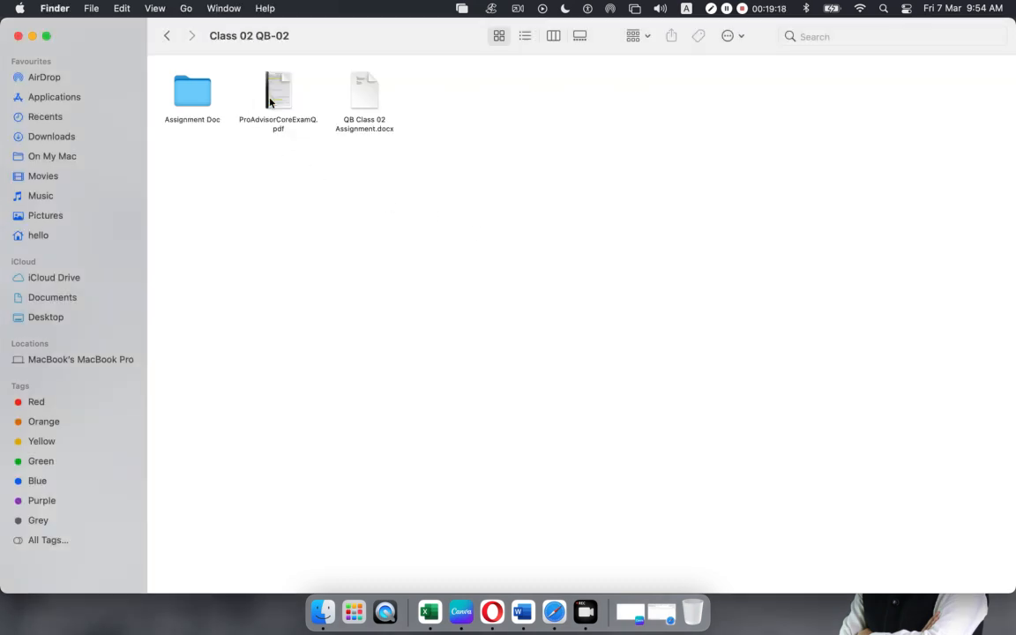
{"action": "double_click", "coordinate": [191, 93]}
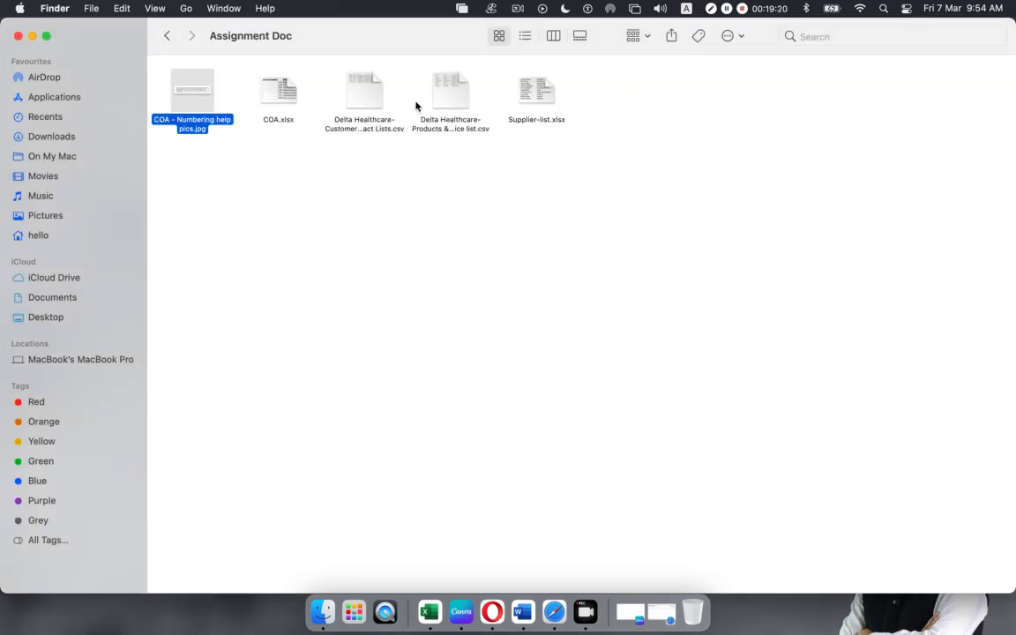
{"action": "double_click", "coordinate": [456, 91]}
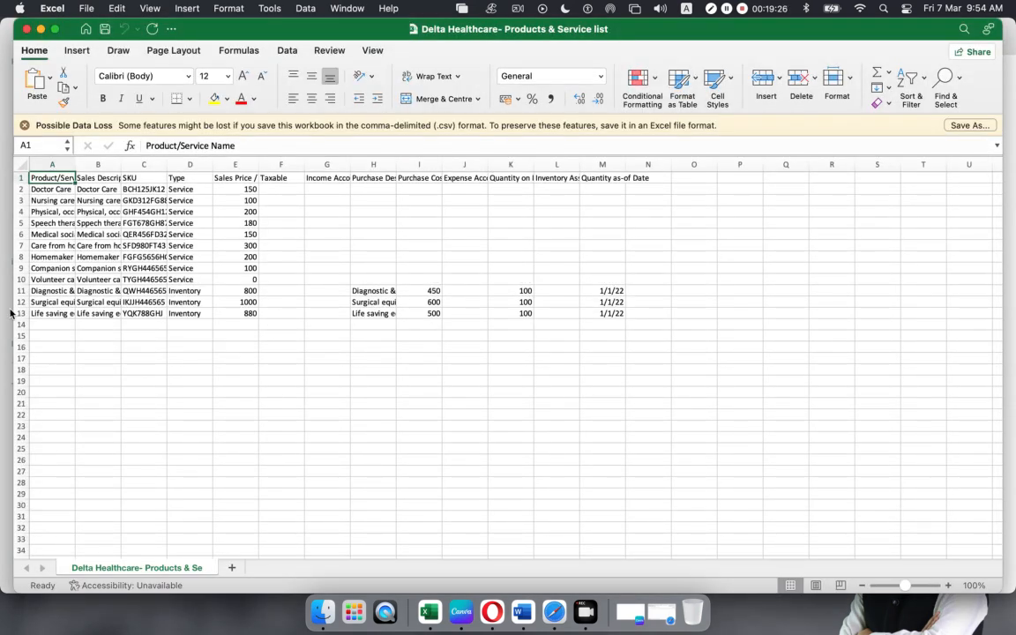
- Copy 'Diagnostic & Testing Equipment' from Excel into row 1's name cell in the import grid
{"action": "double_click", "coordinate": [73, 156]}
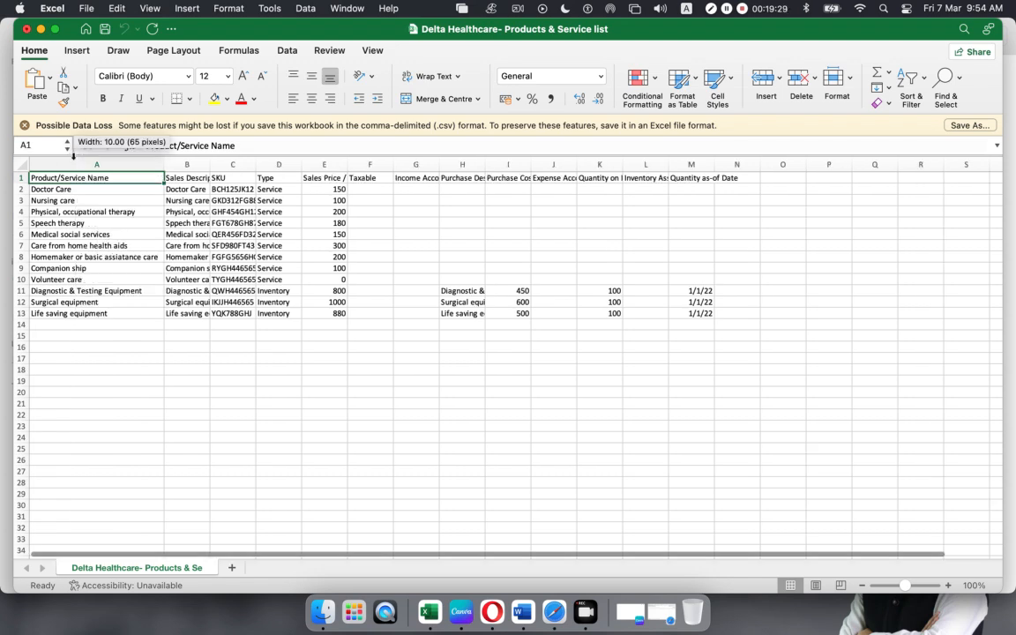
{"action": "left_click", "coordinate": [79, 288]}
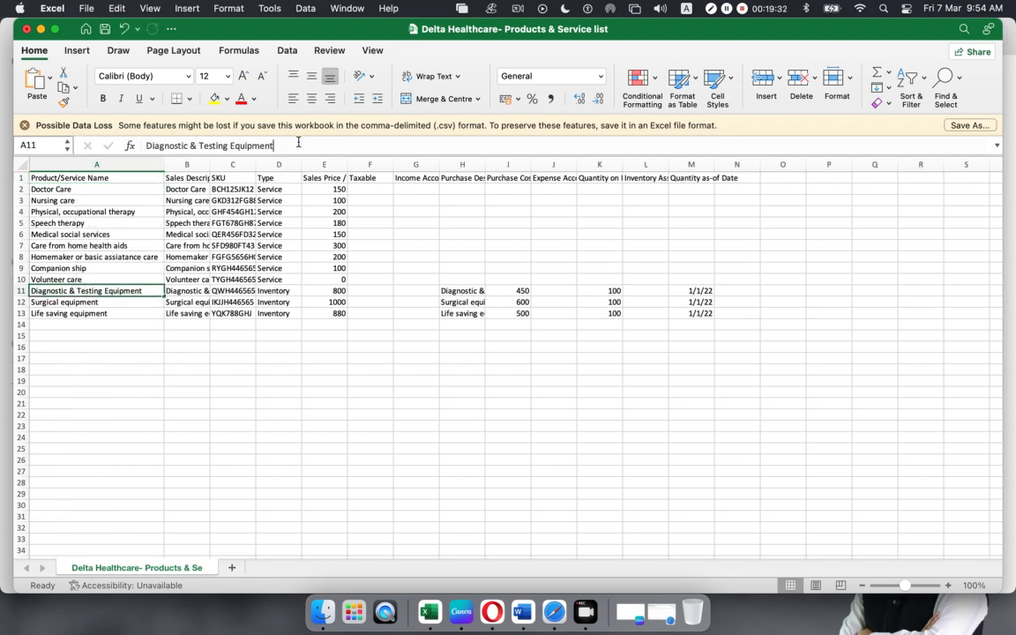
{"action": "left_click_drag", "start_coordinate": [314, 141], "coordinate": [84, 146]}
{"action": "key", "text": "super+c"}
{"action": "key", "text": "super+Tab"}
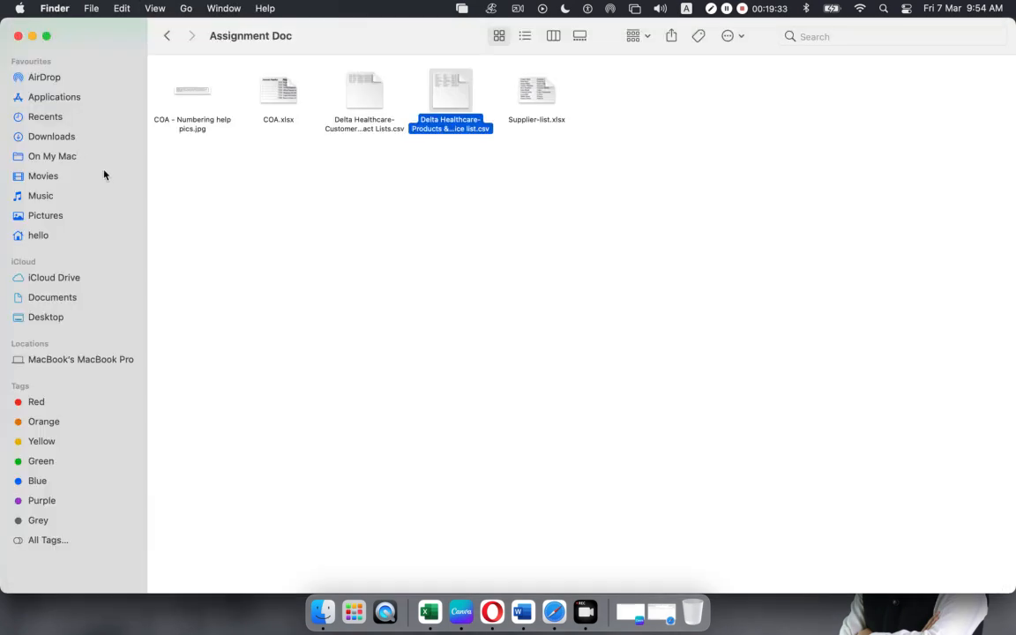
{"action": "key", "text": "super+Tab"}
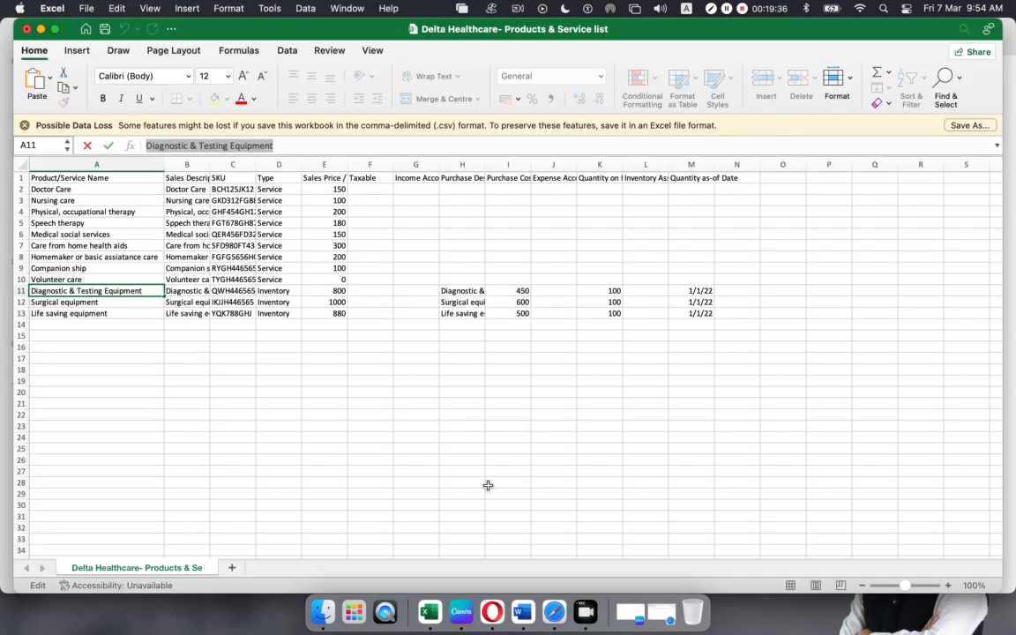
{"action": "left_click", "coordinate": [554, 609]}
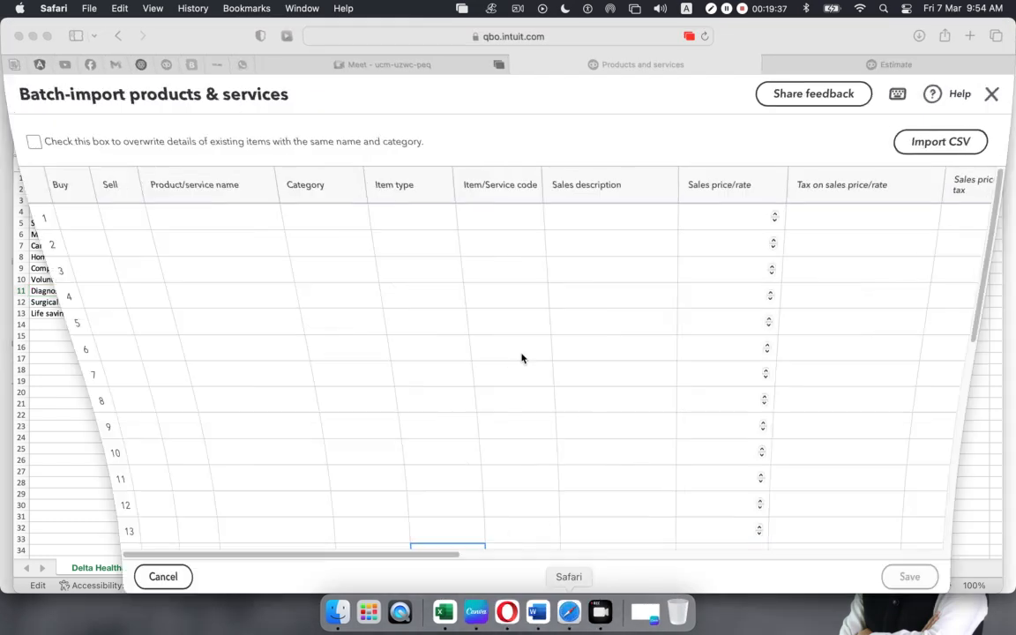
{"action": "left_click", "coordinate": [174, 221]}
{"action": "left_click", "coordinate": [174, 221]}
{"action": "key", "text": "super+v"}
{"action": "left_click", "coordinate": [150, 273]}
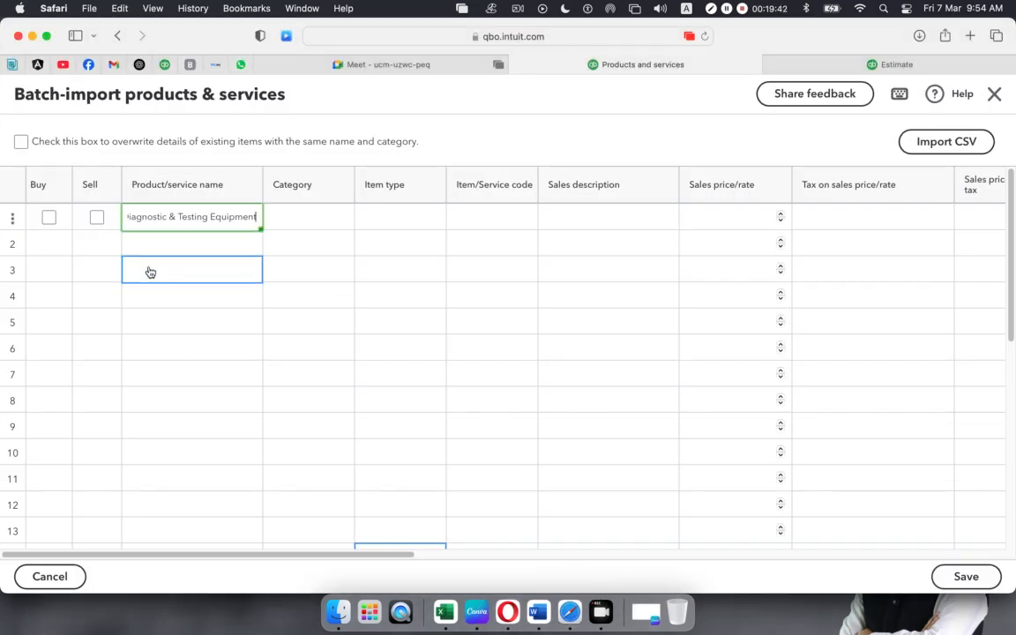
- Tick Buy and Sell for the first import row
{"action": "left_click", "coordinate": [301, 237]}
{"action": "left_click", "coordinate": [50, 220]}
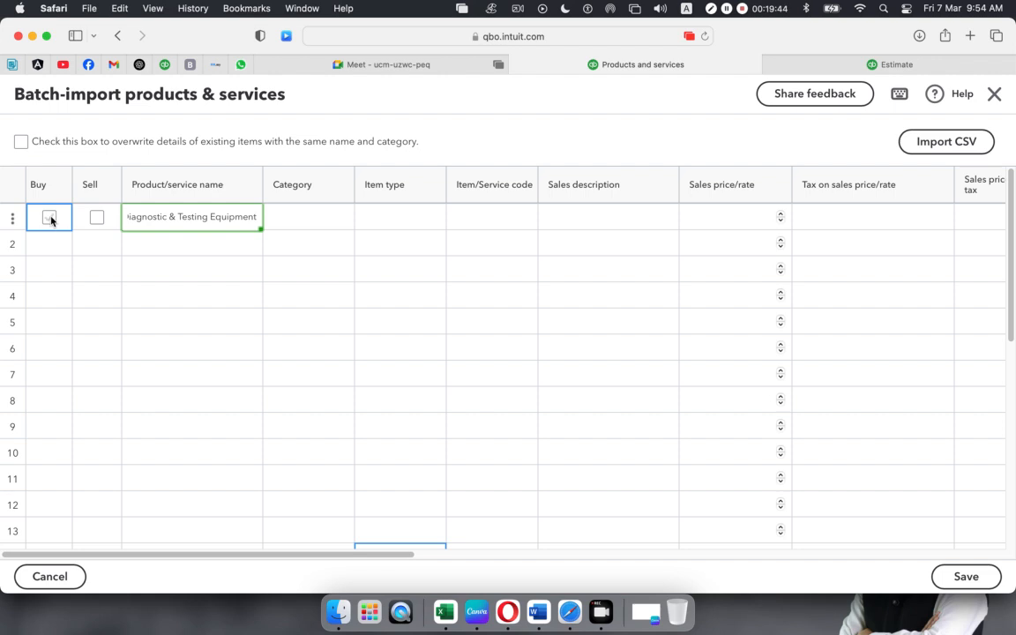
{"action": "left_click", "coordinate": [95, 219]}
{"action": "left_click", "coordinate": [246, 226]}
- Auto-fit Excel's column B to its descriptions, then return to the QuickBooks grid
{"action": "key", "text": "super+Tab"}
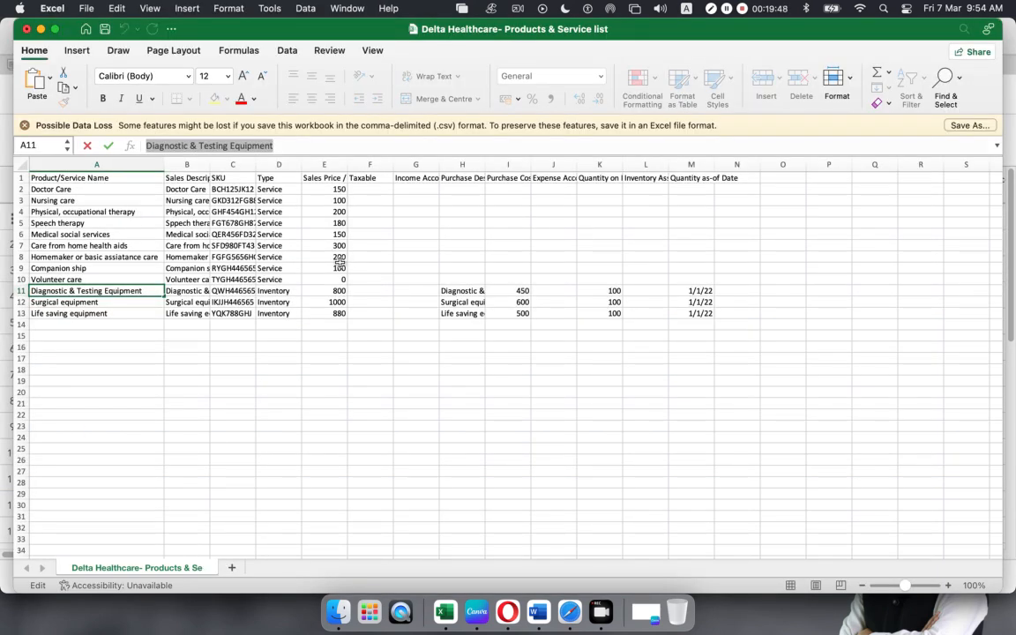
{"action": "left_click", "coordinate": [211, 165]}
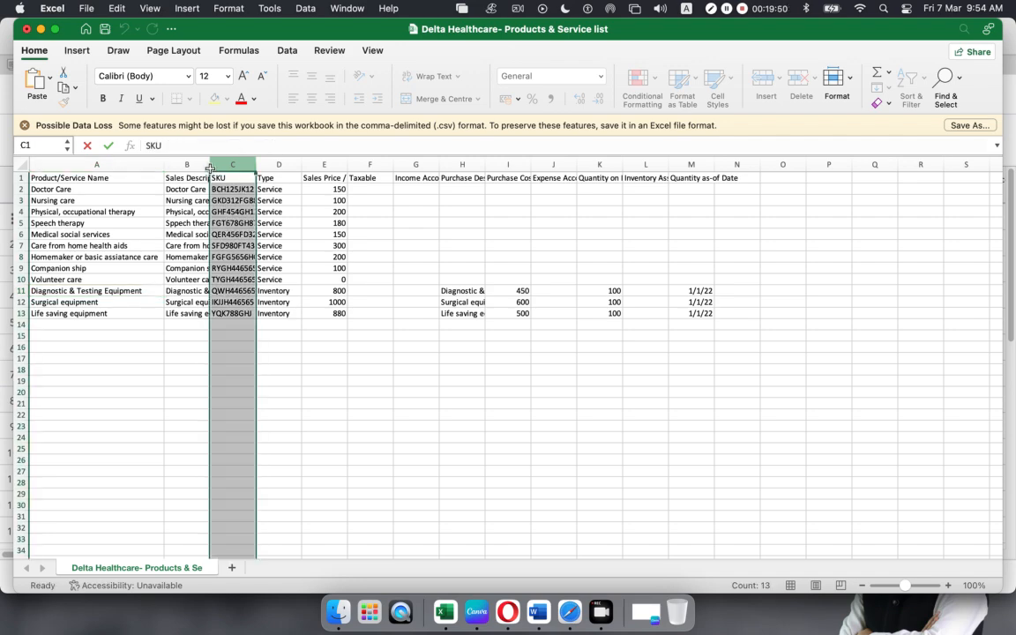
{"action": "double_click", "coordinate": [210, 165]}
{"action": "scroll", "coordinate": [176, 261], "scroll_direction": "down", "scroll_amount": 5}
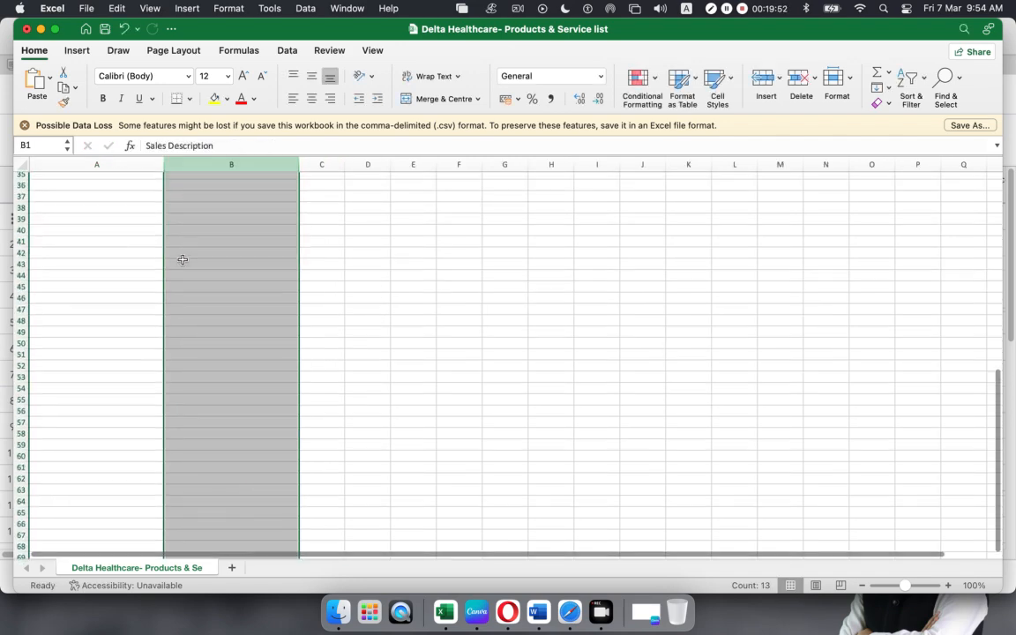
{"action": "scroll", "coordinate": [182, 262], "scroll_direction": "up", "scroll_amount": 5}
{"action": "left_click", "coordinate": [412, 368]}
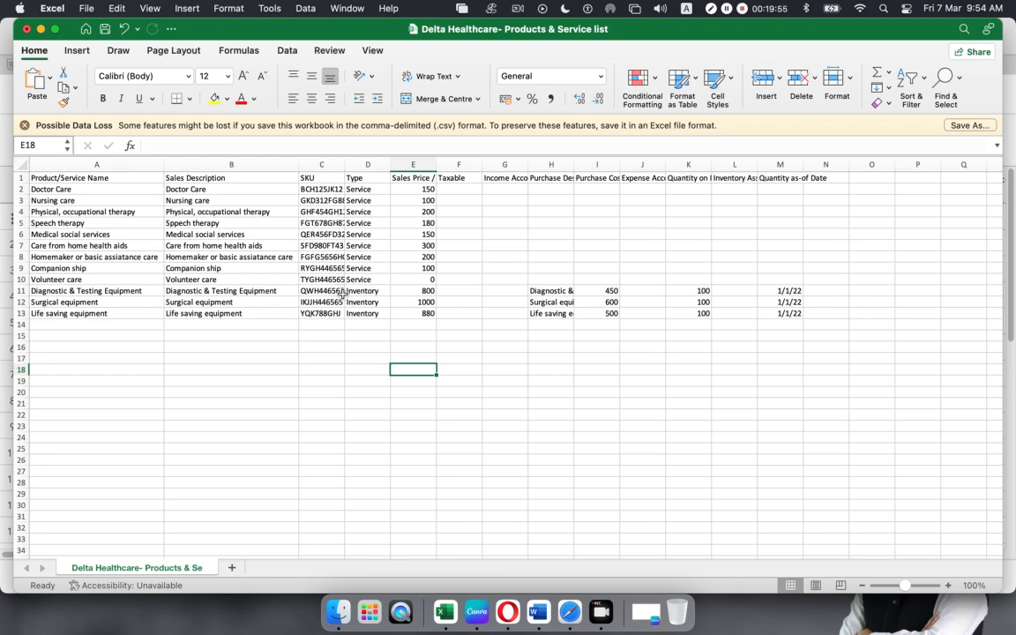
{"action": "key", "text": "super+Tab"}
- Set row 1's category to Inventory and its item type to Stock
{"action": "left_click", "coordinate": [334, 217]}
{"action": "type", "text": "Inventory"}
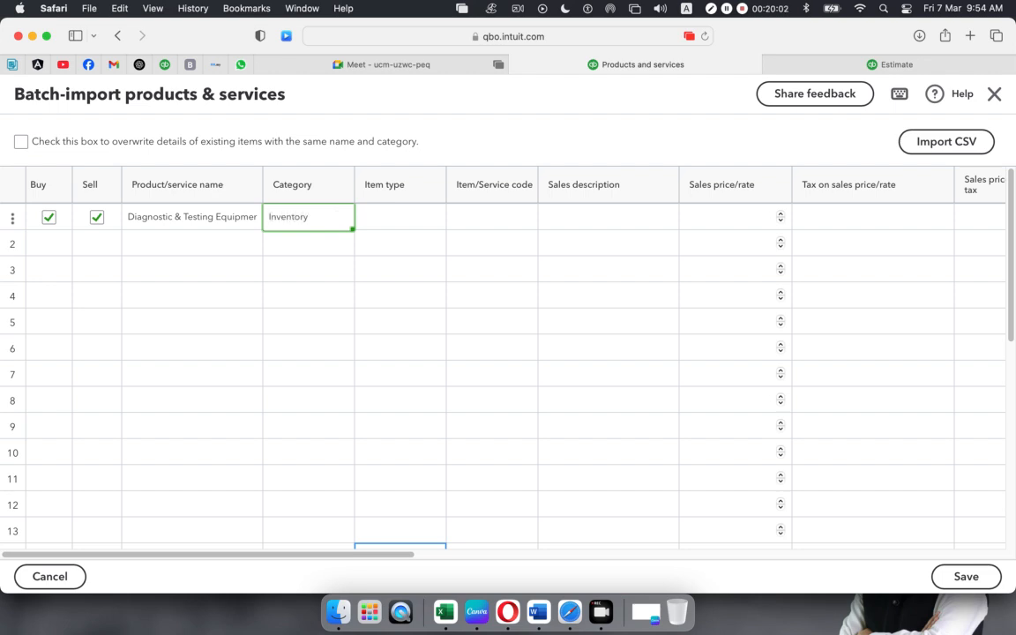
{"action": "left_click", "coordinate": [395, 215]}
{"action": "left_click", "coordinate": [425, 217]}
{"action": "left_click", "coordinate": [404, 251]}
{"action": "left_click", "coordinate": [509, 213]}
{"action": "left_click", "coordinate": [511, 214]}
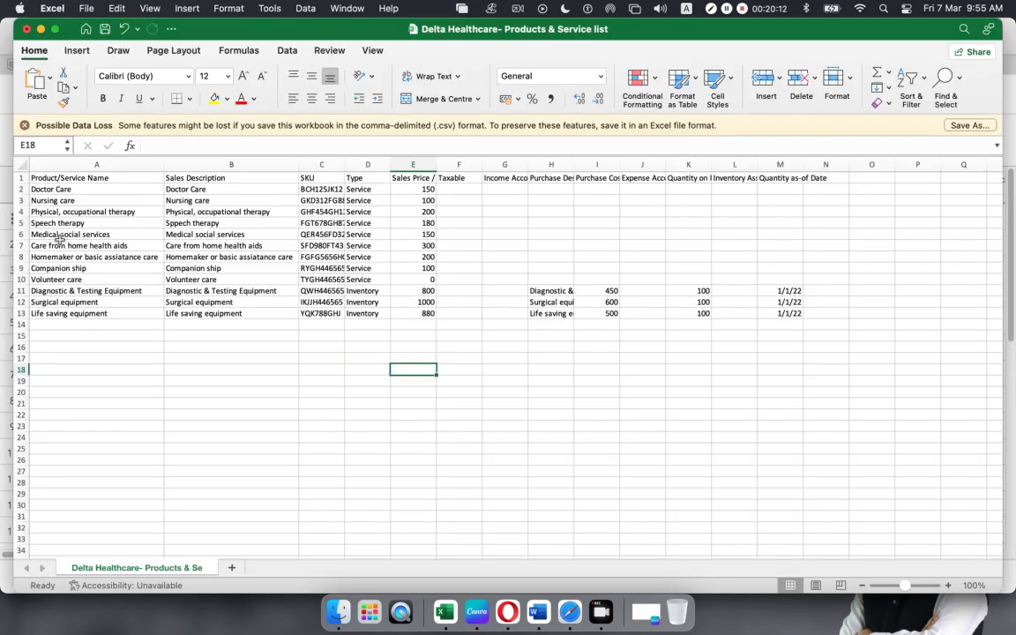
{"action": "key", "text": "super+Tab"}
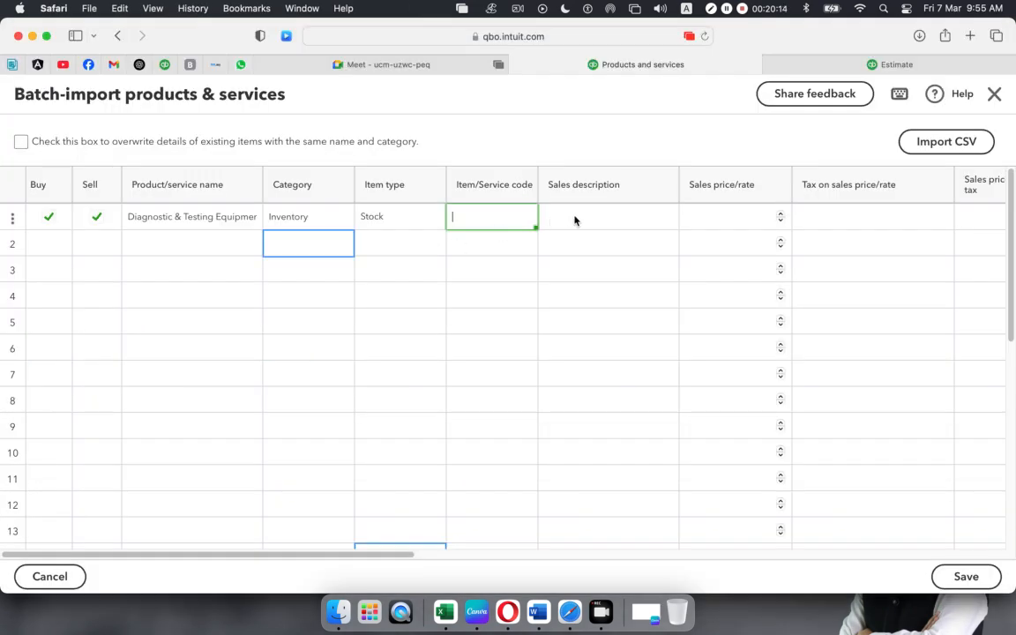
- Copy 'Diagnostic & Testing Equipment' from Excel into row 1's sales description
{"action": "left_click", "coordinate": [631, 220]}
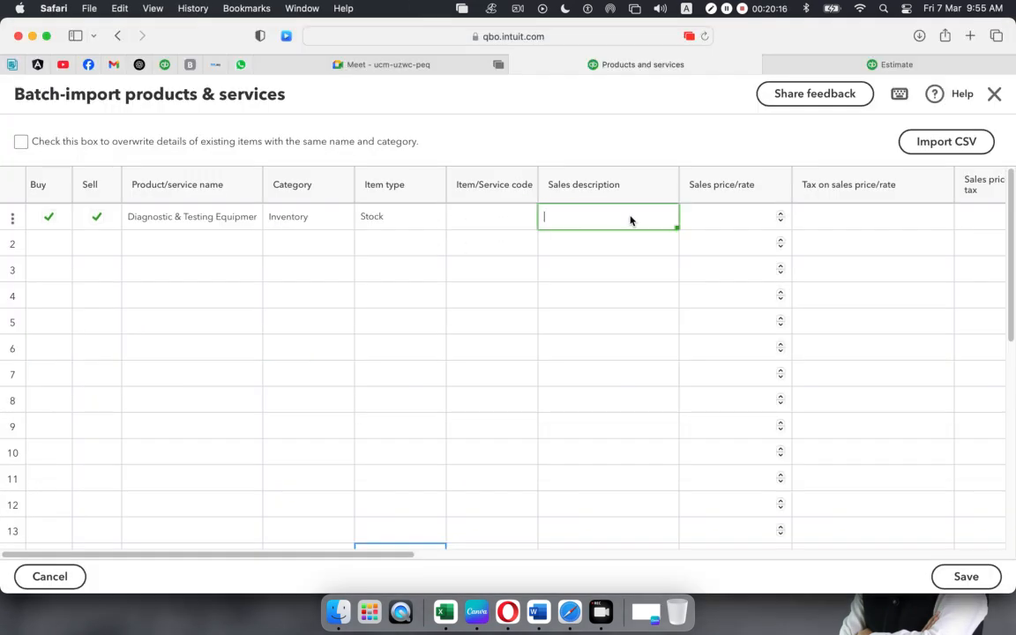
{"action": "left_click", "coordinate": [182, 218]}
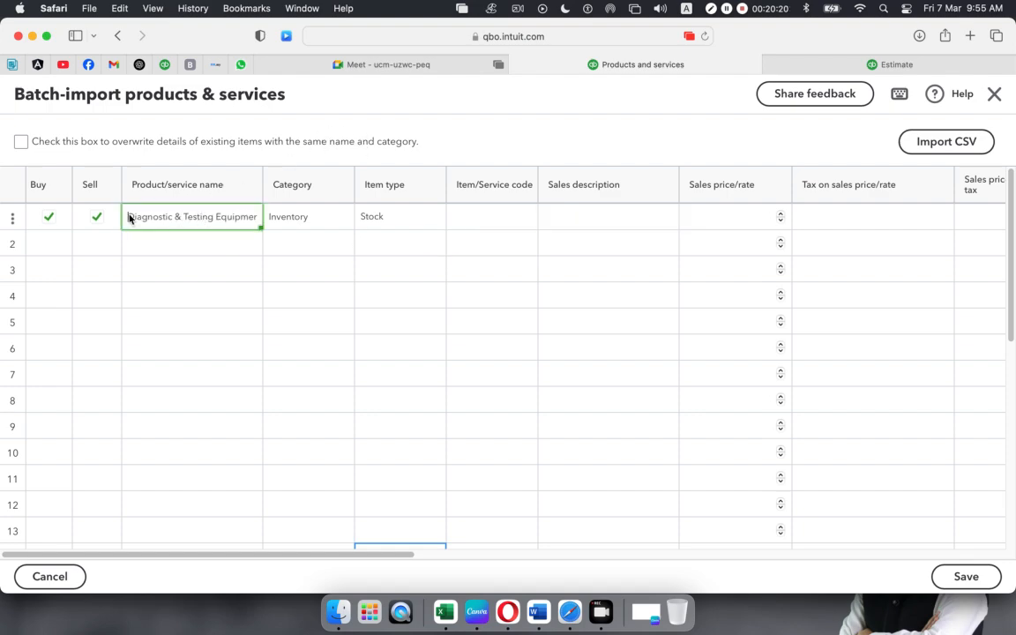
{"action": "key", "text": "super+Tab"}
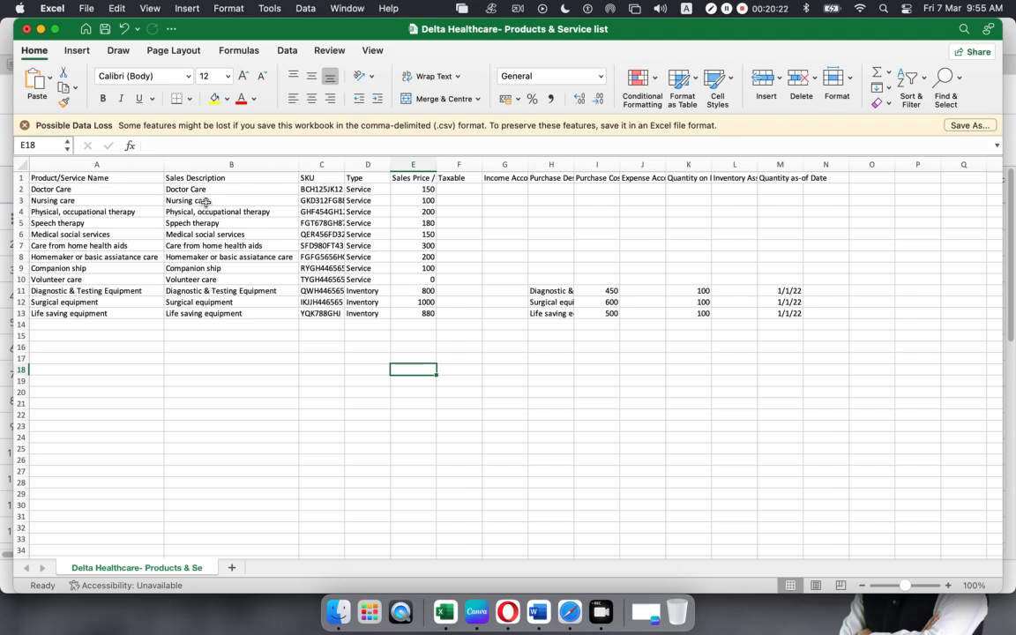
{"action": "left_click", "coordinate": [173, 291]}
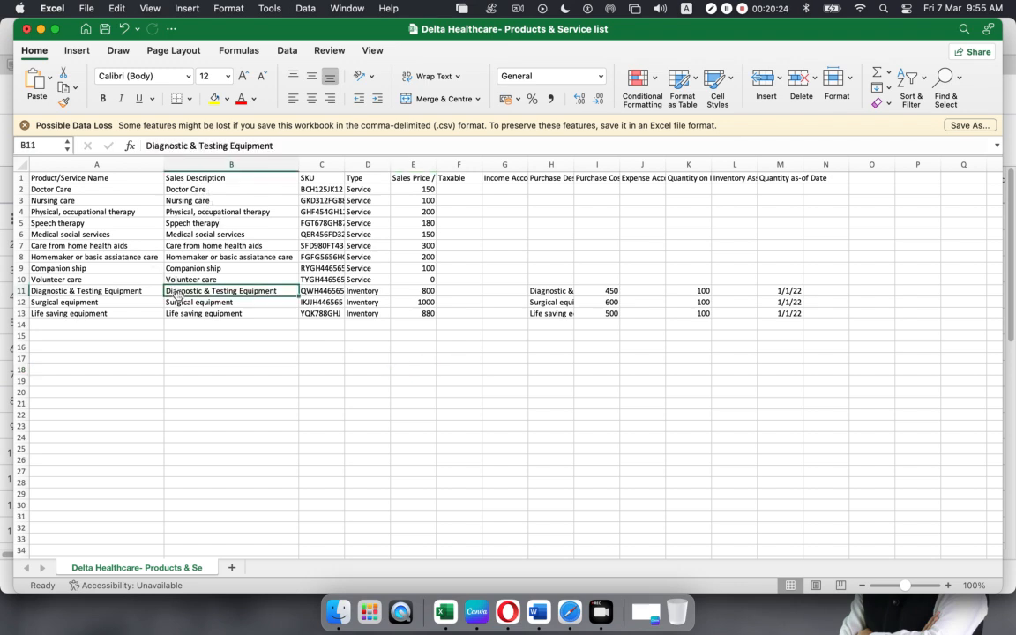
{"action": "left_click_drag", "start_coordinate": [283, 145], "coordinate": [14, 147]}
{"action": "key", "text": "super+c"}
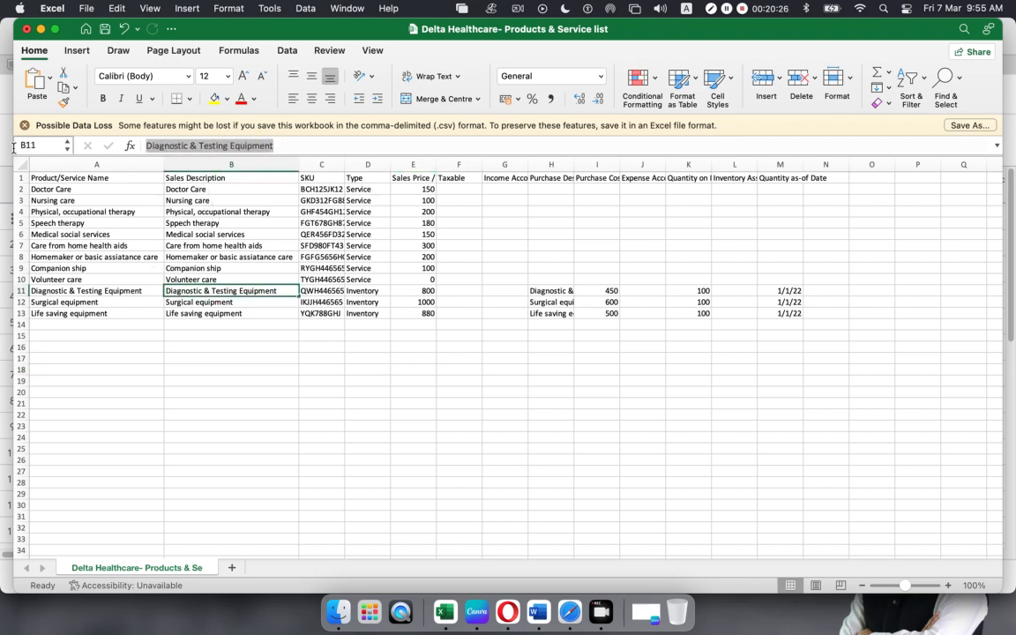
{"action": "key", "text": "super+Tab"}
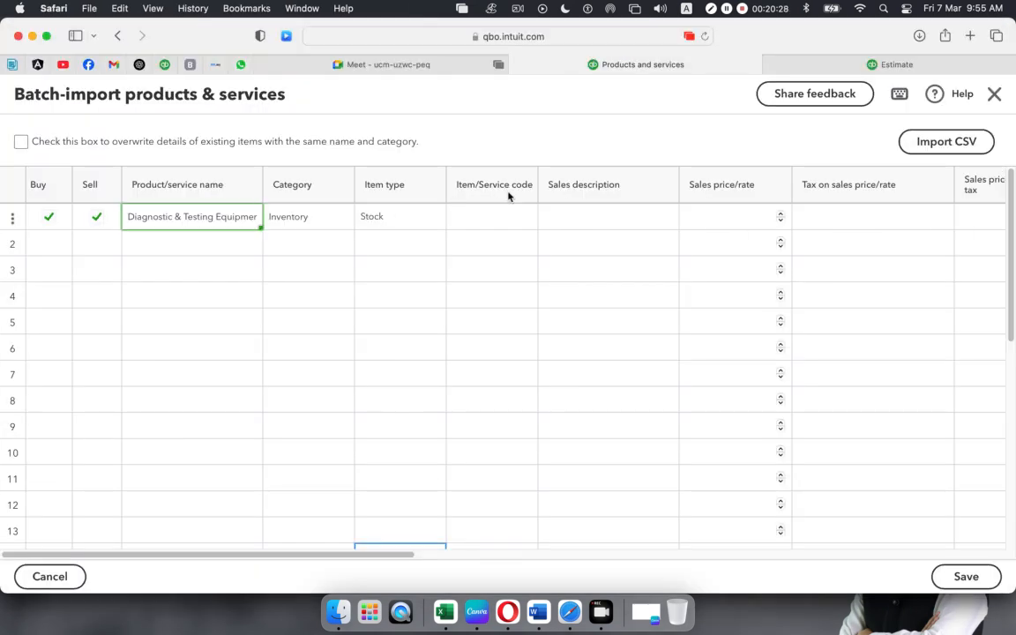
{"action": "left_click", "coordinate": [488, 217]}
{"action": "left_click", "coordinate": [587, 222]}
{"action": "left_click", "coordinate": [588, 221]}
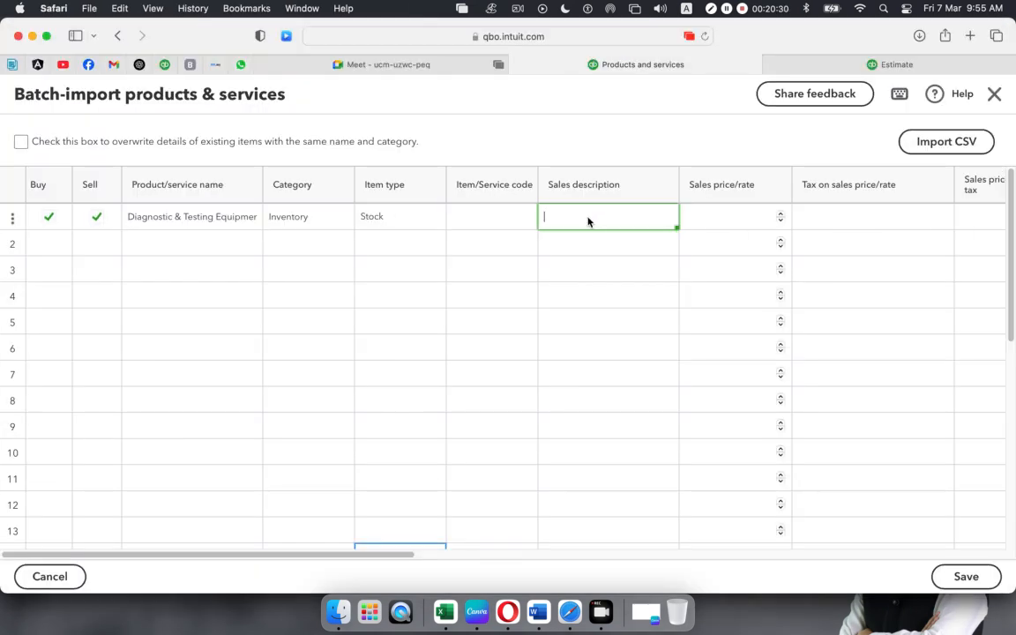
{"action": "key", "text": "super+v"}
- Give row 1 a sales price of 800 and Sales as the income account
{"action": "left_click", "coordinate": [741, 217]}
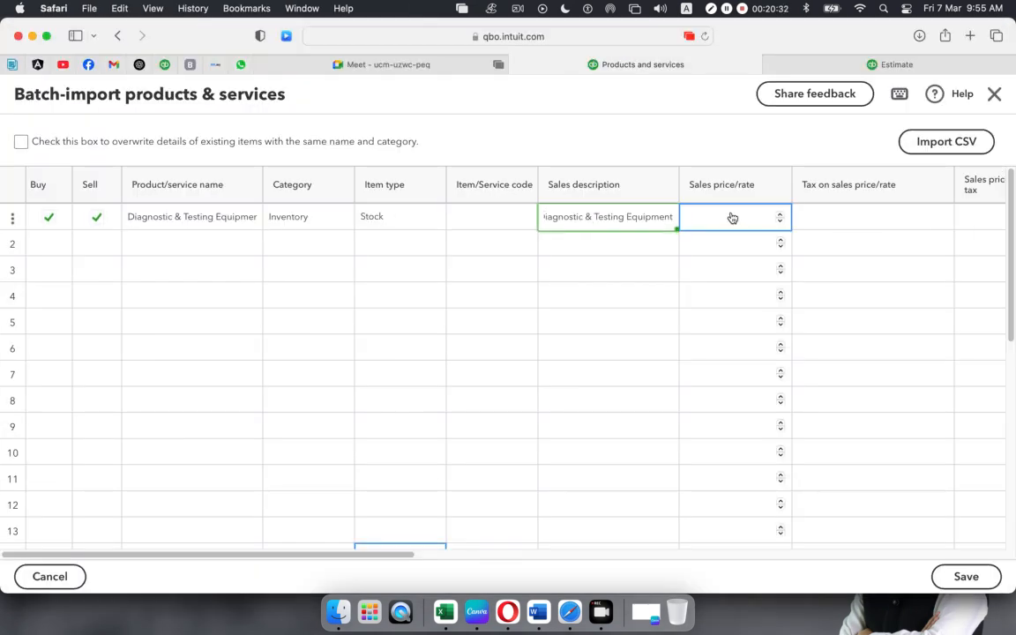
{"action": "key", "text": "super+Tab"}
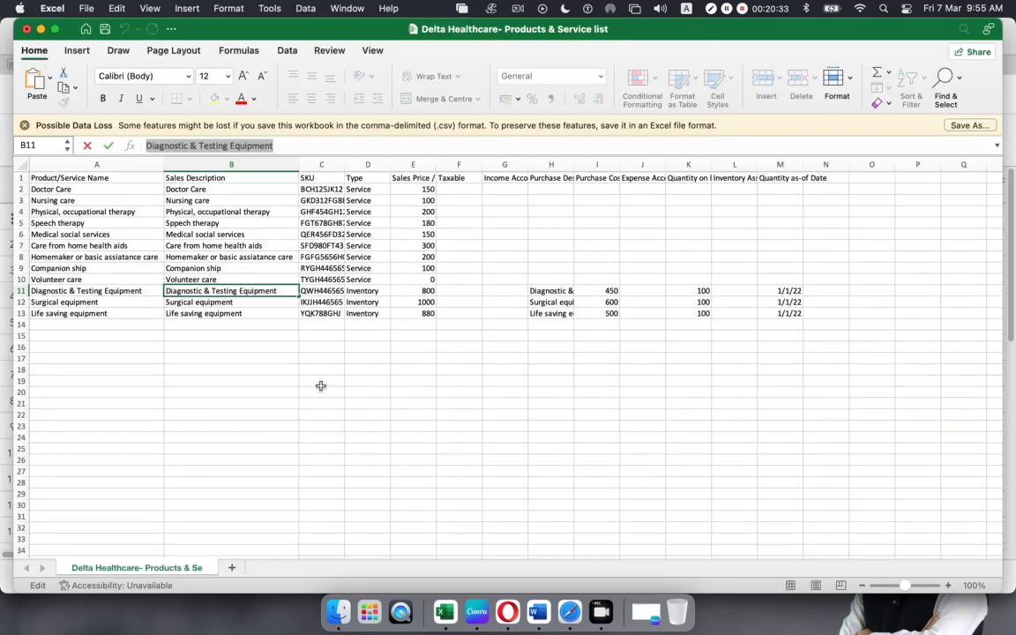
{"action": "left_click", "coordinate": [420, 291]}
{"action": "left_click_drag", "start_coordinate": [177, 145], "coordinate": [29, 144]}
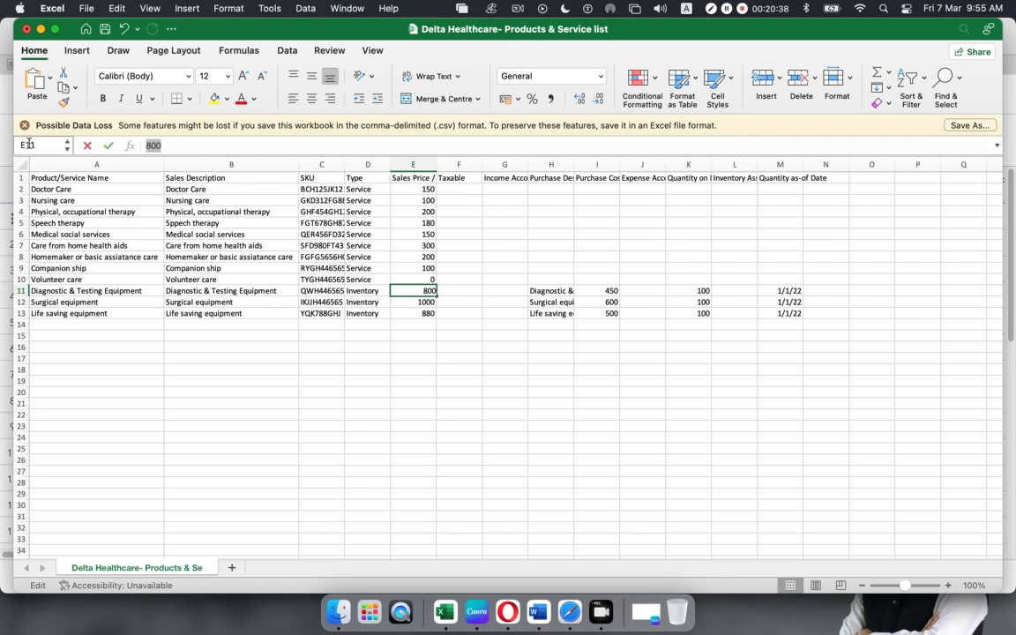
{"action": "key", "text": "super+Tab"}
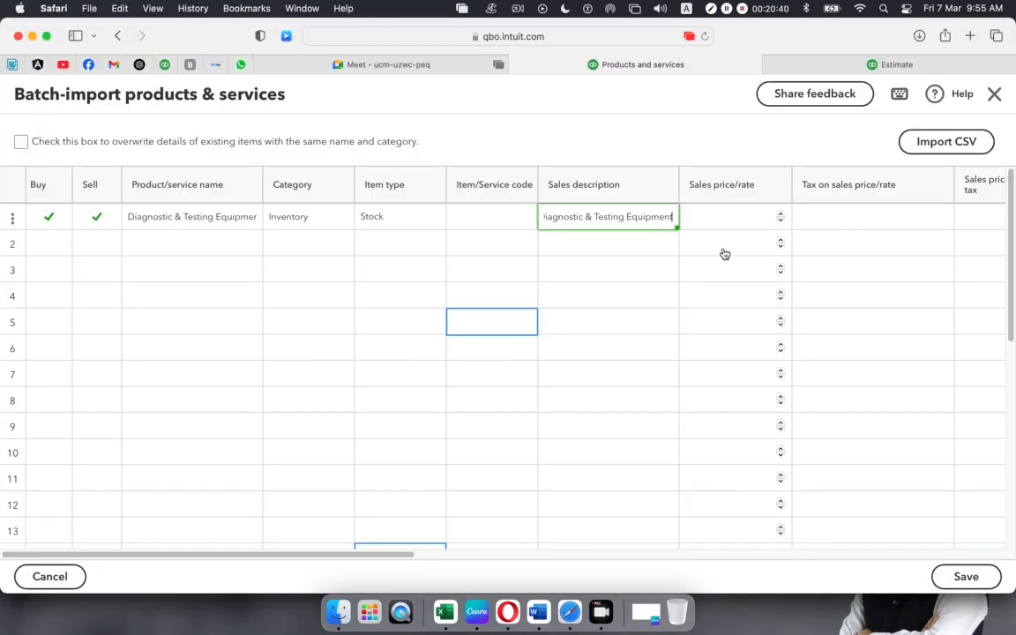
{"action": "left_click", "coordinate": [721, 218]}
{"action": "type", "text": "800"}
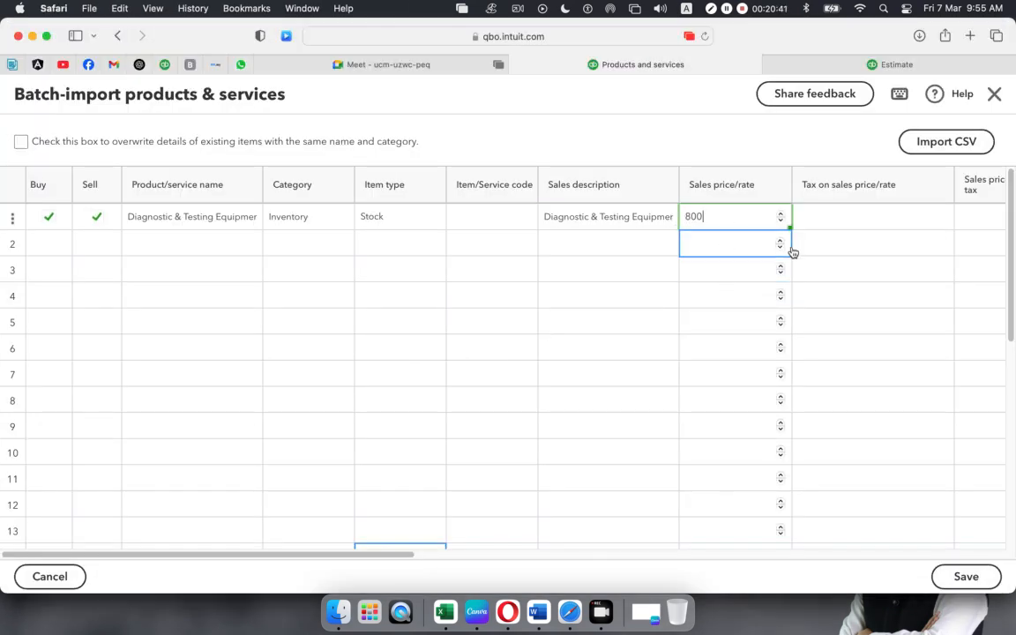
{"action": "left_click", "coordinate": [852, 219]}
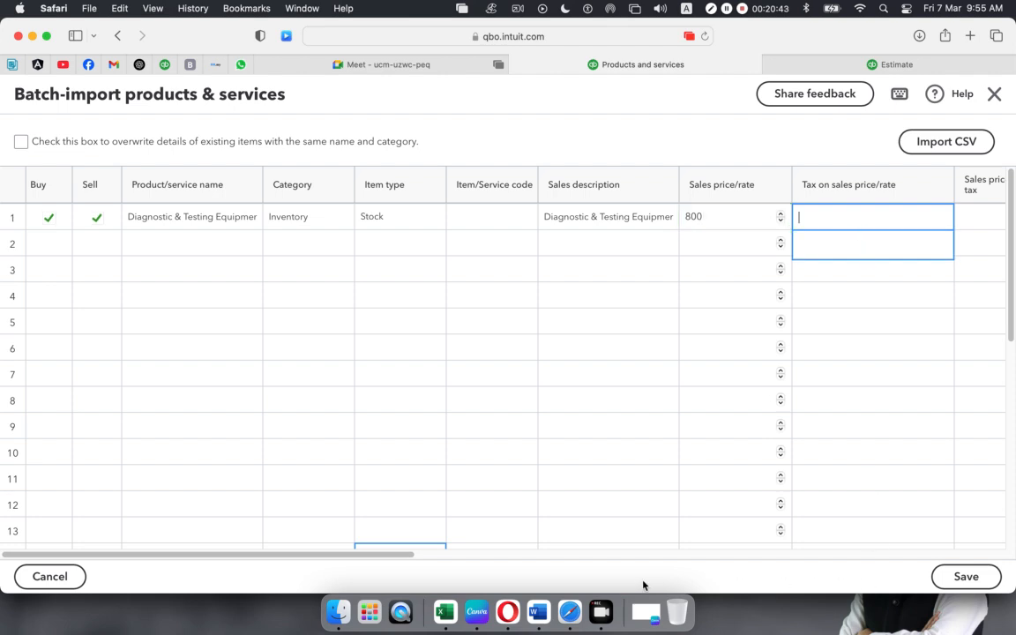
{"action": "left_click_drag", "start_coordinate": [344, 557], "coordinate": [507, 558]}
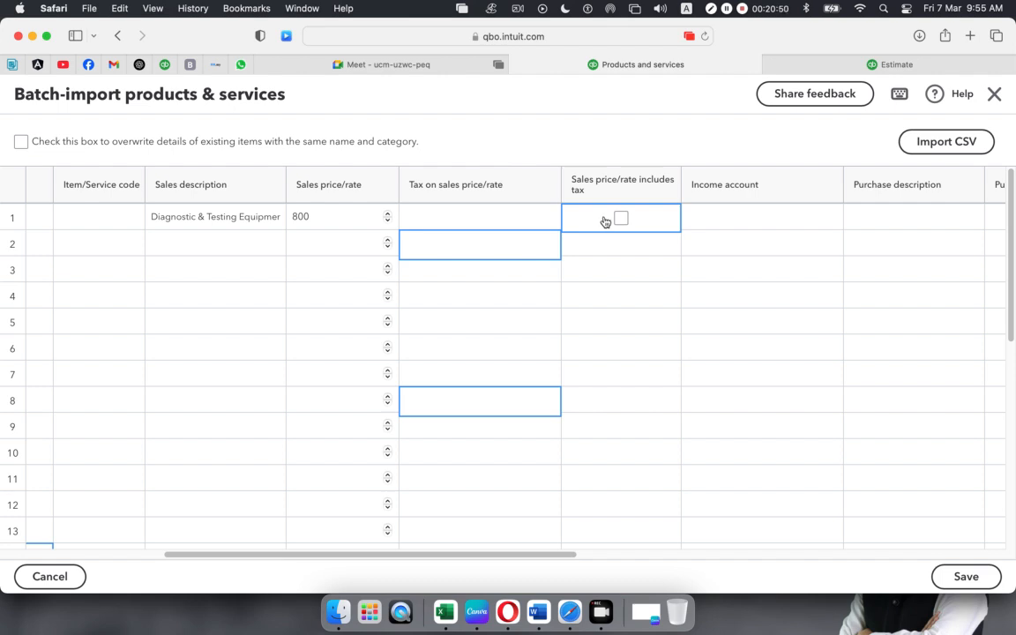
{"action": "left_click", "coordinate": [781, 219]}
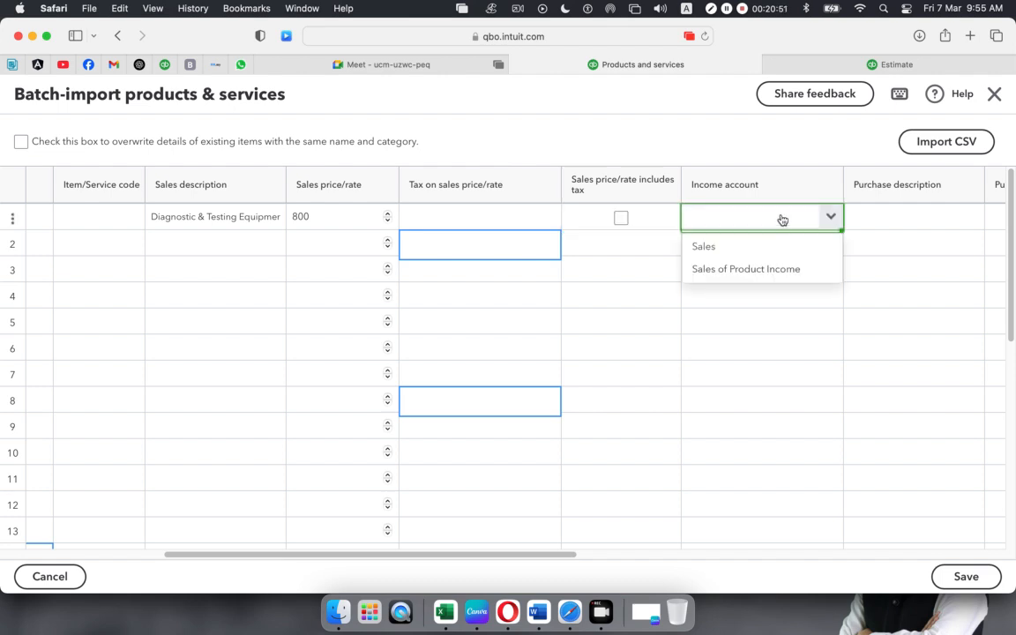
{"action": "left_click", "coordinate": [695, 248]}
- Paste 'Diagnostic & Testing Equipment' from Excel as row 1's purchase description
{"action": "left_click", "coordinate": [932, 214]}
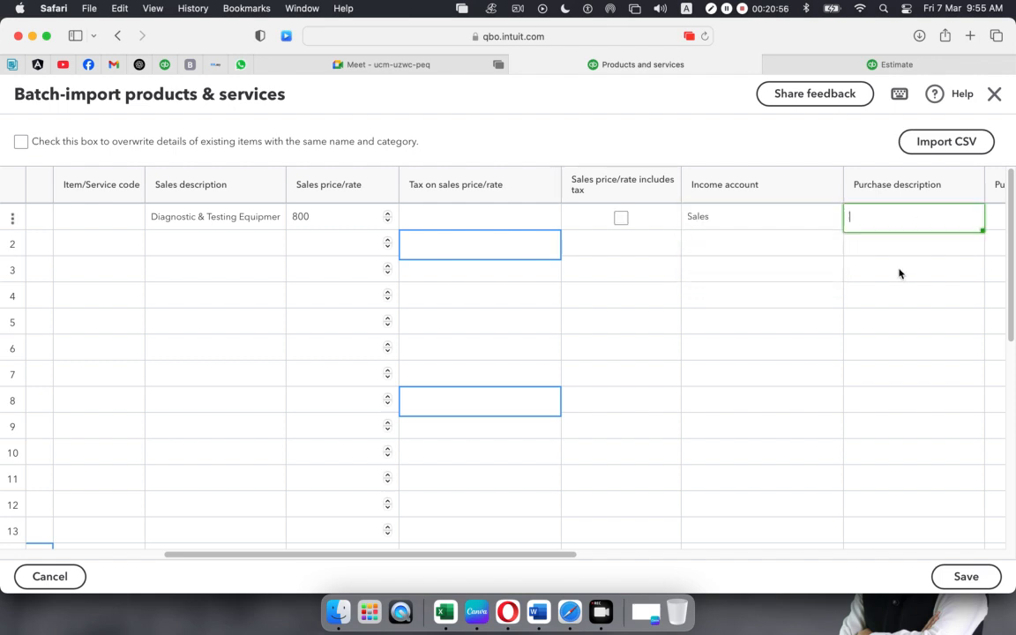
{"action": "scroll", "coordinate": [624, 557], "scroll_direction": "right", "scroll_amount": 10}
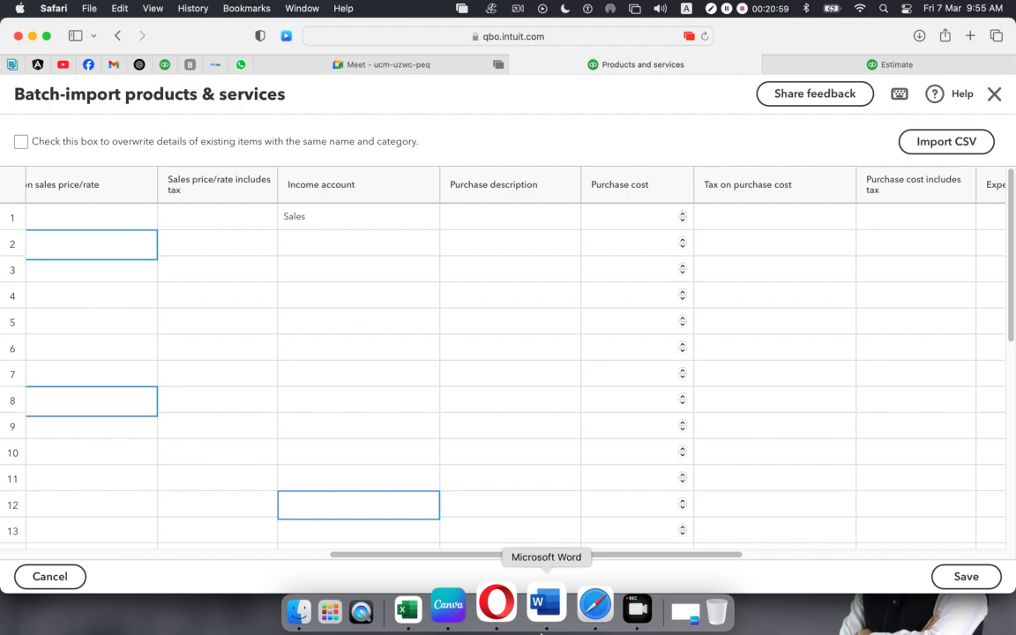
{"action": "left_click", "coordinate": [445, 607]}
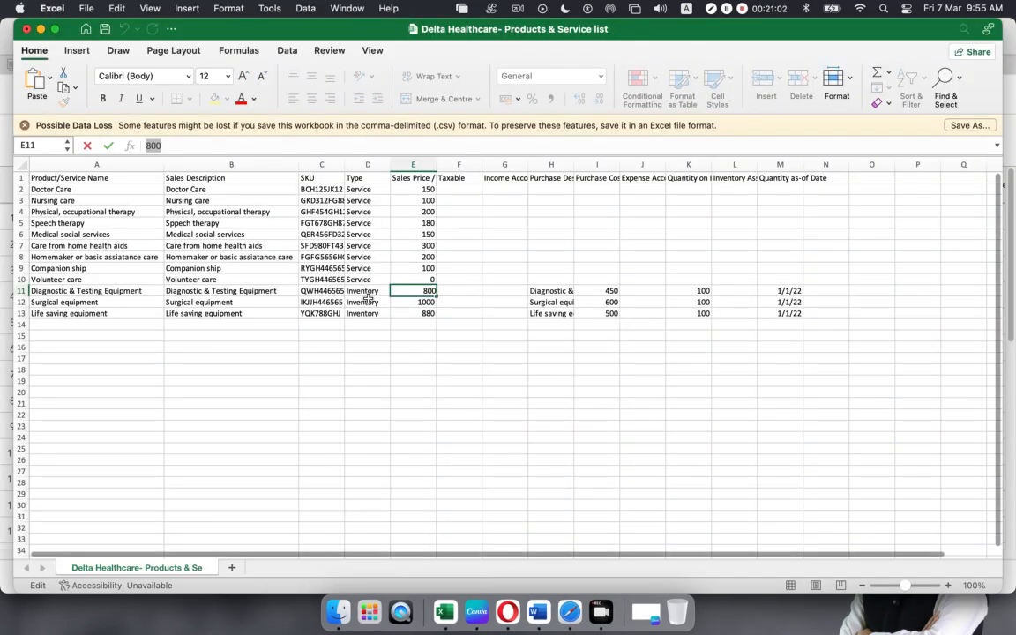
{"action": "left_click", "coordinate": [190, 292]}
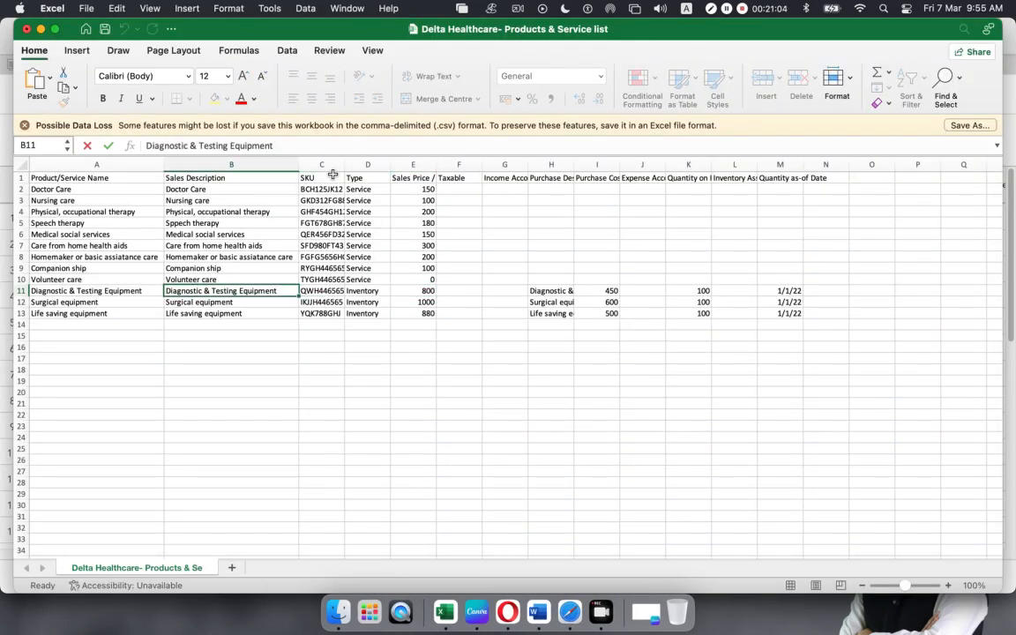
{"action": "left_click_drag", "start_coordinate": [273, 146], "coordinate": [45, 147]}
{"action": "key", "text": "super+c"}
{"action": "key", "text": "super+Tab"}
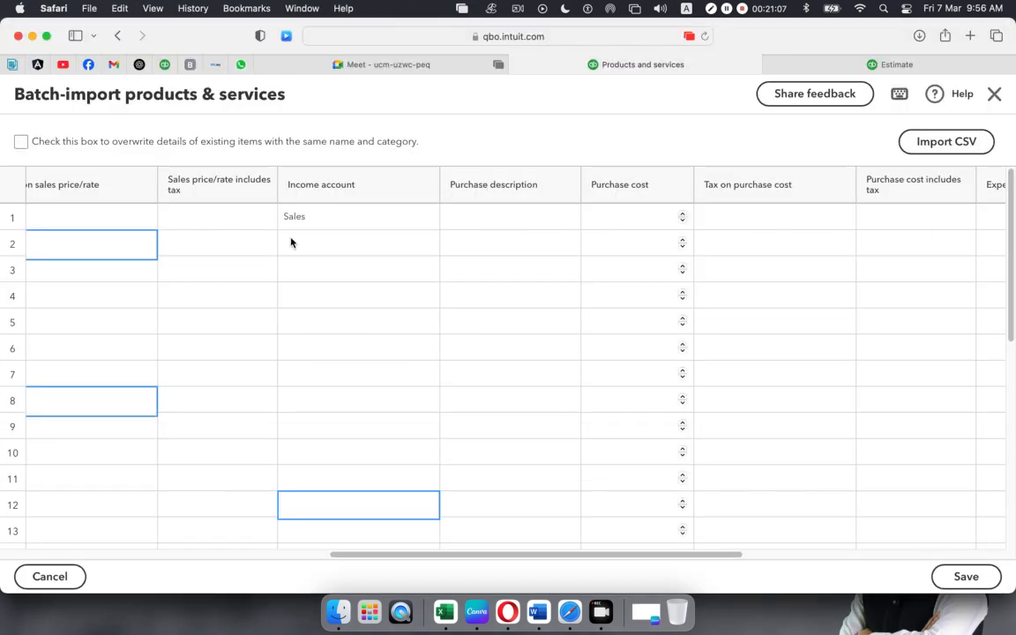
{"action": "left_click", "coordinate": [465, 219]}
{"action": "key", "text": "super+v"}
- Enter row 1's purchase cost of 450 from Excel and mark it as including tax
{"action": "left_click", "coordinate": [635, 220]}
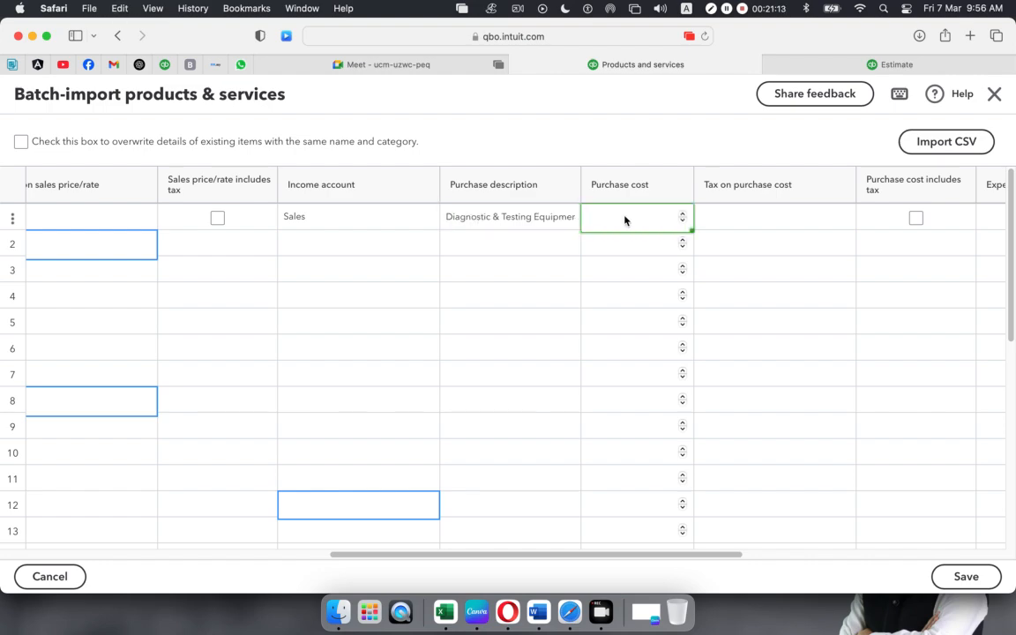
{"action": "key", "text": "super+Tab"}
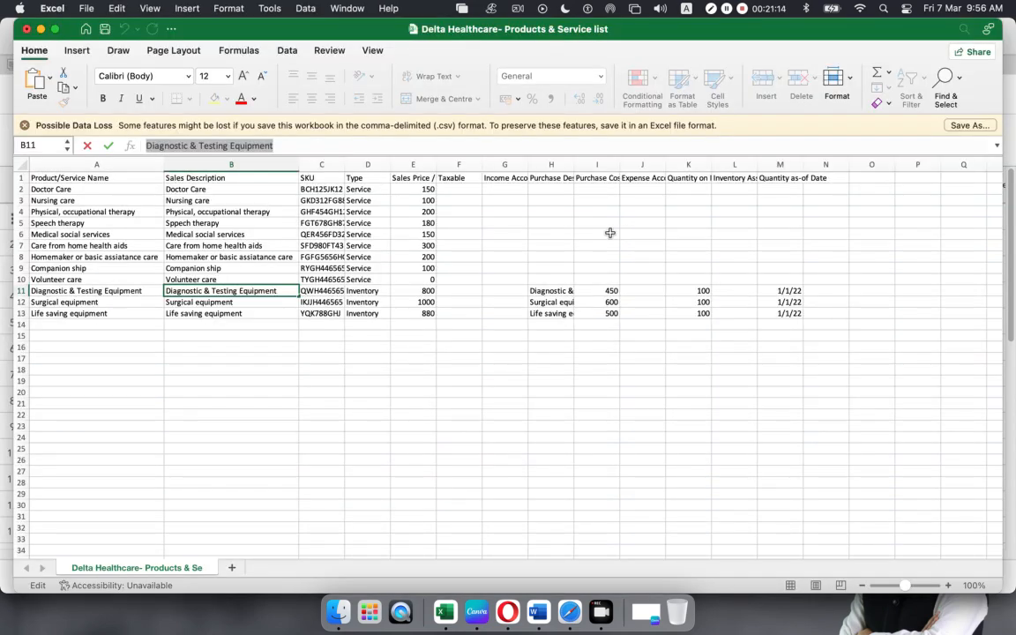
{"action": "left_click", "coordinate": [600, 290]}
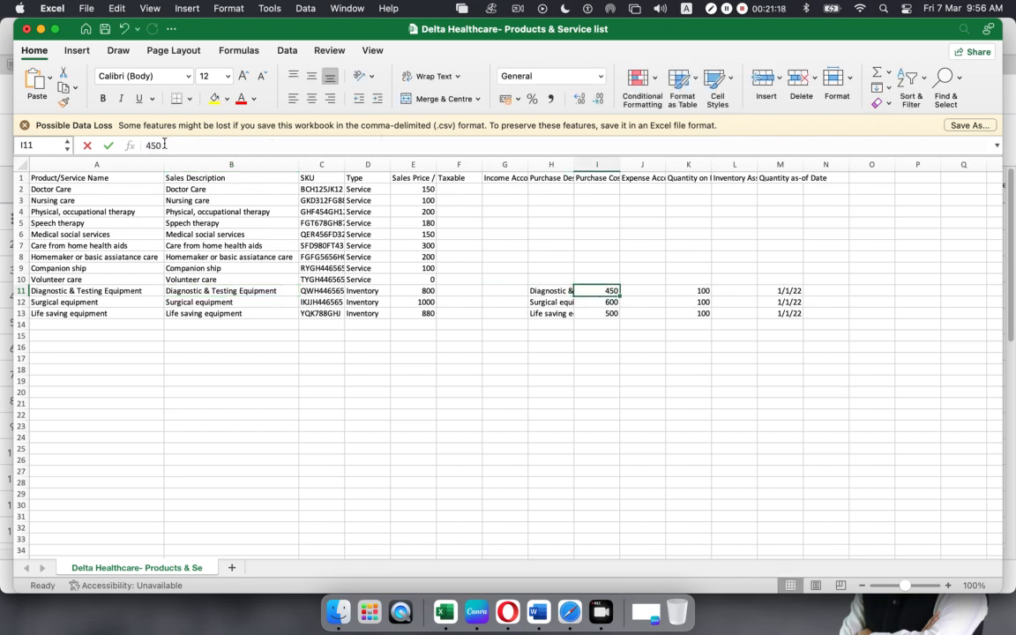
{"action": "key", "text": "super+c"}
{"action": "key", "text": "super+Tab"}
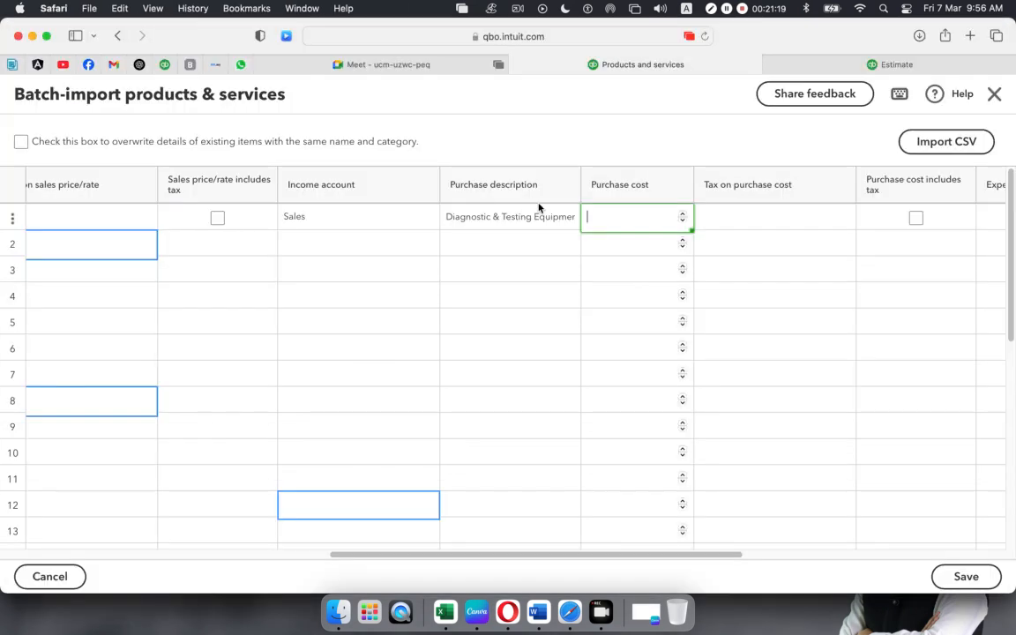
{"action": "left_click", "coordinate": [759, 227]}
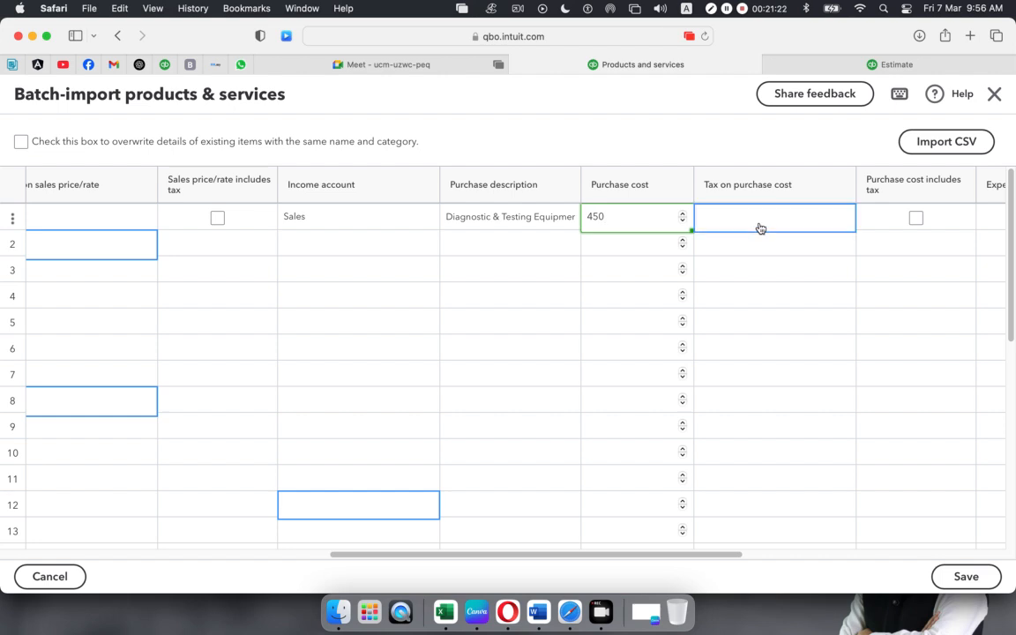
{"action": "left_click", "coordinate": [909, 217]}
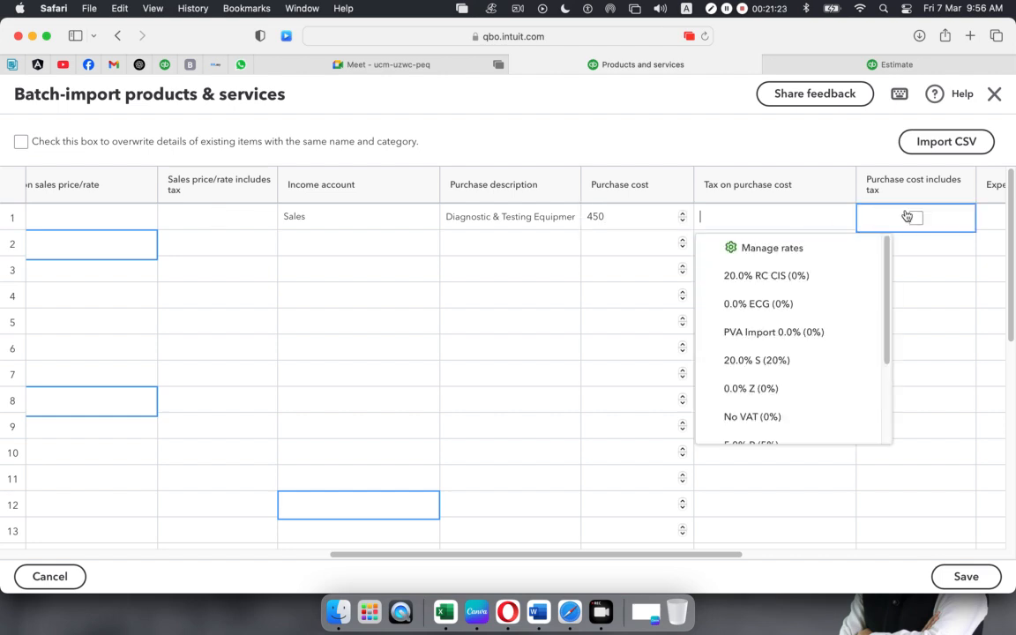
{"action": "left_click", "coordinate": [914, 221]}
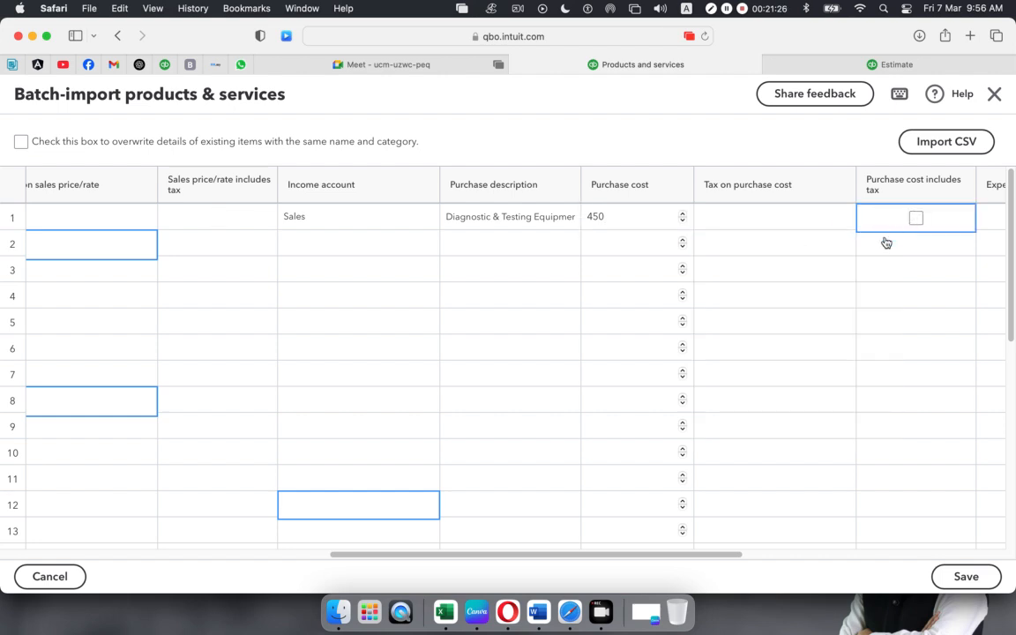
{"action": "left_click_drag", "start_coordinate": [704, 556], "coordinate": [802, 549]}
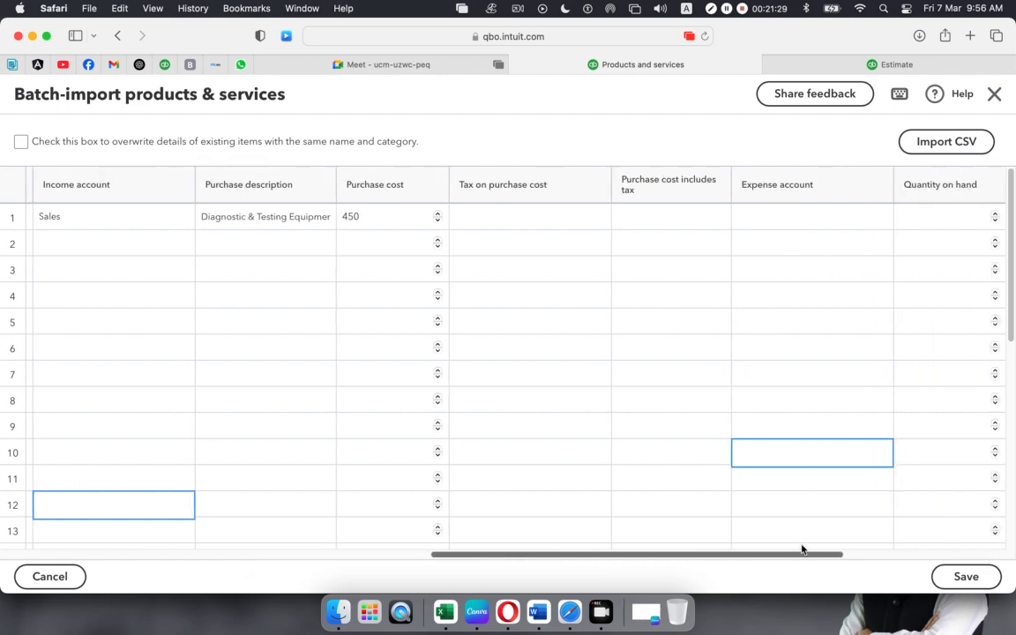
- Choose Cost of sales as row 1's expense account and enter quantity on hand 100
{"action": "left_click", "coordinate": [796, 217]}
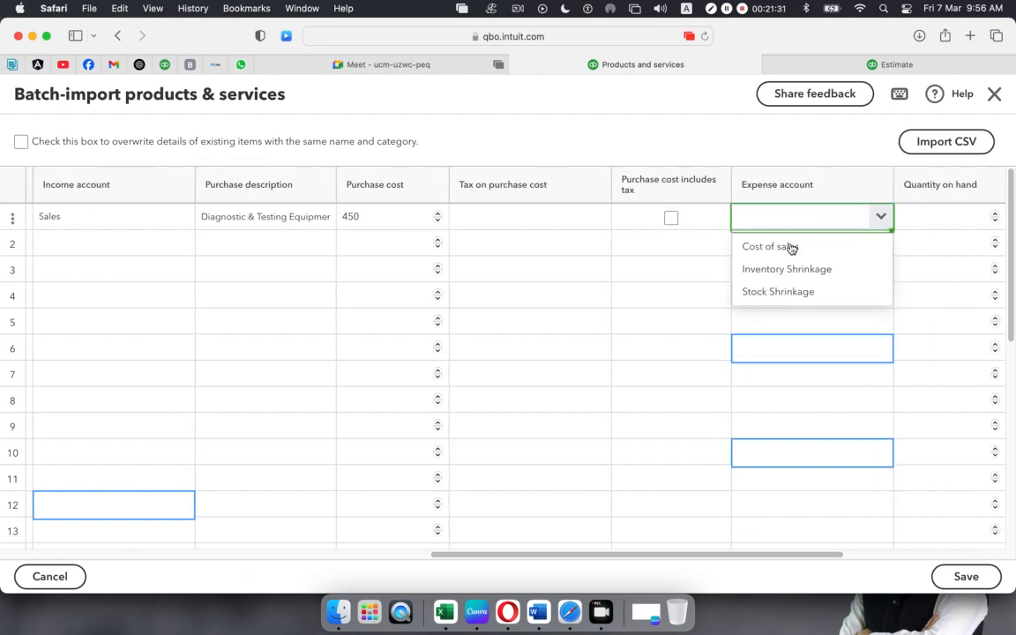
{"action": "left_click", "coordinate": [791, 248]}
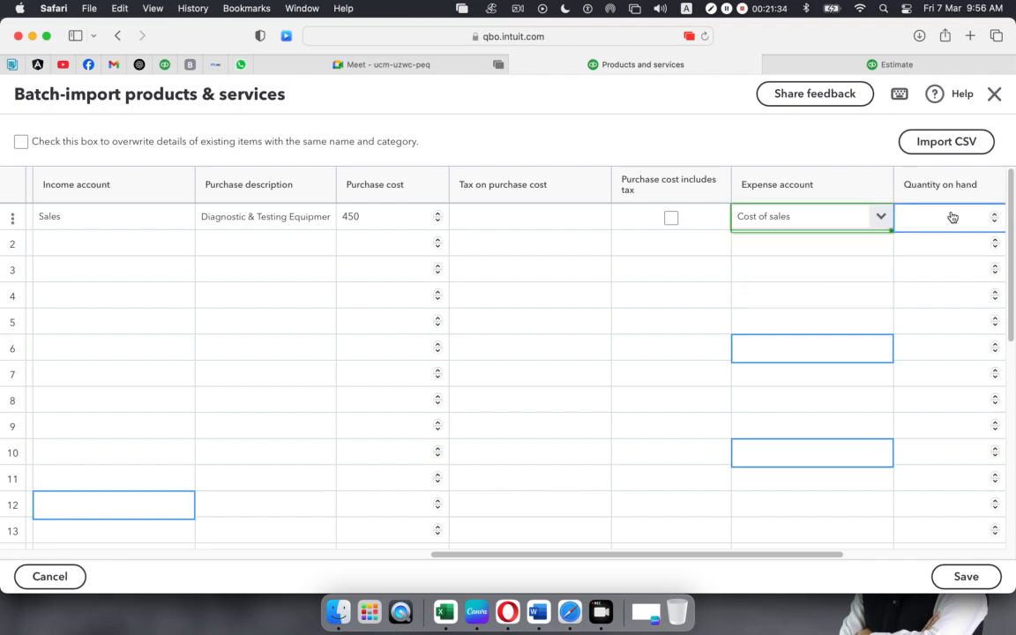
{"action": "left_click", "coordinate": [952, 217]}
{"action": "key", "text": "super+Tab"}
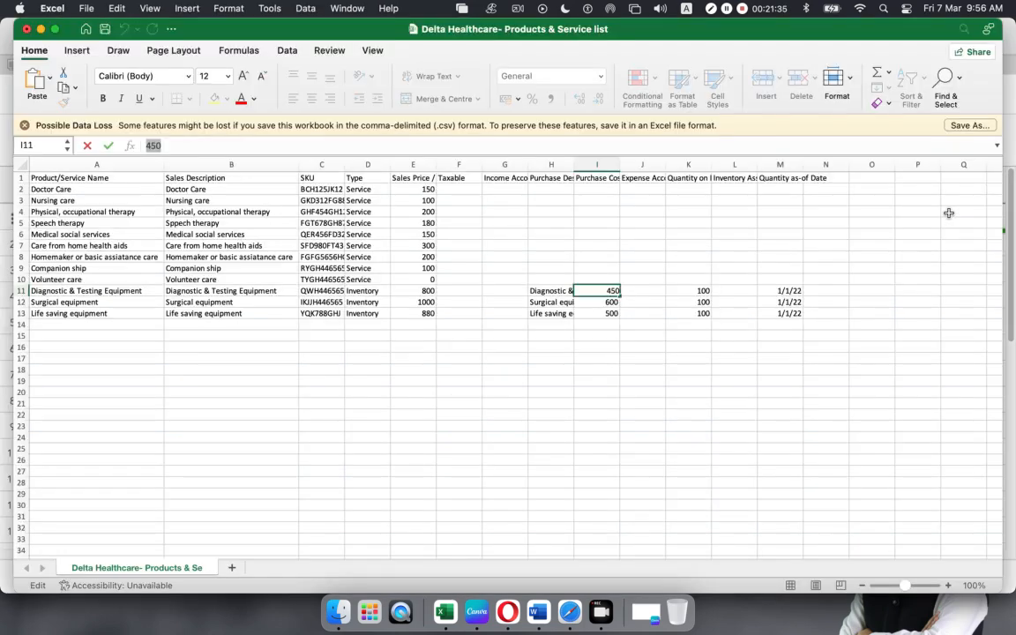
{"action": "key", "text": "super+Tab"}
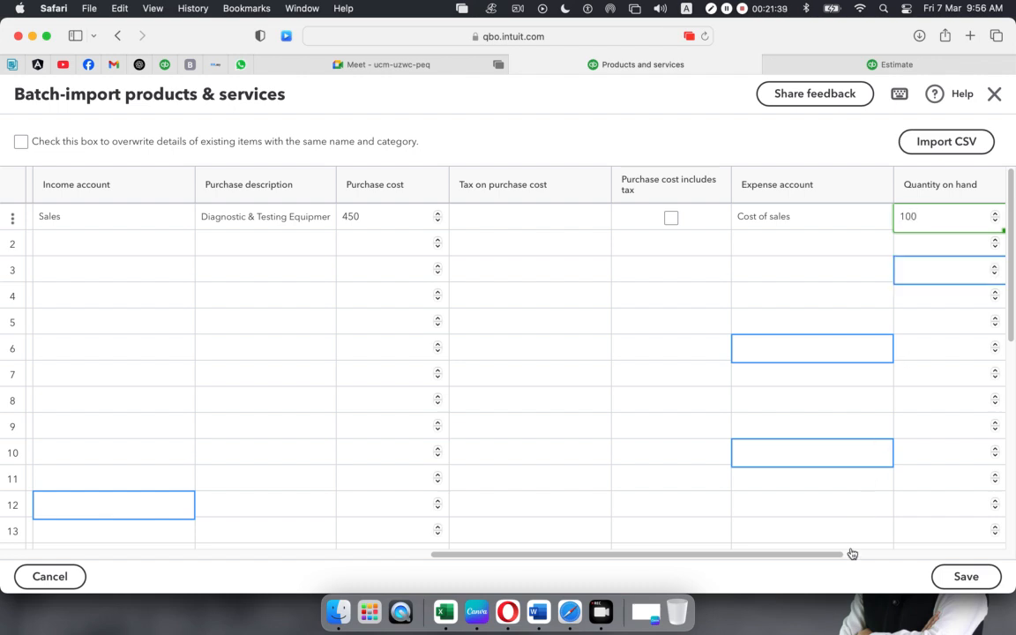
- Set row 1's quantity-as-of date to 01/05/2024 using the calendar
{"action": "left_click_drag", "start_coordinate": [822, 555], "coordinate": [976, 554]}
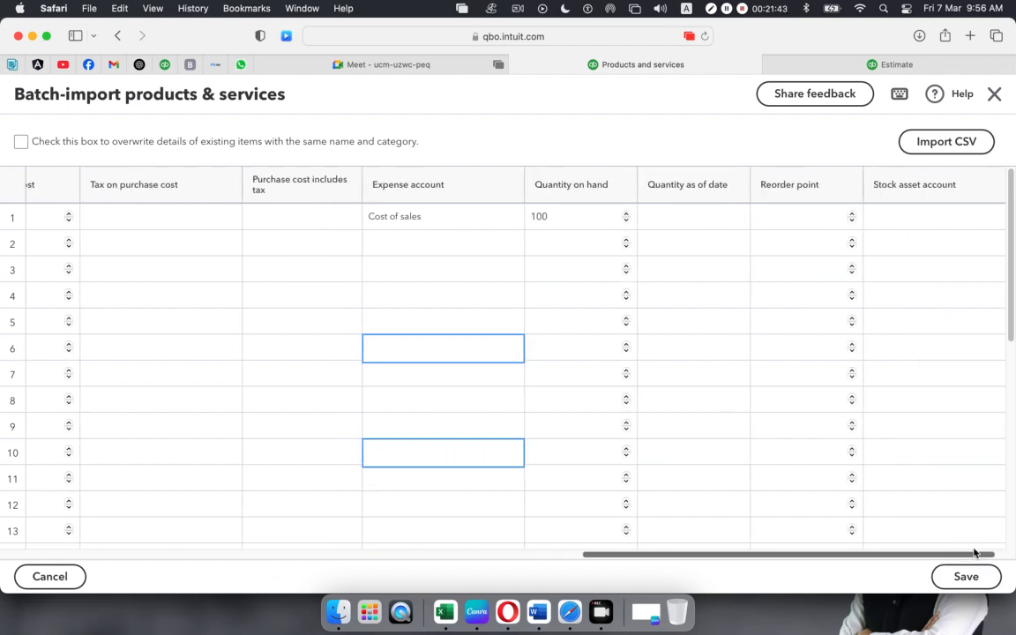
{"action": "left_click", "coordinate": [692, 221]}
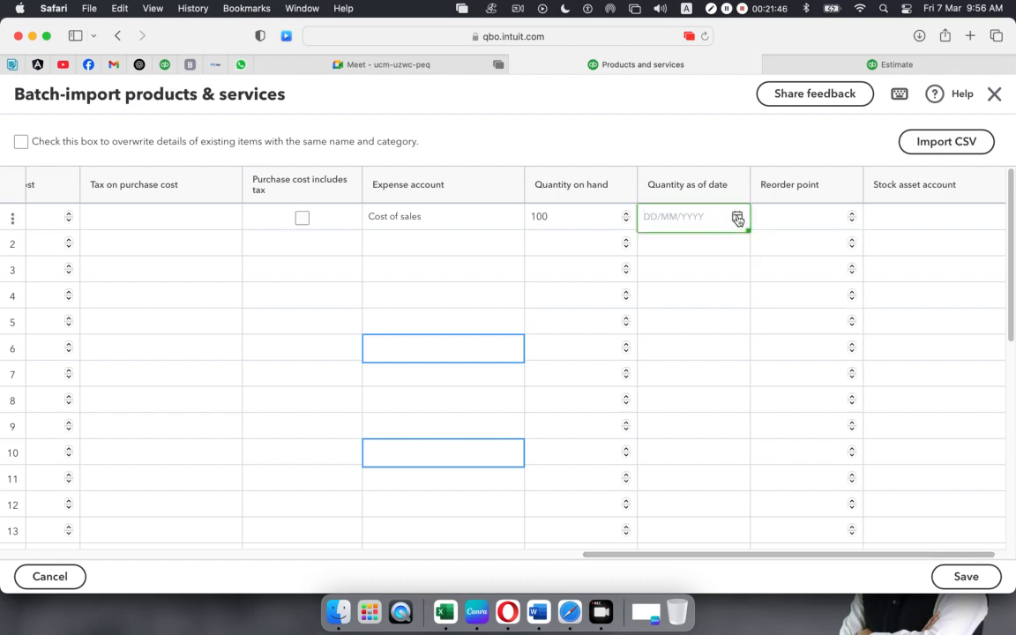
{"action": "left_click", "coordinate": [738, 218]}
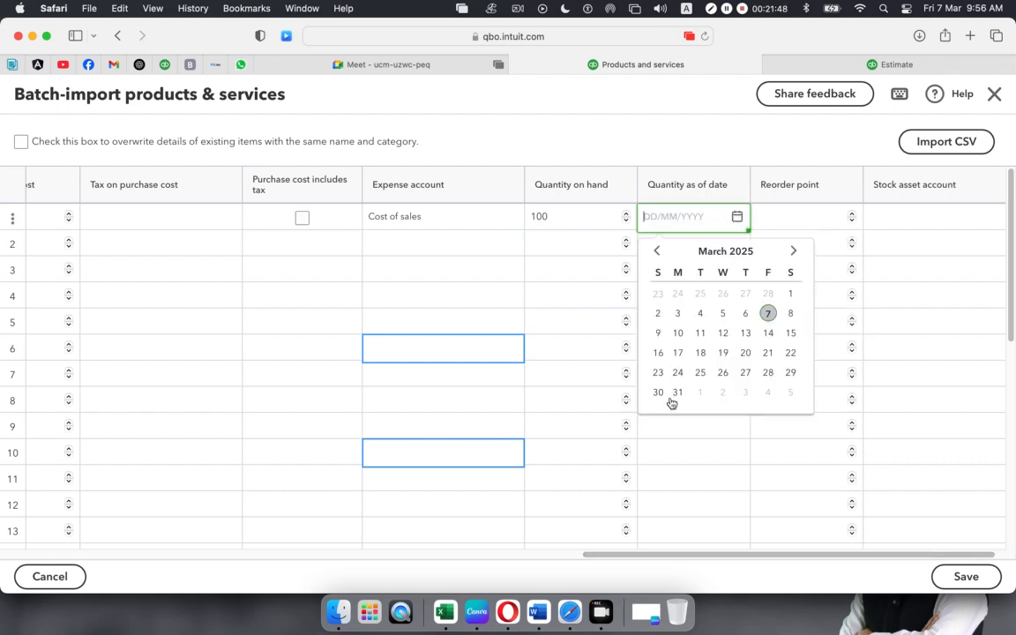
{"action": "left_click", "coordinate": [658, 251]}
{"action": "left_click", "coordinate": [658, 251]}
{"action": "left_click", "coordinate": [659, 251]}
{"action": "left_click", "coordinate": [658, 251]}
{"action": "left_click", "coordinate": [658, 252]}
{"action": "left_click", "coordinate": [658, 251]}
{"action": "left_click", "coordinate": [658, 252]}
{"action": "left_click", "coordinate": [658, 251]}
{"action": "left_click", "coordinate": [658, 252]}
{"action": "left_click", "coordinate": [658, 252]}
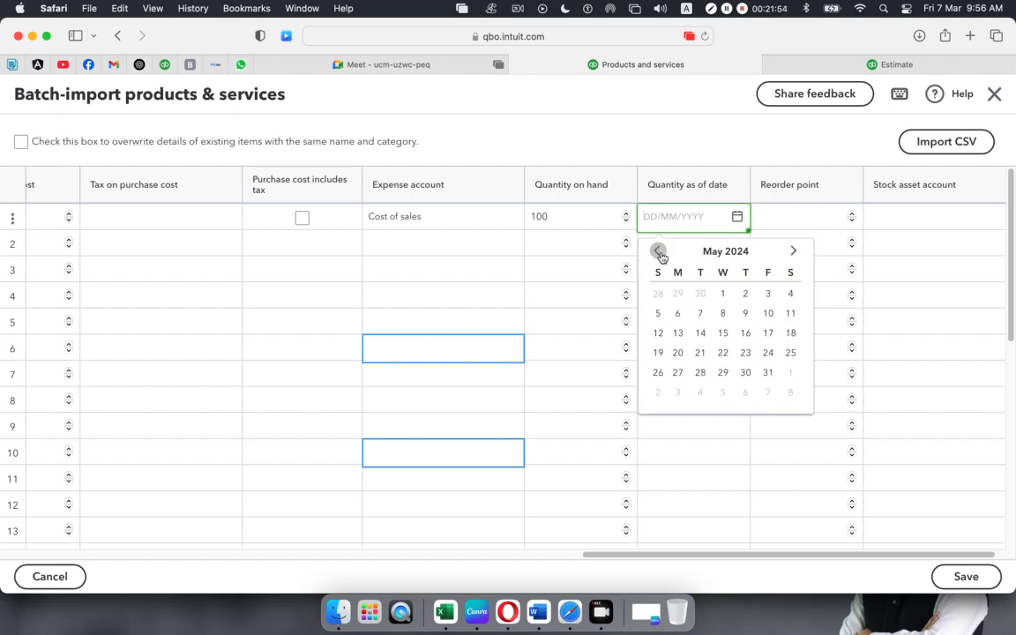
{"action": "left_click", "coordinate": [723, 300]}
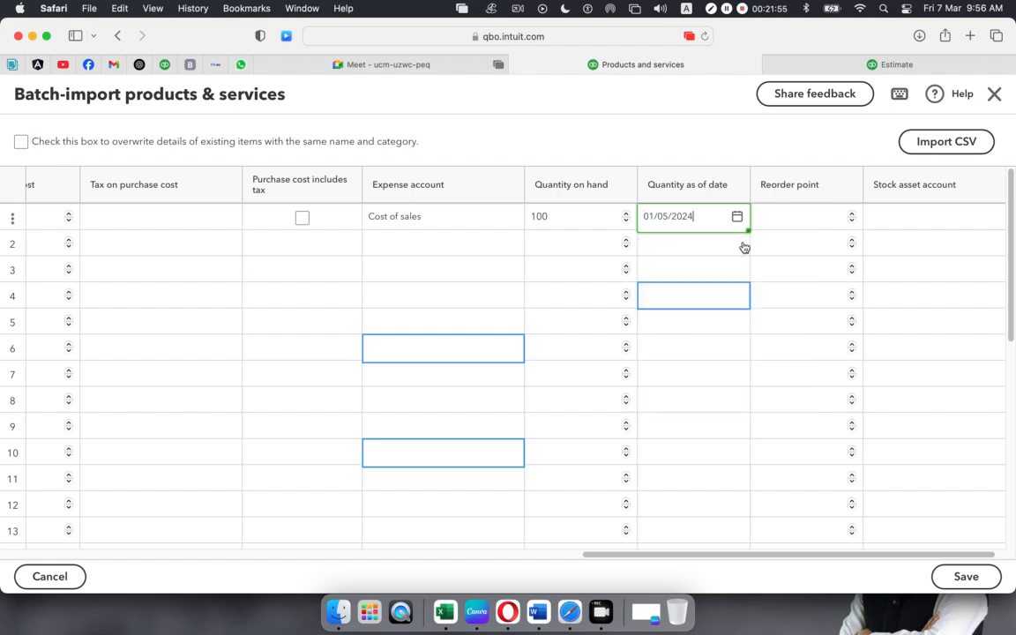
- Give row 1 a reorder point of 10 and Stock Asset as the stock asset account
{"action": "left_click", "coordinate": [799, 226]}
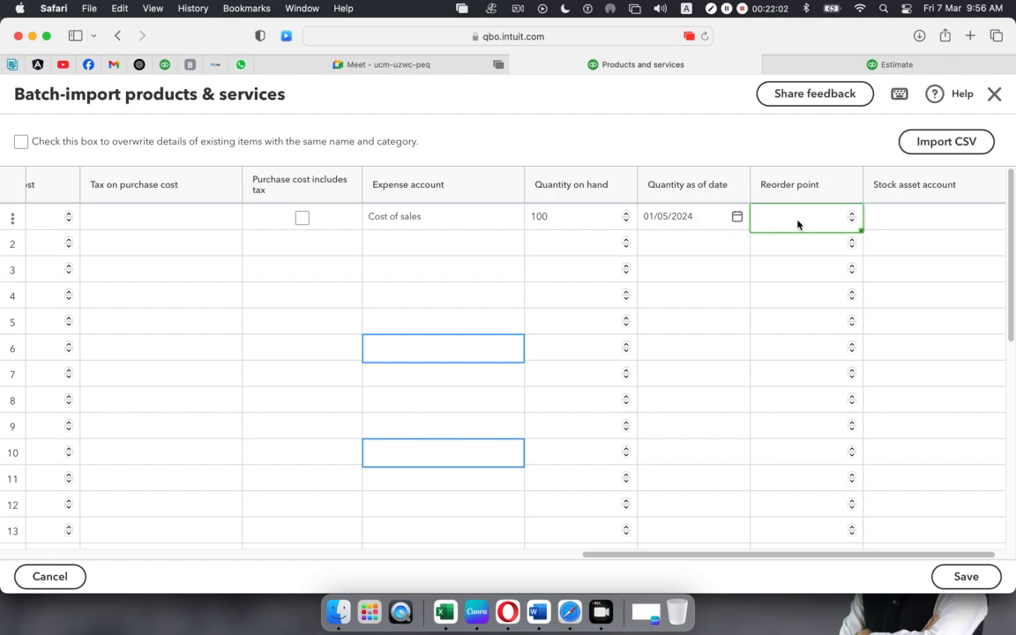
{"action": "type", "text": "10"}
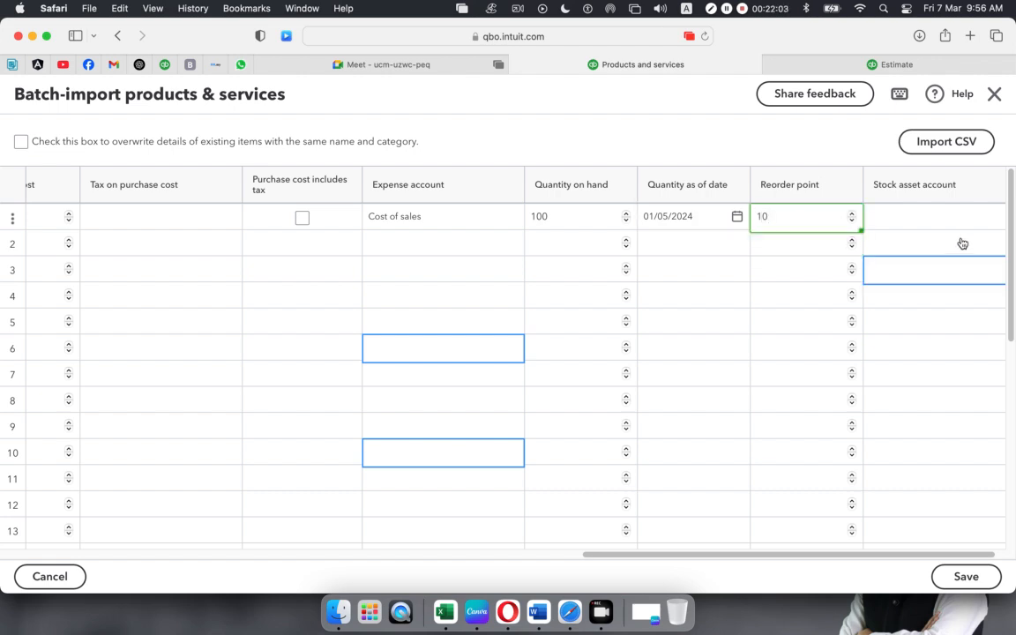
{"action": "left_click", "coordinate": [942, 216]}
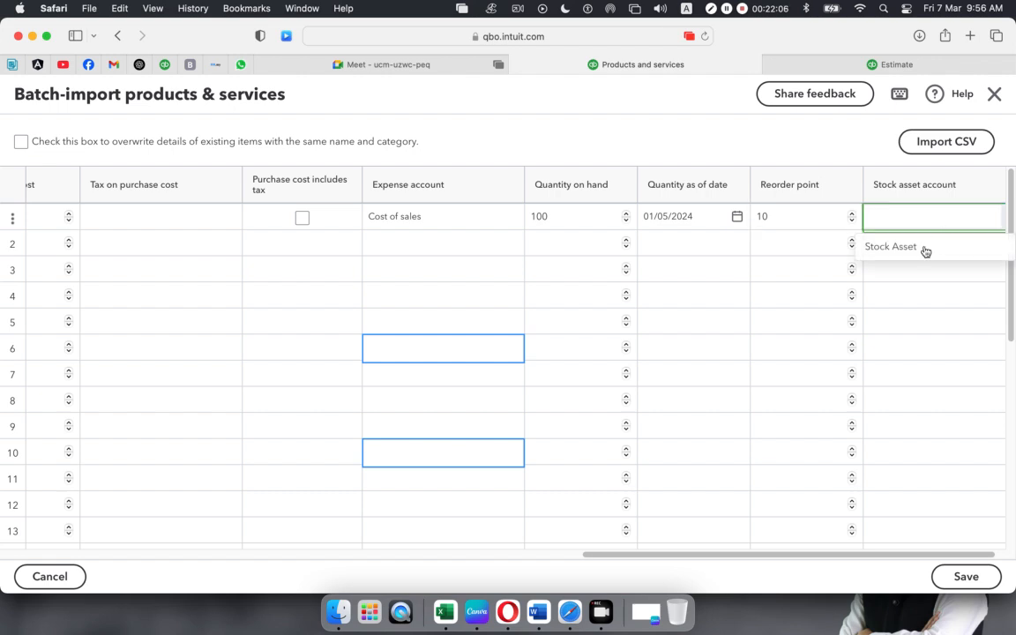
{"action": "left_click", "coordinate": [924, 252]}
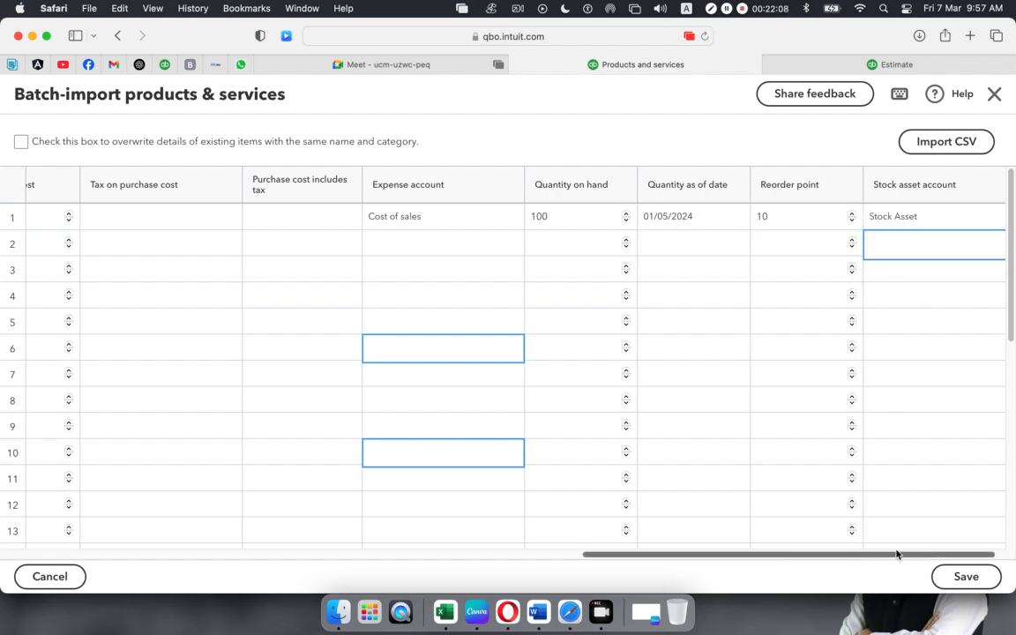
{"action": "scroll", "coordinate": [939, 553], "scroll_direction": "right", "scroll_amount": 2}
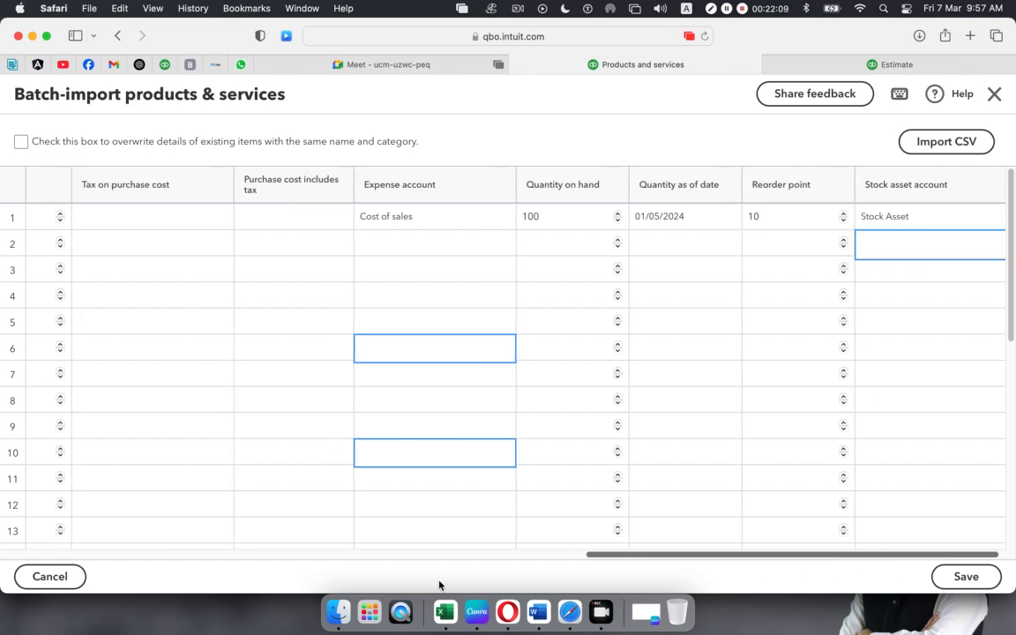
{"action": "scroll", "coordinate": [133, 585], "scroll_direction": "left", "scroll_amount": 10}
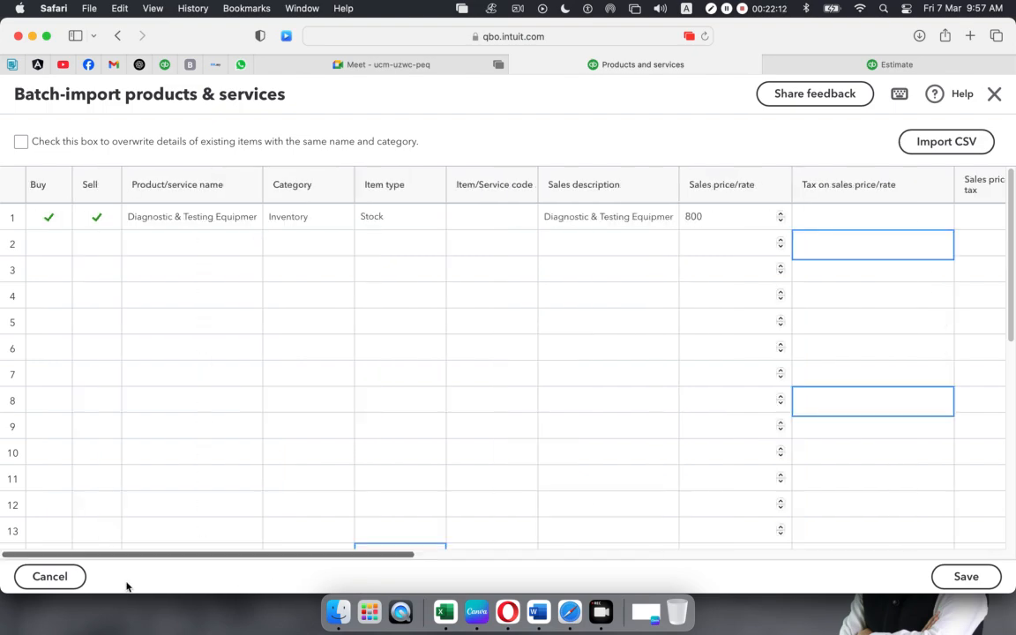
- Paste 'Surgical equipment' from Excel as row 2's product/service name
{"action": "left_click", "coordinate": [445, 627]}
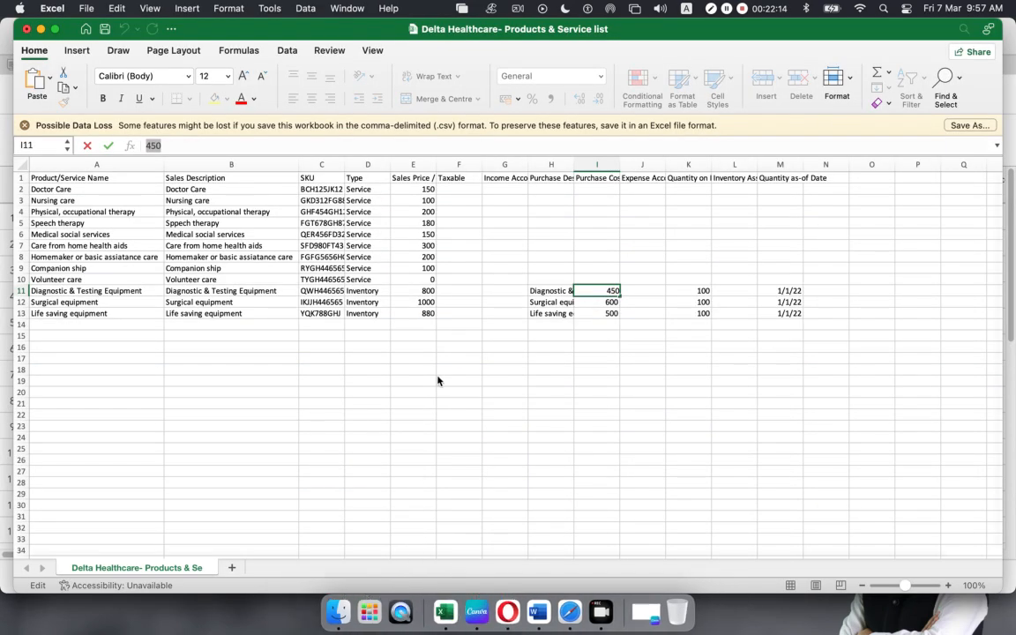
{"action": "left_click_drag", "start_coordinate": [52, 291], "coordinate": [57, 314]}
{"action": "left_click", "coordinate": [59, 303]}
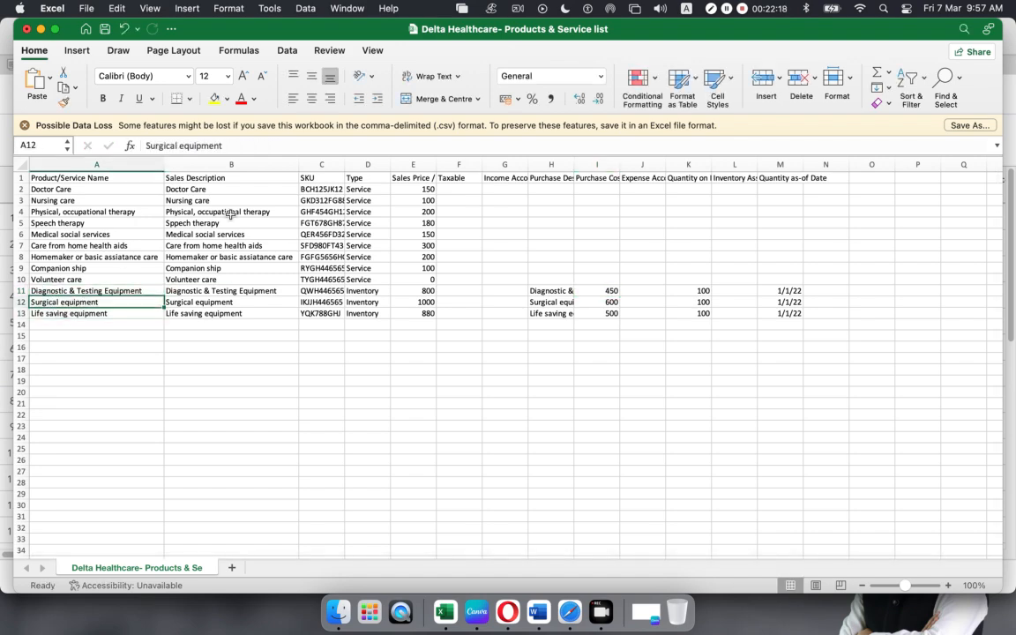
{"action": "left_click_drag", "start_coordinate": [226, 146], "coordinate": [49, 147]}
{"action": "key", "text": "super+c"}
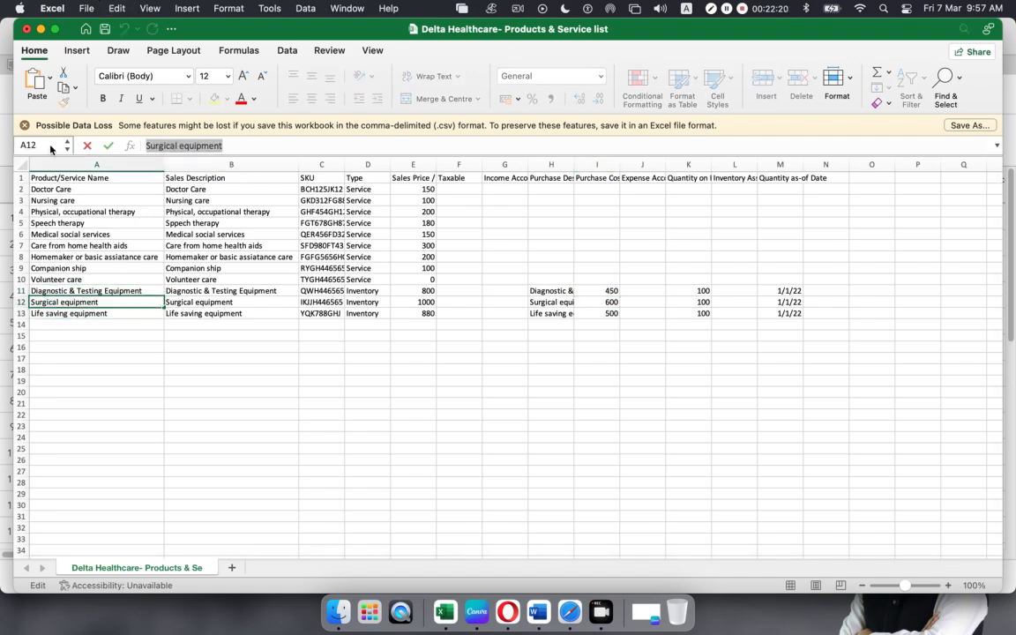
{"action": "key", "text": "super+Tab"}
{"action": "left_click", "coordinate": [194, 242]}
{"action": "key", "text": "super+v"}
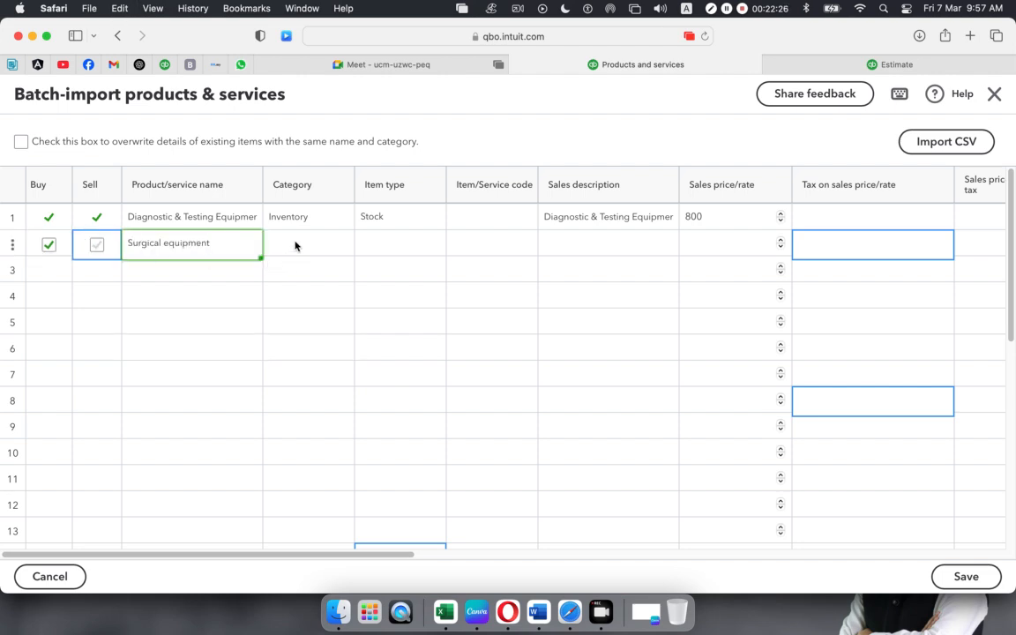
- Set row 2's category to Inventory, type to Stock, and sales description to Surgical equipment
{"action": "left_click", "coordinate": [332, 248]}
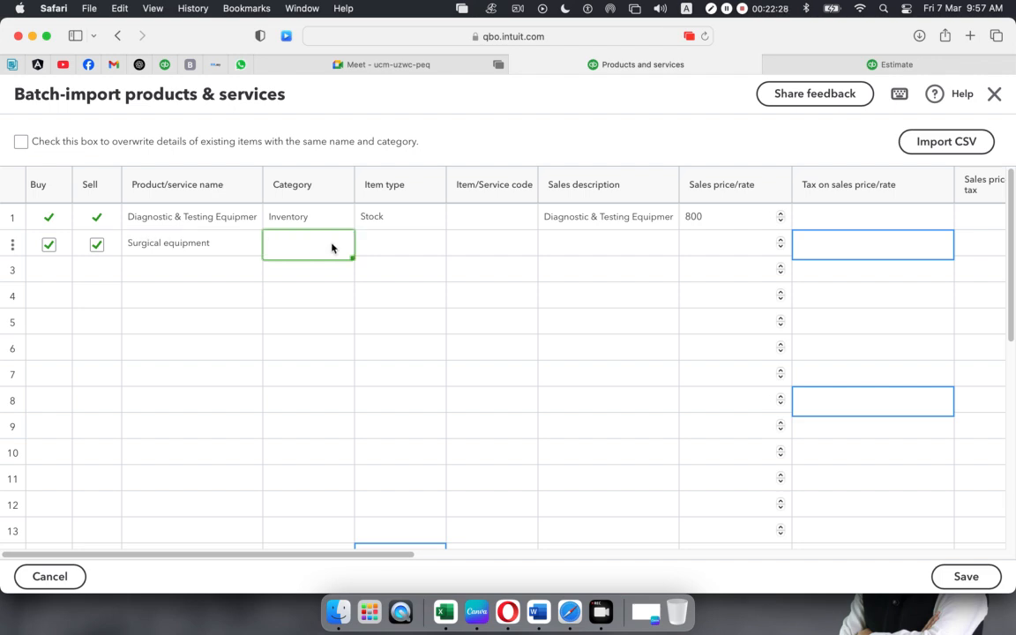
{"action": "type", "text": "Inventory"}
{"action": "left_click", "coordinate": [391, 244]}
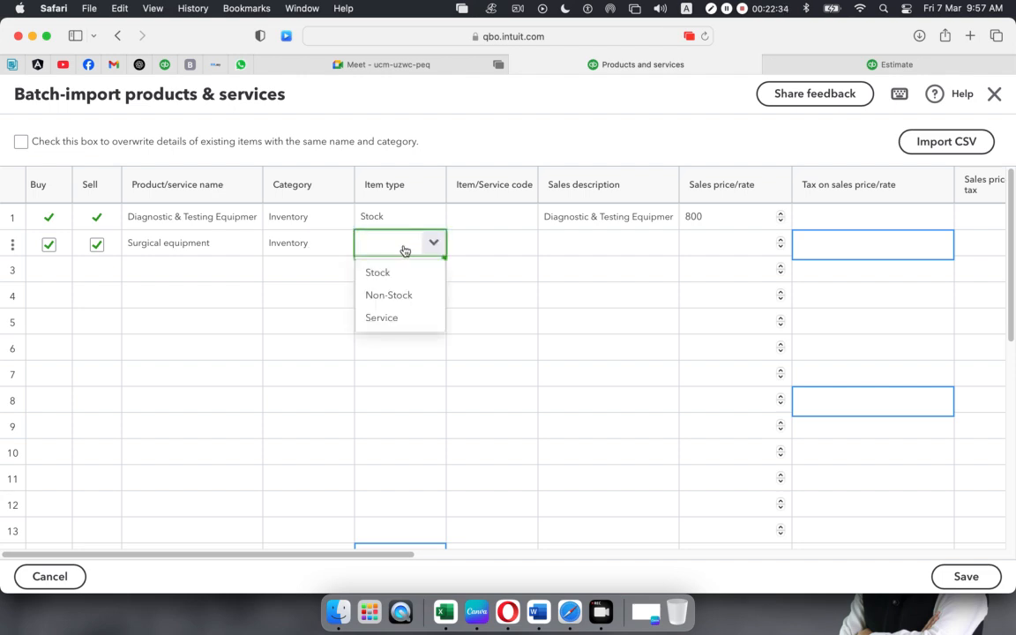
{"action": "left_click", "coordinate": [401, 274]}
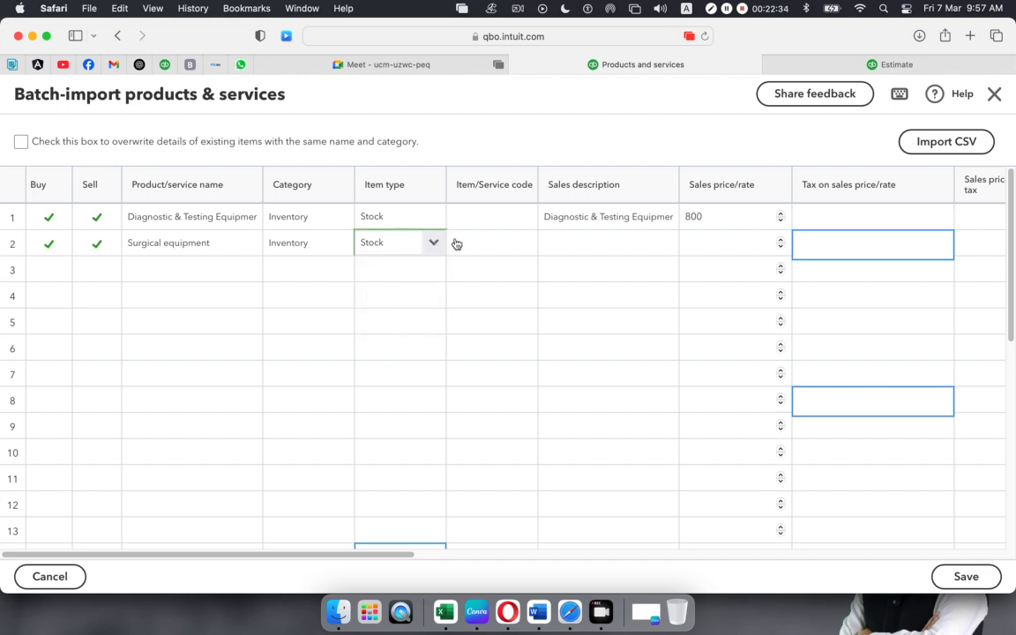
{"action": "left_click", "coordinate": [592, 244]}
{"action": "key", "text": "super+v"}
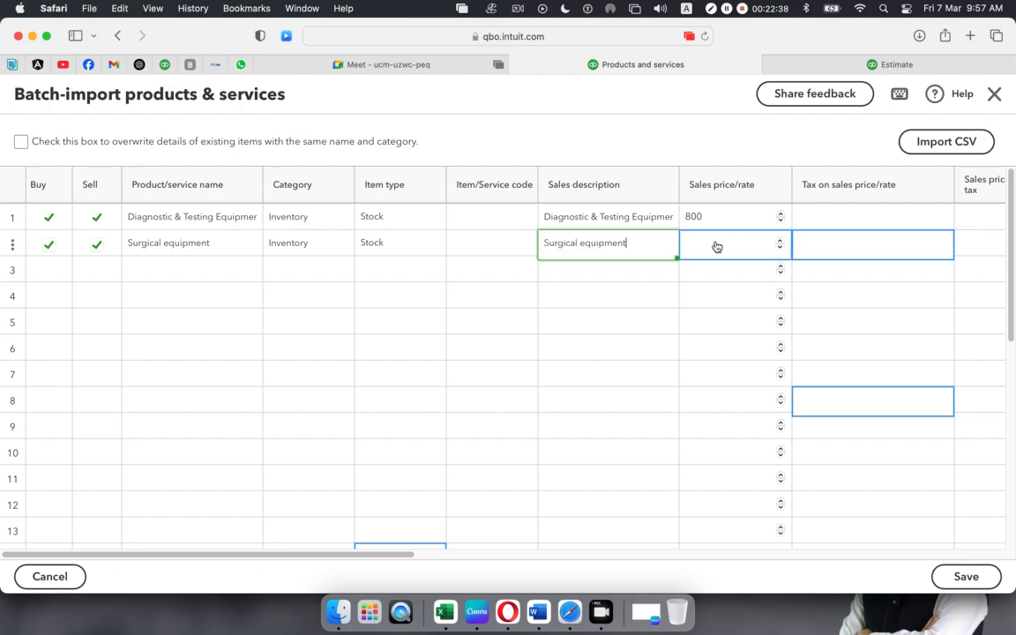
- Copy Surgical equipment's 1000 sales price from Excel for row 2
{"action": "left_click", "coordinate": [717, 248]}
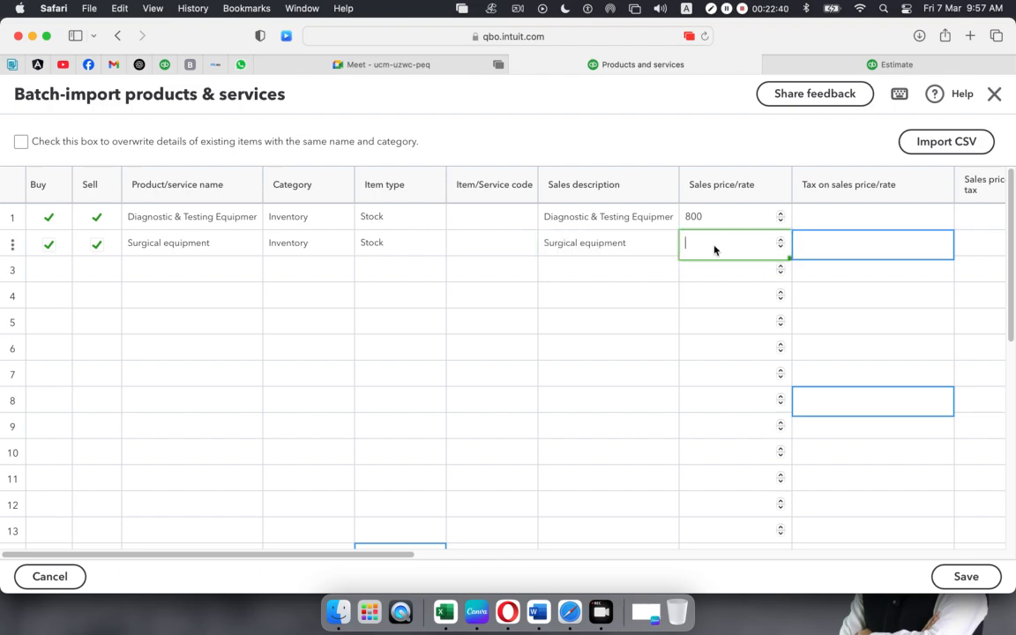
{"action": "key", "text": "super+Tab"}
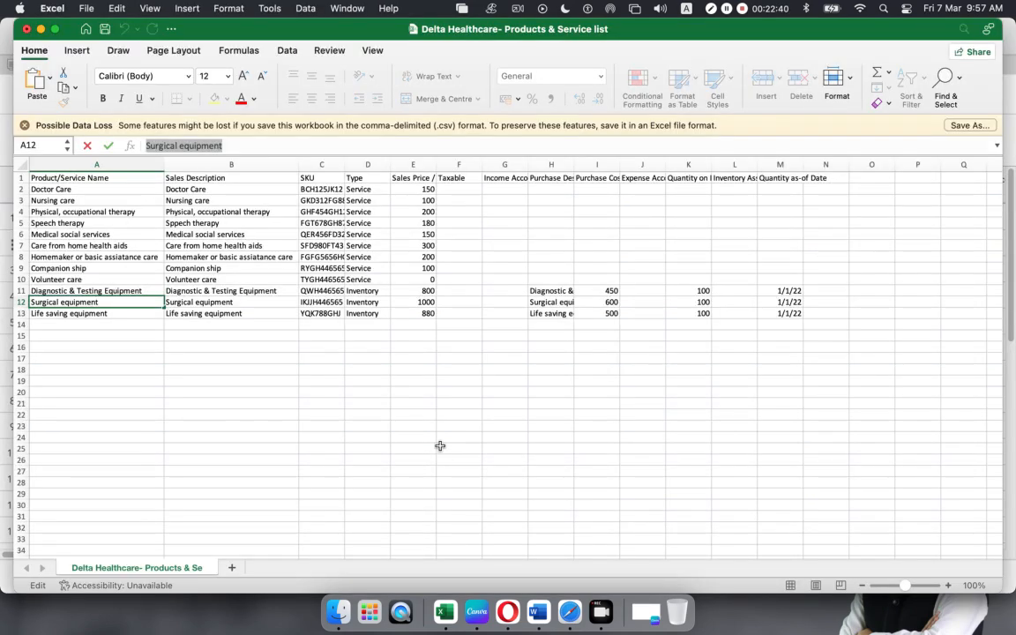
{"action": "left_click", "coordinate": [421, 302]}
{"action": "key", "text": "super+c"}
{"action": "key", "text": "super+Tab"}
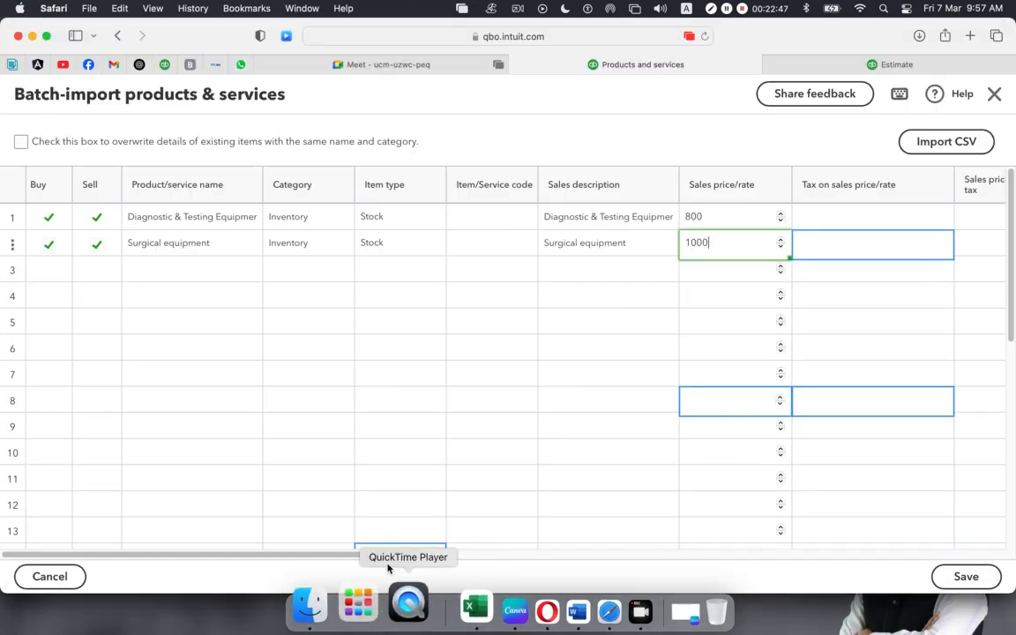
{"action": "left_click_drag", "start_coordinate": [388, 554], "coordinate": [451, 553]}
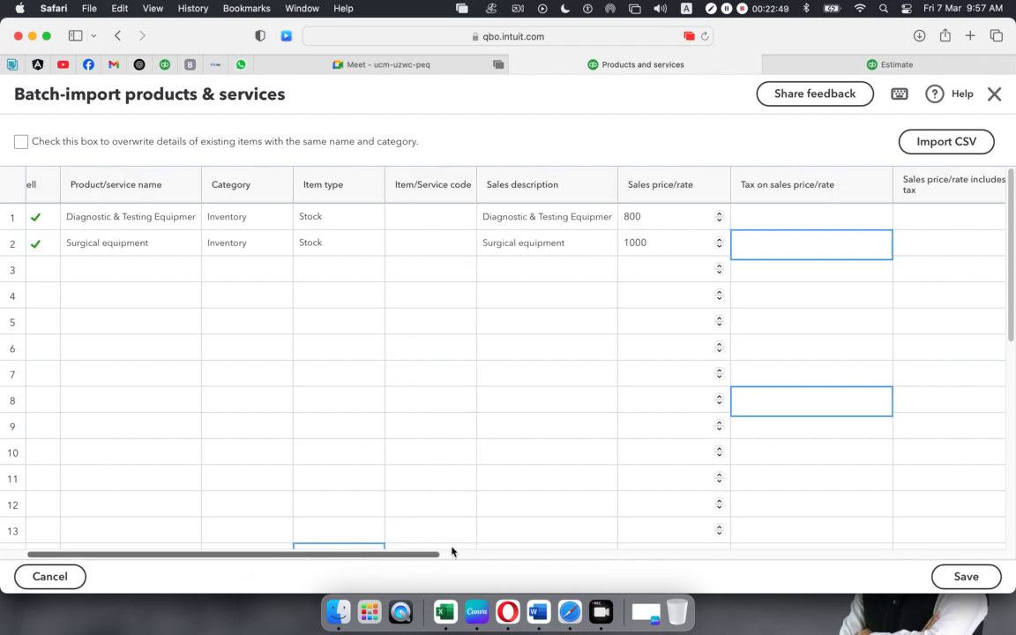
{"action": "scroll", "coordinate": [456, 558], "scroll_direction": "right", "scroll_amount": 5}
{"action": "scroll", "coordinate": [474, 557], "scroll_direction": "right", "scroll_amount": 4}
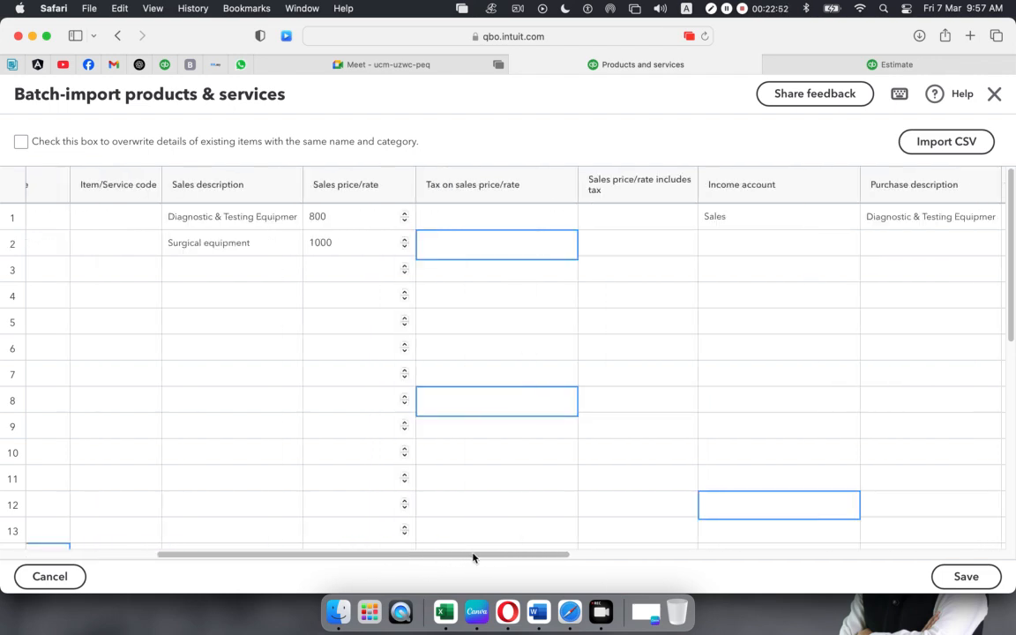
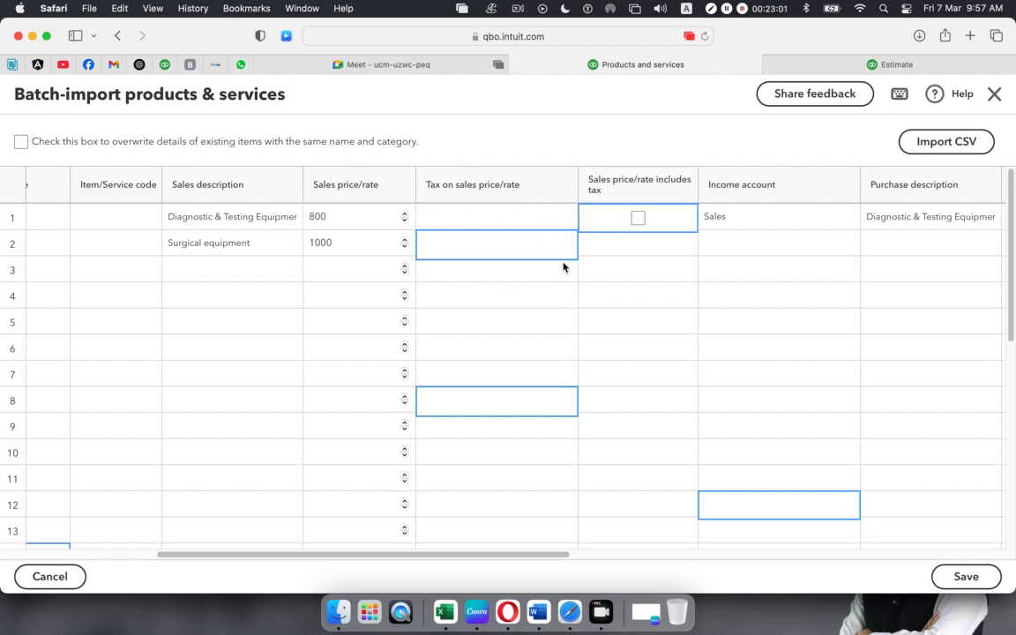
- Set Surgical equipment's income account to Sales and its purchase description to Surgical equipment
{"action": "left_click", "coordinate": [849, 244]}
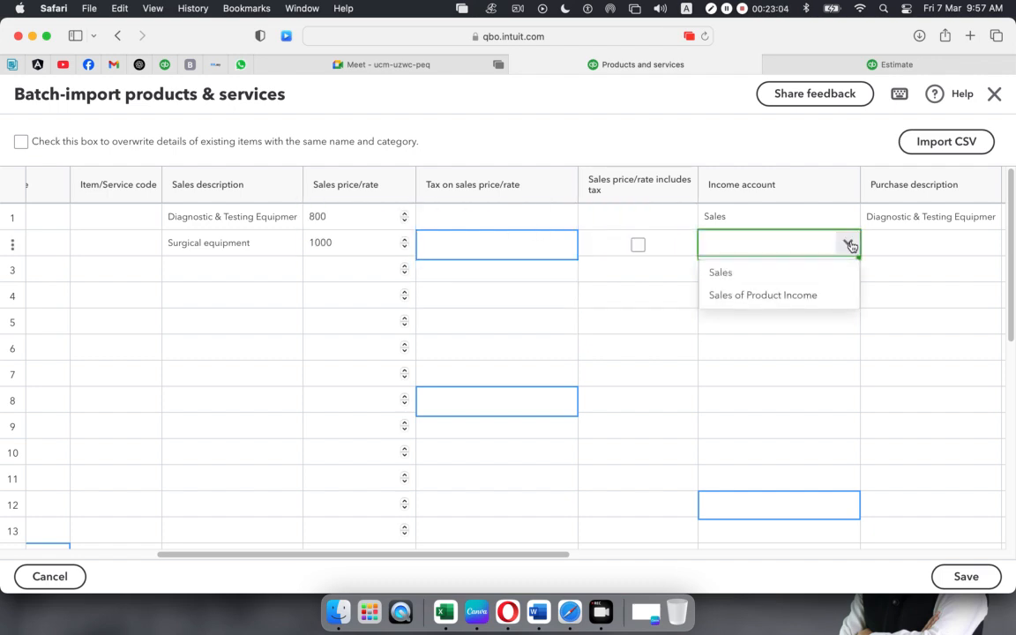
{"action": "left_click", "coordinate": [764, 275]}
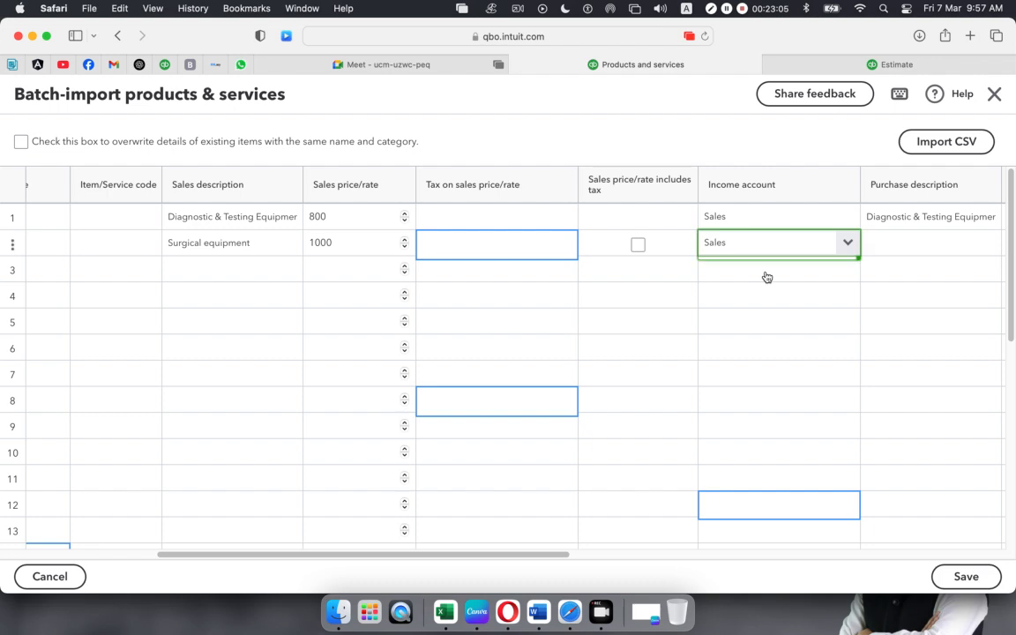
{"action": "left_click", "coordinate": [931, 247]}
{"action": "type", "text": "Surgical equipment"}
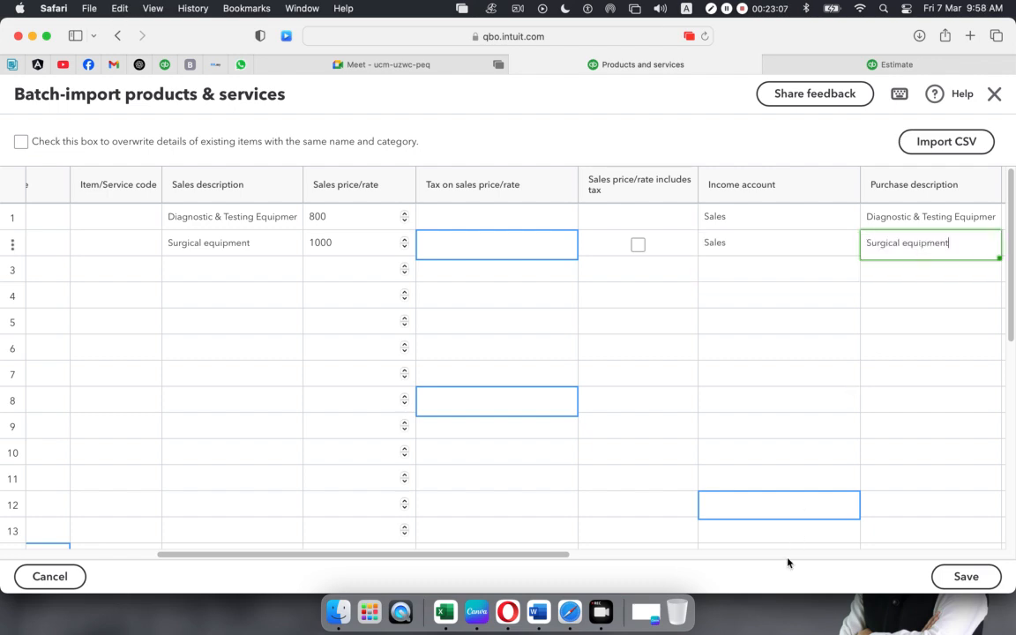
{"action": "left_click_drag", "start_coordinate": [553, 556], "coordinate": [680, 554]}
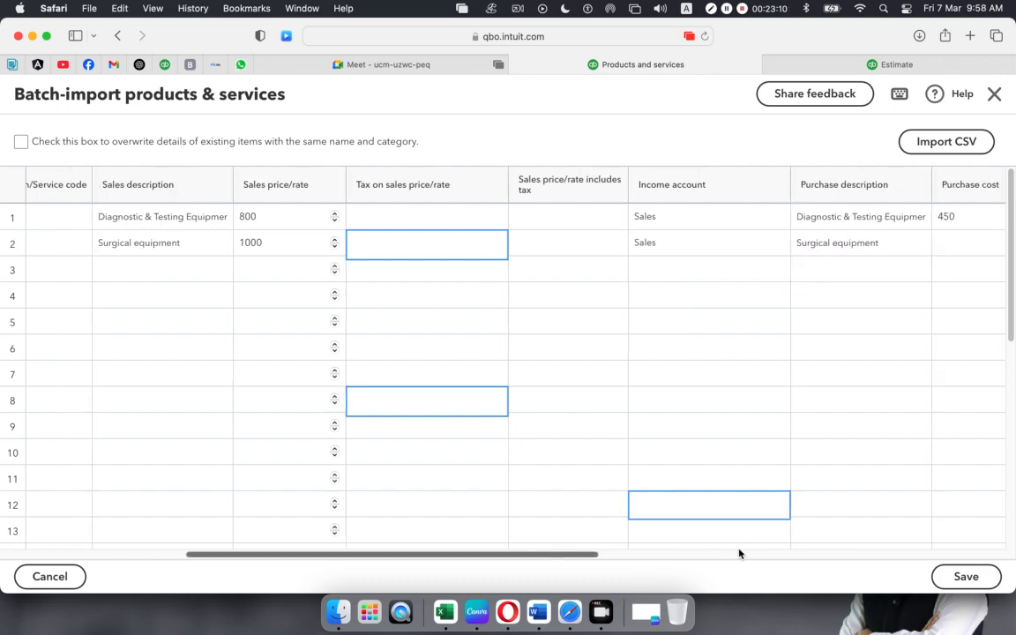
{"action": "scroll", "coordinate": [783, 549], "scroll_direction": "right", "scroll_amount": 10}
- Enter purchase cost 600 for Surgical equipment and choose Cost of sales as expense account
{"action": "left_click", "coordinate": [517, 248]}
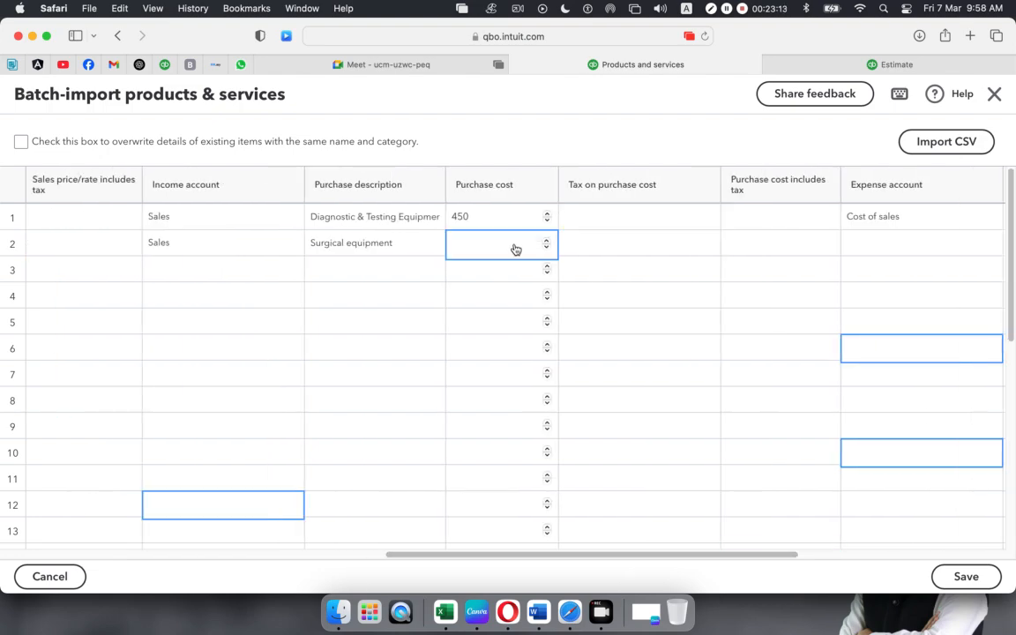
{"action": "key", "text": "super+Tab"}
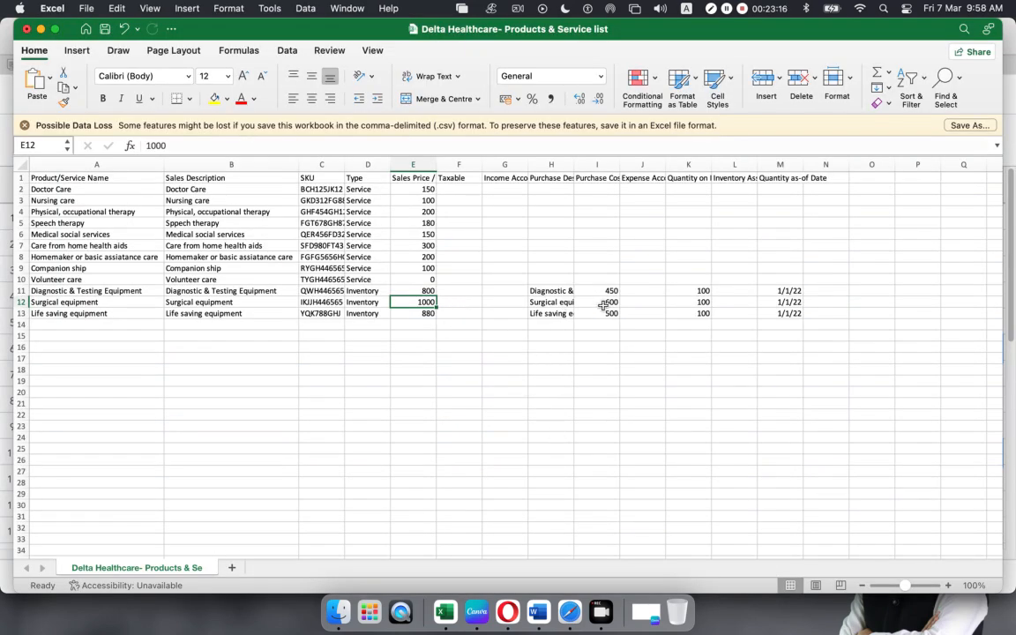
{"action": "key", "text": "super+Tab"}
{"action": "left_click", "coordinate": [475, 251]}
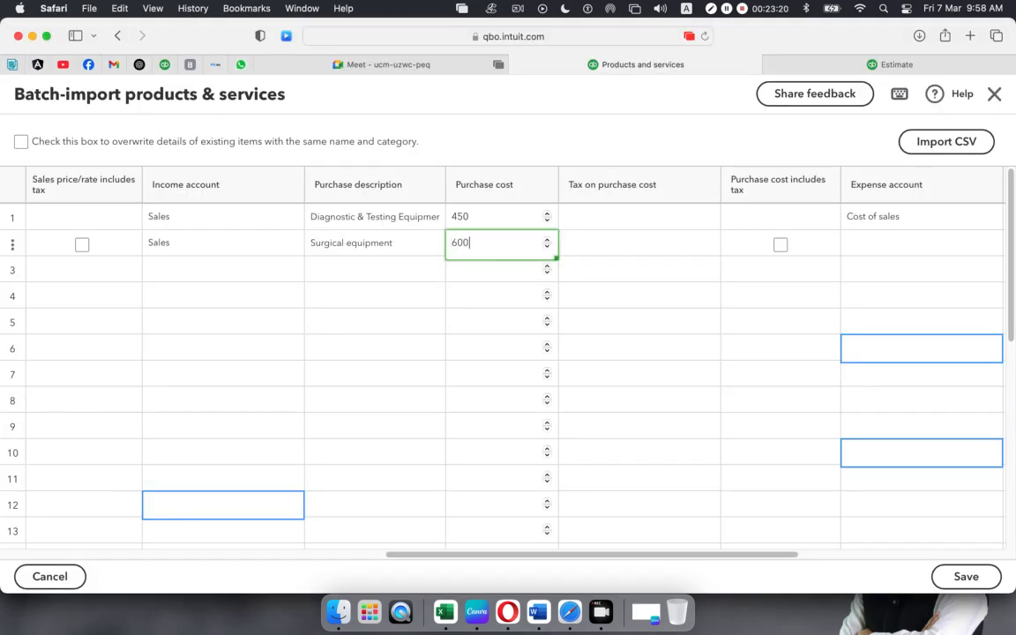
{"action": "left_click", "coordinate": [898, 251]}
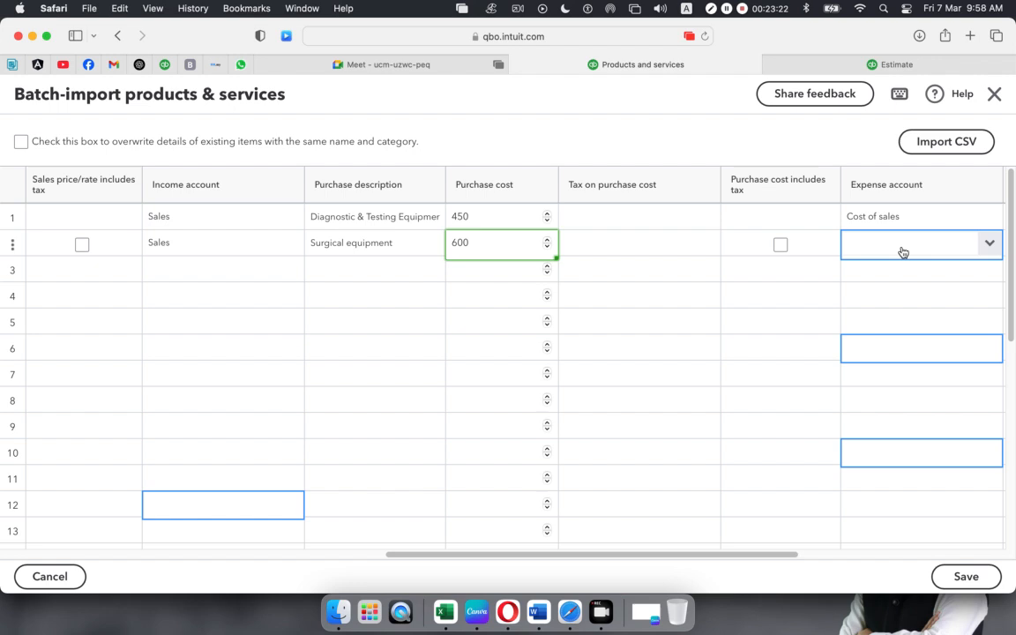
{"action": "left_click", "coordinate": [893, 273]}
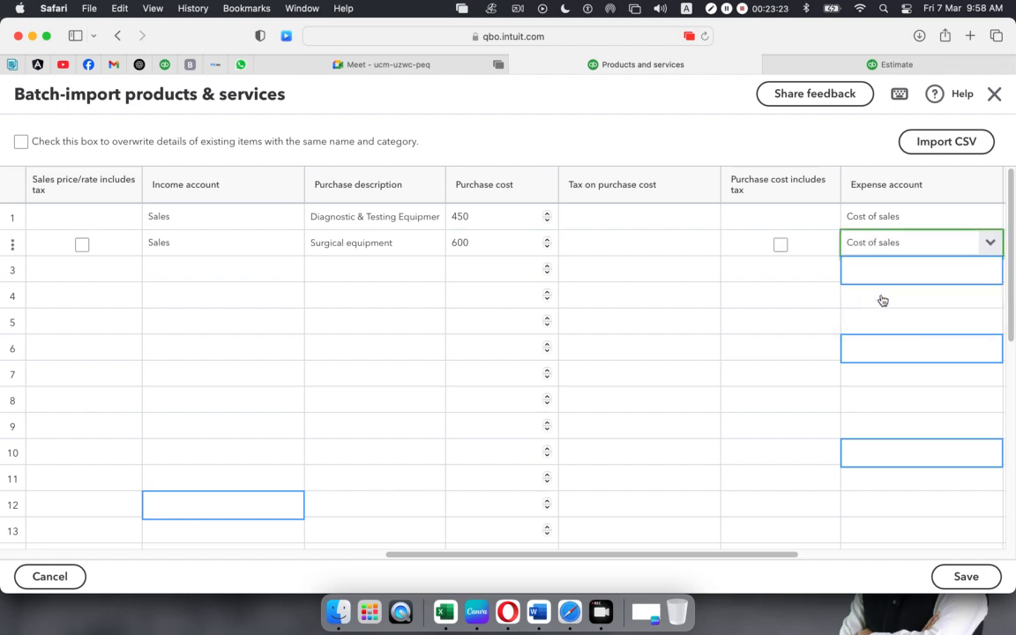
{"action": "left_click_drag", "start_coordinate": [756, 555], "coordinate": [978, 552]}
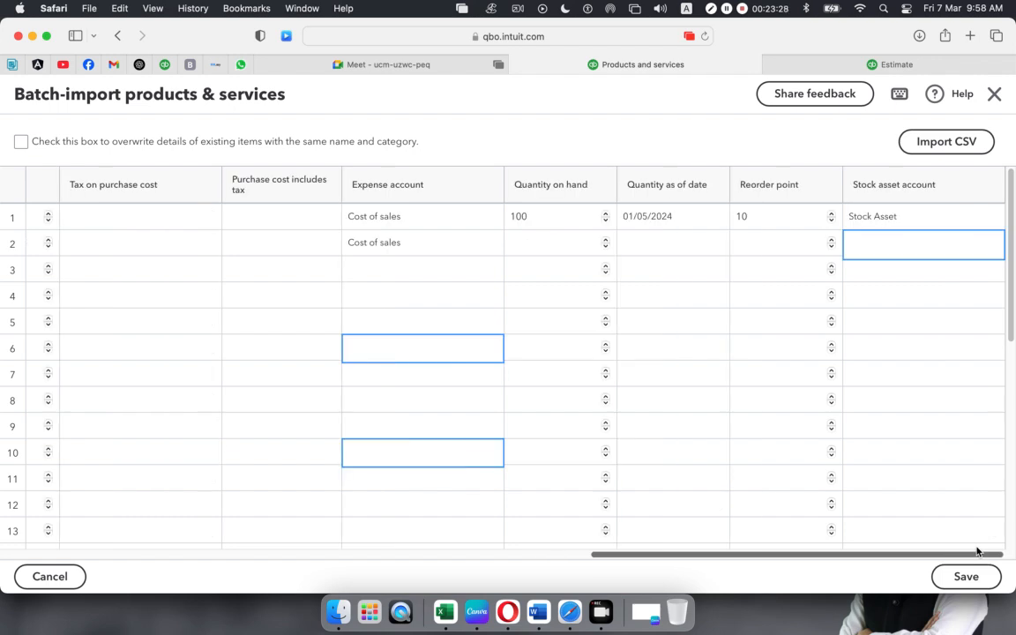
- Enter 100 on hand as of 01/03/2024 for Surgical equipment
{"action": "left_click", "coordinate": [531, 245]}
{"action": "type", "text": "100"}
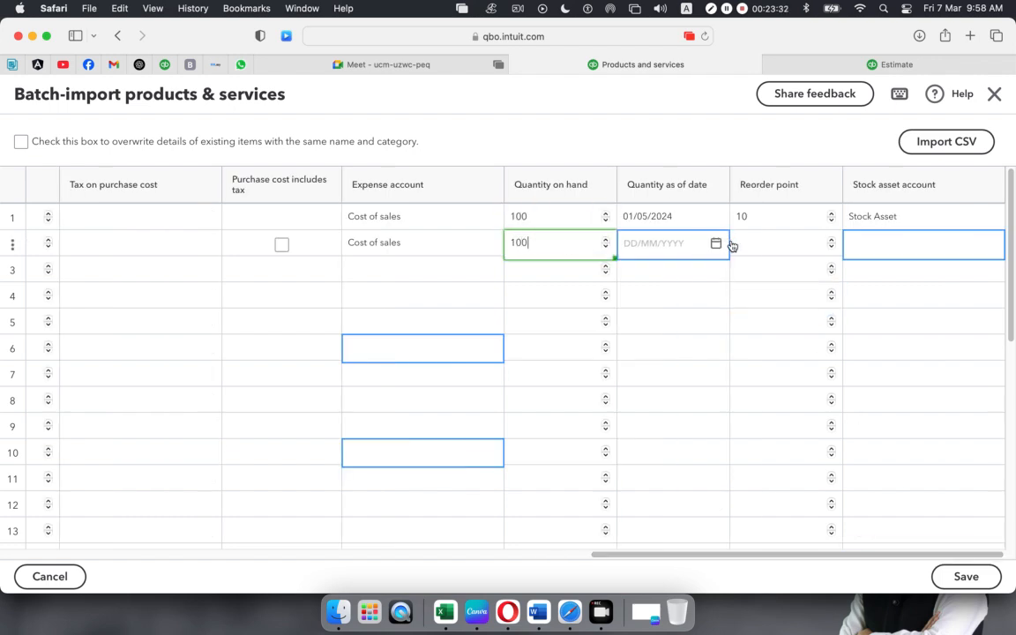
{"action": "left_click", "coordinate": [717, 244]}
{"action": "left_click", "coordinate": [637, 277]}
{"action": "left_click", "coordinate": [637, 277]}
{"action": "left_click", "coordinate": [637, 277]}
{"action": "left_click", "coordinate": [637, 277]}
{"action": "left_click", "coordinate": [637, 277]}
{"action": "left_click", "coordinate": [637, 277]}
{"action": "left_click", "coordinate": [637, 277]}
{"action": "left_click", "coordinate": [637, 277]}
{"action": "left_click", "coordinate": [637, 277]}
{"action": "left_click", "coordinate": [637, 277]}
{"action": "left_click", "coordinate": [637, 277]}
{"action": "left_click", "coordinate": [637, 277]}
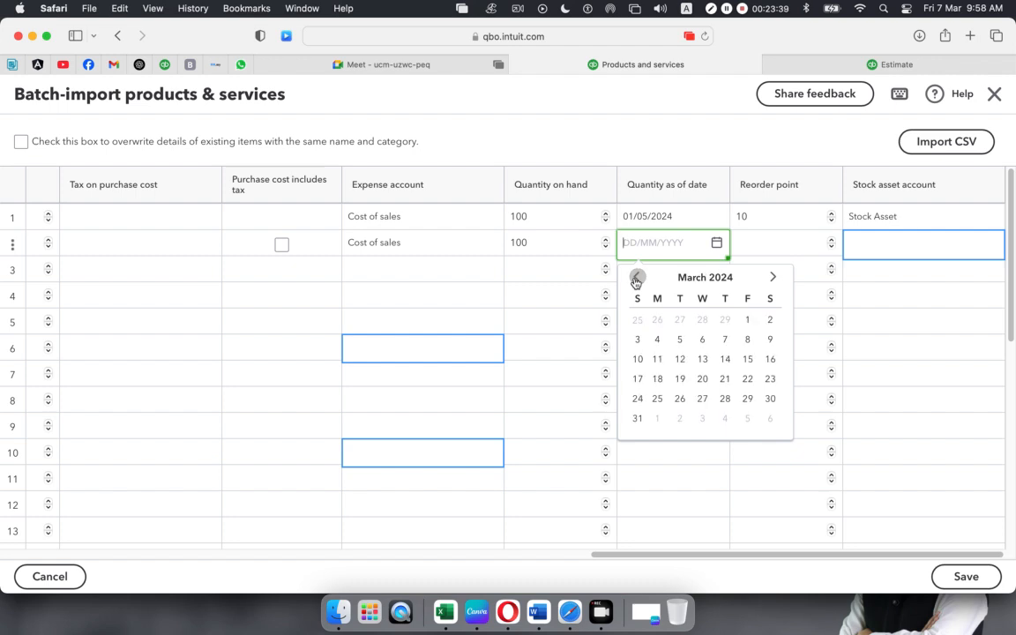
{"action": "left_click", "coordinate": [748, 319]}
- Give Surgical equipment reorder point 10 and the Stock Asset account
{"action": "left_click", "coordinate": [792, 253]}
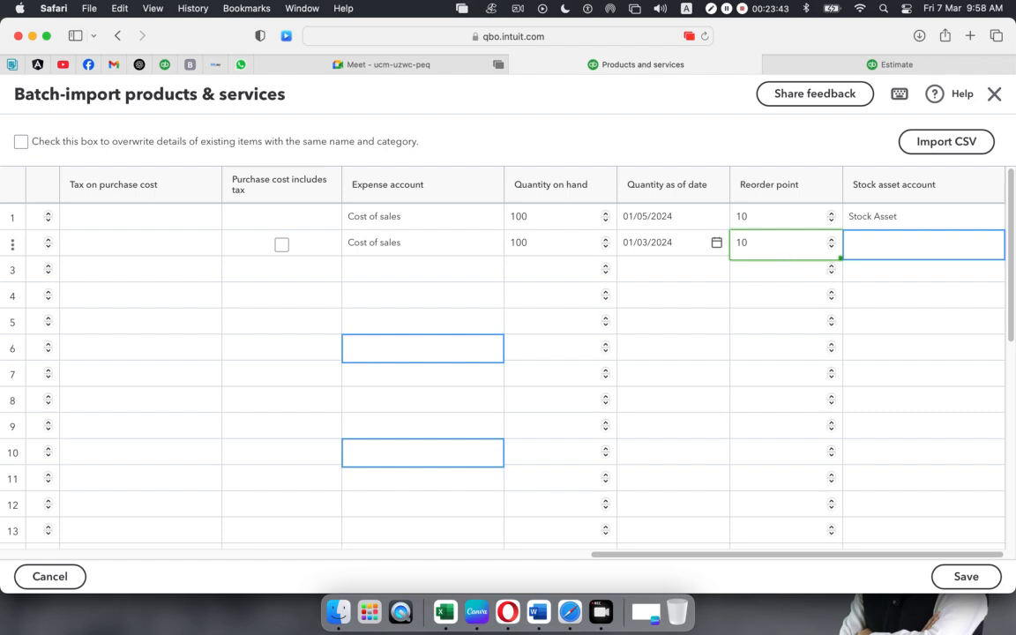
{"action": "left_click", "coordinate": [953, 245]}
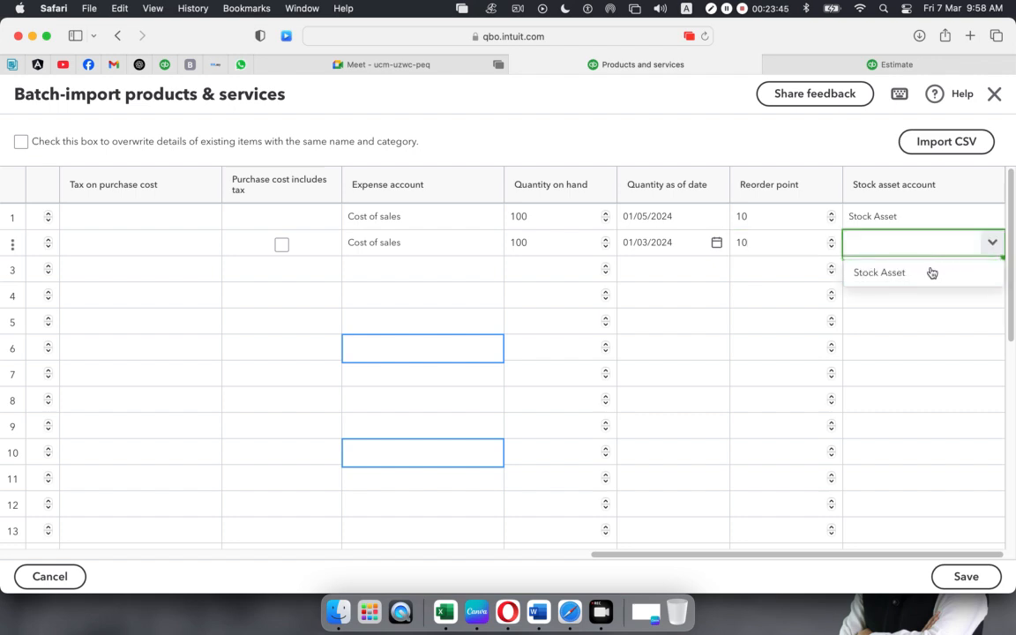
{"action": "left_click", "coordinate": [932, 272]}
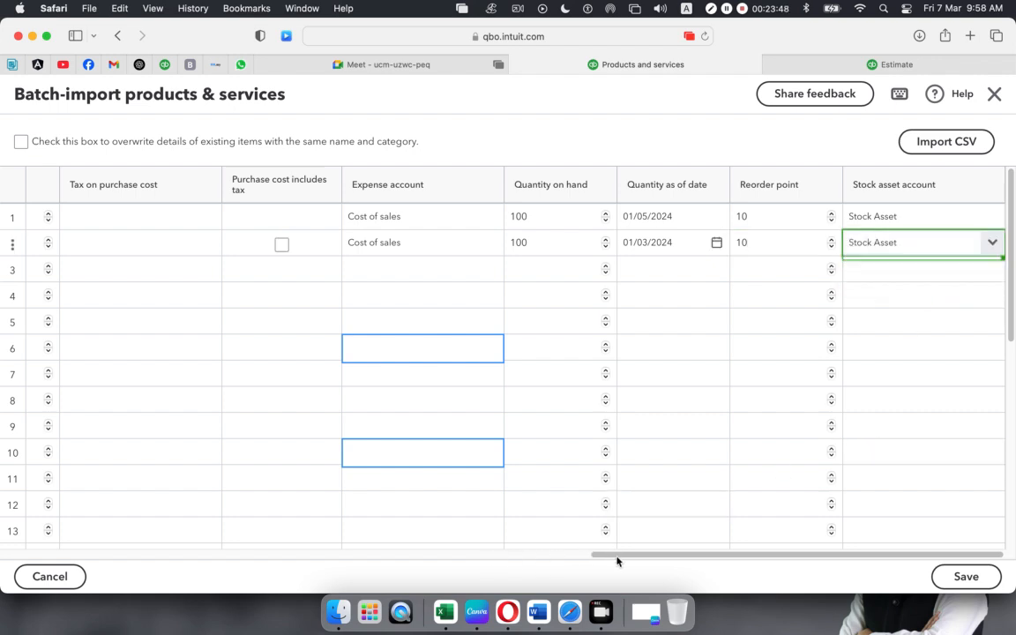
{"action": "scroll", "coordinate": [338, 559], "scroll_direction": "left", "scroll_amount": 5}
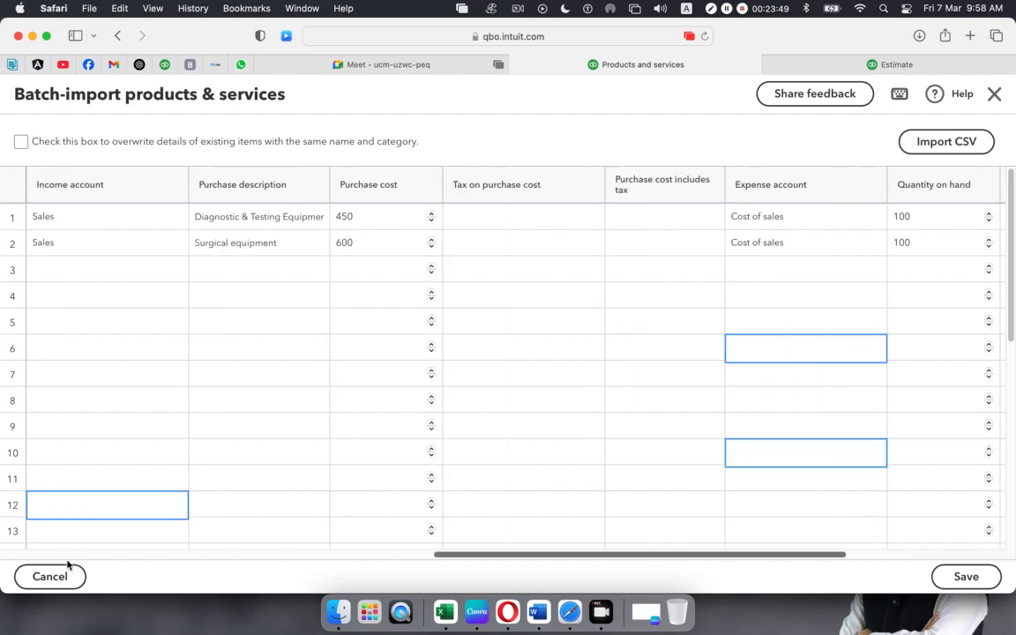
{"action": "scroll", "coordinate": [39, 562], "scroll_direction": "left", "scroll_amount": 10}
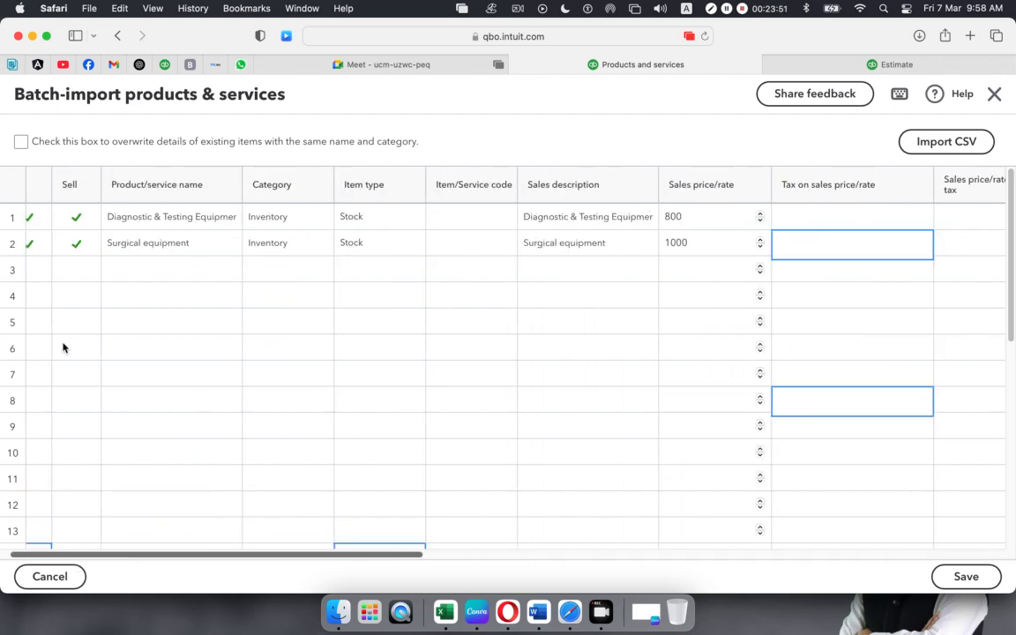
- Add a third row named 'Life saving equipment', copied from the Excel list
{"action": "left_click", "coordinate": [31, 269]}
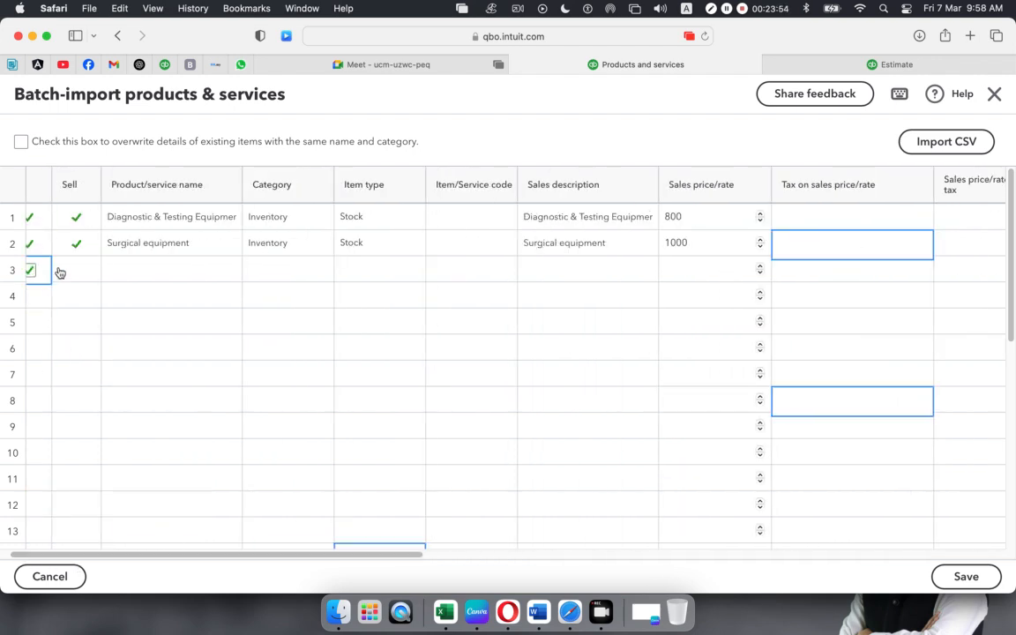
{"action": "left_click", "coordinate": [182, 272]}
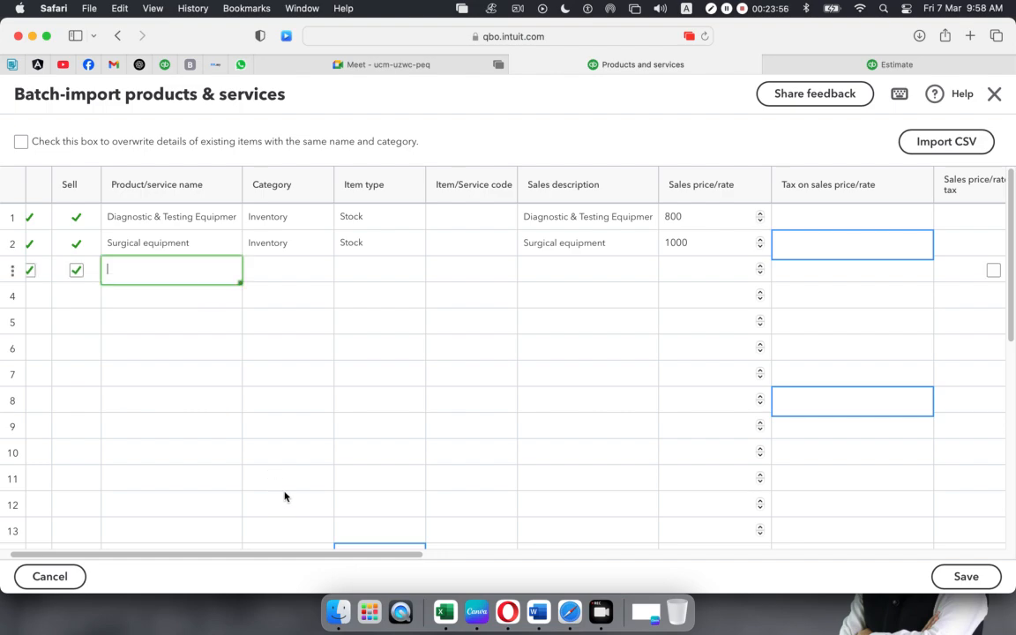
{"action": "left_click", "coordinate": [446, 602]}
{"action": "left_click", "coordinate": [51, 314]}
{"action": "left_click_drag", "start_coordinate": [251, 148], "coordinate": [136, 146]}
{"action": "key", "text": "super+c"}
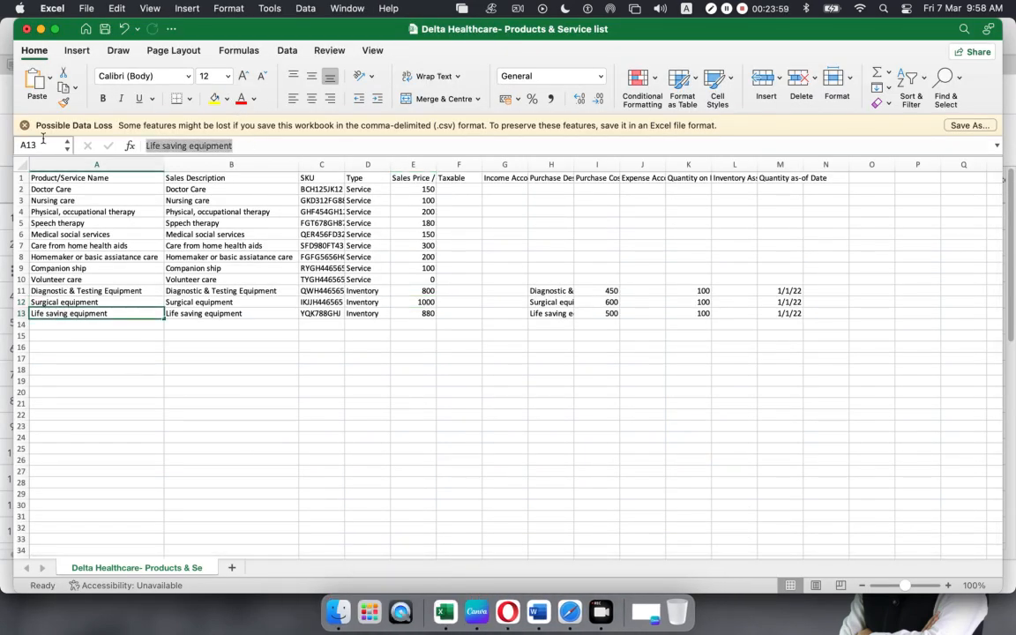
{"action": "key", "text": "super+Tab"}
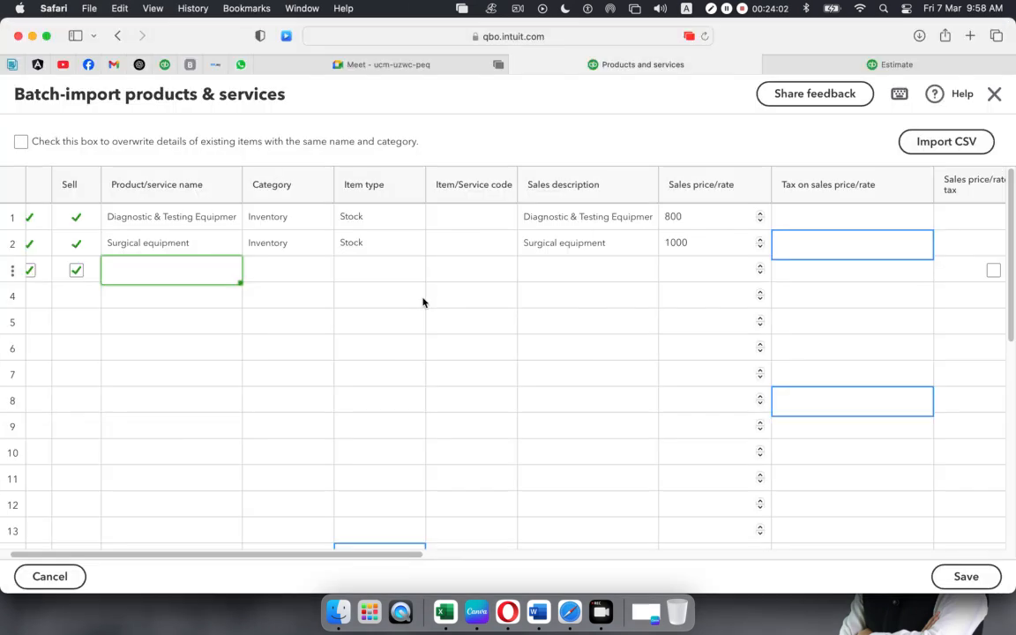
{"action": "key", "text": "super+v"}
- Set row 3's category to Inventory, type to Stock, and sales description to Life saving equipment
{"action": "left_click", "coordinate": [280, 279]}
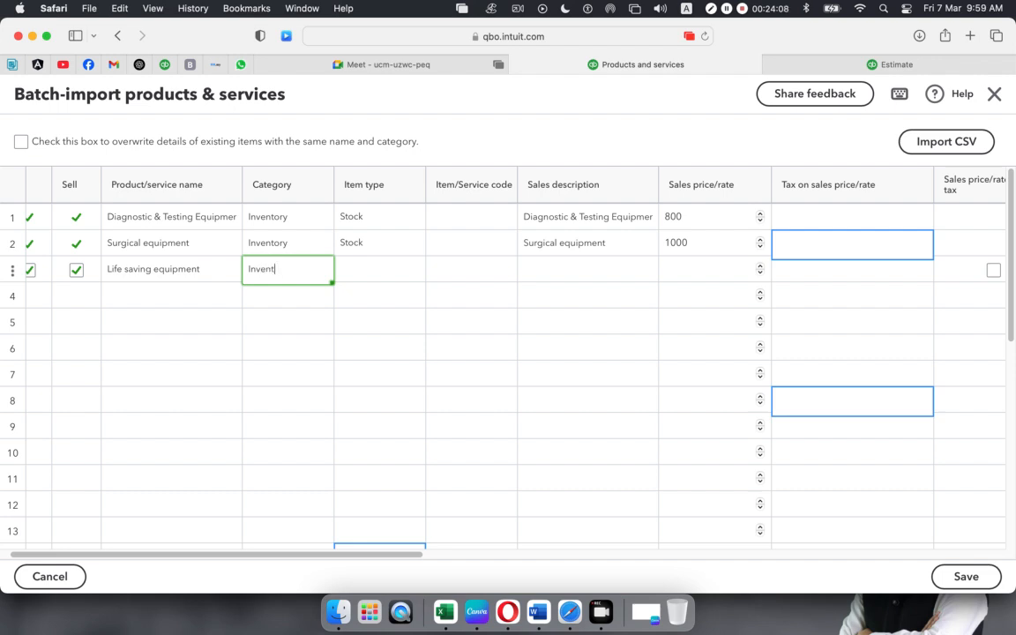
{"action": "left_click", "coordinate": [361, 273]}
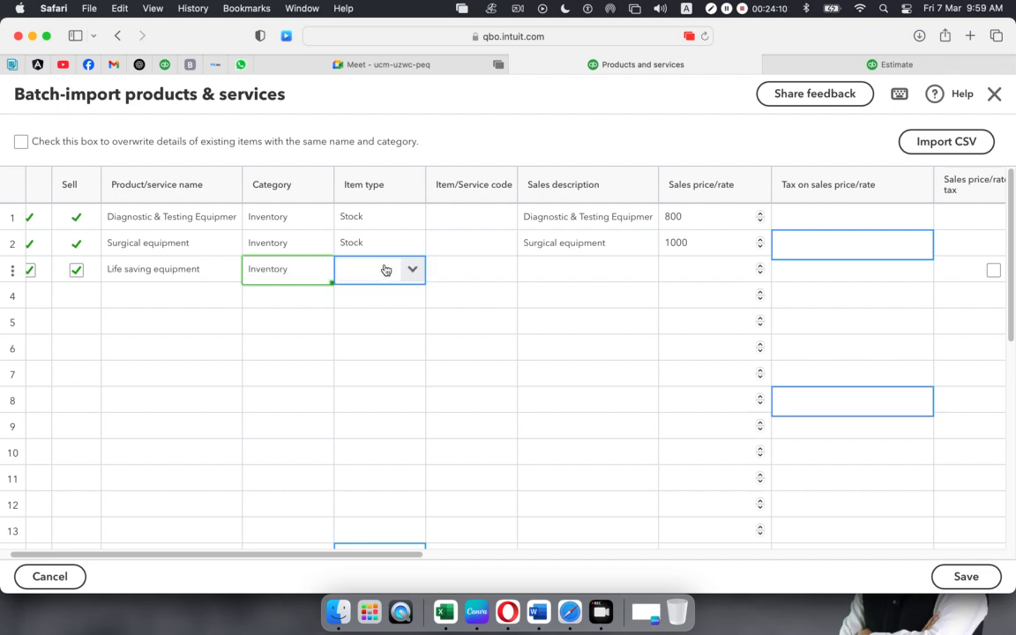
{"action": "left_click", "coordinate": [412, 269]}
{"action": "left_click", "coordinate": [377, 302]}
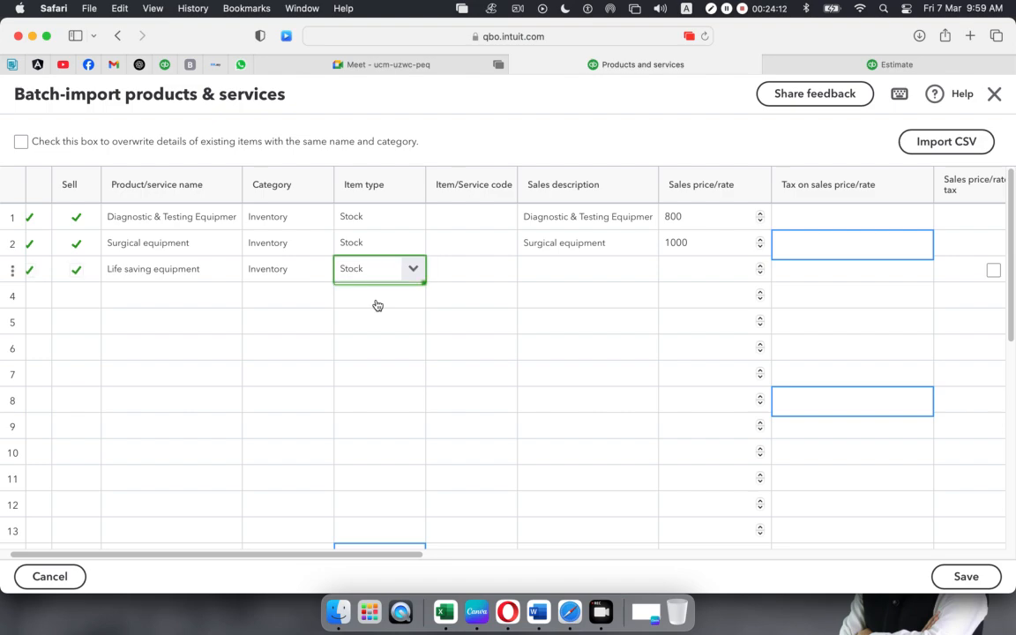
{"action": "left_click", "coordinate": [463, 272]}
{"action": "left_click", "coordinate": [560, 274]}
{"action": "left_click", "coordinate": [560, 273]}
{"action": "key", "text": "super+v"}
- Enter 880 as Life saving equipment's sales price, checked against Excel
{"action": "left_click", "coordinate": [710, 275]}
{"action": "left_click", "coordinate": [710, 275]}
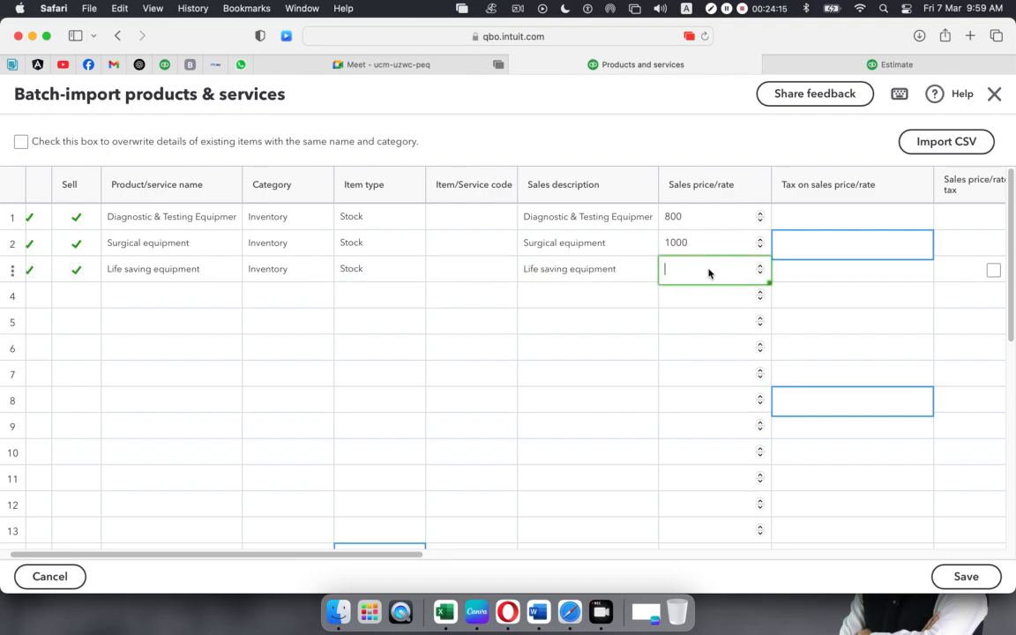
{"action": "key", "text": "super+Tab"}
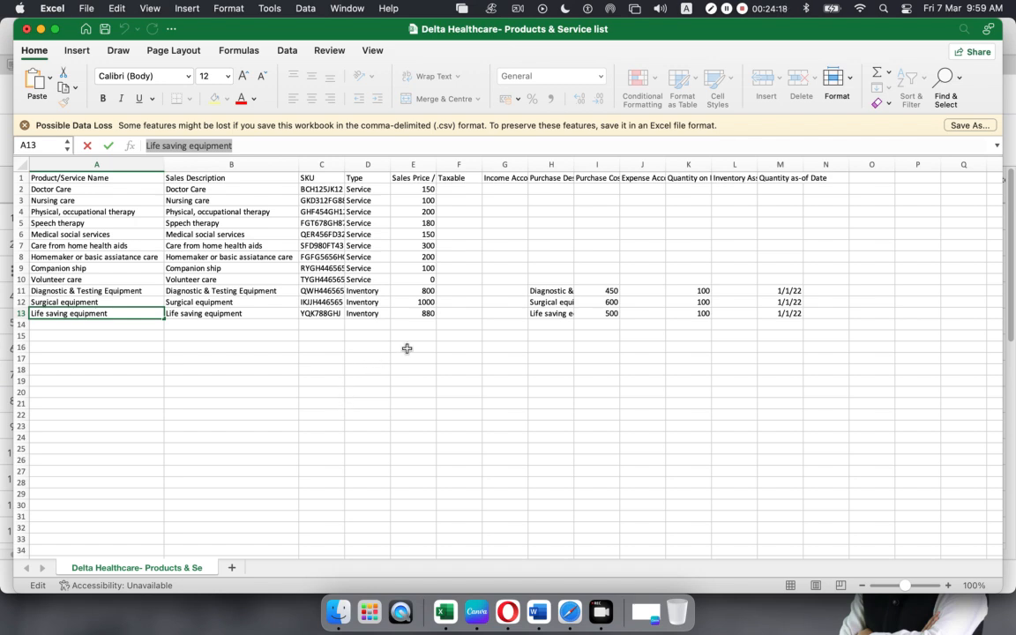
{"action": "key", "text": "super+Tab"}
{"action": "type", "text": "880"}
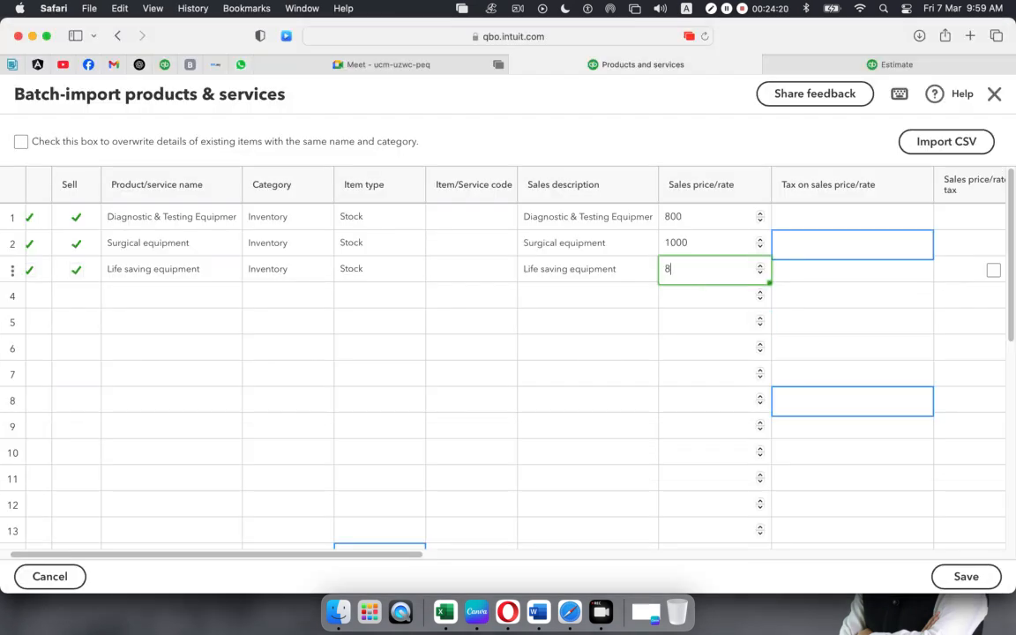
{"action": "left_click", "coordinate": [760, 300]}
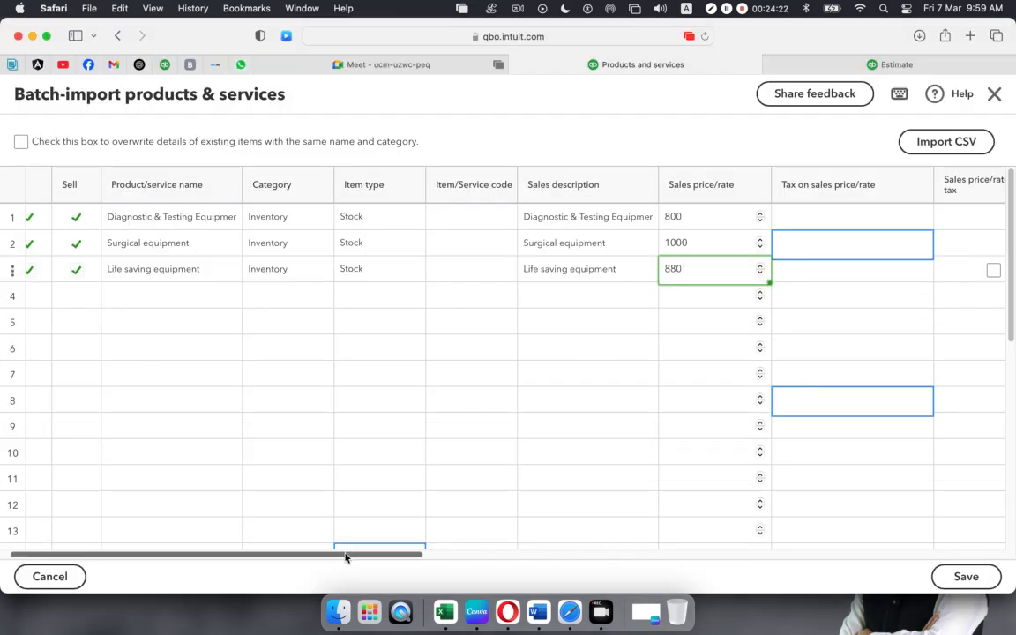
- Set row 3's income account to Sales
{"action": "scroll", "coordinate": [494, 549], "scroll_direction": "right", "scroll_amount": 6}
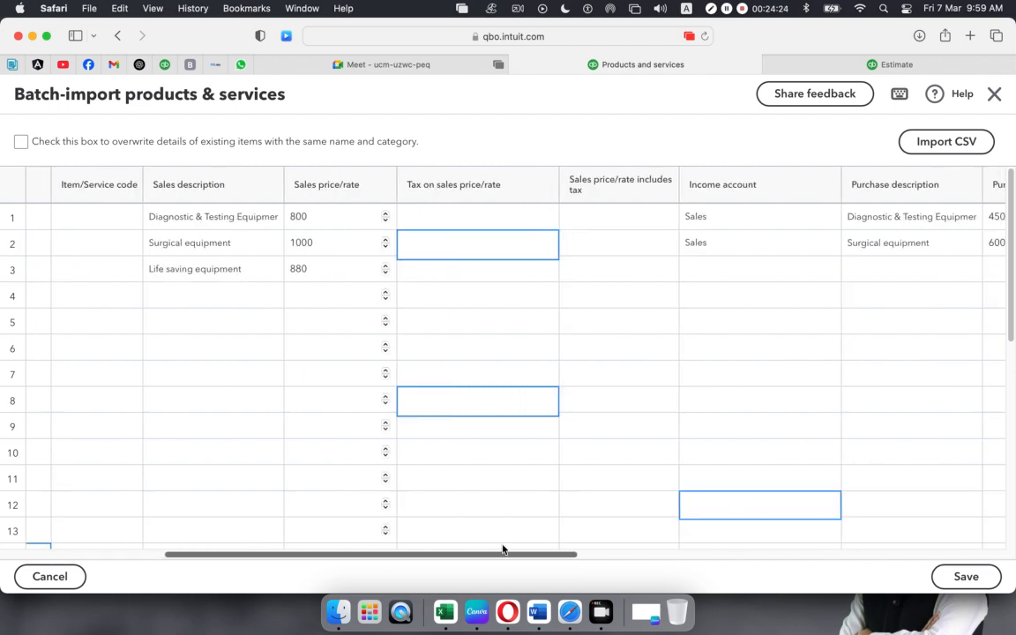
{"action": "left_click", "coordinate": [762, 265]}
{"action": "left_click", "coordinate": [822, 269]}
{"action": "left_click", "coordinate": [790, 284]}
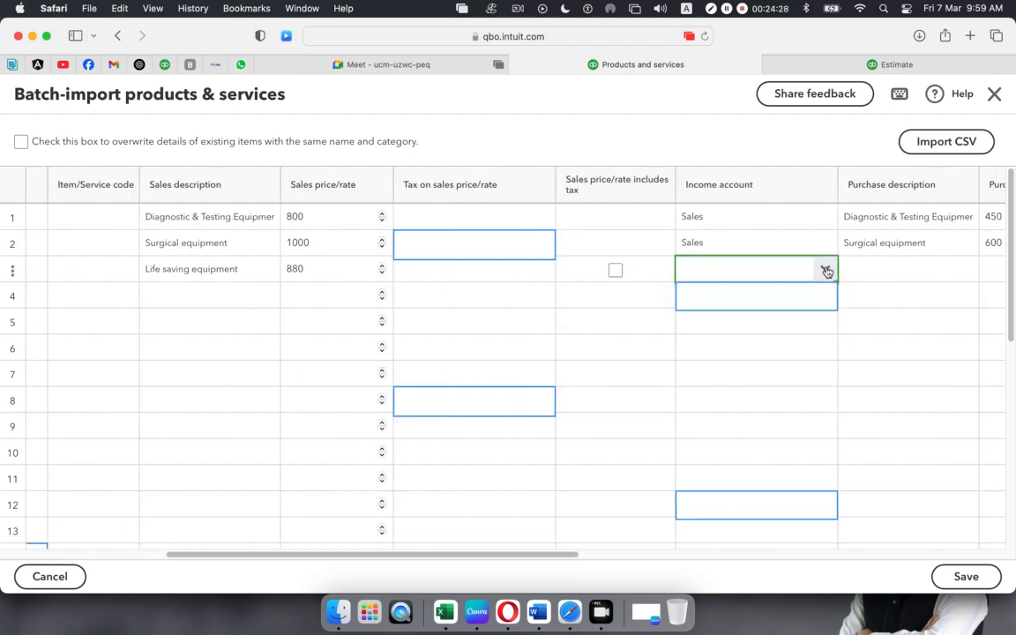
{"action": "left_click", "coordinate": [826, 270]}
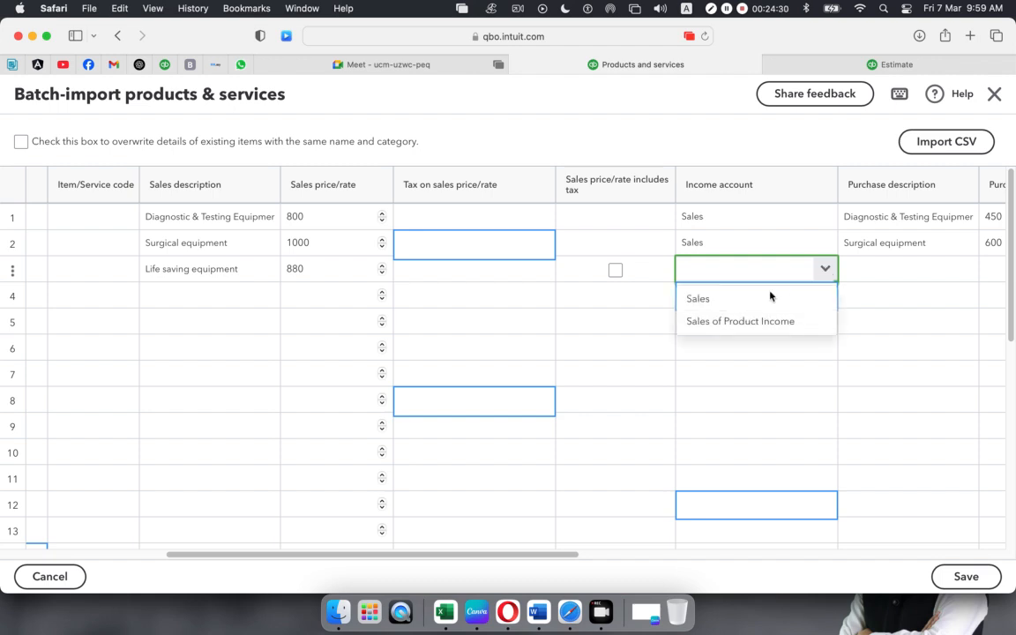
{"action": "left_click", "coordinate": [751, 300]}
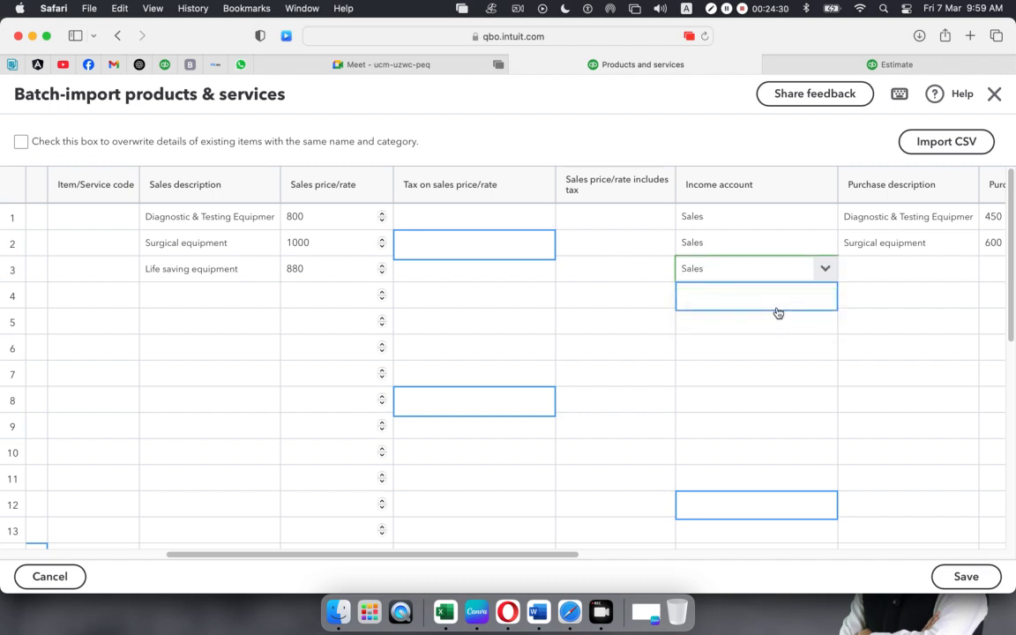
- Give row 3 purchase description Life saving equipment and purchase cost 500
{"action": "left_click", "coordinate": [905, 272]}
{"action": "key", "text": "super+v"}
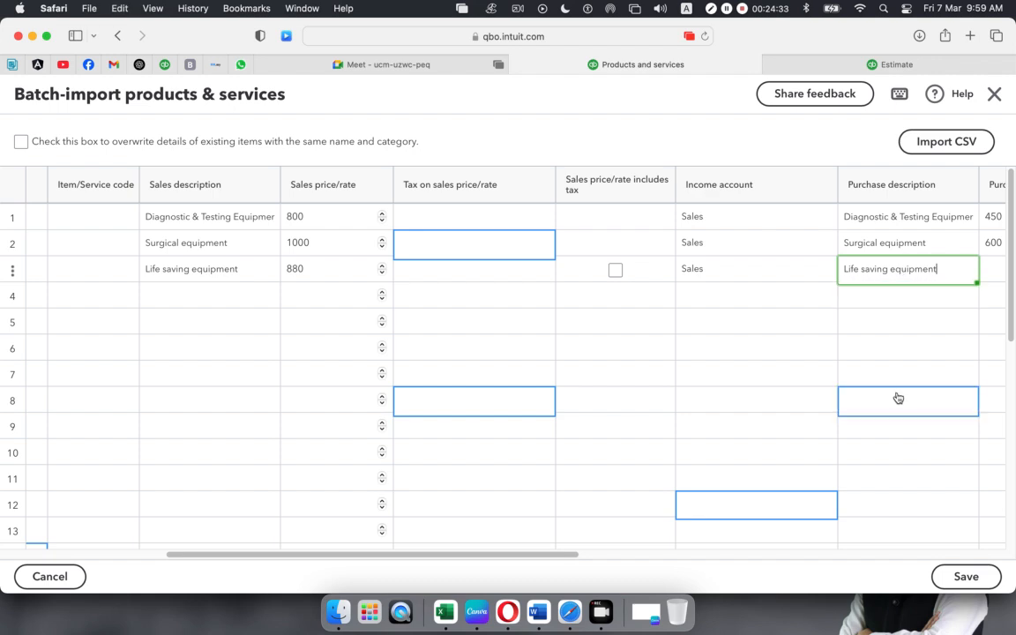
{"action": "left_click_drag", "start_coordinate": [548, 556], "coordinate": [611, 554]}
{"action": "left_click_drag", "start_coordinate": [710, 557], "coordinate": [785, 555]}
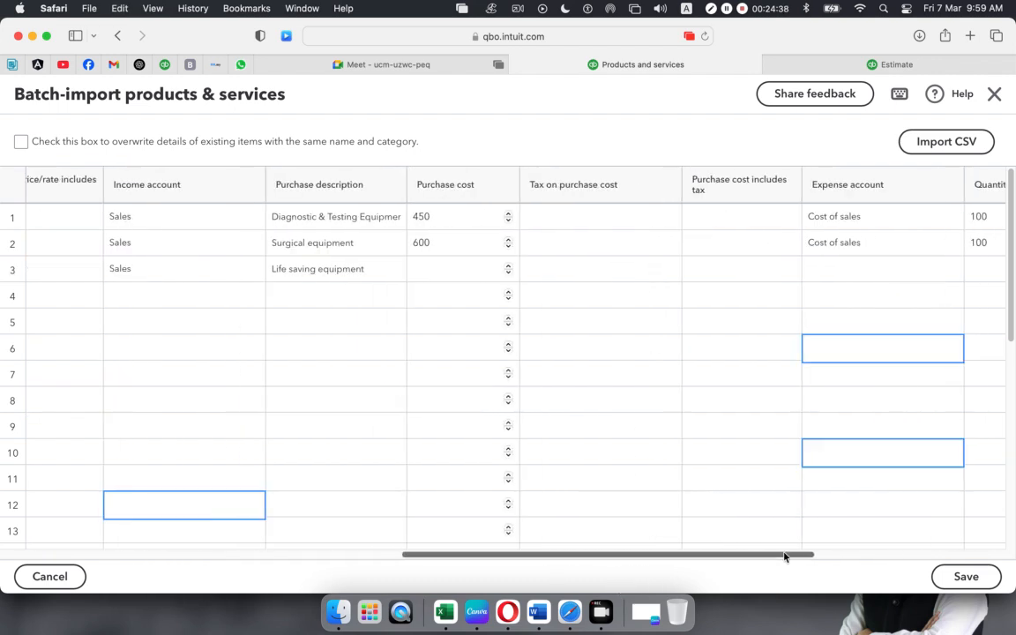
{"action": "key", "text": "super+Tab"}
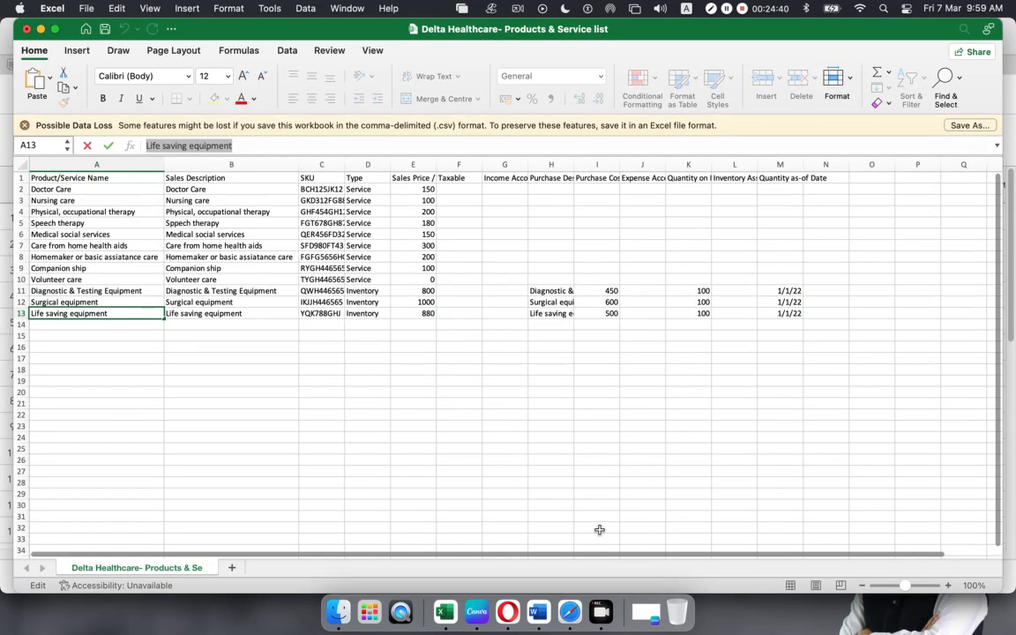
{"action": "key", "text": "super+Tab"}
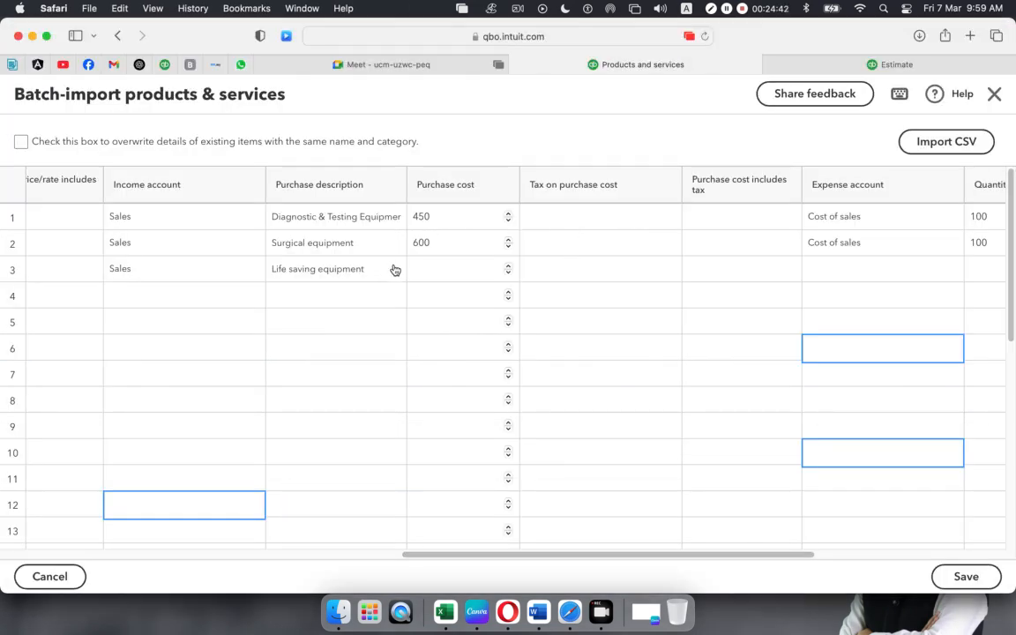
{"action": "left_click", "coordinate": [453, 269]}
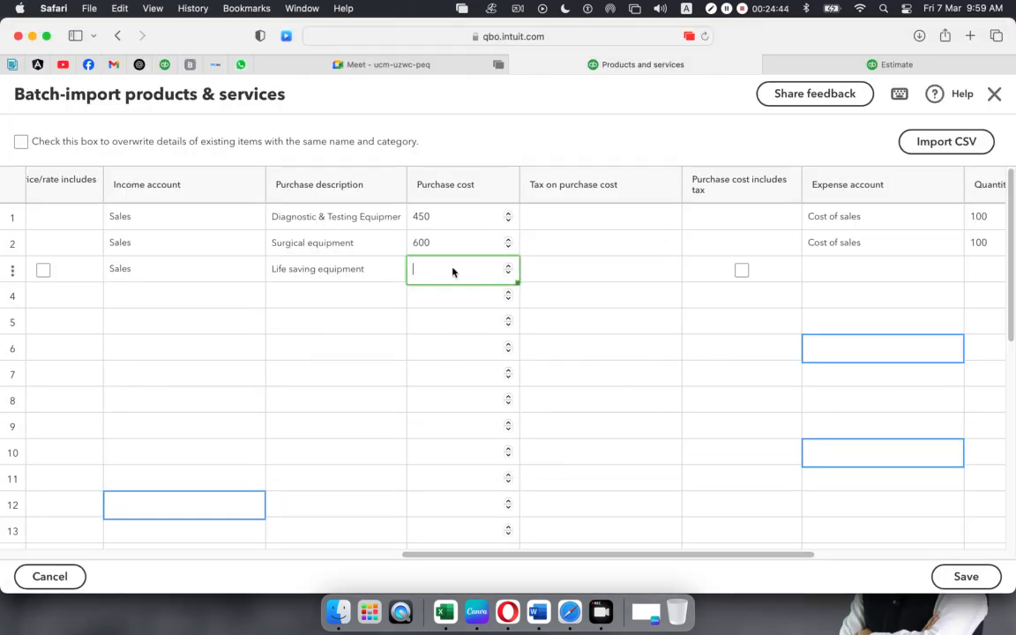
{"action": "key", "text": "Tab"}
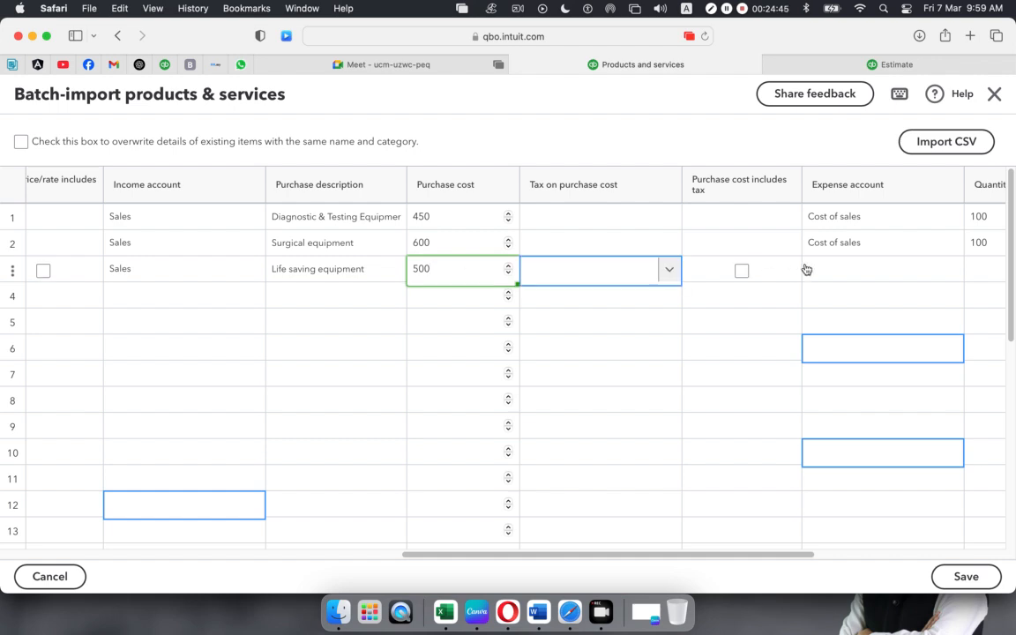
- Choose Cost of sales as row 3's expense account and enter 100 on hand
{"action": "left_click", "coordinate": [834, 270]}
{"action": "left_click", "coordinate": [950, 272]}
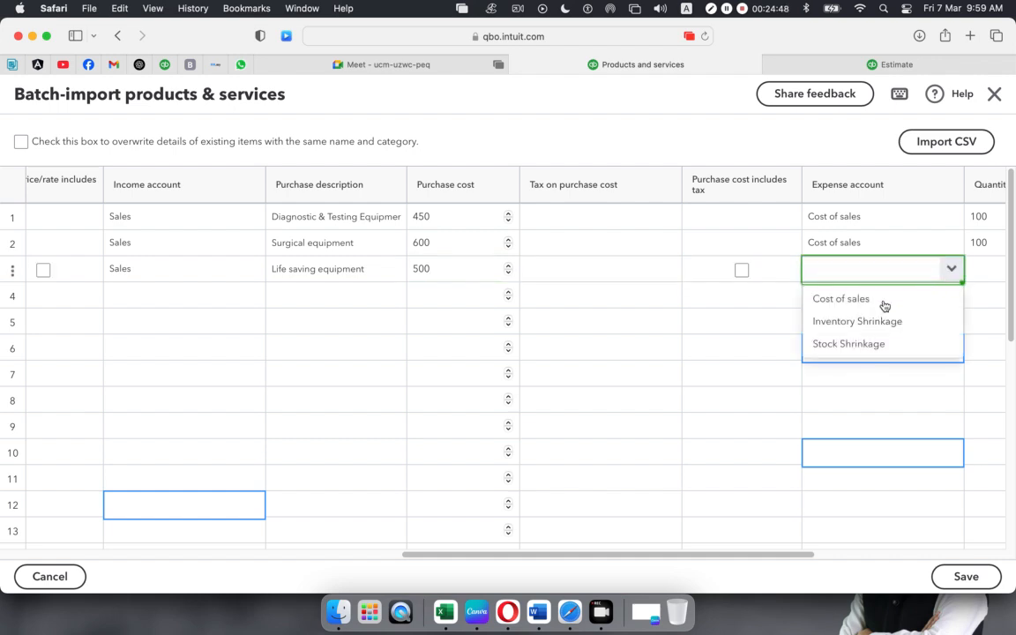
{"action": "left_click", "coordinate": [885, 305]}
{"action": "left_click", "coordinate": [991, 272]}
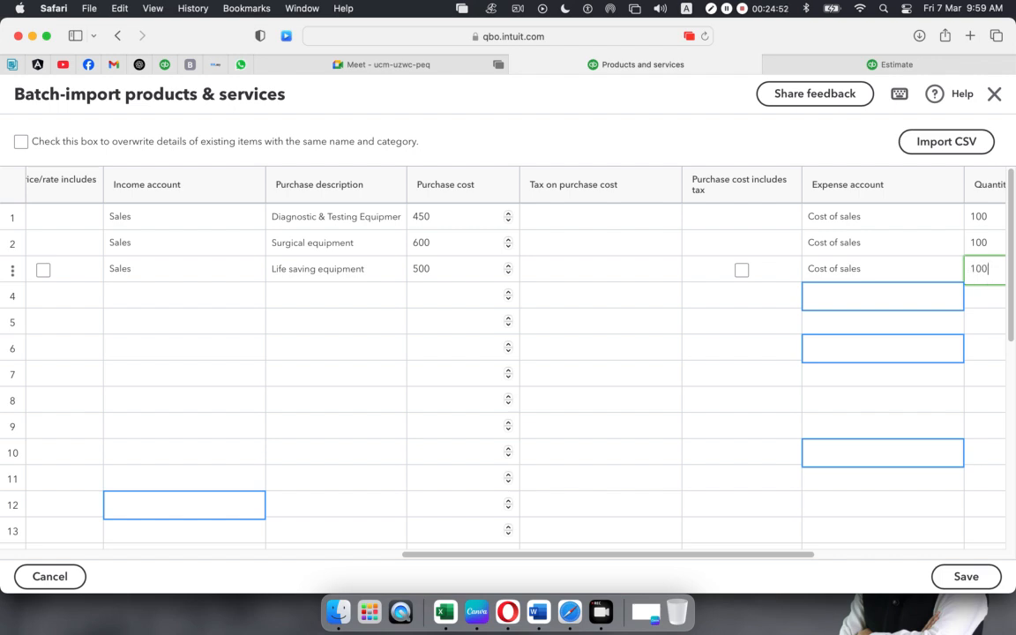
{"action": "left_click_drag", "start_coordinate": [804, 555], "coordinate": [805, 555]}
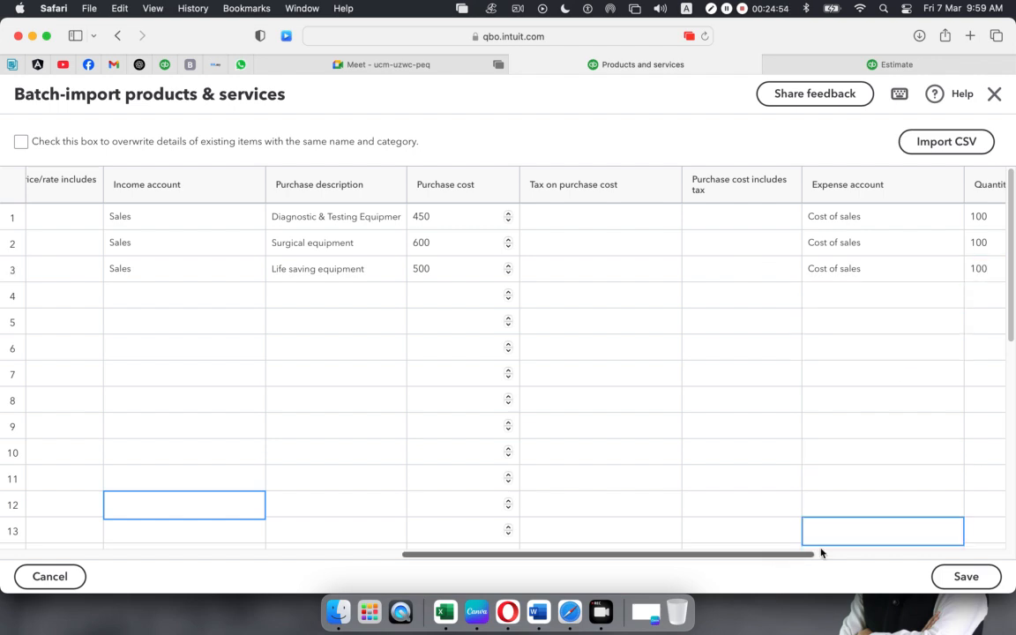
{"action": "left_click_drag", "start_coordinate": [903, 548], "coordinate": [1003, 547]}
- Set Life saving equipment's quantity as-of date to 01/10/2023
{"action": "left_click", "coordinate": [716, 271]}
{"action": "left_click", "coordinate": [716, 272]}
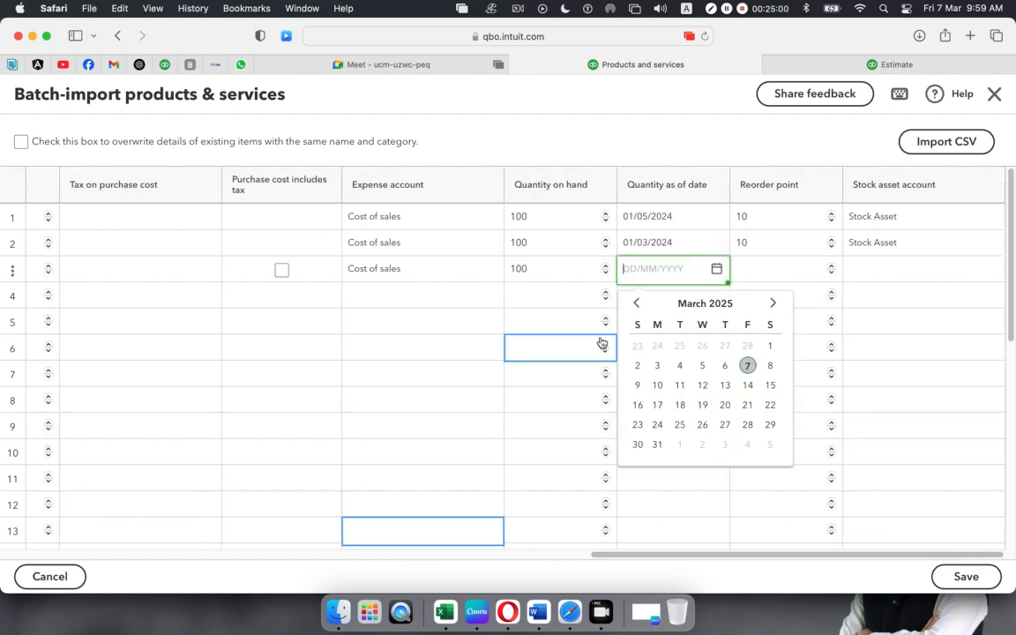
{"action": "left_click", "coordinate": [636, 303]}
{"action": "left_click", "coordinate": [636, 304]}
{"action": "left_click", "coordinate": [636, 303]}
{"action": "left_click", "coordinate": [636, 303]}
{"action": "left_click", "coordinate": [636, 303]}
{"action": "left_click", "coordinate": [636, 304]}
{"action": "left_click", "coordinate": [636, 303]}
{"action": "left_click", "coordinate": [636, 305]}
{"action": "left_click", "coordinate": [636, 305]}
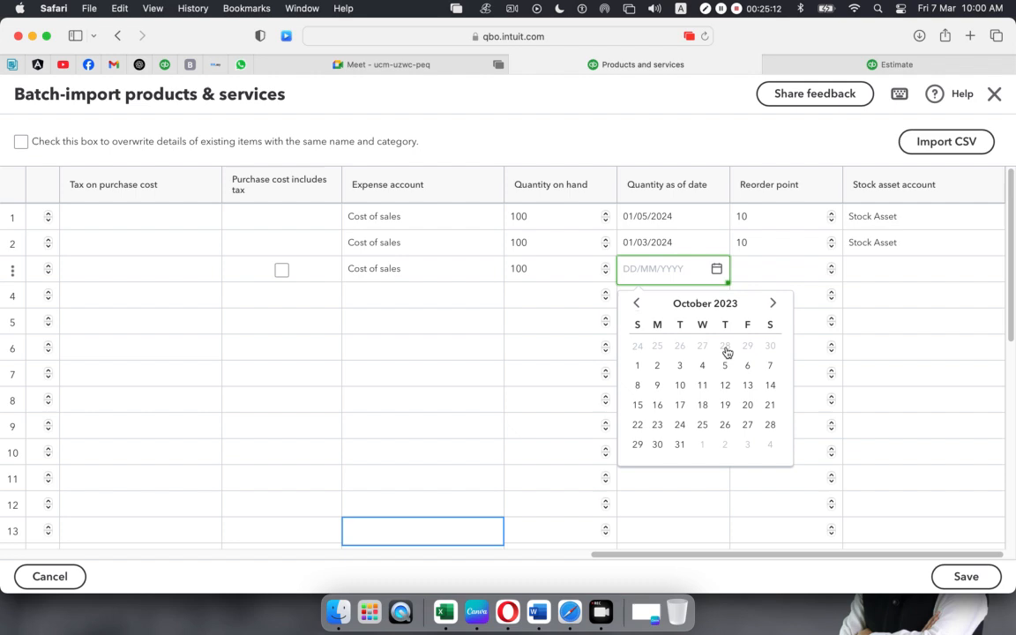
{"action": "left_click", "coordinate": [637, 365]}
- Set reorder point 10 and the Stock Asset account, then save the batch of products
{"action": "left_click", "coordinate": [777, 275]}
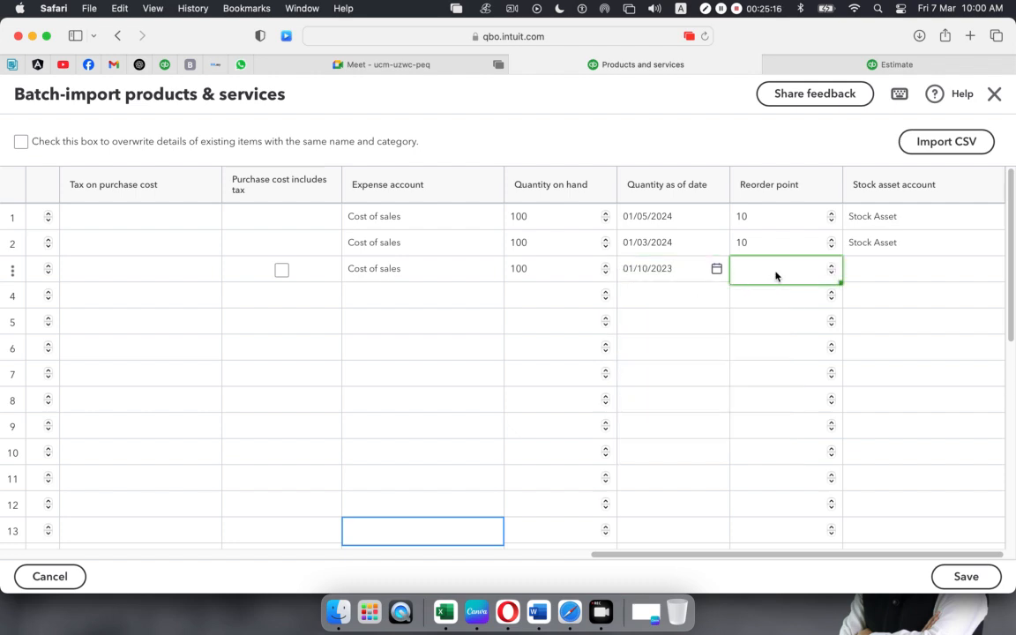
{"action": "left_click", "coordinate": [901, 275]}
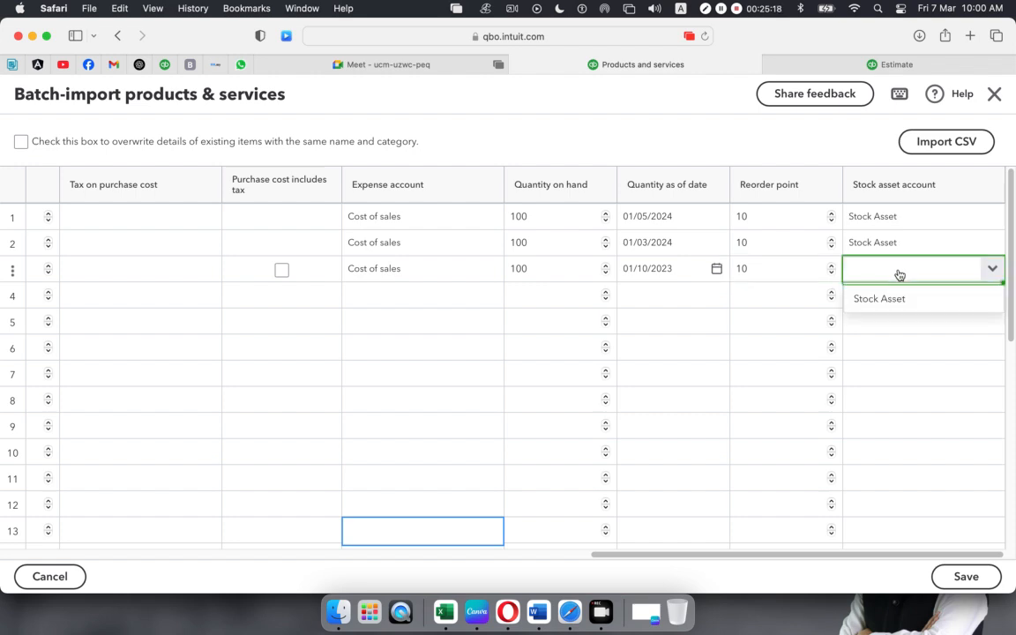
{"action": "left_click", "coordinate": [891, 301]}
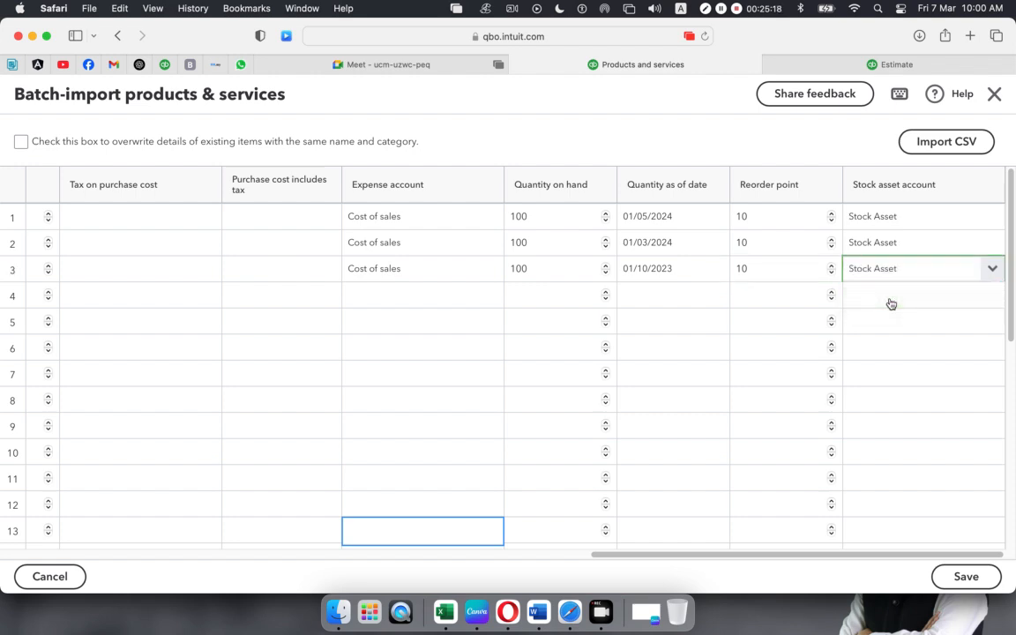
{"action": "left_click", "coordinate": [966, 577]}
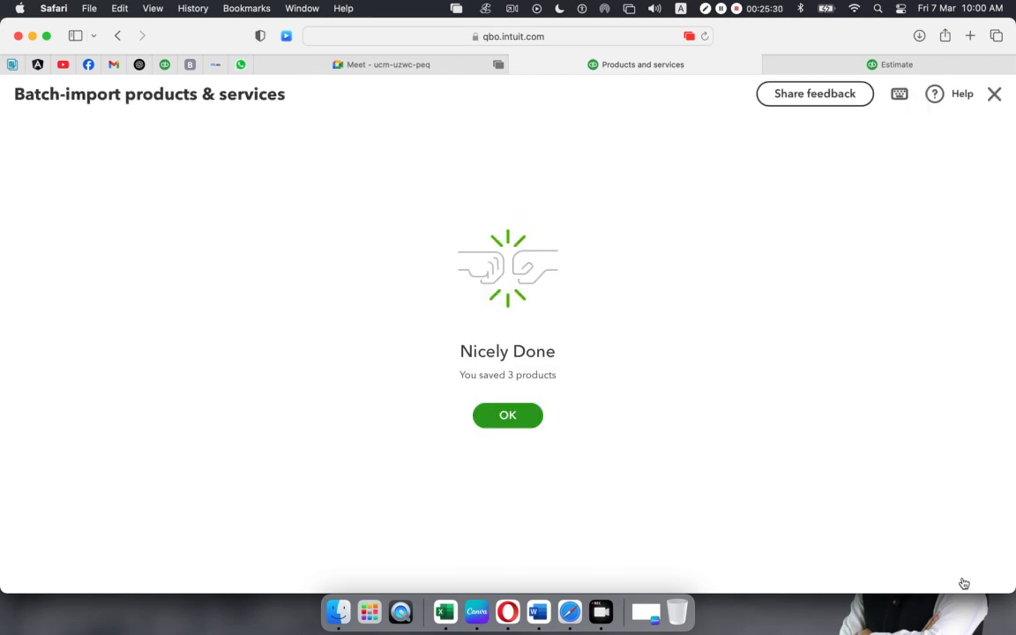
- Dismiss the success screen and scroll through the Products & services list
{"action": "left_click", "coordinate": [514, 418]}
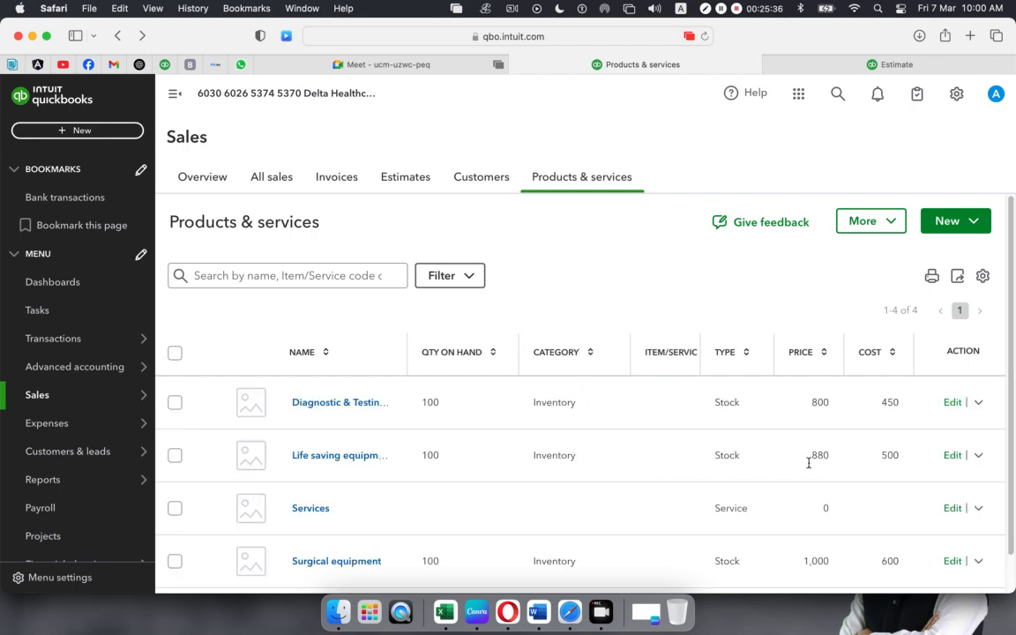
{"action": "scroll", "coordinate": [804, 415], "scroll_direction": "down", "scroll_amount": 2}
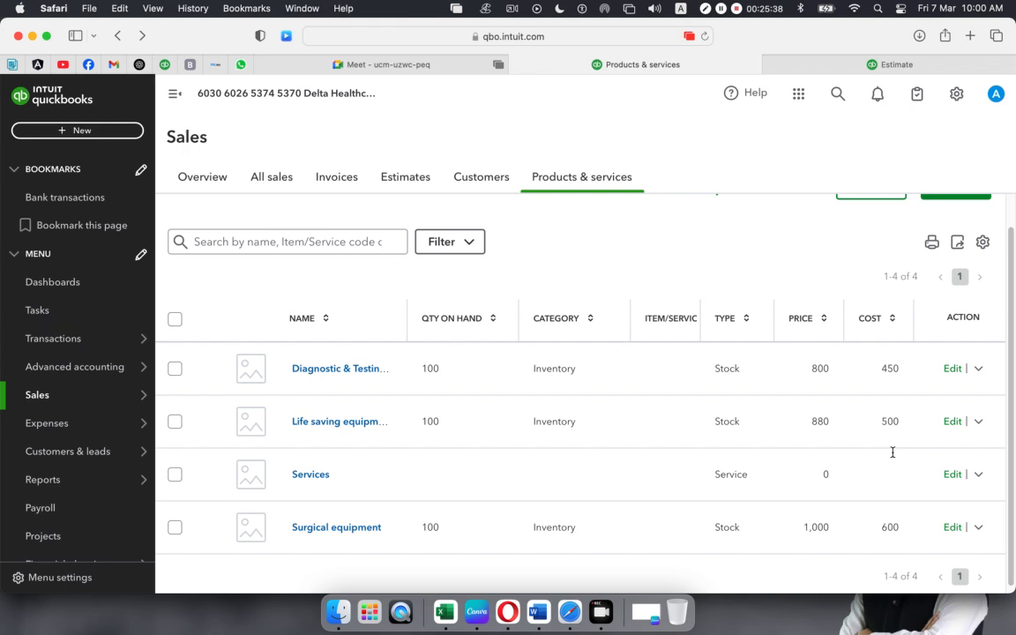
{"action": "scroll", "coordinate": [722, 415], "scroll_direction": "up", "scroll_amount": 2}
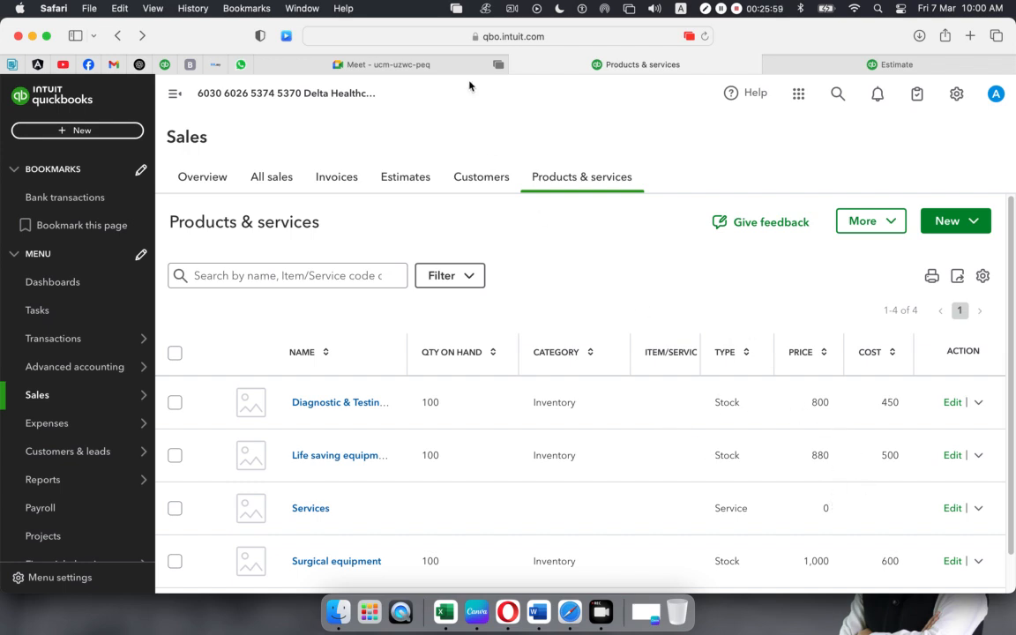
{"action": "left_click", "coordinate": [805, 65]}
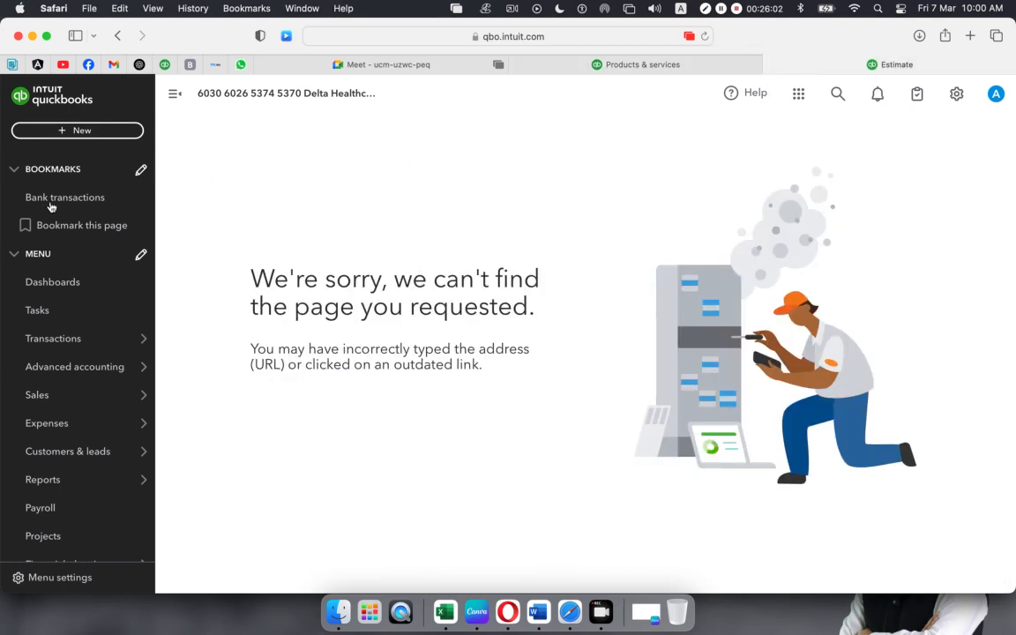
- Create a new estimate and select its customer
{"action": "left_click", "coordinate": [81, 131]}
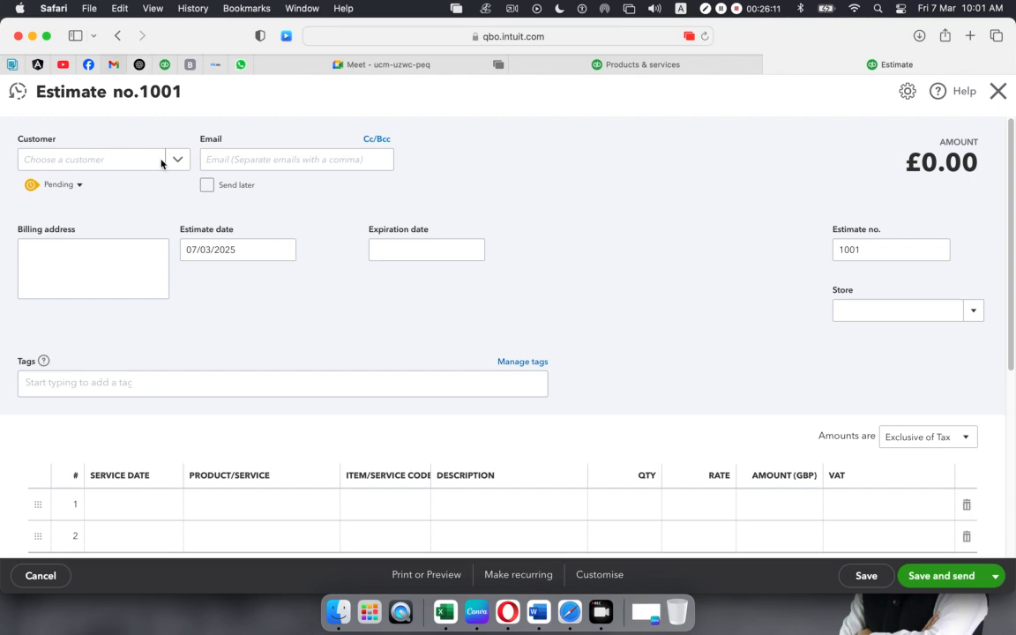
{"action": "left_click", "coordinate": [179, 161]}
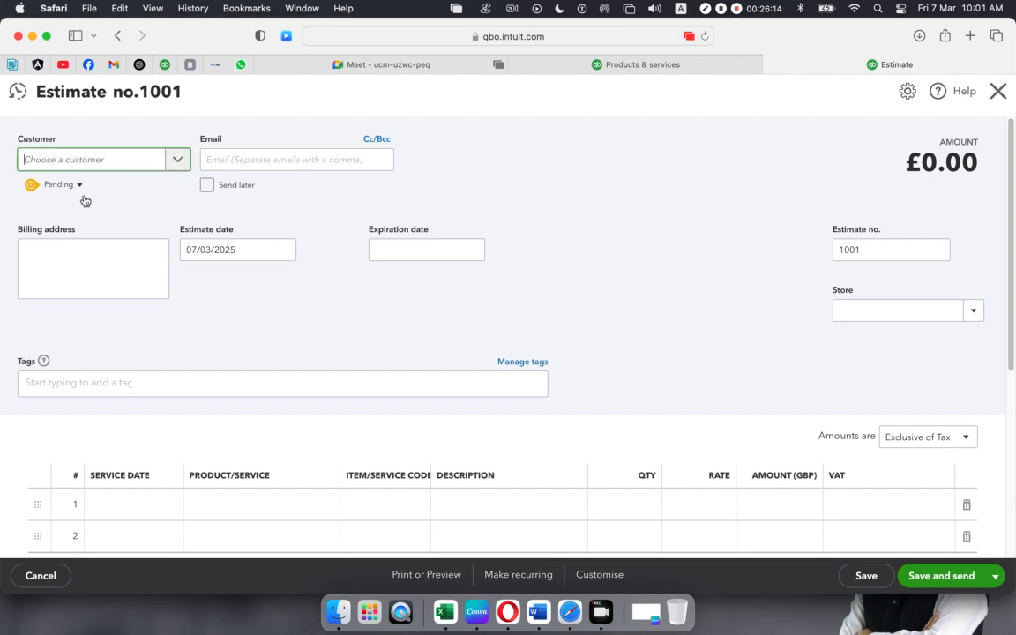
{"action": "left_click", "coordinate": [62, 262]}
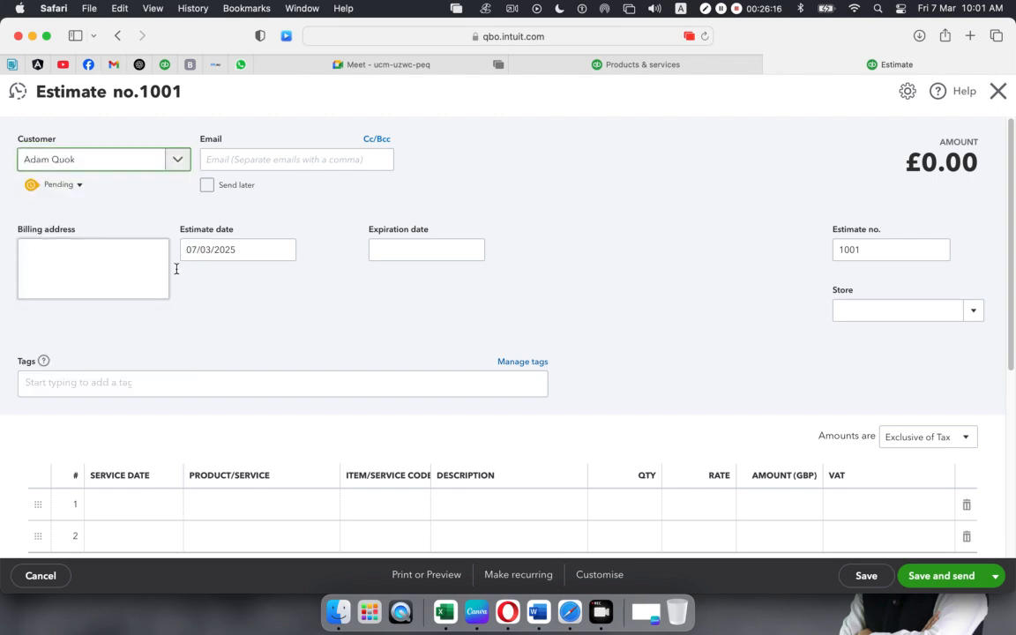
- Set the estimate date to 01/03/2025 and the expiration date to 07/03/2025
{"action": "left_click", "coordinate": [278, 253]}
{"action": "left_click", "coordinate": [283, 253]}
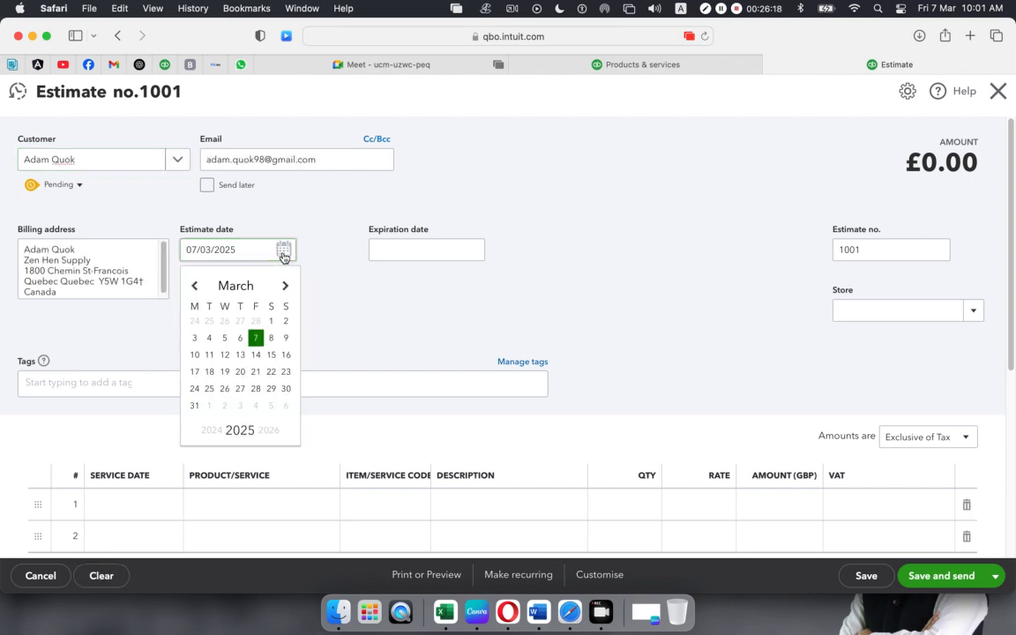
{"action": "left_click", "coordinate": [445, 246]}
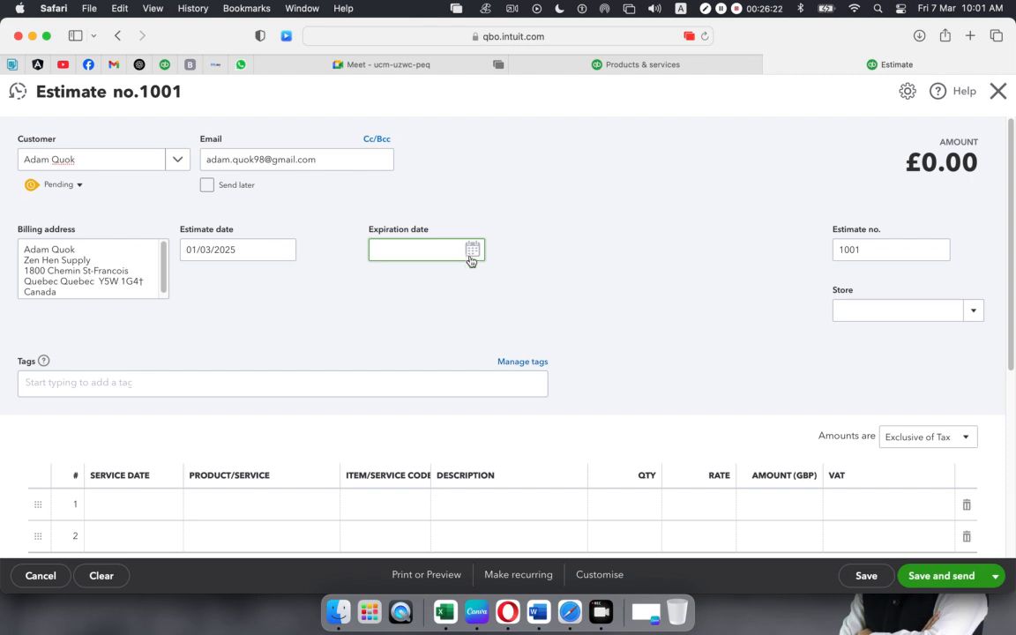
{"action": "left_click", "coordinate": [473, 252]}
{"action": "left_click", "coordinate": [445, 335]}
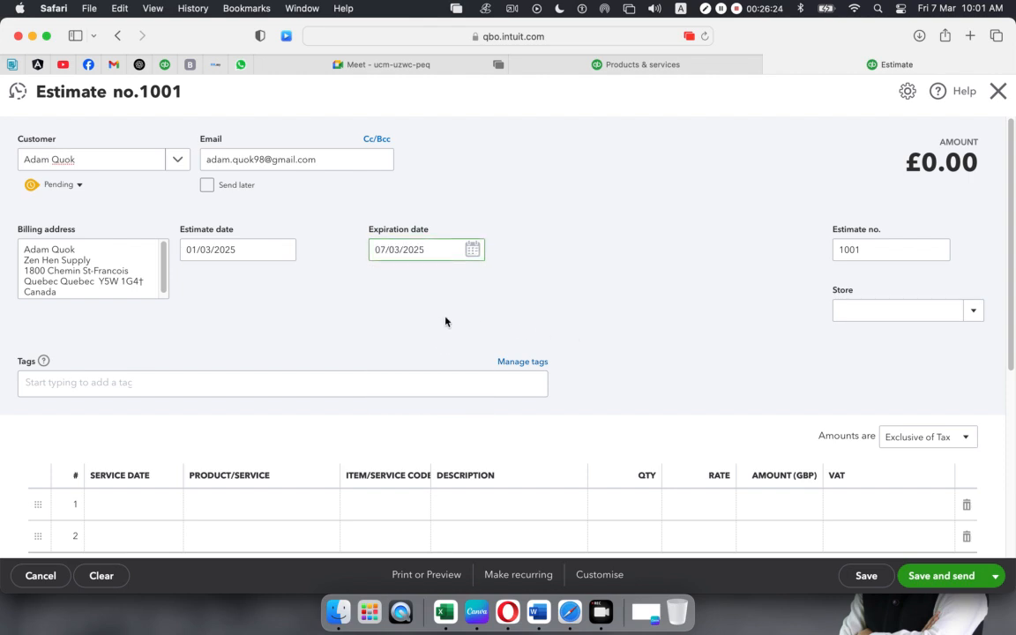
{"action": "scroll", "coordinate": [446, 322], "scroll_direction": "down", "scroll_amount": 2}
{"action": "left_click", "coordinate": [92, 325]}
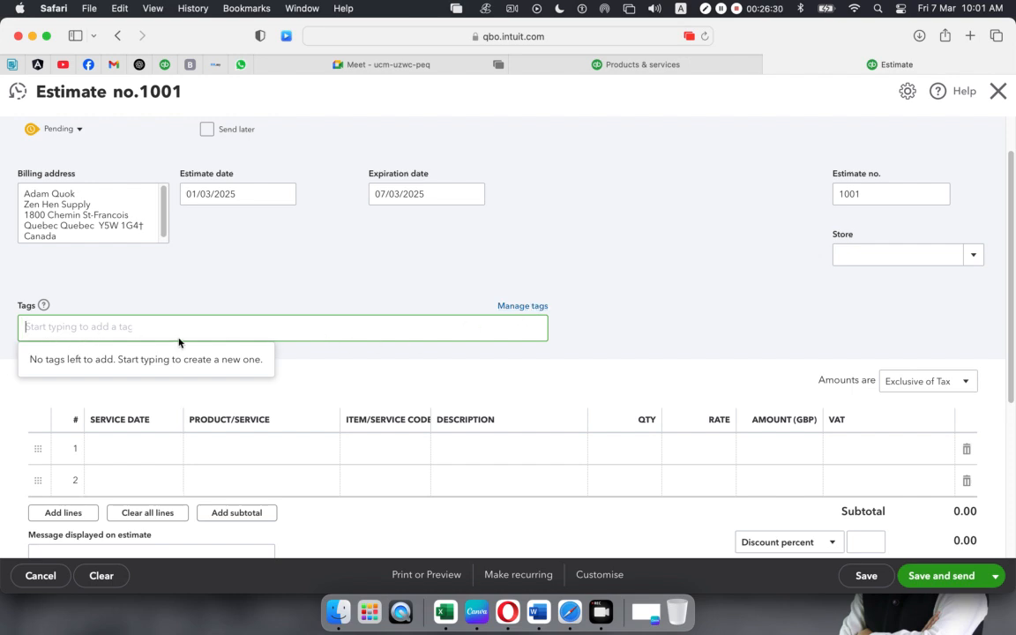
- Add Diagnostic & Testing Equipment to estimate lines 1 and 2
{"action": "scroll", "coordinate": [236, 338], "scroll_direction": "down", "scroll_amount": 1}
{"action": "left_click", "coordinate": [287, 421]}
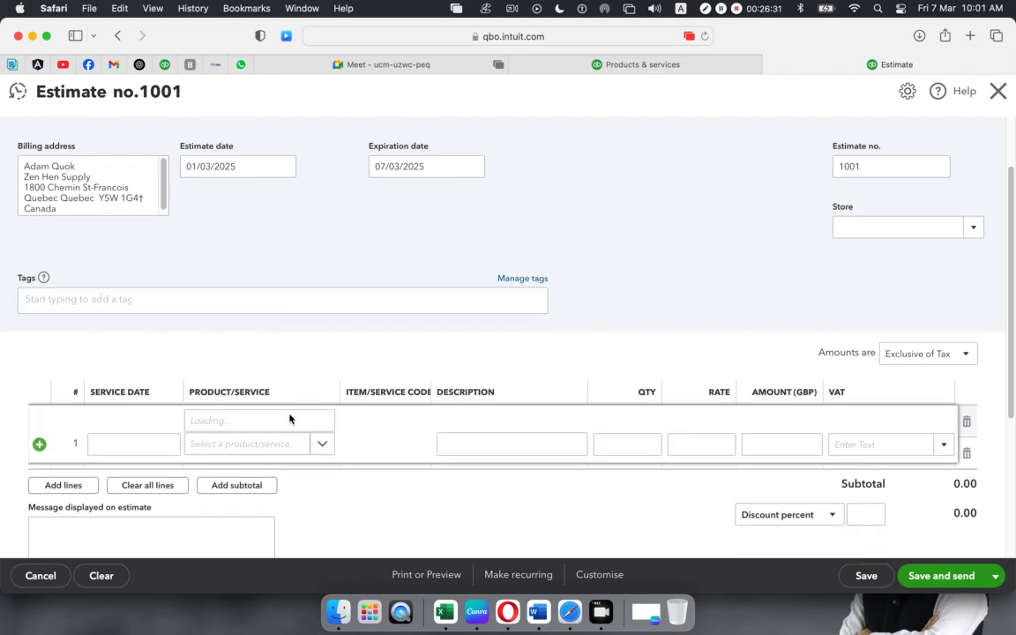
{"action": "left_click", "coordinate": [317, 423]}
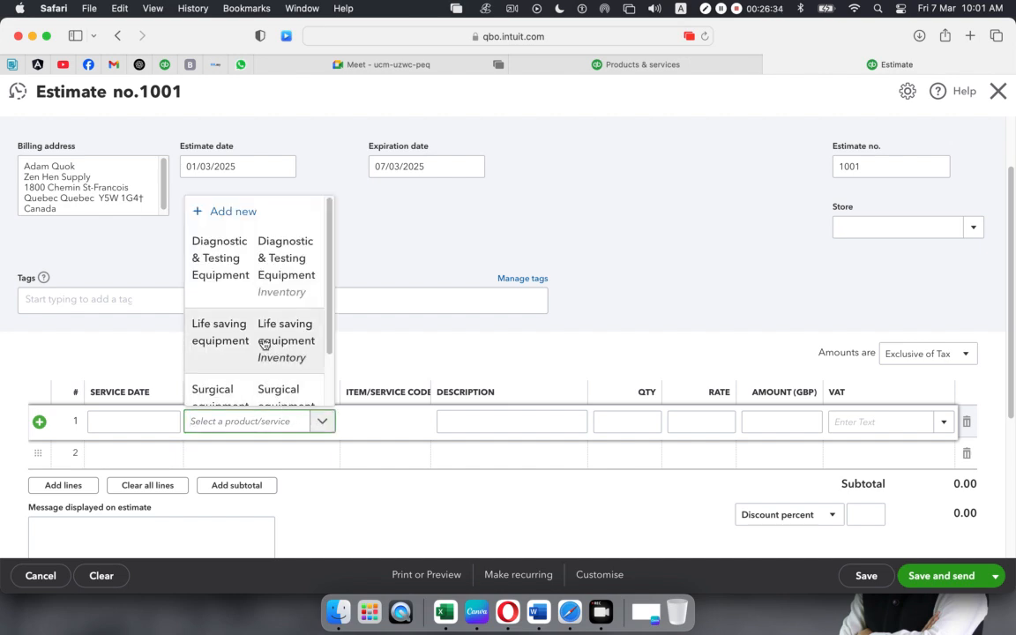
{"action": "left_click", "coordinate": [258, 249]}
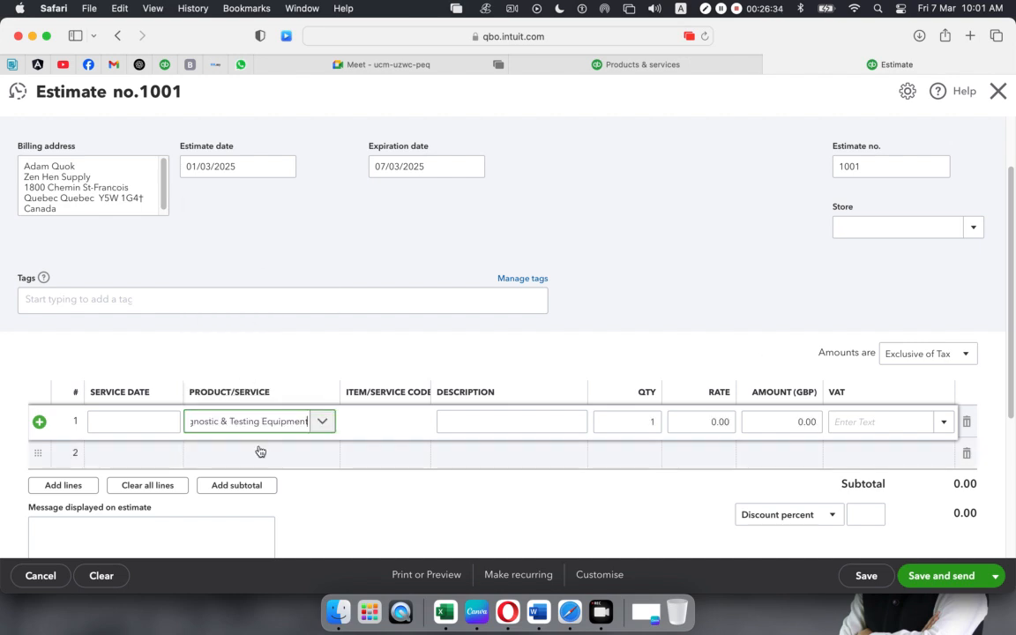
{"action": "left_click", "coordinate": [303, 457]}
{"action": "left_click", "coordinate": [322, 452]}
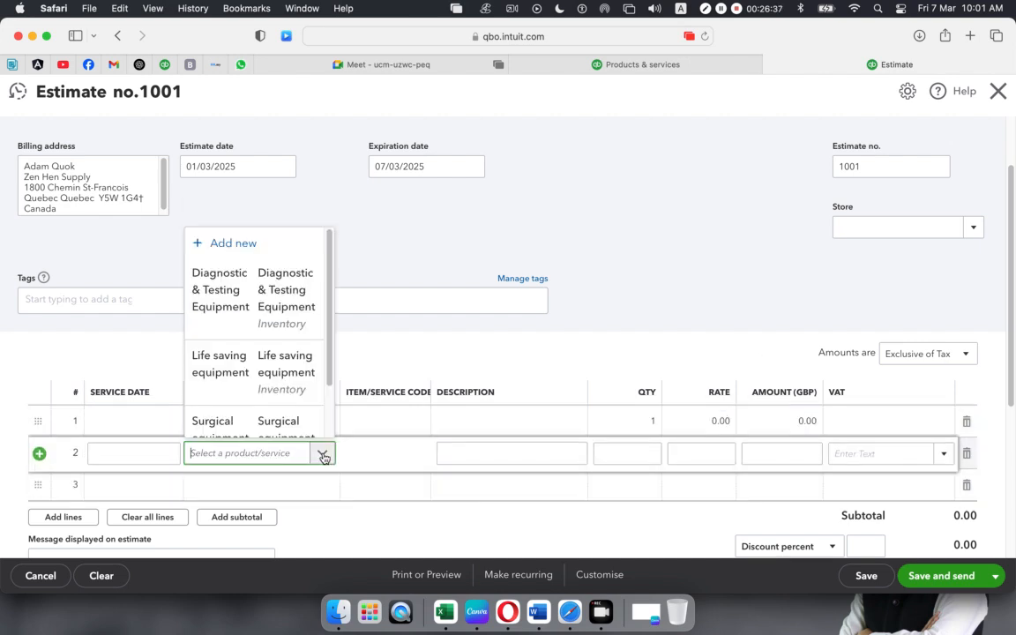
{"action": "left_click", "coordinate": [250, 294]}
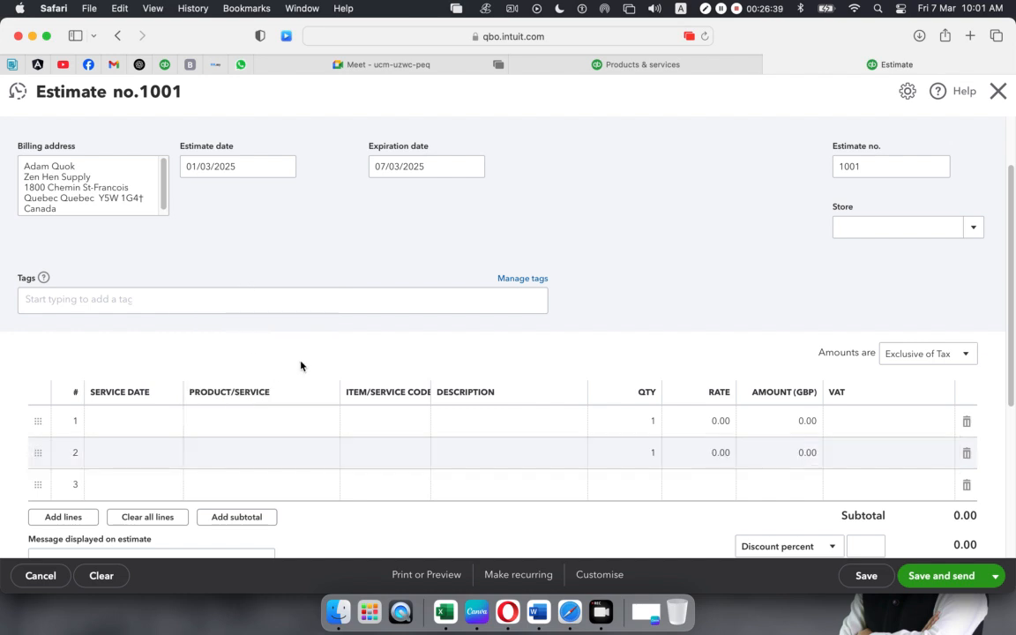
- Try switching lines to Life saving equipment and Surgical equipment, then reload the estimate page
{"action": "left_click", "coordinate": [289, 422]}
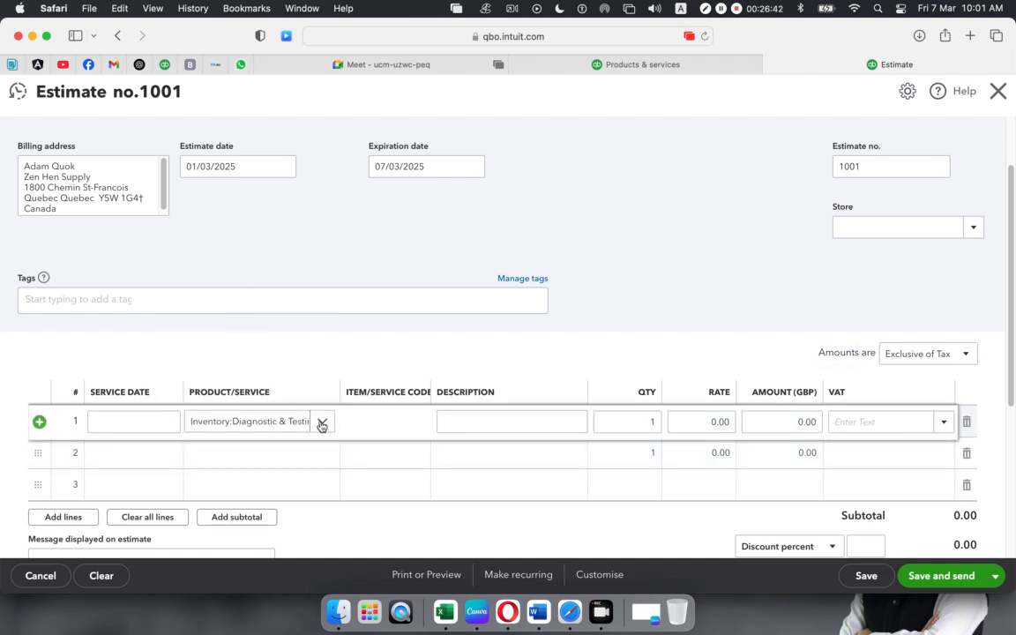
{"action": "left_click", "coordinate": [318, 422]}
{"action": "left_click", "coordinate": [234, 347]}
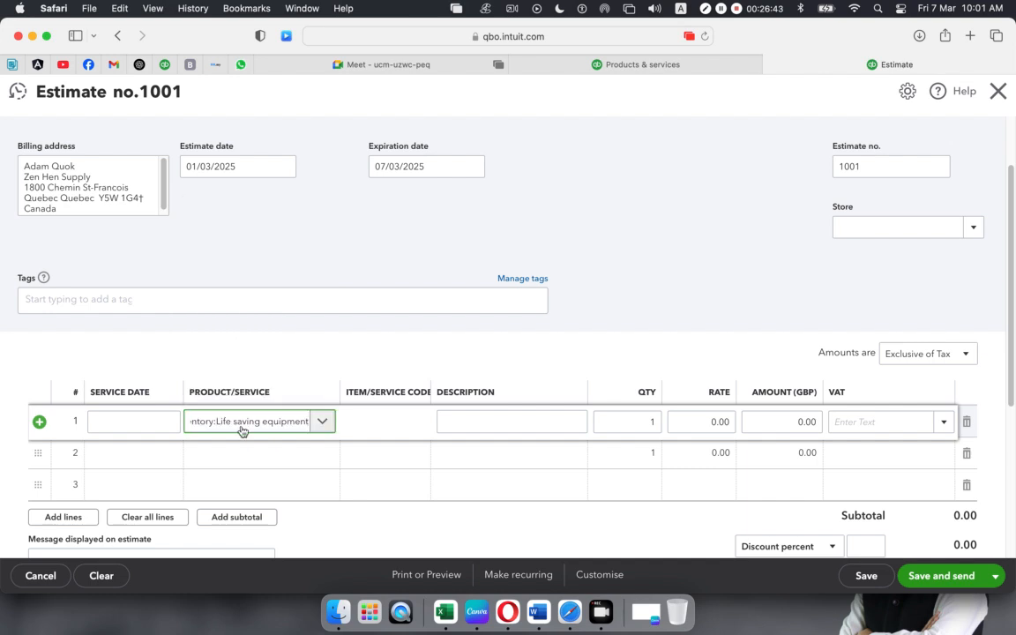
{"action": "left_click", "coordinate": [253, 465]}
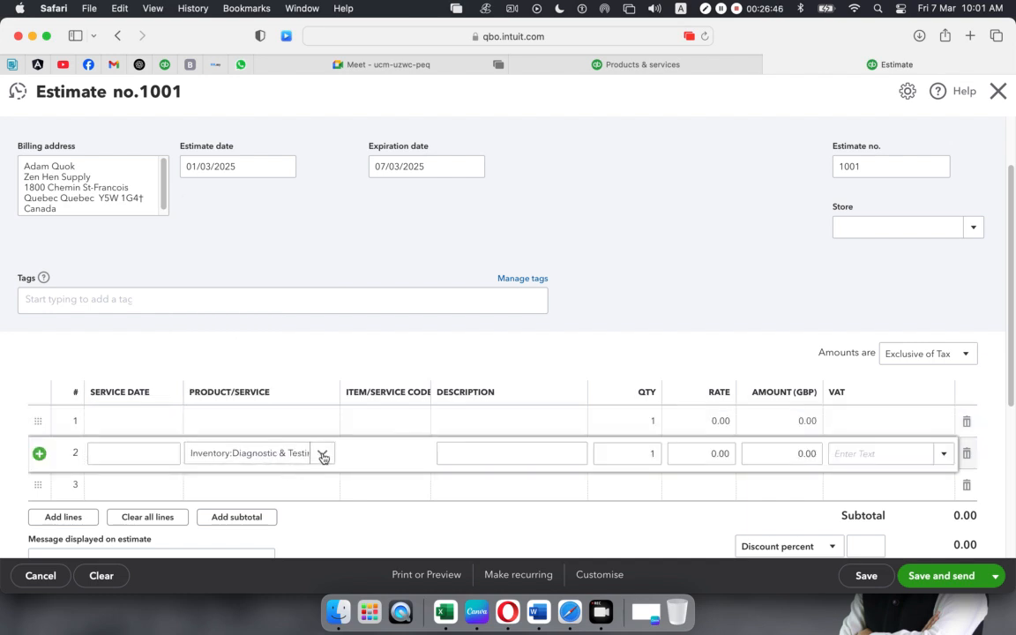
{"action": "left_click", "coordinate": [318, 421]}
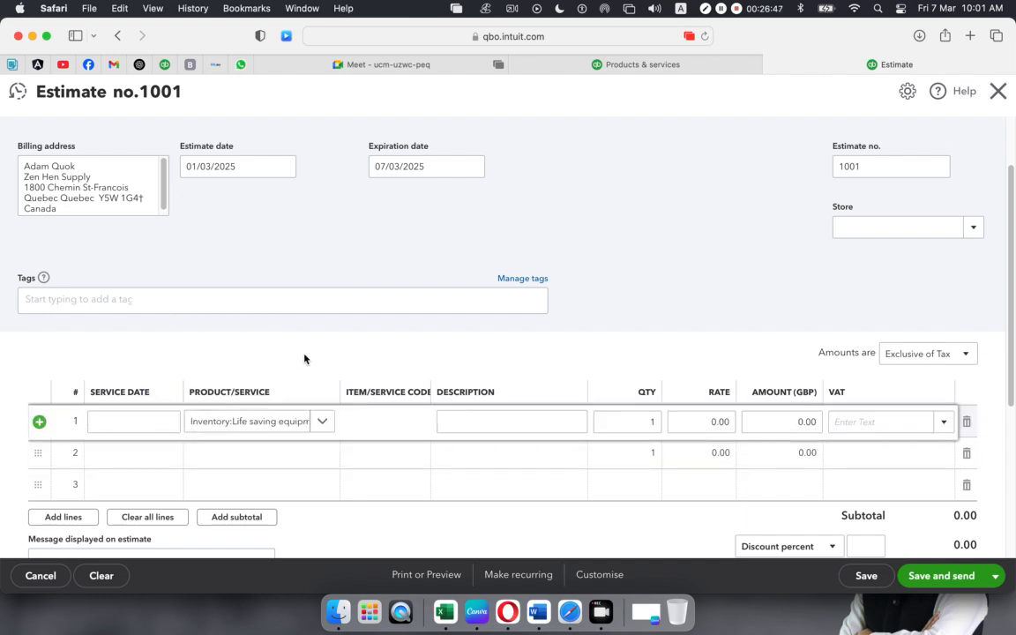
{"action": "left_click", "coordinate": [315, 465]}
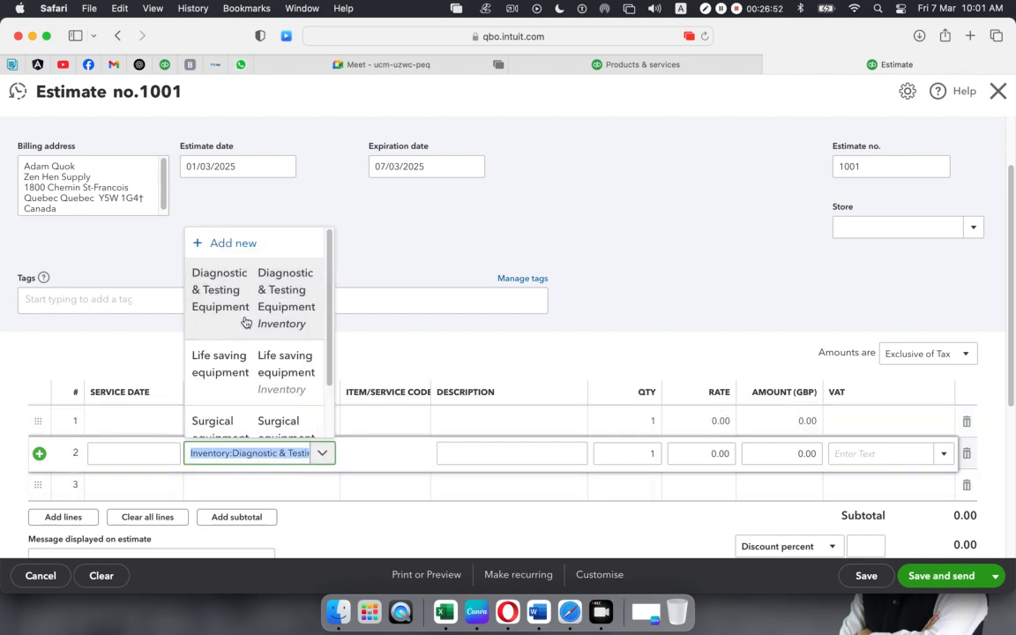
{"action": "left_click", "coordinate": [212, 423]}
{"action": "left_click", "coordinate": [361, 335]}
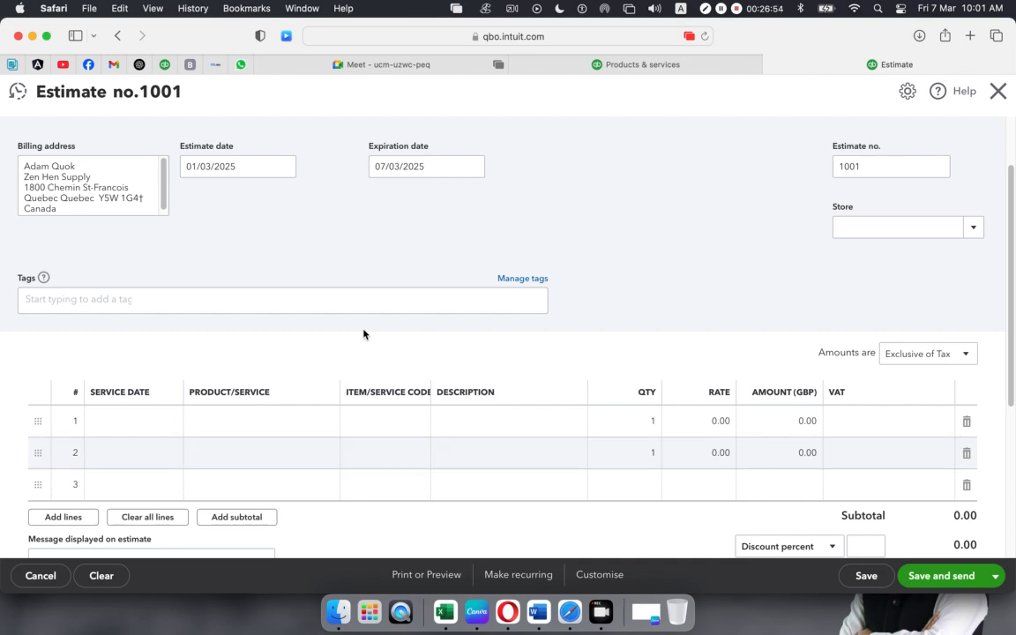
{"action": "scroll", "coordinate": [441, 362], "scroll_direction": "down", "scroll_amount": 1}
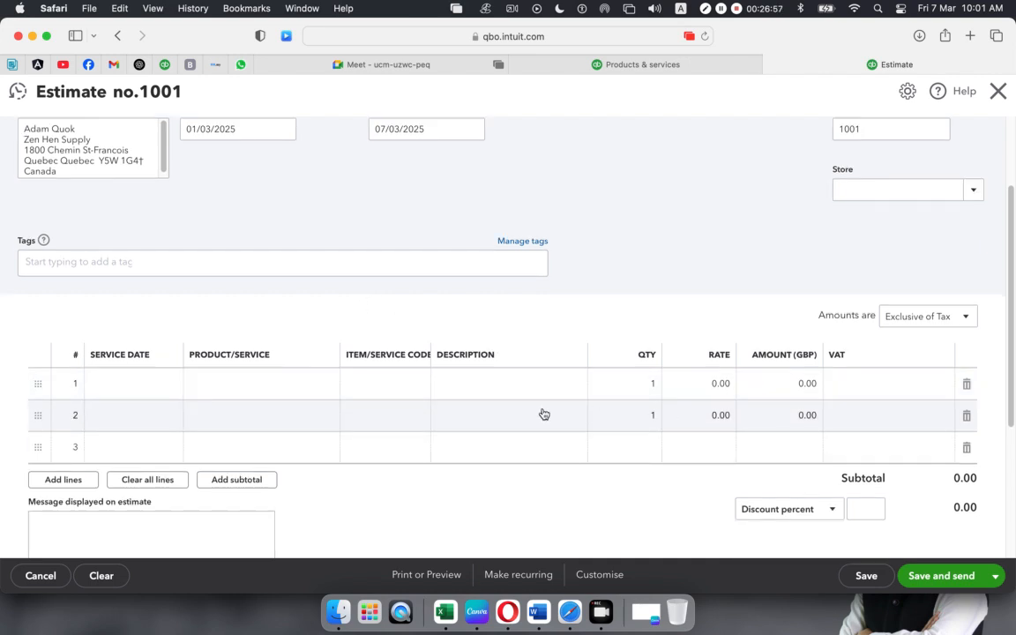
{"action": "left_click", "coordinate": [705, 36]}
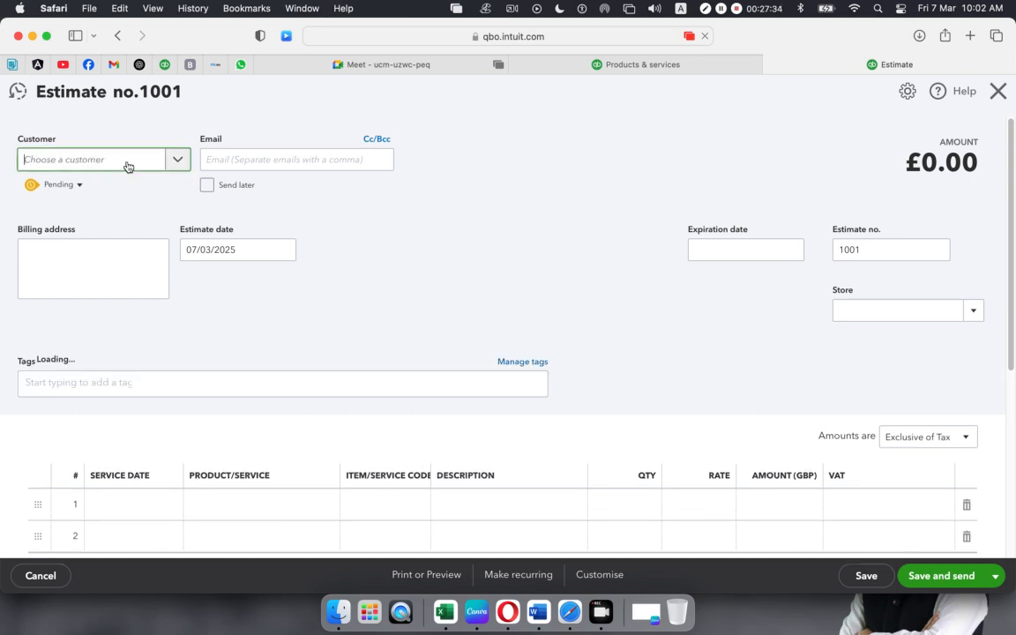
- Select the customer and date the estimate 01/03/2025, expiring 07/03/2025
{"action": "left_click", "coordinate": [177, 159]}
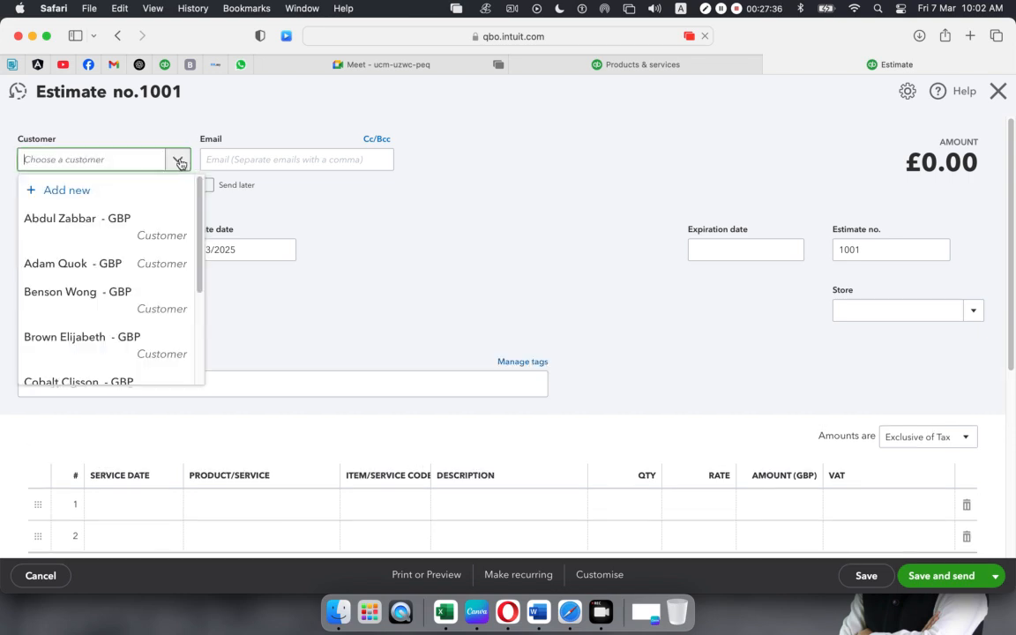
{"action": "left_click", "coordinate": [65, 266]}
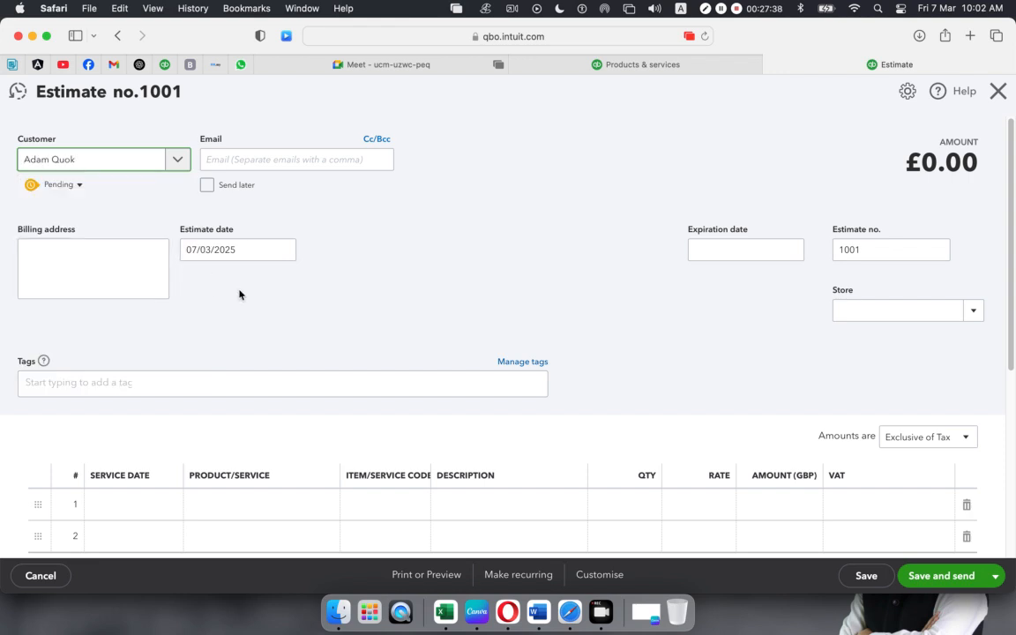
{"action": "left_click", "coordinate": [284, 253]}
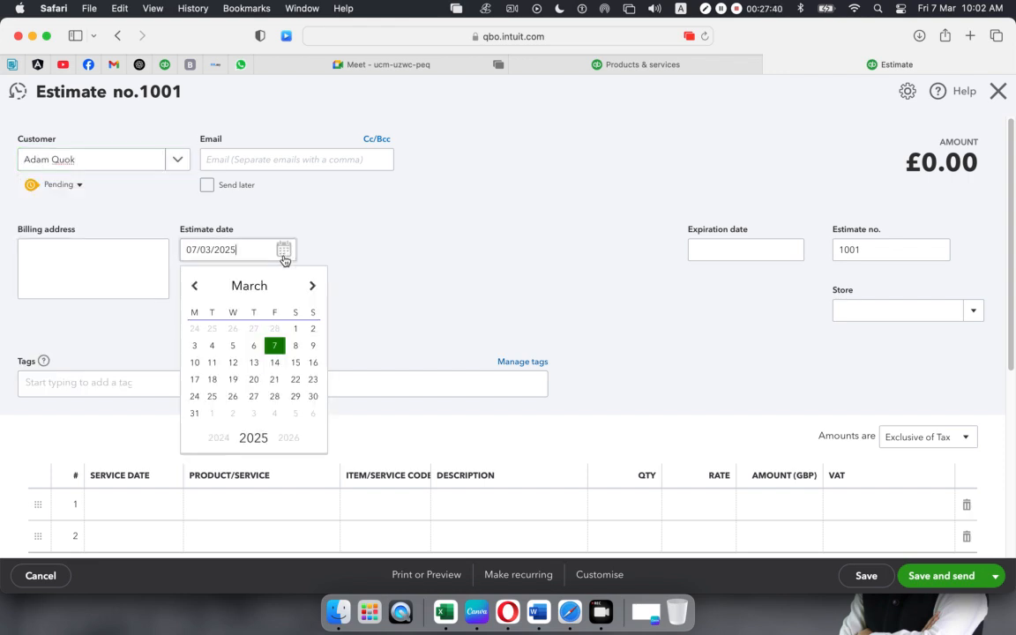
{"action": "left_click", "coordinate": [295, 329]}
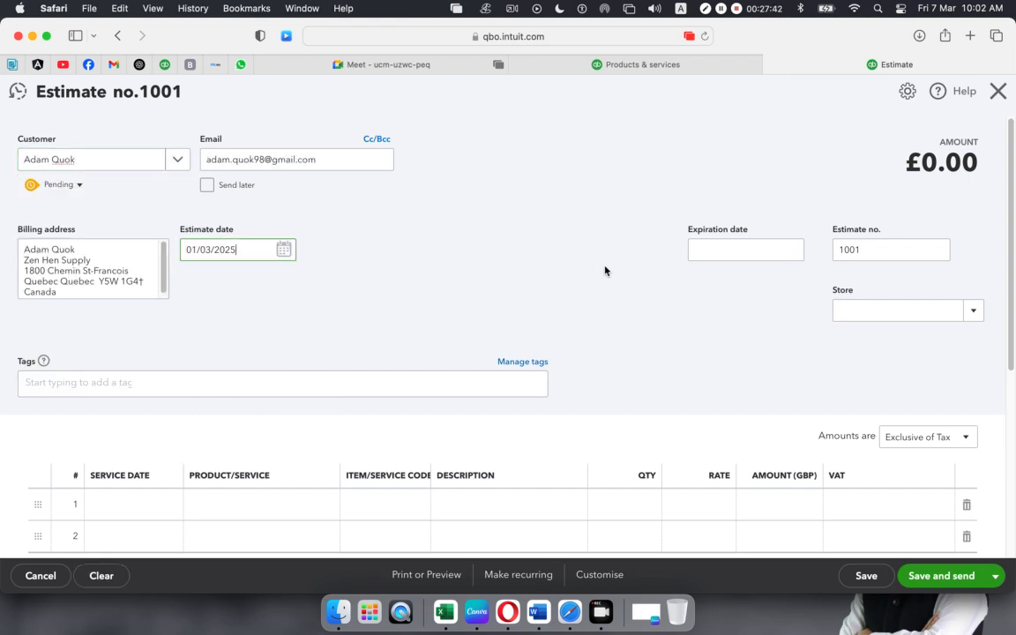
{"action": "left_click", "coordinate": [725, 248]}
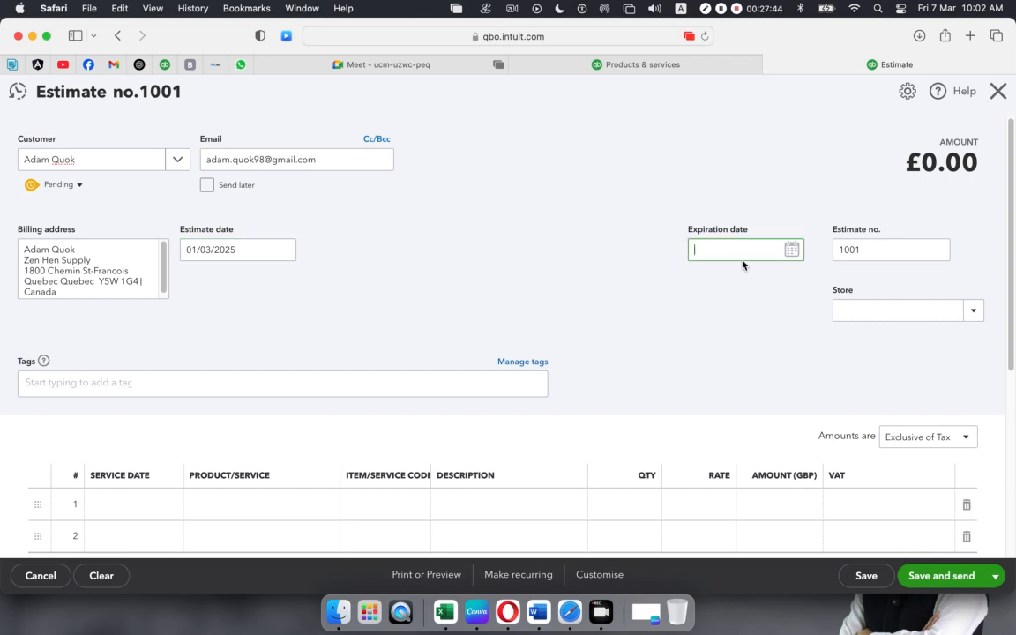
{"action": "left_click", "coordinate": [790, 249]}
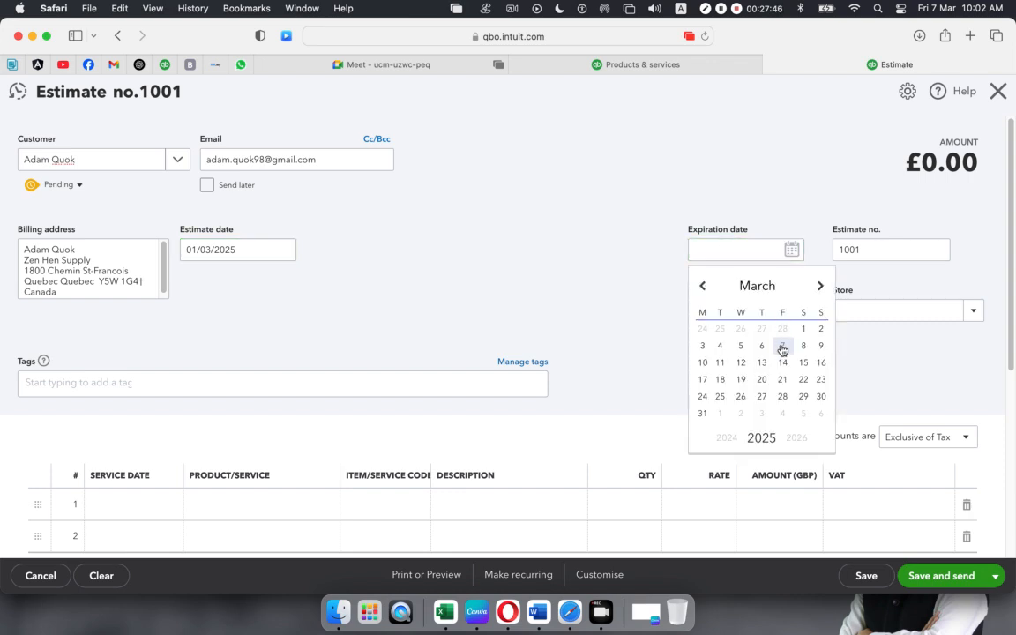
{"action": "left_click", "coordinate": [782, 351]}
- Put Diagnostic & Testing Equipment on line 1 and Life saving equipment on line 2
{"action": "scroll", "coordinate": [515, 324], "scroll_direction": "down", "scroll_amount": 5}
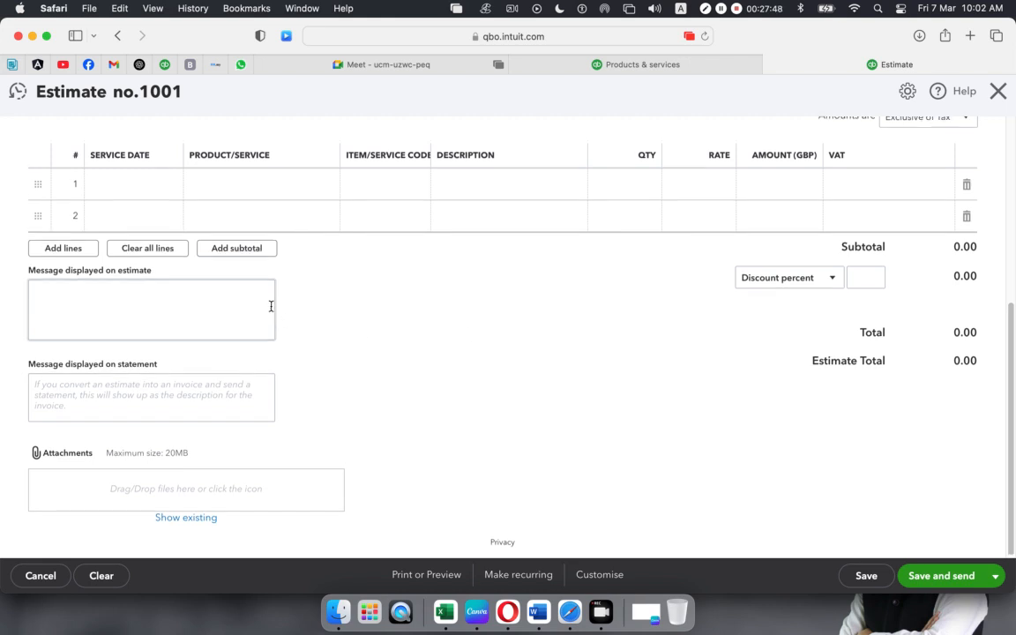
{"action": "left_click", "coordinate": [301, 183]}
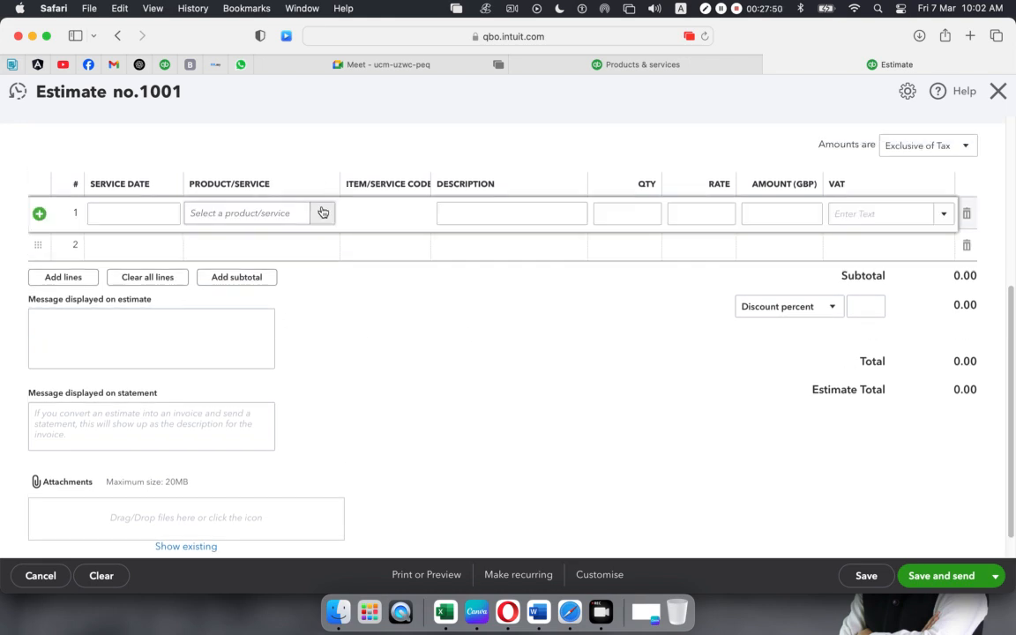
{"action": "left_click", "coordinate": [323, 212]}
{"action": "left_click", "coordinate": [268, 289]}
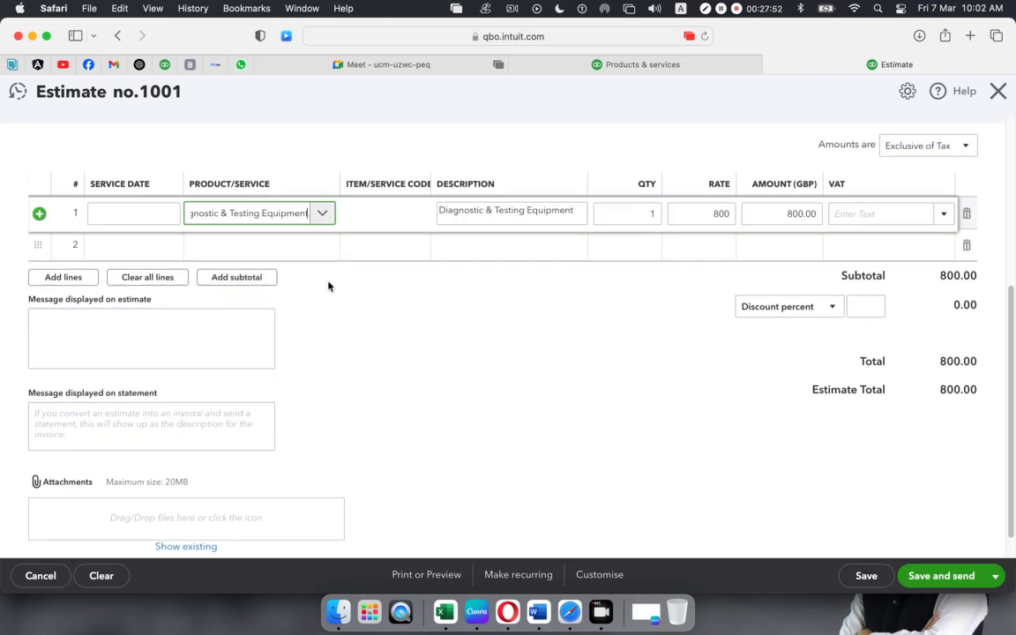
{"action": "left_click", "coordinate": [489, 322]}
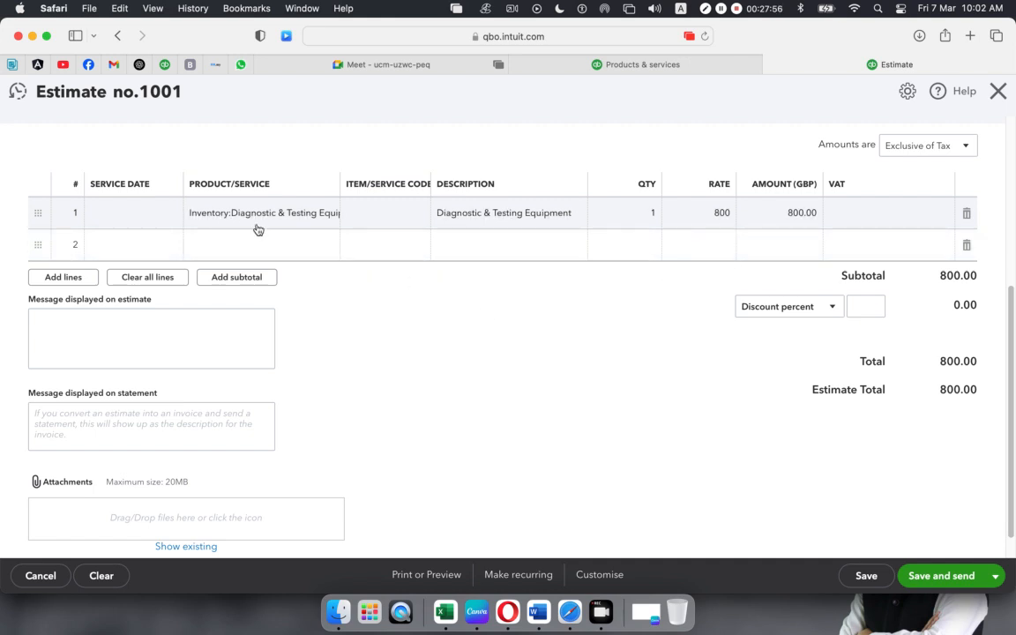
{"action": "left_click", "coordinate": [319, 247]}
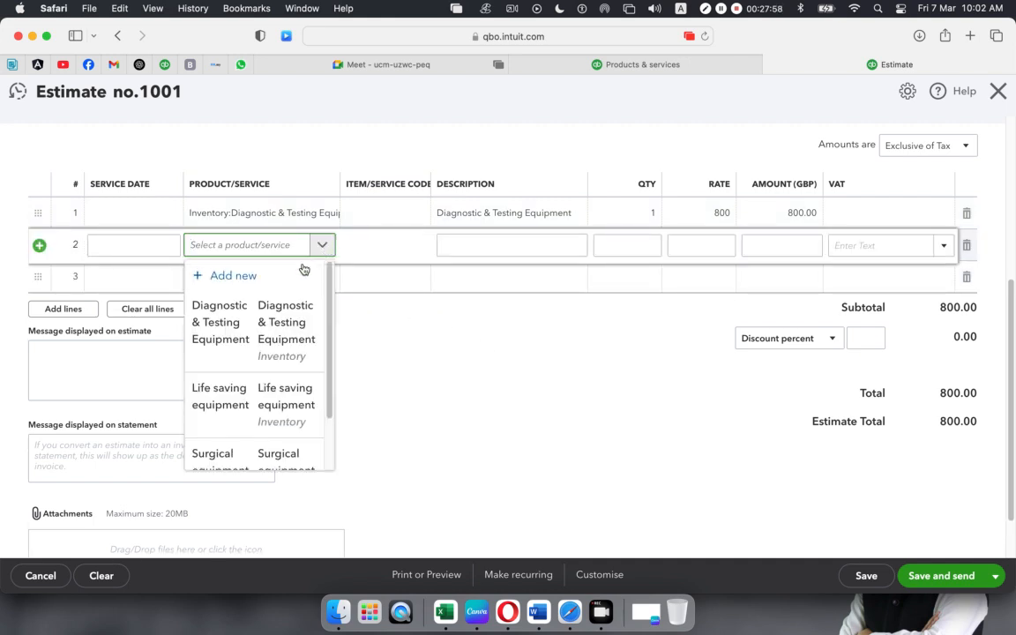
{"action": "left_click", "coordinate": [265, 395]}
{"action": "left_click", "coordinate": [603, 354]}
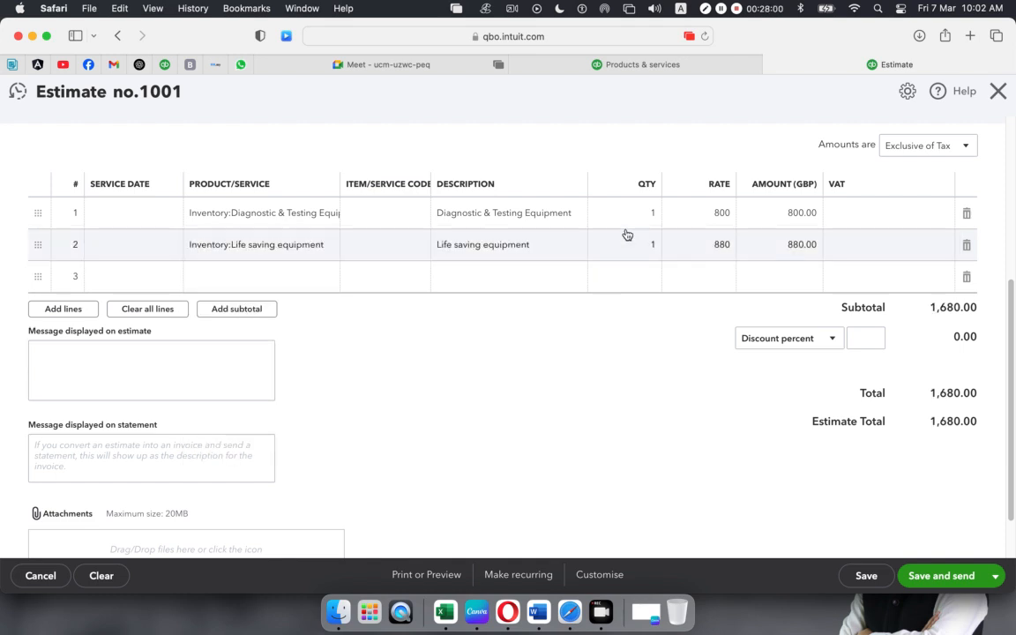
- Set quantities to 3 for Diagnostic & Testing Equipment and 5 for Life saving equipment
{"action": "left_click", "coordinate": [648, 214]}
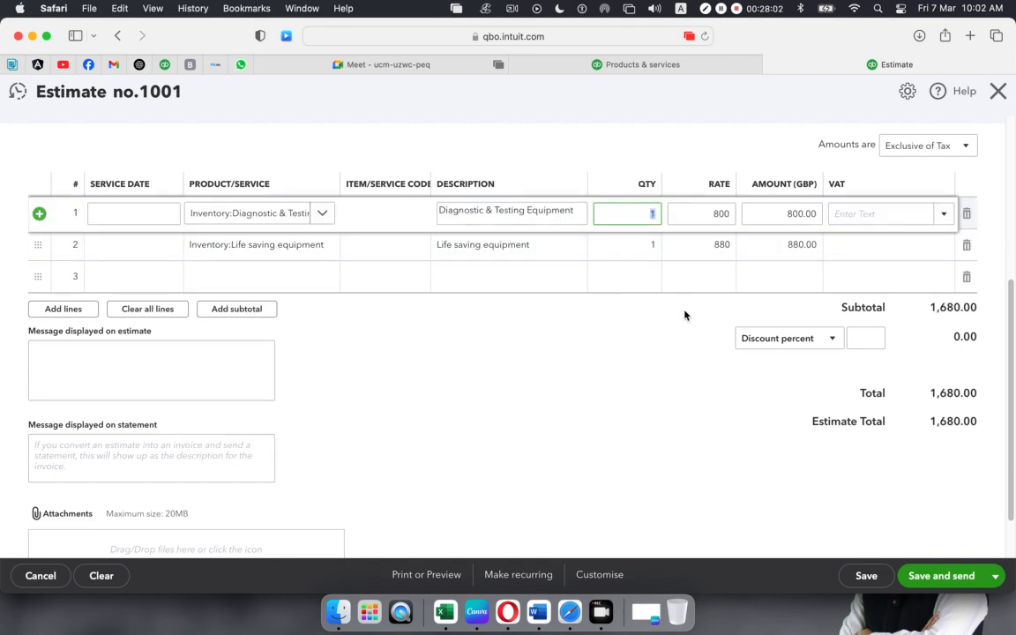
{"action": "type", "text": "3"}
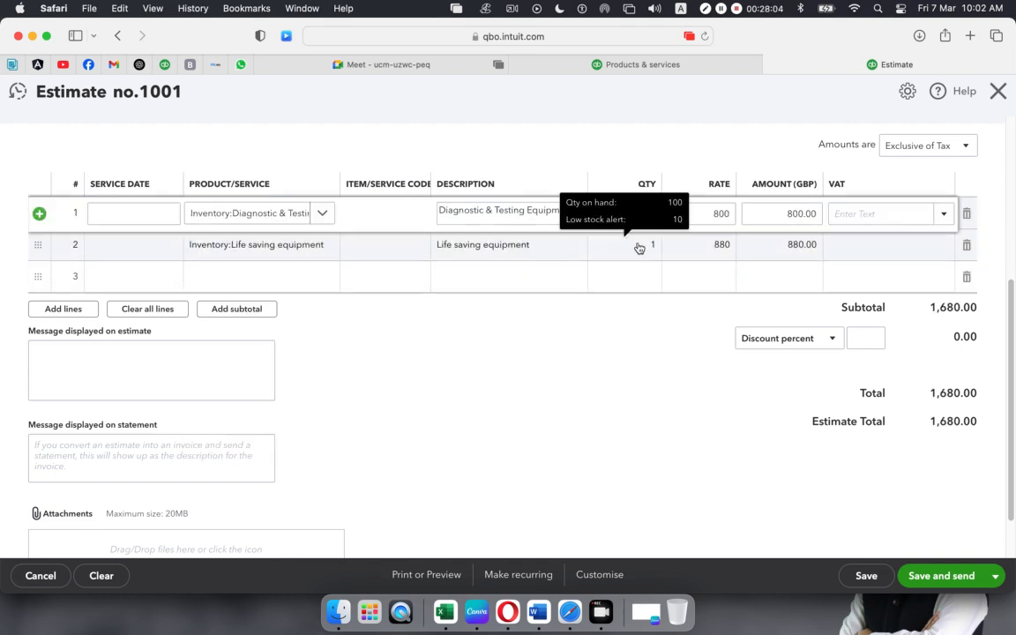
{"action": "left_click", "coordinate": [651, 245]}
{"action": "type", "text": "5"}
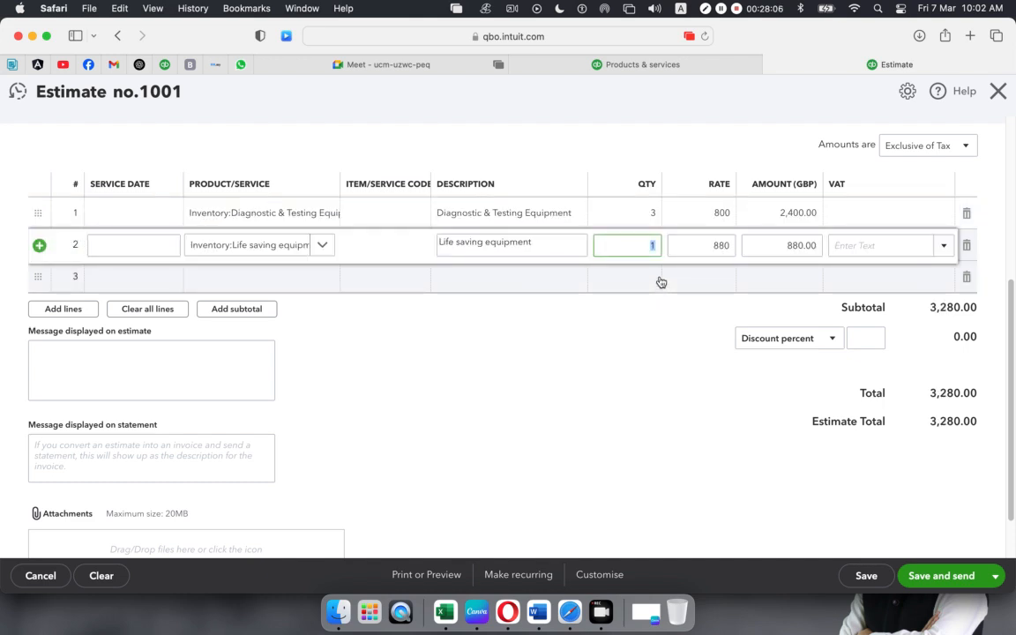
{"action": "left_click", "coordinate": [642, 403]}
- Apply VAT 10% (Collected on Sales) to both estimate lines
{"action": "left_click", "coordinate": [891, 214]}
{"action": "left_click", "coordinate": [947, 215]}
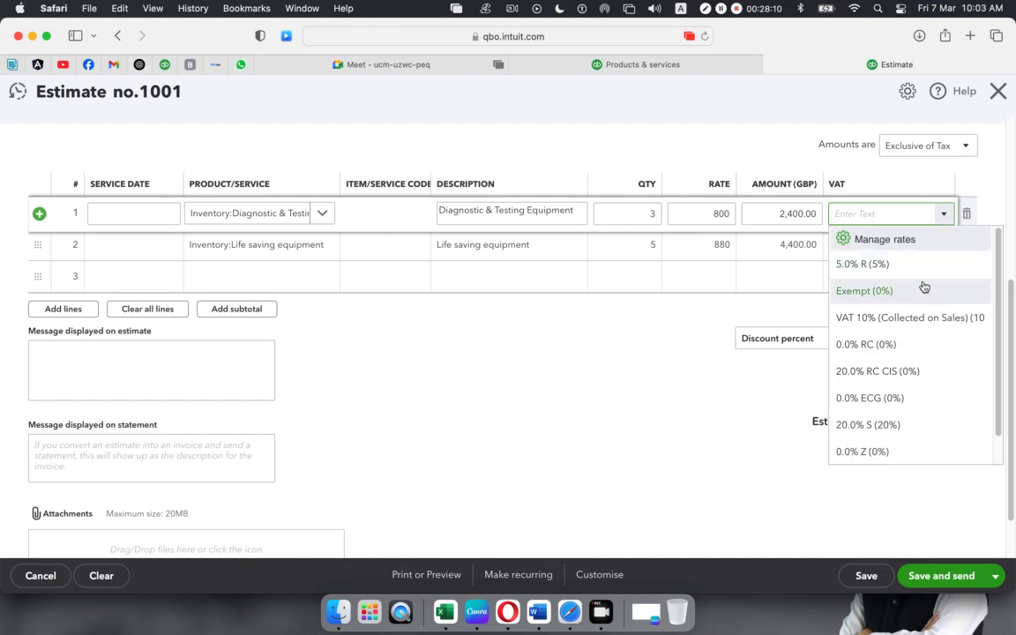
{"action": "left_click", "coordinate": [917, 319]}
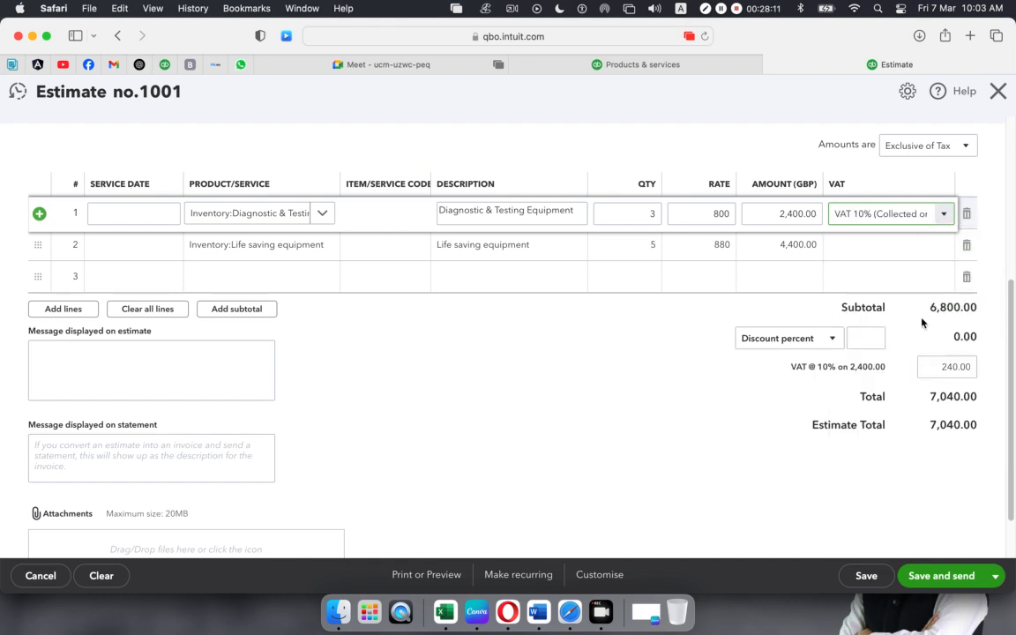
{"action": "left_click", "coordinate": [929, 247]}
{"action": "left_click", "coordinate": [944, 245]}
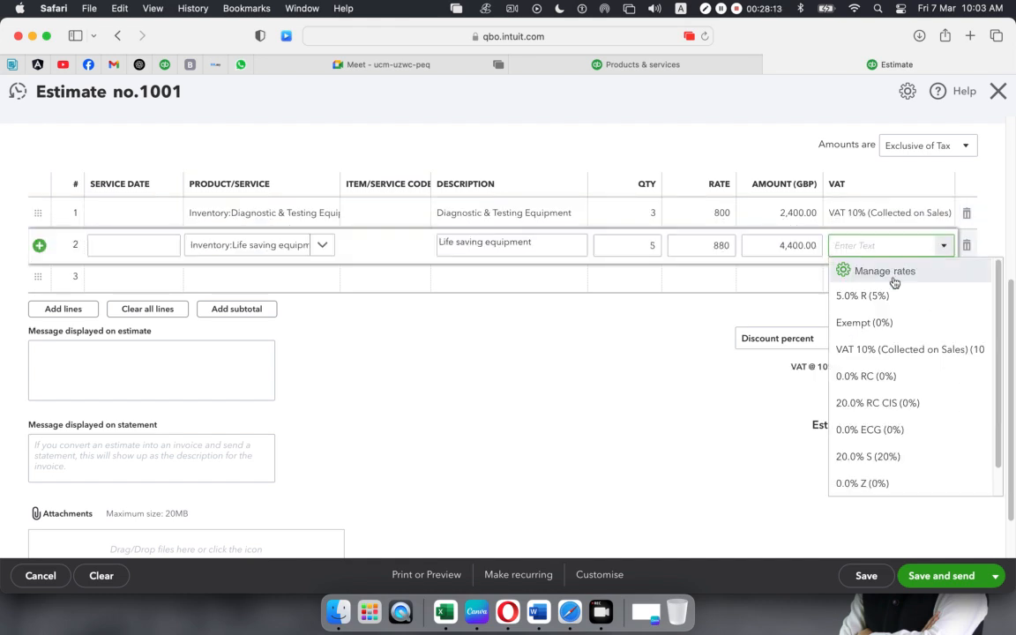
{"action": "left_click", "coordinate": [865, 349]}
{"action": "left_click", "coordinate": [532, 360]}
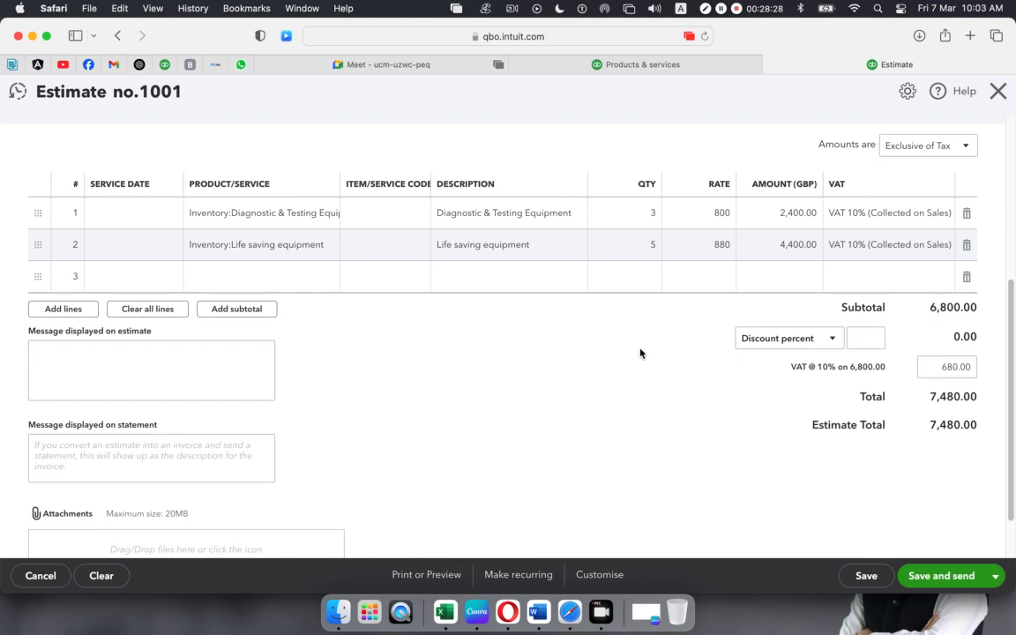
- Try a fixed 100 discount, switch back to a 4% discount, then select the 4 to remove it
{"action": "left_click", "coordinate": [832, 339]}
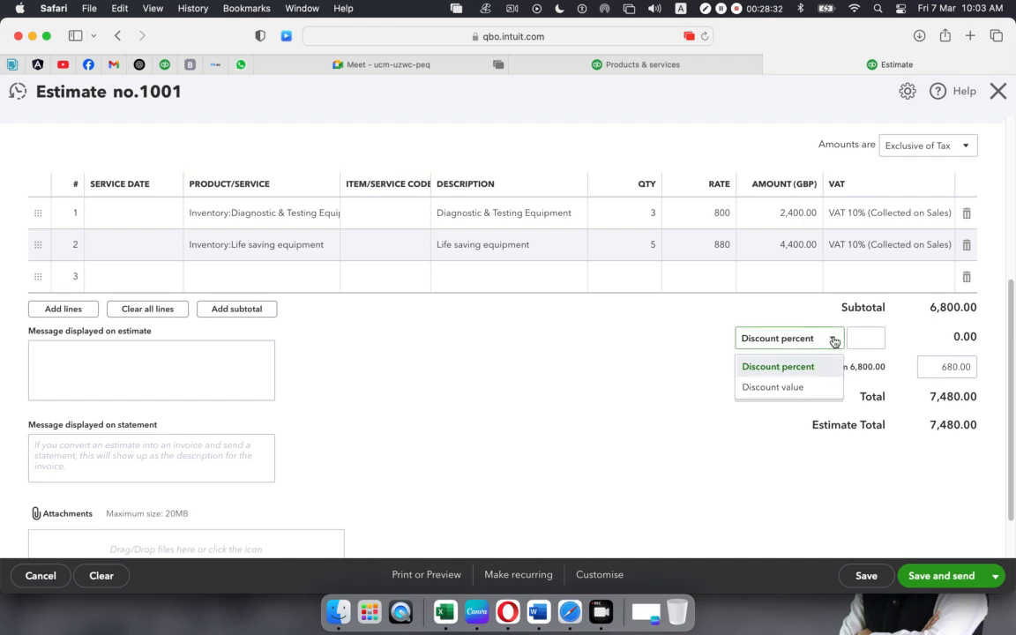
{"action": "left_click", "coordinate": [804, 389]}
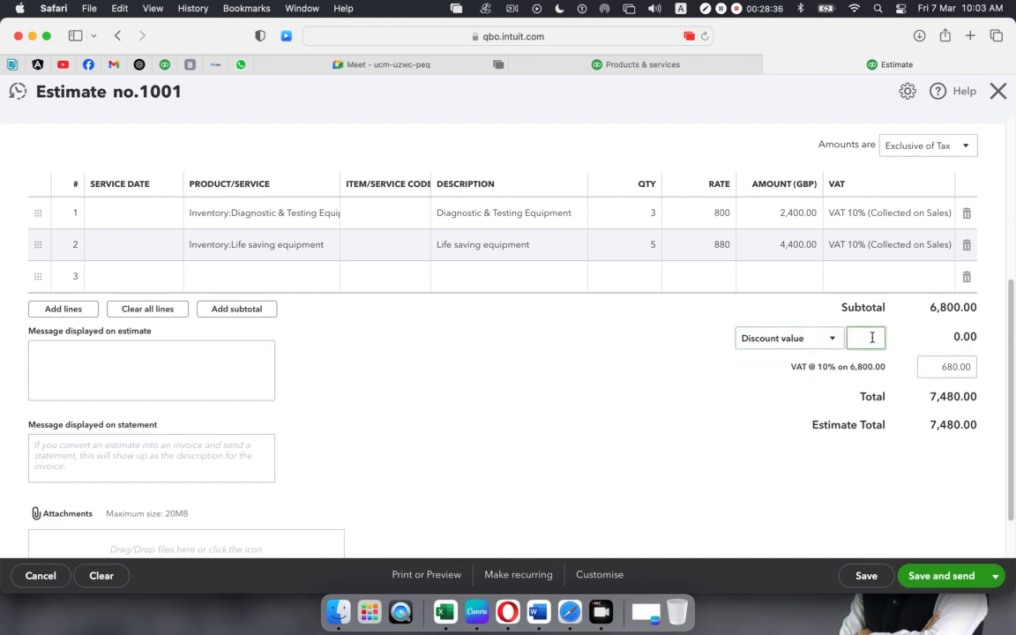
{"action": "left_click", "coordinate": [768, 389]}
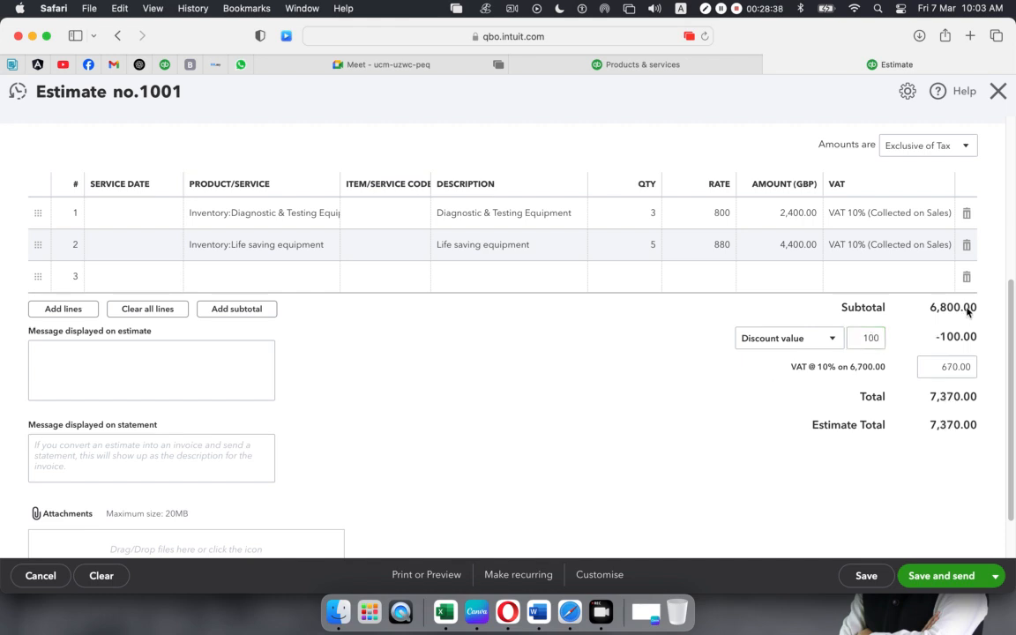
{"action": "left_click", "coordinate": [831, 339]}
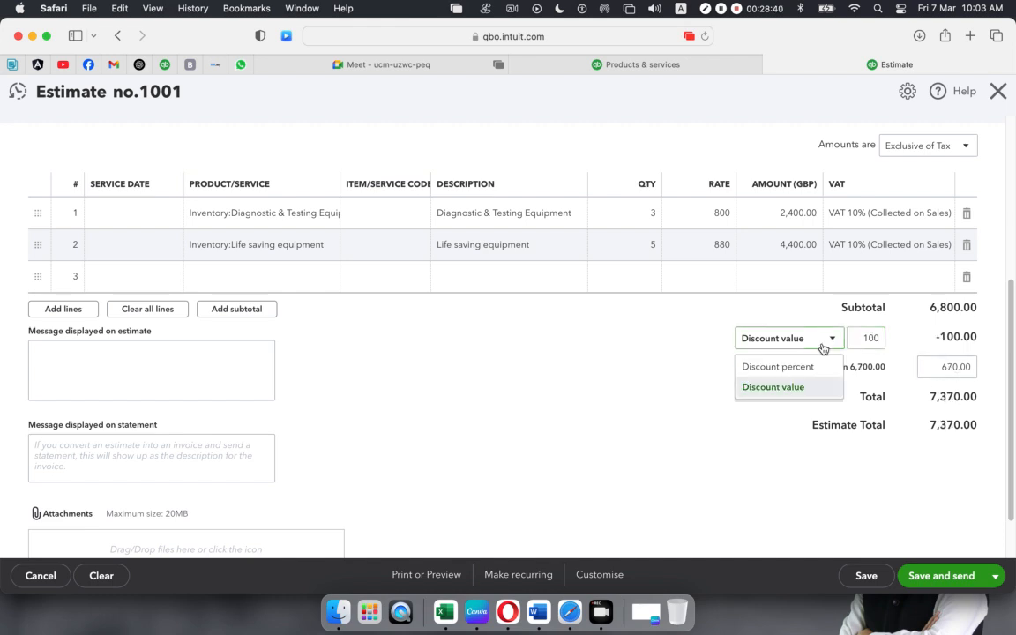
{"action": "left_click", "coordinate": [810, 366]}
{"action": "double_click", "coordinate": [866, 340]}
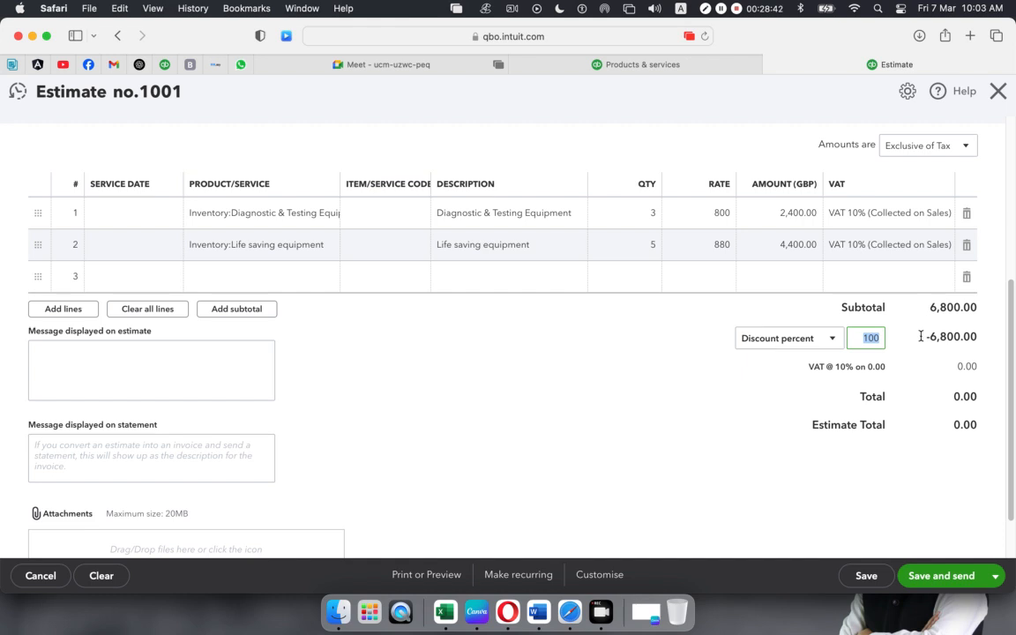
{"action": "type", "text": "4"}
{"action": "left_click", "coordinate": [715, 452]}
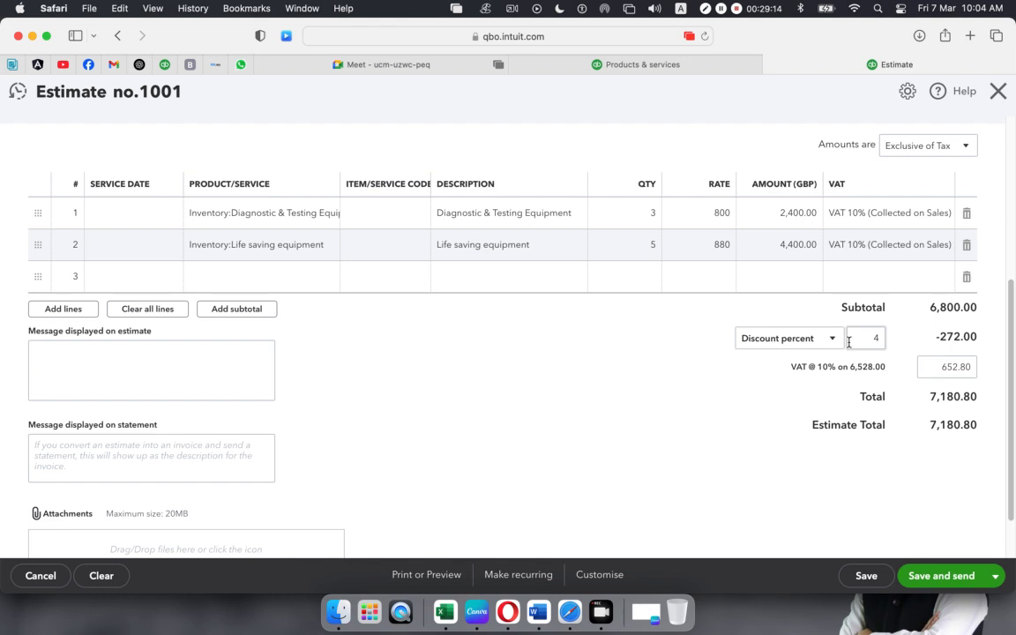
{"action": "left_click_drag", "start_coordinate": [902, 339], "coordinate": [911, 339]}
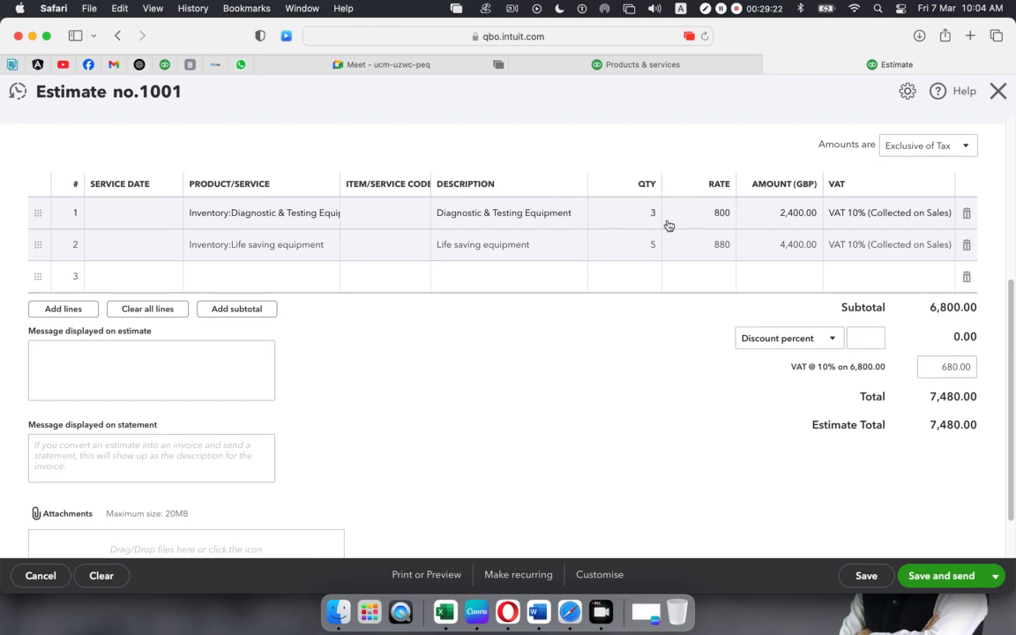
- Close the product list CSV without saving and create a blank Excel workbook
{"action": "left_click", "coordinate": [716, 215]}
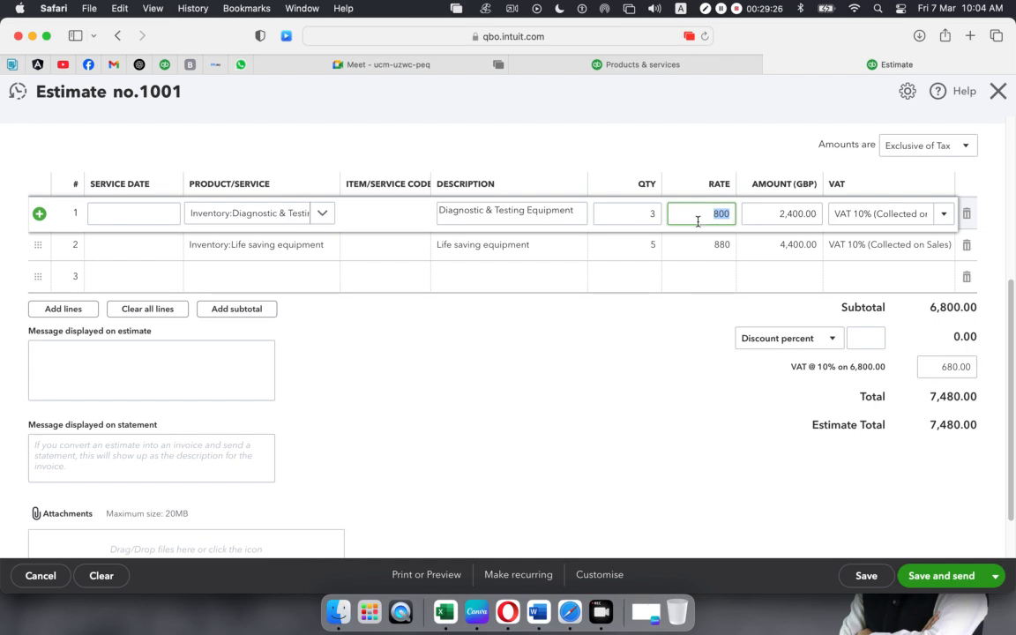
{"action": "left_click", "coordinate": [443, 605]}
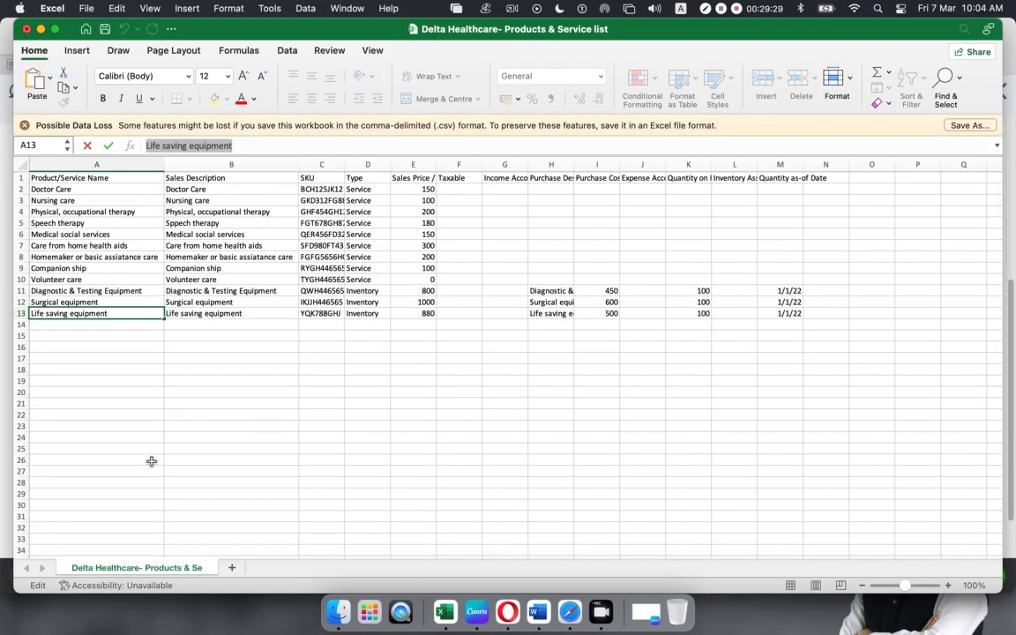
{"action": "key", "text": "super+w"}
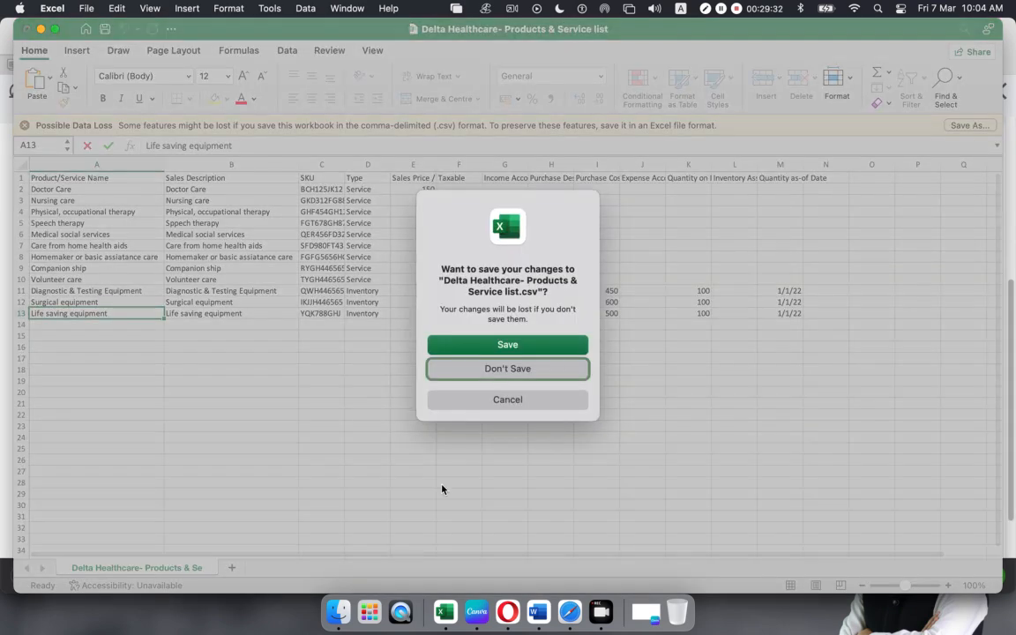
{"action": "left_click", "coordinate": [495, 369]}
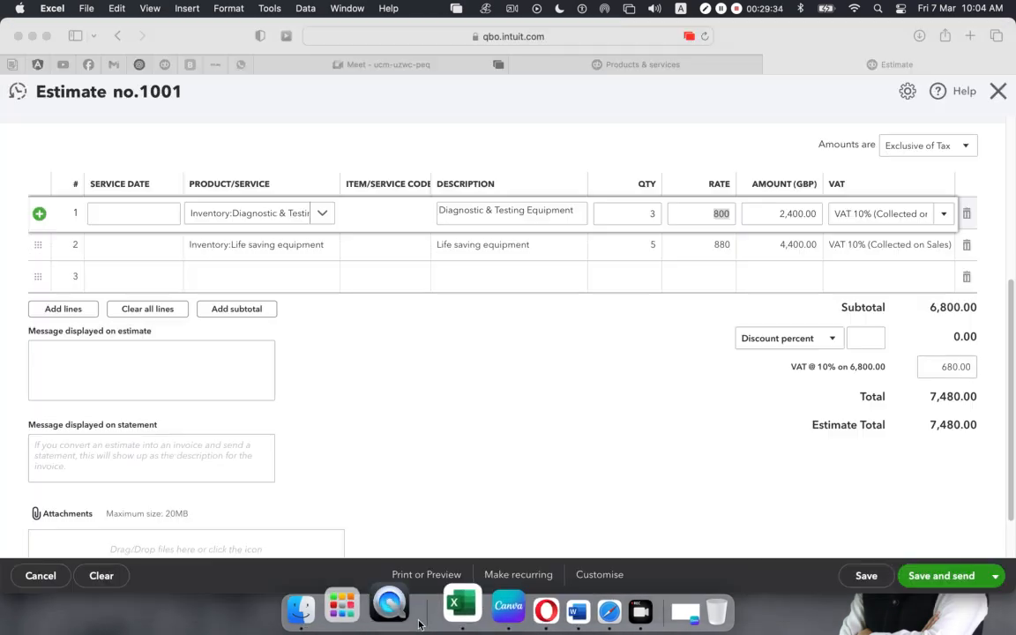
{"action": "left_click", "coordinate": [458, 593]}
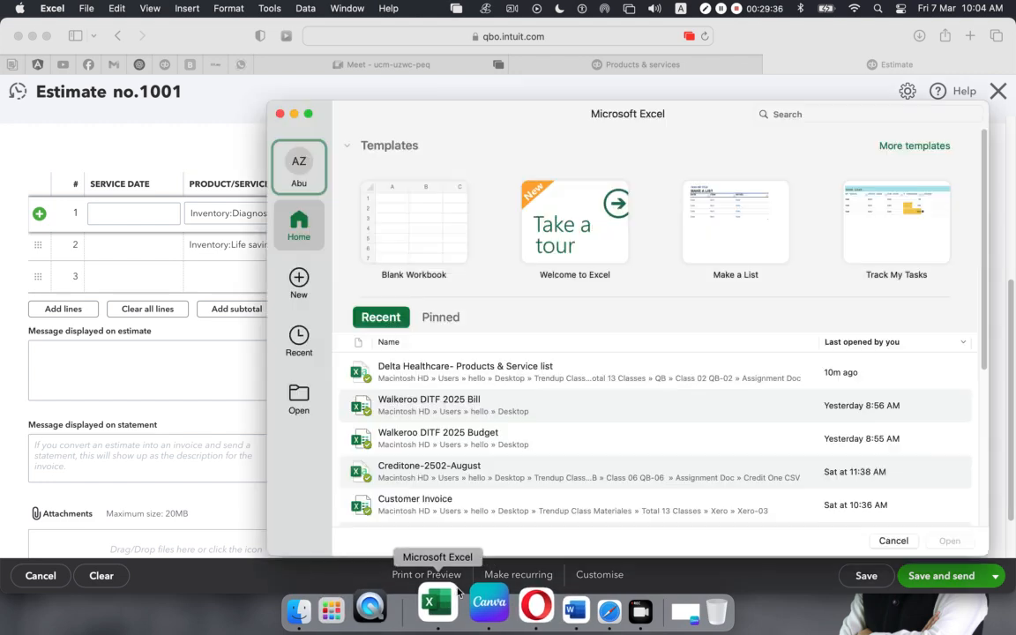
{"action": "left_click", "coordinate": [403, 229]}
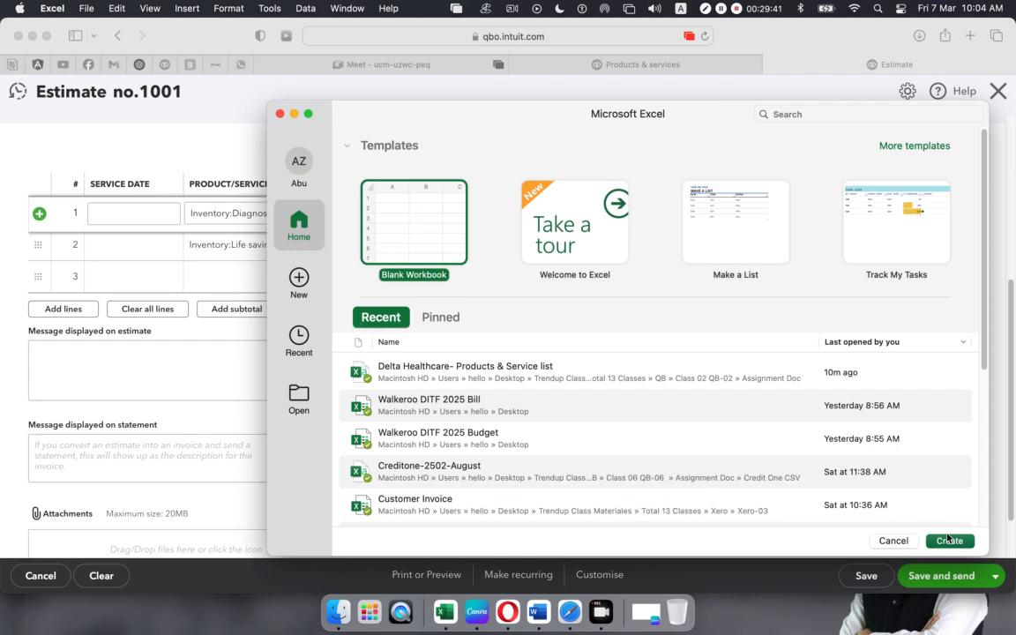
{"action": "key", "text": "Return"}
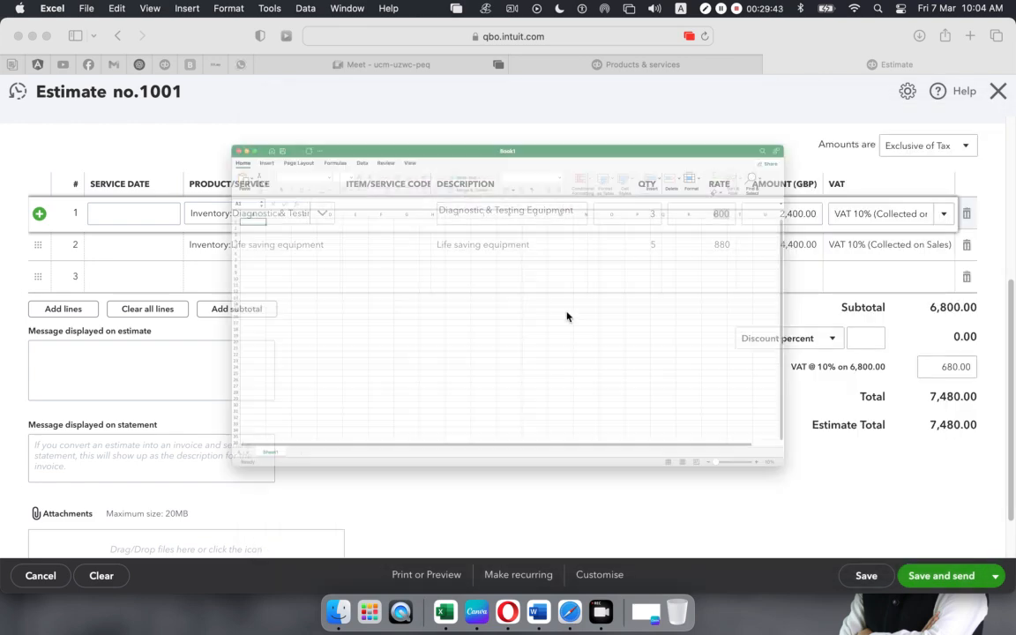
- Enter the price 800 in F4 and 4% in G4
{"action": "left_click", "coordinate": [298, 190]}
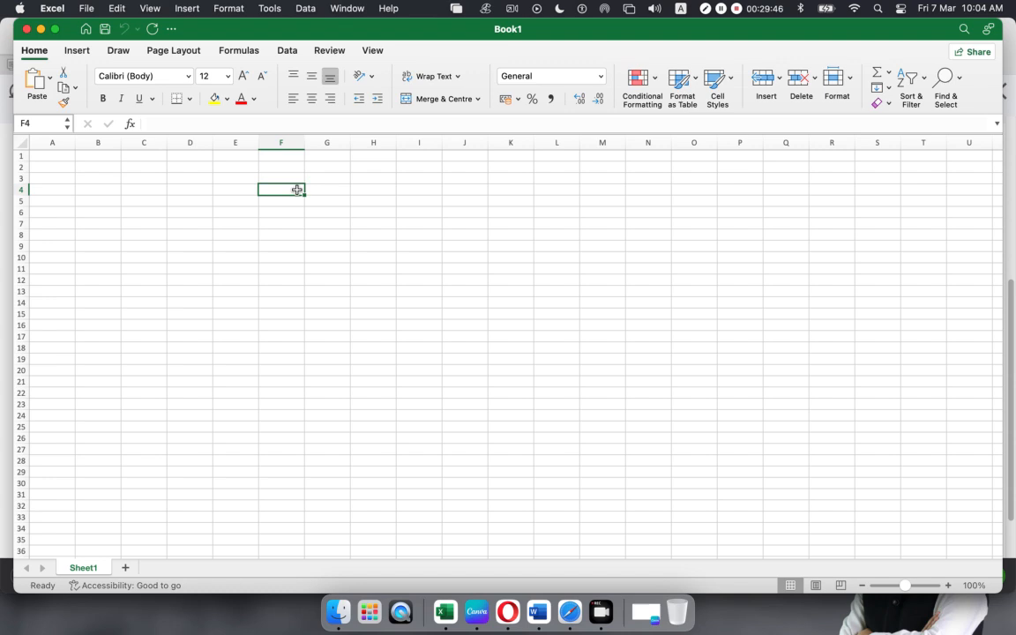
{"action": "type", "text": "800"}
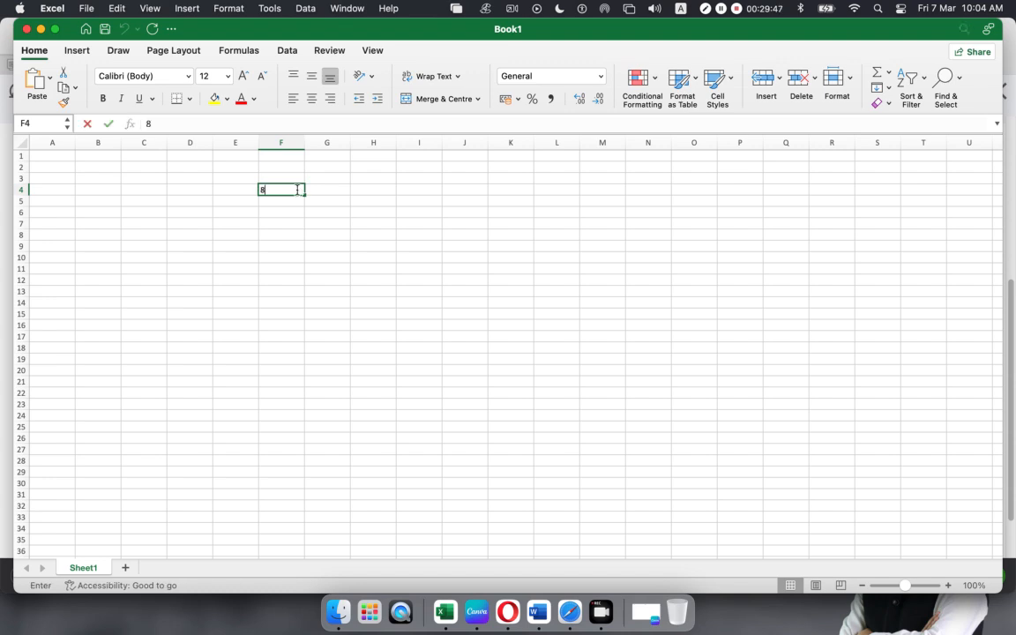
{"action": "left_click", "coordinate": [322, 192]}
{"action": "type", "text": "4"}
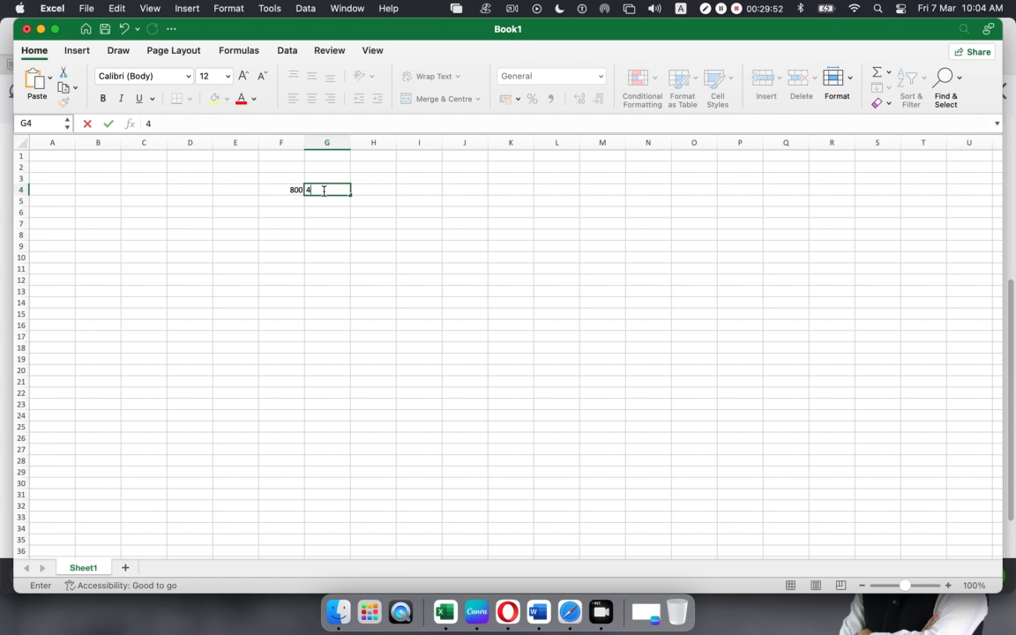
{"action": "left_click", "coordinate": [348, 254]}
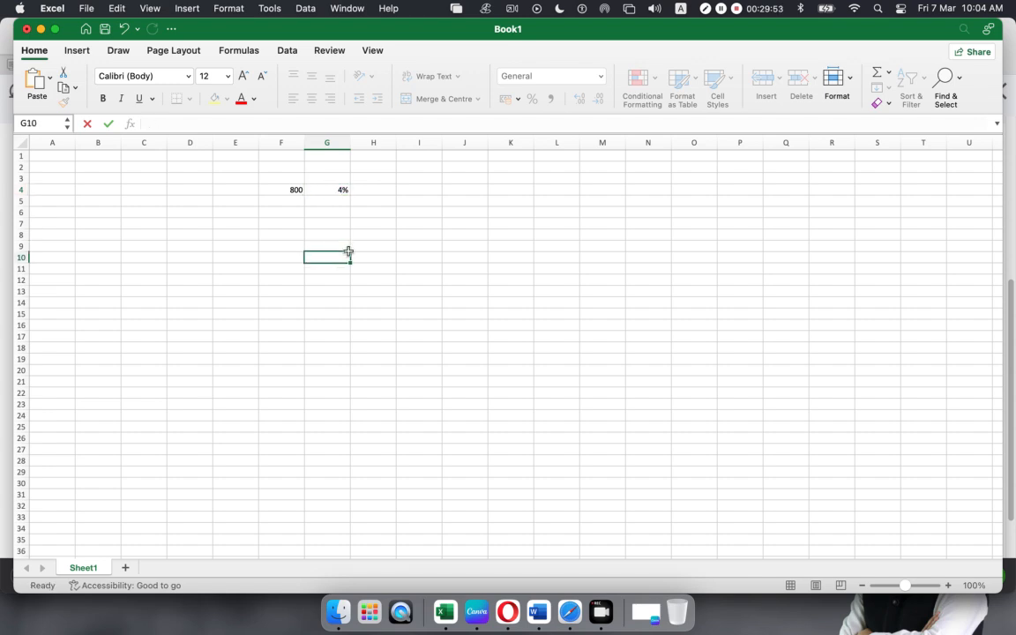
- Calculate the discount =800*4% (32) in F6 and the discounted price =800-32 (768) in F8
{"action": "left_click", "coordinate": [287, 214]}
{"action": "type", "text": "=800*"}
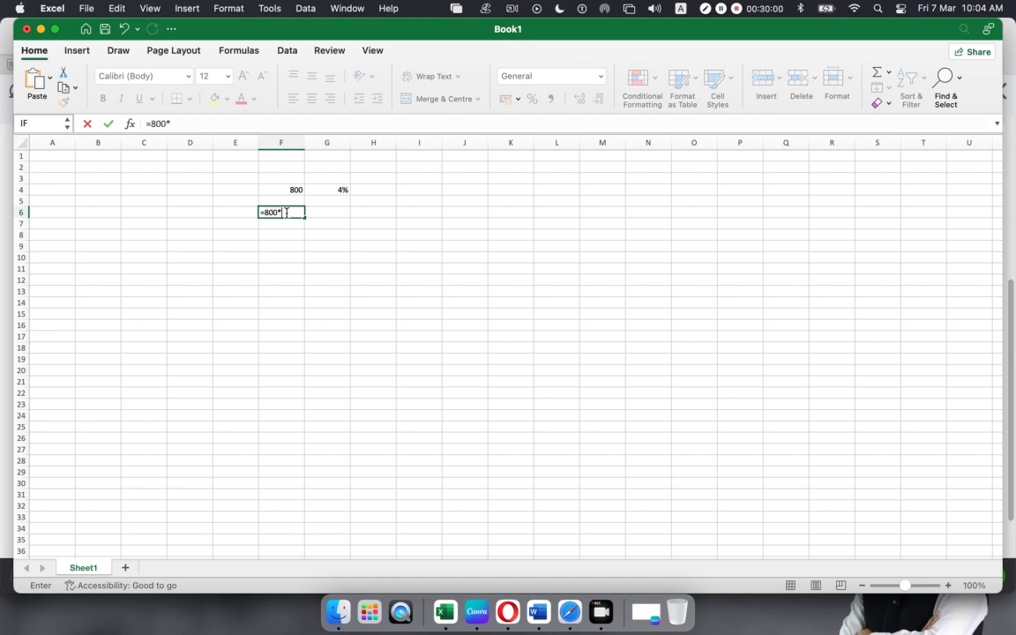
{"action": "key", "text": "Return"}
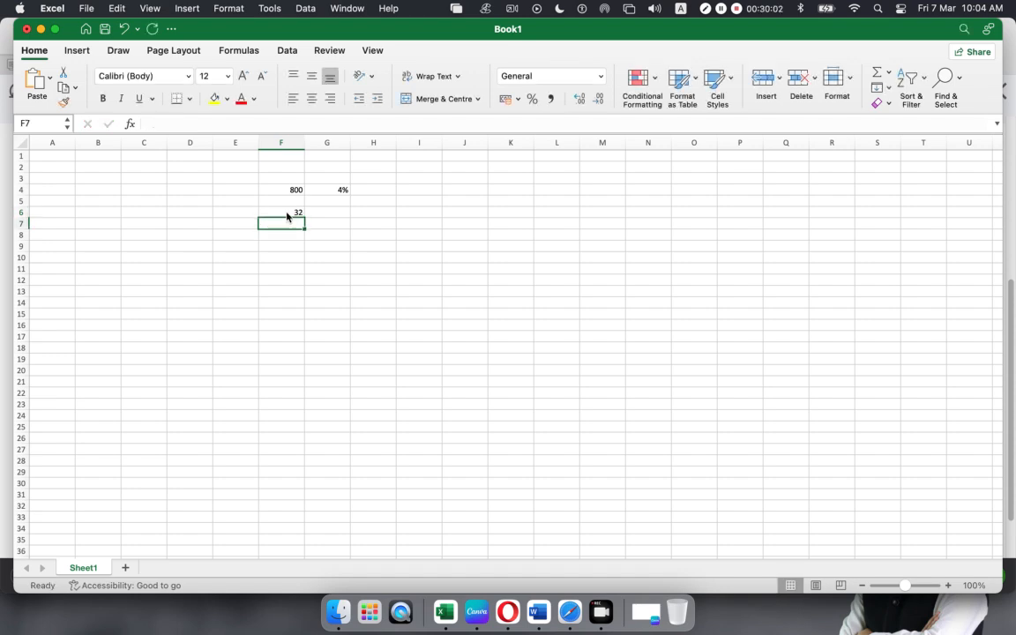
{"action": "left_click", "coordinate": [287, 211]}
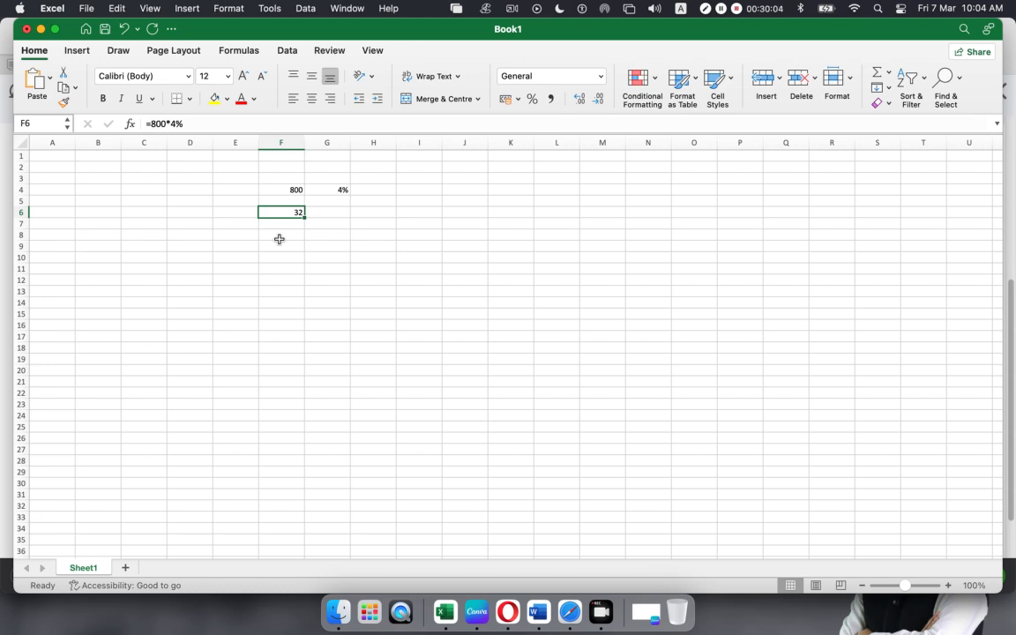
{"action": "left_click", "coordinate": [278, 235]}
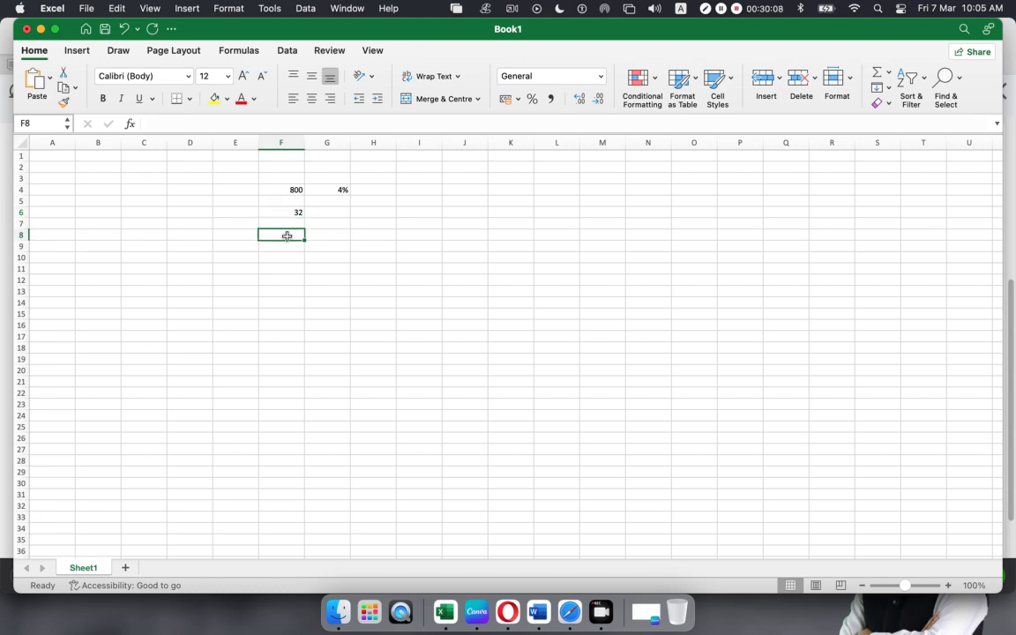
{"action": "type", "text": "=800-32"}
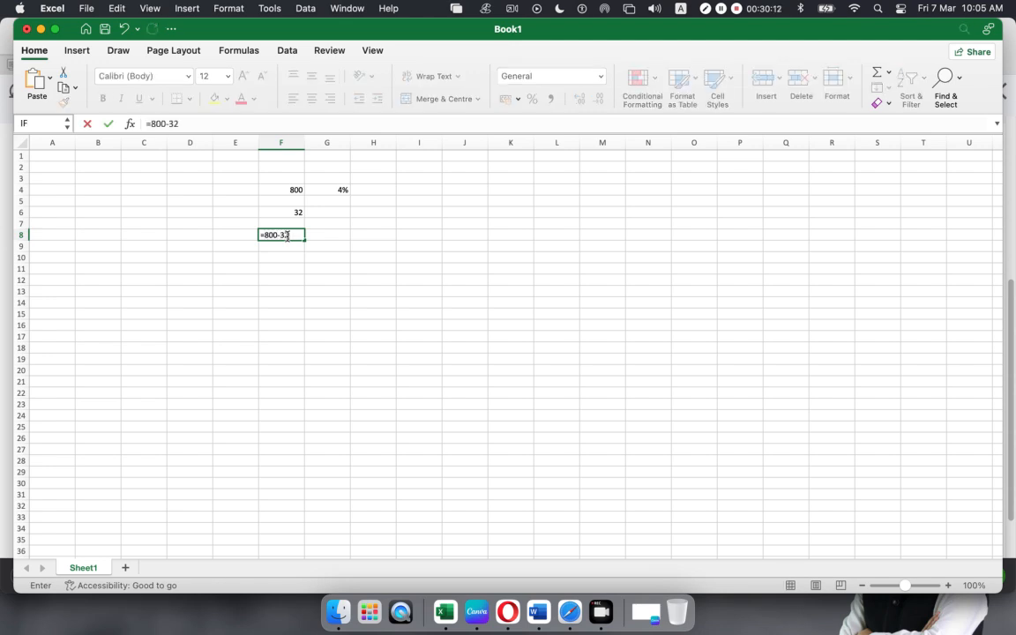
{"action": "key", "text": "Return"}
{"action": "left_click", "coordinate": [275, 234]}
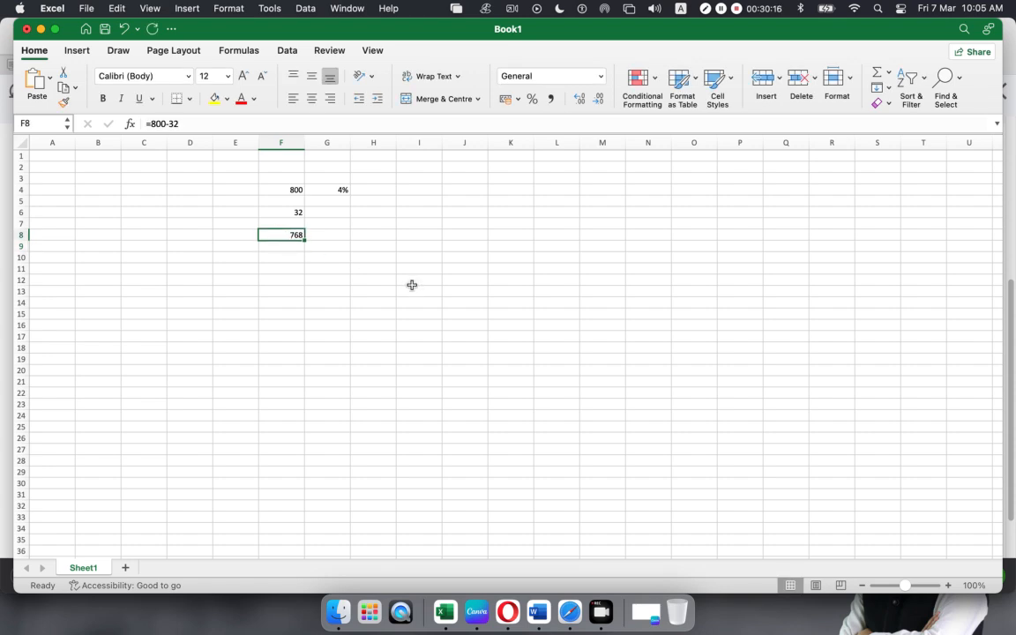
{"action": "left_click", "coordinate": [570, 610]}
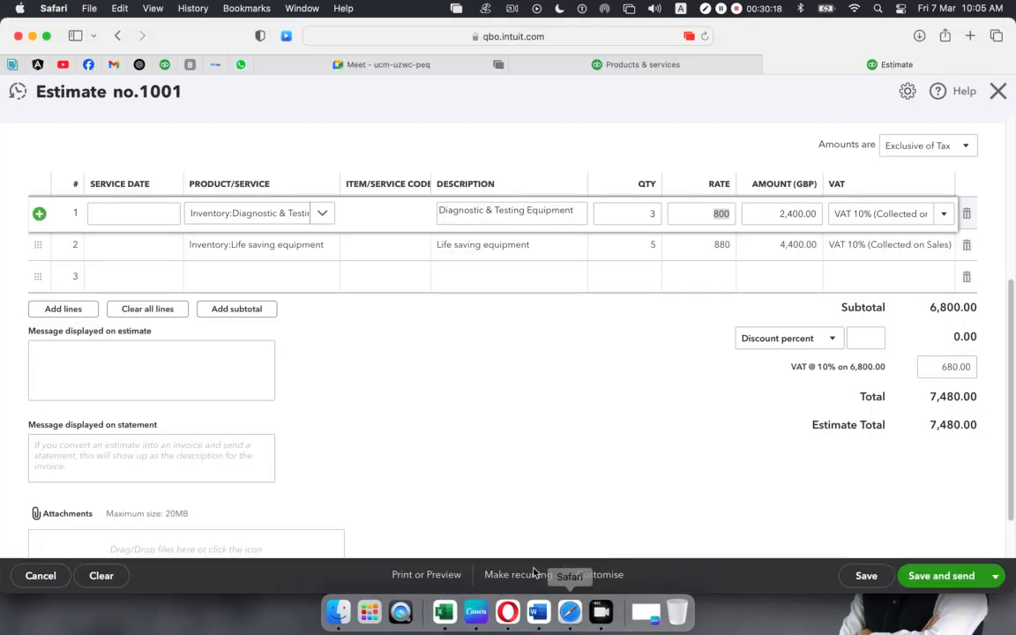
- Set line 1's rate to 768, matching the Excel calculation
{"action": "left_click", "coordinate": [693, 211]}
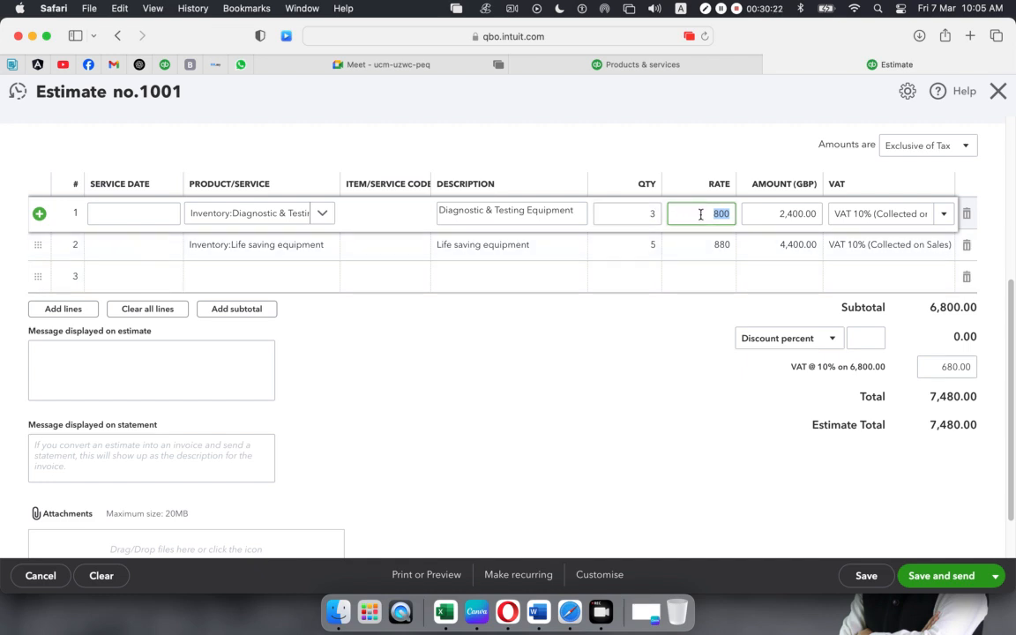
{"action": "left_click", "coordinate": [445, 609]}
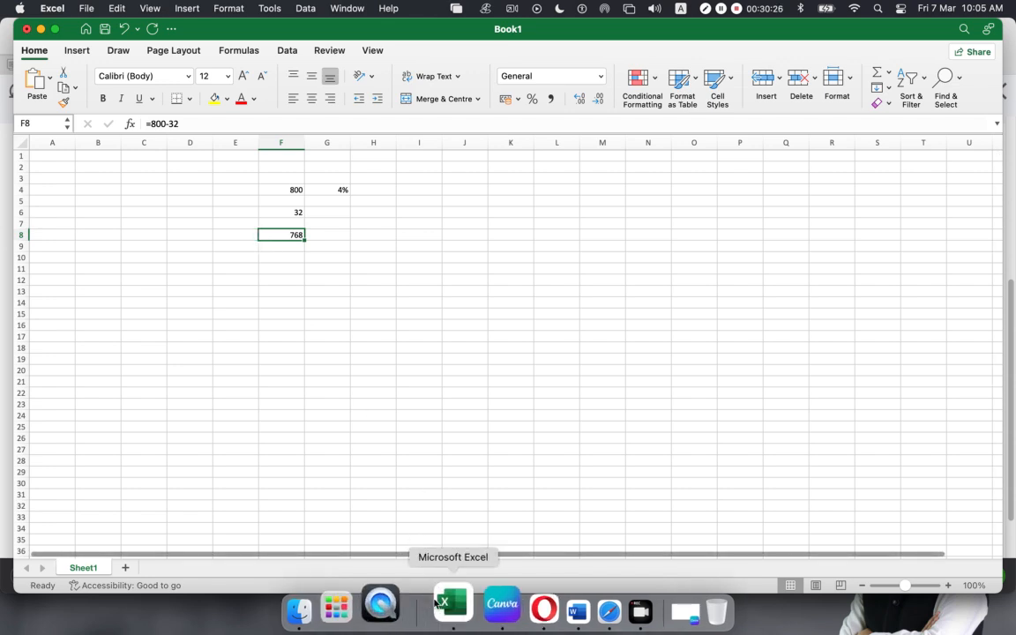
{"action": "left_click", "coordinate": [569, 607]}
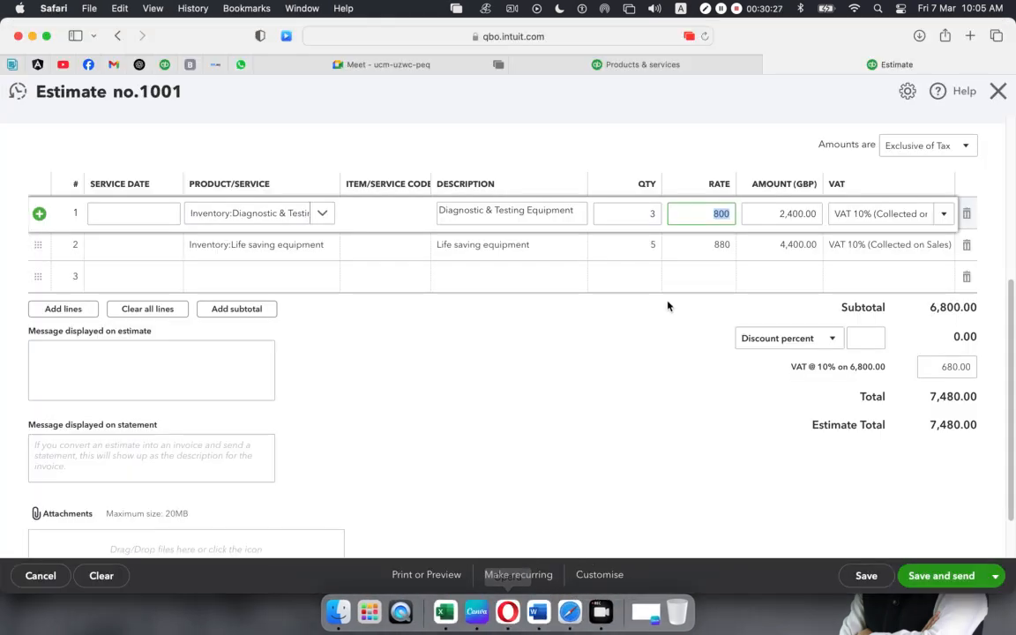
{"action": "type", "text": "76"}
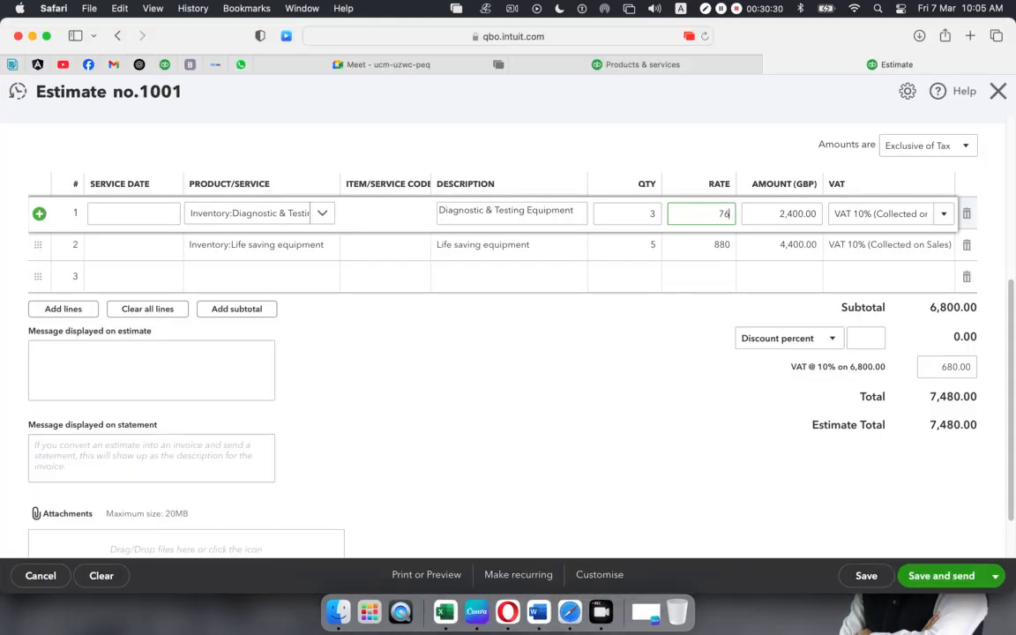
{"action": "type", "text": "8"}
{"action": "left_click", "coordinate": [592, 457]}
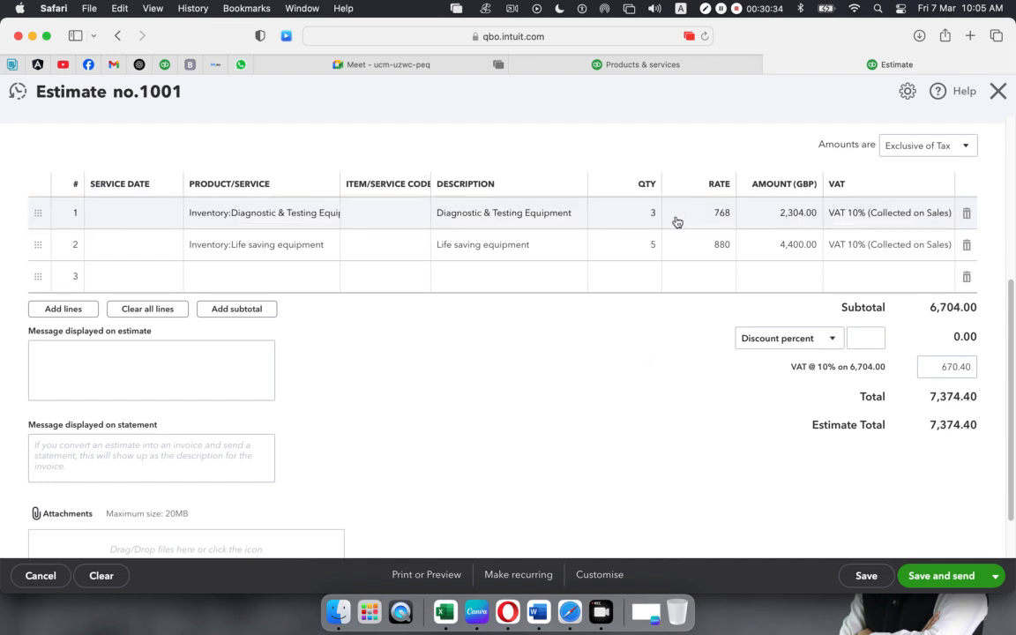
- Replace line 1's description with '4% discount given'
{"action": "left_click", "coordinate": [391, 217]}
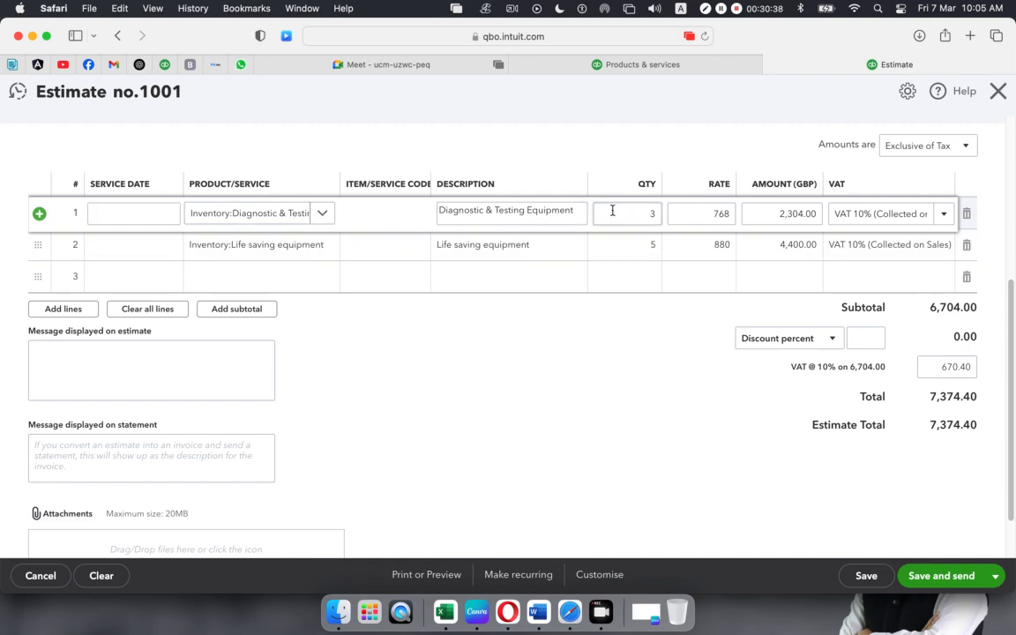
{"action": "left_click_drag", "start_coordinate": [576, 212], "coordinate": [350, 213]}
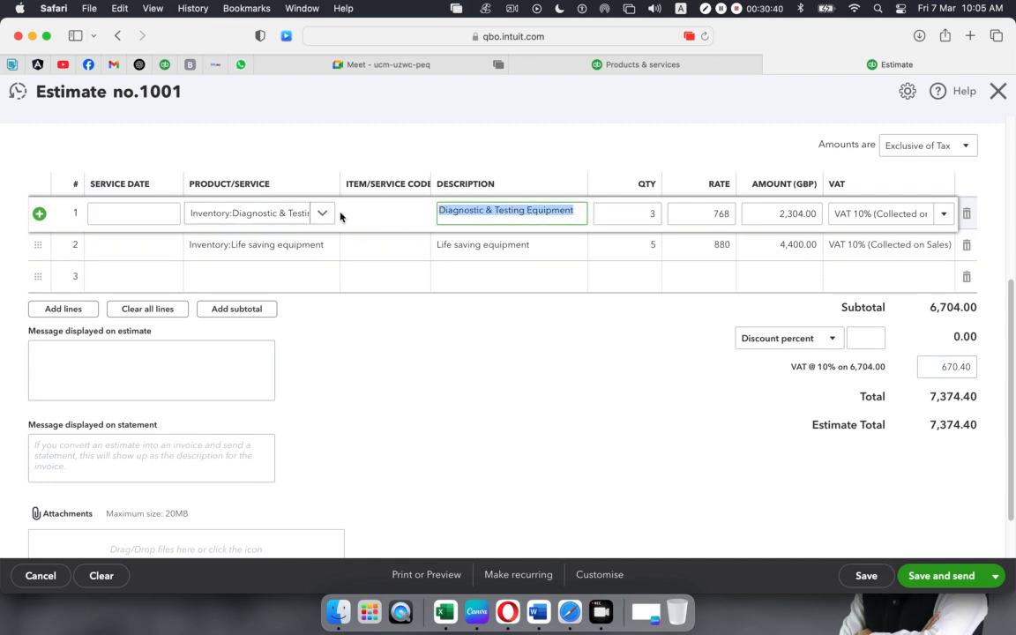
{"action": "key", "text": "BackSpace"}
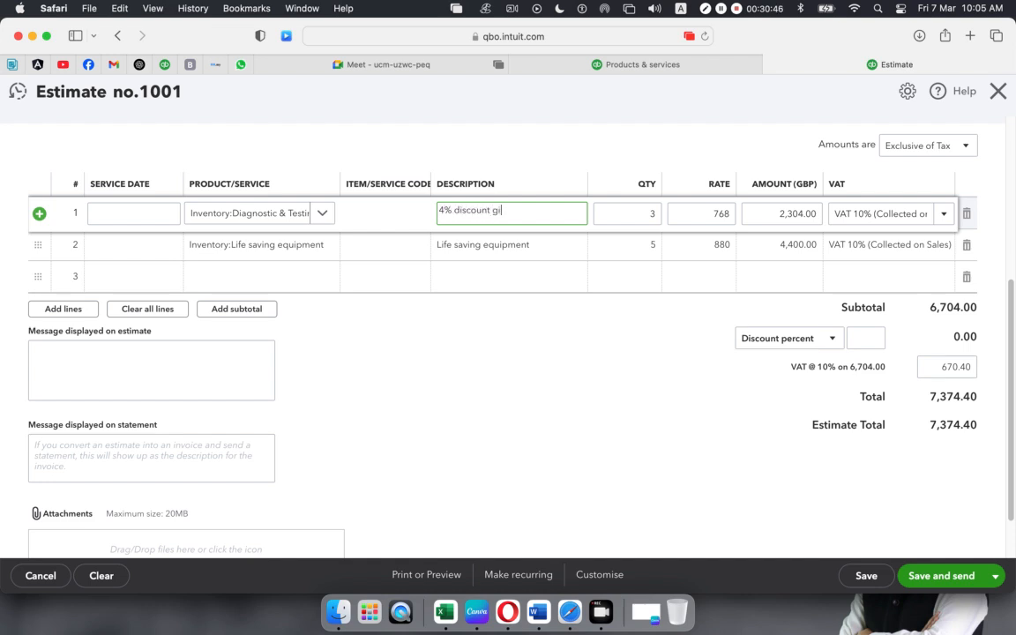
{"action": "left_click", "coordinate": [394, 395]}
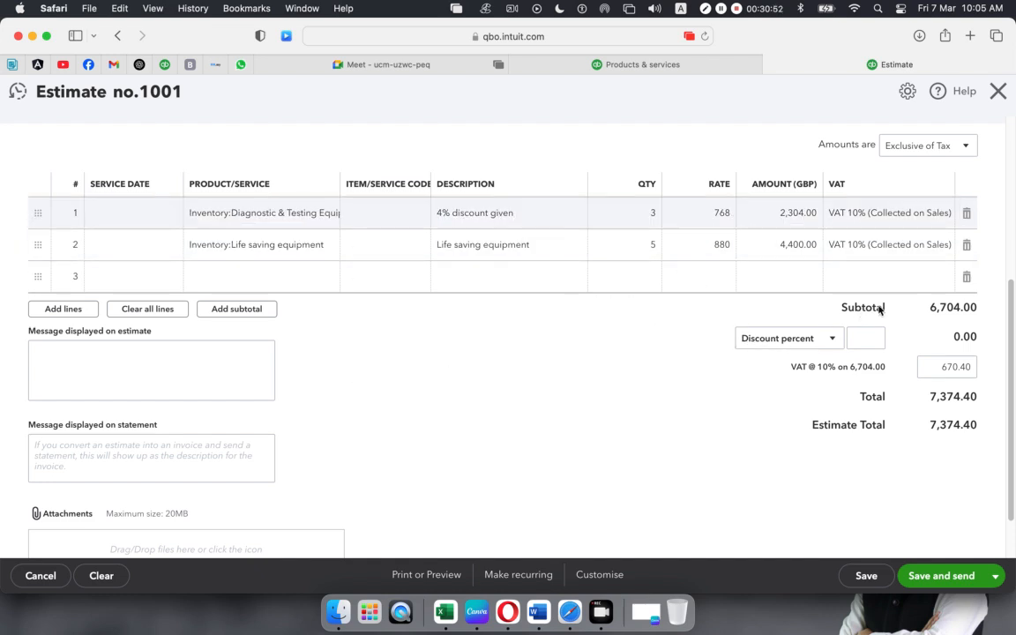
{"action": "left_click", "coordinate": [835, 342]}
{"action": "left_click", "coordinate": [835, 342]}
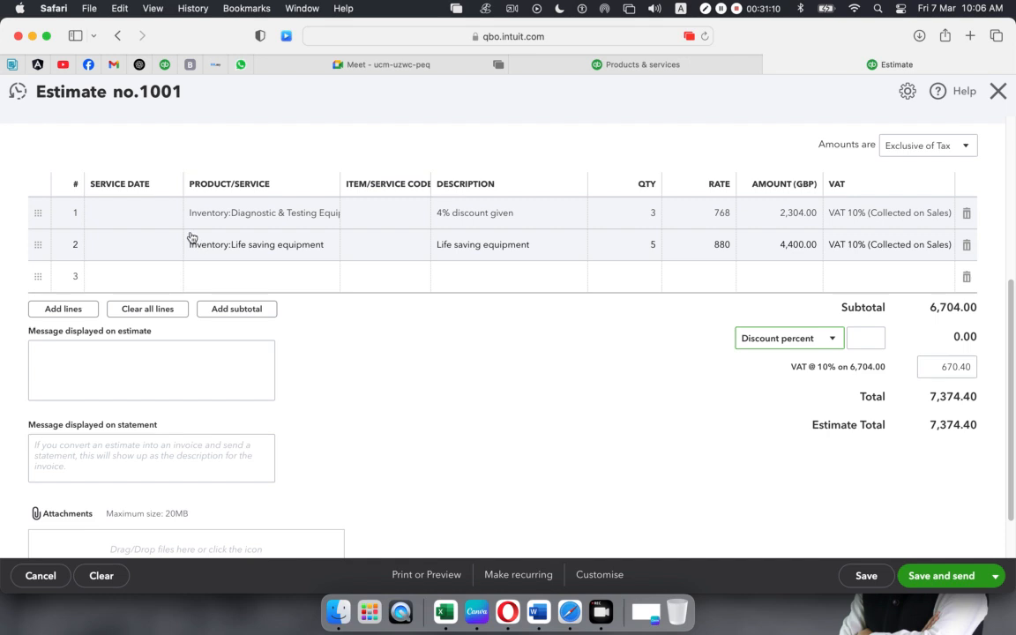
- Save and close Estimate 1001 with its 7,374.40 total
{"action": "scroll", "coordinate": [334, 347], "scroll_direction": "down", "scroll_amount": 2}
{"action": "scroll", "coordinate": [335, 347], "scroll_direction": "up", "scroll_amount": 5}
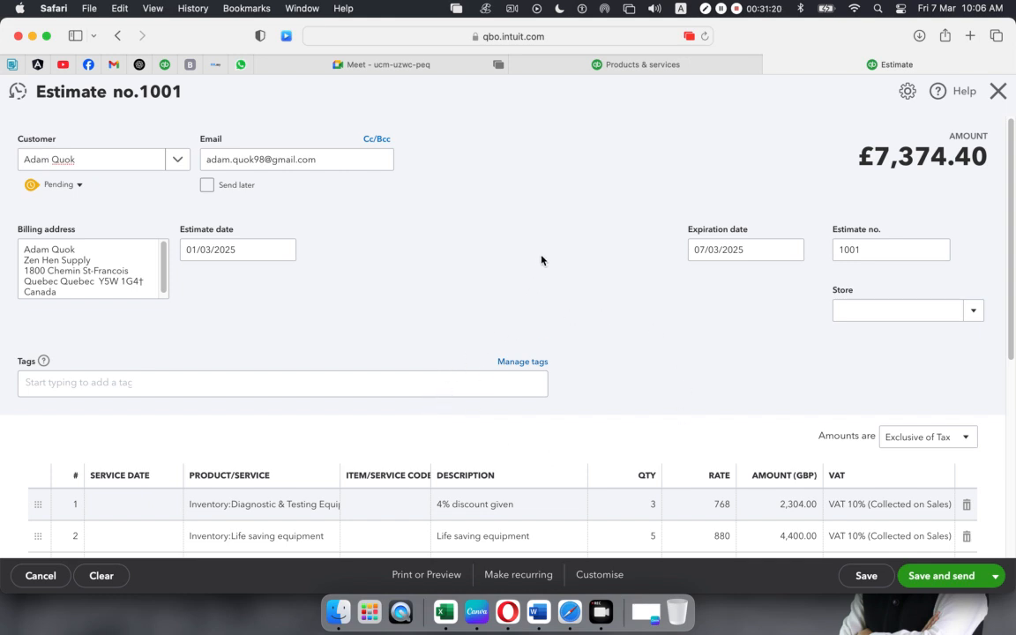
{"action": "scroll", "coordinate": [520, 265], "scroll_direction": "down", "scroll_amount": 3}
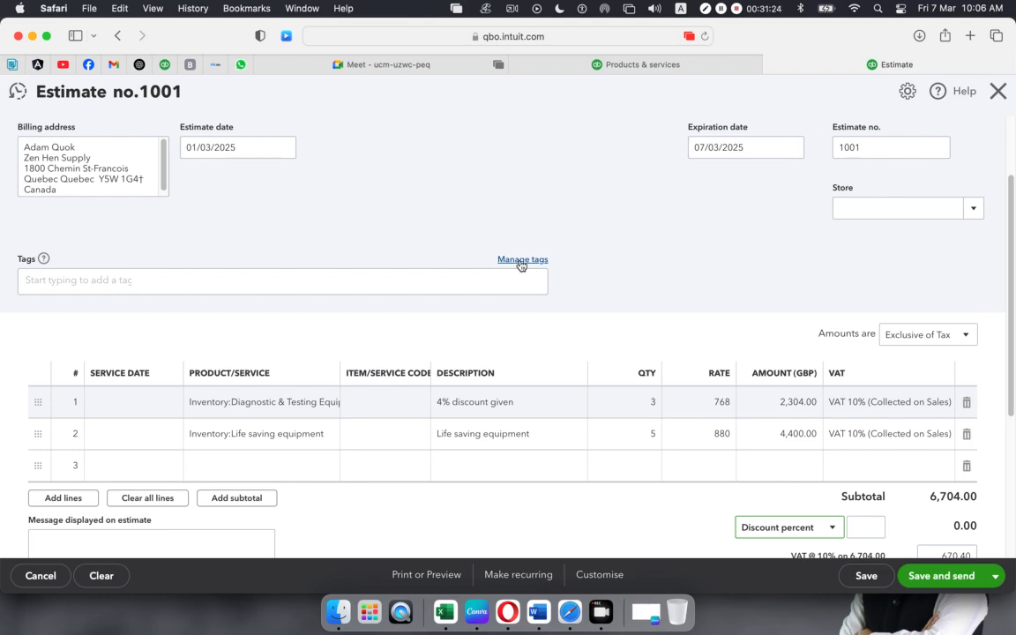
{"action": "scroll", "coordinate": [521, 264], "scroll_direction": "up", "scroll_amount": 3}
{"action": "scroll", "coordinate": [521, 265], "scroll_direction": "down", "scroll_amount": 10}
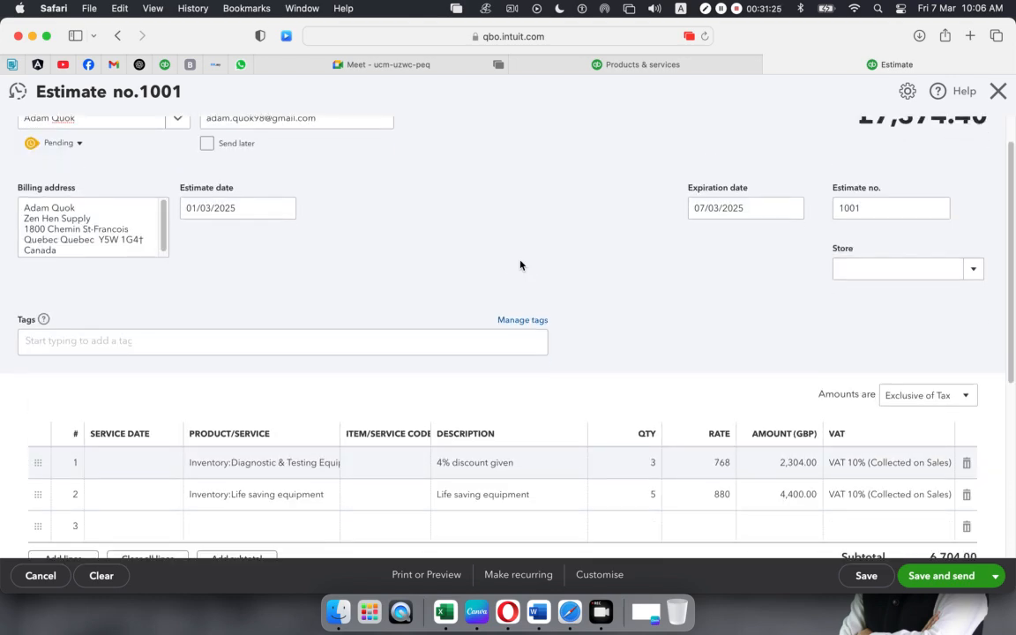
{"action": "left_click", "coordinate": [994, 575]}
{"action": "left_click", "coordinate": [922, 551]}
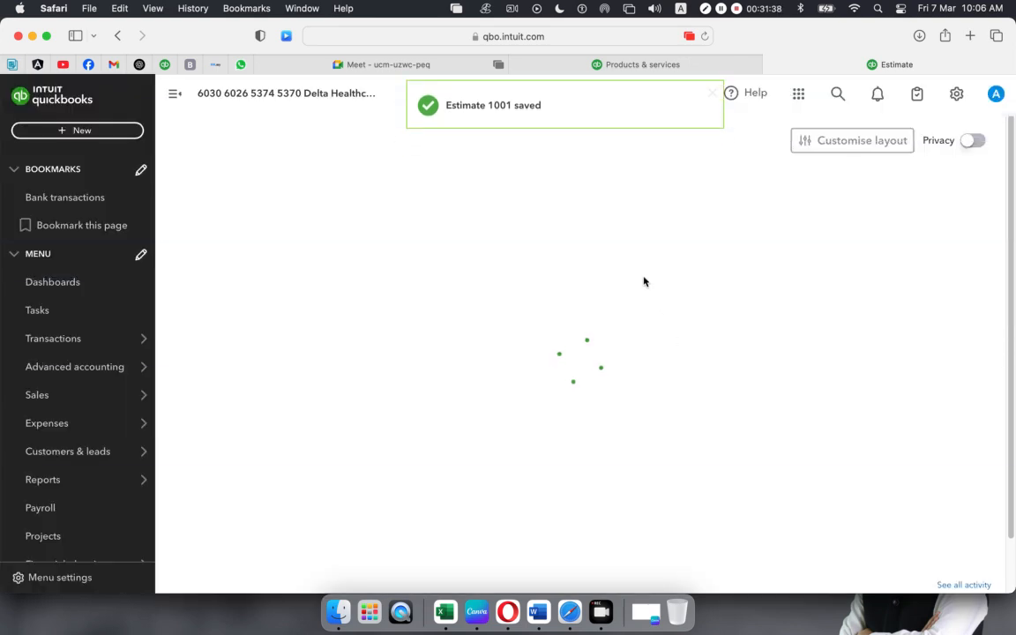
- Open the Import CSV dialog via Products & services > New > Batch import
{"action": "left_click", "coordinate": [645, 65]}
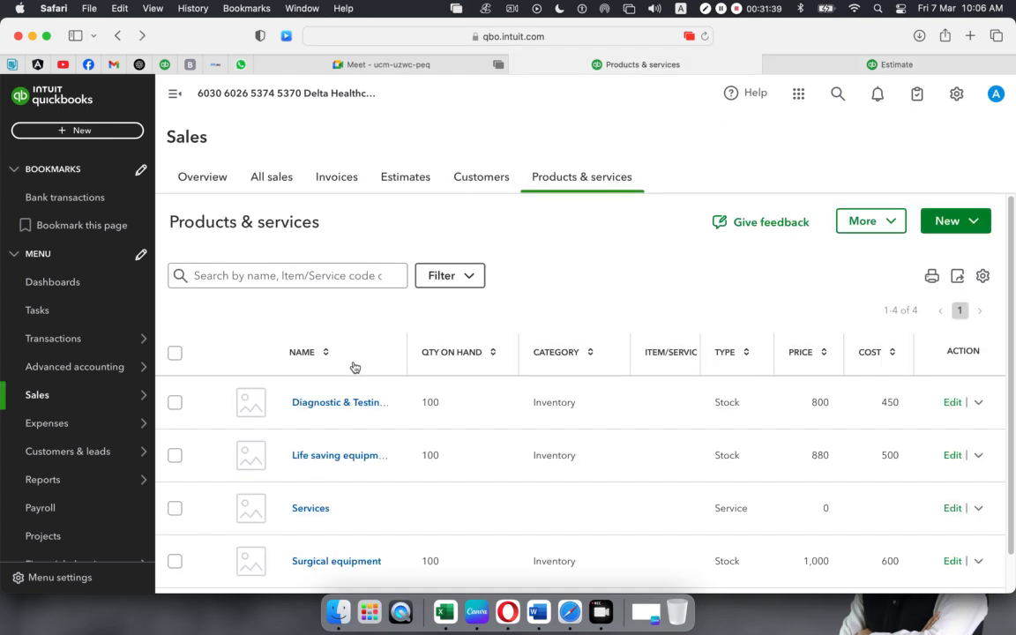
{"action": "left_click", "coordinate": [978, 222]}
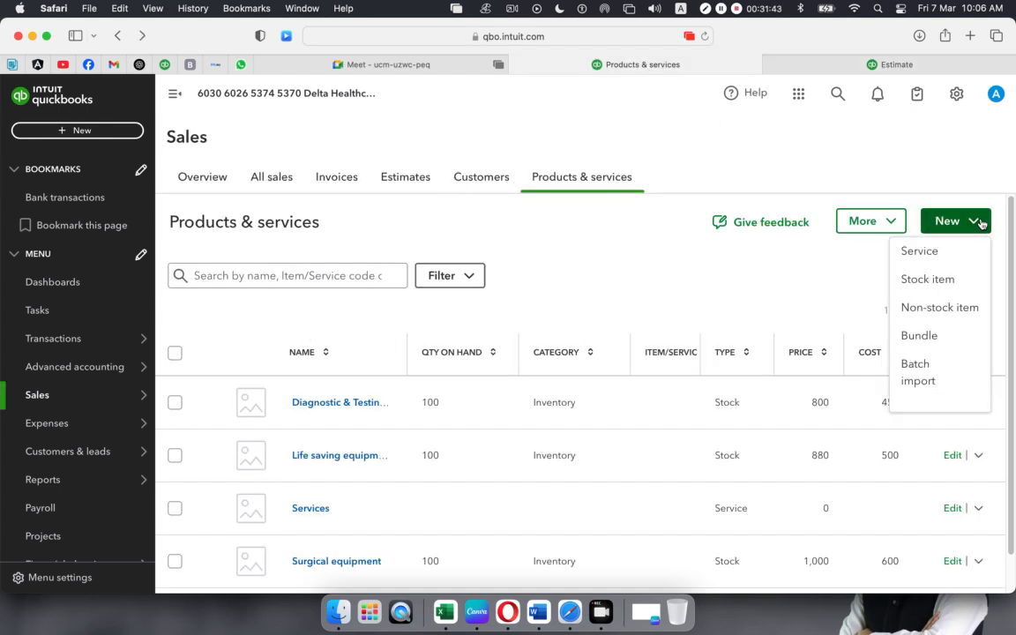
{"action": "left_click", "coordinate": [915, 381]}
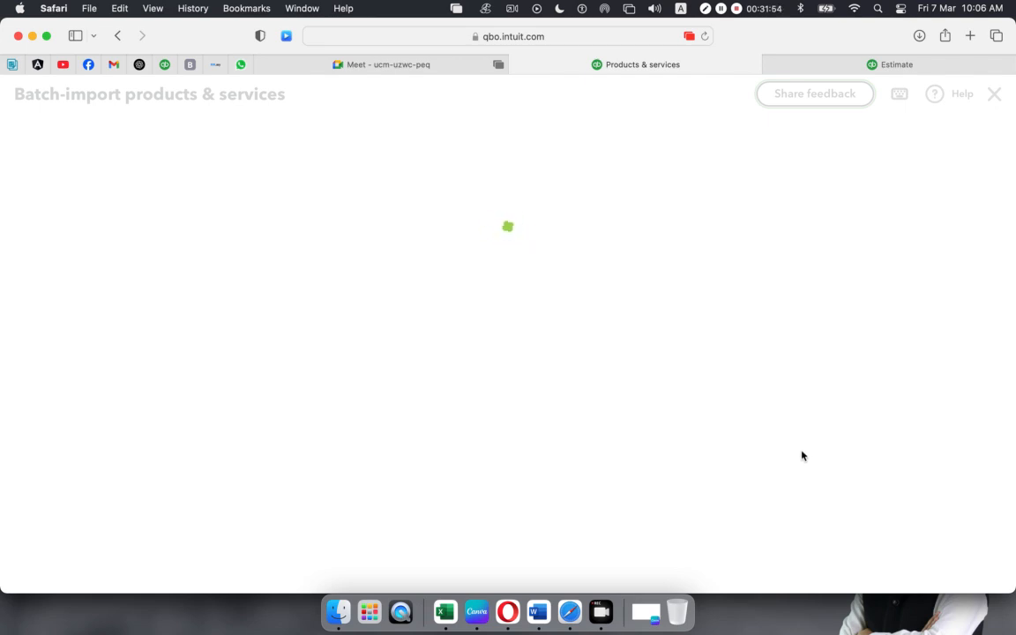
{"action": "left_click", "coordinate": [790, 381]}
{"action": "left_click", "coordinate": [947, 142]}
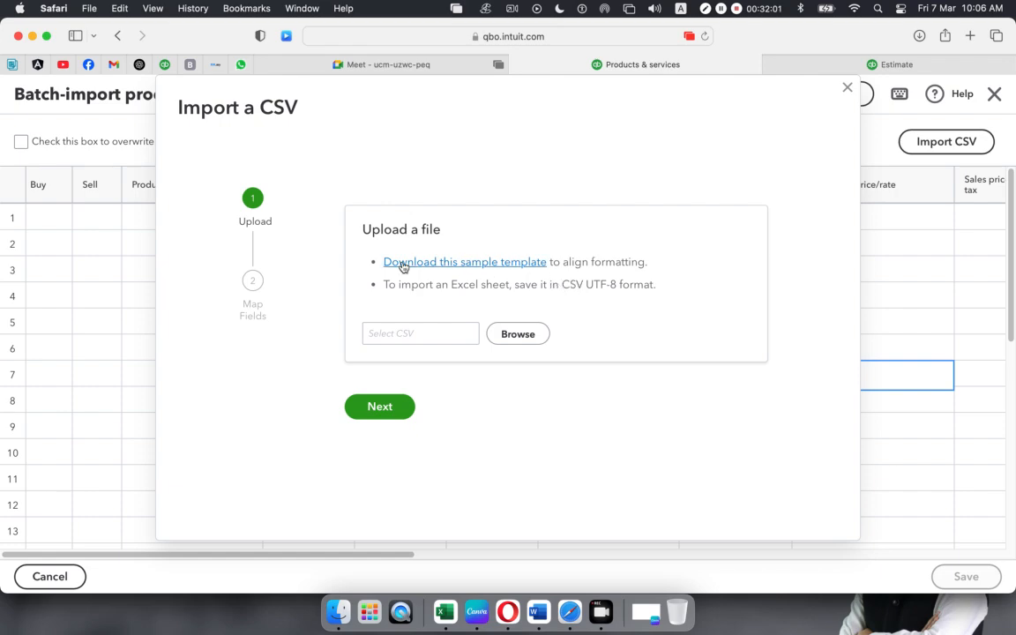
- View the sample CSV template, close its page, and minimise Safari
{"action": "left_click", "coordinate": [484, 270]}
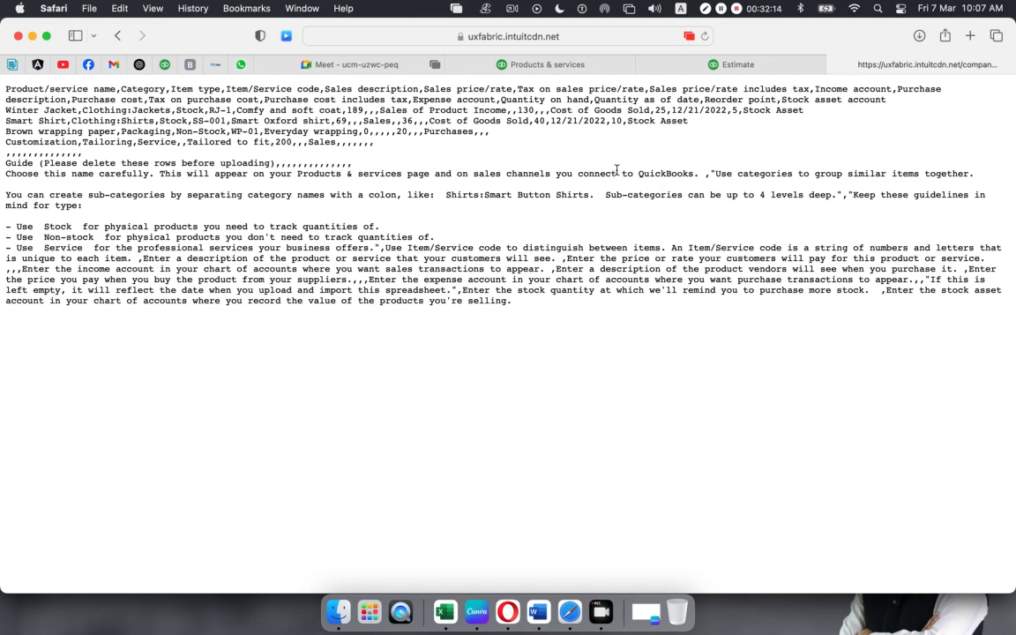
{"action": "left_click", "coordinate": [836, 66]}
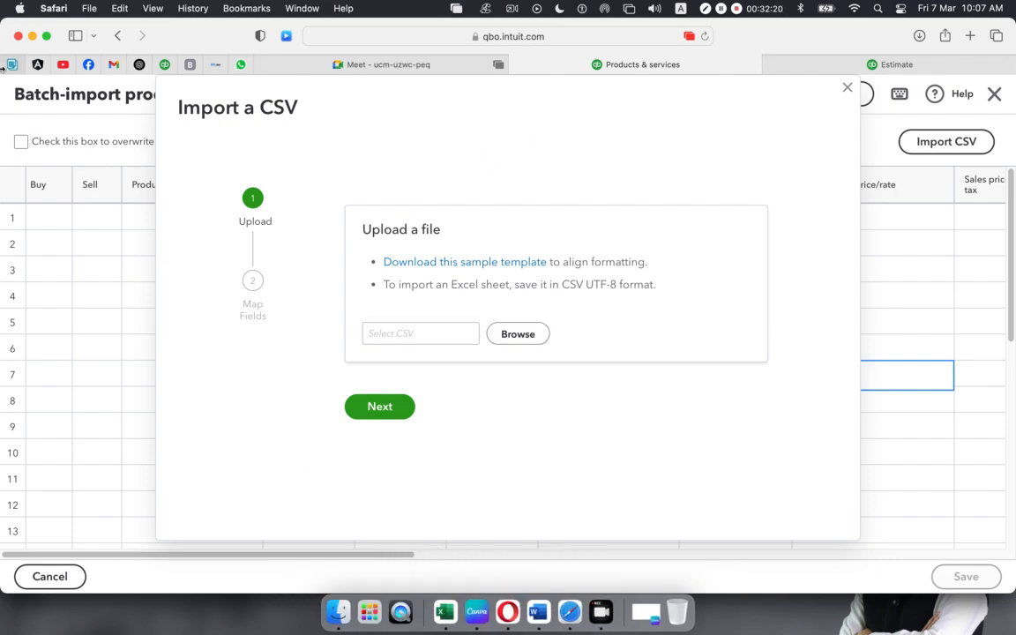
{"action": "left_click", "coordinate": [32, 37]}
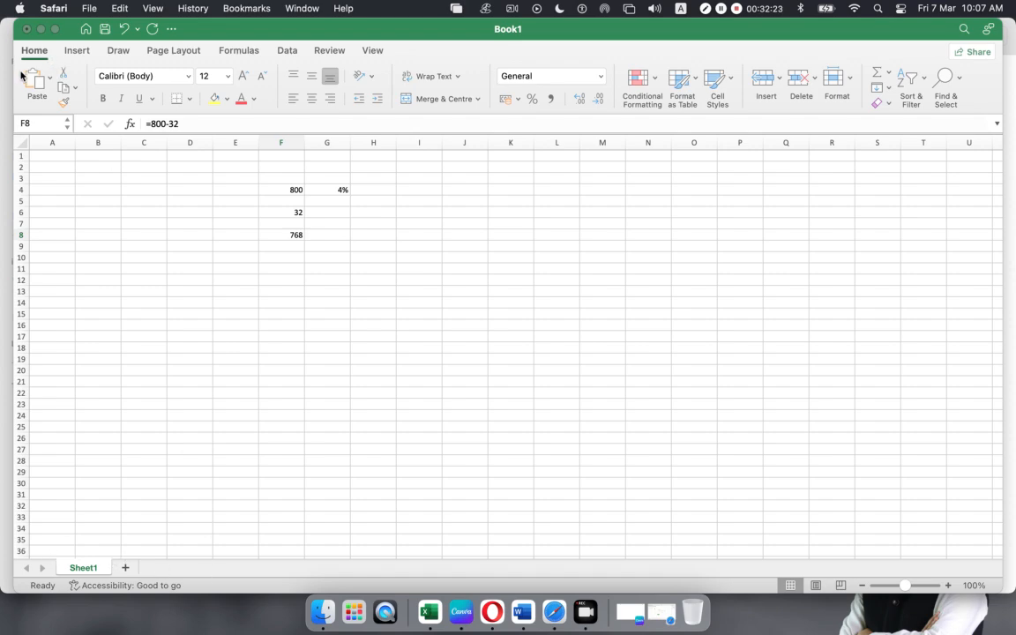
- Discard Book1 unsaved, open the Delta Healthcare products CSV, and widen column A to full names
{"action": "left_click", "coordinate": [26, 29]}
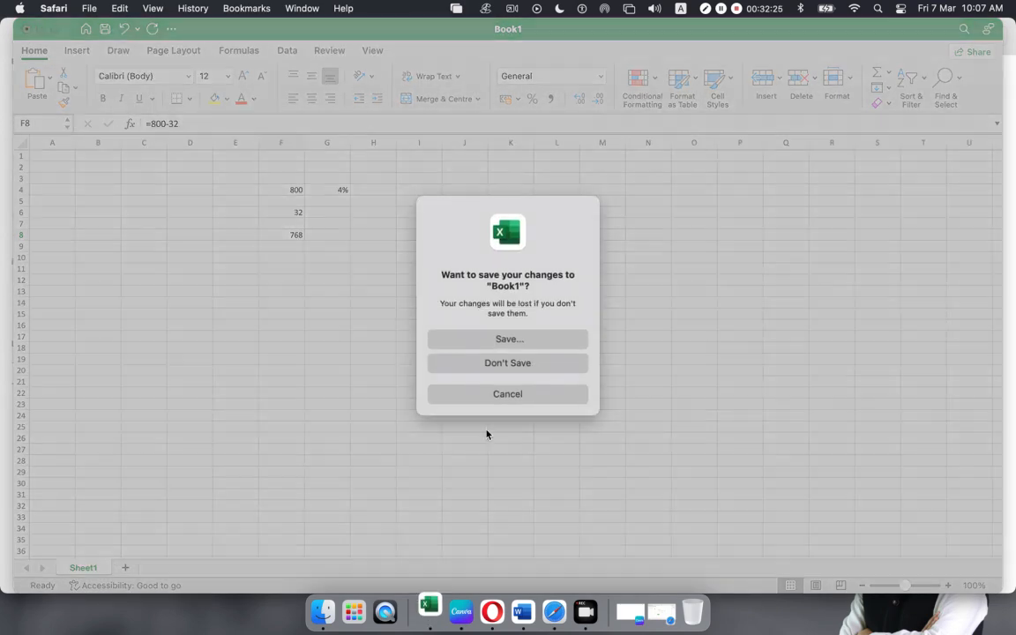
{"action": "left_click", "coordinate": [502, 362]}
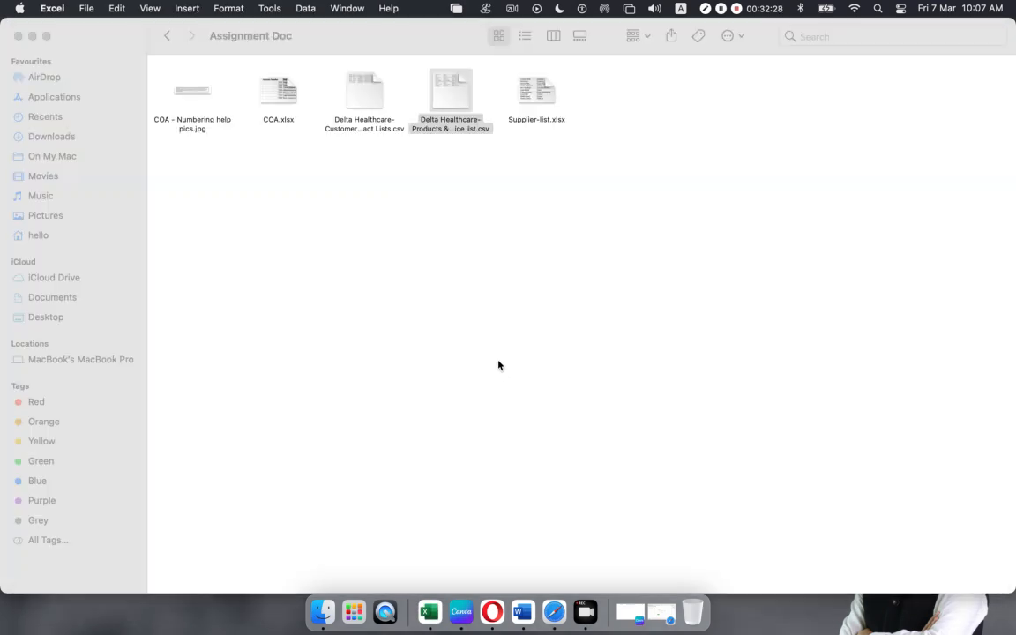
{"action": "double_click", "coordinate": [454, 91]}
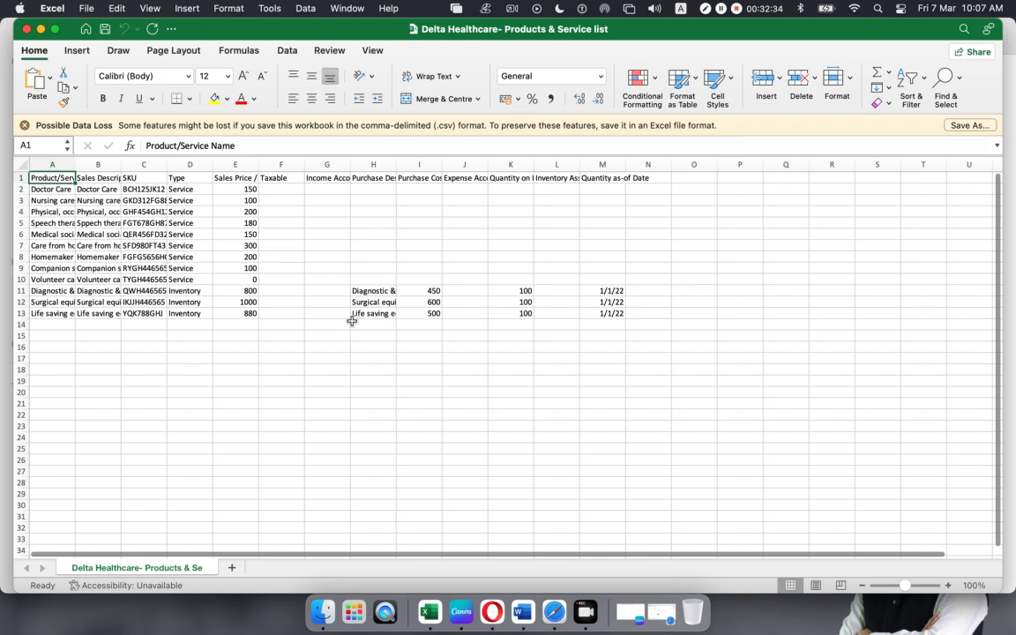
{"action": "left_click", "coordinate": [48, 165]}
{"action": "left_click", "coordinate": [96, 165]}
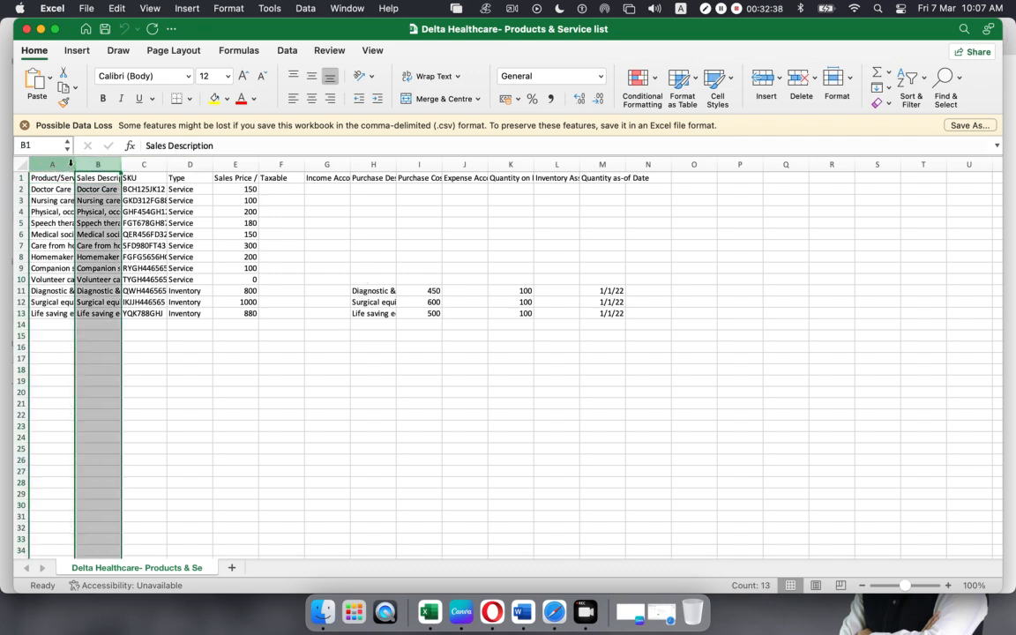
{"action": "left_click_drag", "start_coordinate": [75, 164], "coordinate": [75, 164]}
{"action": "double_click", "coordinate": [75, 164]}
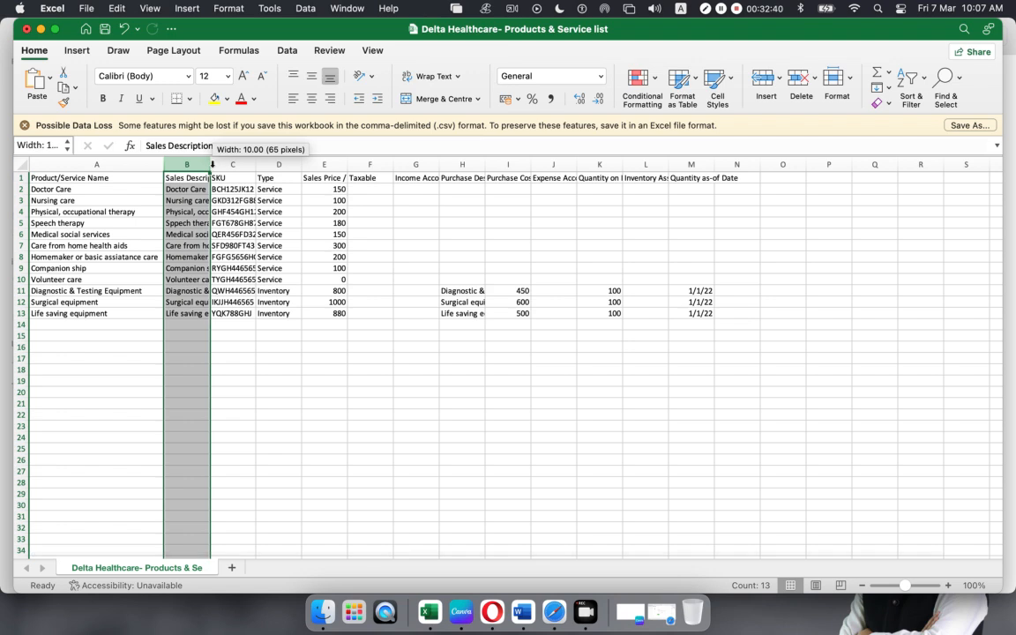
- Auto-fit the Sales Description, SKU, Type, Sales Price / Rate and Taxable columns
{"action": "double_click", "coordinate": [209, 164]}
{"action": "double_click", "coordinate": [344, 165]}
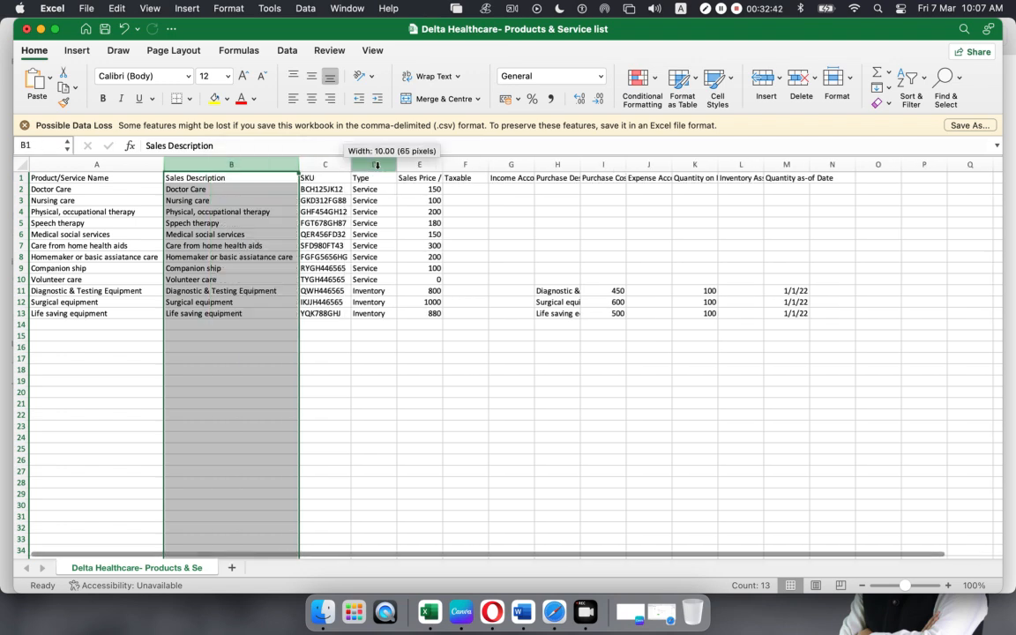
{"action": "double_click", "coordinate": [396, 165]}
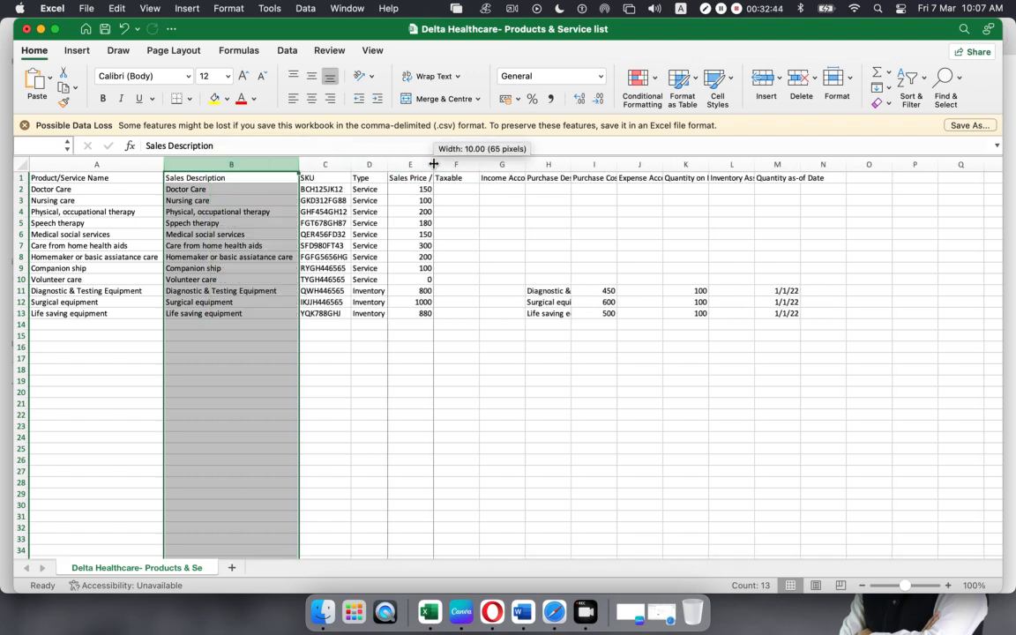
{"action": "double_click", "coordinate": [432, 165]}
{"action": "double_click", "coordinate": [500, 164]}
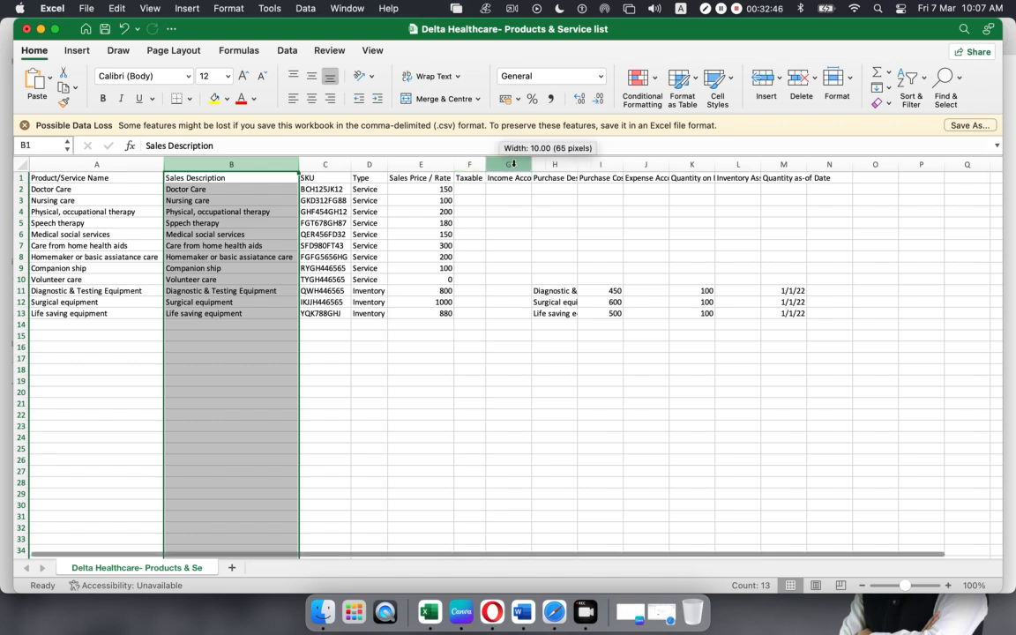
- Review the price and Taxable columns, selecting the first six sales prices, then return to Safari
{"action": "left_click_drag", "start_coordinate": [869, 273], "coordinate": [869, 279]}
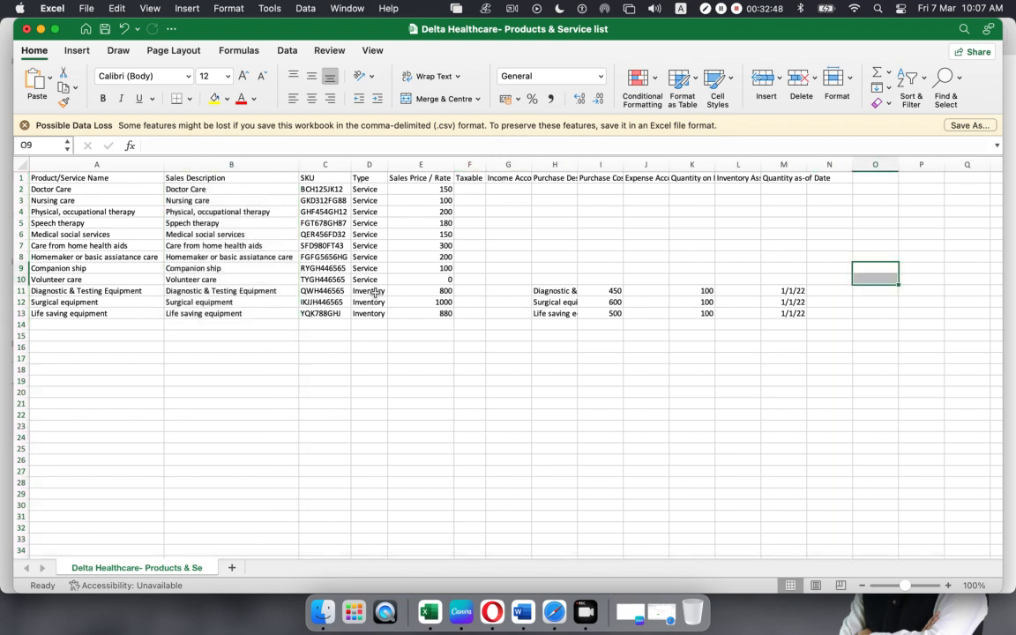
{"action": "left_click", "coordinate": [551, 180]}
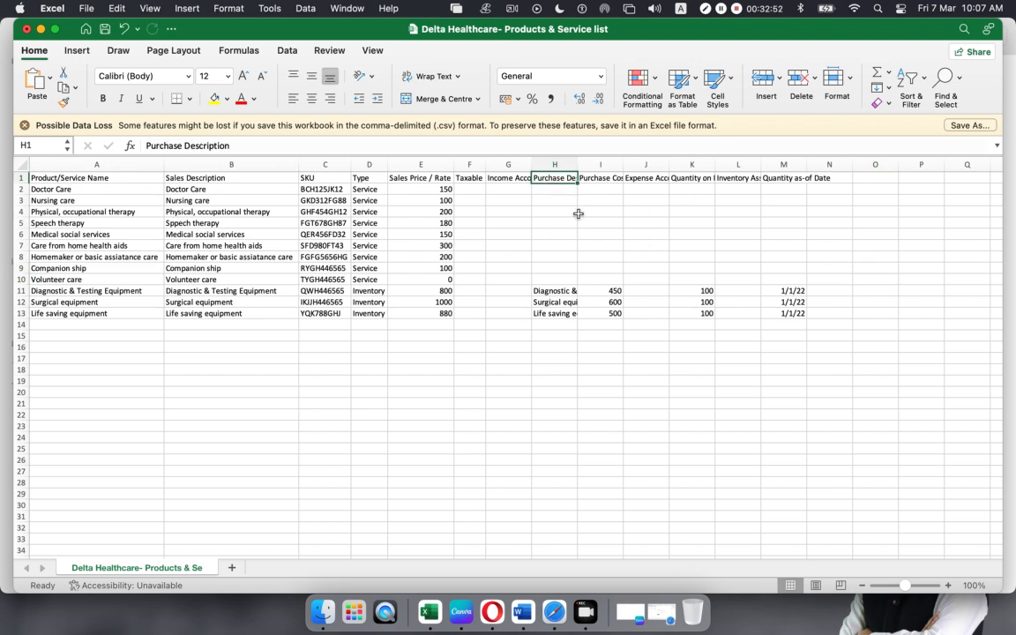
{"action": "left_click", "coordinate": [420, 165]}
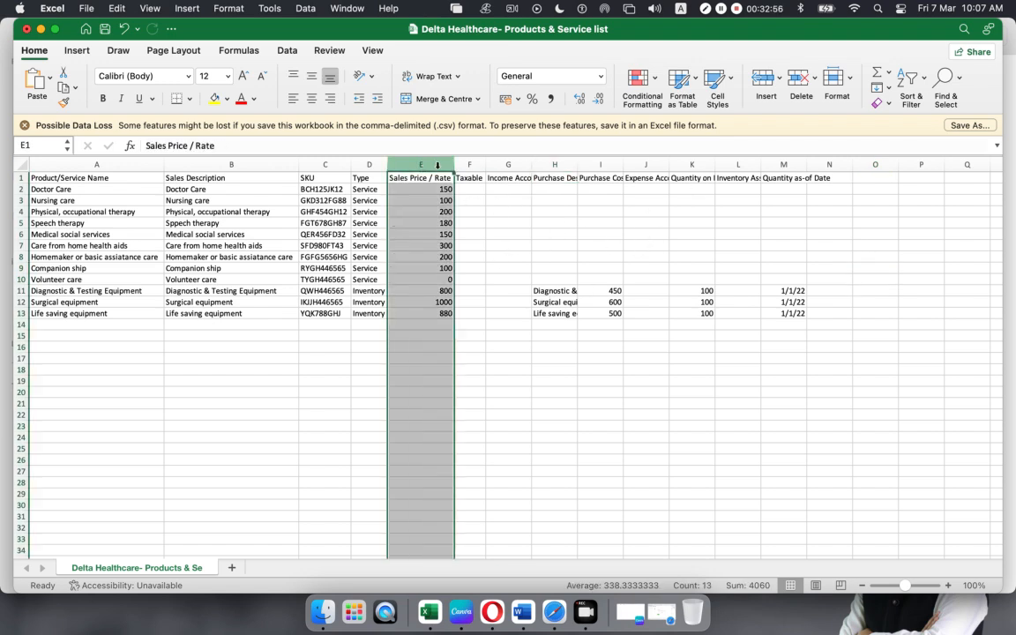
{"action": "left_click", "coordinate": [473, 166]}
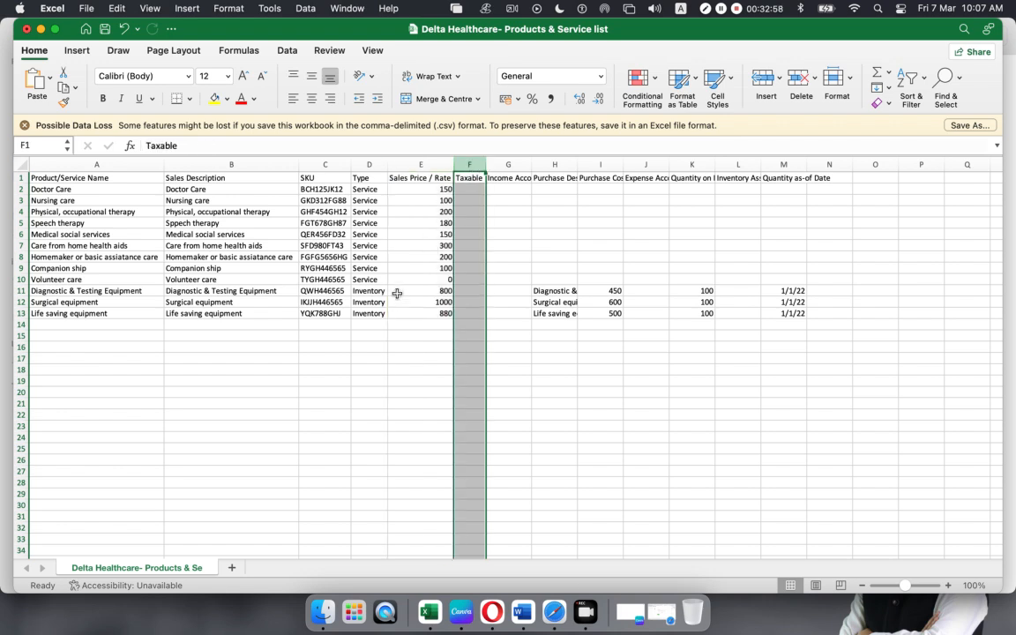
{"action": "left_click_drag", "start_coordinate": [426, 189], "coordinate": [424, 315]}
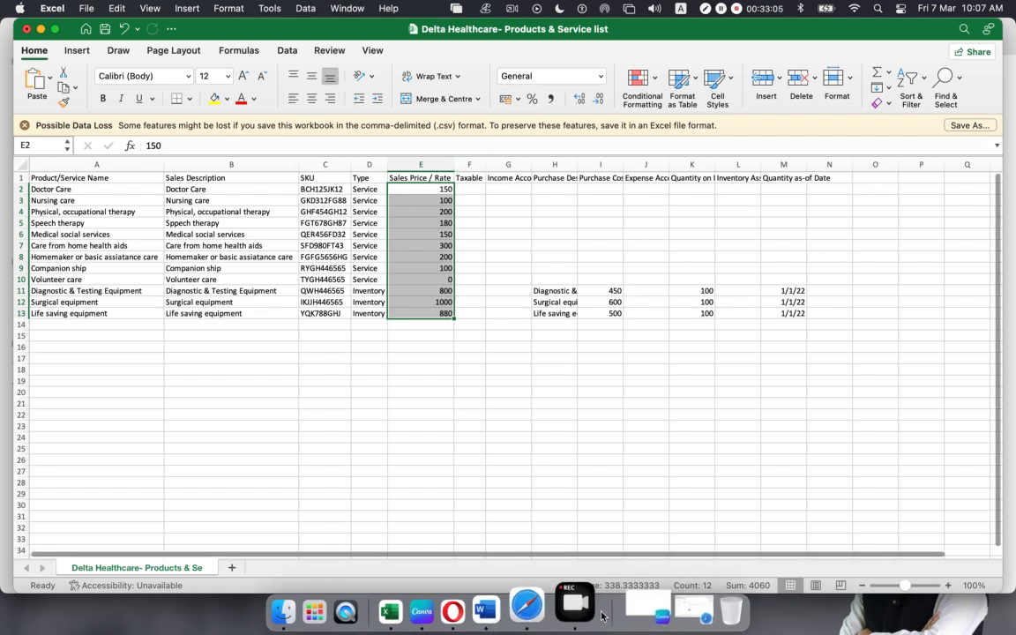
{"action": "left_click", "coordinate": [562, 603]}
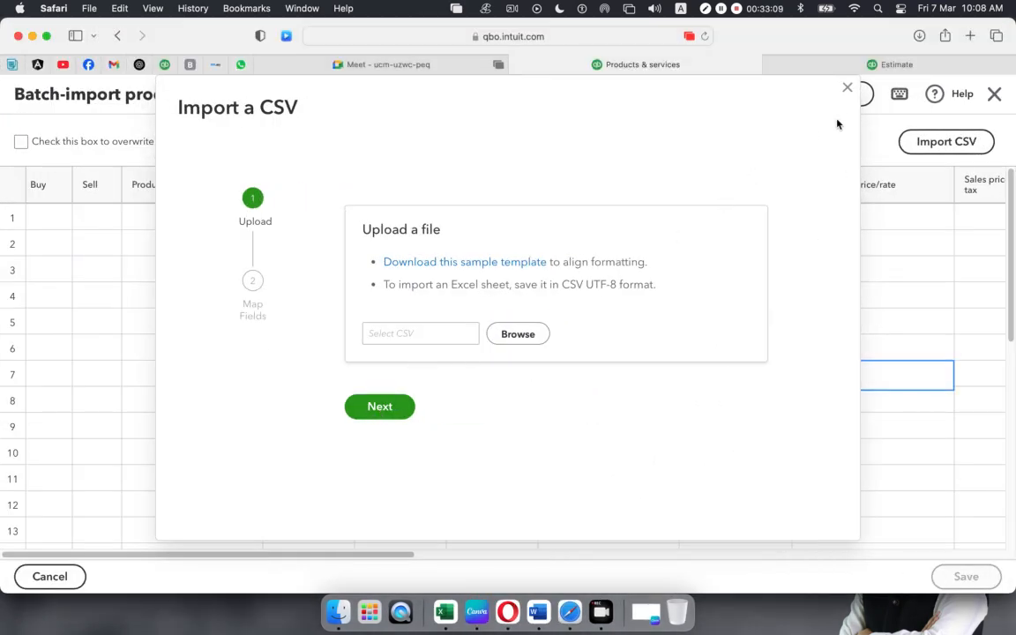
- Close the Import a CSV dialog and inspect the grid's description, price and tax cells
{"action": "left_click", "coordinate": [847, 88]}
{"action": "left_click", "coordinate": [588, 218]}
{"action": "left_click", "coordinate": [715, 218]}
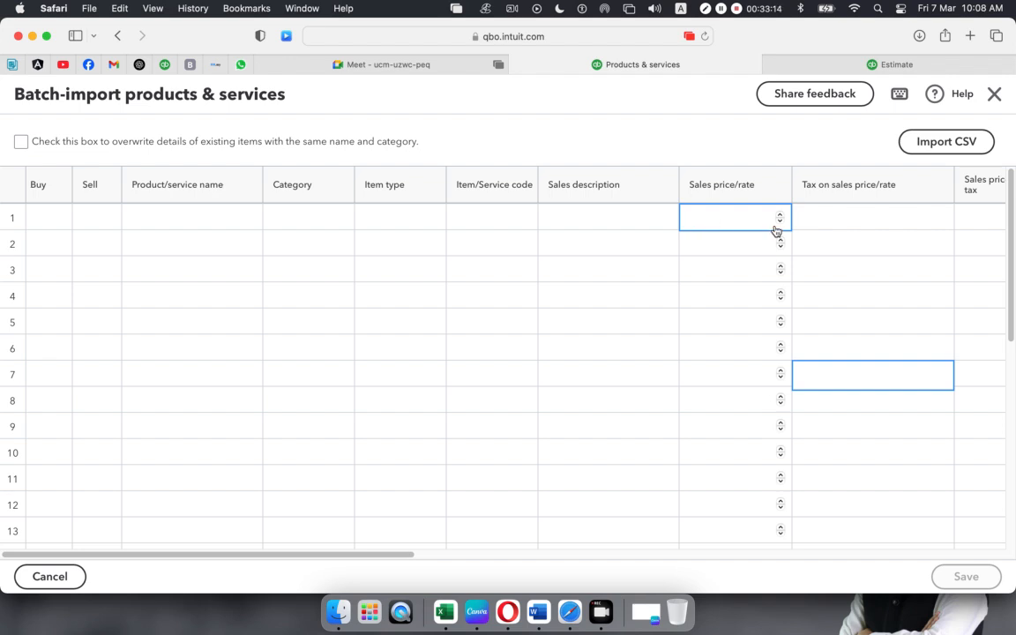
{"action": "left_click", "coordinate": [867, 220]}
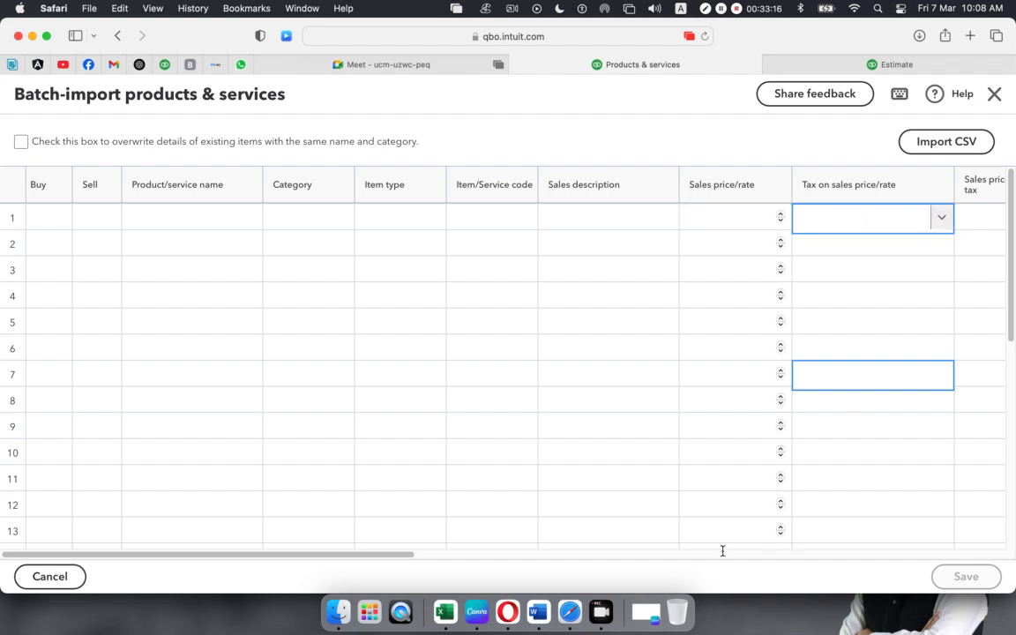
{"action": "left_click_drag", "start_coordinate": [386, 555], "coordinate": [528, 549]}
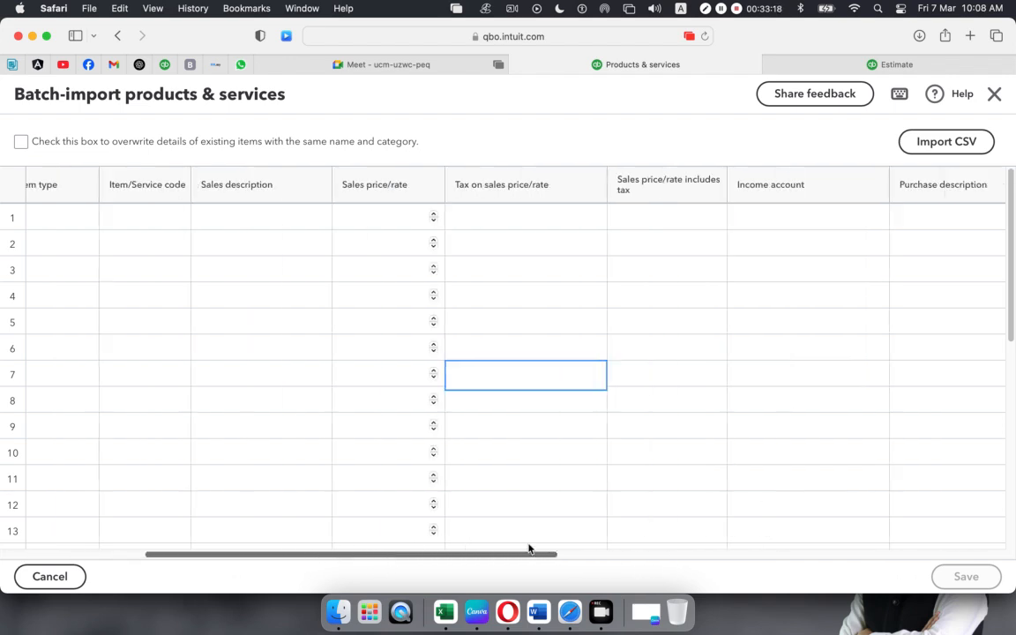
- Inspect the Income account and purchase cost columns, then move to the dashboard tab
{"action": "left_click", "coordinate": [590, 347]}
{"action": "left_click", "coordinate": [825, 218]}
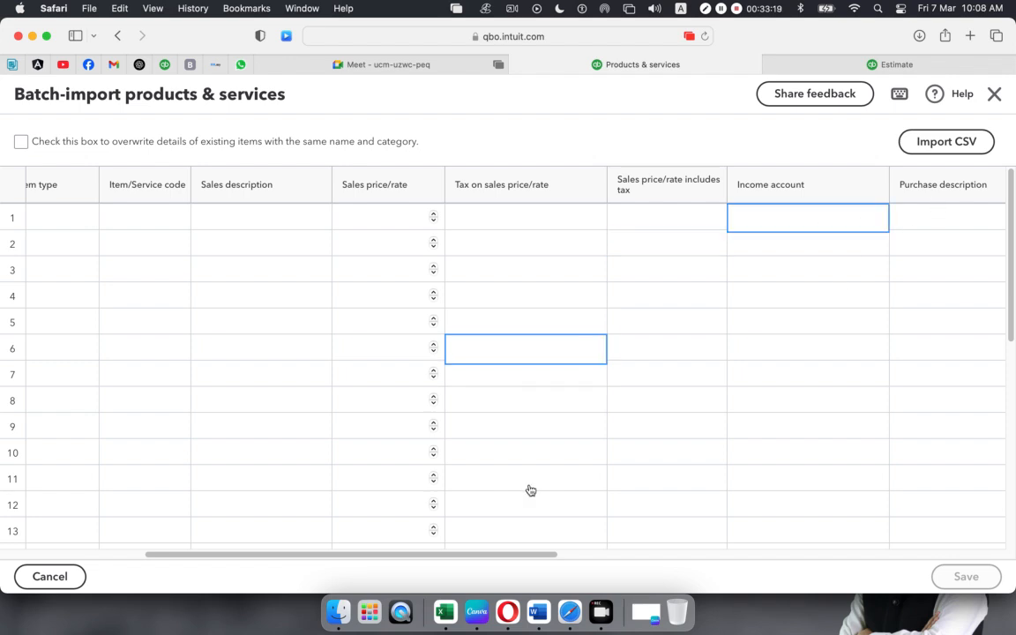
{"action": "left_click_drag", "start_coordinate": [443, 555], "coordinate": [590, 556]}
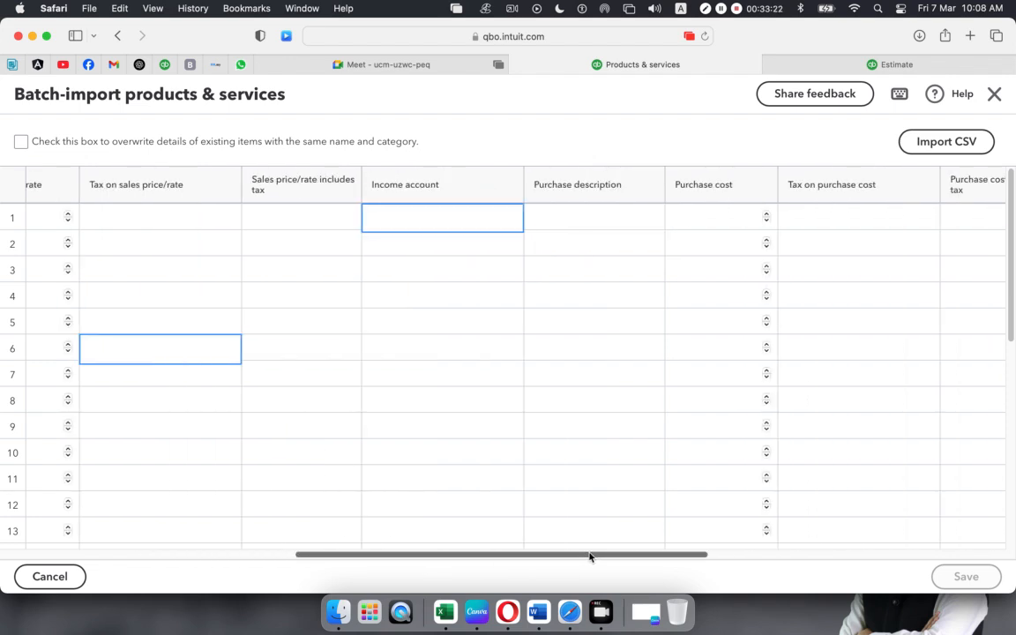
{"action": "left_click", "coordinate": [693, 226]}
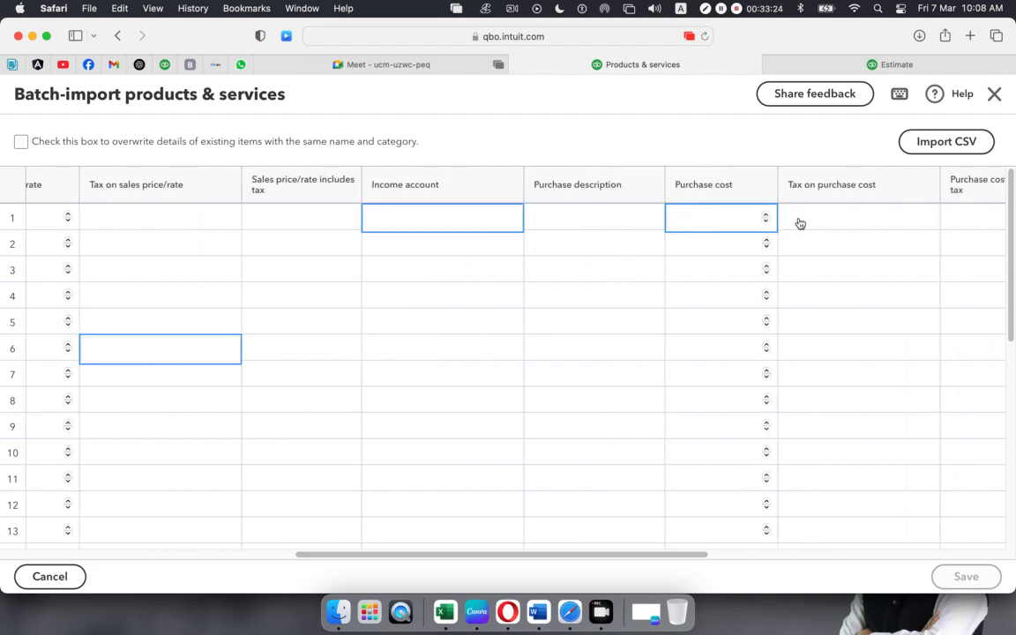
{"action": "left_click", "coordinate": [856, 212]}
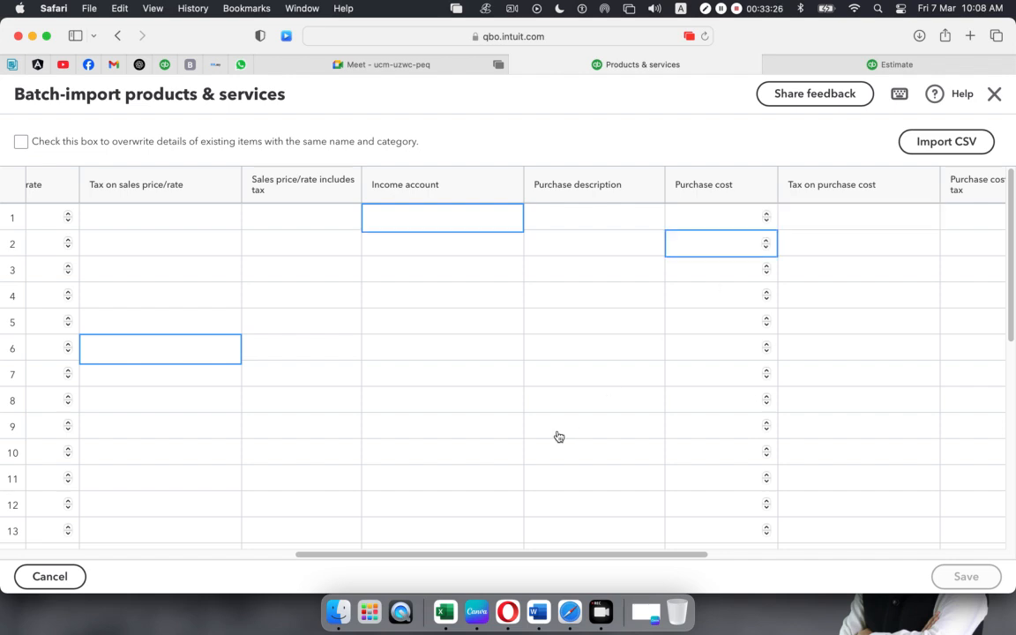
{"action": "left_click", "coordinate": [830, 62]}
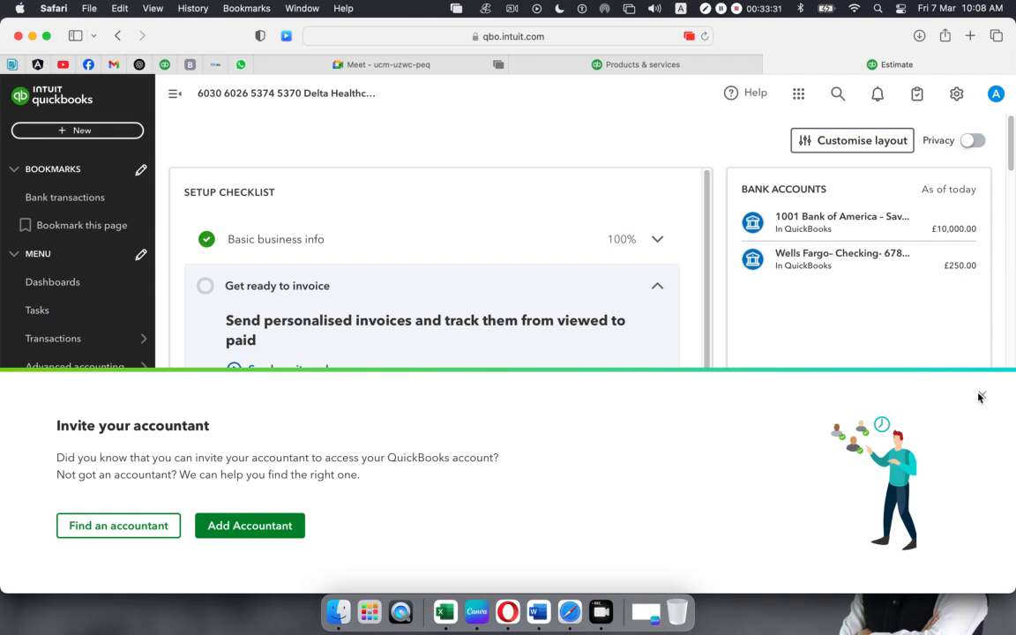
{"action": "left_click", "coordinate": [980, 394]}
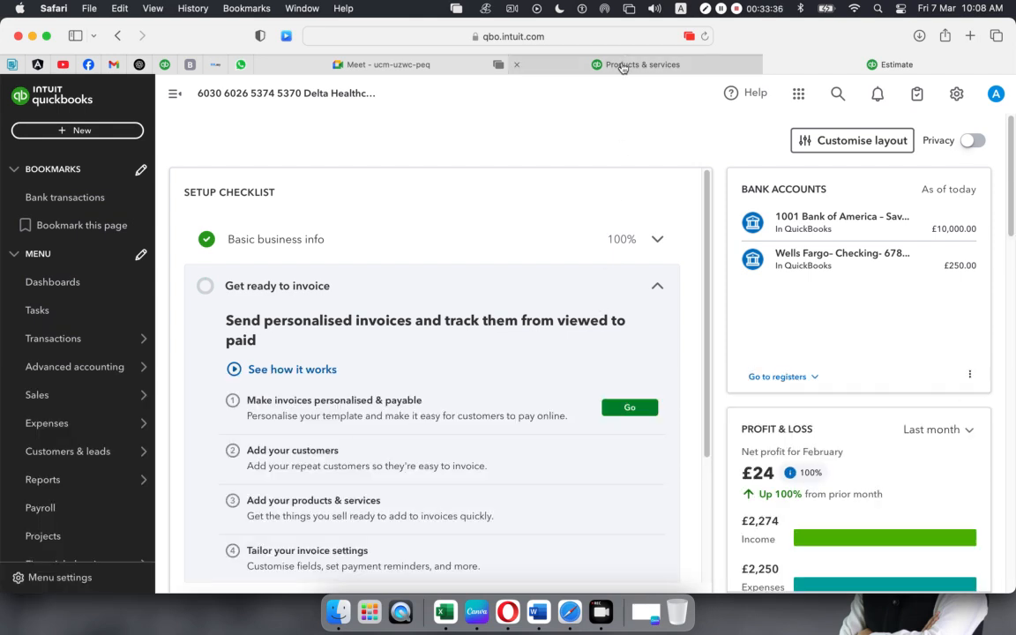
{"action": "mouse_move", "coordinate": [623, 68]}
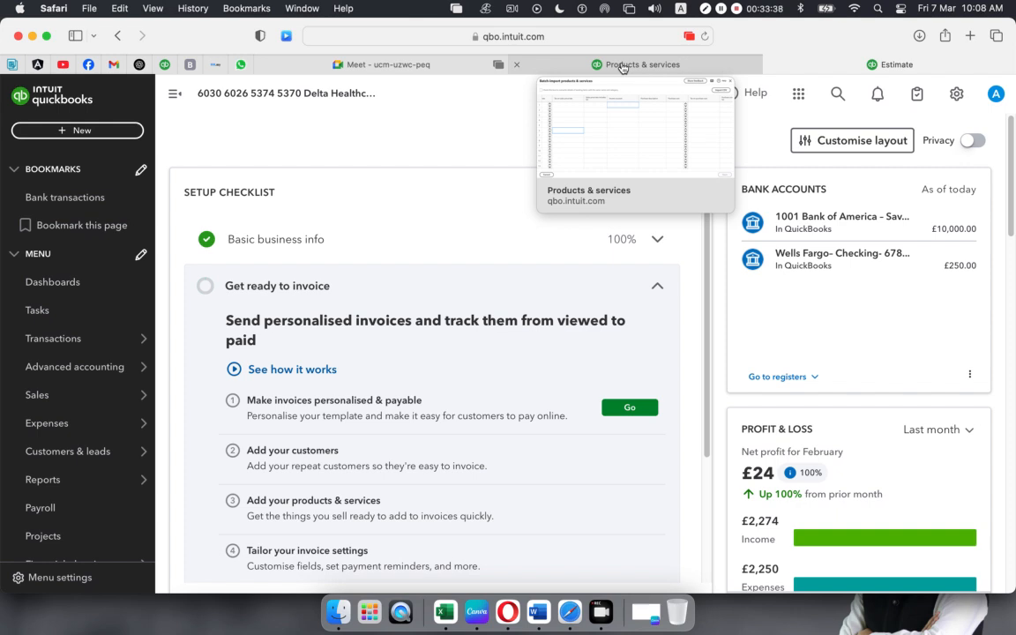
{"action": "left_click", "coordinate": [623, 68]}
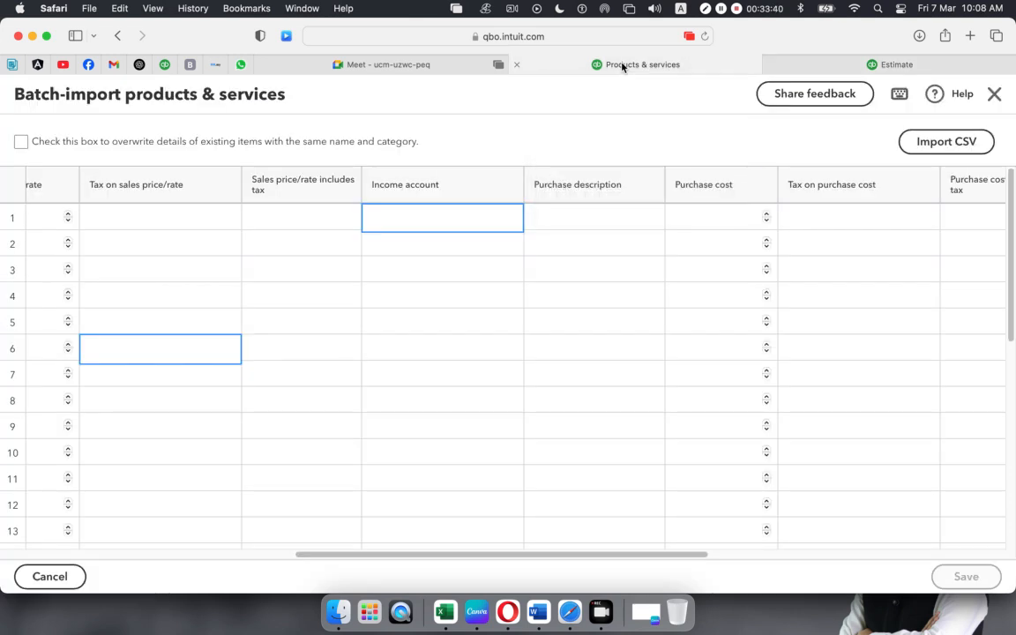
{"action": "left_click_drag", "start_coordinate": [601, 554], "coordinate": [201, 530]}
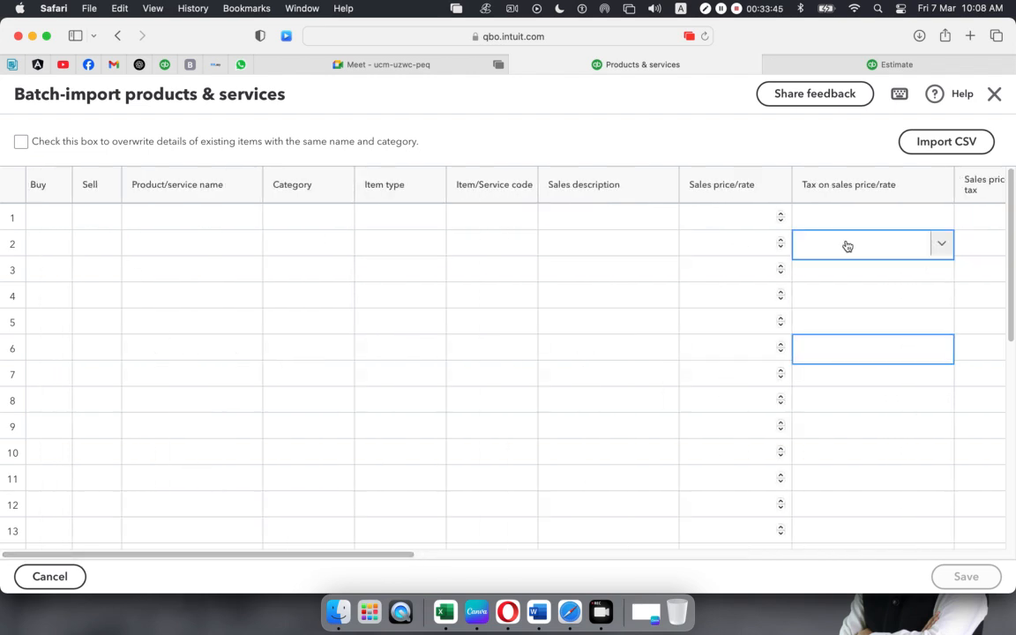
{"action": "left_click", "coordinate": [836, 67]}
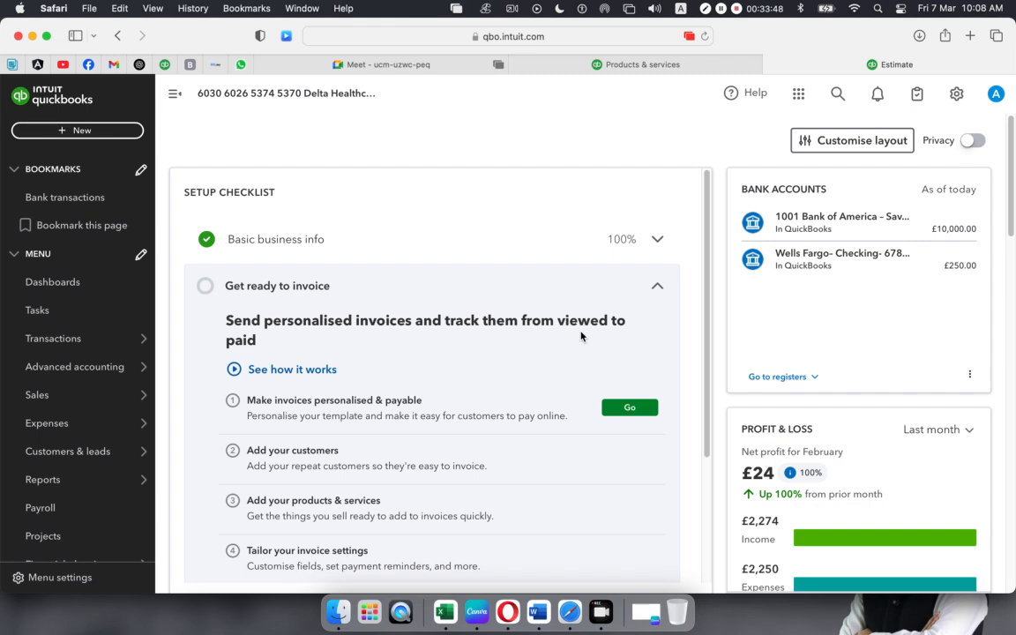
{"action": "left_click", "coordinate": [66, 132]}
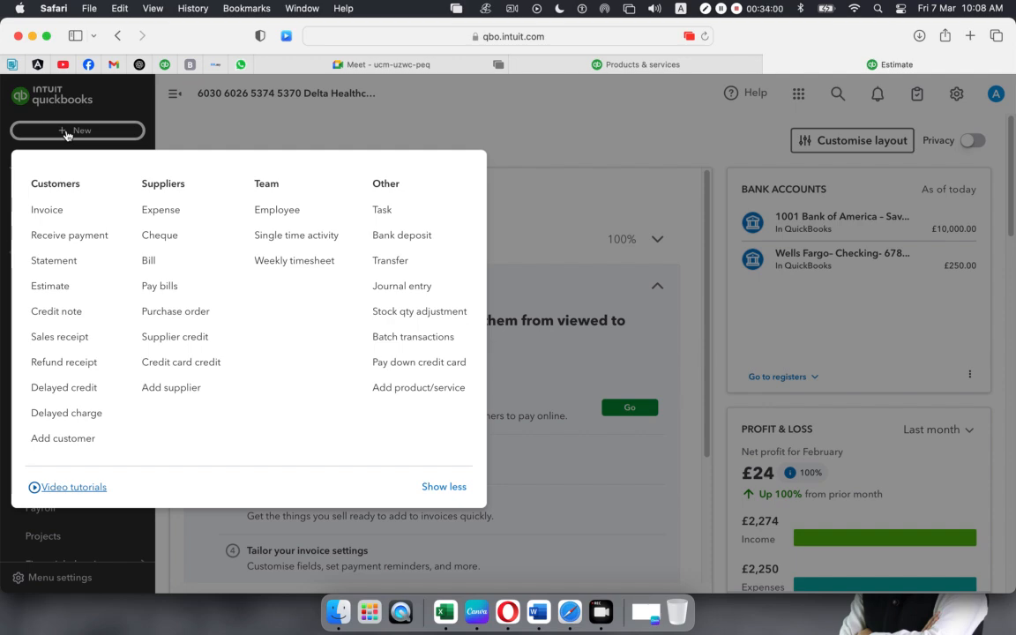
{"action": "left_click", "coordinate": [389, 88]}
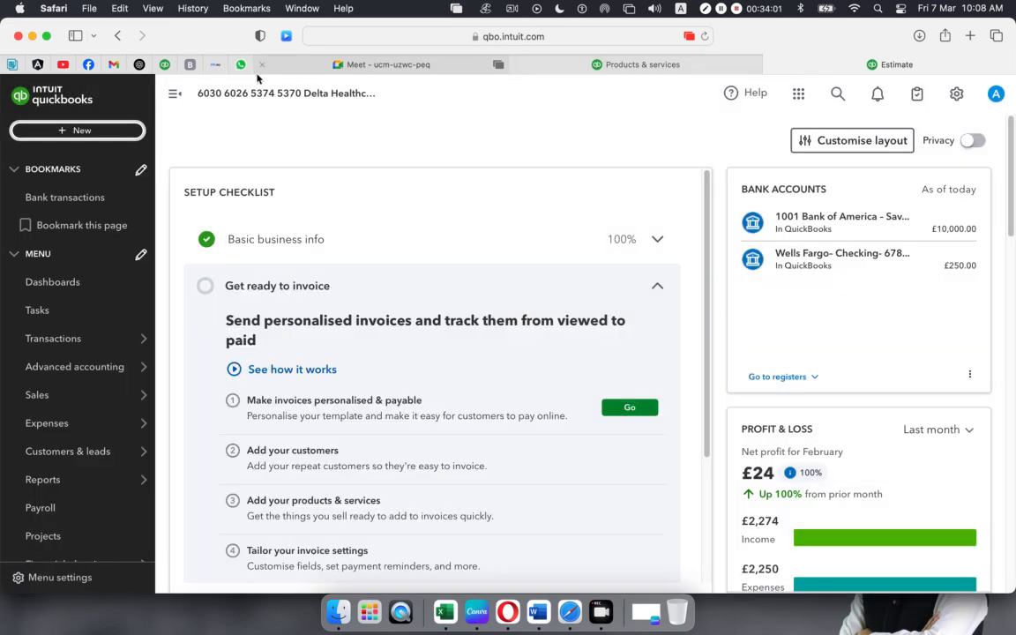
- Admit the waiting participant to the Google Meet class, bringing contributors to 21
{"action": "left_click", "coordinate": [453, 64]}
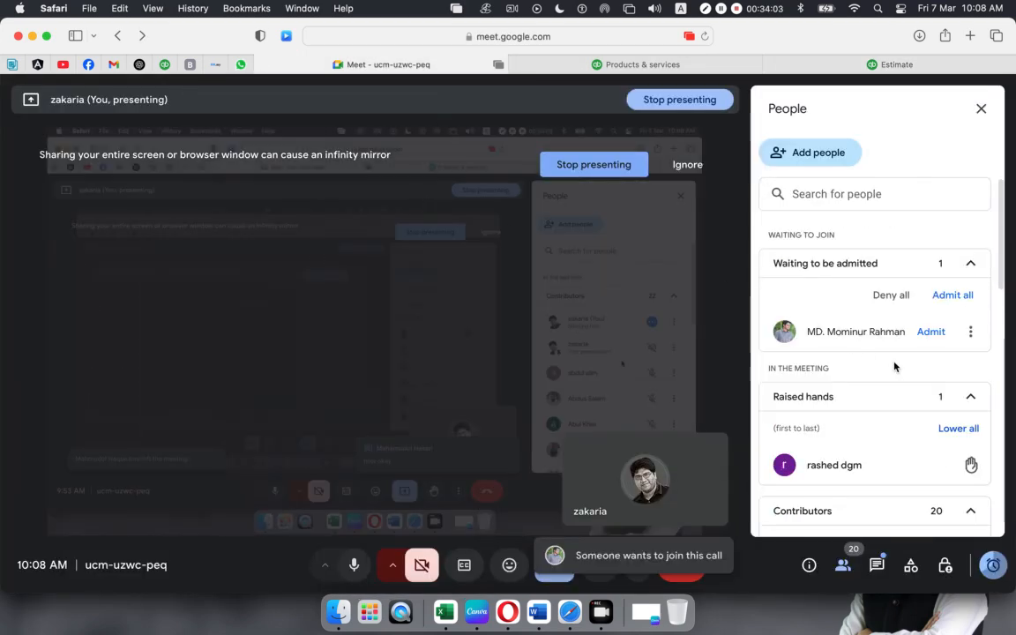
{"action": "scroll", "coordinate": [895, 366], "scroll_direction": "down", "scroll_amount": 5}
{"action": "scroll", "coordinate": [895, 366], "scroll_direction": "up", "scroll_amount": 5}
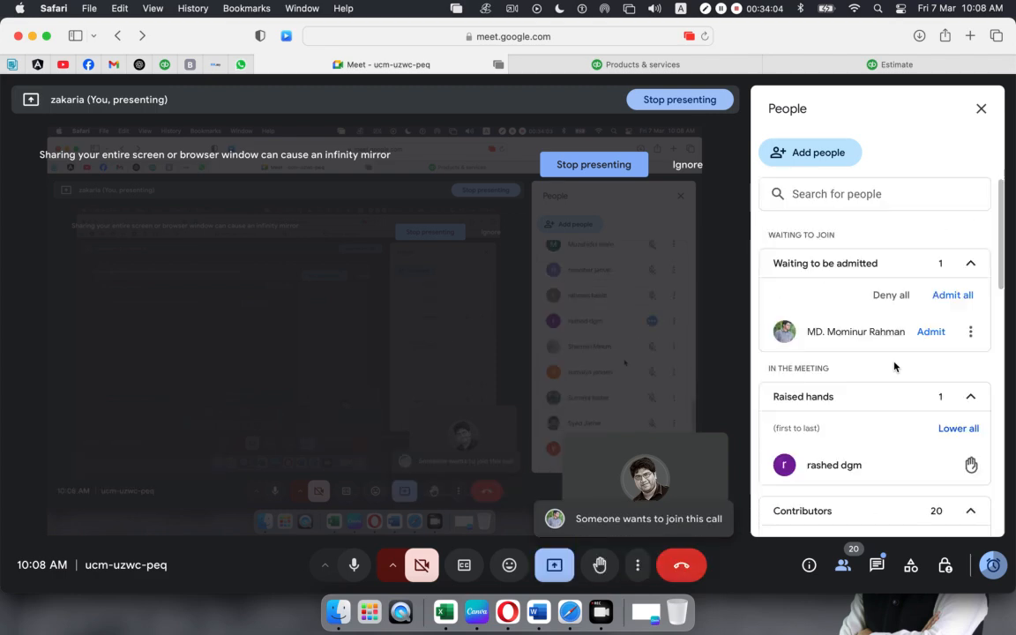
{"action": "left_click", "coordinate": [931, 335]}
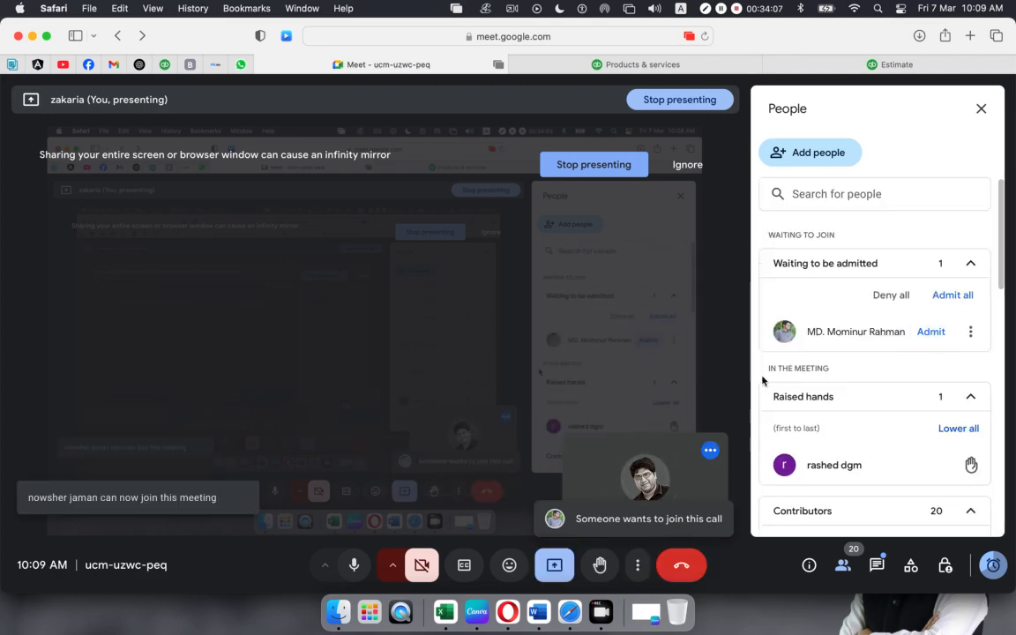
{"action": "scroll", "coordinate": [876, 358], "scroll_direction": "down", "scroll_amount": 5}
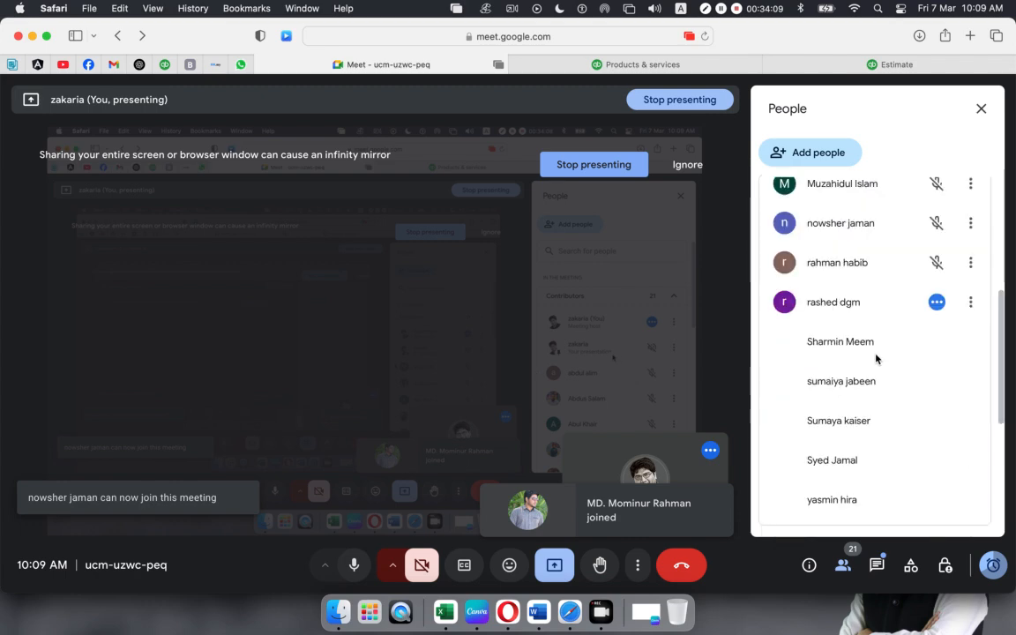
{"action": "scroll", "coordinate": [876, 358], "scroll_direction": "up", "scroll_amount": 5}
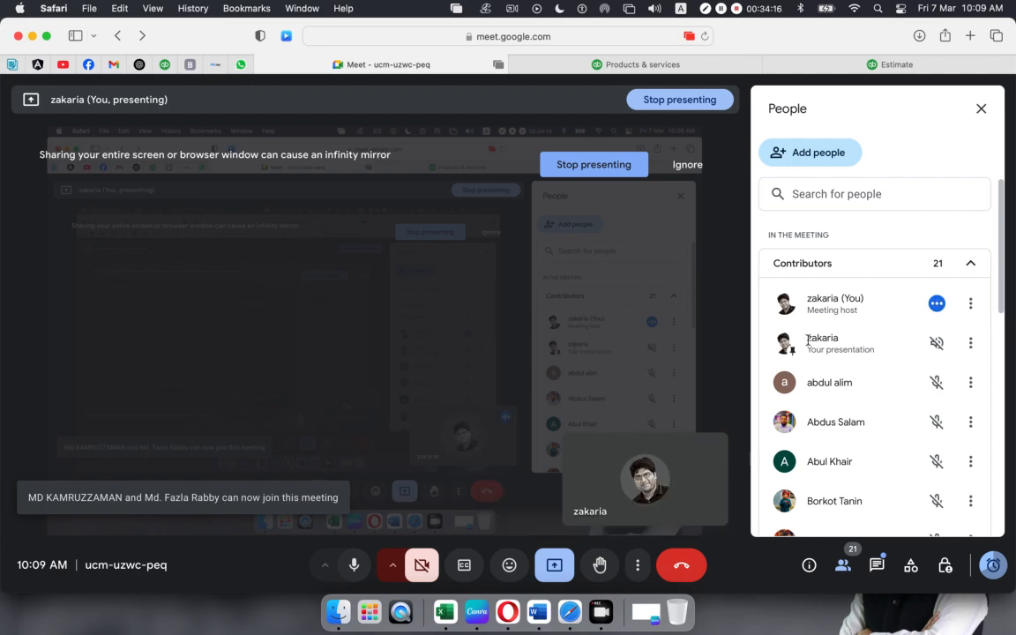
{"action": "left_click", "coordinate": [753, 67]}
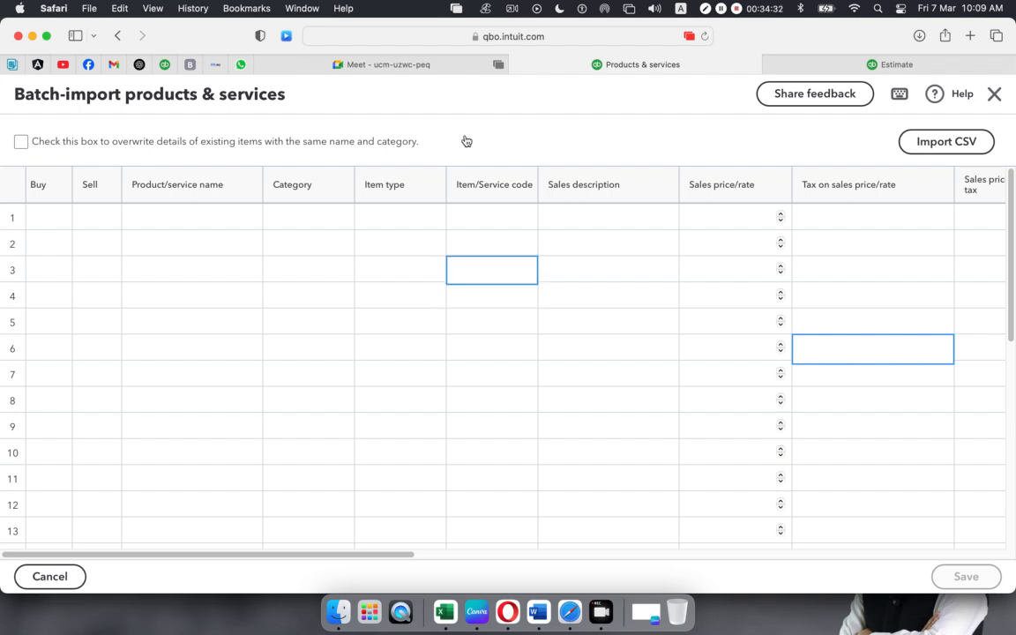
- Open Import CSV from the batch-import grid and review the sample CSV template
{"action": "left_click", "coordinate": [827, 65]}
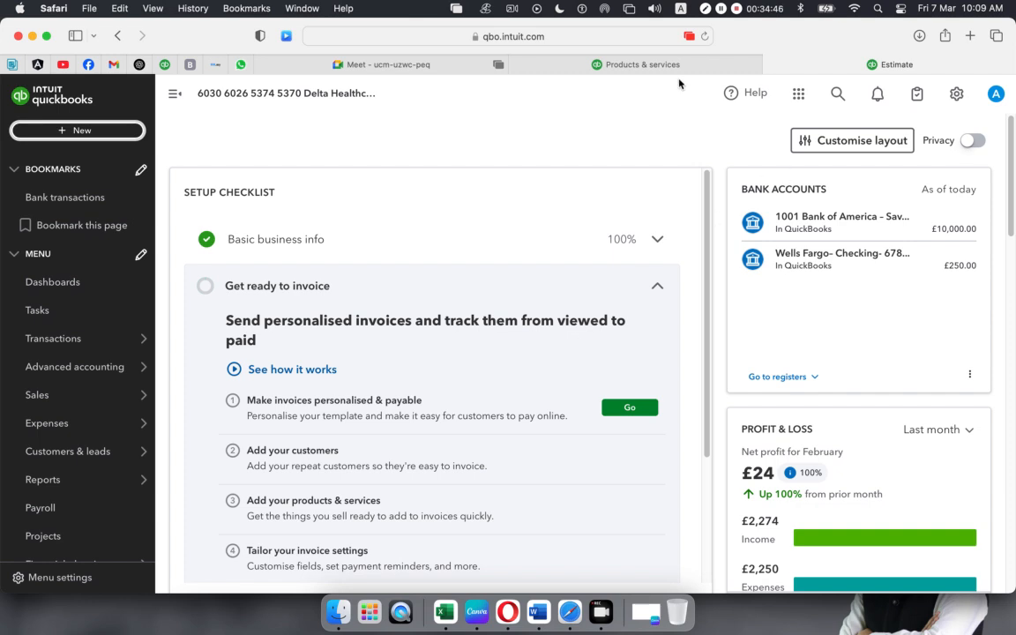
{"action": "left_click", "coordinate": [617, 65]}
{"action": "left_click", "coordinate": [720, 293]}
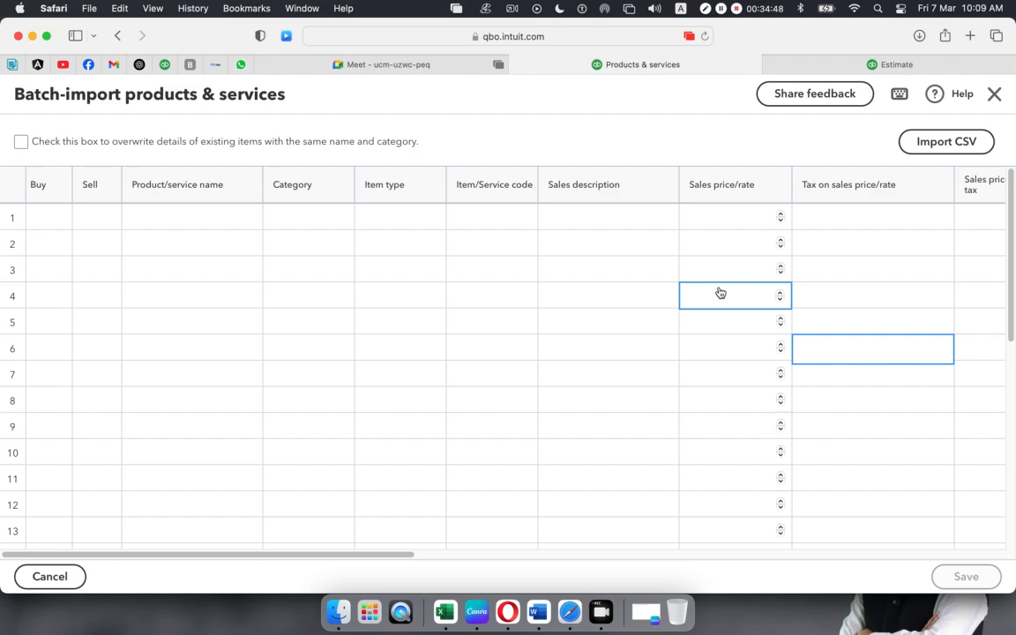
{"action": "left_click", "coordinate": [932, 143]}
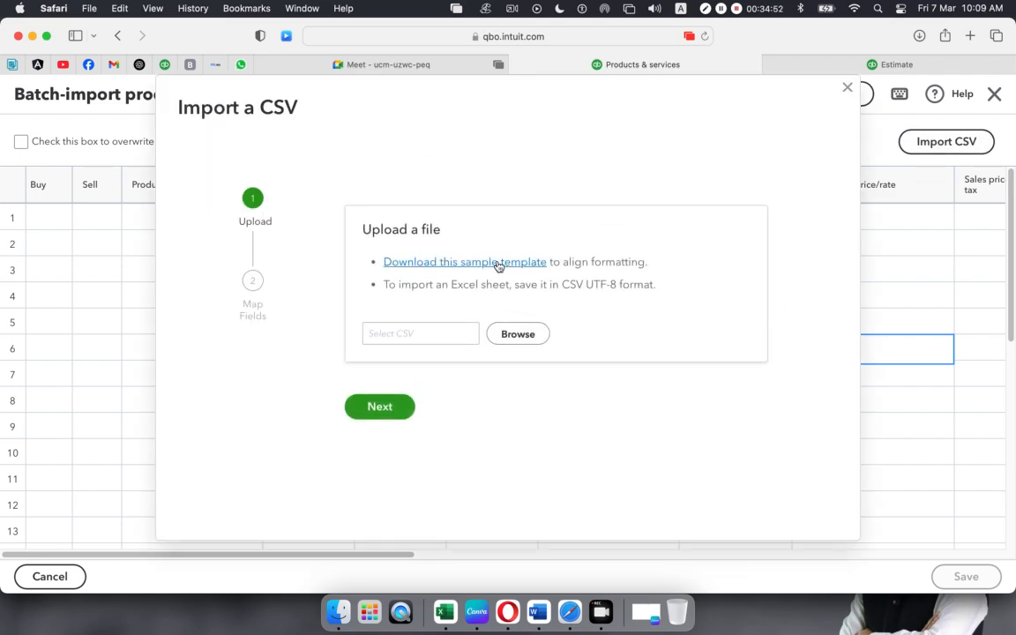
{"action": "left_click", "coordinate": [496, 262]}
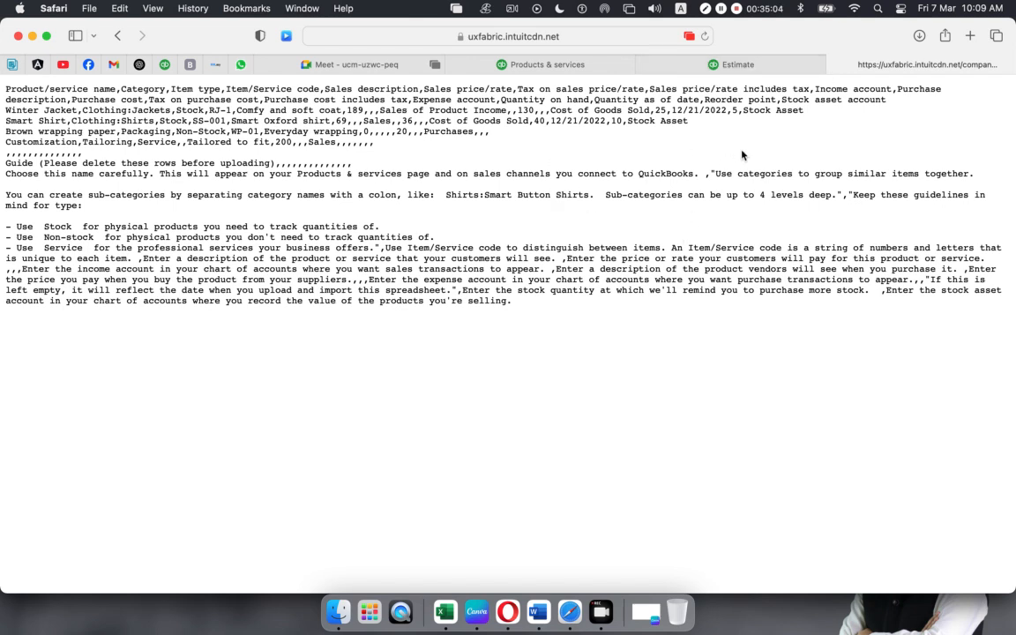
{"action": "left_click", "coordinate": [835, 65]}
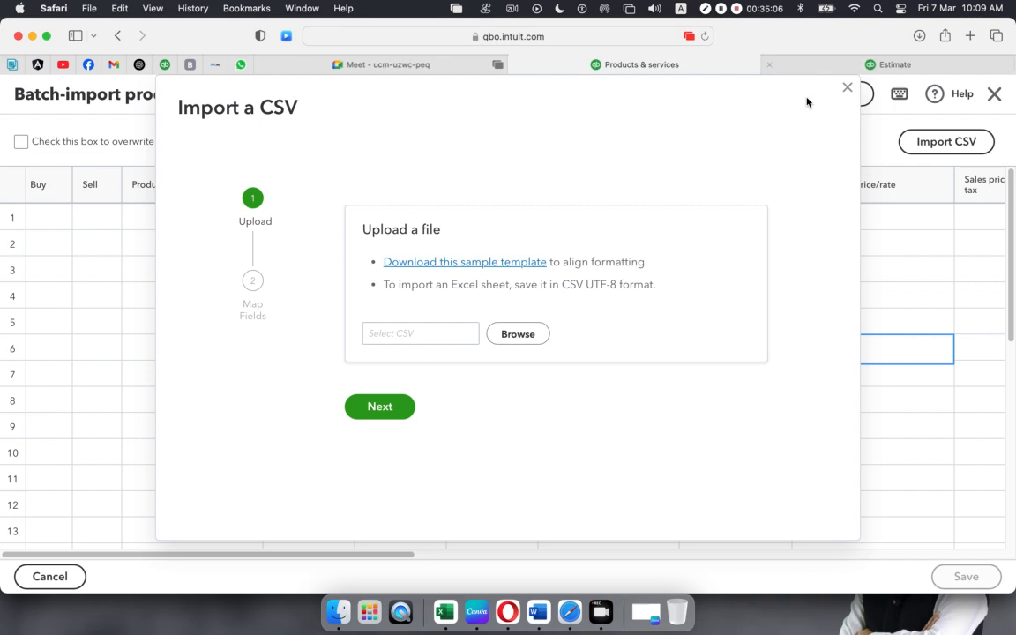
- Browse through Trendup Class Materiales, QB and Class 02 to the Assignment Doc folder
{"action": "left_click", "coordinate": [512, 341]}
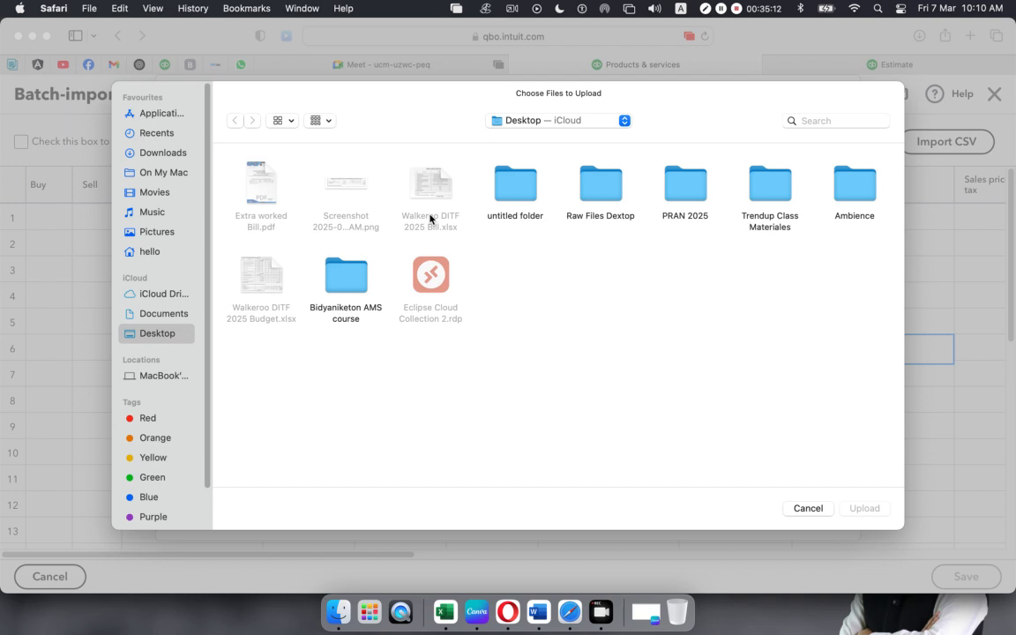
{"action": "double_click", "coordinate": [764, 188]}
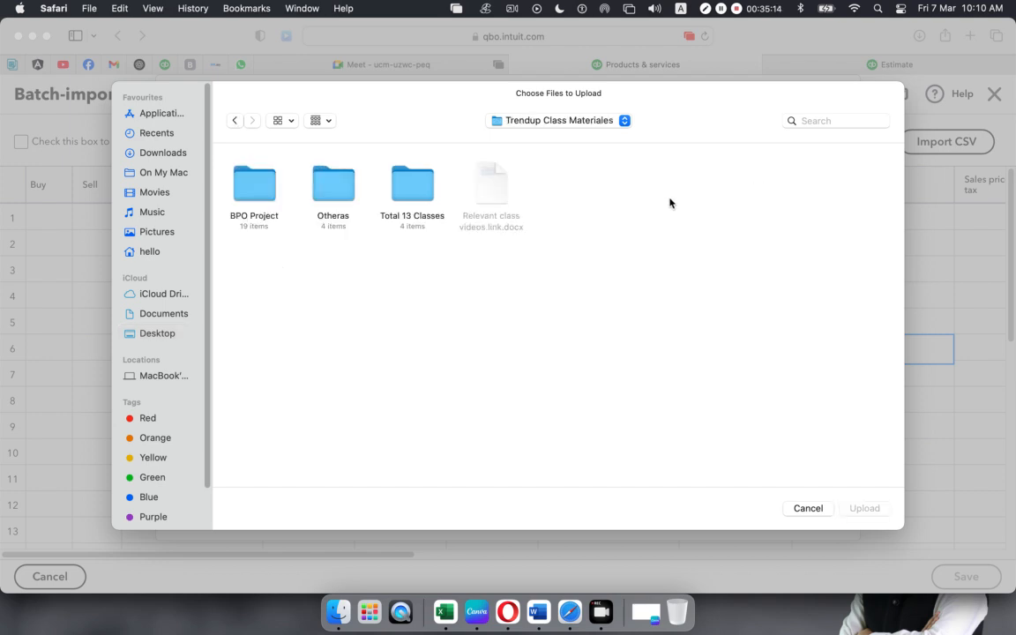
{"action": "double_click", "coordinate": [422, 188]}
{"action": "double_click", "coordinate": [422, 188]}
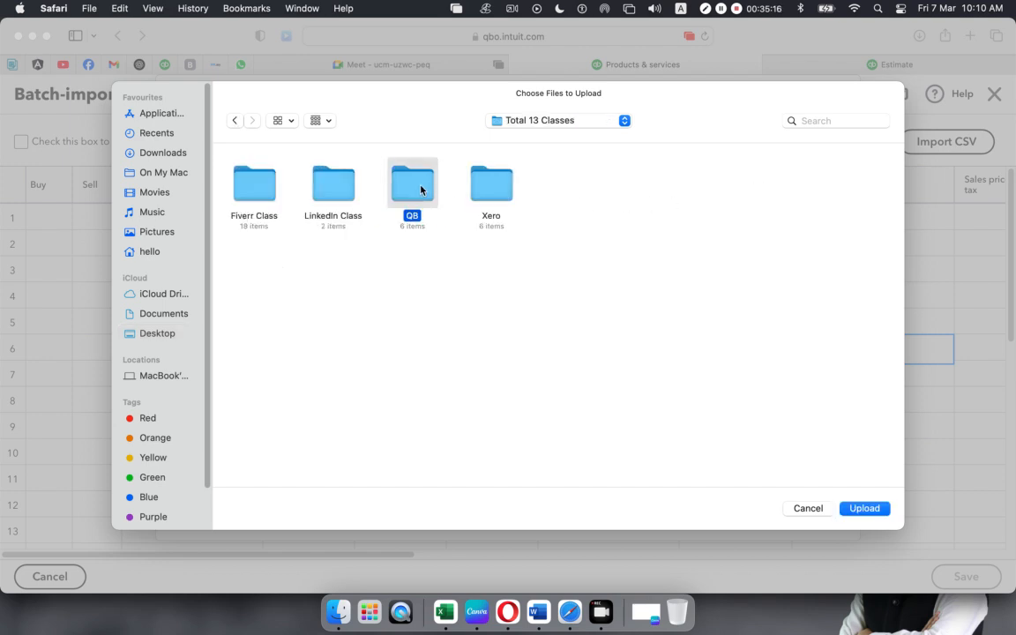
{"action": "left_click", "coordinate": [421, 189]}
{"action": "double_click", "coordinate": [311, 190]}
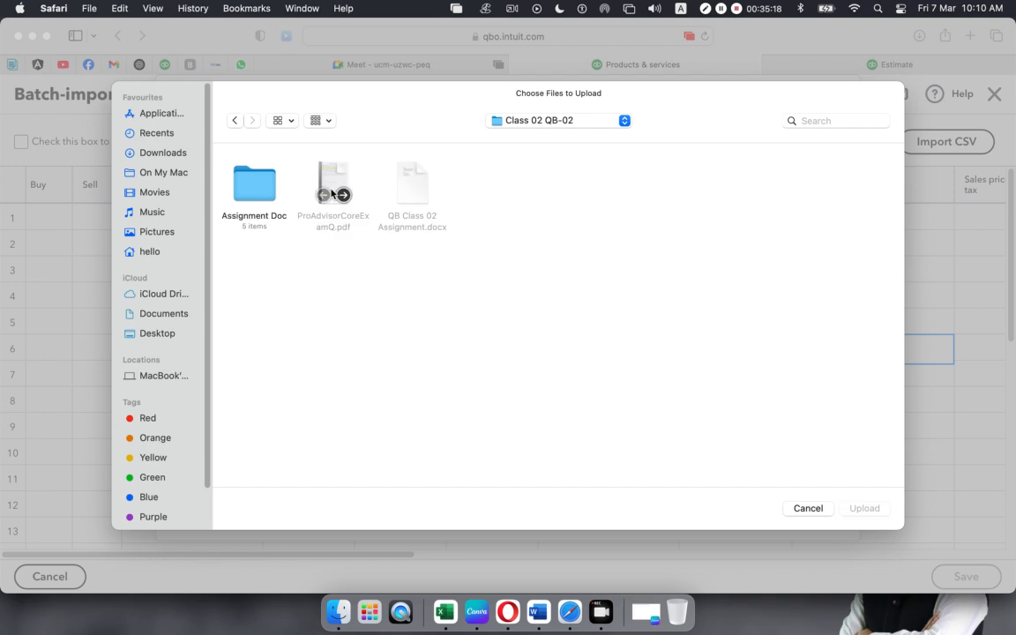
{"action": "double_click", "coordinate": [254, 186]}
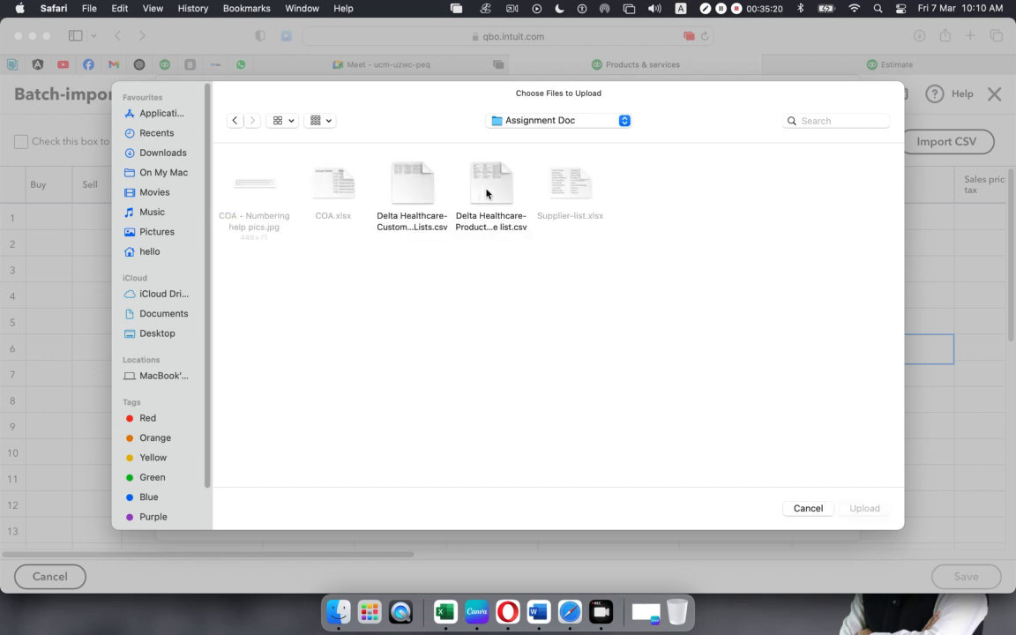
- Select the Delta Healthcare product list CSV, then cancel without uploading and close Import a CSV
{"action": "left_click", "coordinate": [501, 186]}
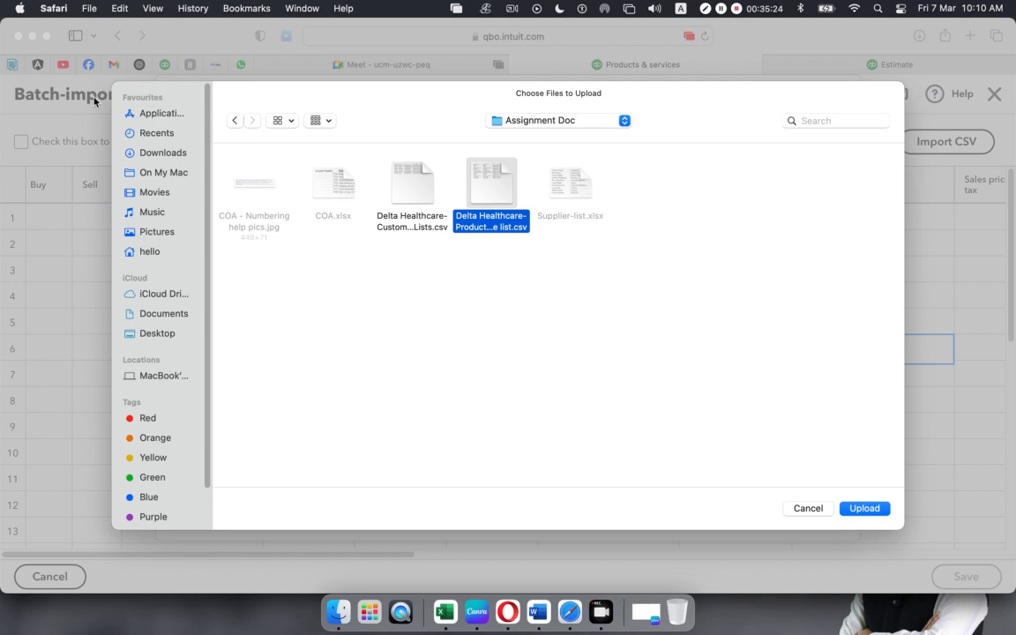
{"action": "left_click", "coordinate": [808, 511]}
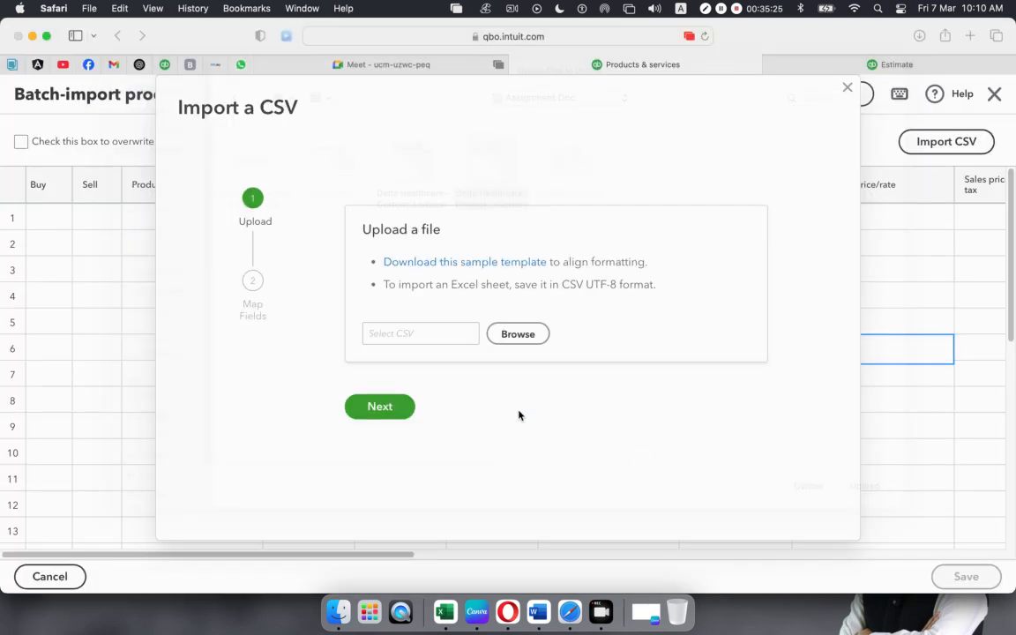
{"action": "left_click", "coordinate": [847, 87]}
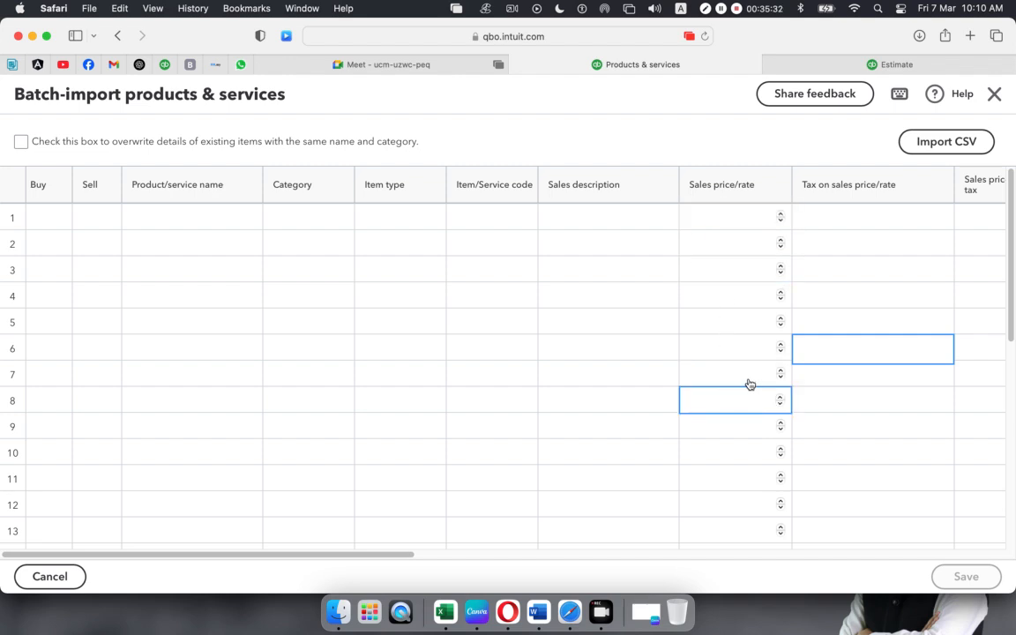
- Open Account and settings from the gear menu and review Sales settings, with stock quantity tracking On
{"action": "left_click", "coordinate": [803, 69]}
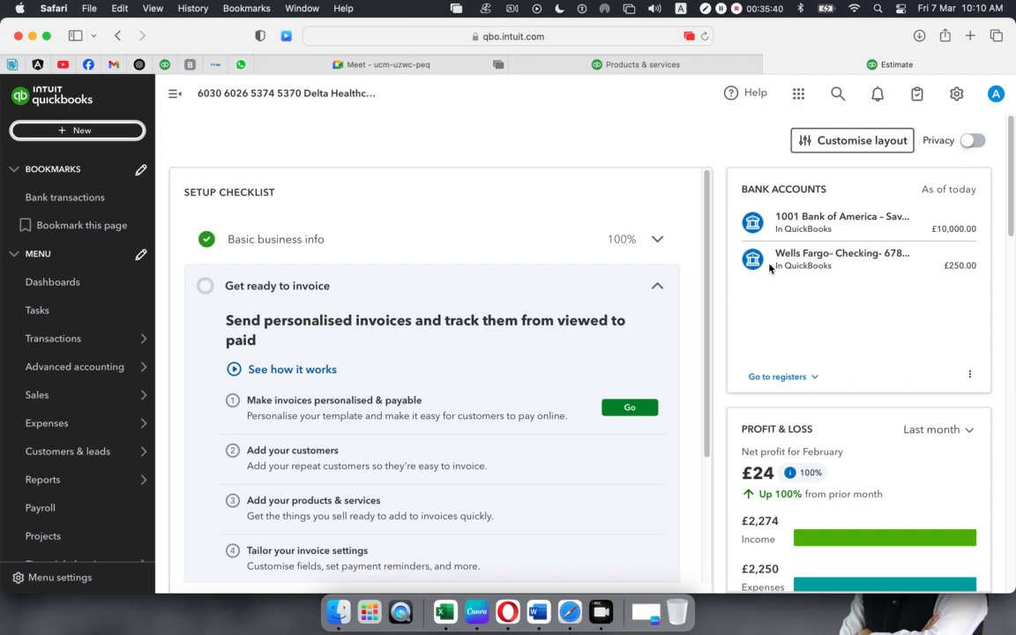
{"action": "left_click", "coordinate": [959, 95]}
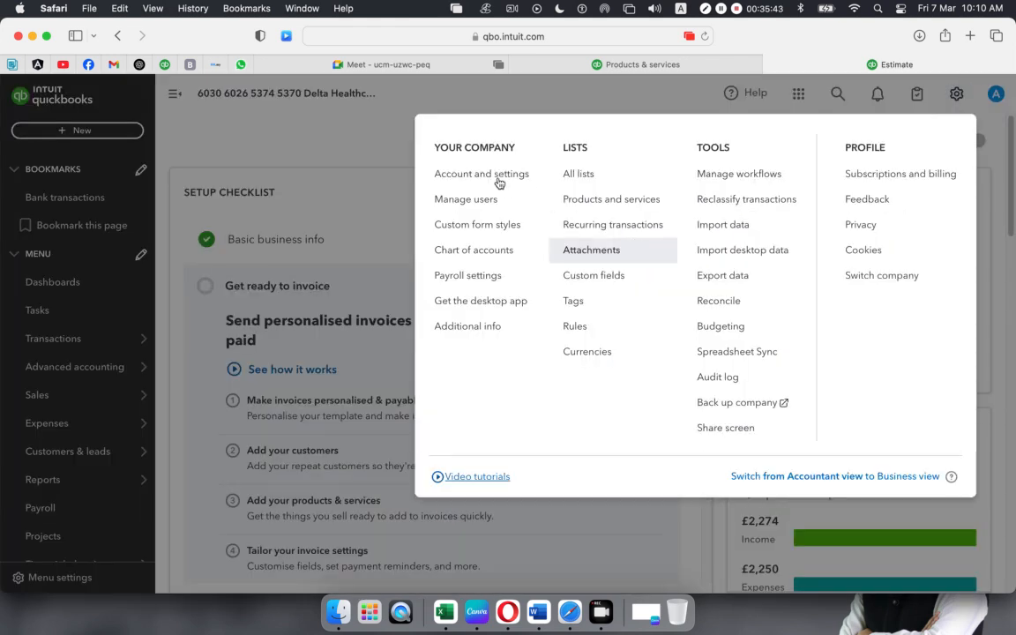
{"action": "left_click", "coordinate": [500, 182]}
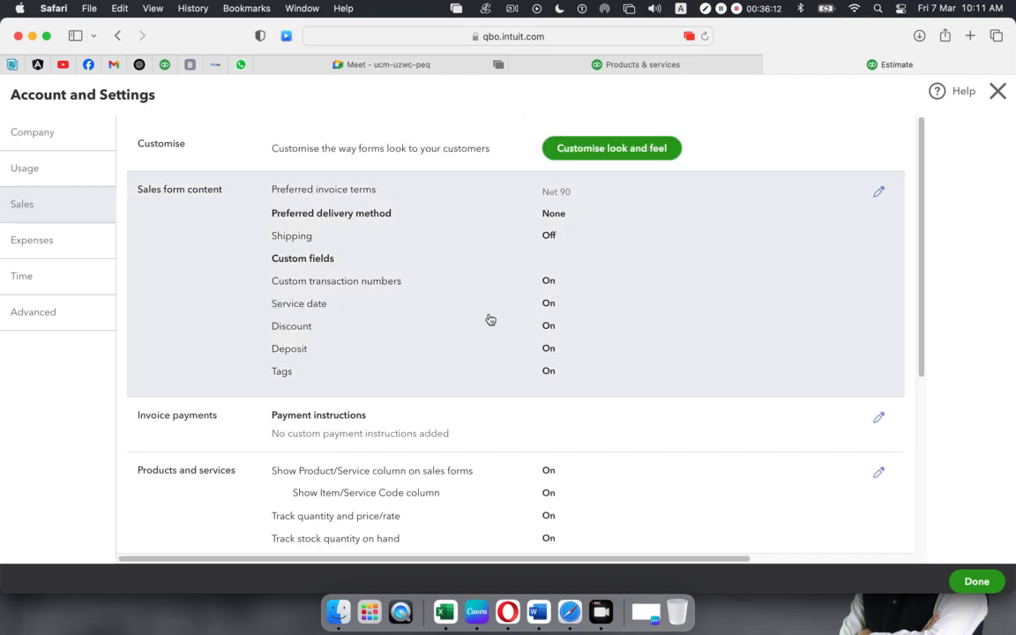
{"action": "scroll", "coordinate": [488, 320], "scroll_direction": "down", "scroll_amount": 2}
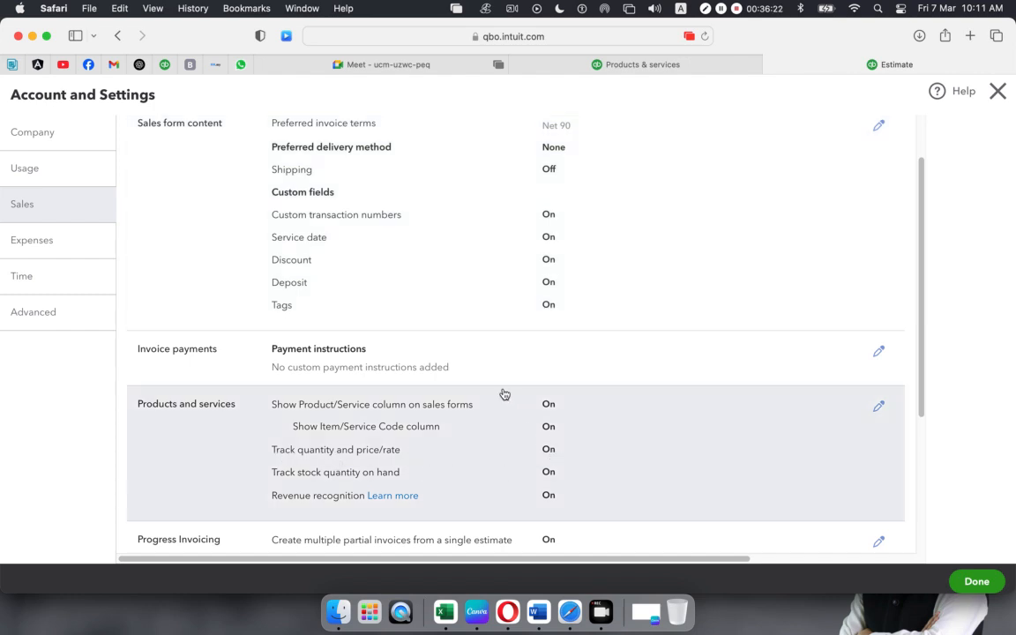
{"action": "scroll", "coordinate": [515, 395], "scroll_direction": "down", "scroll_amount": 5}
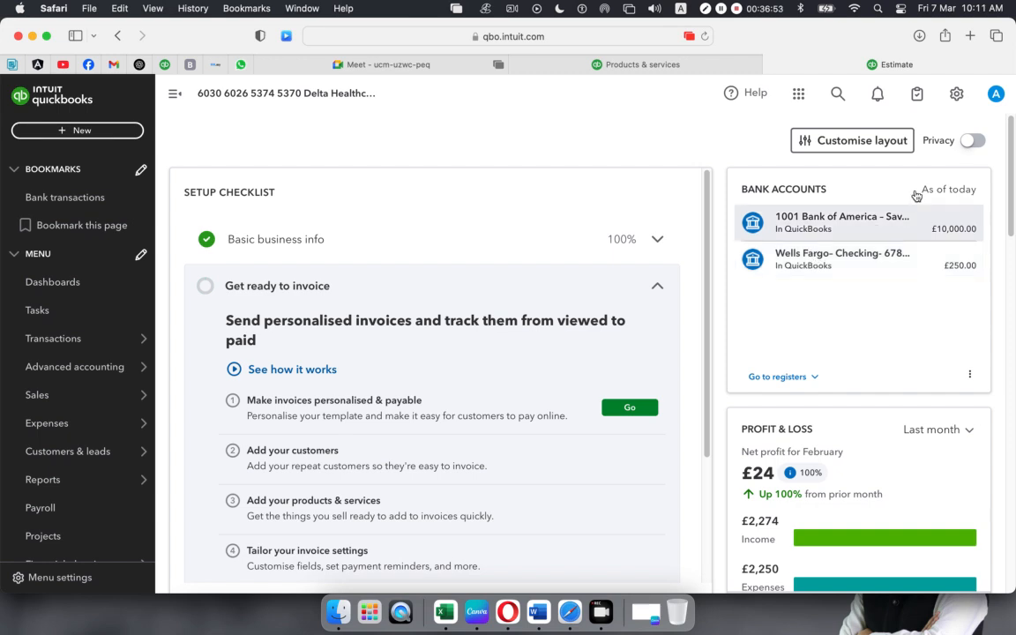
- Go back to the empty batch-import products grid, then switch to the Google Meet class
{"action": "left_click", "coordinate": [677, 69]}
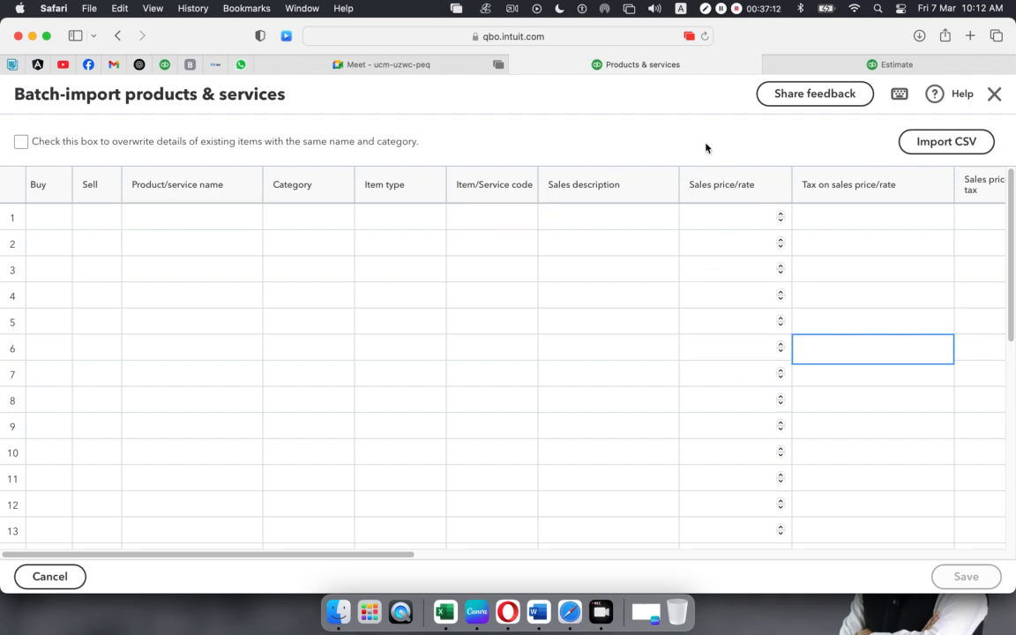
{"action": "left_click", "coordinate": [408, 65]}
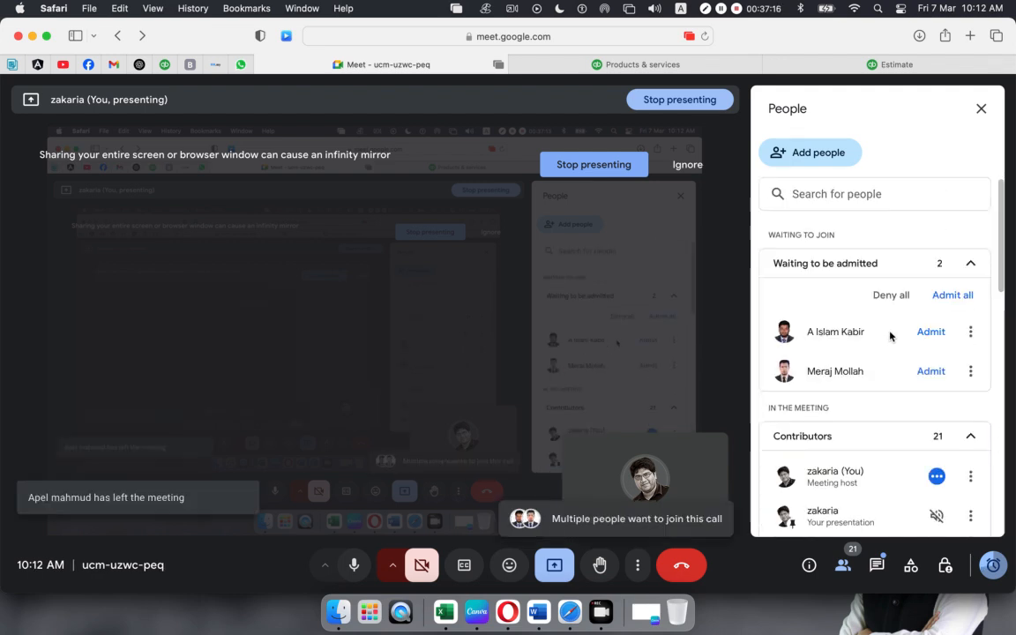
- Admit the first waiting participant to the Meet call, then return to the QuickBooks batch-import grid
{"action": "left_click", "coordinate": [930, 333]}
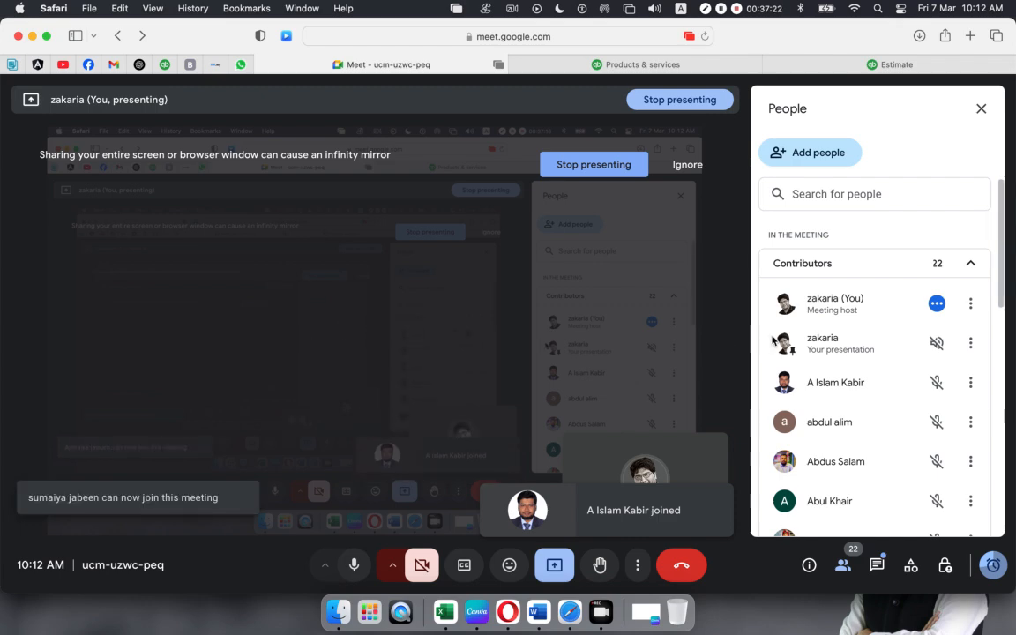
{"action": "scroll", "coordinate": [772, 340], "scroll_direction": "down", "scroll_amount": 4}
{"action": "scroll", "coordinate": [772, 341], "scroll_direction": "down", "scroll_amount": 4}
{"action": "scroll", "coordinate": [773, 340], "scroll_direction": "up", "scroll_amount": 10}
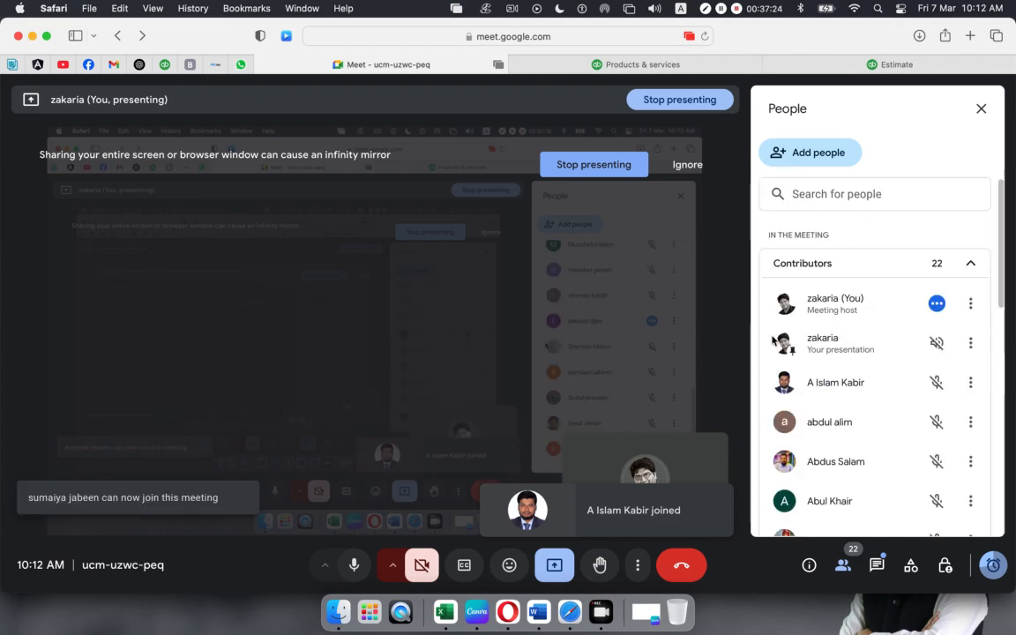
{"action": "scroll", "coordinate": [773, 341], "scroll_direction": "down", "scroll_amount": 8}
{"action": "scroll", "coordinate": [773, 341], "scroll_direction": "up", "scroll_amount": 8}
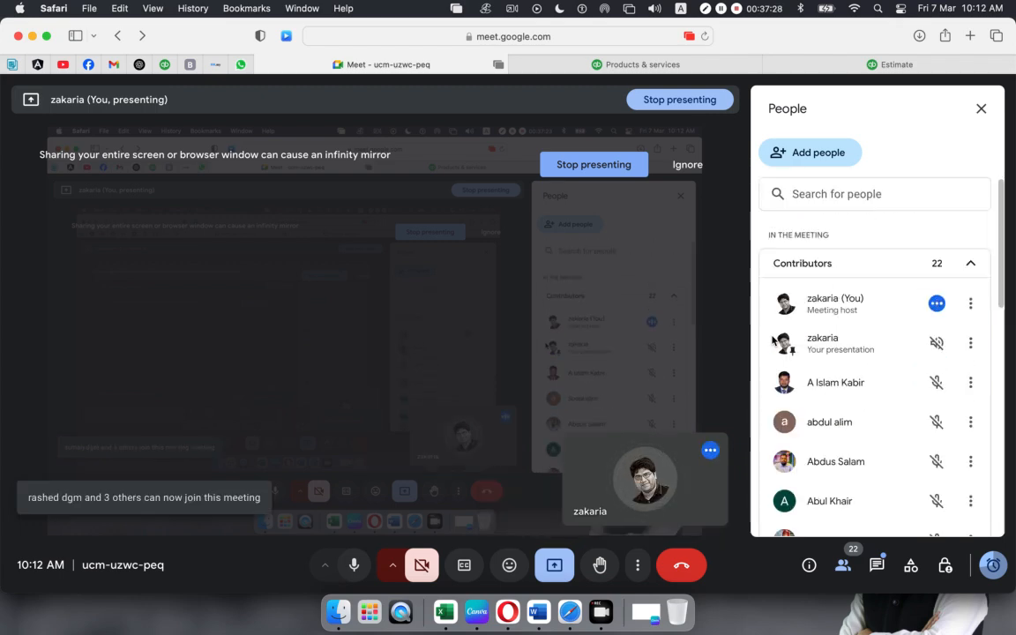
{"action": "scroll", "coordinate": [805, 341], "scroll_direction": "down", "scroll_amount": 8}
{"action": "scroll", "coordinate": [805, 341], "scroll_direction": "up", "scroll_amount": 8}
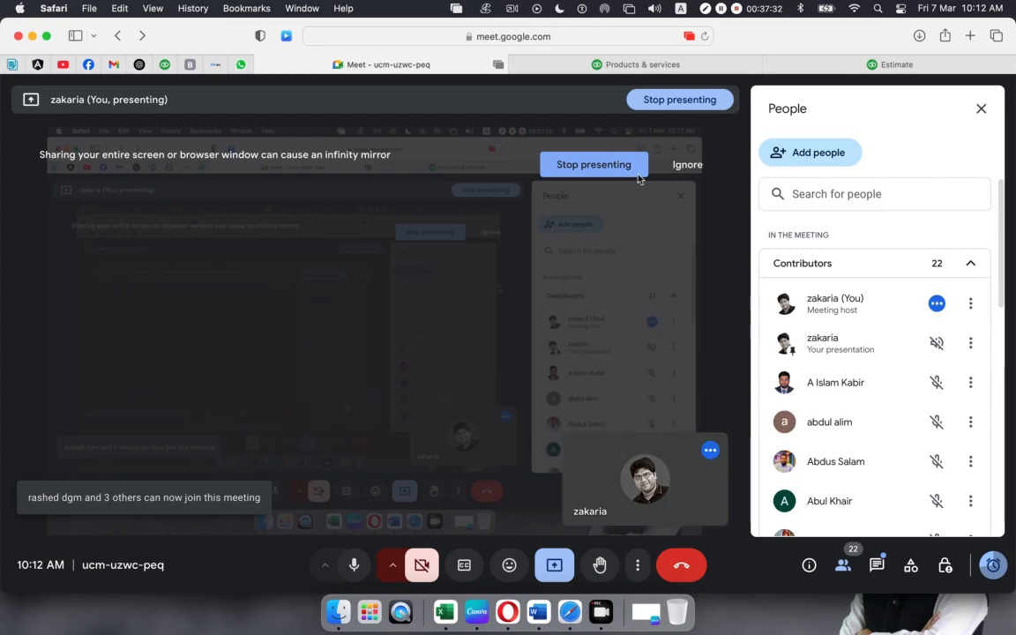
{"action": "left_click", "coordinate": [653, 65]}
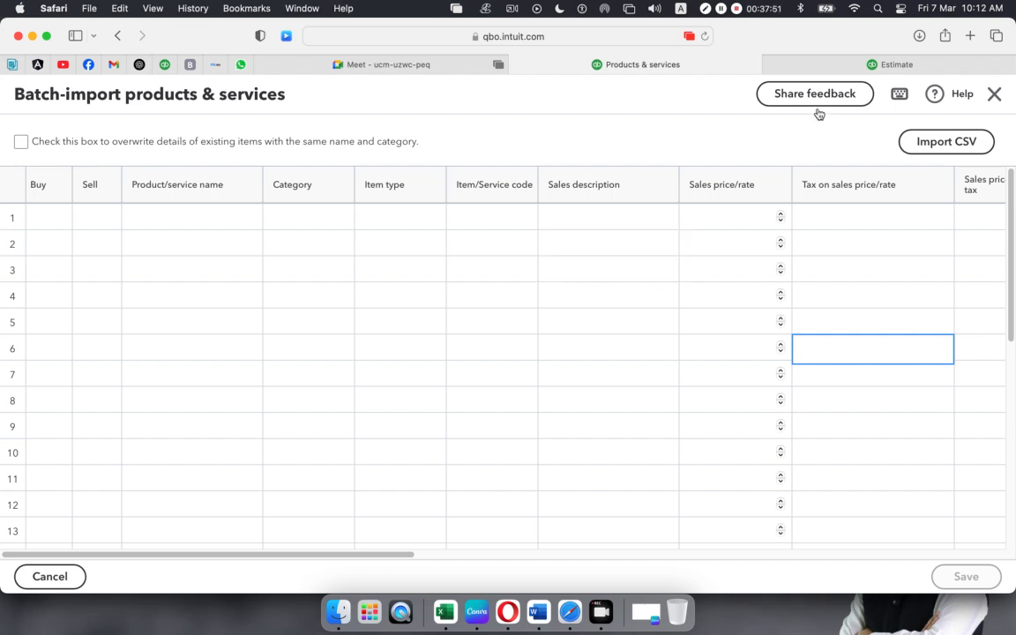
{"action": "left_click", "coordinate": [810, 66]}
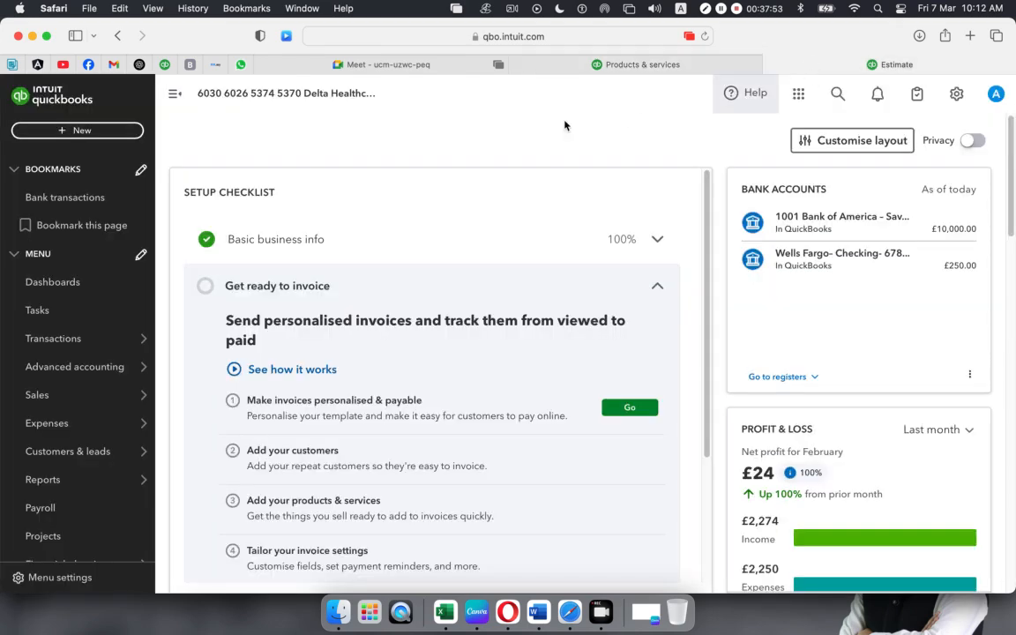
{"action": "left_click", "coordinate": [76, 133]}
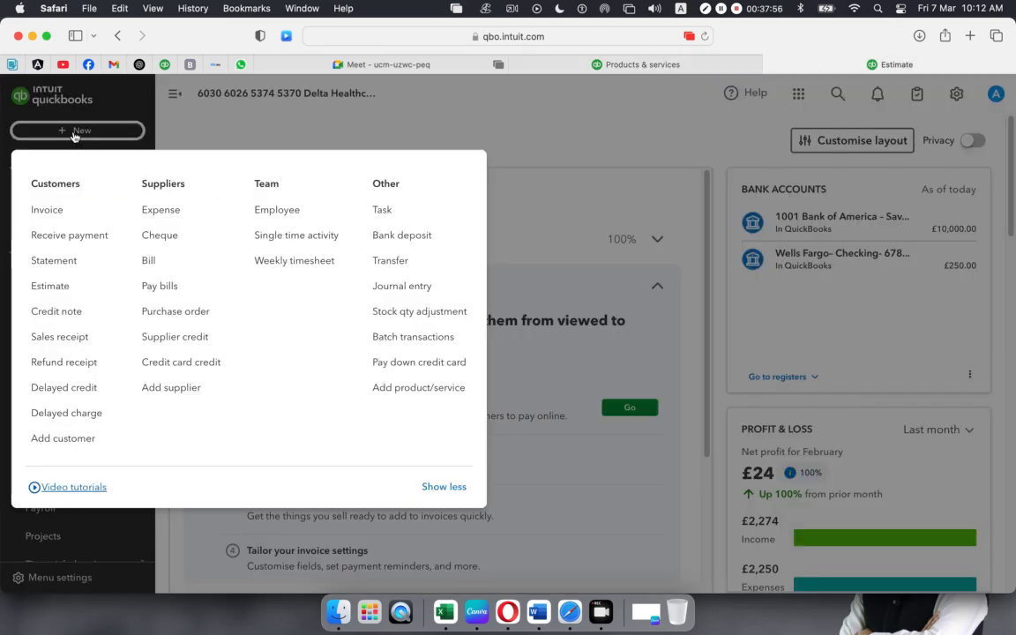
{"action": "left_click", "coordinate": [311, 138]}
{"action": "left_click", "coordinate": [957, 96]}
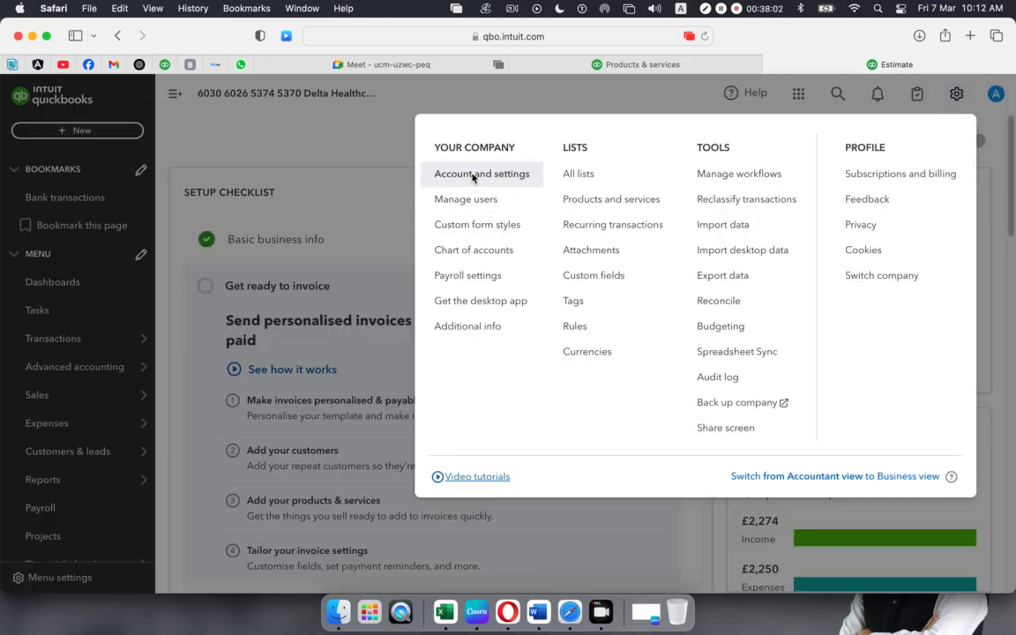
{"action": "left_click", "coordinate": [474, 178]}
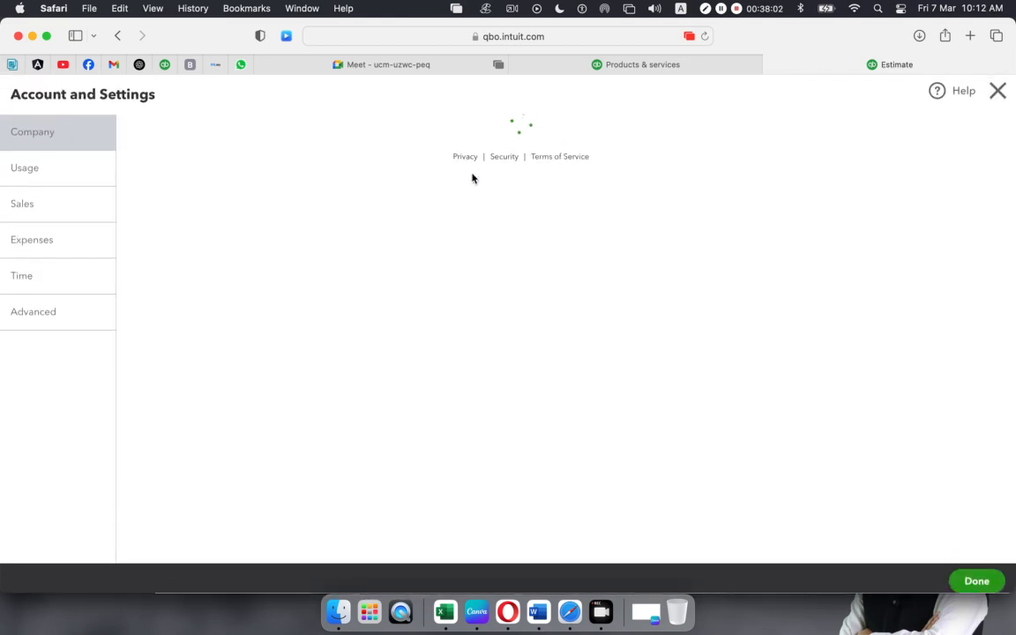
{"action": "left_click", "coordinate": [24, 210]}
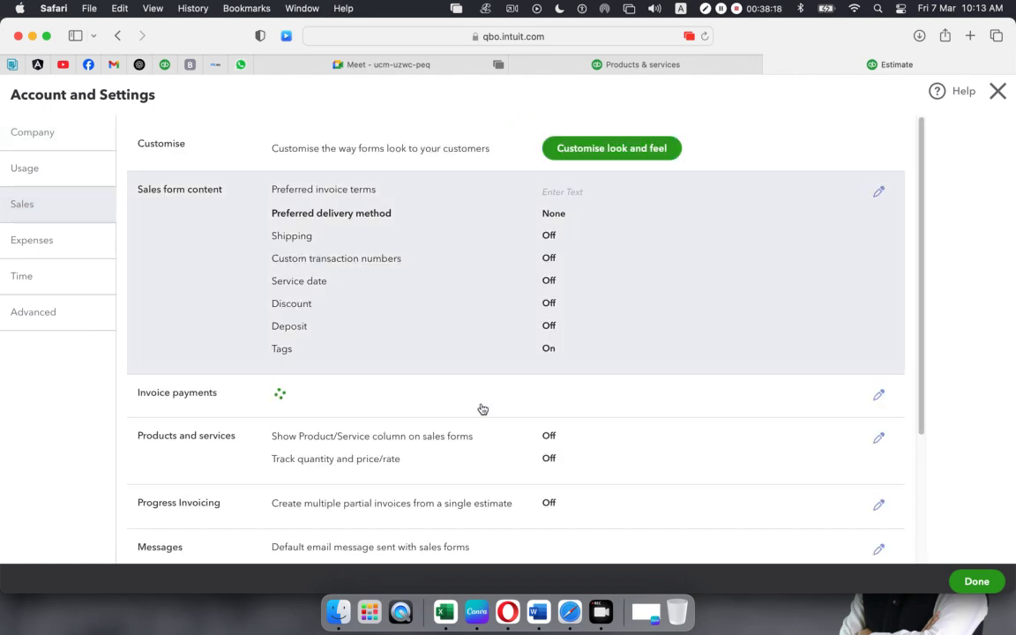
{"action": "scroll", "coordinate": [478, 362], "scroll_direction": "down", "scroll_amount": 1}
{"action": "scroll", "coordinate": [565, 335], "scroll_direction": "down", "scroll_amount": 2}
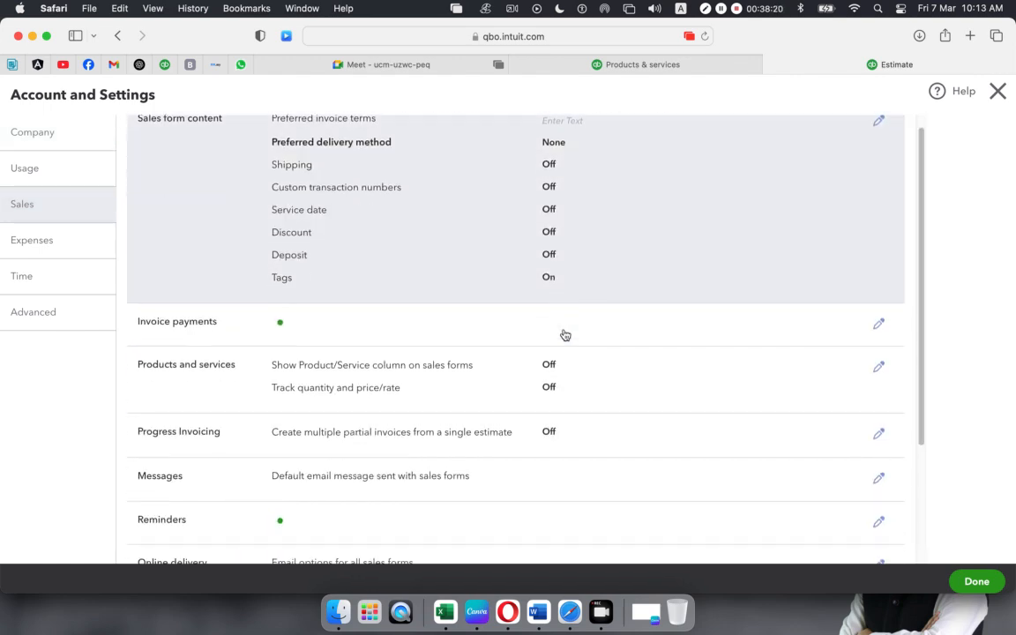
{"action": "scroll", "coordinate": [565, 335], "scroll_direction": "up", "scroll_amount": 3}
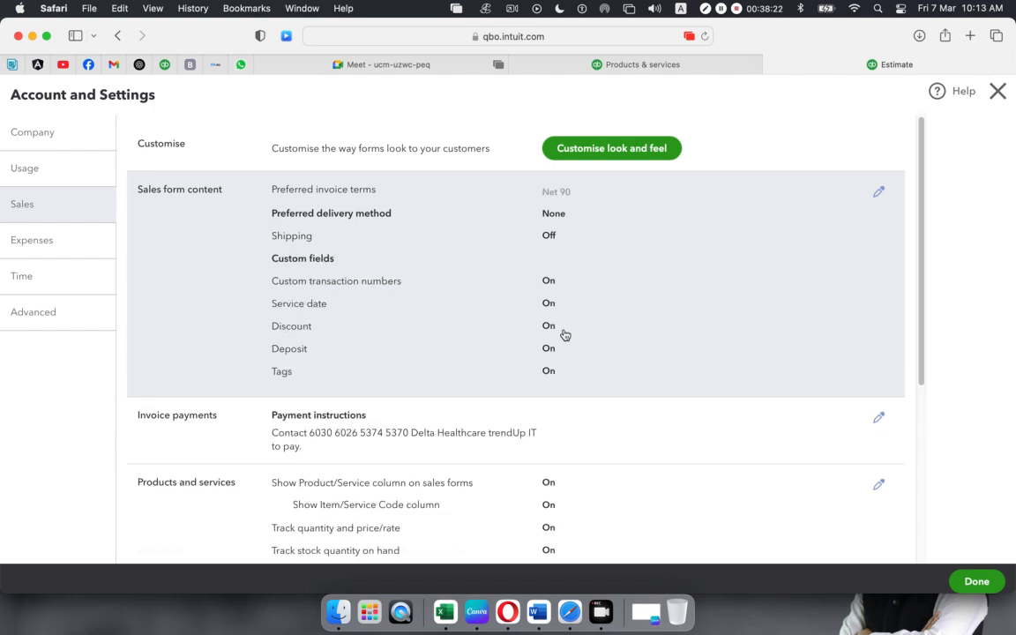
{"action": "scroll", "coordinate": [564, 335], "scroll_direction": "down", "scroll_amount": 5}
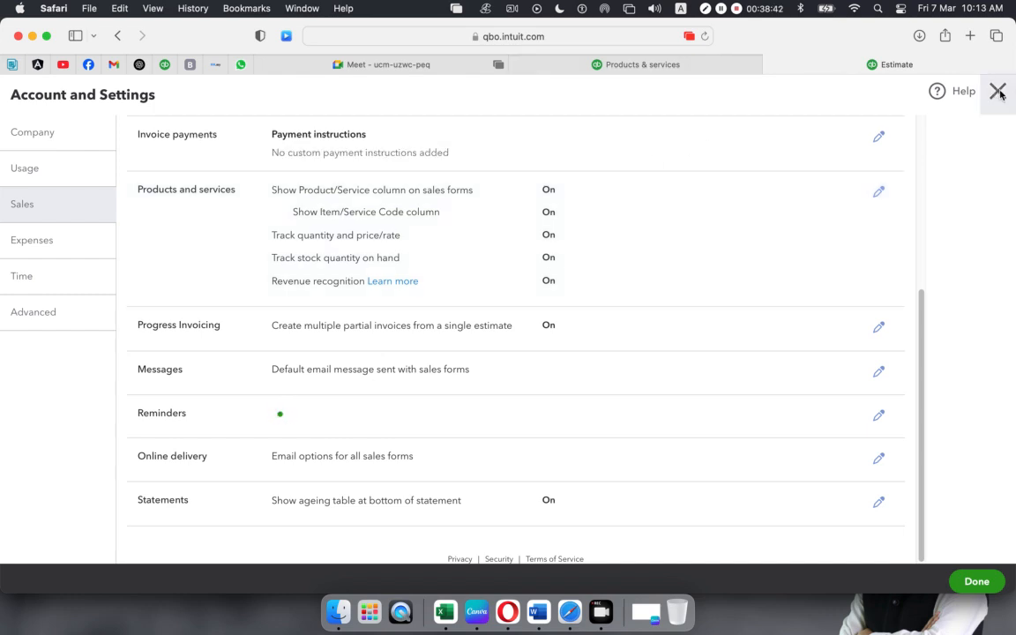
{"action": "left_click", "coordinate": [998, 92]}
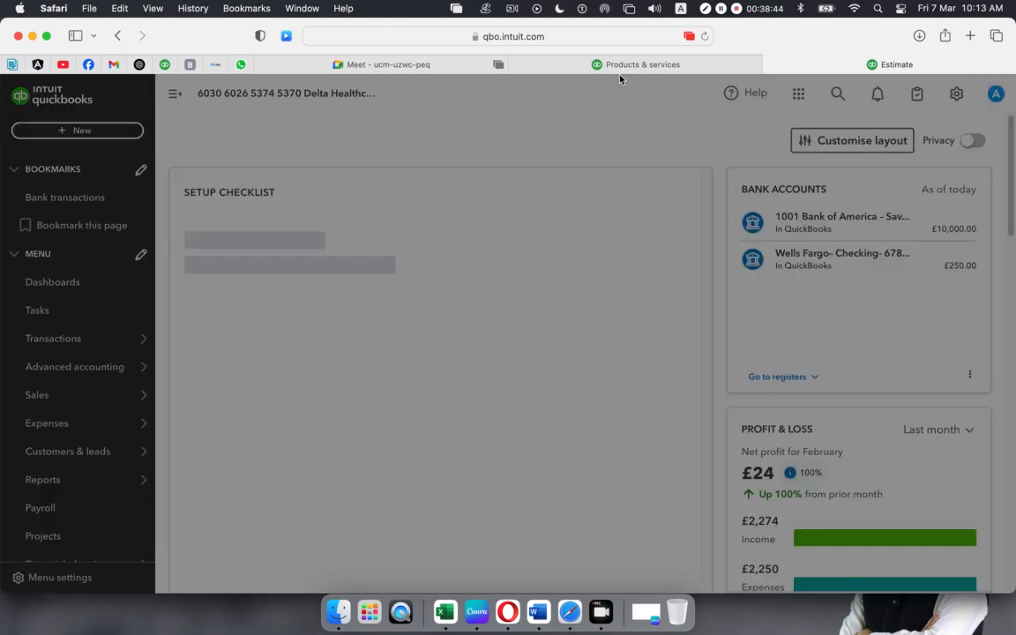
{"action": "left_click", "coordinate": [621, 69]}
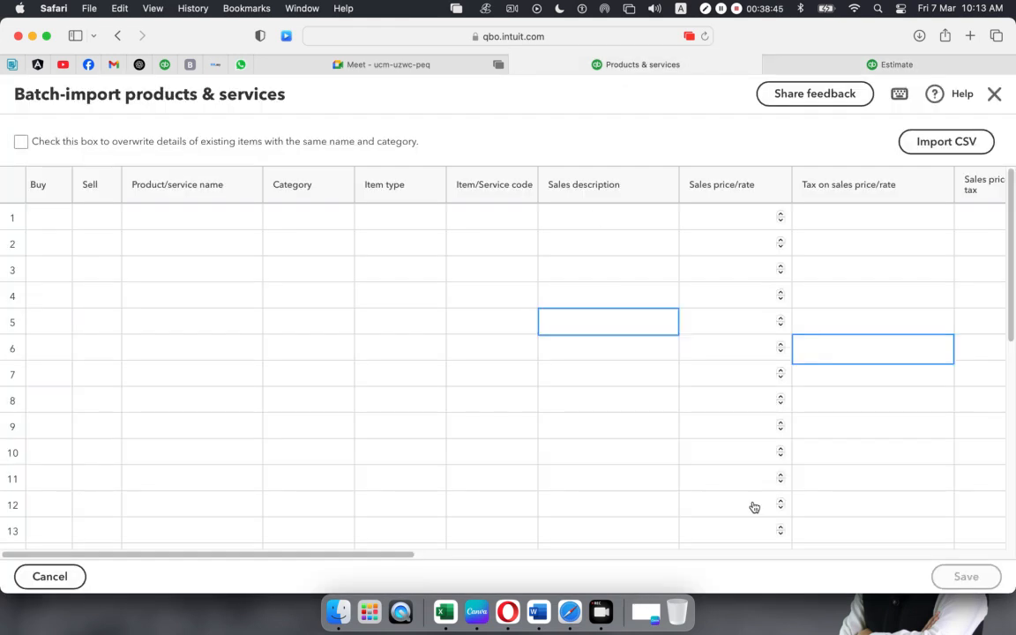
- Click into several sales price cells of the batch-import grid before leaving it
{"action": "left_click", "coordinate": [692, 223]}
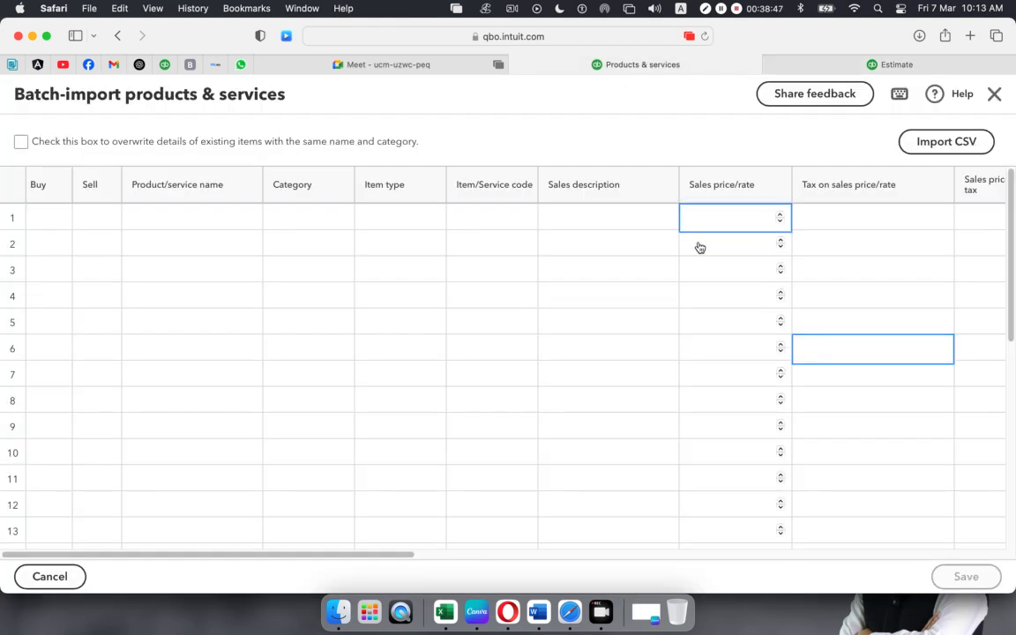
{"action": "left_click", "coordinate": [700, 299]}
{"action": "left_click", "coordinate": [682, 403]}
{"action": "left_click", "coordinate": [961, 146]}
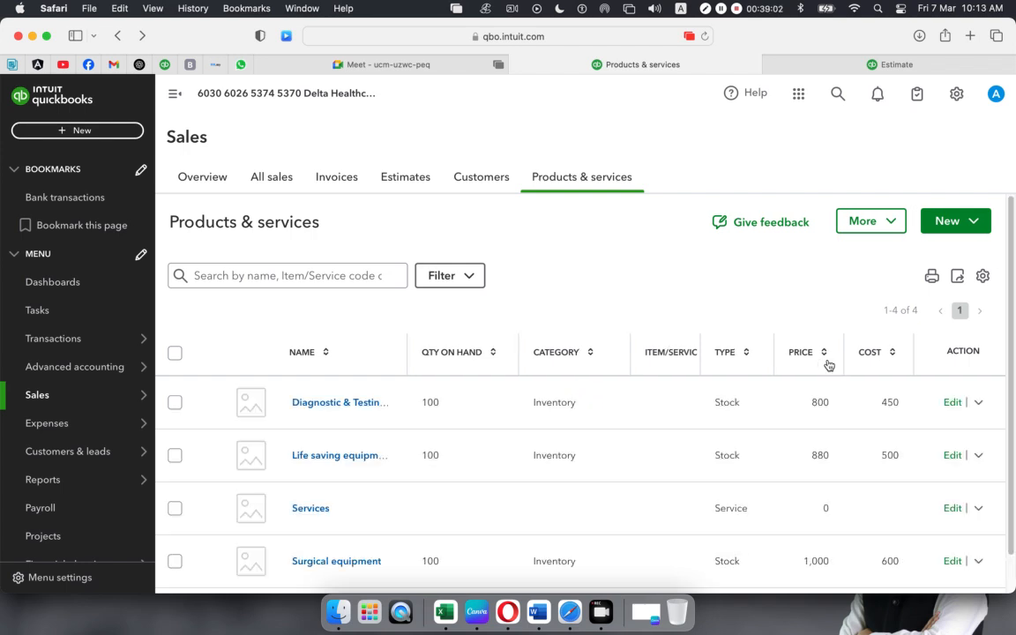
- Open the first stock item in the four-item Products & services list for editing
{"action": "scroll", "coordinate": [825, 378], "scroll_direction": "down", "scroll_amount": 2}
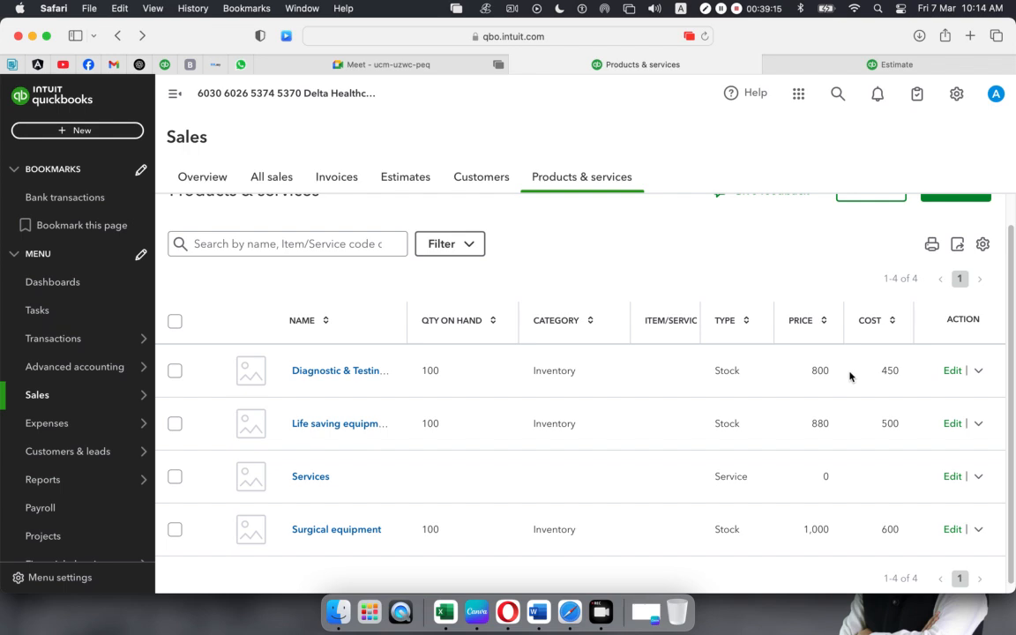
{"action": "double_click", "coordinate": [952, 371]}
{"action": "left_click", "coordinate": [814, 423]}
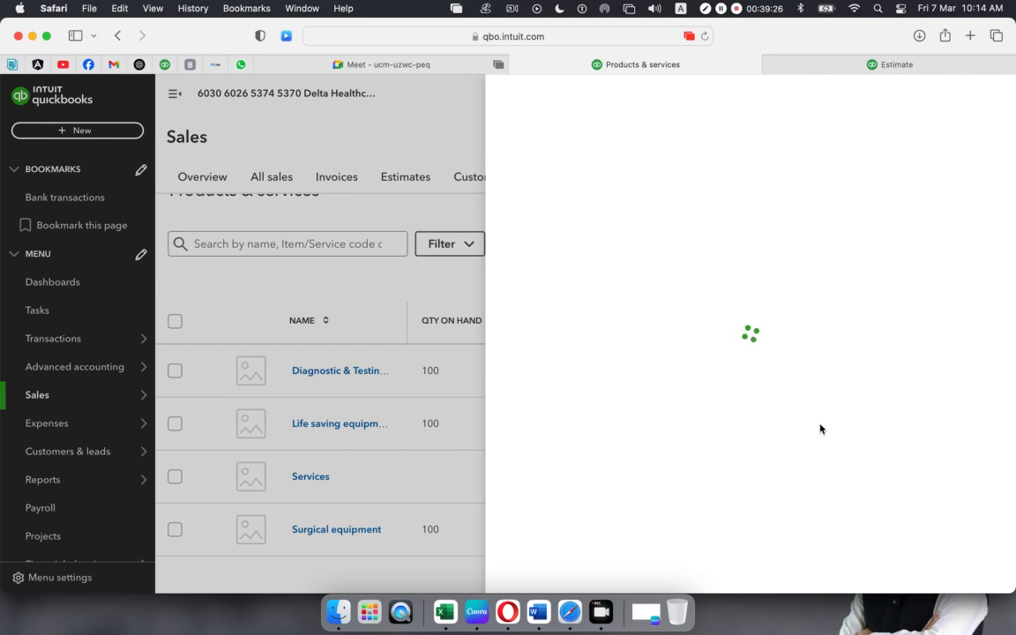
- Look over the Diagnostic & Testing Equipment drawer, cancel it, and check the row's Action dropdown
{"action": "scroll", "coordinate": [757, 391], "scroll_direction": "down", "scroll_amount": 2}
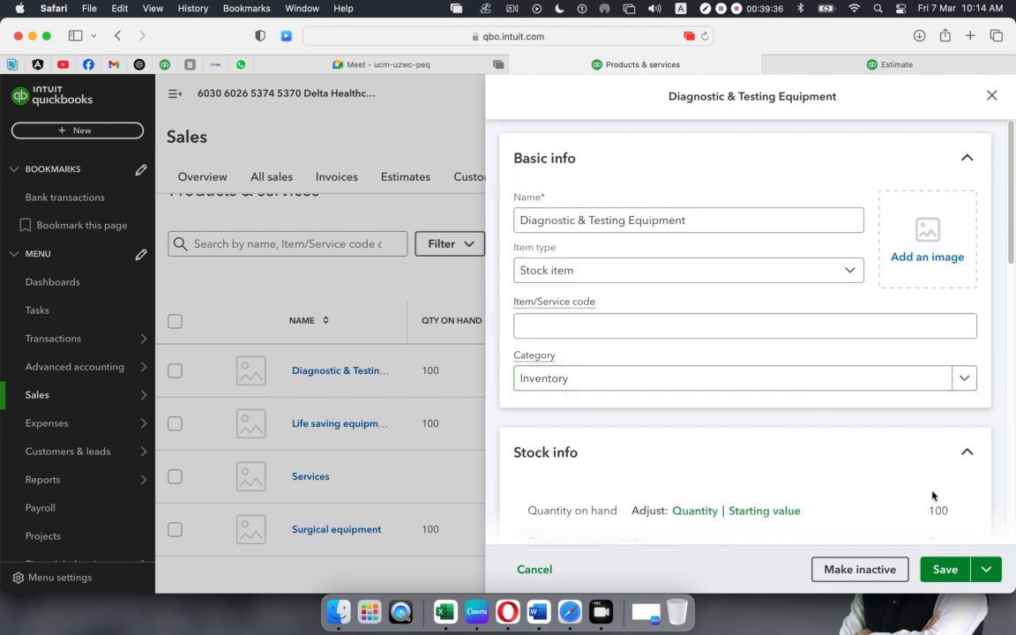
{"action": "left_click", "coordinate": [992, 95]}
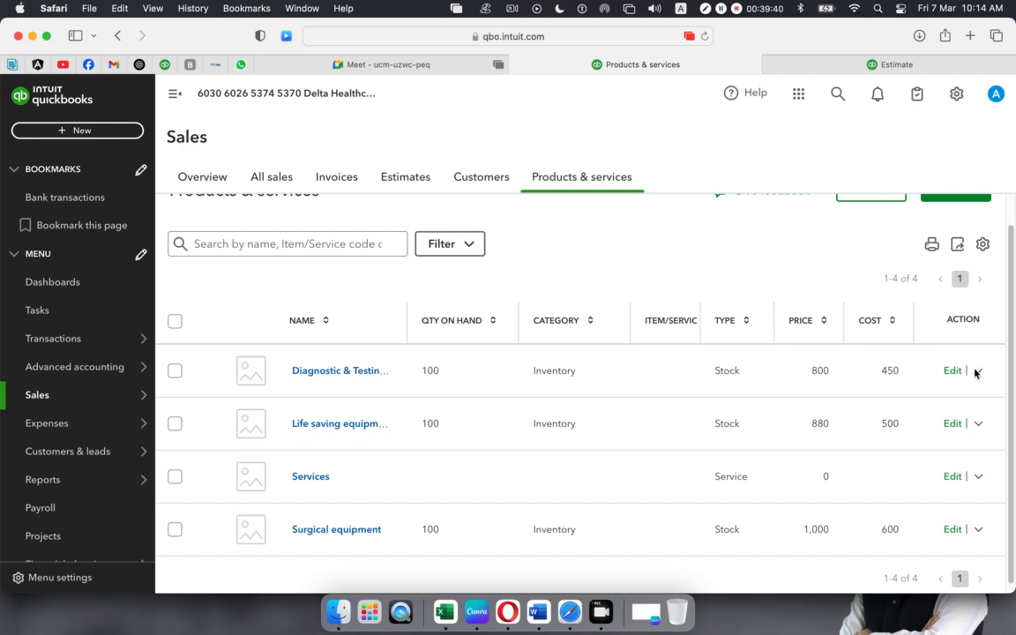
{"action": "left_click", "coordinate": [977, 371]}
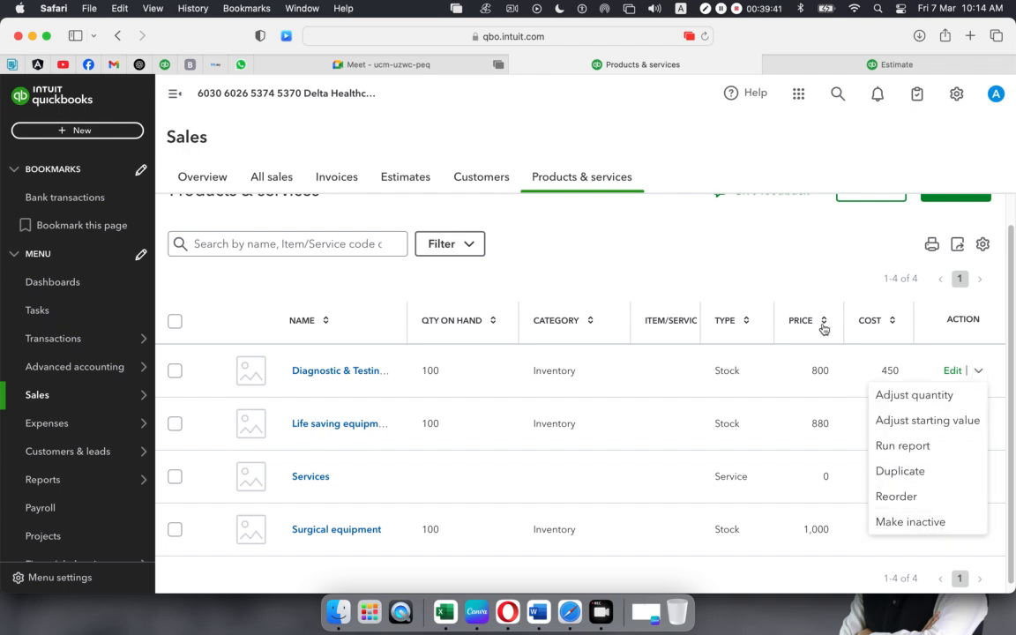
{"action": "left_click", "coordinate": [794, 274]}
{"action": "scroll", "coordinate": [813, 280], "scroll_direction": "down", "scroll_amount": 1}
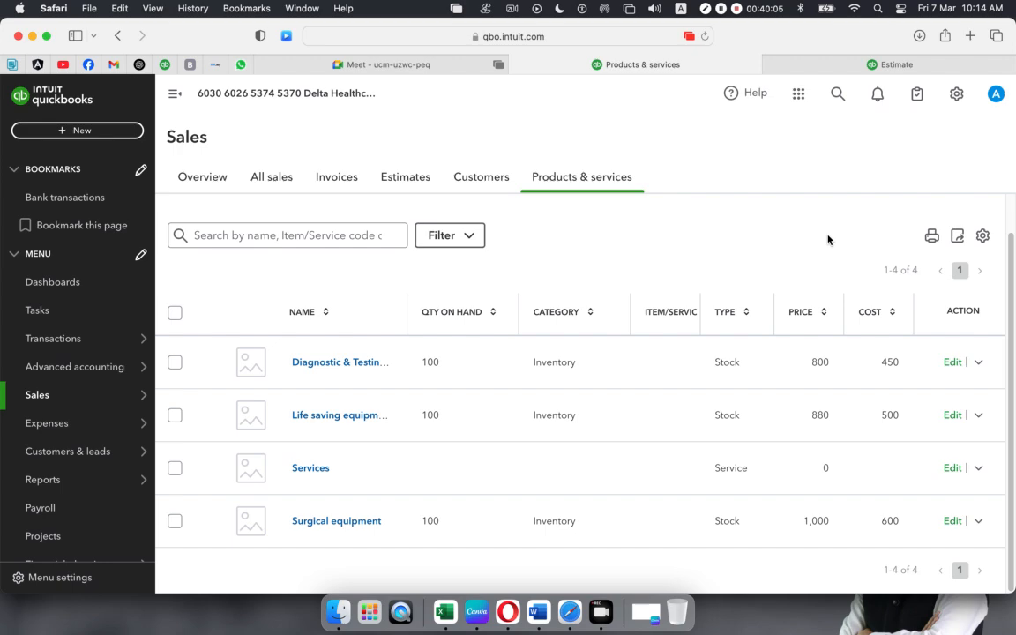
- Close the dashboard's account popup, return to Products & services, then go back to the Meet class
{"action": "left_click", "coordinate": [845, 66]}
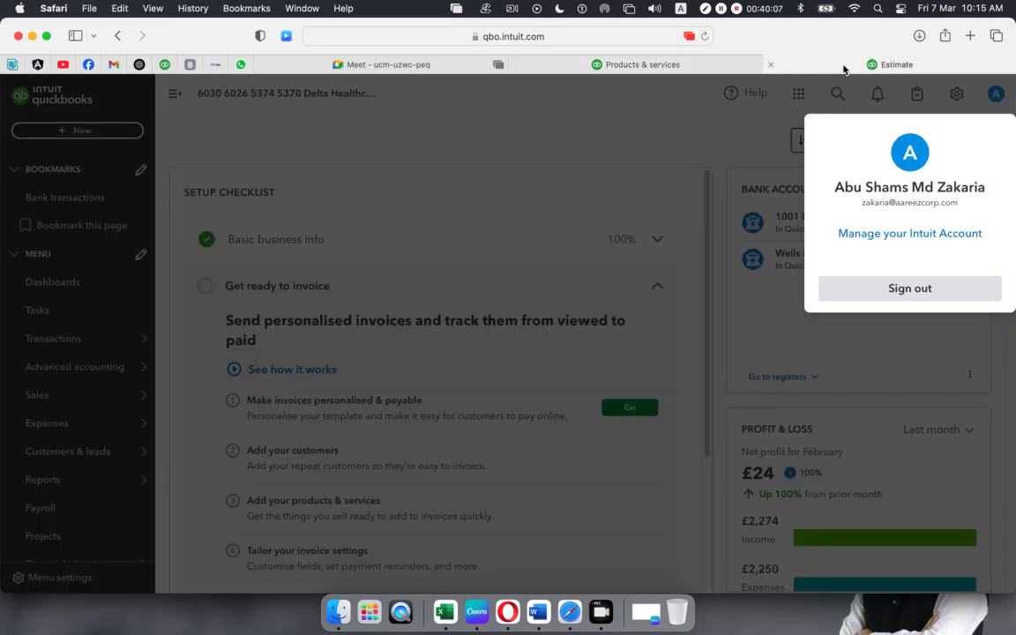
{"action": "left_click", "coordinate": [719, 265]}
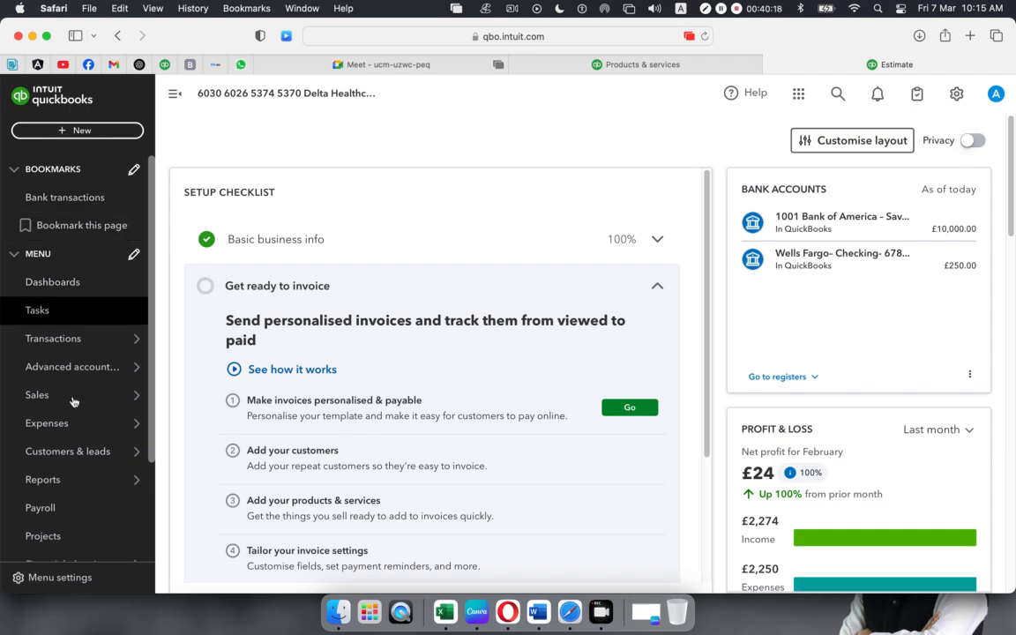
{"action": "mouse_move", "coordinate": [73, 398]}
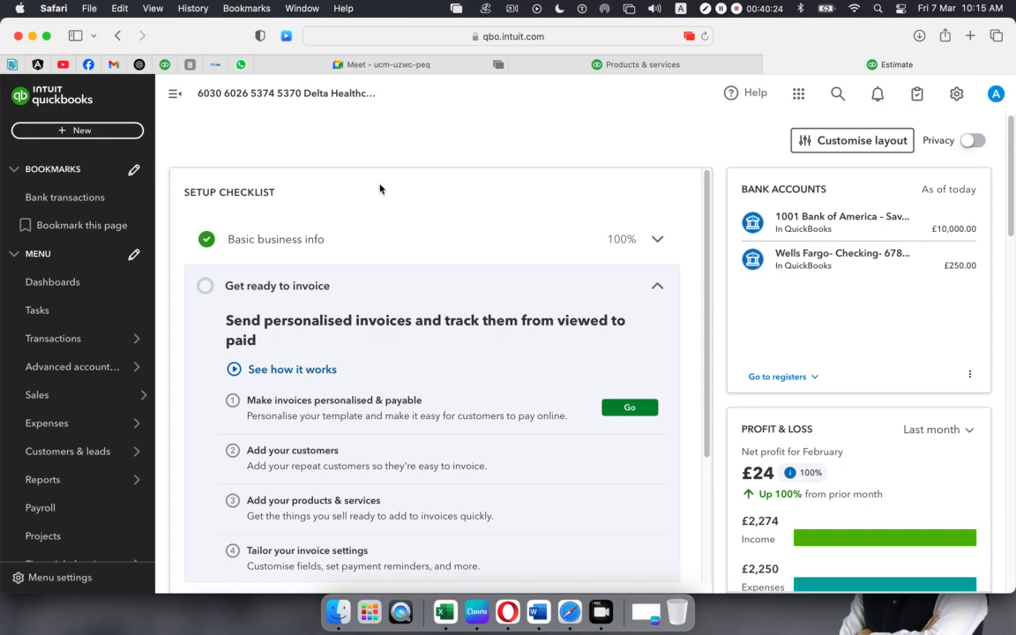
{"action": "left_click", "coordinate": [519, 67]}
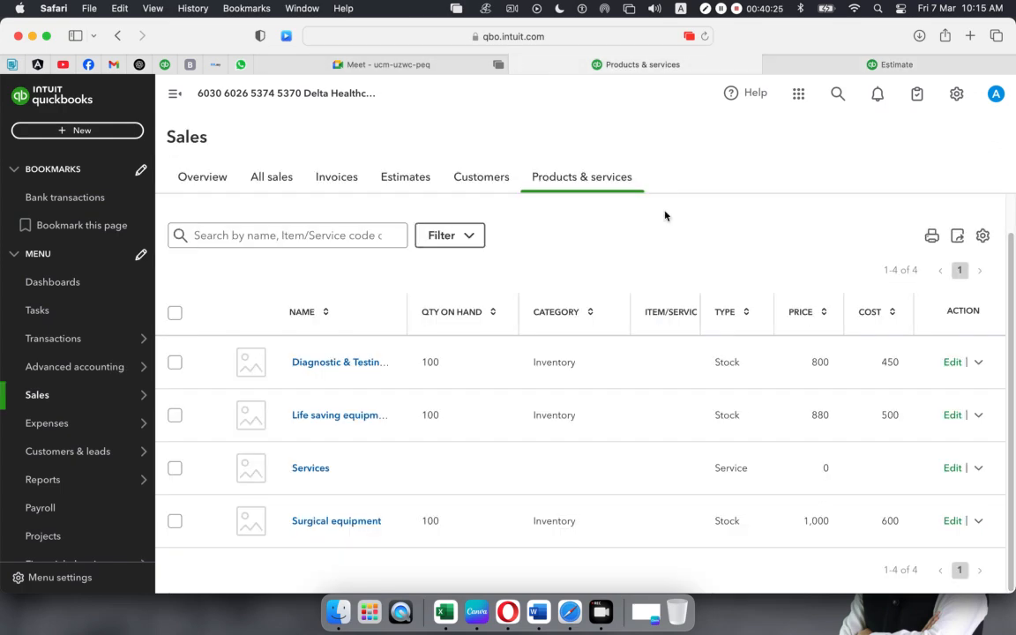
{"action": "left_click", "coordinate": [361, 75]}
{"action": "scroll", "coordinate": [880, 311], "scroll_direction": "down", "scroll_amount": 5}
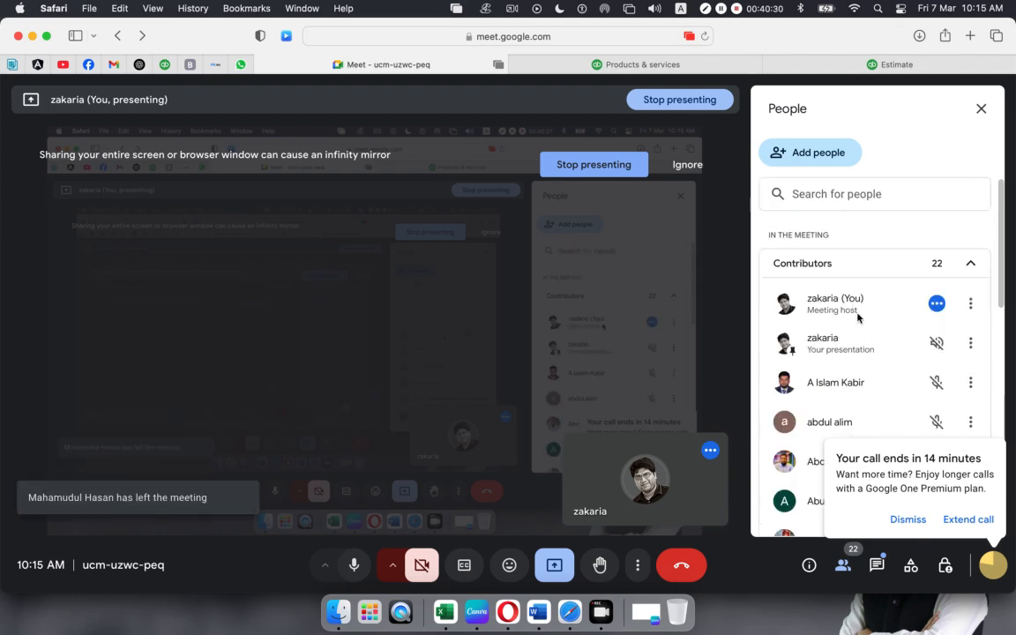
- Dismiss the call-ending warning and briefly check the QuickBooks product list before returning to Meet
{"action": "left_click", "coordinate": [908, 519]}
{"action": "scroll", "coordinate": [874, 399], "scroll_direction": "down", "scroll_amount": 2}
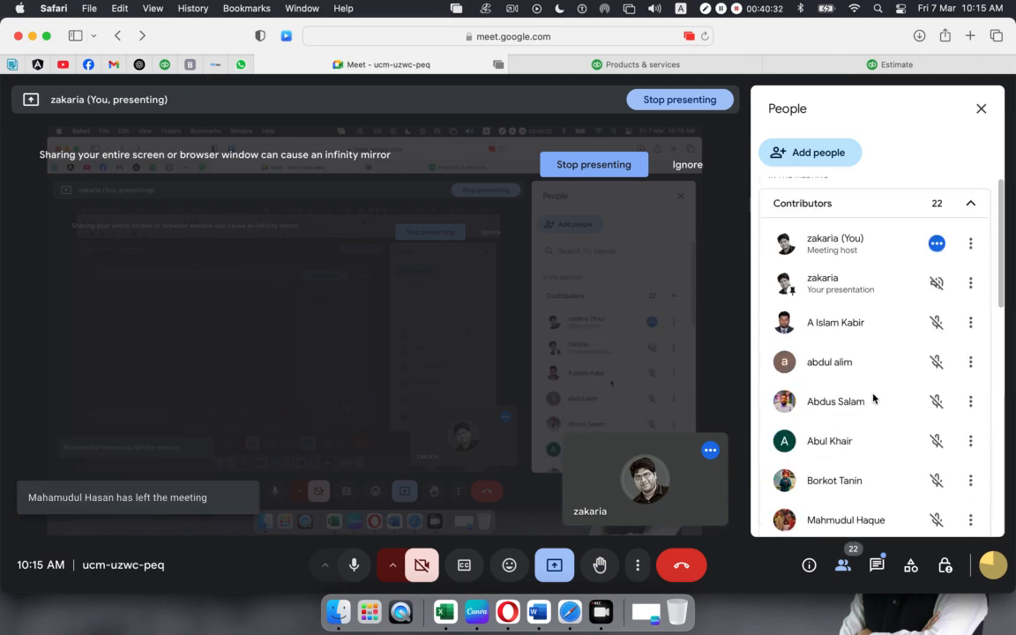
{"action": "scroll", "coordinate": [874, 399], "scroll_direction": "down", "scroll_amount": 10}
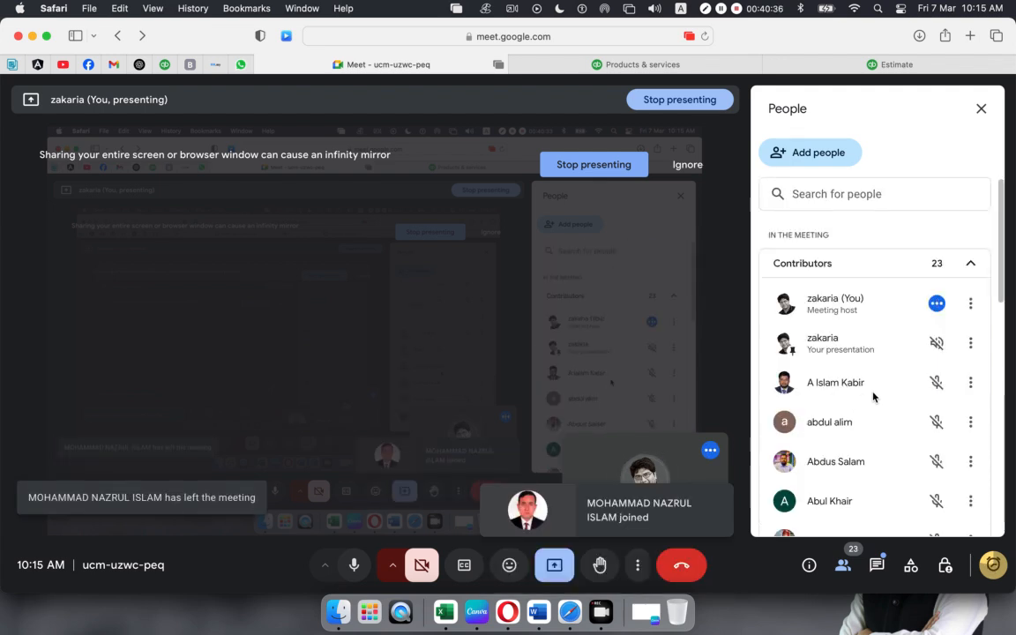
{"action": "scroll", "coordinate": [874, 397], "scroll_direction": "down", "scroll_amount": 10}
{"action": "scroll", "coordinate": [873, 397], "scroll_direction": "up", "scroll_amount": 10}
{"action": "left_click", "coordinate": [598, 71]}
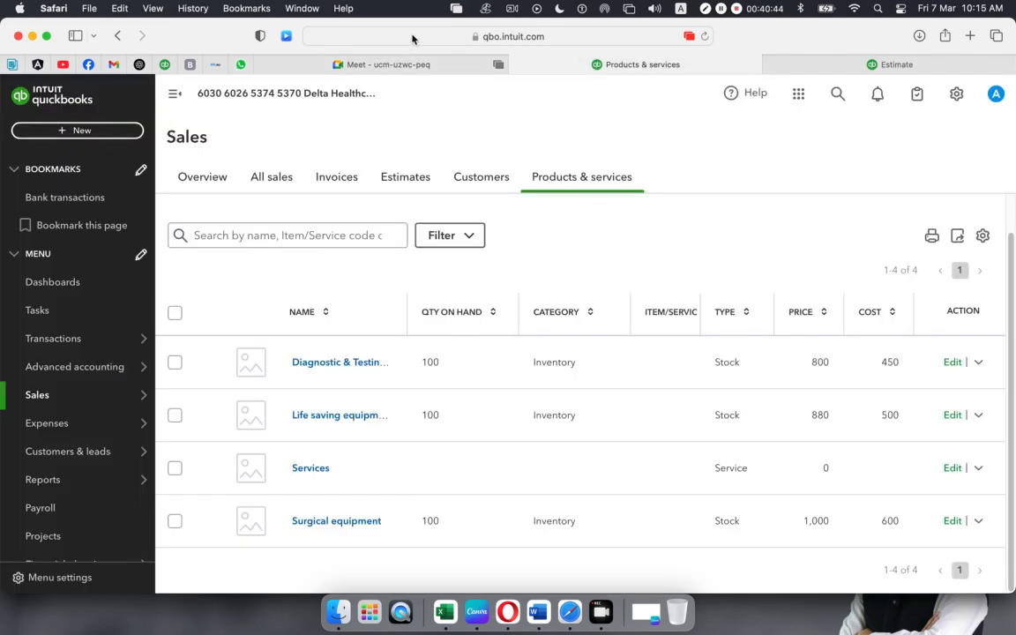
{"action": "left_click", "coordinate": [391, 67]}
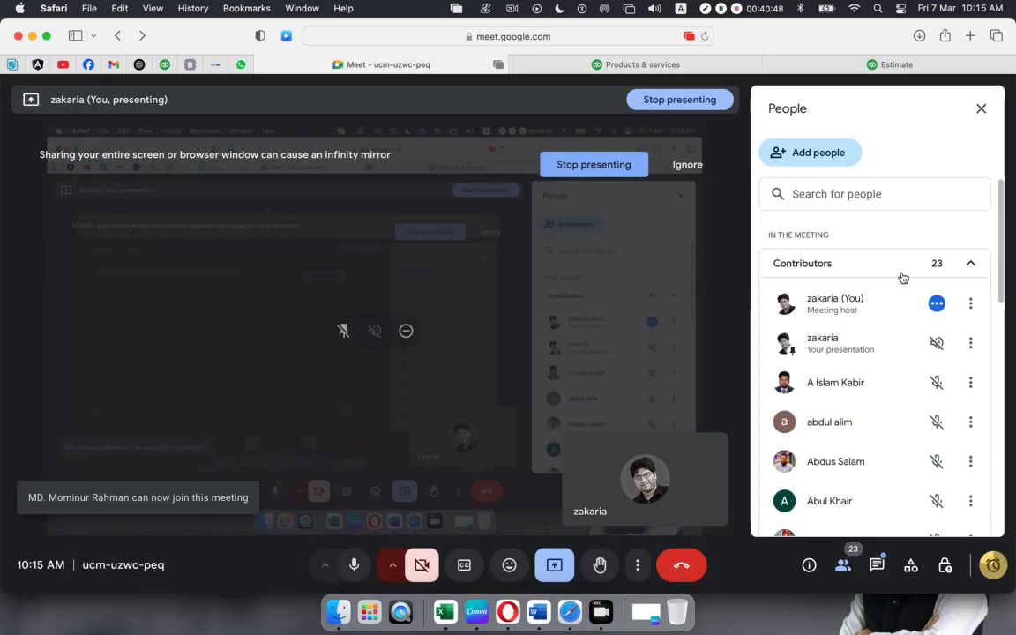
- Open Meet Settings from More options, showing USBAudio1.0 microphone and System Default Speaker Device
{"action": "scroll", "coordinate": [888, 271], "scroll_direction": "down", "scroll_amount": 10}
{"action": "scroll", "coordinate": [889, 269], "scroll_direction": "up", "scroll_amount": 10}
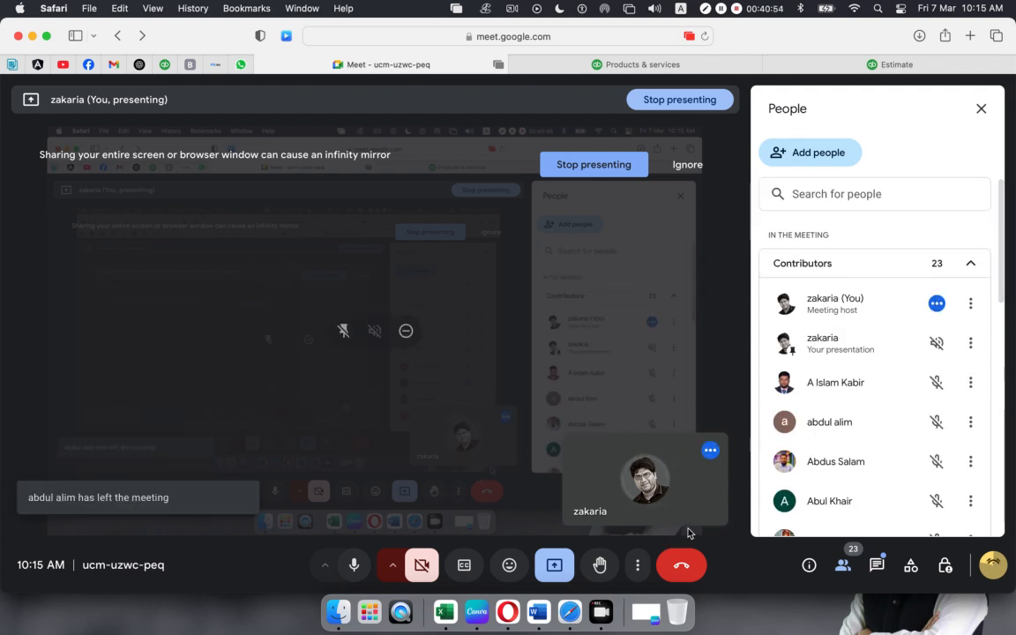
{"action": "left_click", "coordinate": [637, 564]}
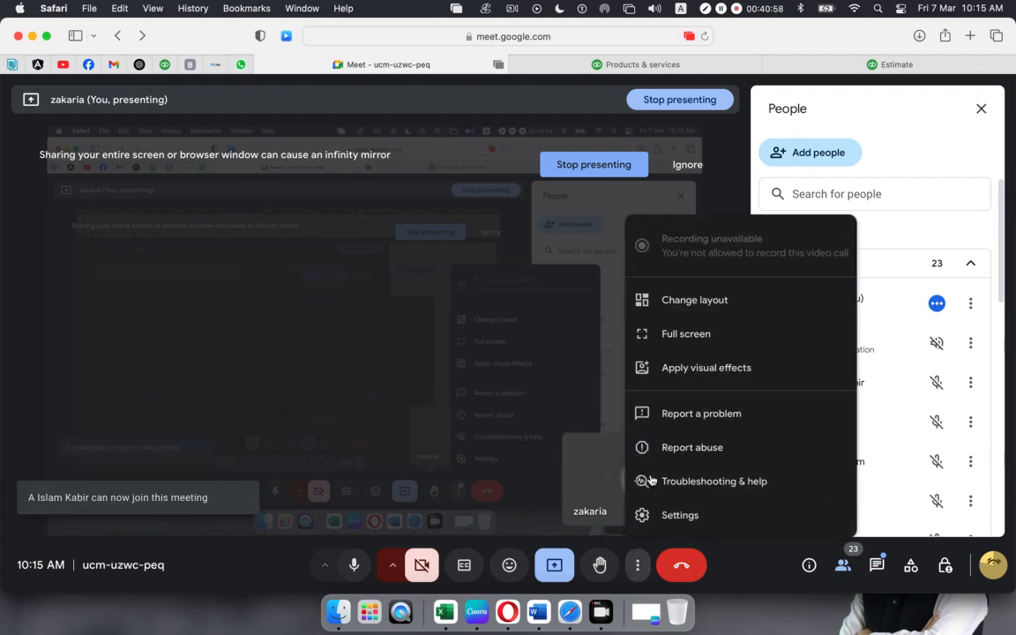
{"action": "left_click", "coordinate": [680, 525]}
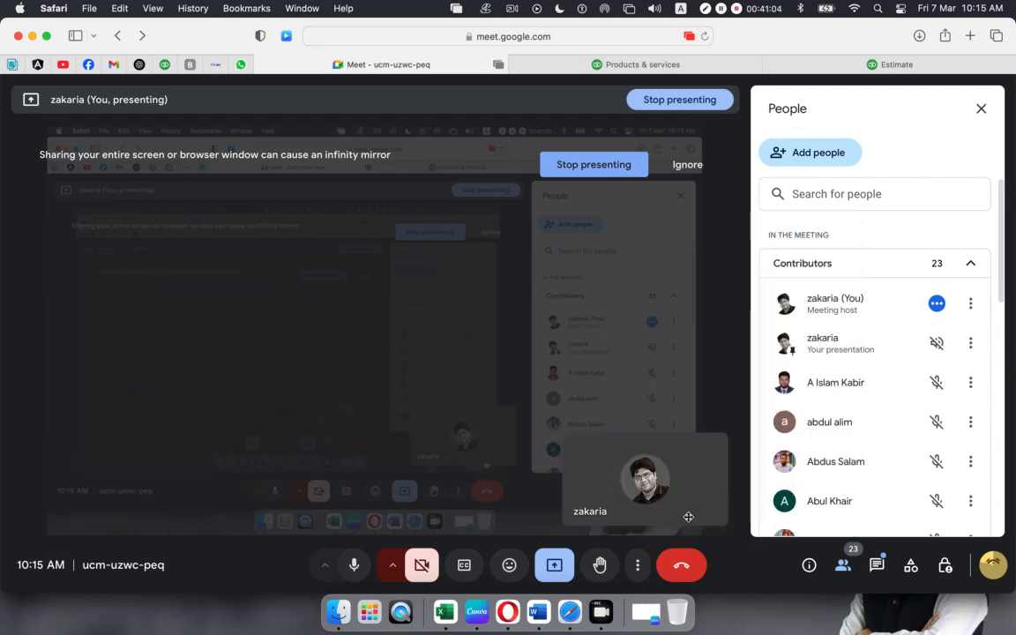
{"action": "mouse_move", "coordinate": [663, 500]}
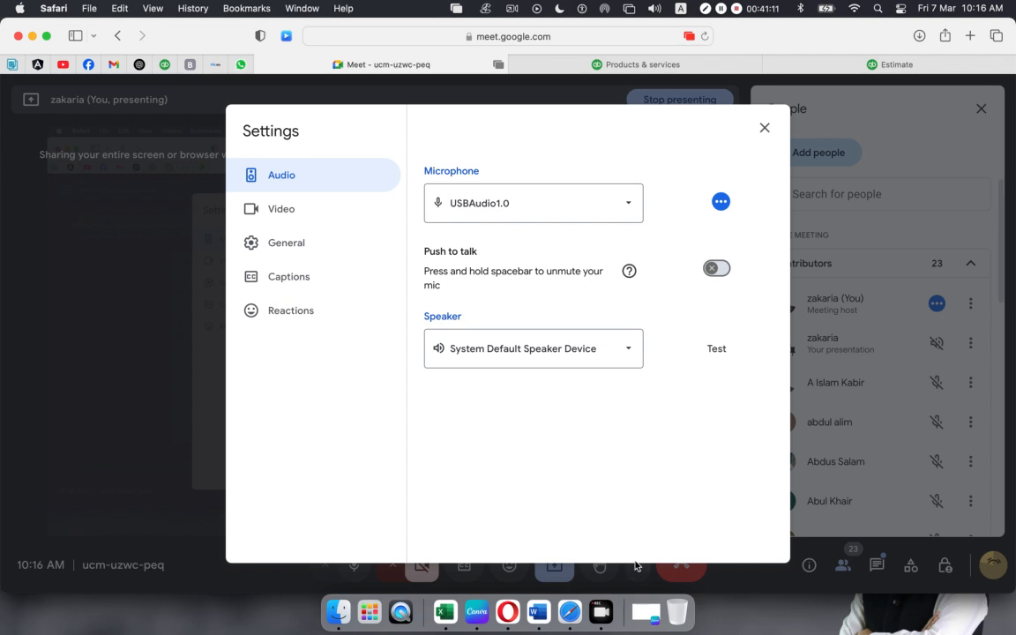
- Close the Meet Settings dialog and scroll through the participant list
{"action": "left_click", "coordinate": [765, 128]}
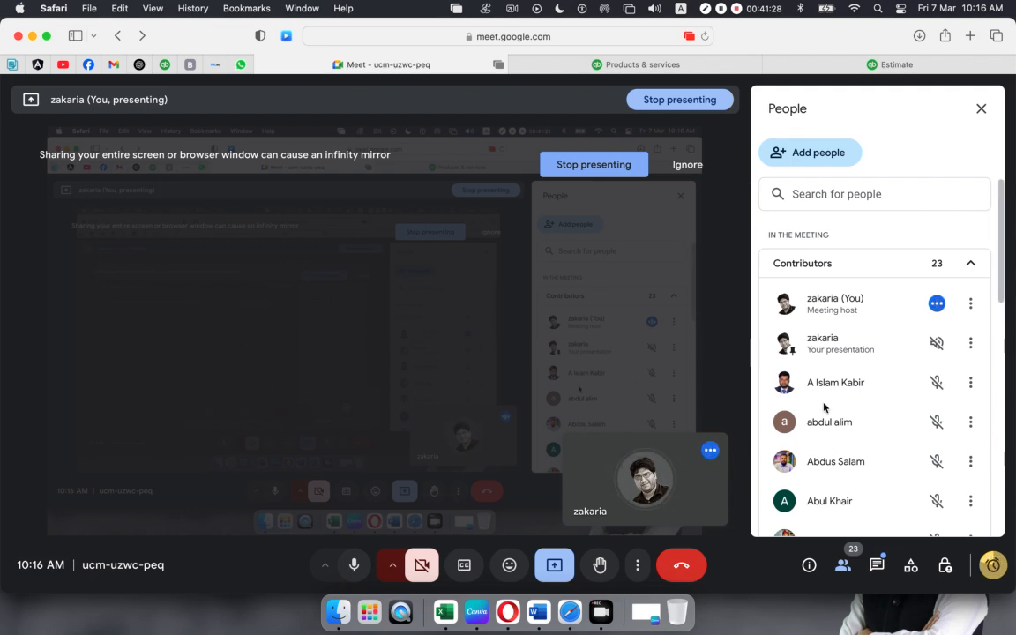
{"action": "scroll", "coordinate": [825, 407], "scroll_direction": "down", "scroll_amount": 10}
{"action": "scroll", "coordinate": [825, 407], "scroll_direction": "up", "scroll_amount": 10}
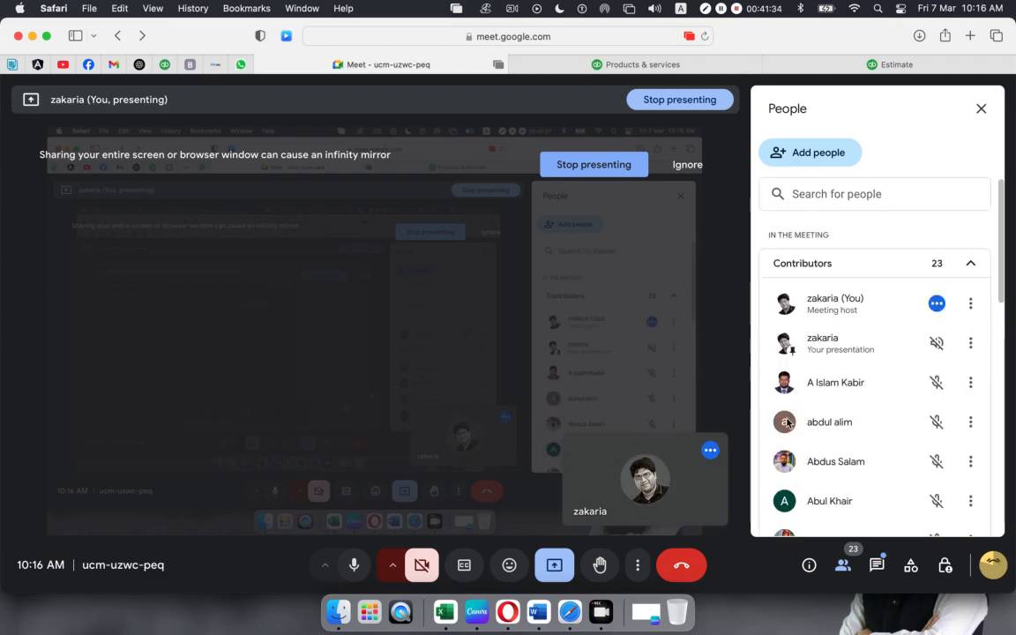
{"action": "mouse_move", "coordinate": [706, 465]}
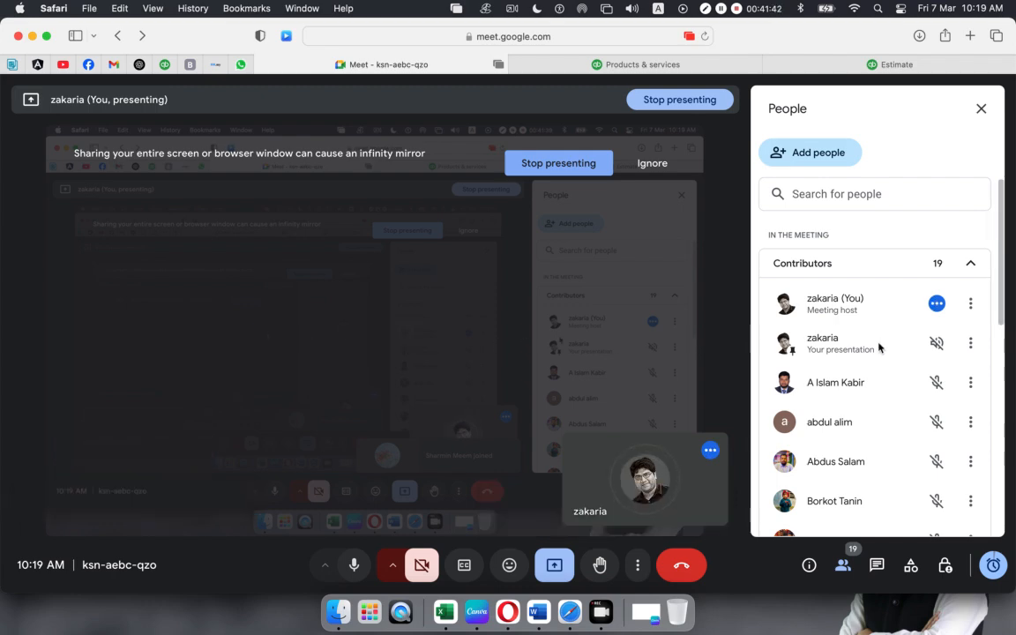
{"action": "scroll", "coordinate": [878, 345], "scroll_direction": "down", "scroll_amount": 10}
{"action": "scroll", "coordinate": [876, 354], "scroll_direction": "up", "scroll_amount": 10}
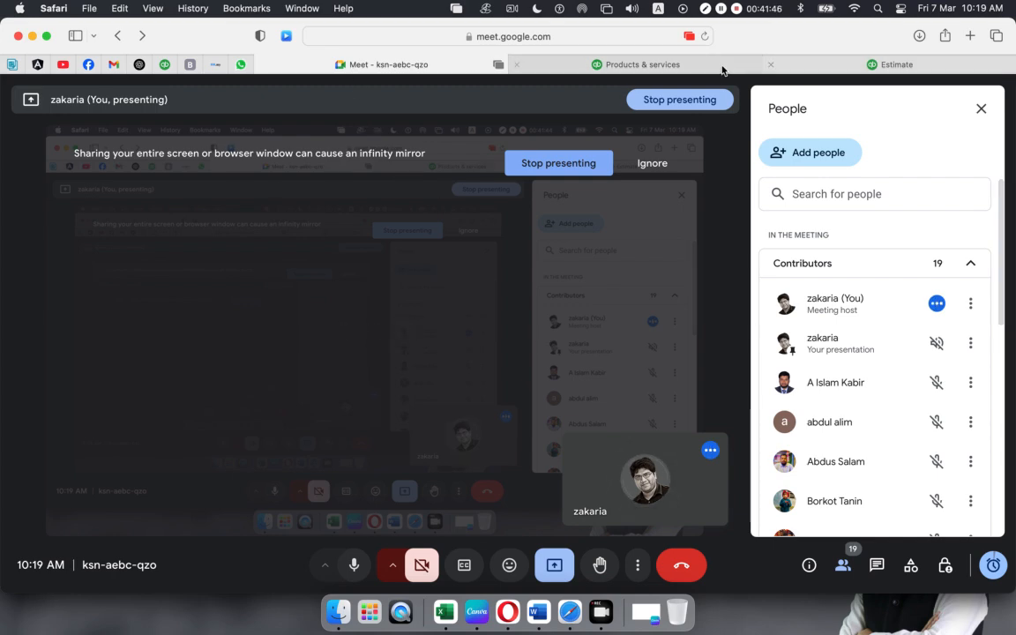
- Switch between QuickBooks tabs, ending on the four-item Products & services list
{"action": "left_click", "coordinate": [891, 65]}
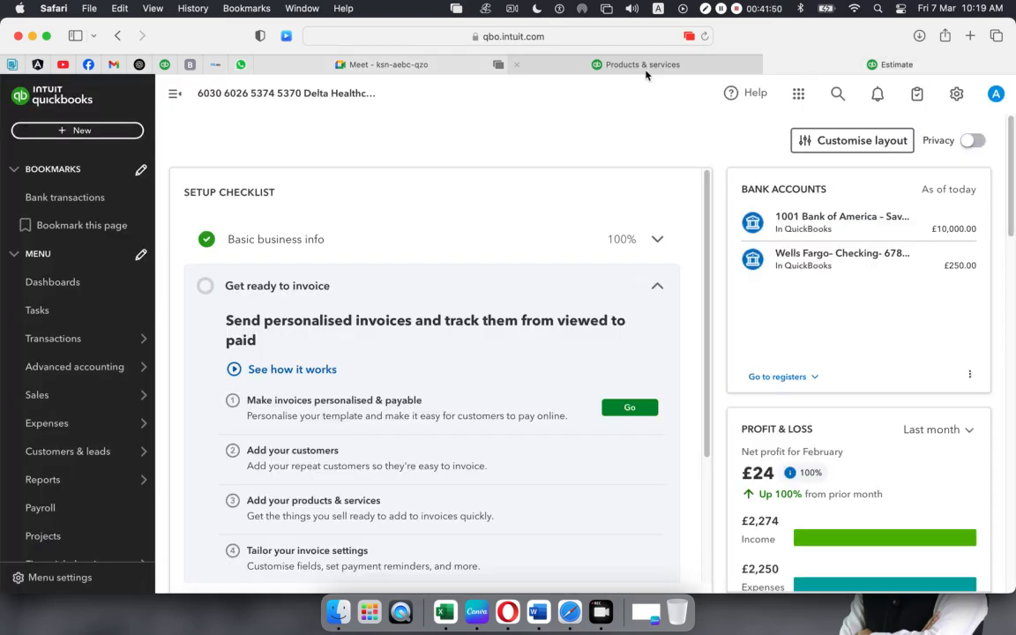
{"action": "left_click", "coordinate": [581, 62]}
{"action": "left_click", "coordinate": [835, 66]}
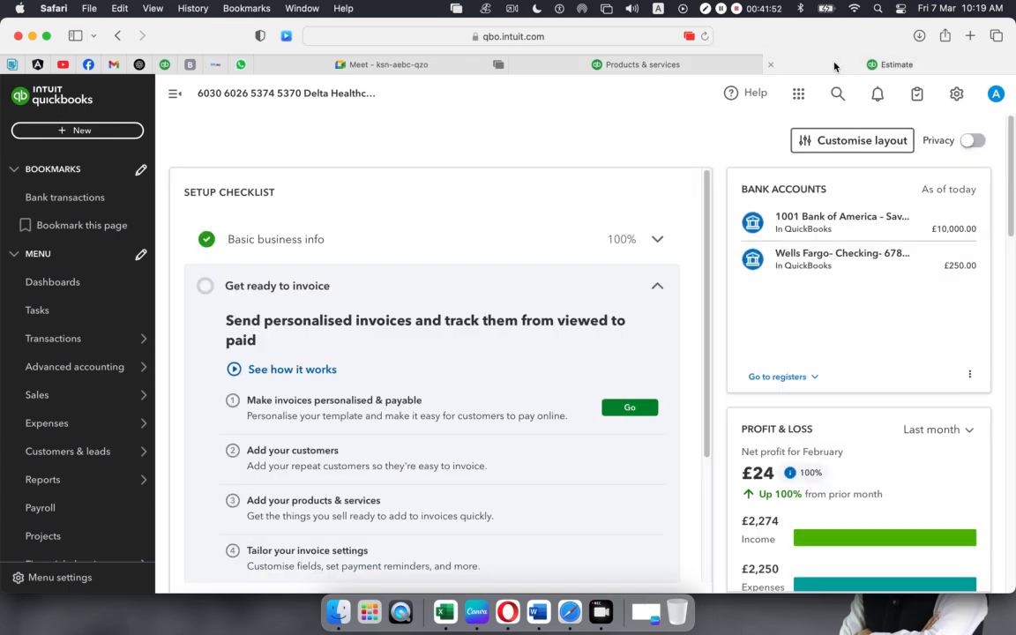
{"action": "left_click", "coordinate": [658, 67]}
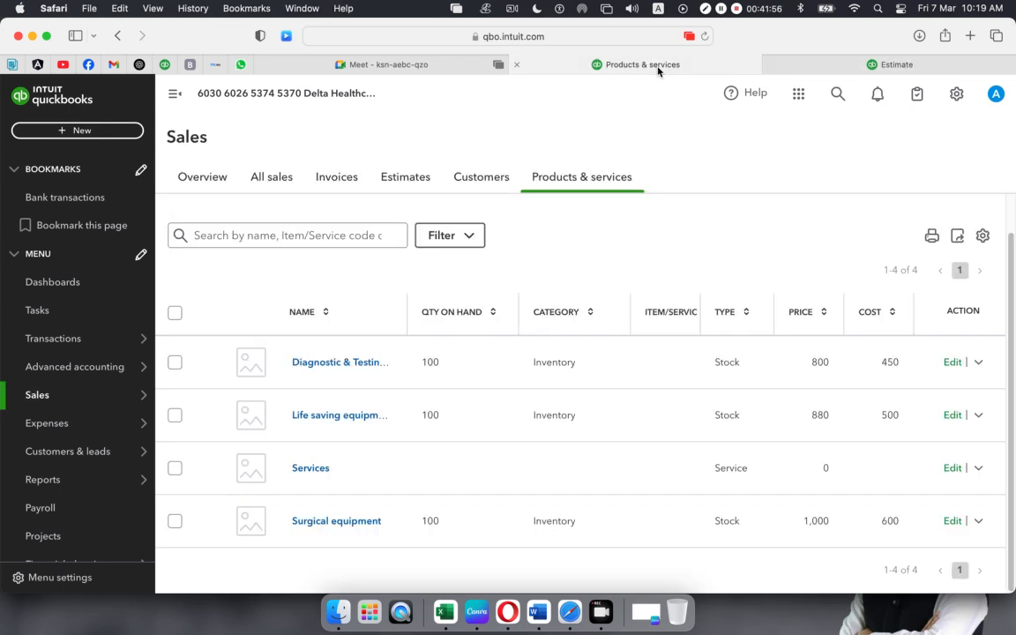
- Return to the Meet call and scroll the People panel, now showing 20 contributors
{"action": "left_click", "coordinate": [386, 68]}
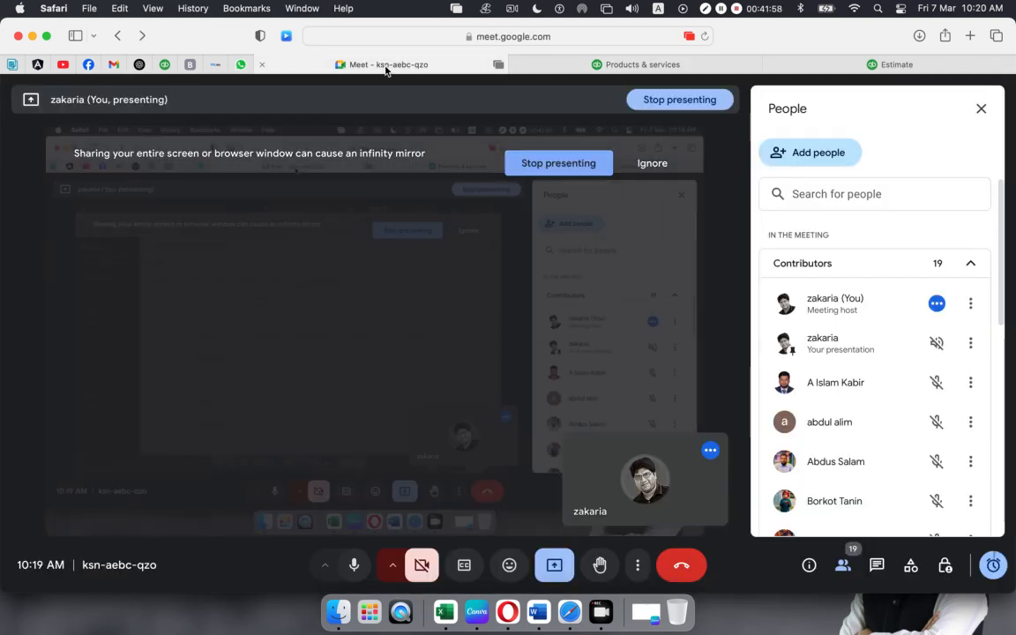
{"action": "scroll", "coordinate": [857, 351], "scroll_direction": "down", "scroll_amount": 6}
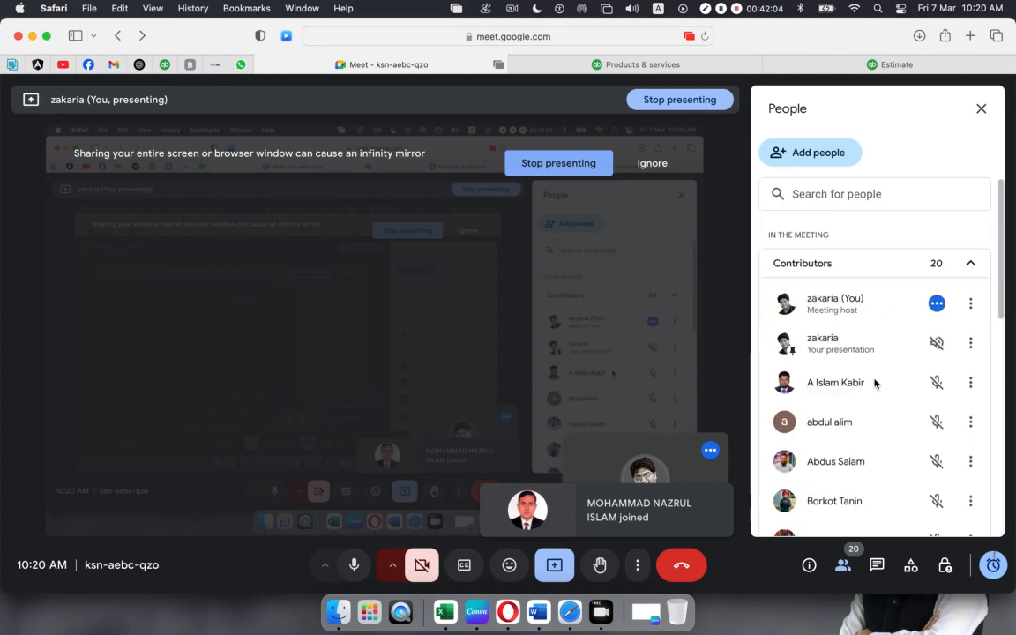
{"action": "scroll", "coordinate": [875, 381], "scroll_direction": "down", "scroll_amount": 10}
{"action": "scroll", "coordinate": [828, 336], "scroll_direction": "down", "scroll_amount": 10}
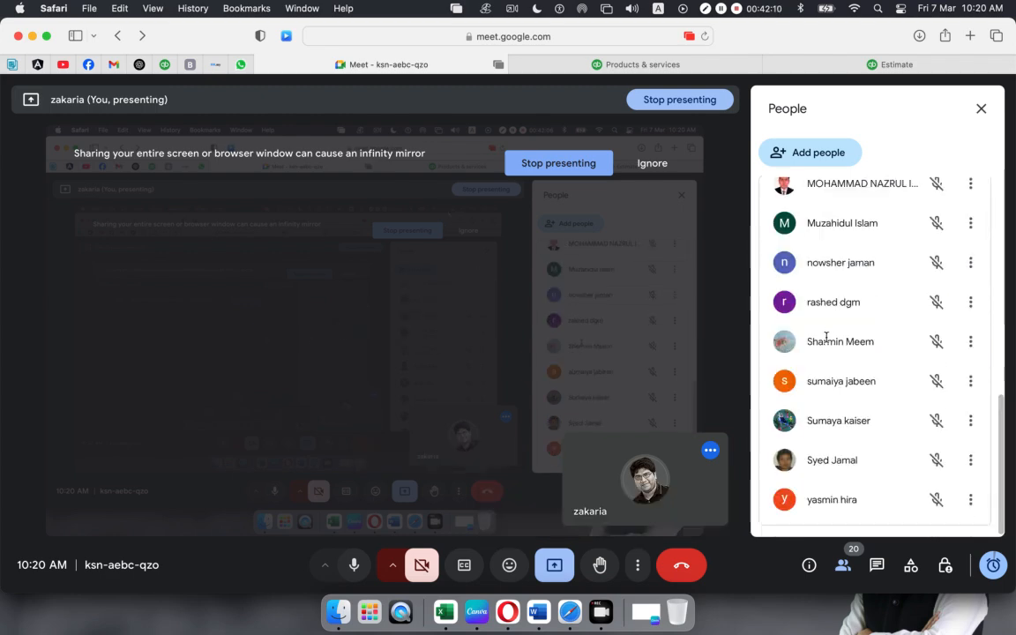
- Switch to QuickBooks and open the Sales Overview page from the Sales menu
{"action": "left_click", "coordinate": [817, 70]}
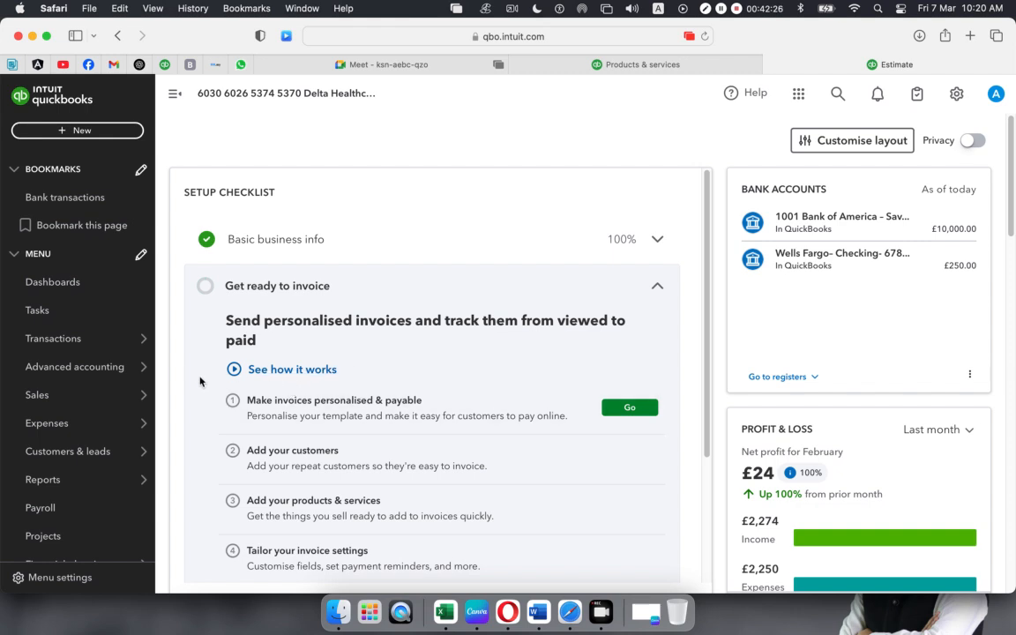
{"action": "mouse_move", "coordinate": [33, 399]}
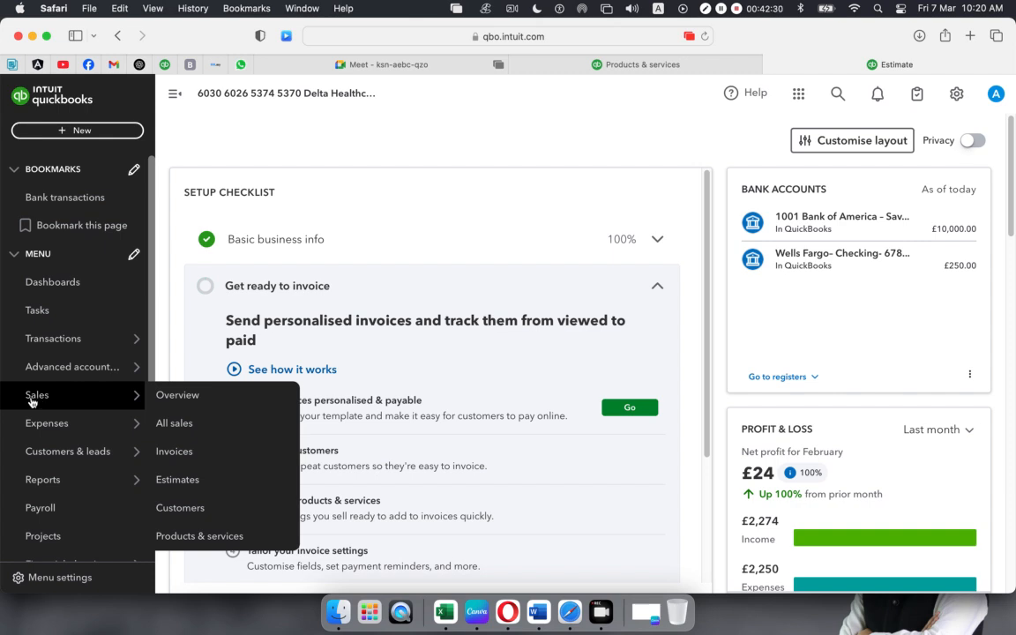
{"action": "left_click", "coordinate": [205, 393]}
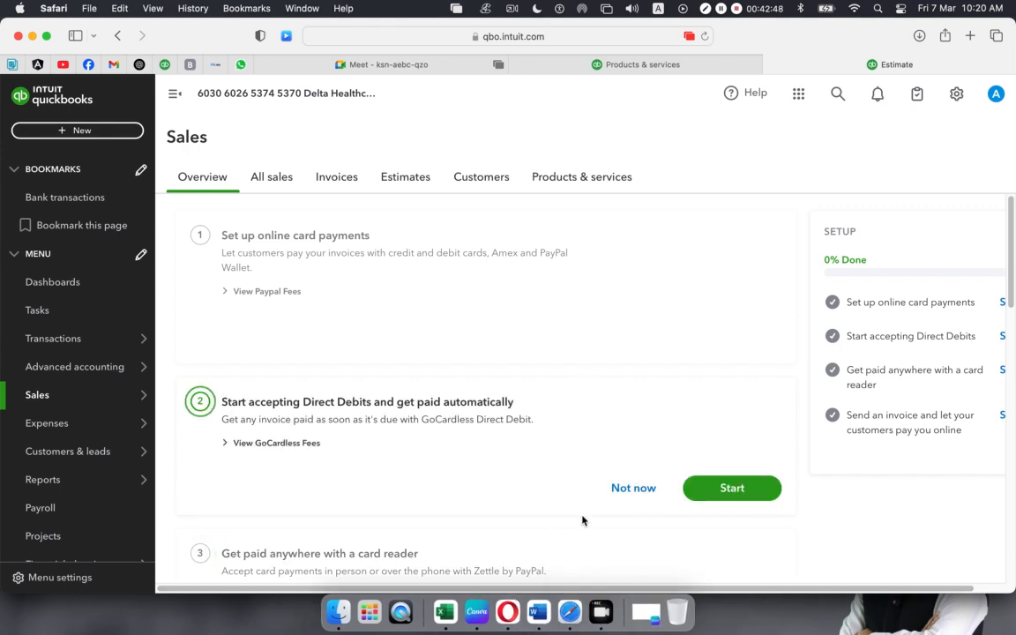
{"action": "left_click", "coordinate": [369, 68]}
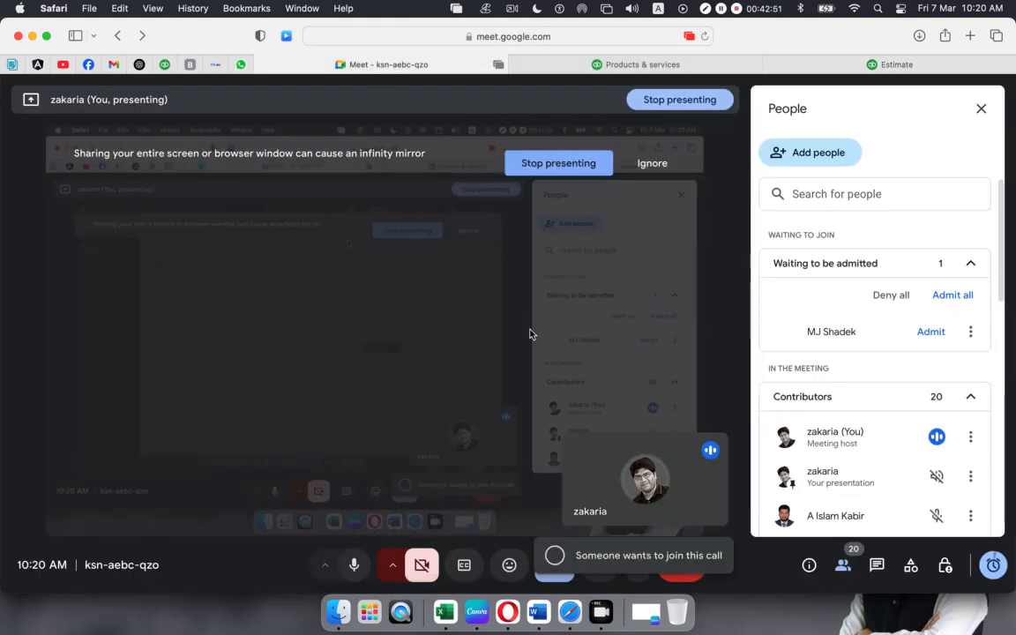
- Admit the waiting participant from the People panel
{"action": "left_click", "coordinate": [928, 334]}
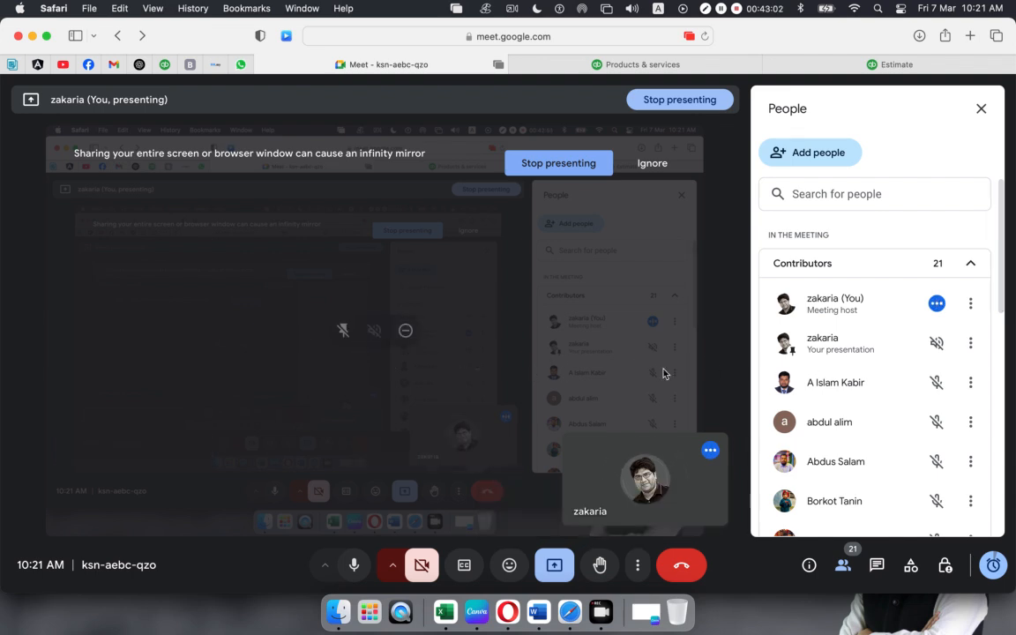
{"action": "scroll", "coordinate": [820, 375], "scroll_direction": "down", "scroll_amount": 10}
{"action": "scroll", "coordinate": [846, 370], "scroll_direction": "up", "scroll_amount": 12}
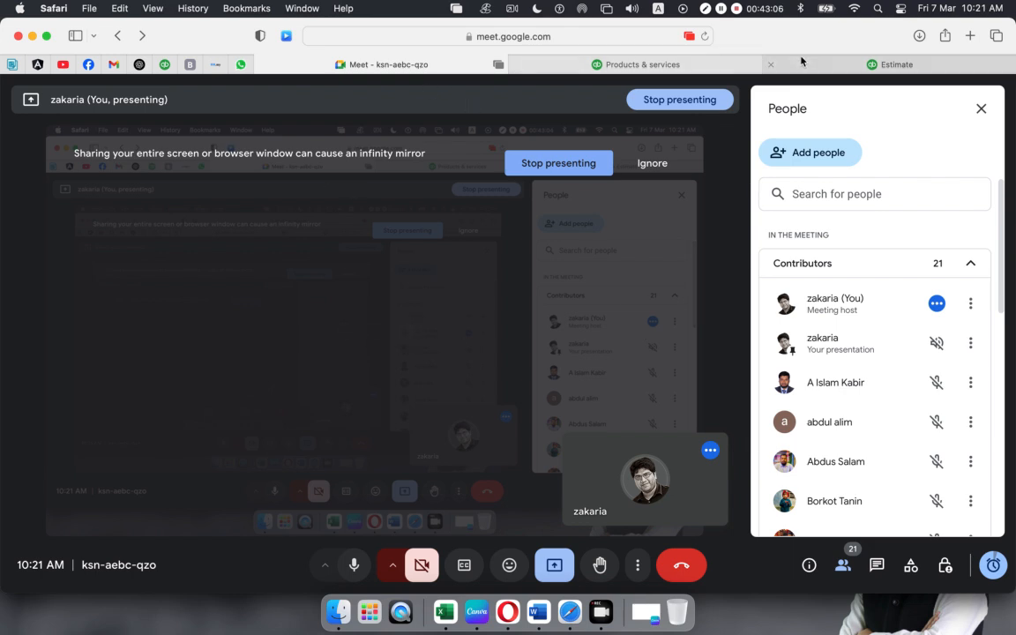
- Check the QuickBooks Products & services stock list
{"action": "mouse_move", "coordinate": [802, 64]}
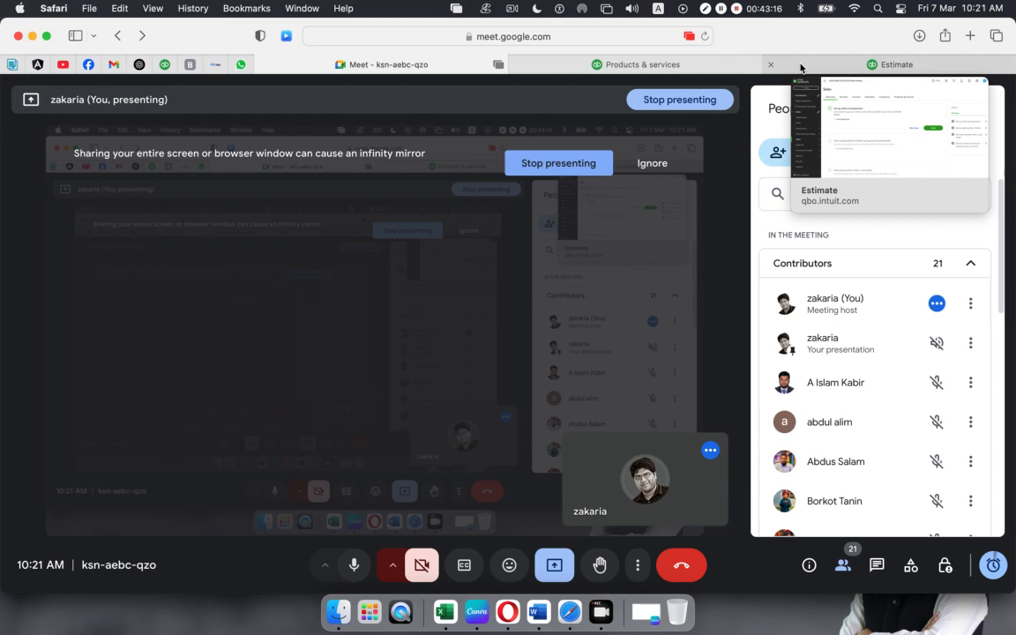
{"action": "left_click", "coordinate": [801, 66]}
{"action": "left_click", "coordinate": [624, 66]}
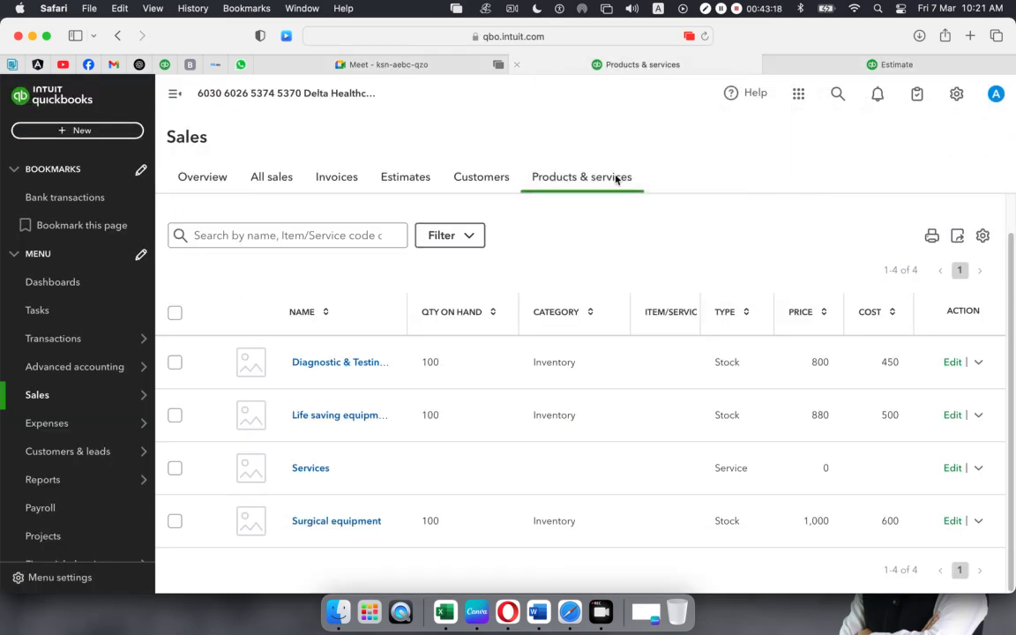
- Back in Meet, glance at the microphone and speaker choices, then close them
{"action": "left_click", "coordinate": [390, 65]}
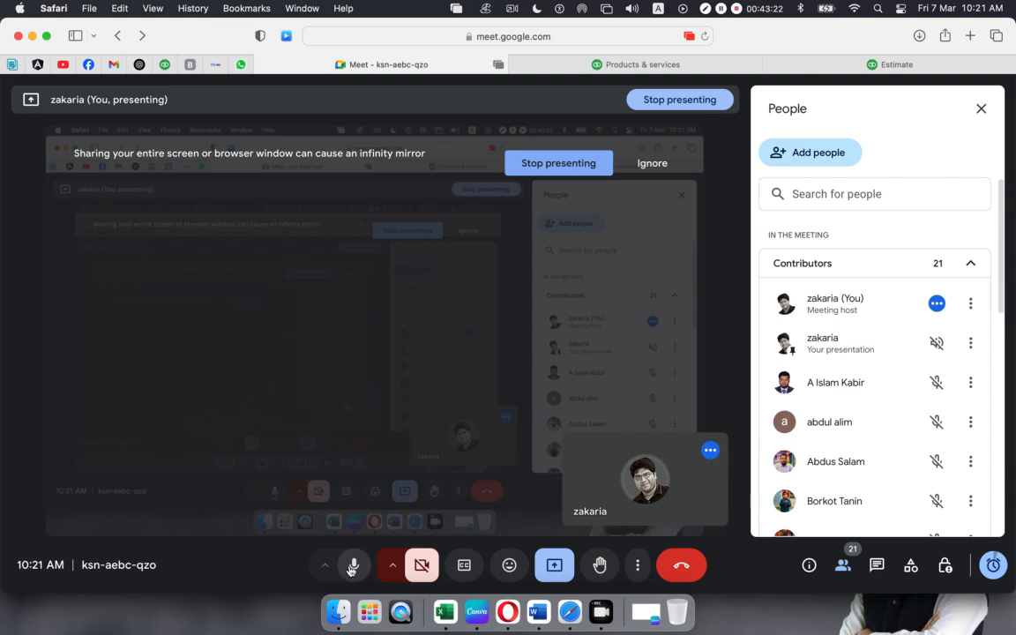
{"action": "left_click", "coordinate": [327, 565]}
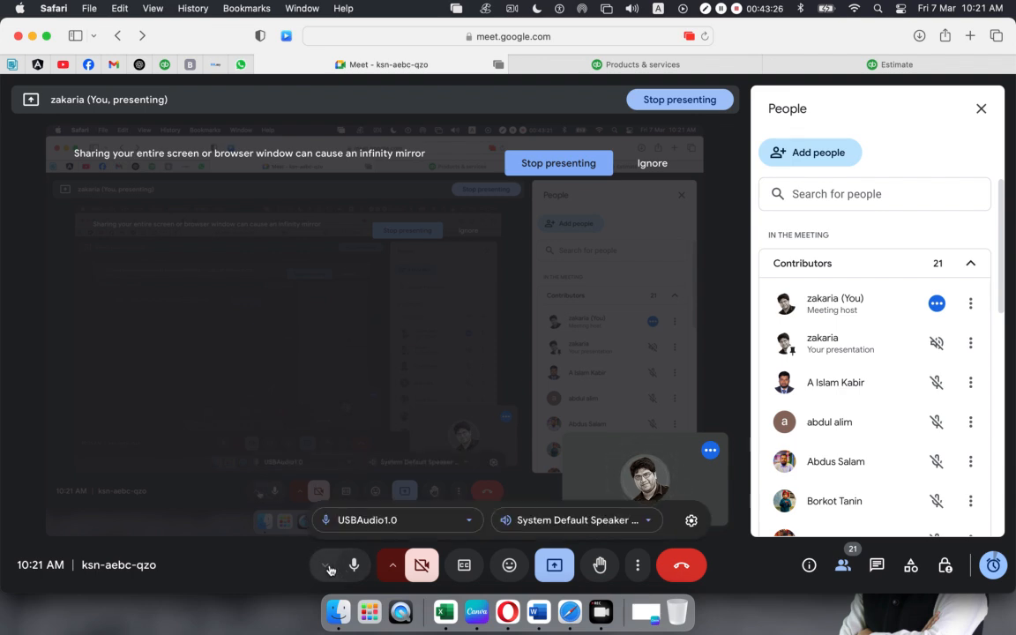
{"action": "left_click", "coordinate": [327, 567]}
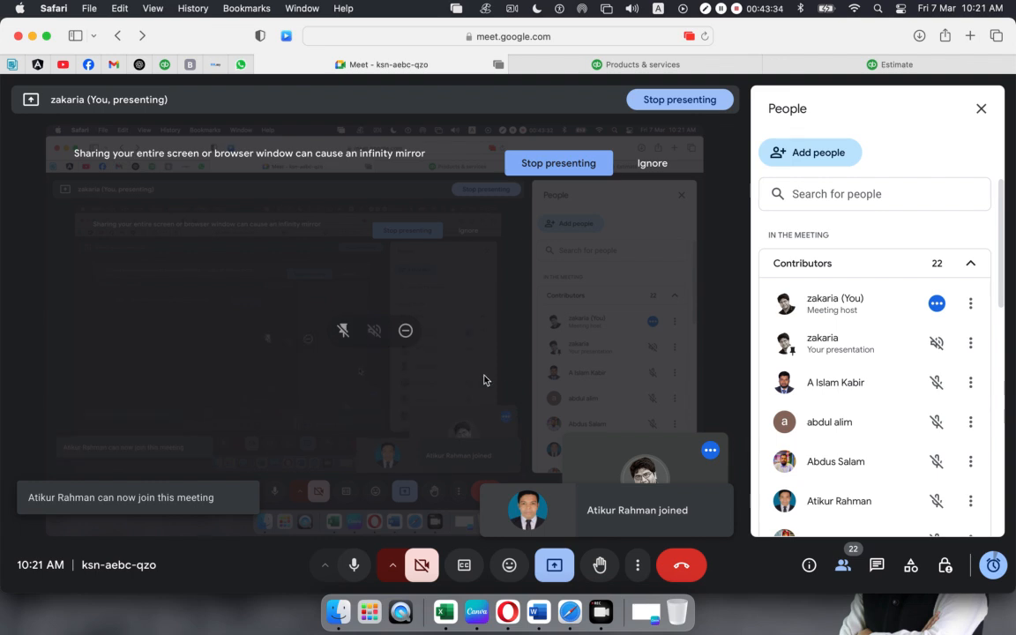
{"action": "scroll", "coordinate": [831, 397], "scroll_direction": "down", "scroll_amount": 10}
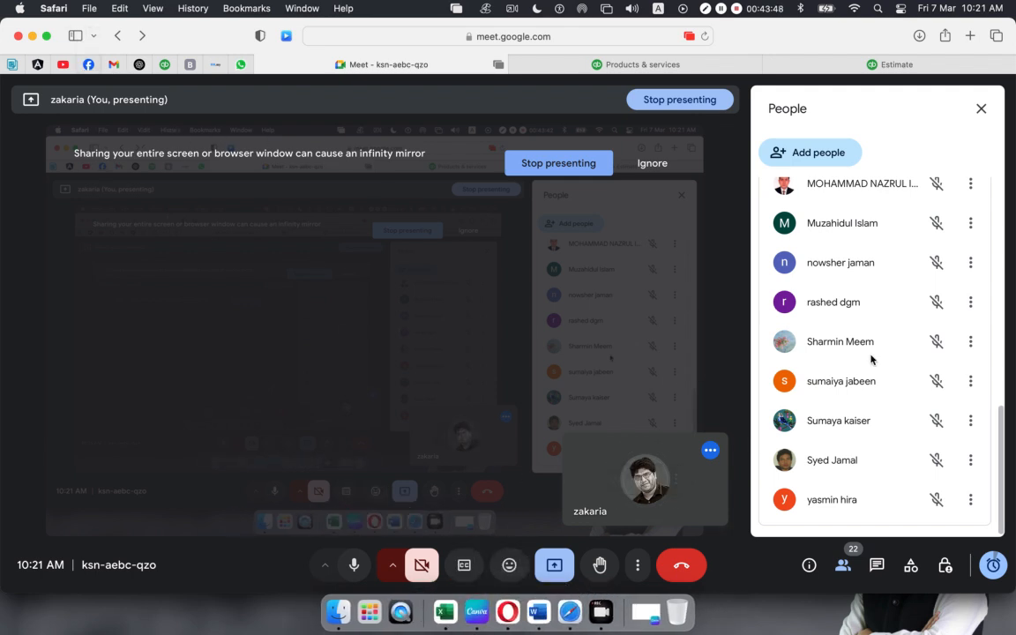
{"action": "scroll", "coordinate": [871, 359], "scroll_direction": "up", "scroll_amount": 10}
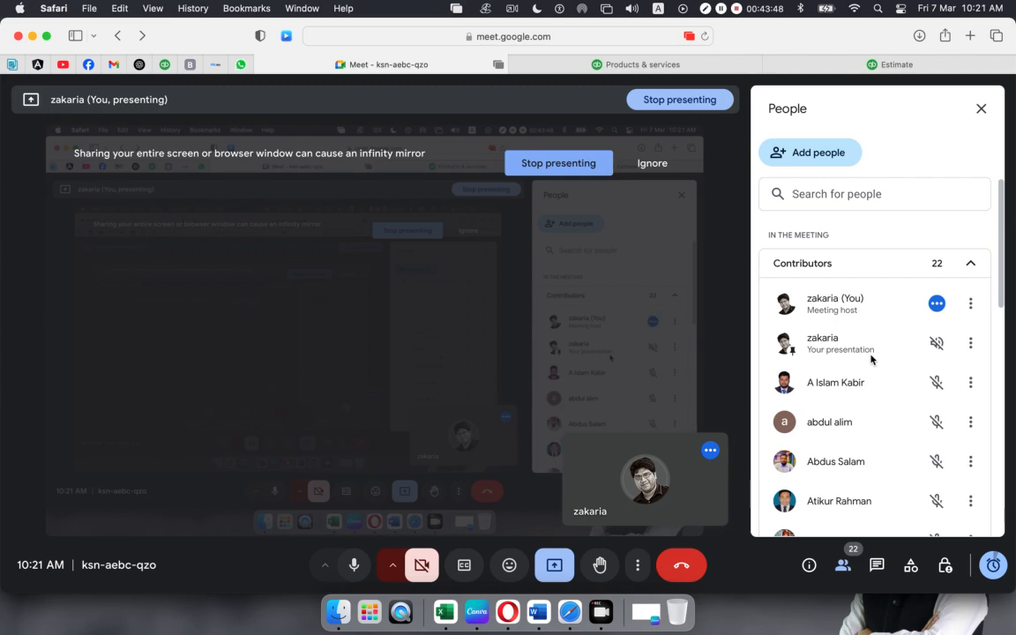
- Open the class group chat in Facebook Messenger
{"action": "left_click", "coordinate": [87, 66]}
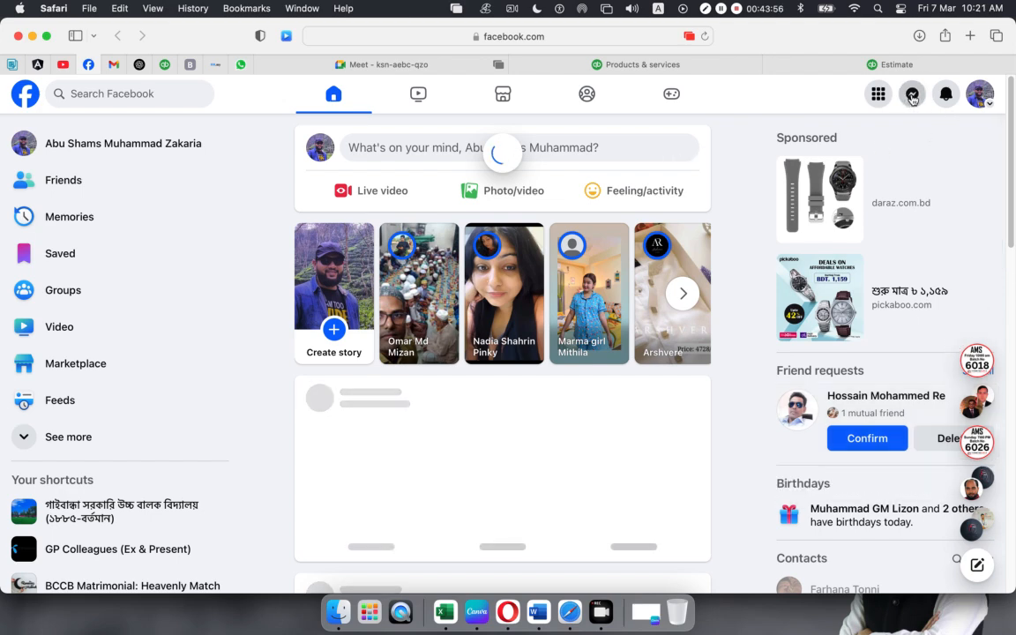
{"action": "left_click", "coordinate": [913, 95]}
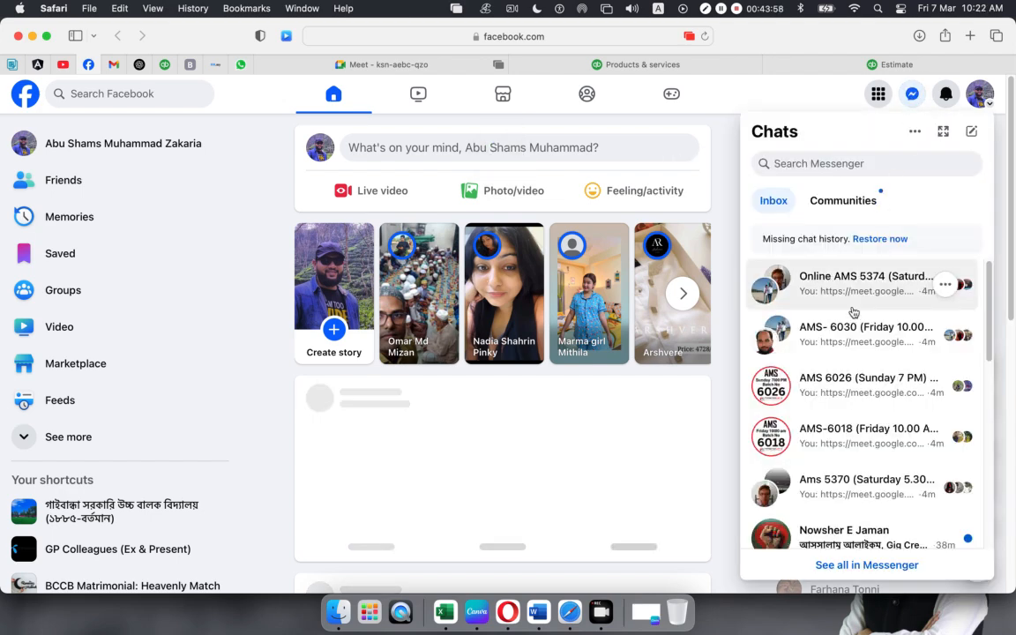
{"action": "left_click", "coordinate": [853, 291]}
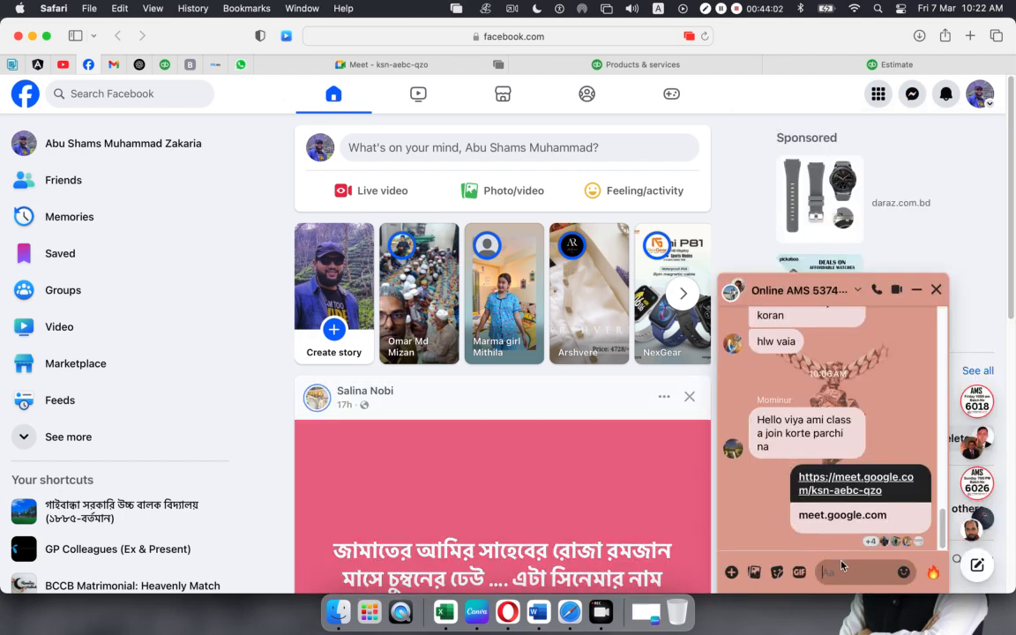
- Type, correct and send 'Make shunte pacchen ki?', then minimize the chat window
{"action": "type", "text": "Make "}
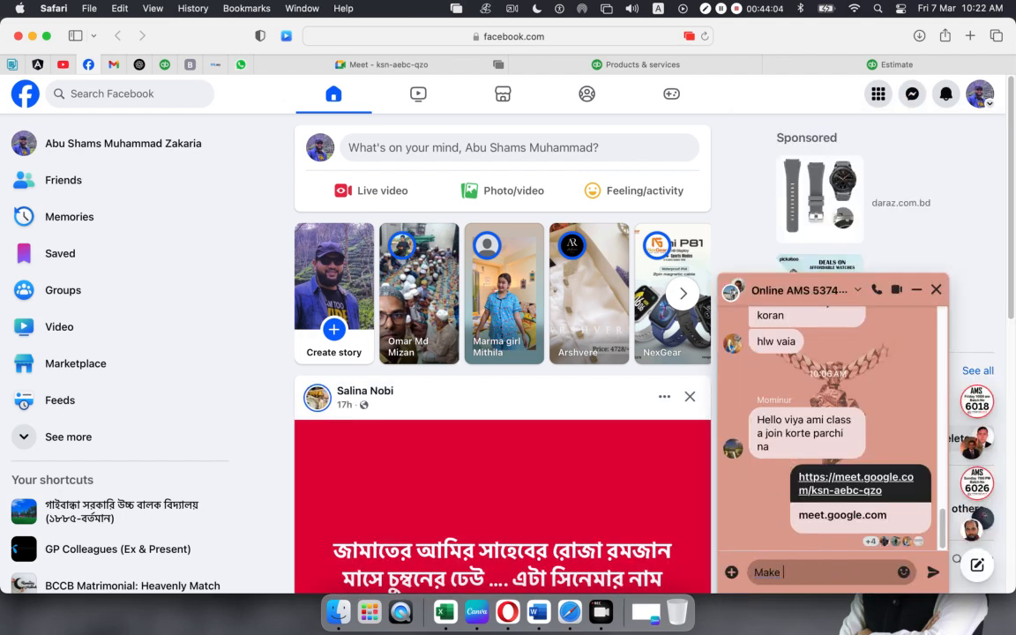
{"action": "type", "text": "shunte"}
{"action": "type", "text": "packmen"}
{"action": "key", "text": "BackSpace"}
{"action": "key", "text": "BackSpace"}
{"action": "type", "text": "chen"}
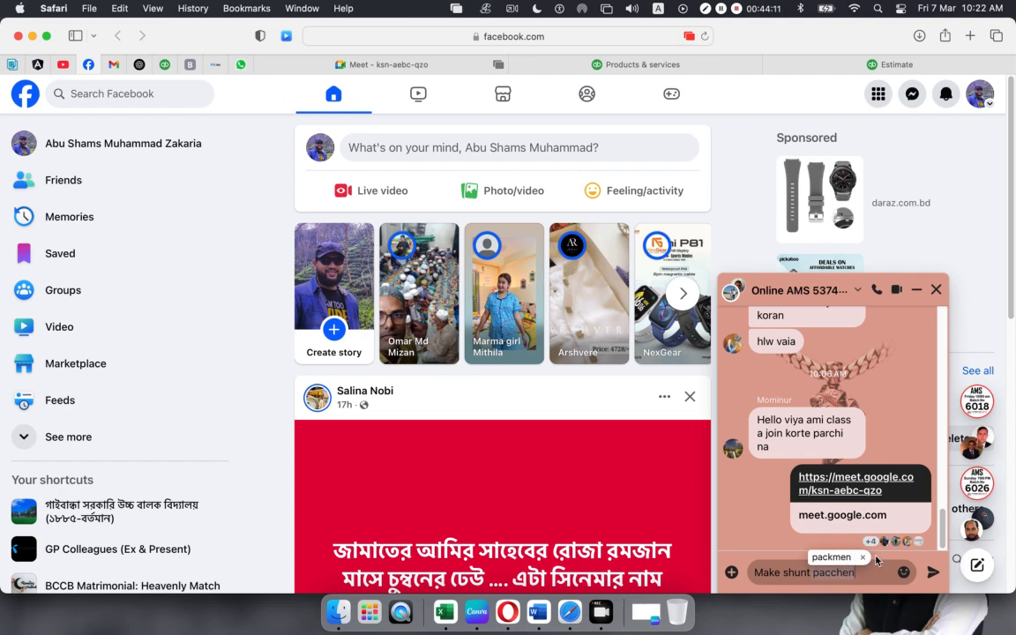
{"action": "left_click", "coordinate": [862, 558]}
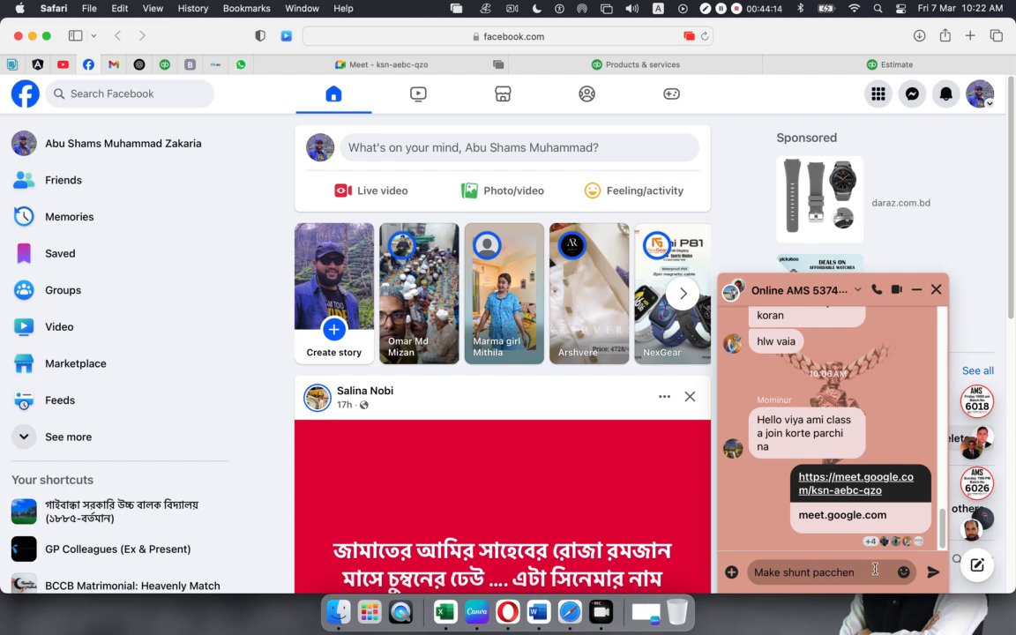
{"action": "left_click", "coordinate": [810, 572]}
{"action": "type", "text": "e"}
{"action": "left_click", "coordinate": [869, 573]}
{"action": "type", "text": "ki?"}
{"action": "key", "text": "Return"}
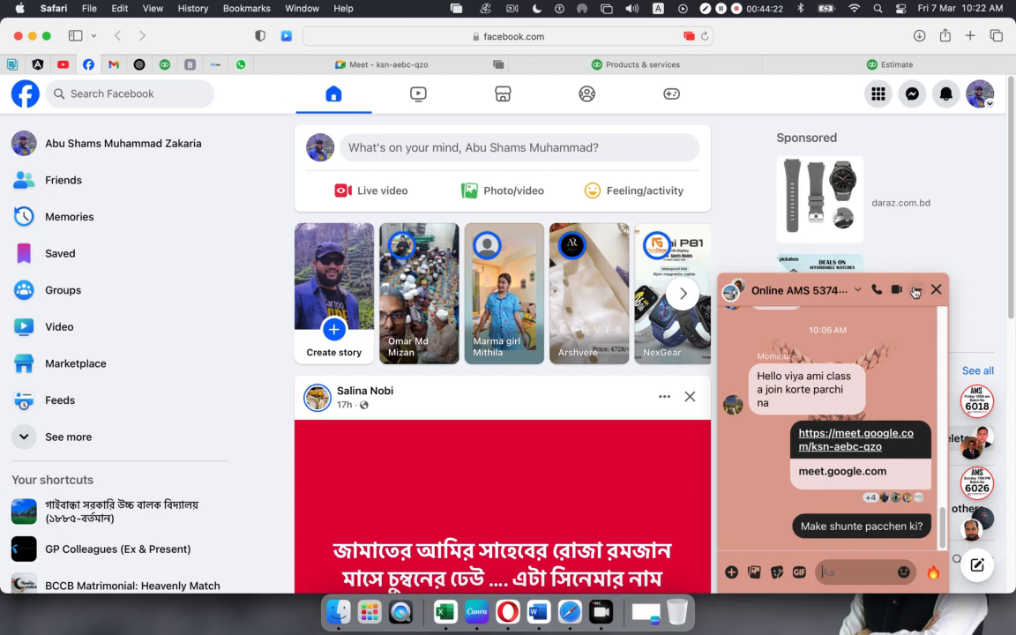
{"action": "left_click", "coordinate": [915, 294]}
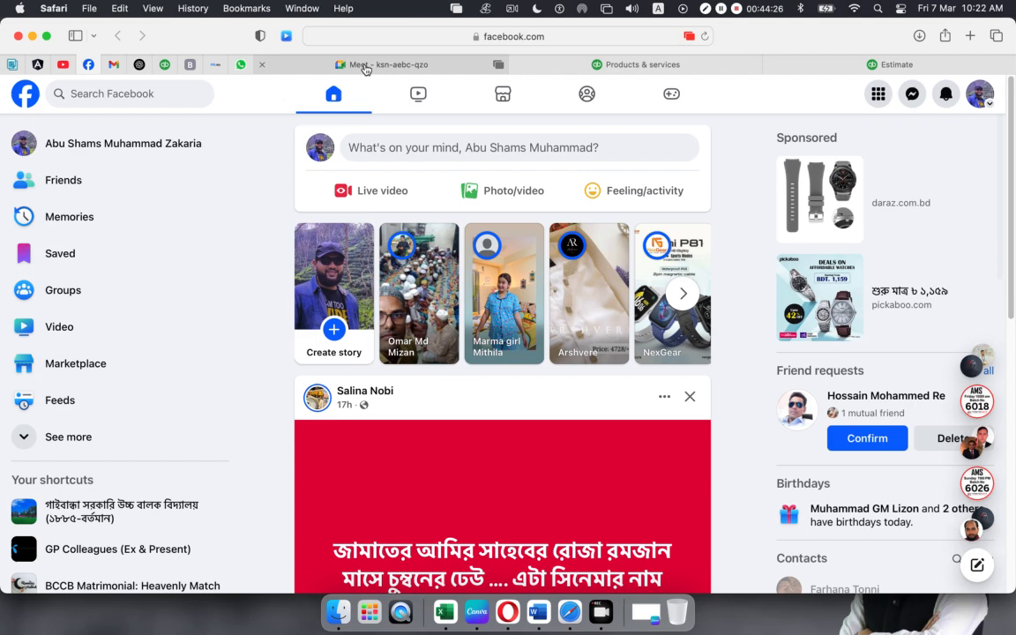
{"action": "left_click", "coordinate": [366, 64]}
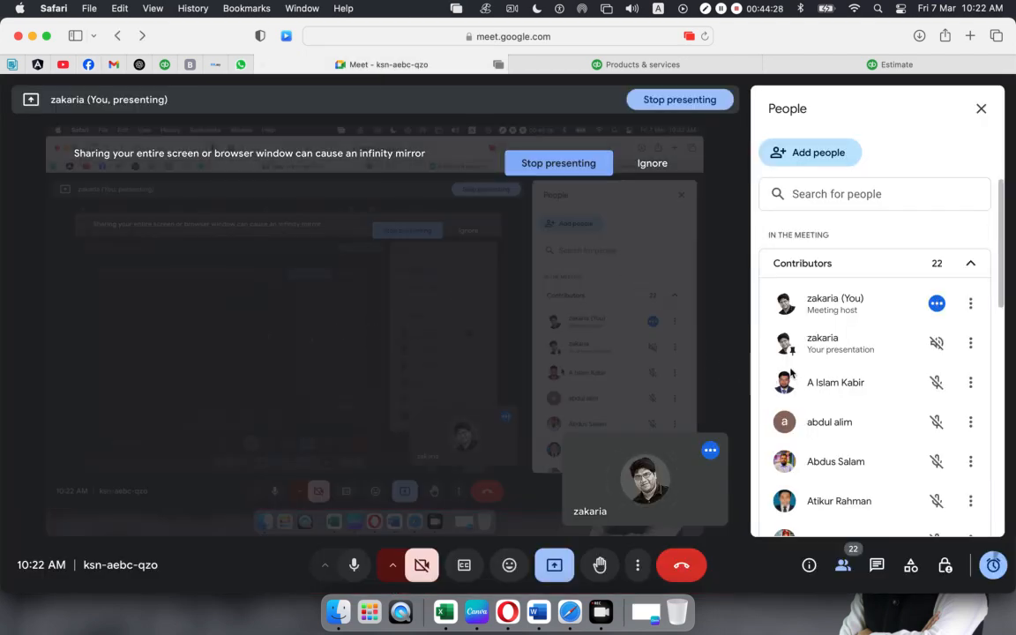
- Check the Meet audio device options and the computer's Bluetooth devices
{"action": "scroll", "coordinate": [792, 363], "scroll_direction": "down", "scroll_amount": 10}
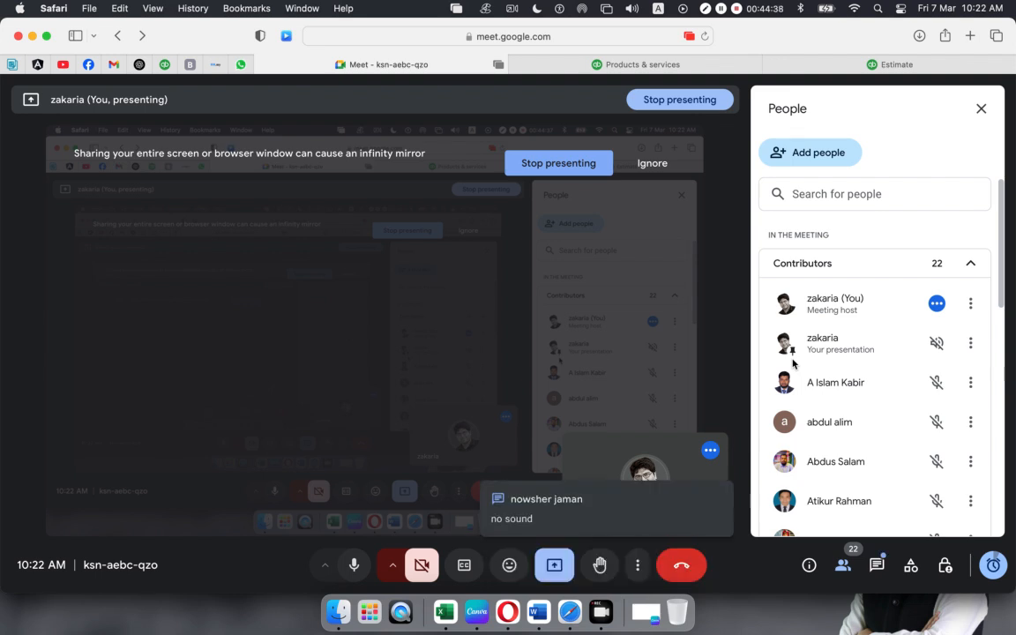
{"action": "left_click", "coordinate": [326, 566]}
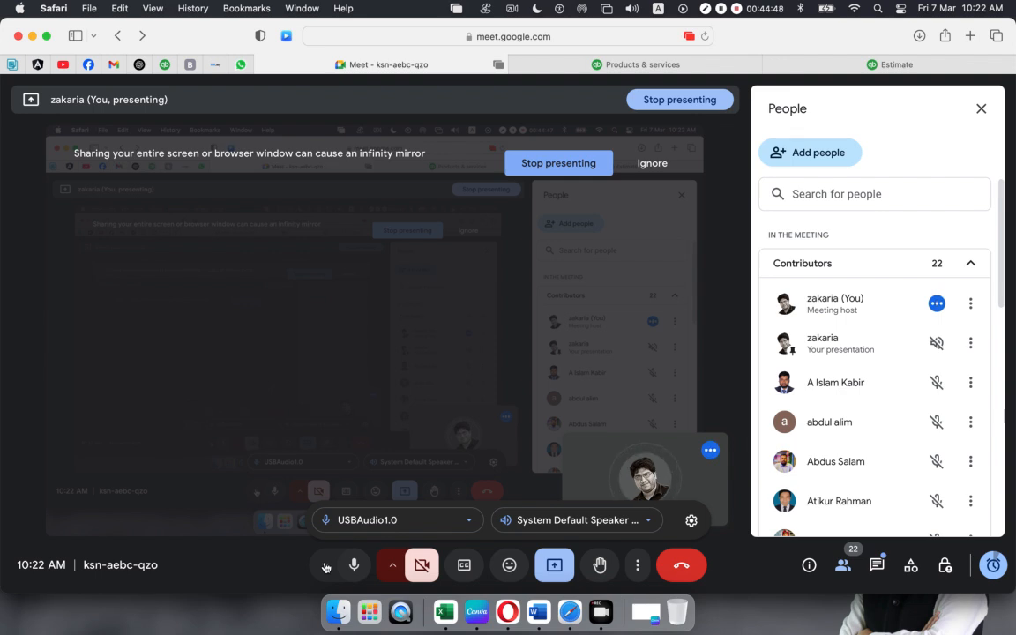
{"action": "left_click", "coordinate": [801, 7]}
{"action": "left_click", "coordinate": [801, 9]}
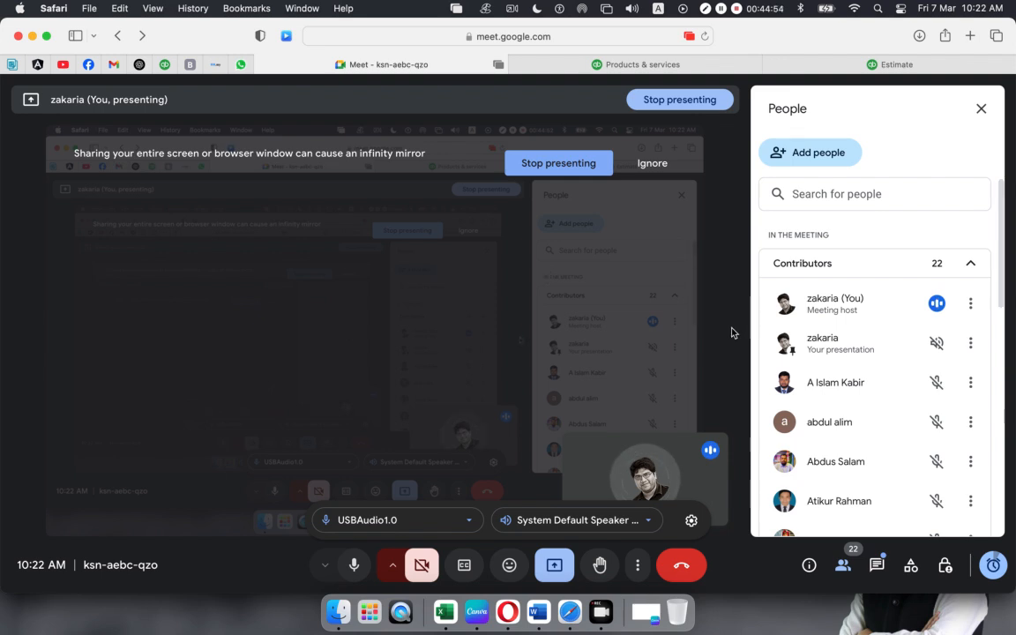
{"action": "left_click", "coordinate": [325, 568]}
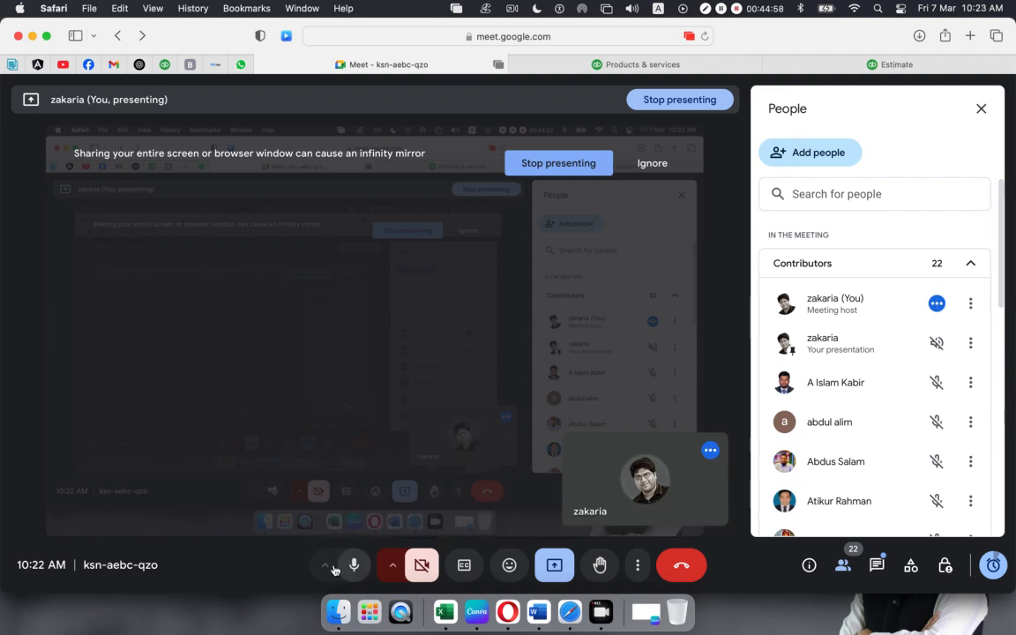
{"action": "left_click", "coordinate": [325, 569]}
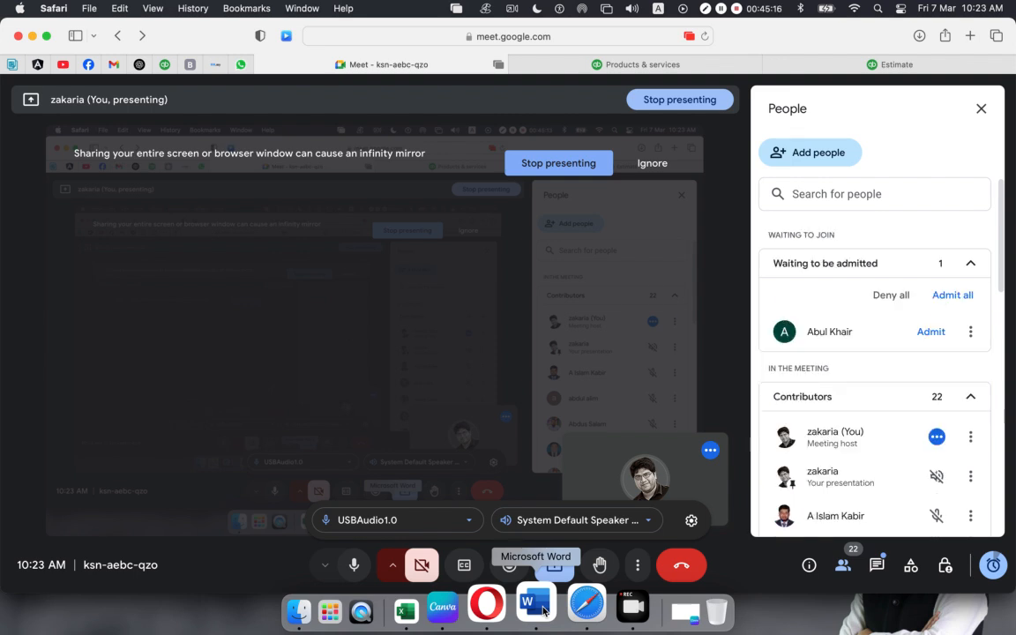
- Admit the waiting participants into the class, then return to Facebook
{"action": "left_click", "coordinate": [932, 333]}
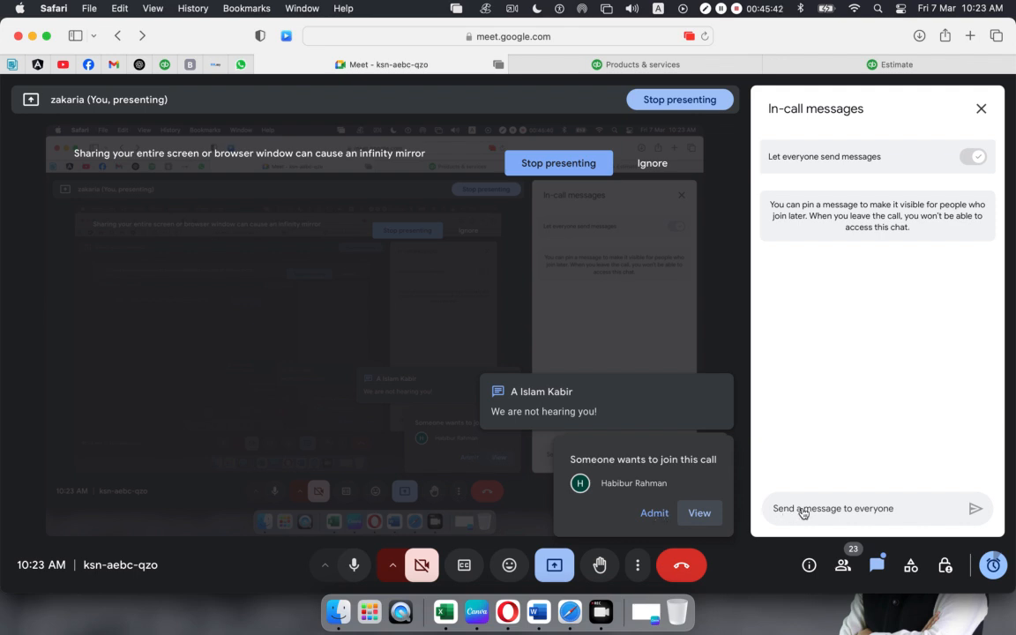
{"action": "left_click", "coordinate": [844, 564]}
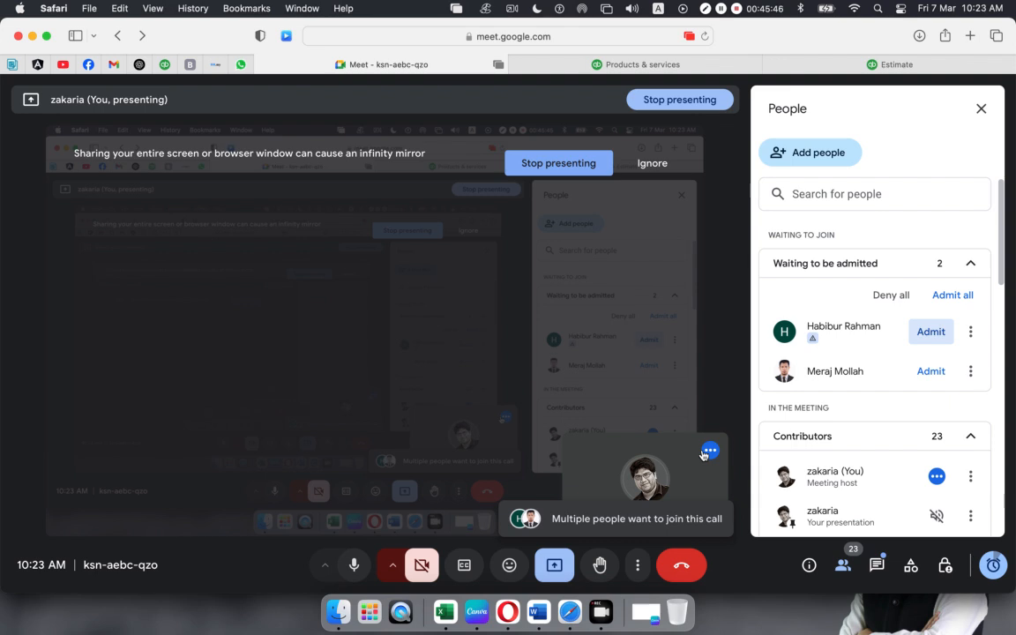
{"action": "left_click", "coordinate": [931, 332]}
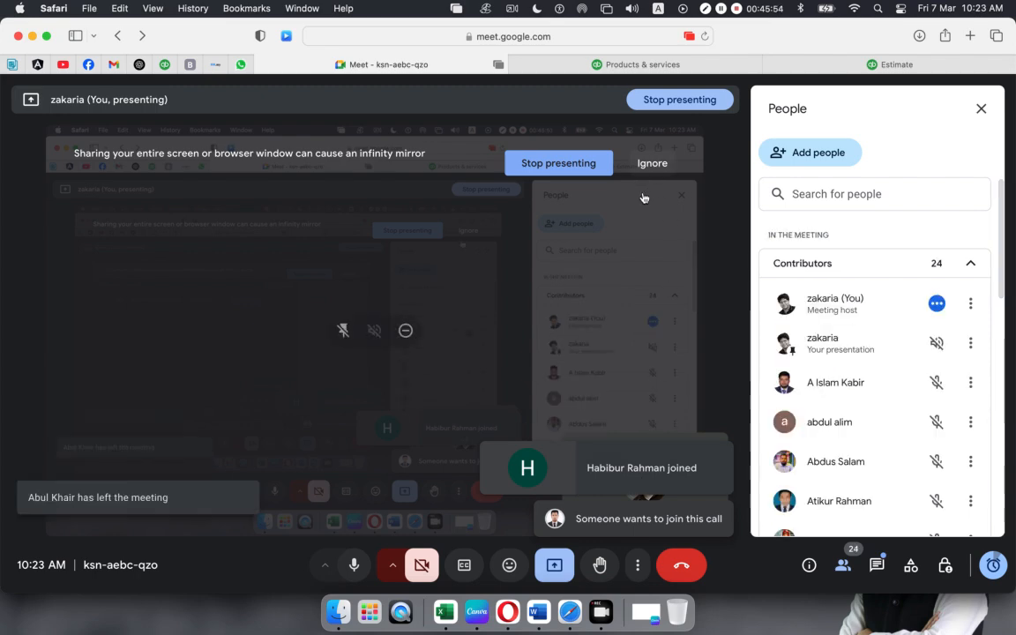
{"action": "left_click", "coordinate": [89, 66]}
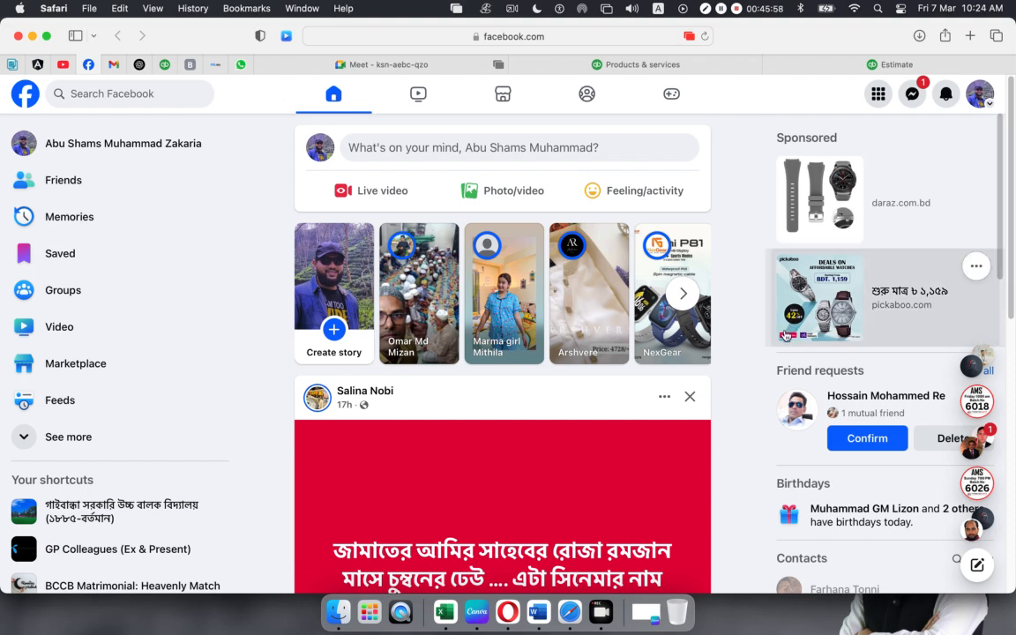
- View the QuickBooks Products & services stock list, then return to the Meet class
{"action": "left_click", "coordinate": [654, 63]}
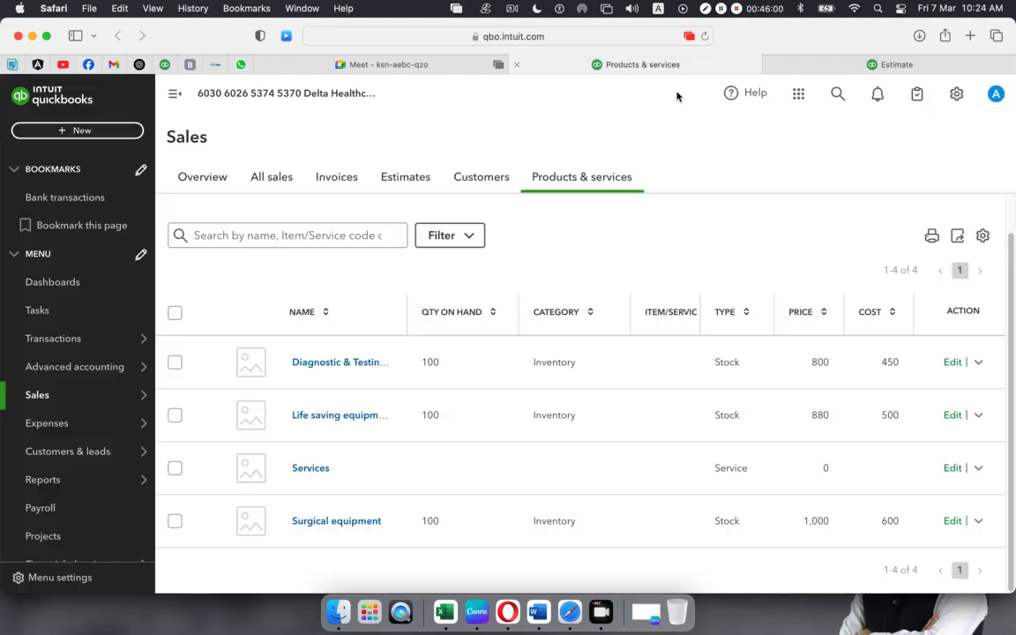
{"action": "left_click", "coordinate": [456, 64]}
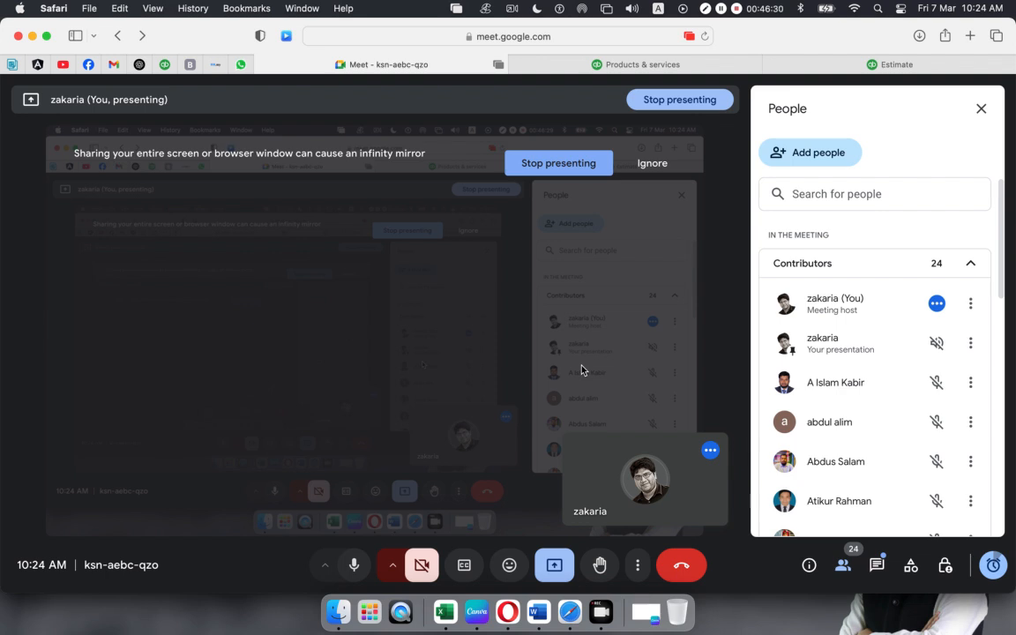
- Switch to Microsoft Word's new-document template gallery with Cmd+Tab
{"action": "key", "text": "super+Tab"}
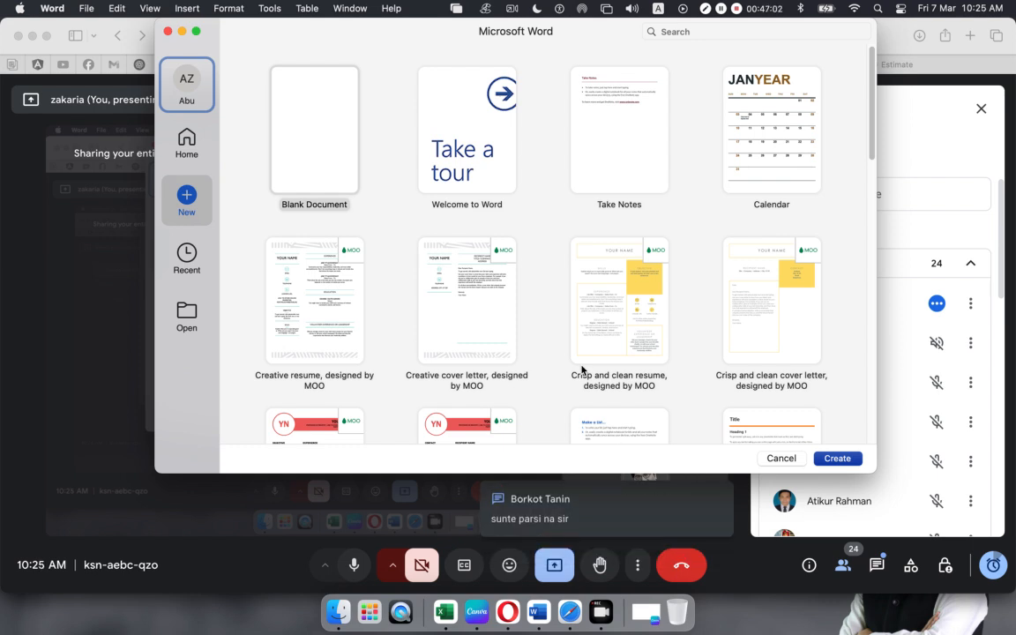
- Cancel the Word template gallery without creating a document
{"action": "left_click", "coordinate": [771, 460]}
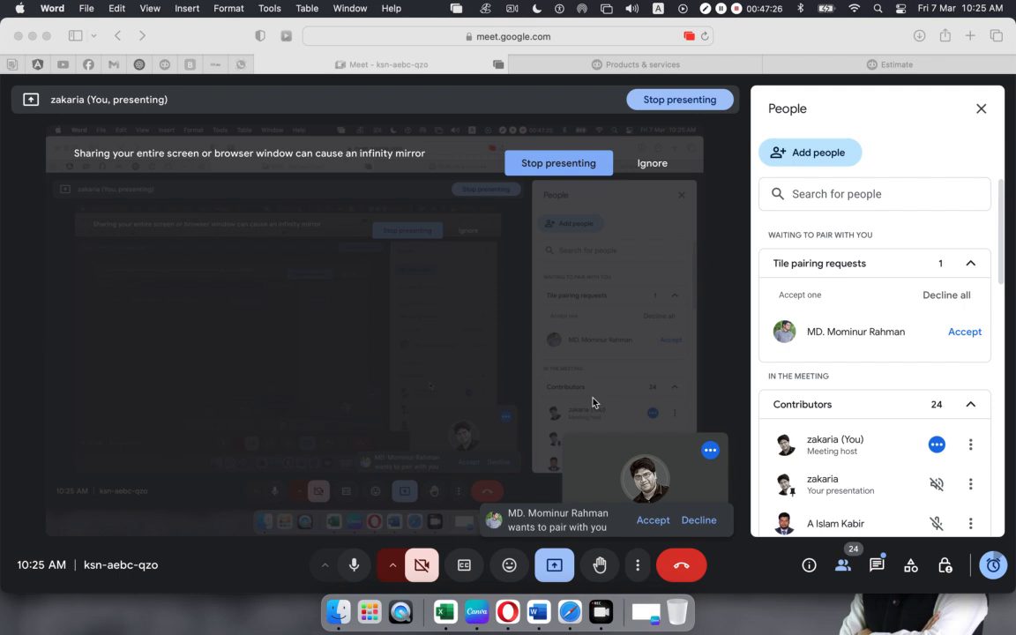
- Accept the tile-pairing request and keep USBAudio1.0 as the microphone
{"action": "left_click", "coordinate": [961, 333]}
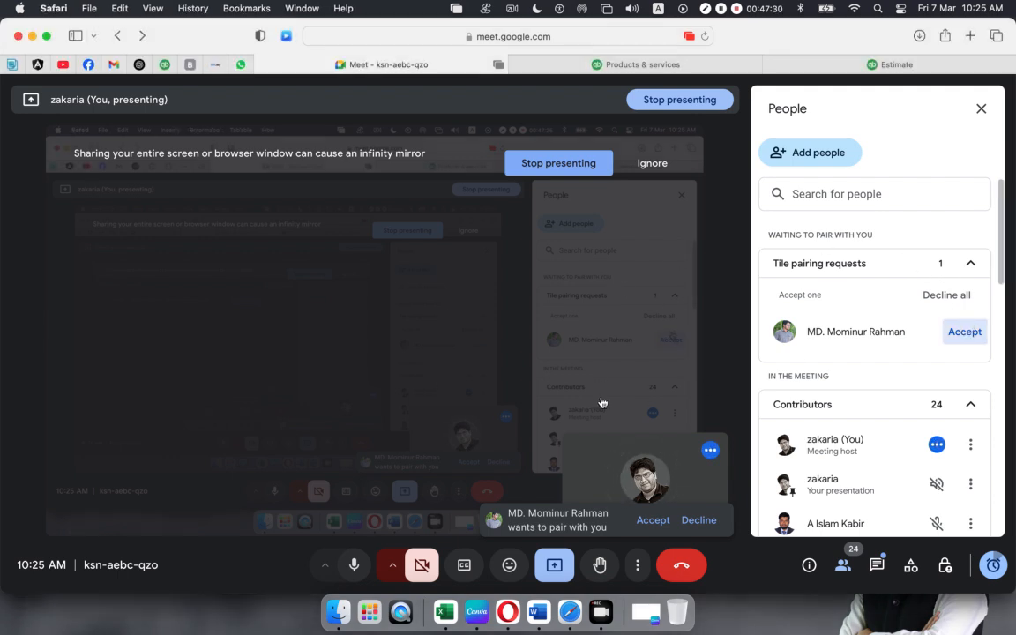
{"action": "left_click", "coordinate": [328, 566]}
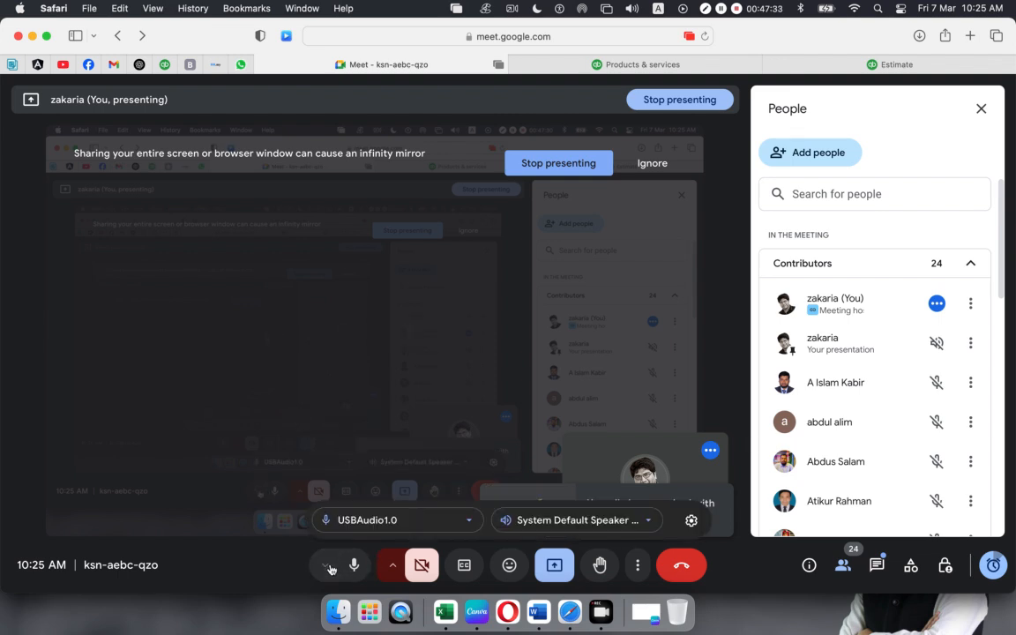
{"action": "left_click", "coordinate": [413, 523]}
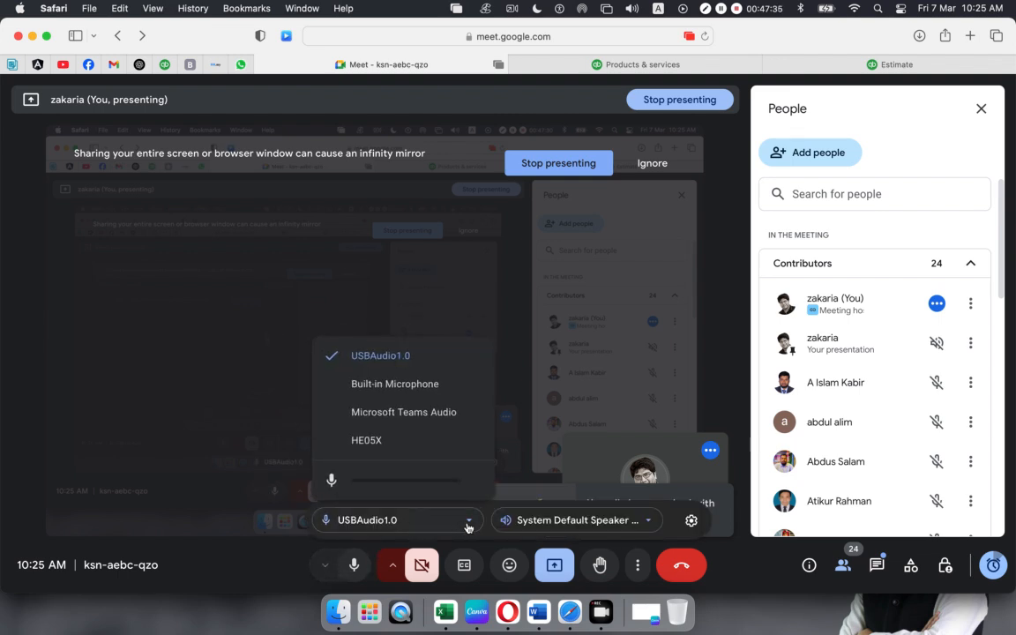
{"action": "left_click", "coordinate": [409, 359]}
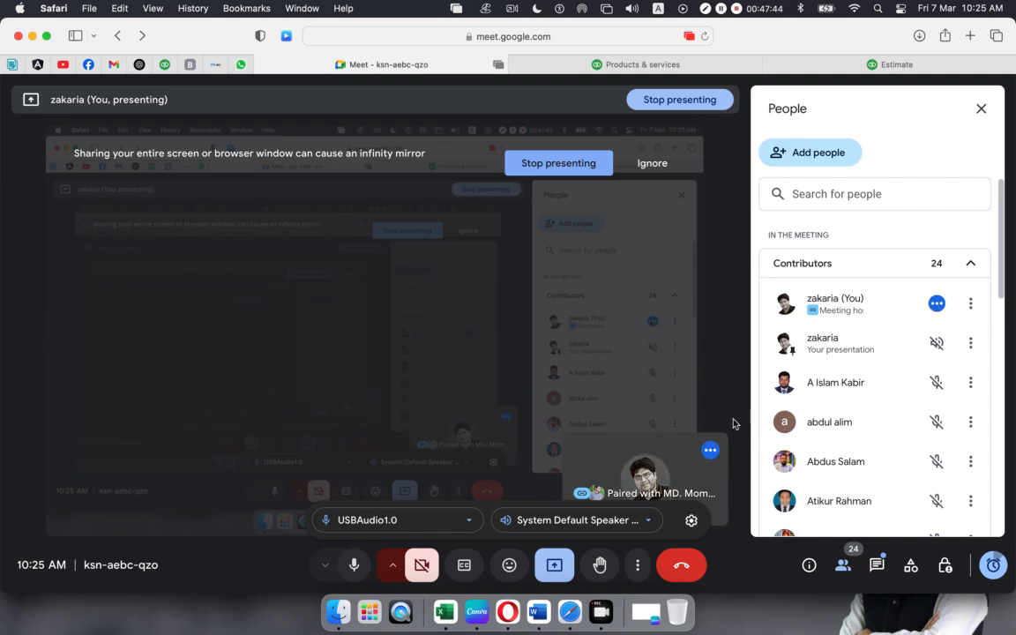
- Open the options for your own participant entry, then dismiss them
{"action": "mouse_move", "coordinate": [703, 445]}
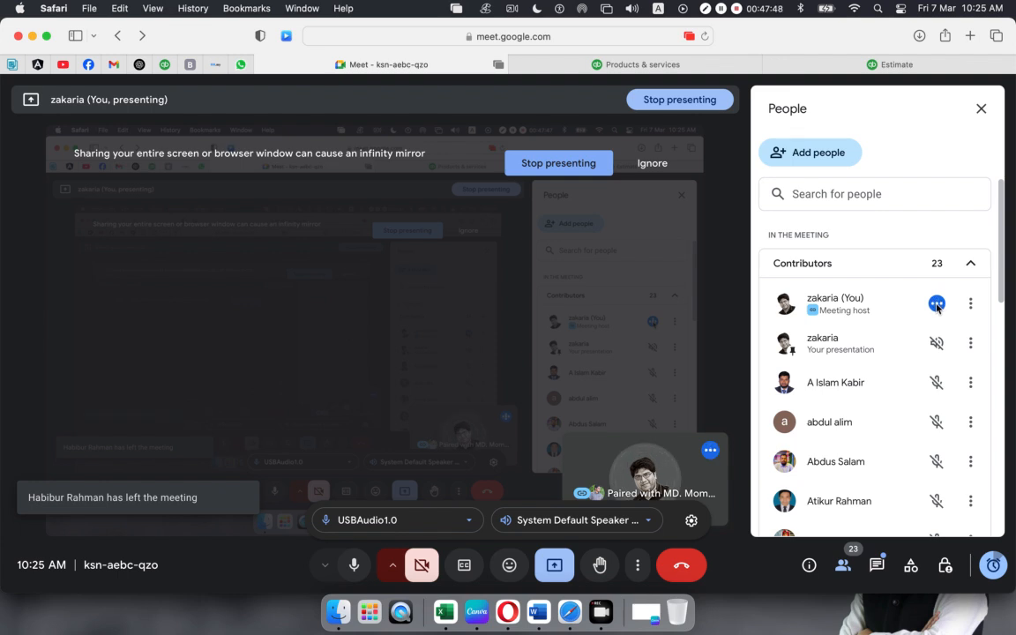
{"action": "mouse_move", "coordinate": [579, 471]}
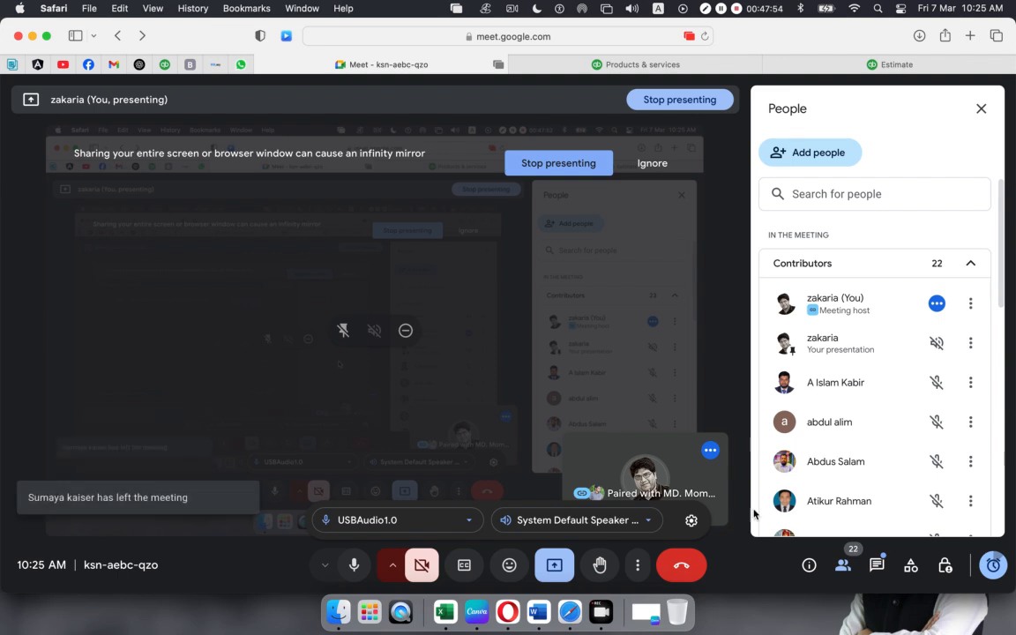
{"action": "double_click", "coordinate": [974, 307]}
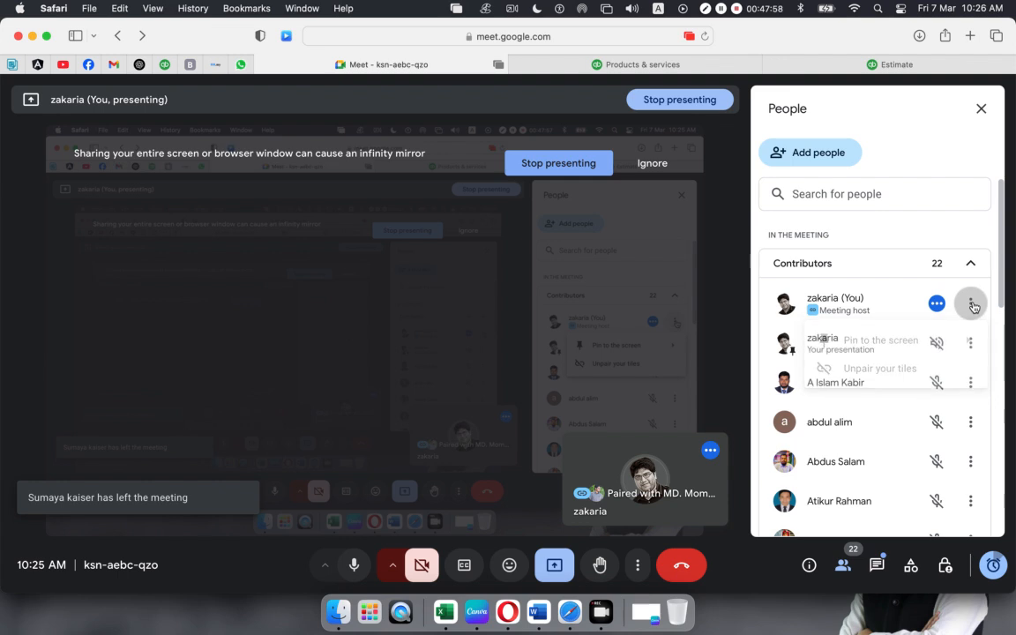
{"action": "left_click", "coordinate": [972, 305]}
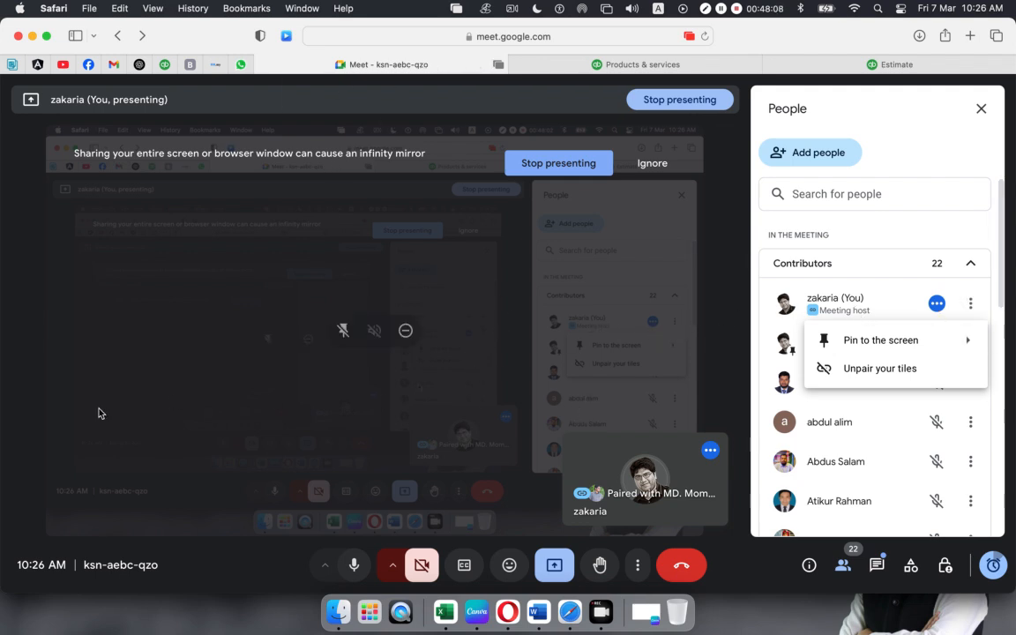
{"action": "left_click", "coordinate": [201, 576]}
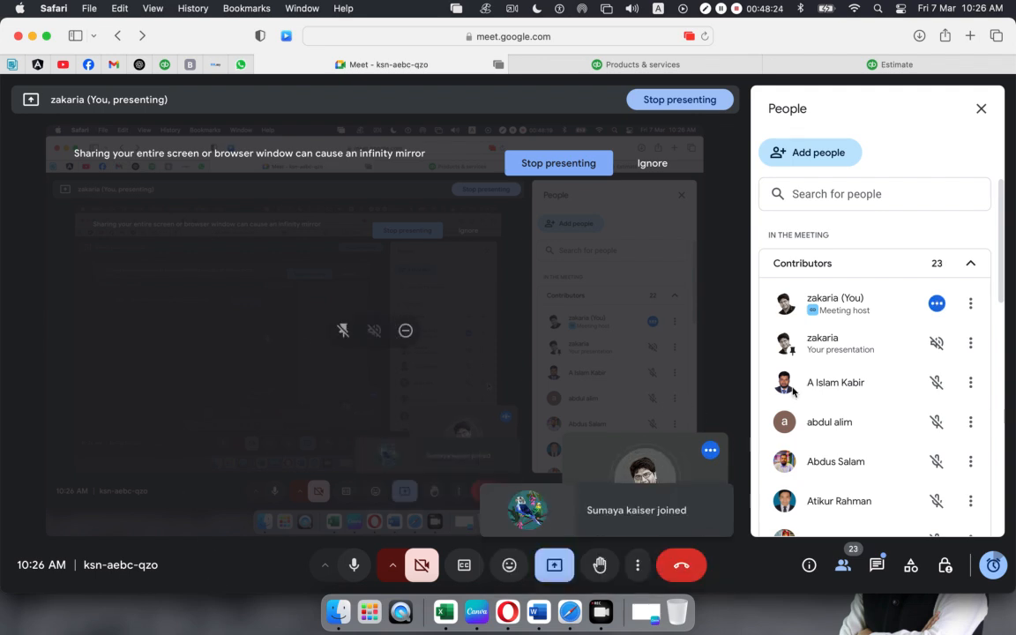
{"action": "scroll", "coordinate": [835, 381], "scroll_direction": "down", "scroll_amount": 10}
{"action": "scroll", "coordinate": [834, 381], "scroll_direction": "up", "scroll_amount": 10}
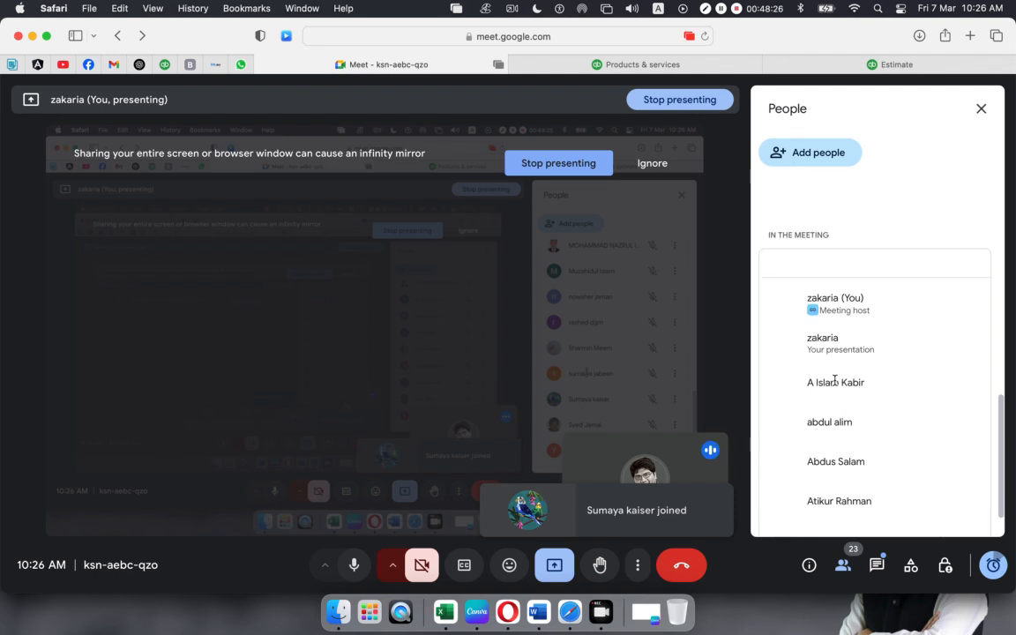
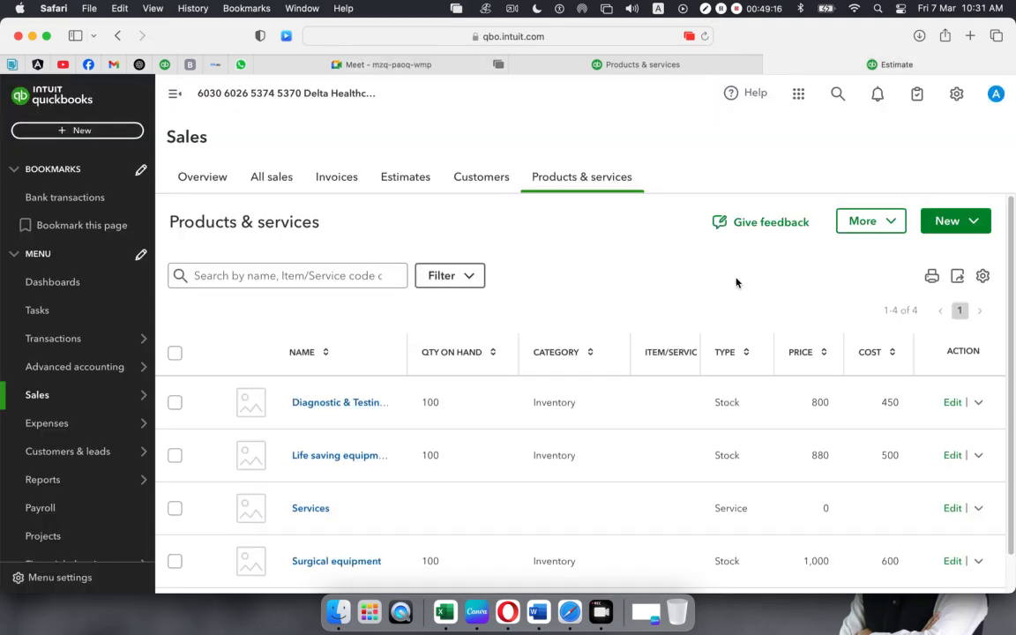
- Scroll down and back up through the Products & services list
{"action": "scroll", "coordinate": [627, 360], "scroll_direction": "down", "scroll_amount": 1}
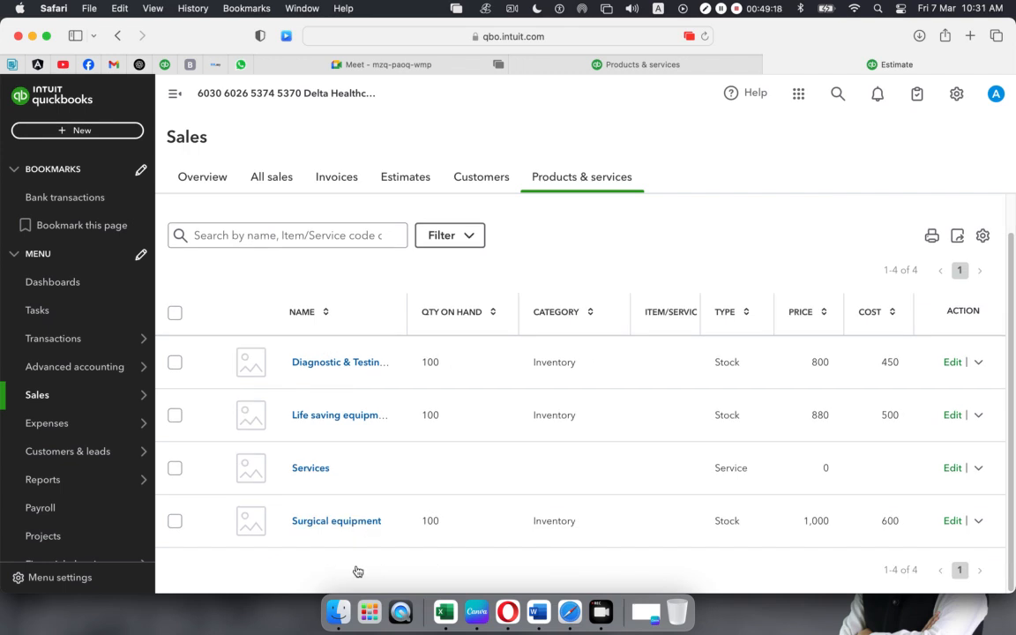
{"action": "scroll", "coordinate": [526, 447], "scroll_direction": "up", "scroll_amount": 1}
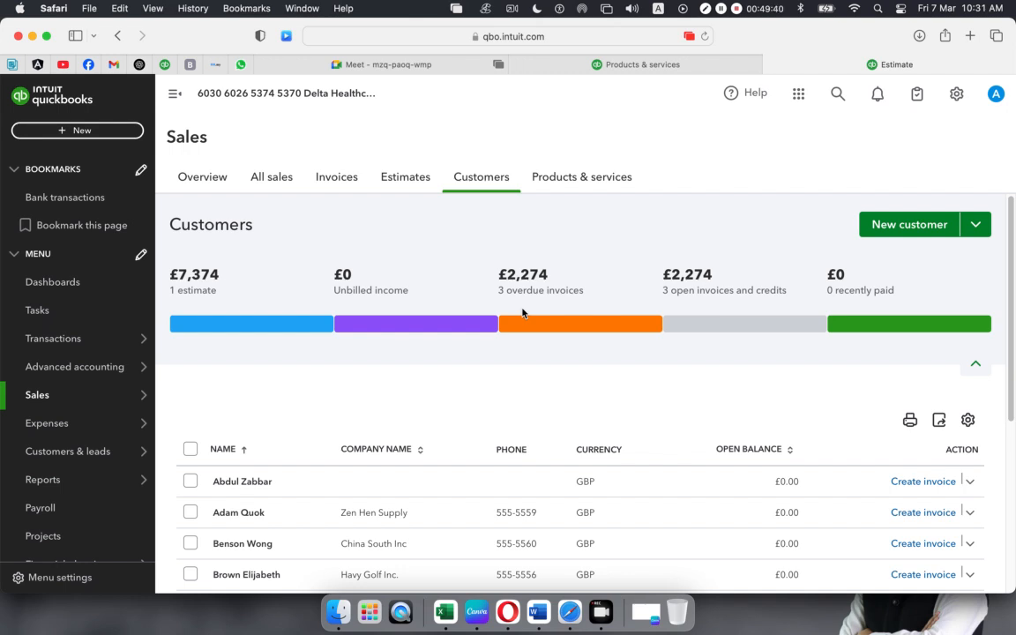
- Review the Estimates, Invoices and Customers lists, ending on the £400, £600 and £1,274 overdue invoices
{"action": "left_click", "coordinate": [402, 172]}
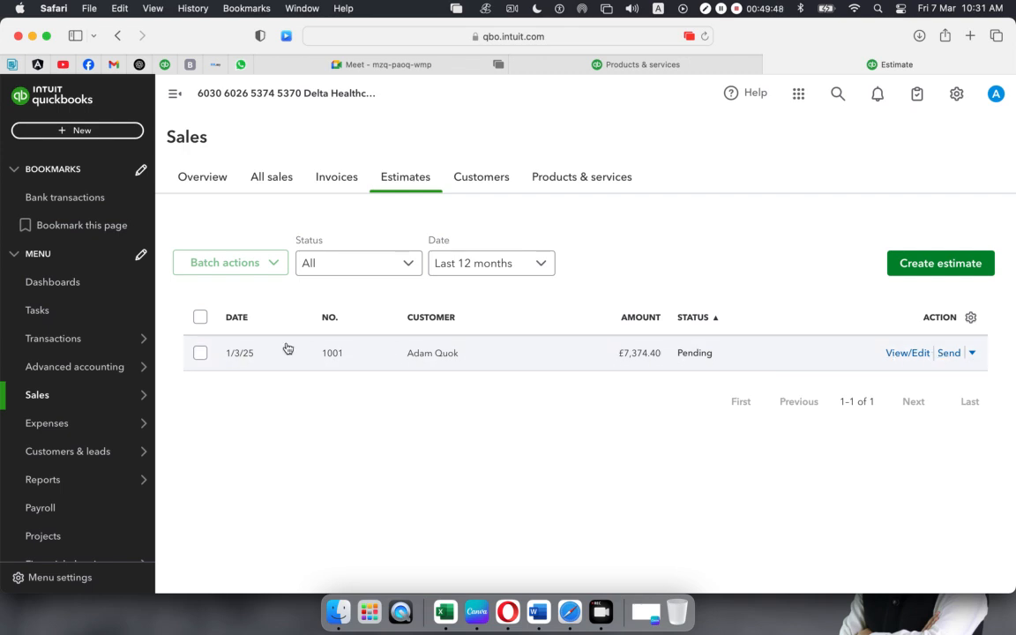
{"action": "left_click", "coordinate": [339, 180]}
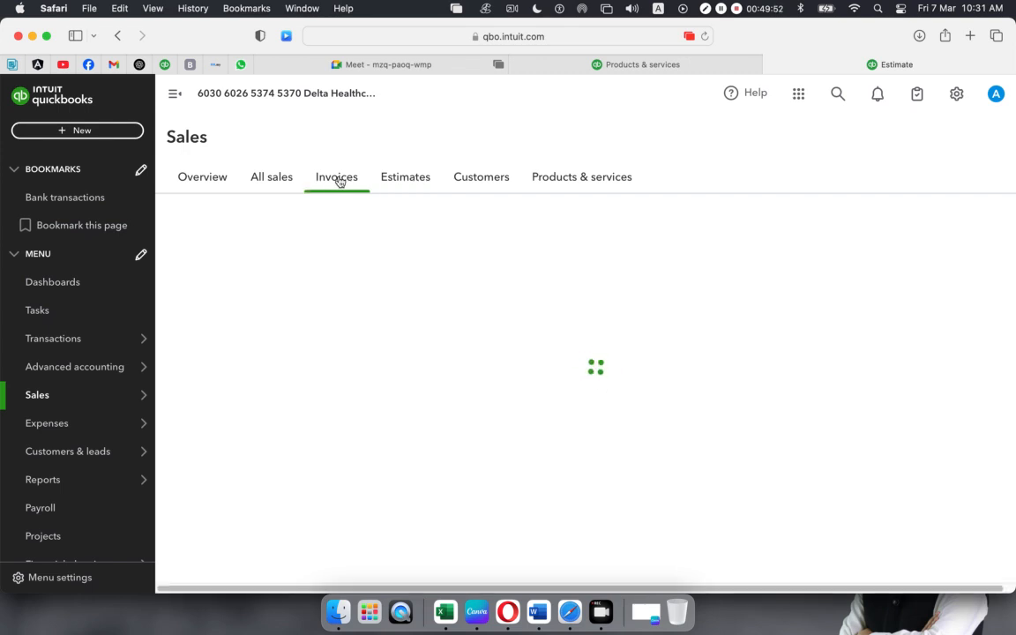
{"action": "scroll", "coordinate": [410, 401], "scroll_direction": "down", "scroll_amount": 2}
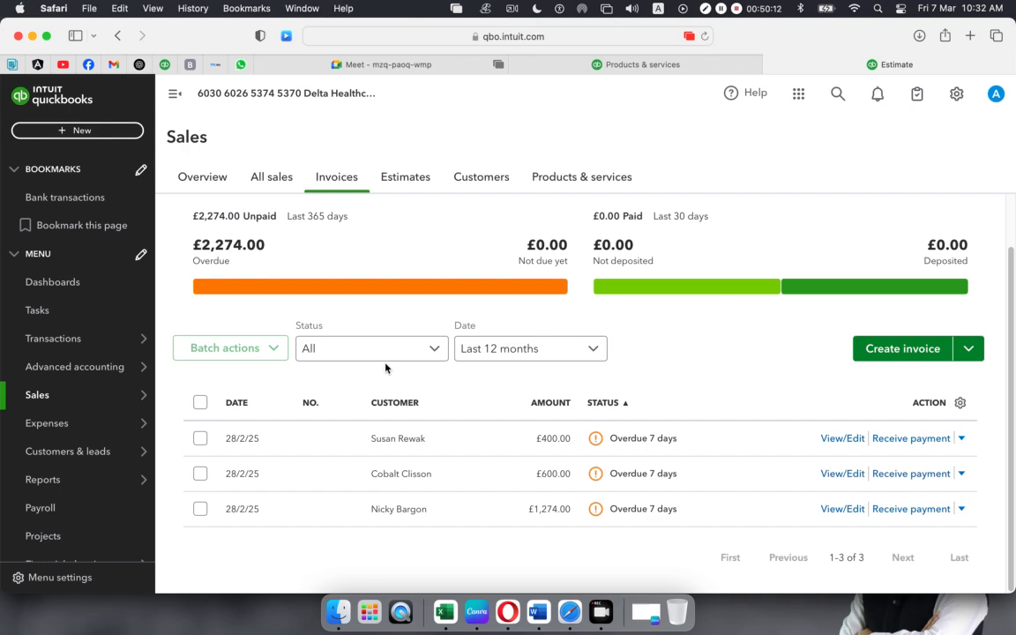
{"action": "left_click", "coordinate": [469, 179]}
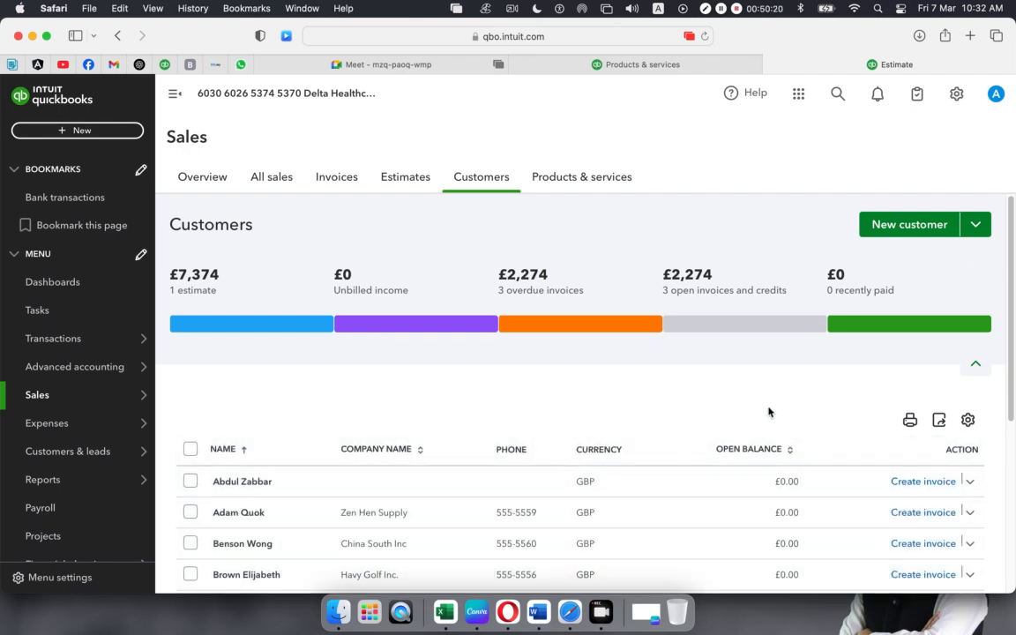
{"action": "scroll", "coordinate": [768, 409], "scroll_direction": "down", "scroll_amount": 2}
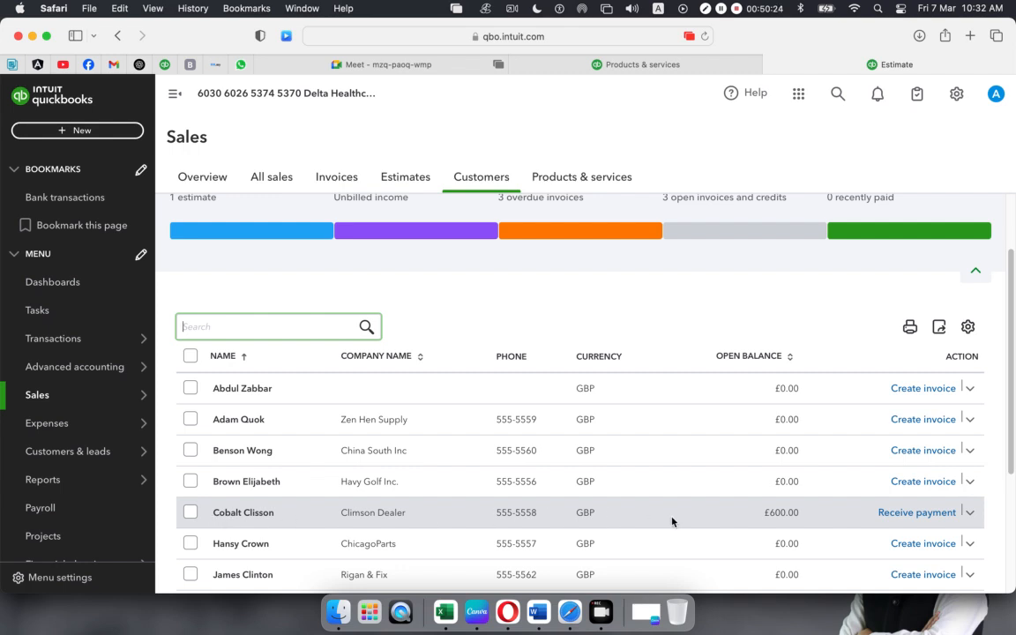
{"action": "scroll", "coordinate": [776, 518], "scroll_direction": "down", "scroll_amount": 2}
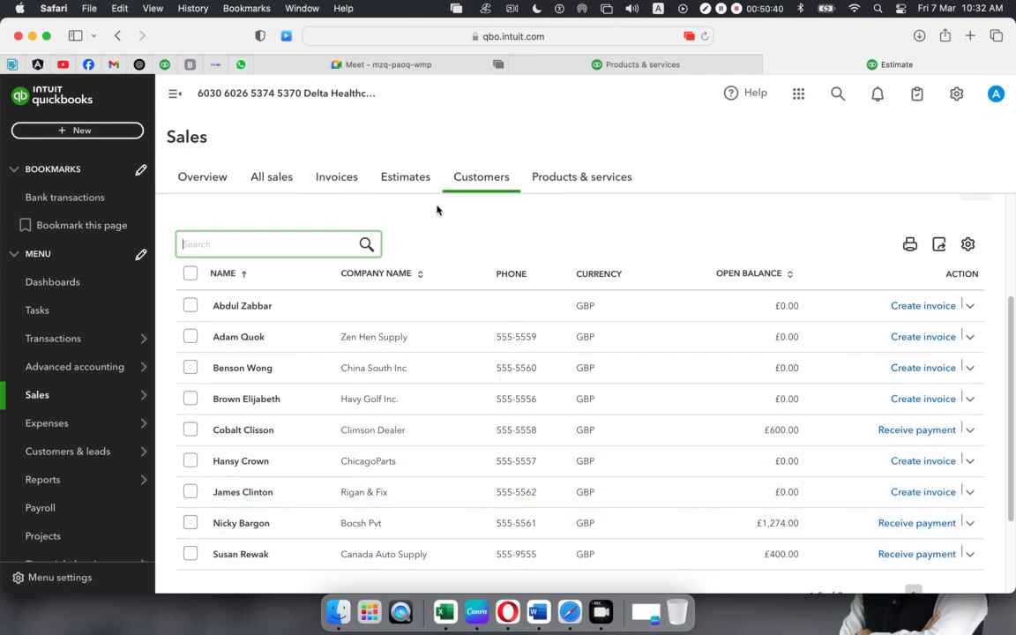
{"action": "left_click", "coordinate": [328, 180]}
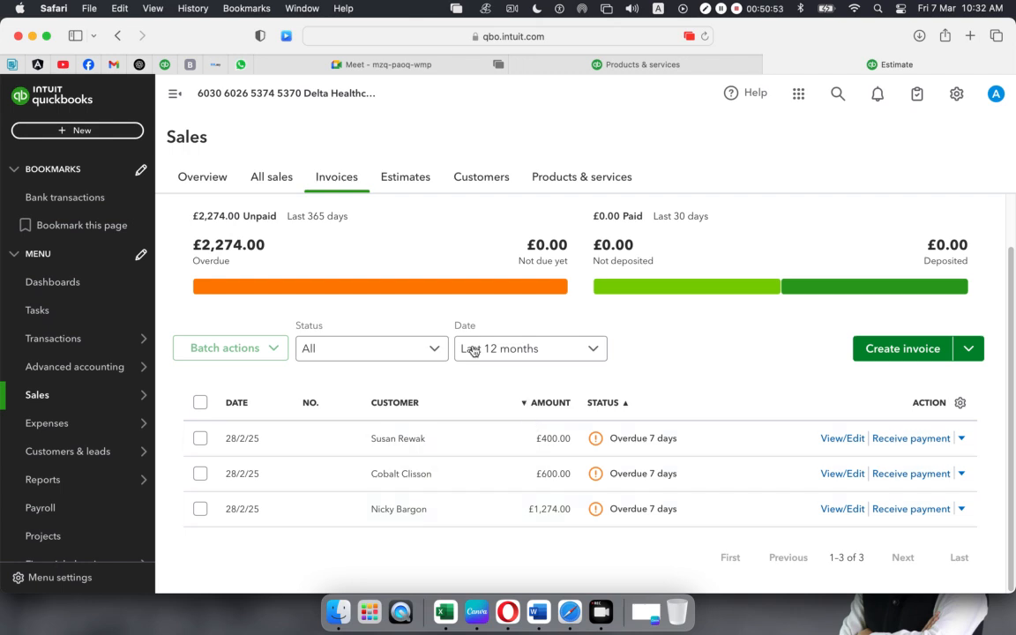
- Show All sales with estimate 1001 and the overdue invoices, dismissing the tour and +New menu
{"action": "left_click", "coordinate": [261, 180]}
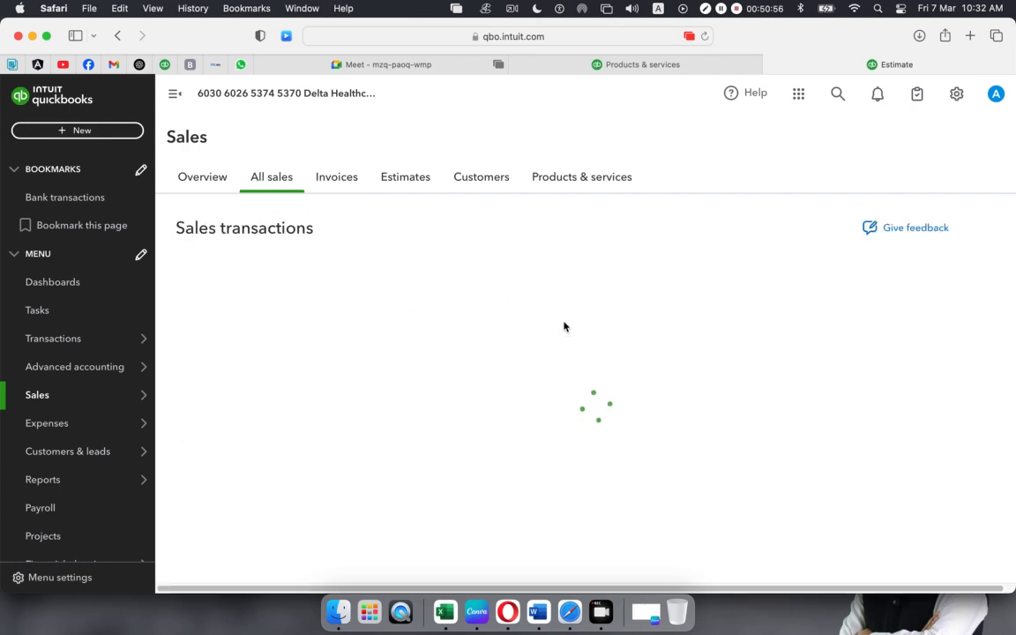
{"action": "scroll", "coordinate": [536, 338], "scroll_direction": "down", "scroll_amount": 4}
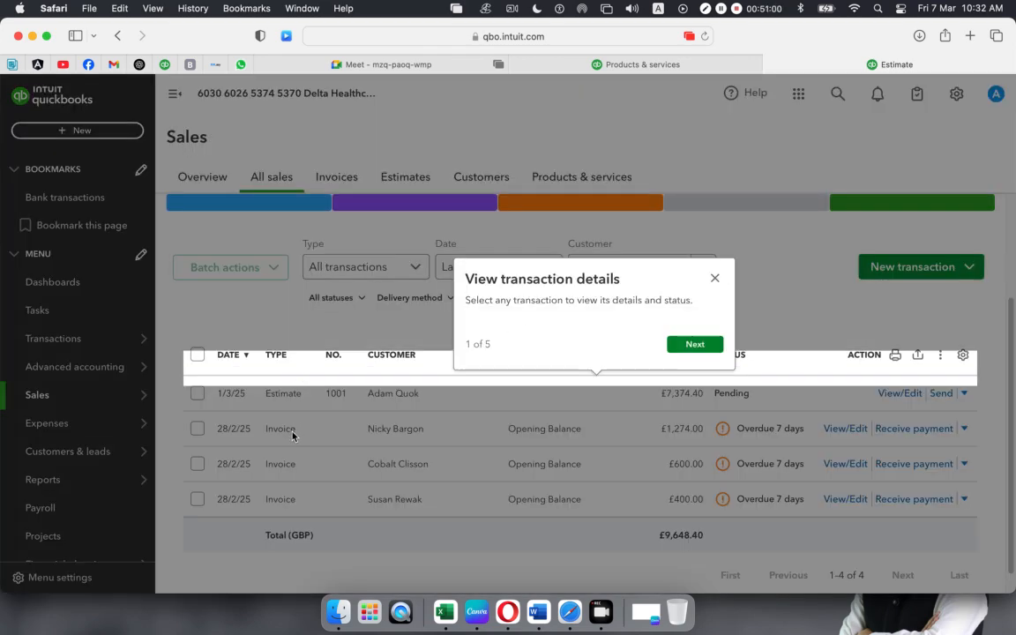
{"action": "left_click", "coordinate": [715, 278]}
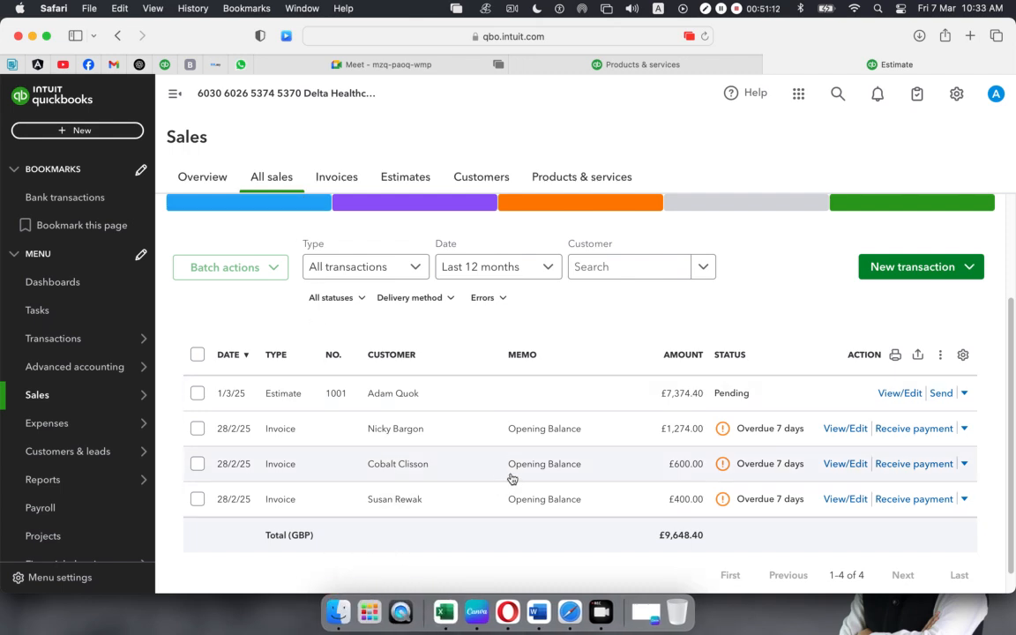
{"action": "left_click", "coordinate": [62, 131]}
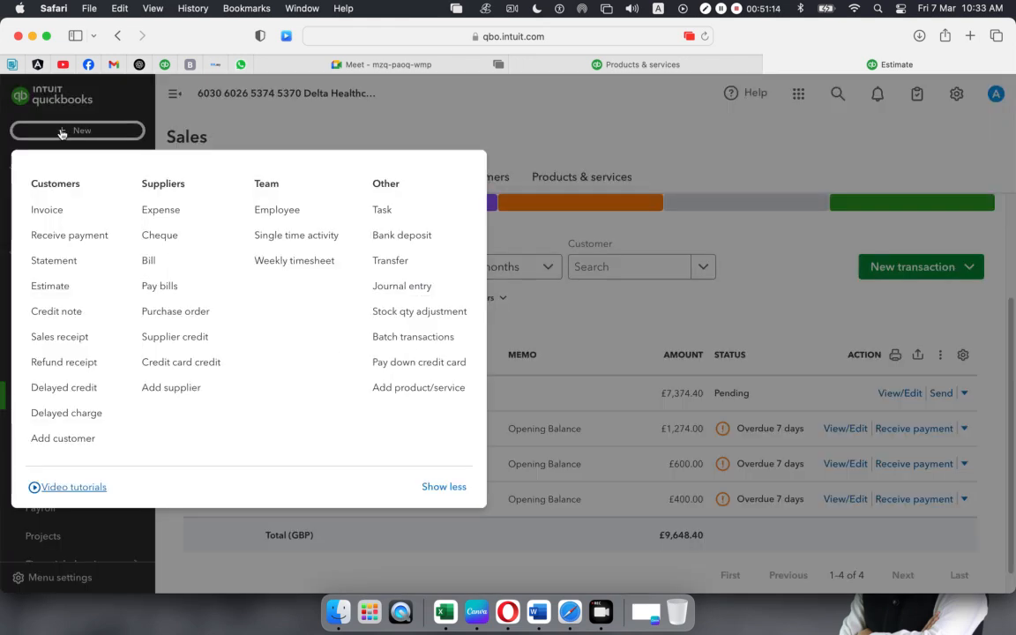
{"action": "left_click", "coordinate": [533, 545]}
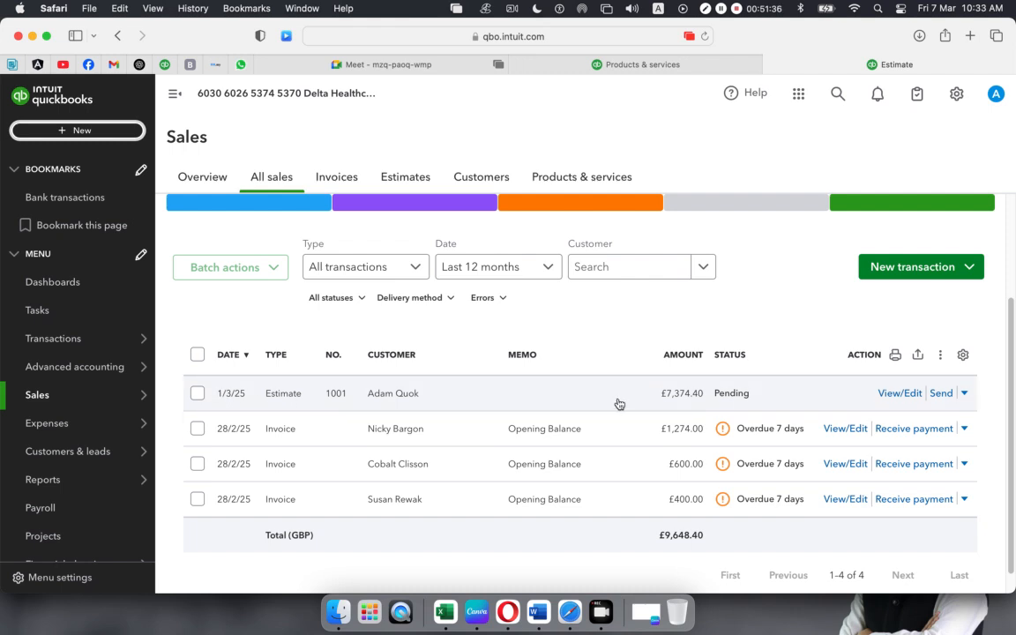
- Email estimate 1001 to a replacement recipient address, then go to Gmail
{"action": "left_click", "coordinate": [941, 394]}
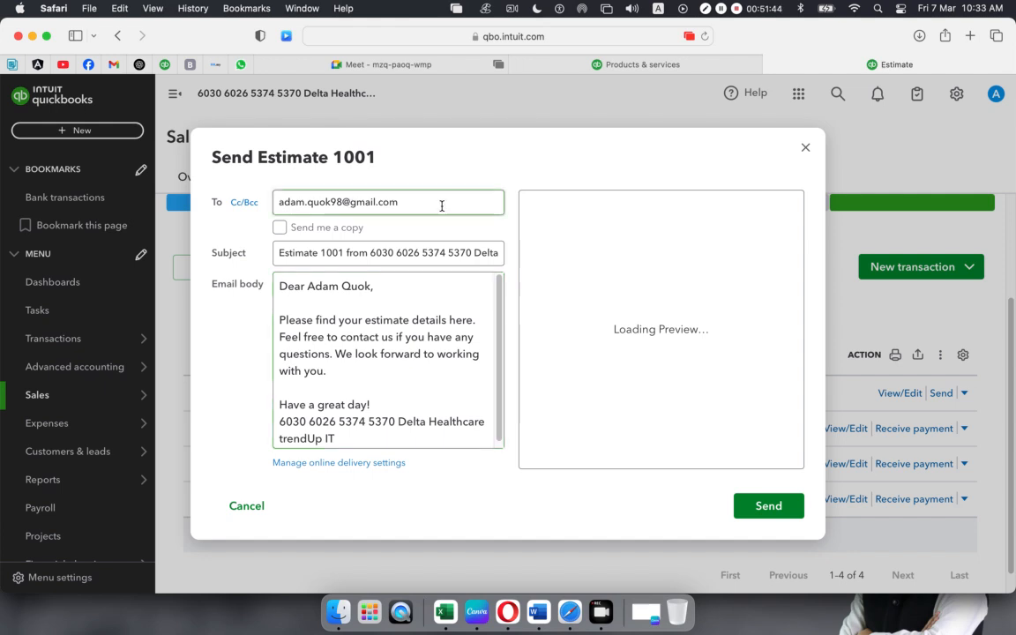
{"action": "key", "text": "super+a"}
{"action": "key", "text": "BackSpace"}
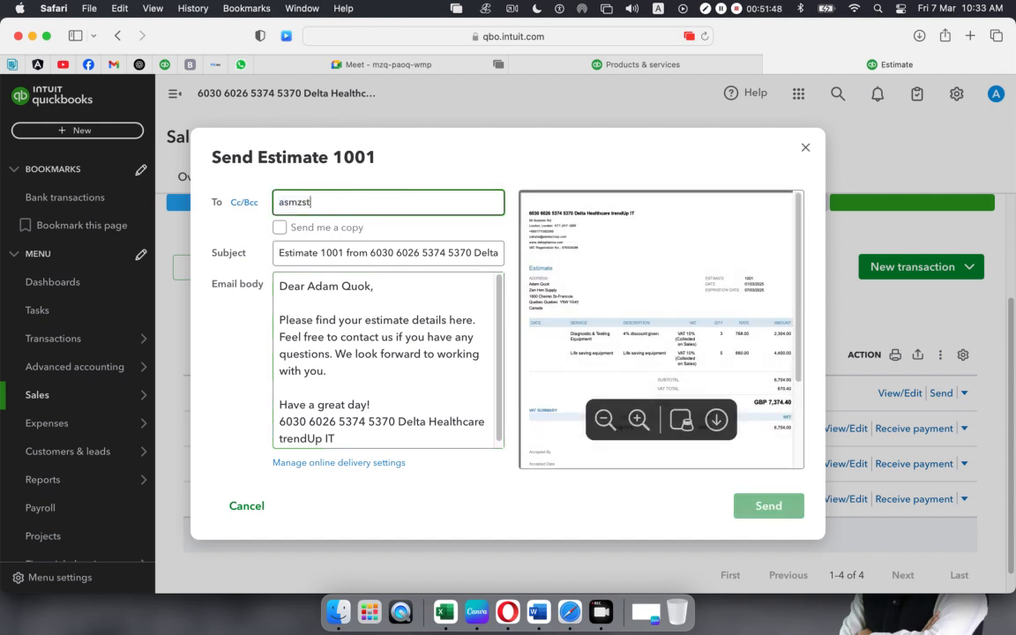
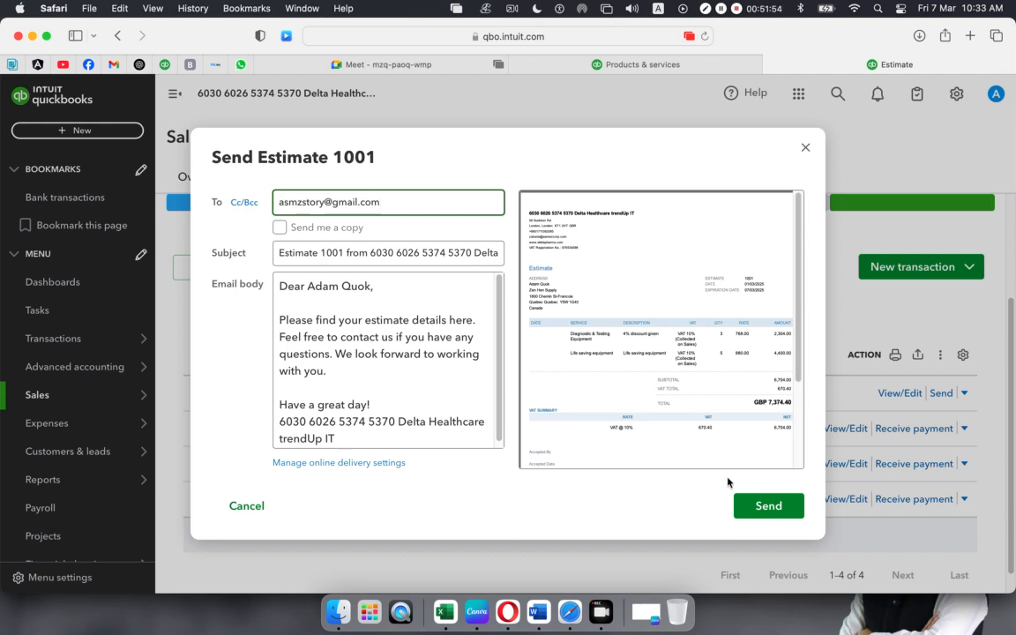
{"action": "left_click", "coordinate": [759, 507]}
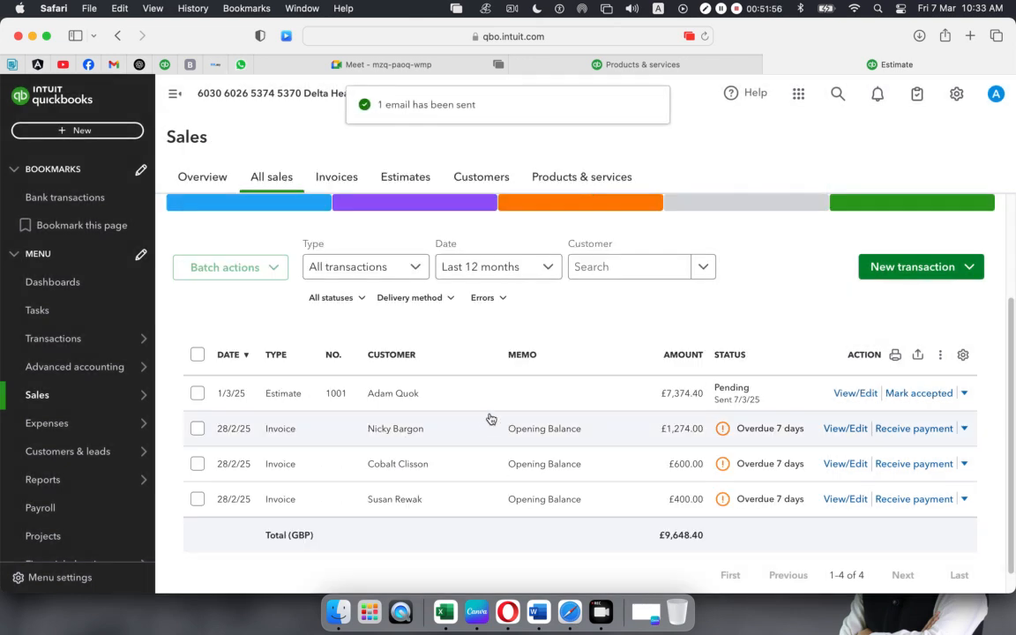
{"action": "left_click", "coordinate": [113, 64]}
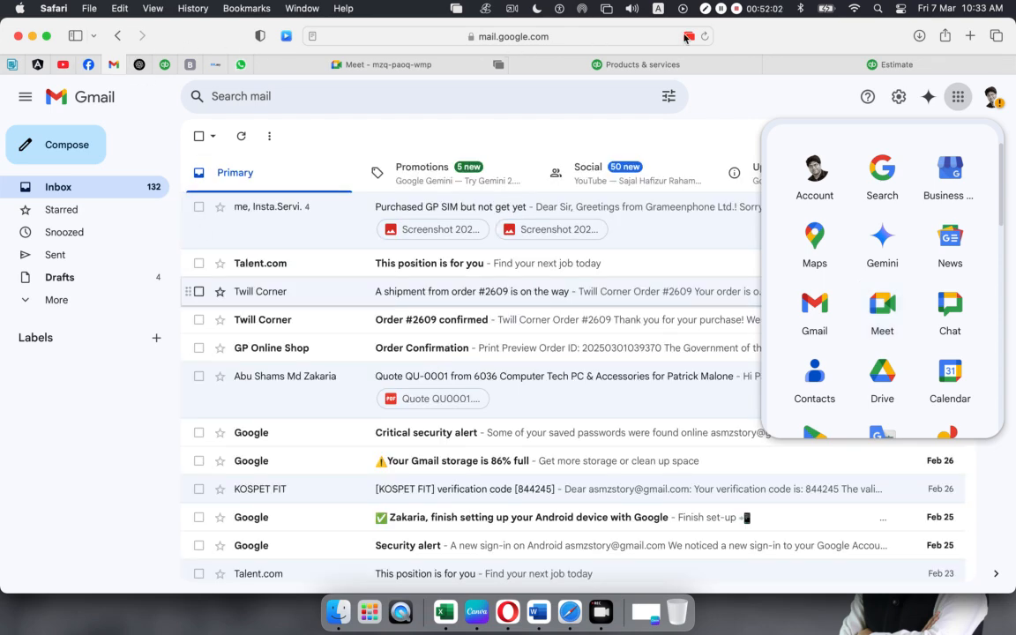
- Reload Gmail and read the Estimate 1001 email totalling GBP 7,374.40, then return to QuickBooks
{"action": "left_click", "coordinate": [707, 36]}
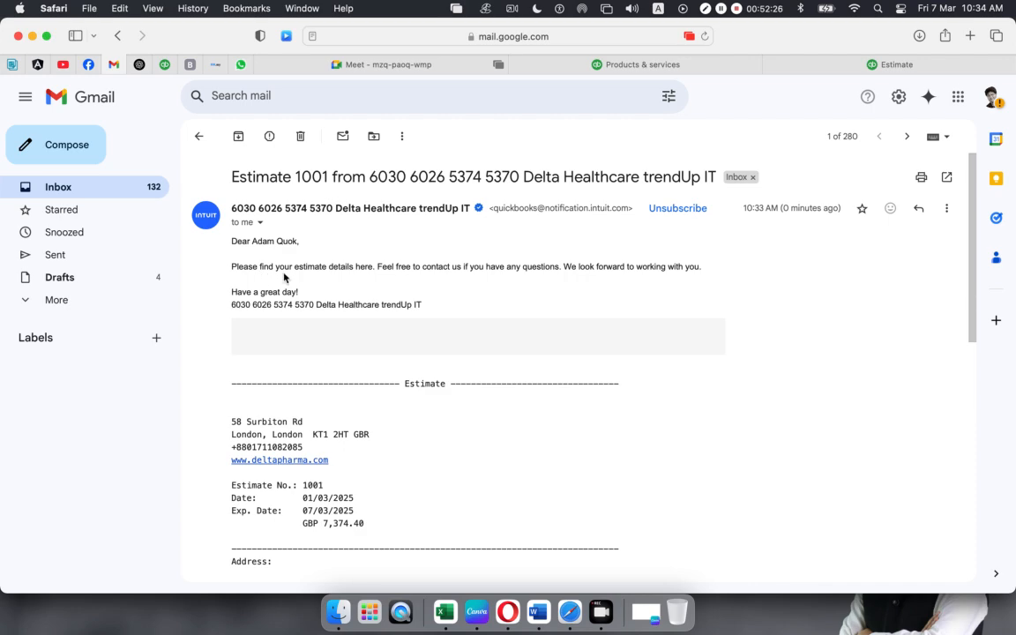
{"action": "scroll", "coordinate": [397, 431], "scroll_direction": "down", "scroll_amount": 15}
{"action": "scroll", "coordinate": [397, 428], "scroll_direction": "up", "scroll_amount": 2}
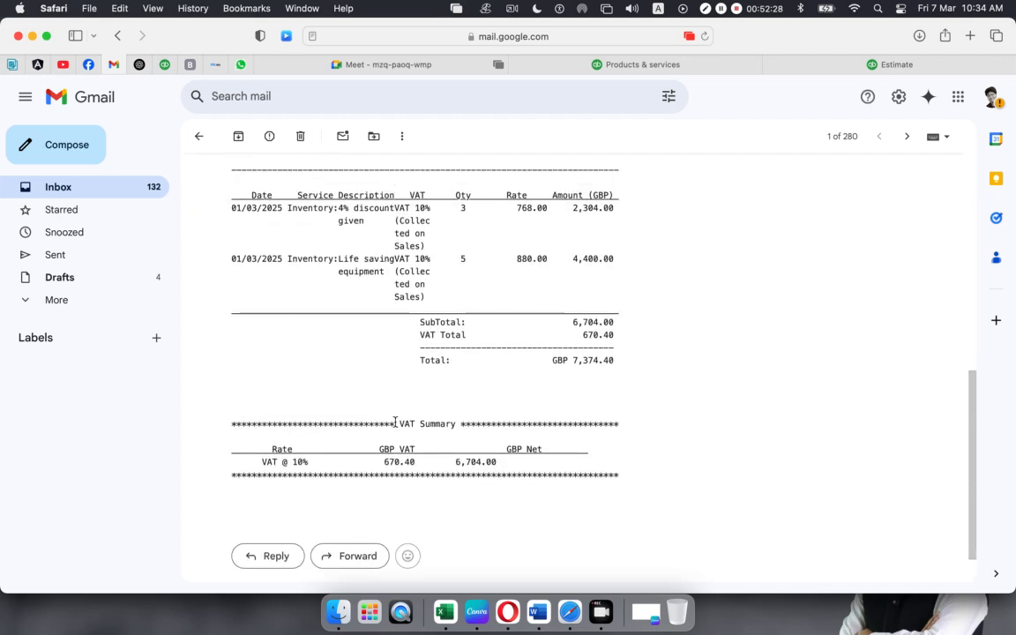
{"action": "scroll", "coordinate": [403, 396], "scroll_direction": "up", "scroll_amount": 15}
{"action": "scroll", "coordinate": [403, 397], "scroll_direction": "down", "scroll_amount": 16}
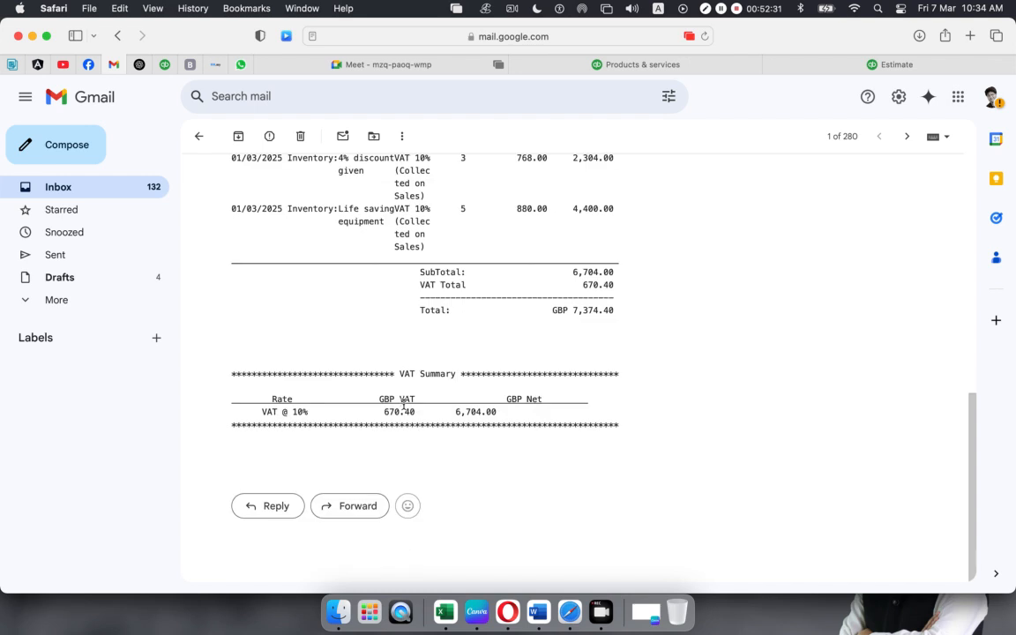
{"action": "scroll", "coordinate": [403, 404], "scroll_direction": "up", "scroll_amount": 15}
{"action": "left_click", "coordinate": [705, 36]}
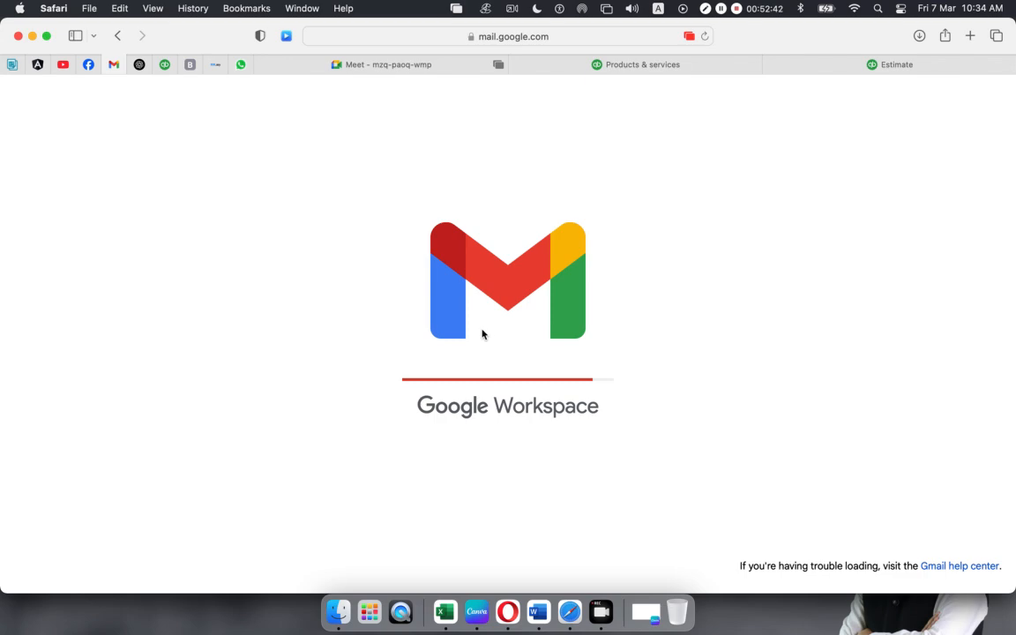
{"action": "scroll", "coordinate": [481, 334], "scroll_direction": "down", "scroll_amount": 10}
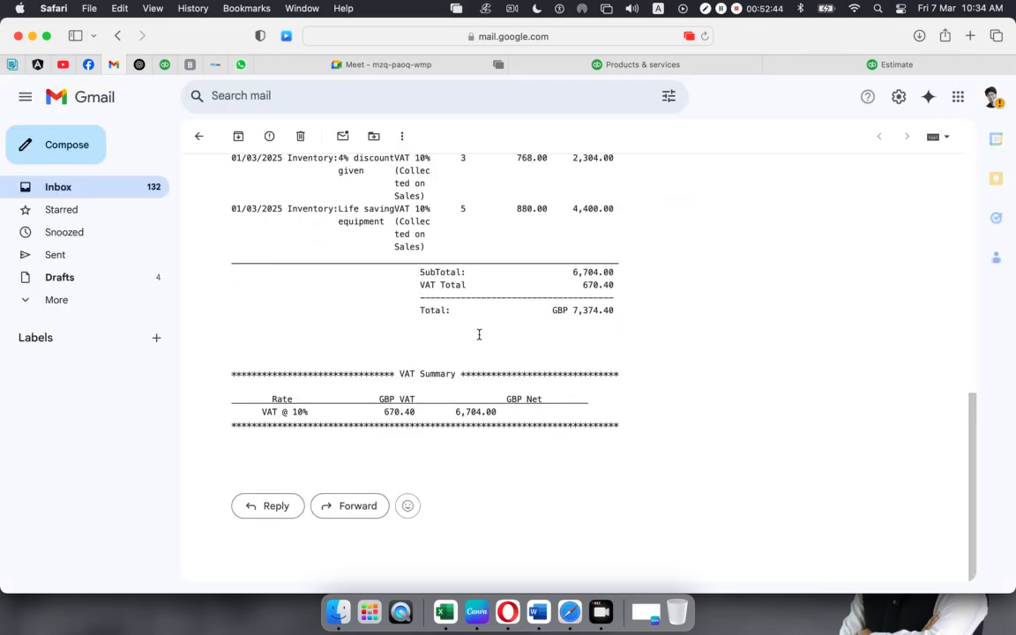
{"action": "scroll", "coordinate": [478, 333], "scroll_direction": "up", "scroll_amount": 3}
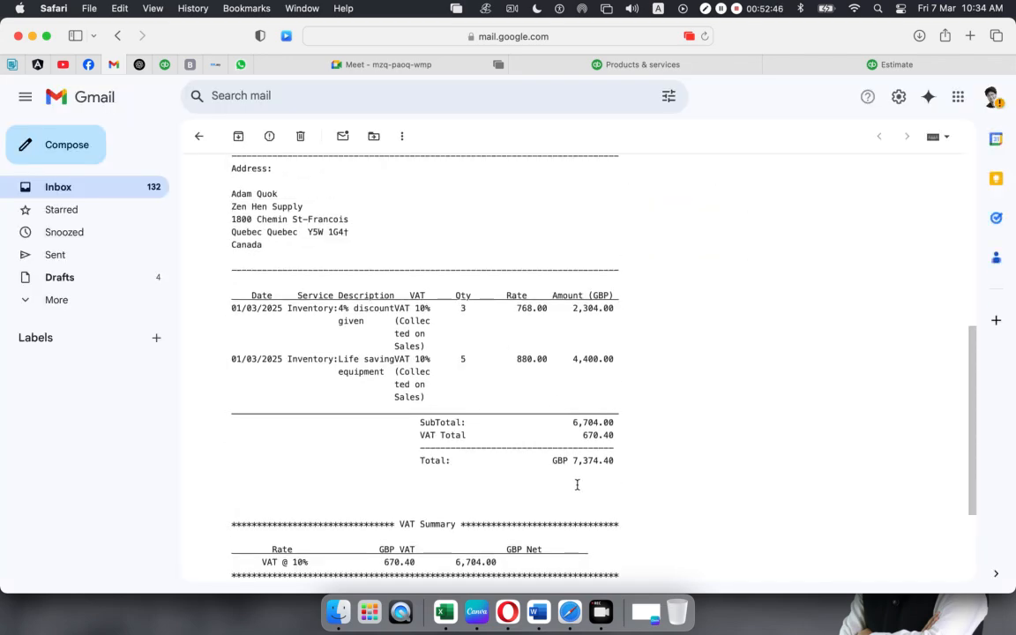
{"action": "scroll", "coordinate": [612, 485], "scroll_direction": "up", "scroll_amount": 5}
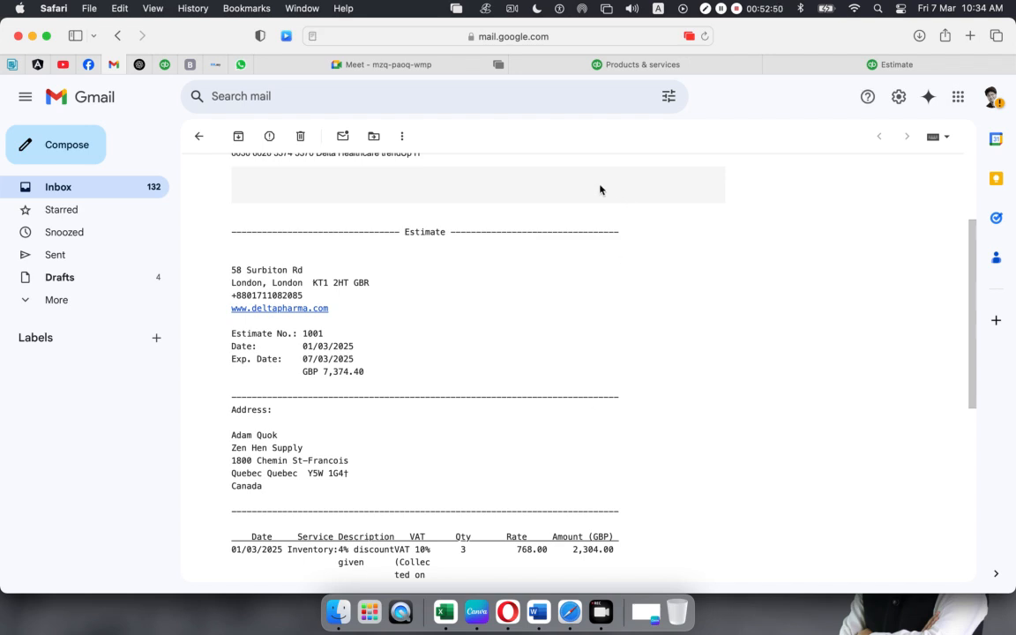
{"action": "left_click", "coordinate": [823, 65]}
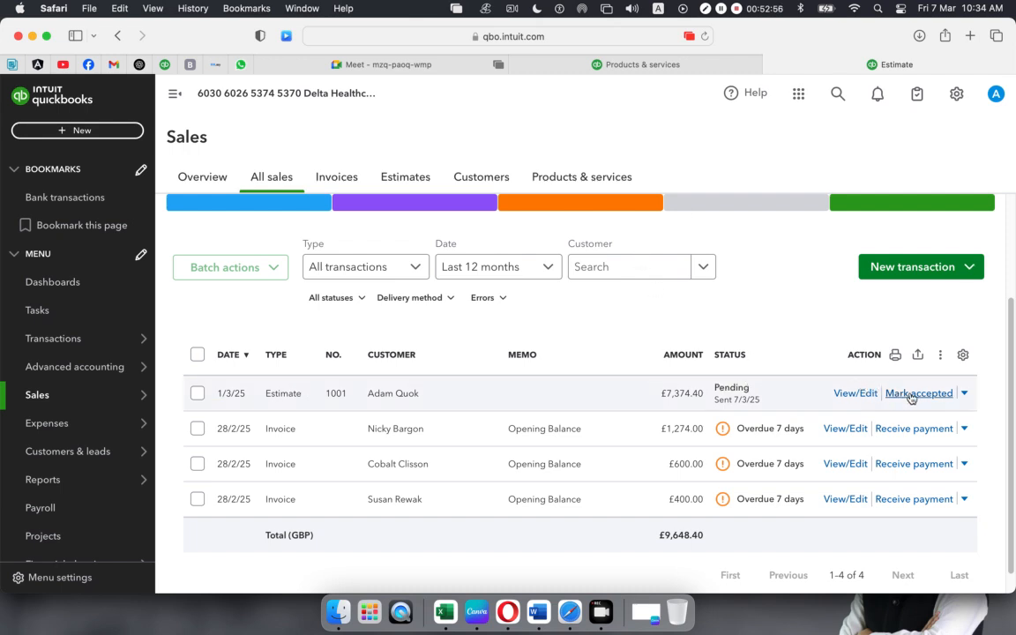
- Mark estimate 1001 accepted, entering the acceptor's name and an acceptance date of 4 March 2025
{"action": "left_click", "coordinate": [966, 394]}
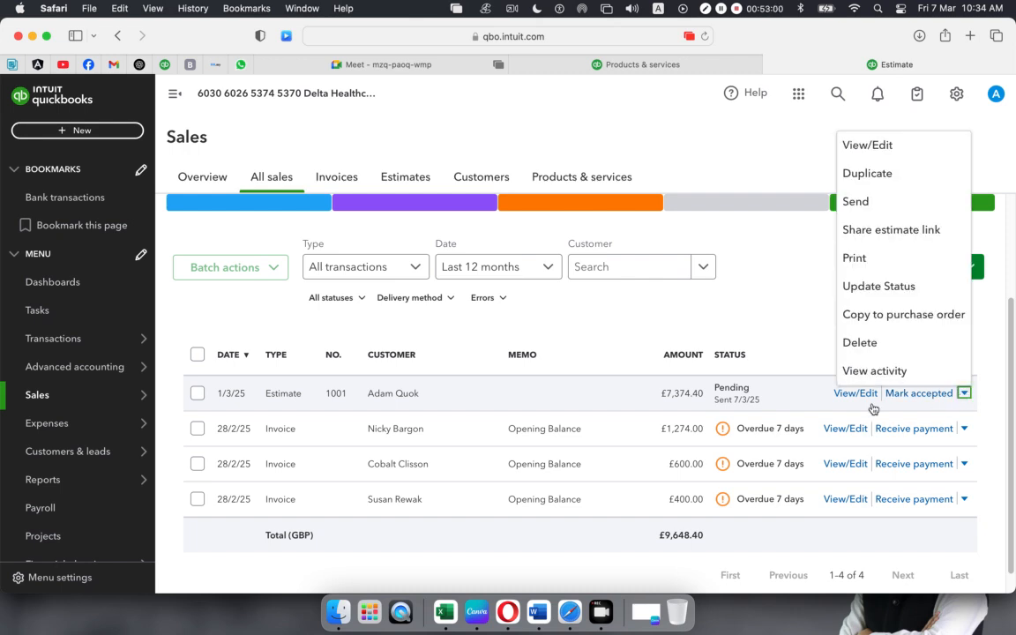
{"action": "left_click", "coordinate": [624, 335]}
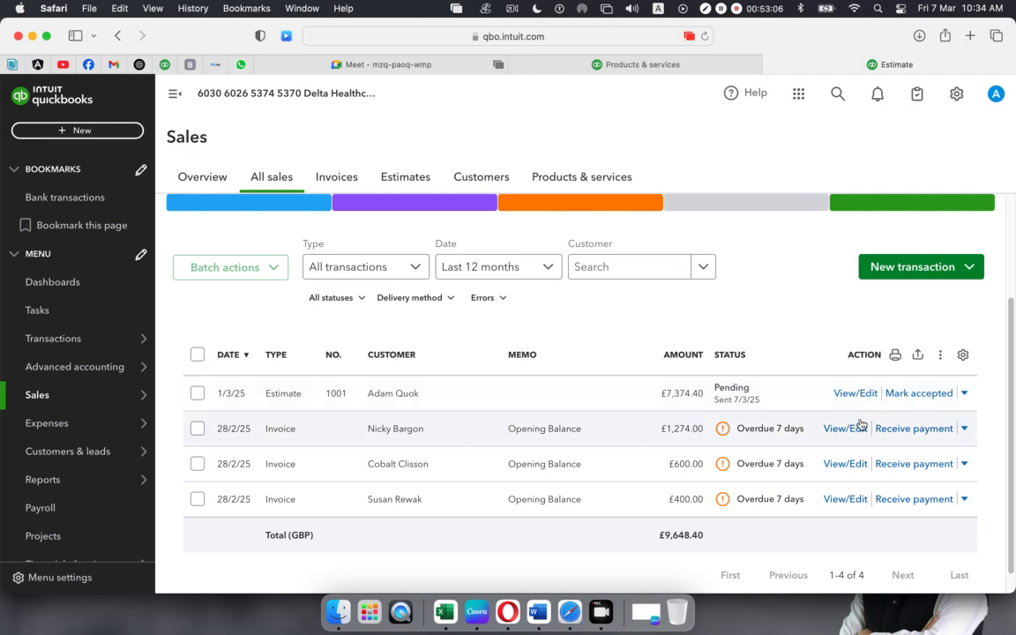
{"action": "left_click", "coordinate": [917, 394]}
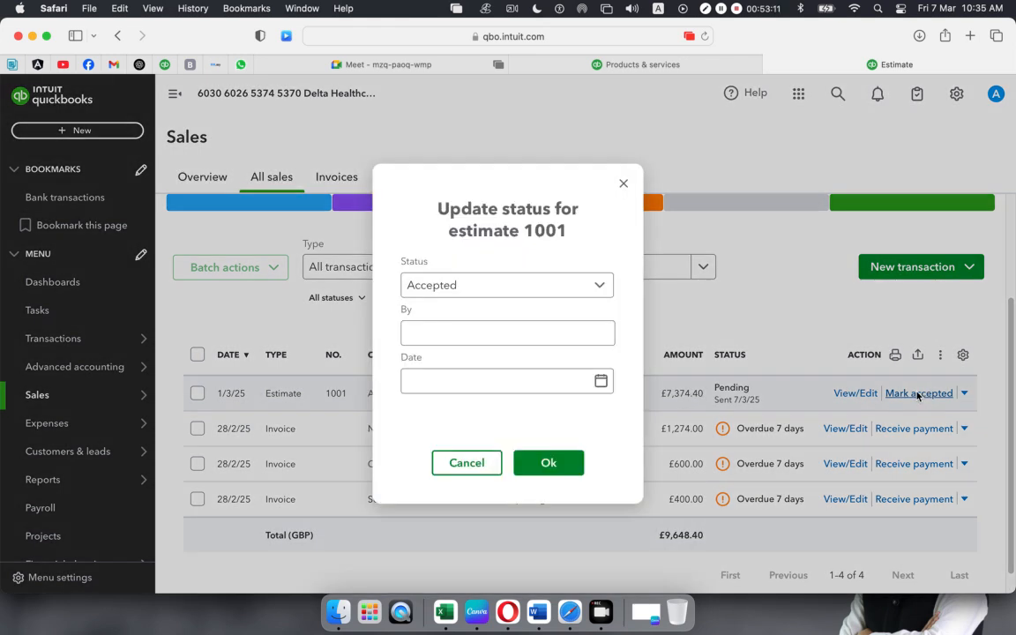
{"action": "left_click", "coordinate": [586, 384]}
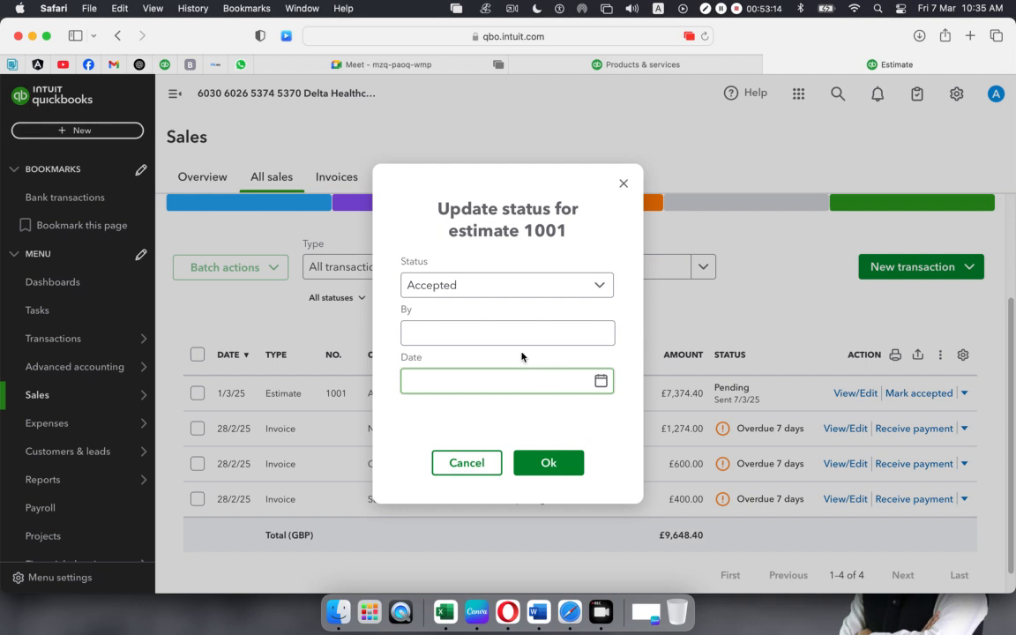
{"action": "left_click", "coordinate": [430, 336]}
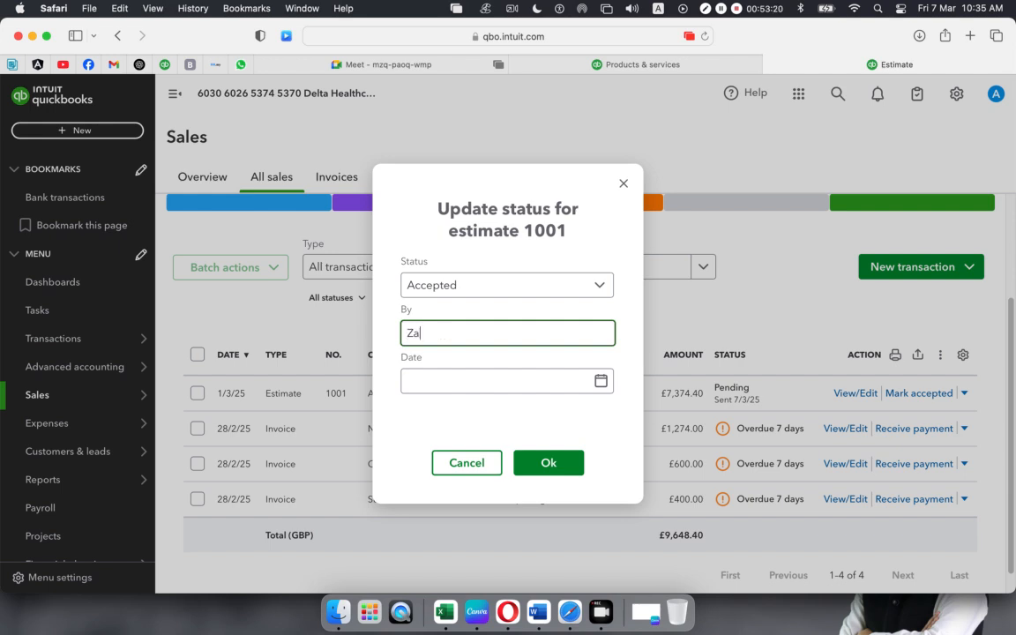
{"action": "type", "text": "Zakaria"}
{"action": "left_click", "coordinate": [600, 381]}
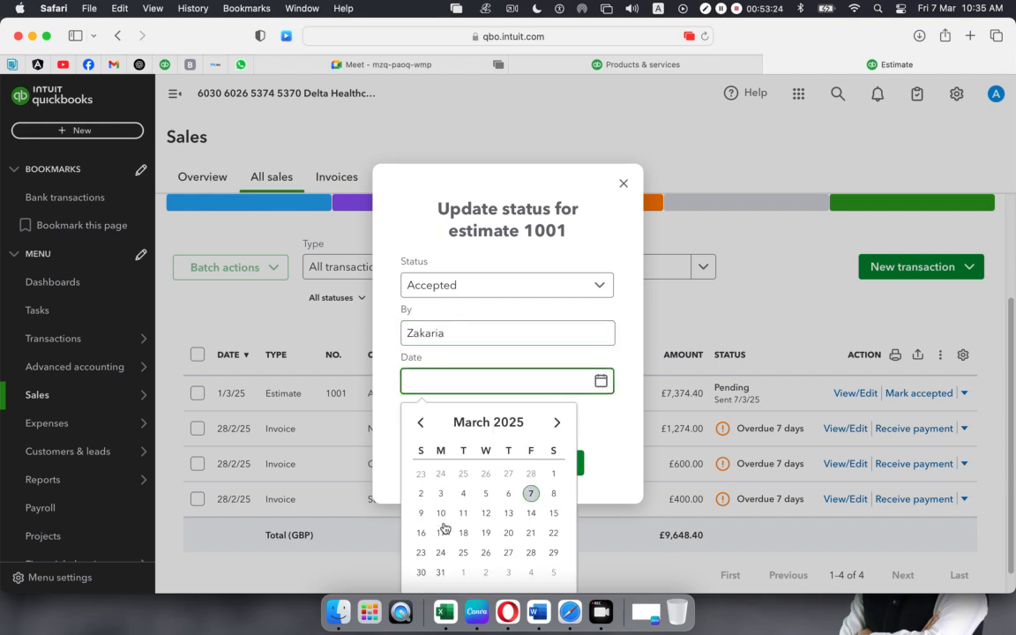
{"action": "left_click", "coordinate": [442, 495]}
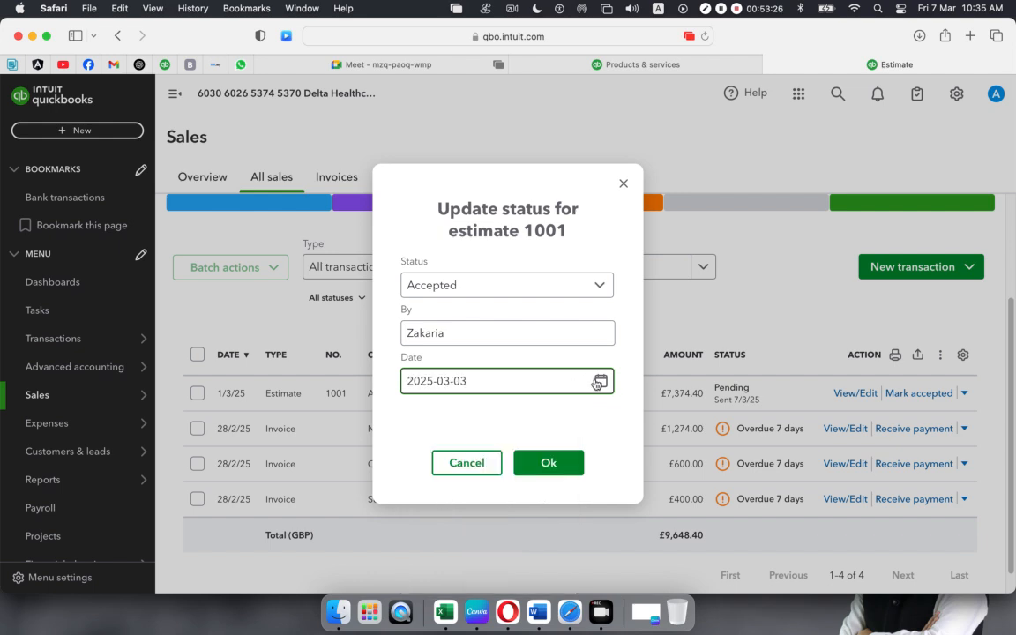
{"action": "left_click", "coordinate": [600, 381]}
{"action": "left_click", "coordinate": [463, 493]}
{"action": "left_click", "coordinate": [550, 465]}
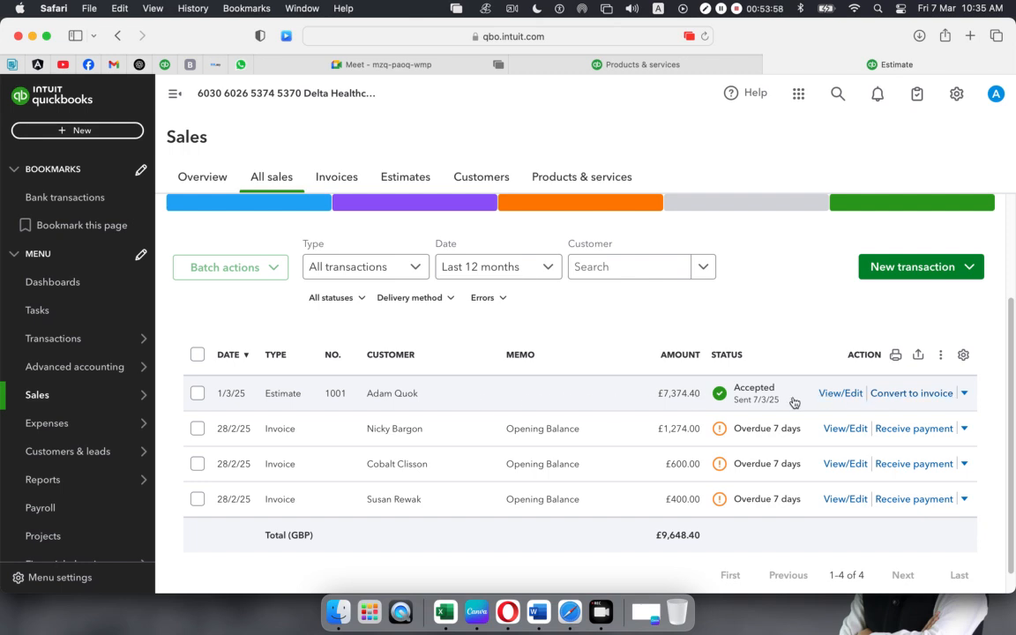
- Begin converting estimate 1001 to an invoice, choosing manual entry for each invoice line
{"action": "left_click", "coordinate": [899, 398]}
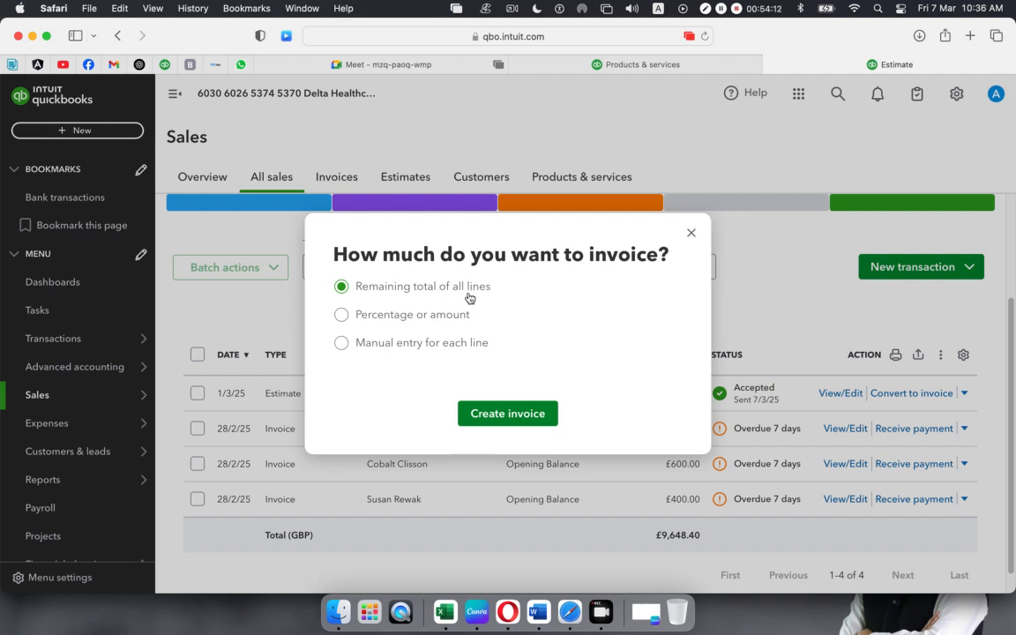
{"action": "left_click", "coordinate": [341, 314]}
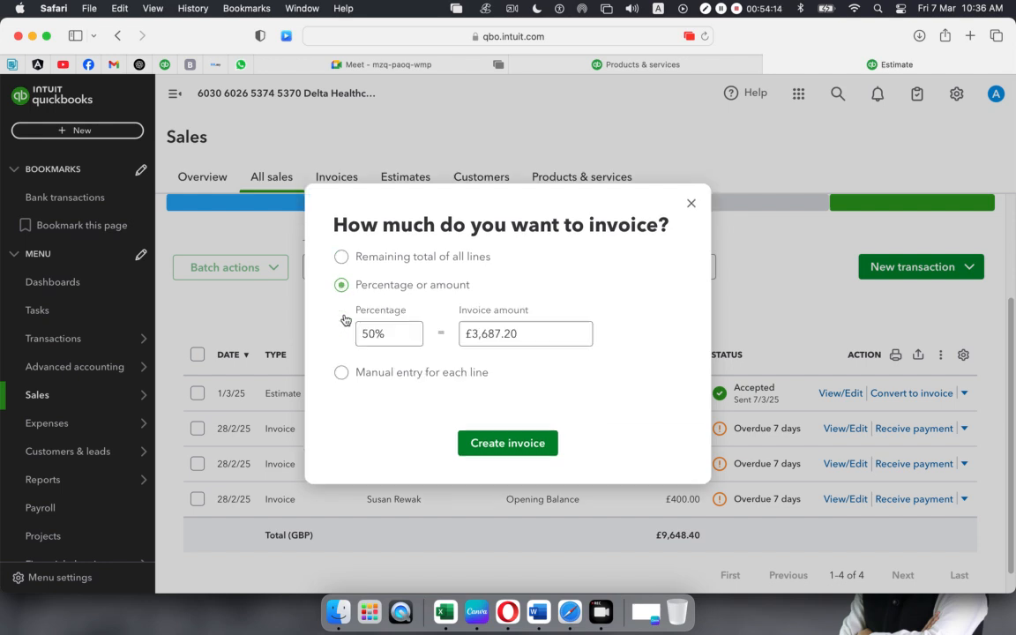
{"action": "left_click", "coordinate": [384, 328]}
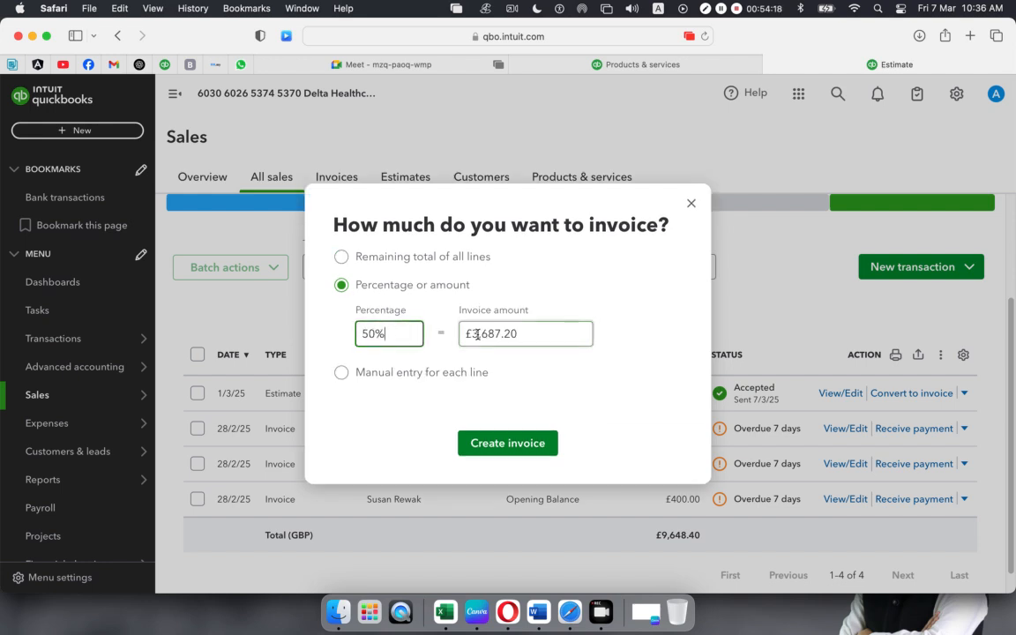
{"action": "left_click", "coordinate": [404, 335]}
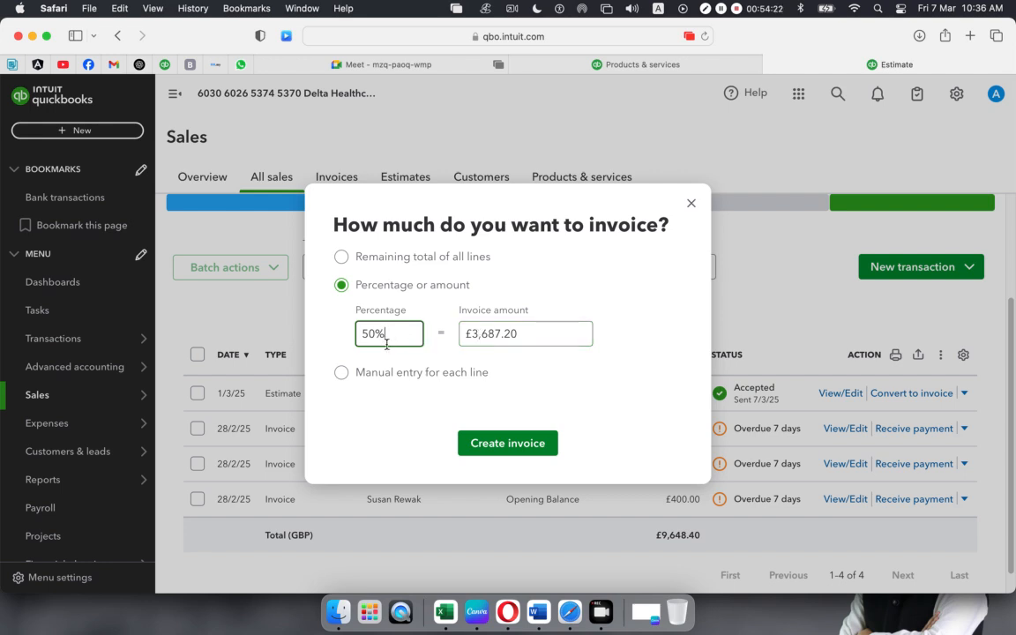
{"action": "left_click", "coordinate": [340, 373]}
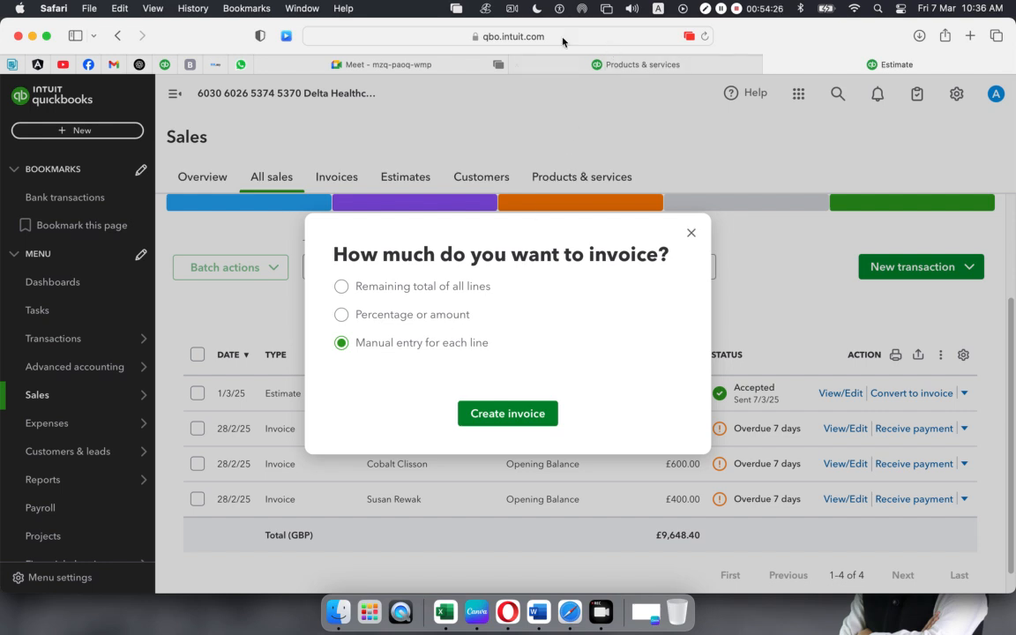
- Admit everyone waiting in the video meeting, then return to QuickBooks
{"action": "left_click", "coordinate": [395, 64]}
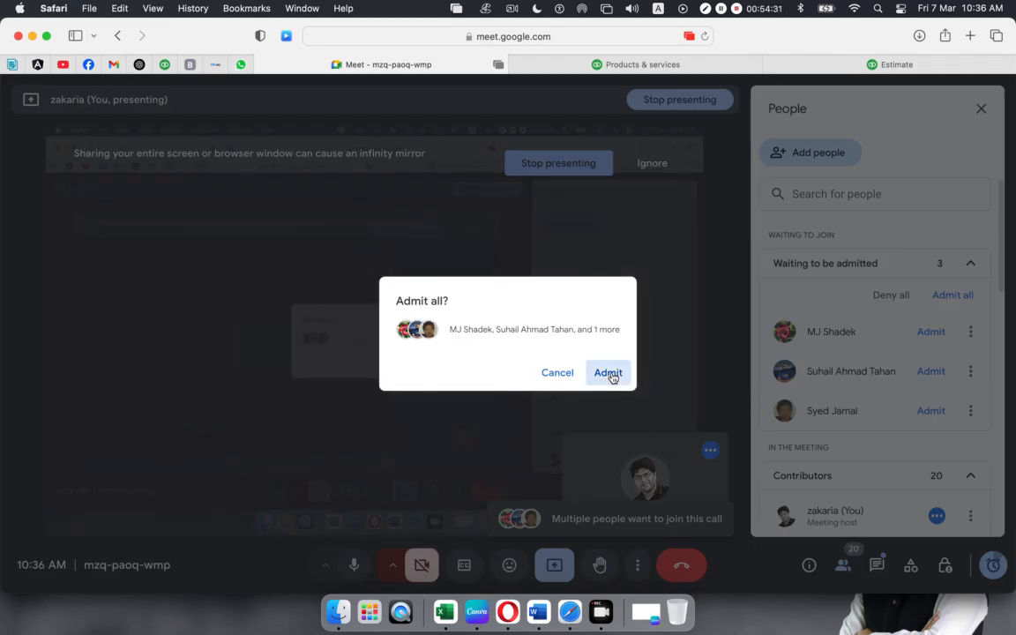
{"action": "left_click", "coordinate": [612, 375]}
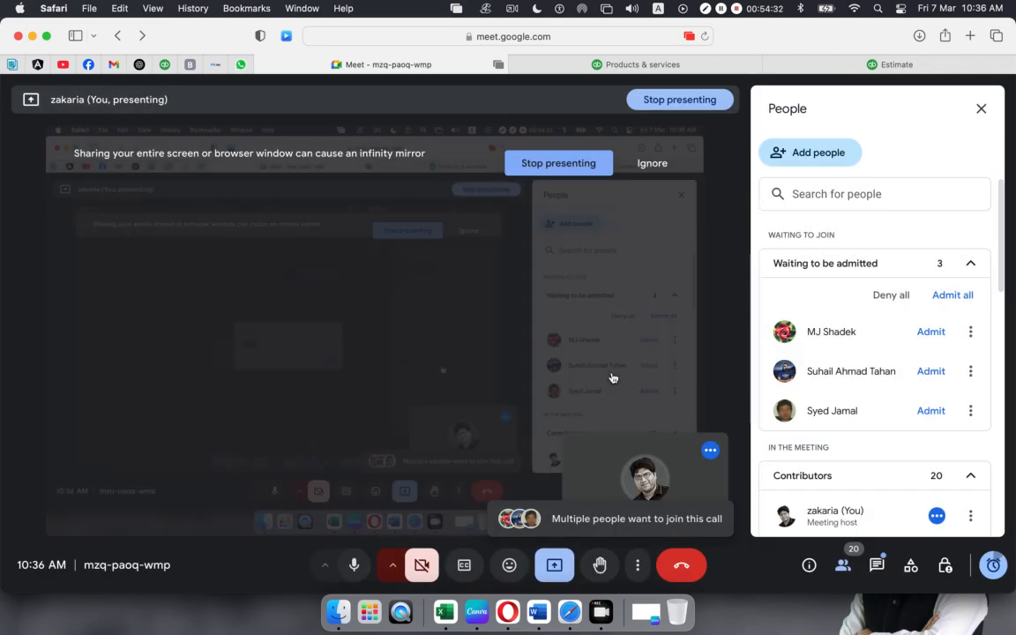
{"action": "left_click", "coordinate": [858, 68]}
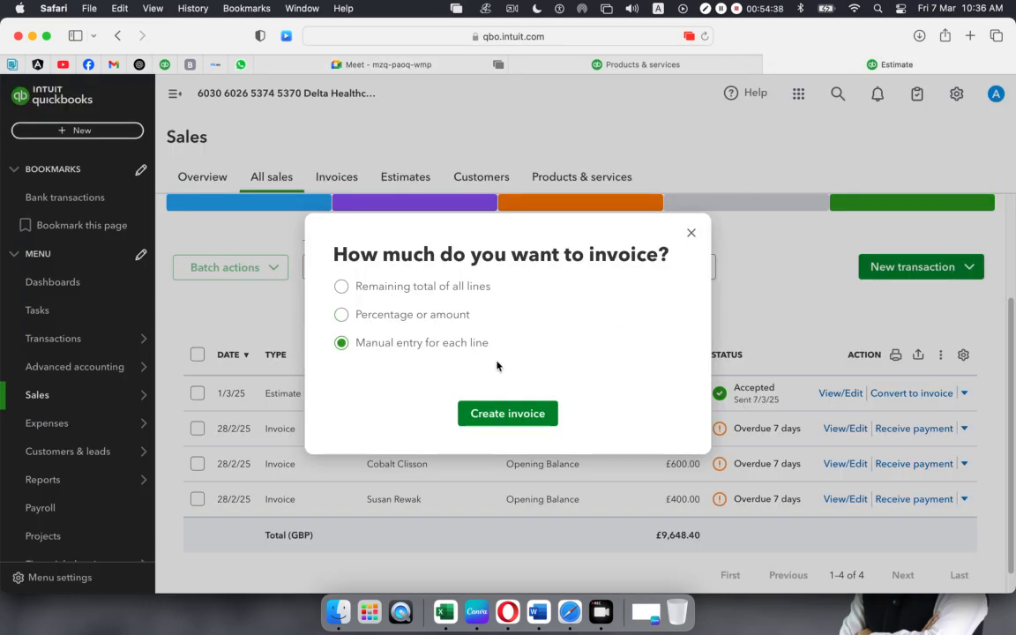
{"action": "left_click", "coordinate": [340, 286]}
{"action": "left_click", "coordinate": [342, 315]}
{"action": "left_click", "coordinate": [372, 331]}
{"action": "left_click_drag", "start_coordinate": [393, 334], "coordinate": [310, 332]}
{"action": "type", "text": "30"}
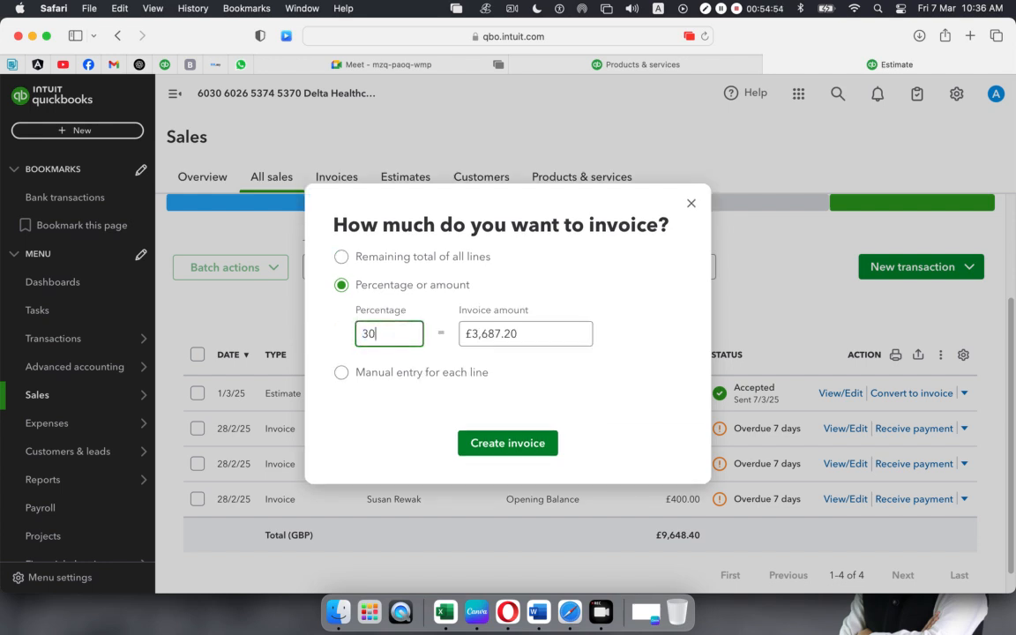
{"action": "left_click", "coordinate": [422, 389]}
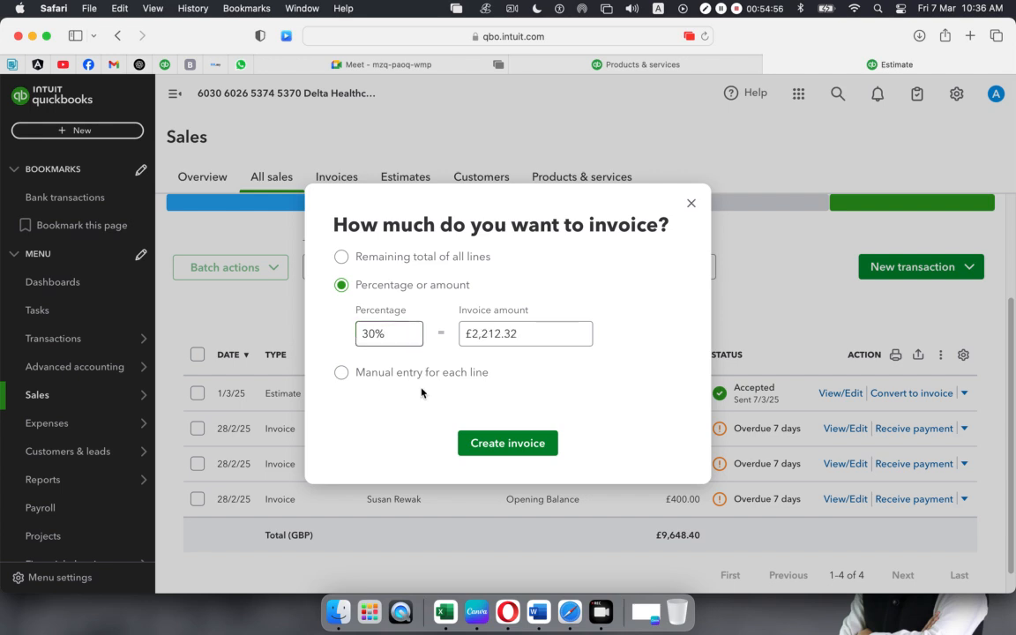
{"action": "left_click", "coordinate": [493, 339]}
{"action": "left_click", "coordinate": [393, 340]}
{"action": "left_click_drag", "start_coordinate": [396, 335], "coordinate": [280, 334]}
{"action": "type", "text": "80%"}
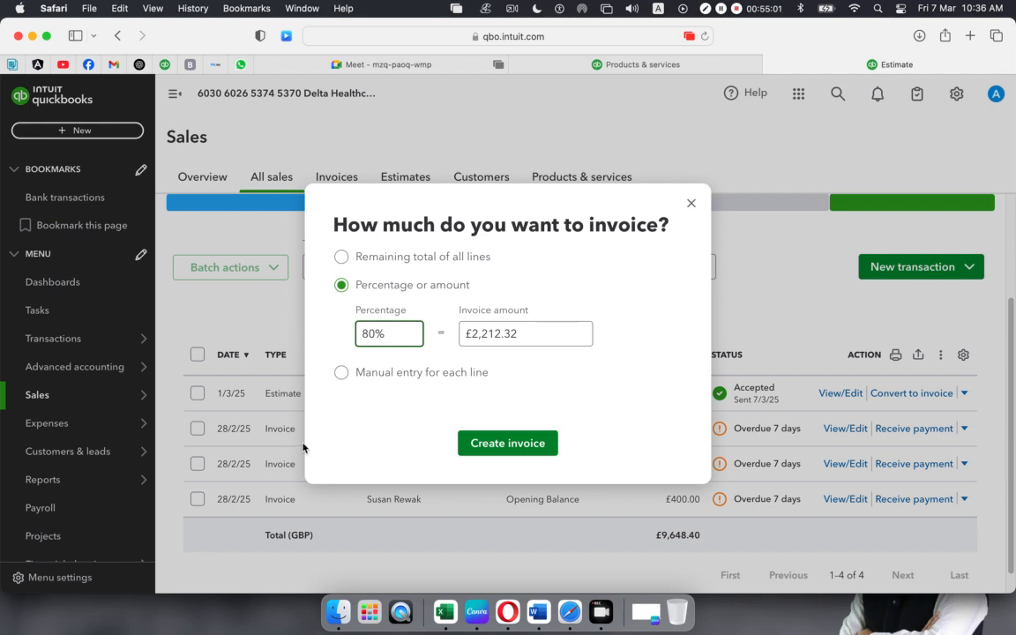
{"action": "left_click", "coordinate": [374, 430]}
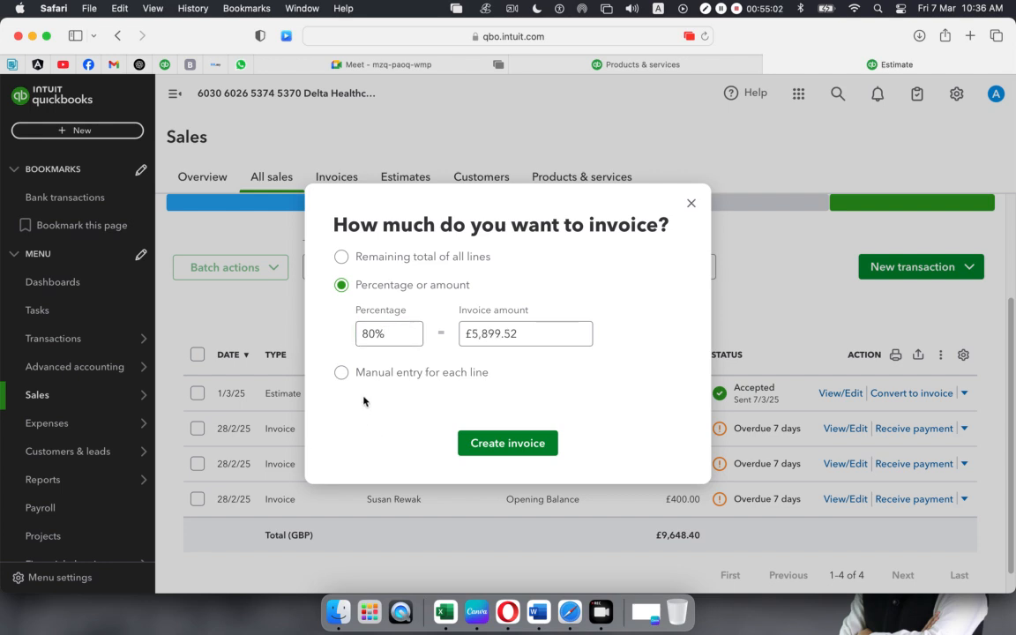
{"action": "left_click", "coordinate": [341, 374]}
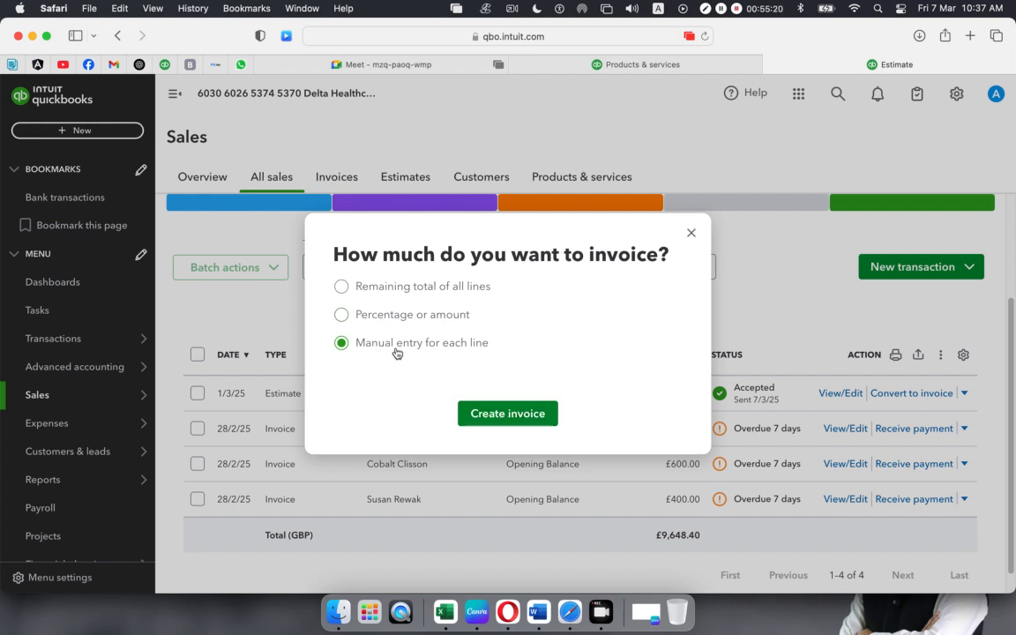
- Create invoice 1001 from the estimate, dismiss the card-fees popup, and reload to review its zero-quantity lines
{"action": "left_click", "coordinate": [496, 420]}
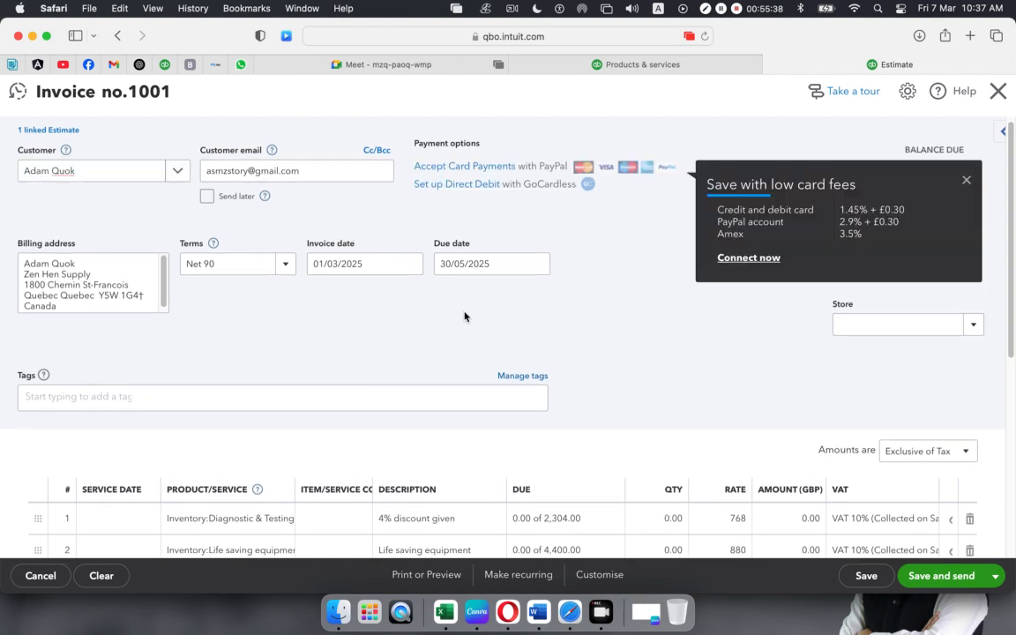
{"action": "left_click", "coordinate": [967, 181]}
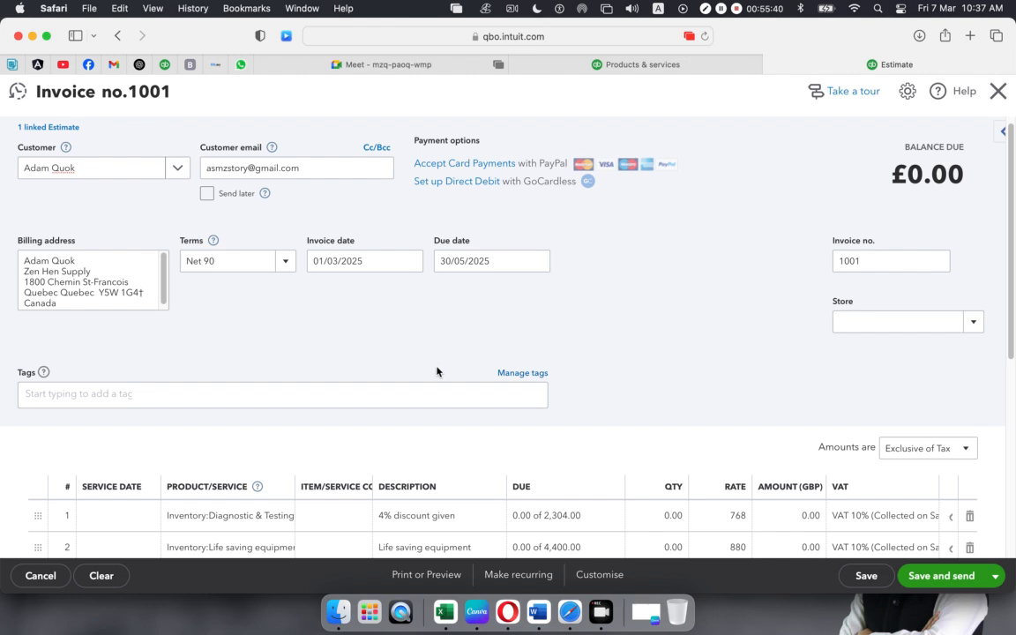
{"action": "scroll", "coordinate": [425, 348], "scroll_direction": "down", "scroll_amount": 5}
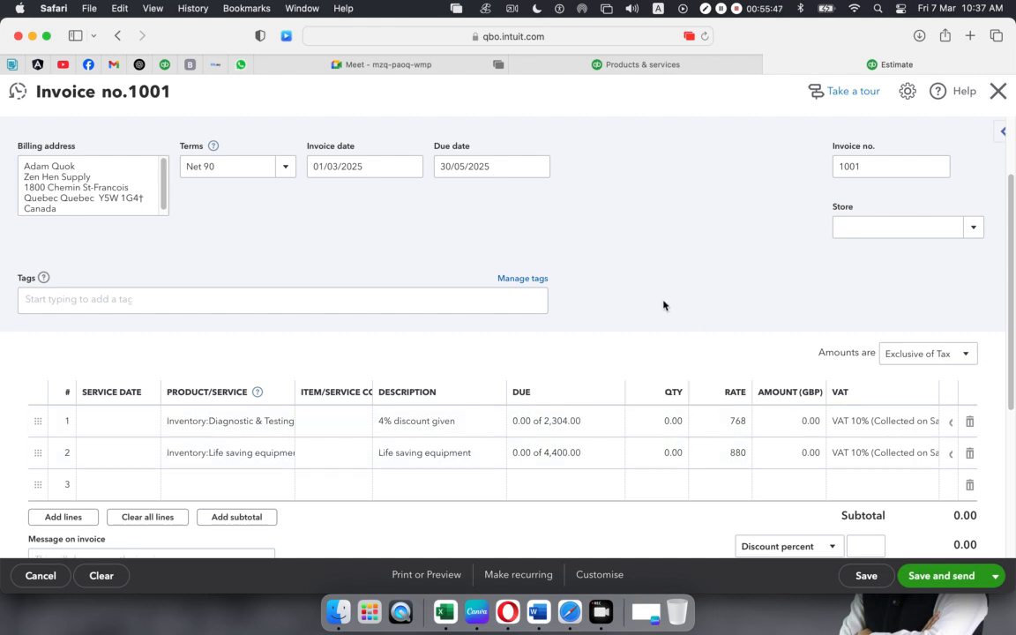
{"action": "scroll", "coordinate": [663, 304], "scroll_direction": "down", "scroll_amount": 3}
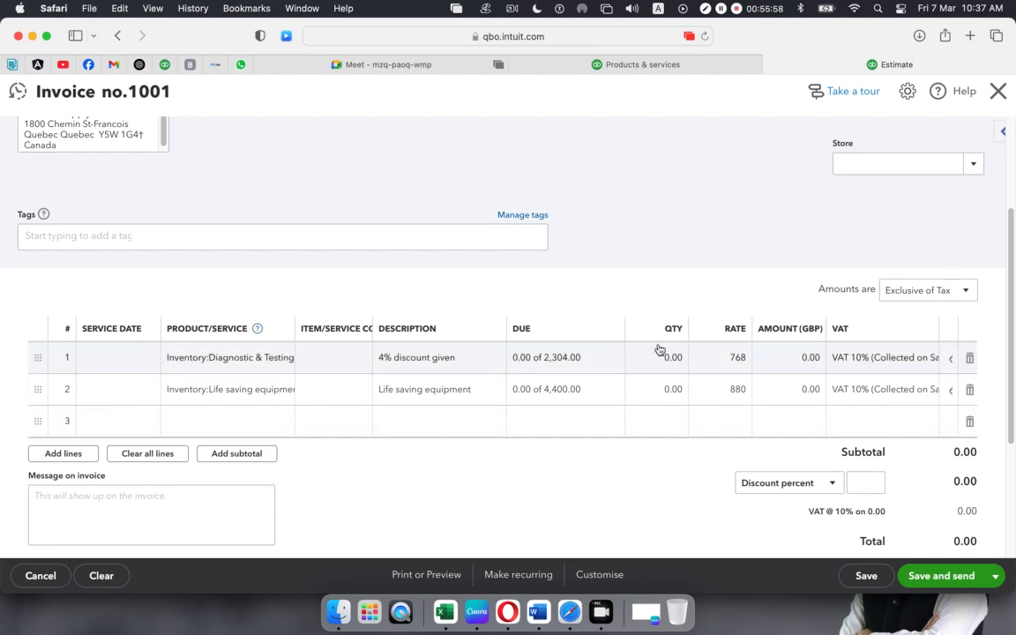
{"action": "scroll", "coordinate": [572, 365], "scroll_direction": "up", "scroll_amount": 4}
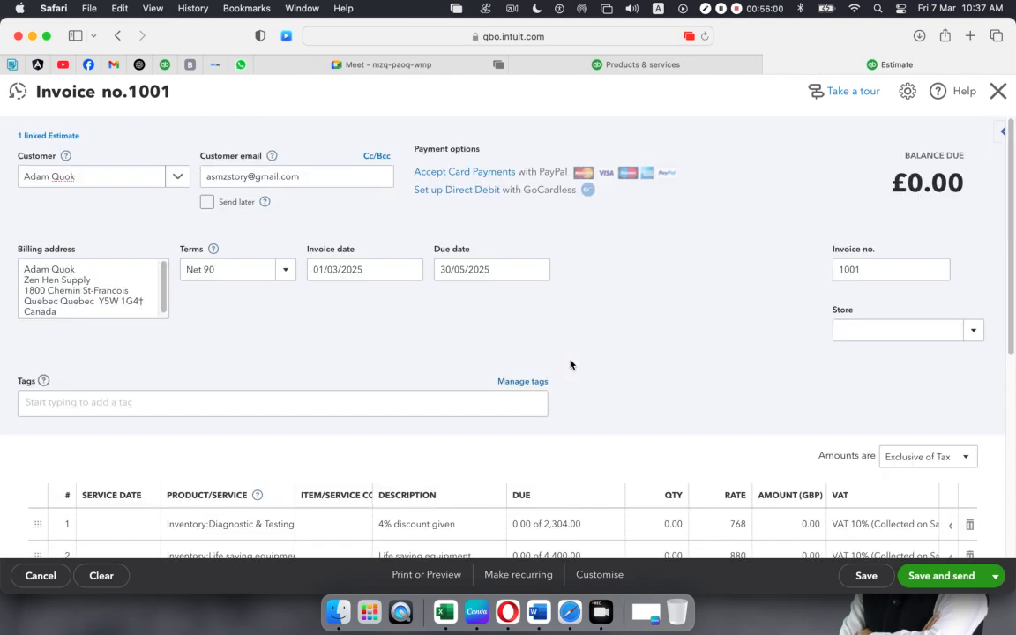
{"action": "left_click", "coordinate": [705, 37]}
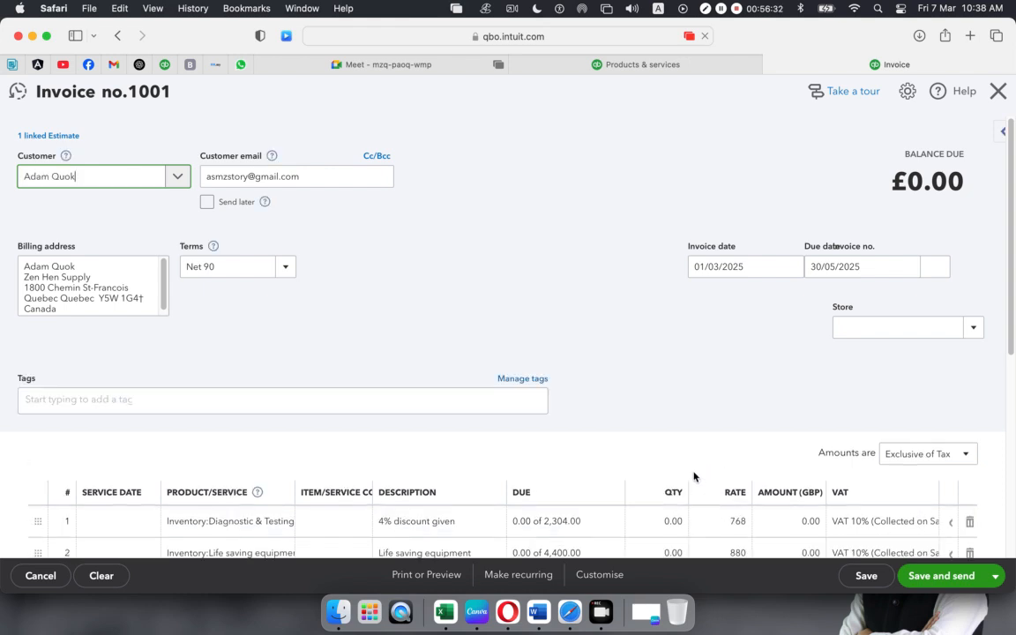
{"action": "scroll", "coordinate": [668, 339], "scroll_direction": "down", "scroll_amount": 1}
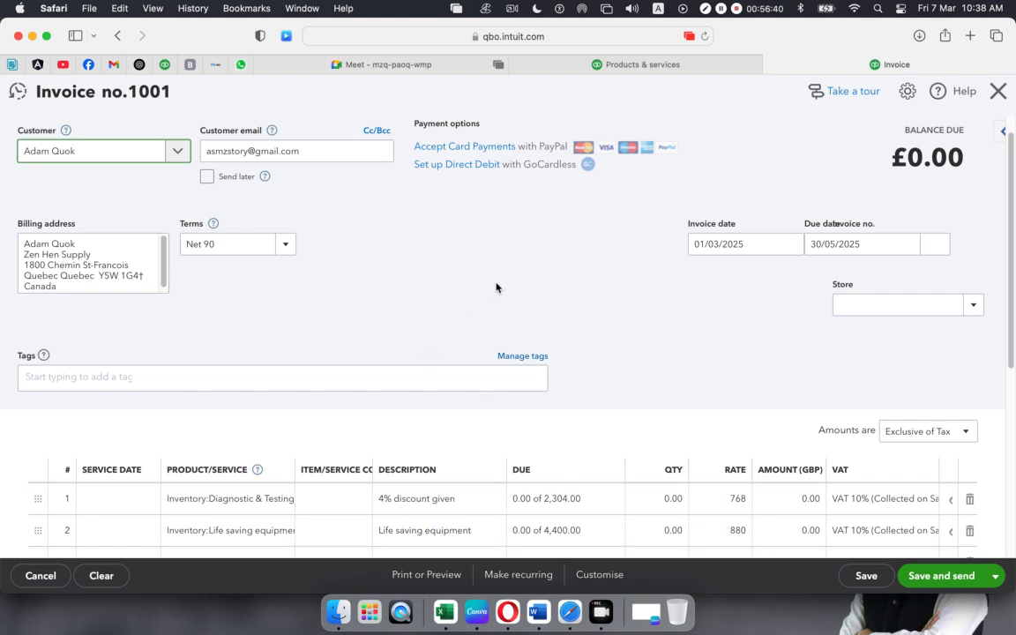
{"action": "scroll", "coordinate": [496, 288], "scroll_direction": "down", "scroll_amount": 2}
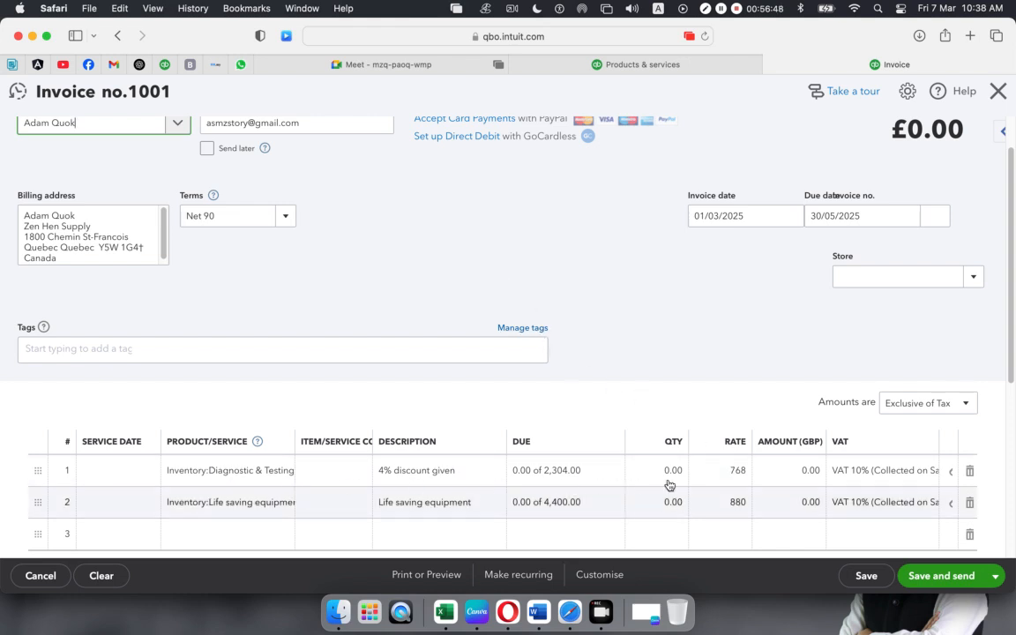
- Set line 1's due as an amount of 2,304, bringing invoice 1001 to £2,534.40
{"action": "left_click", "coordinate": [666, 475]}
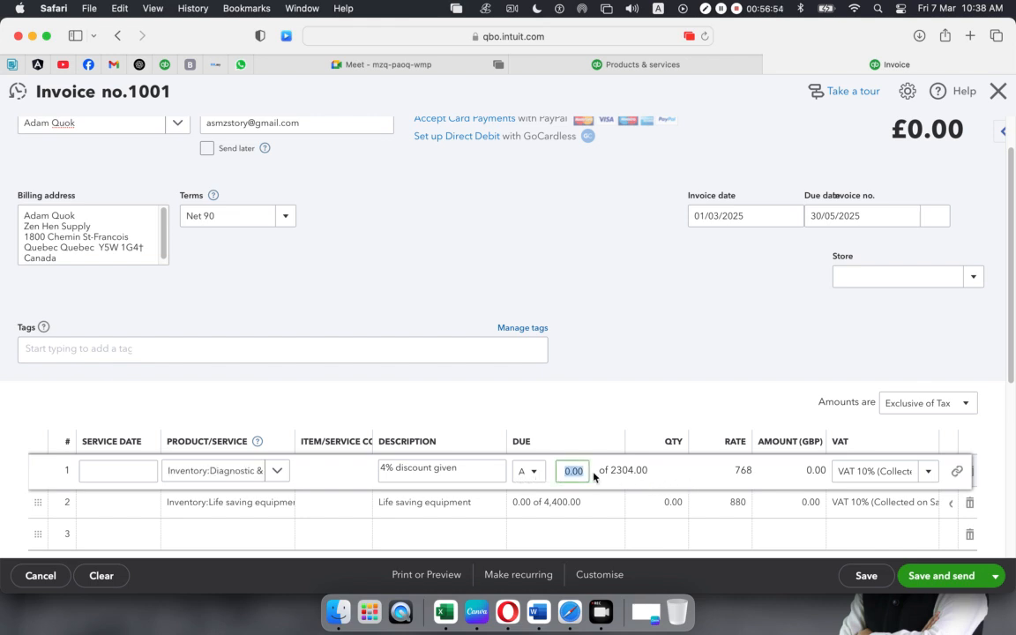
{"action": "left_click", "coordinate": [638, 393]}
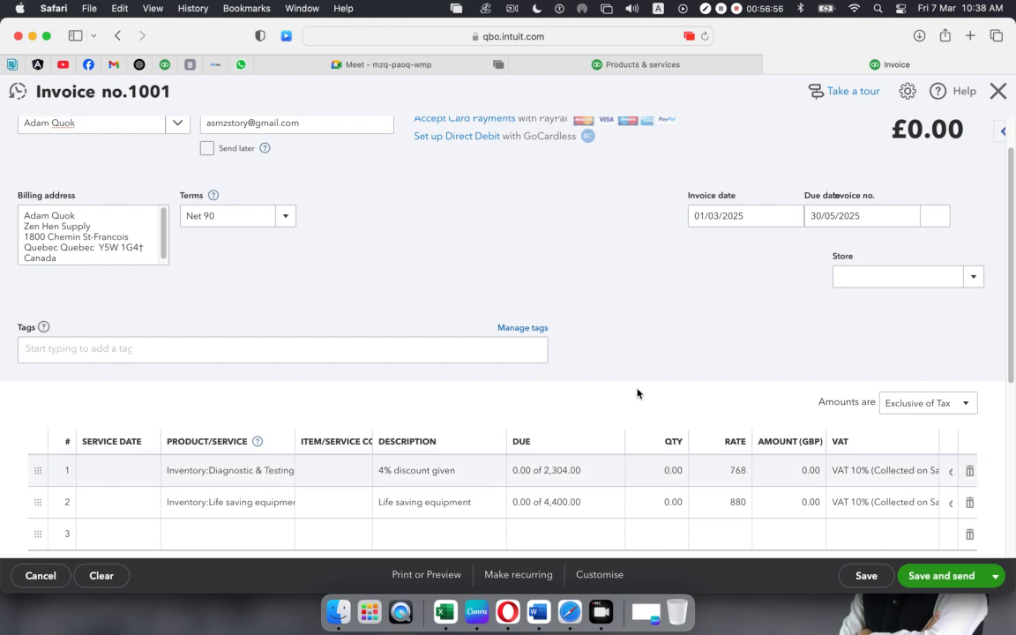
{"action": "left_click", "coordinate": [661, 474]}
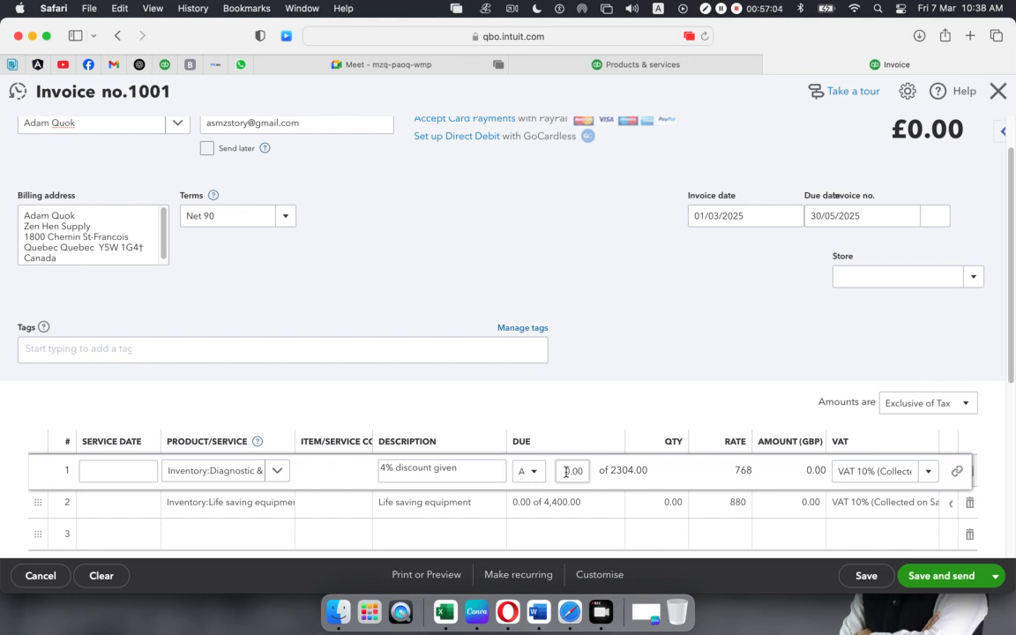
{"action": "left_click", "coordinate": [534, 474]}
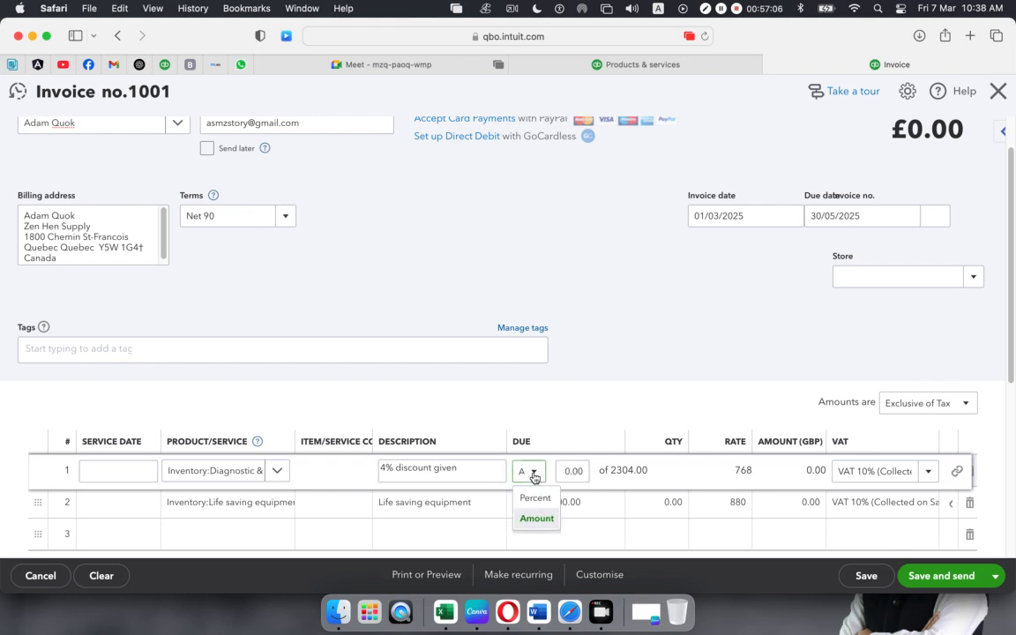
{"action": "left_click", "coordinate": [534, 520]}
{"action": "left_click", "coordinate": [572, 442]}
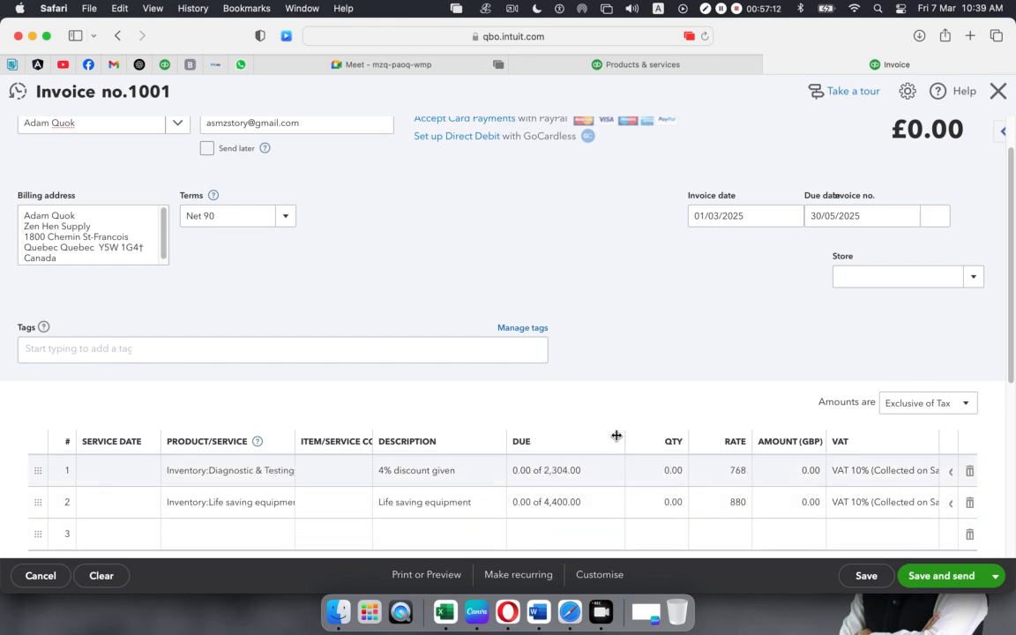
{"action": "left_click", "coordinate": [556, 471]}
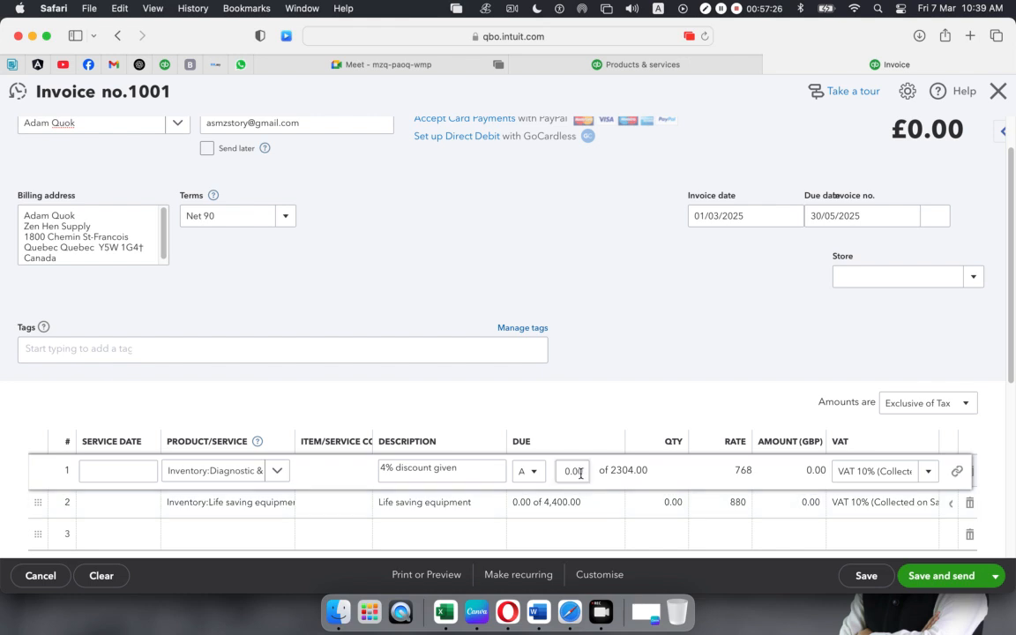
{"action": "left_click", "coordinate": [586, 471]}
{"action": "type", "text": "2,3"}
{"action": "type", "text": "04"}
{"action": "left_click", "coordinate": [599, 412]}
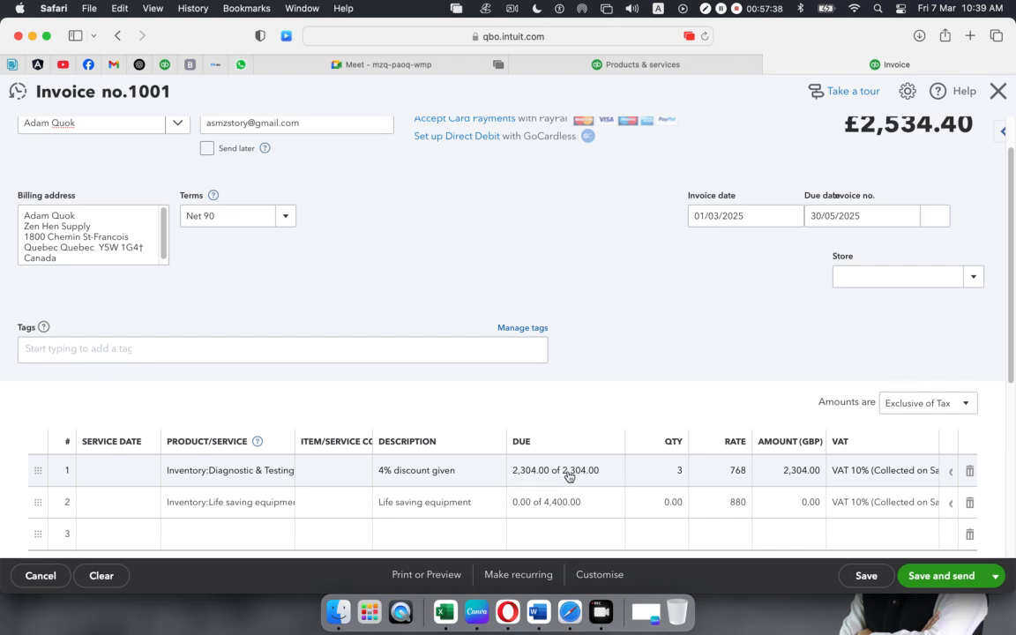
- Compare the invoice against the Products and services list, then switch to the Google Meet call
{"action": "mouse_move", "coordinate": [647, 476]}
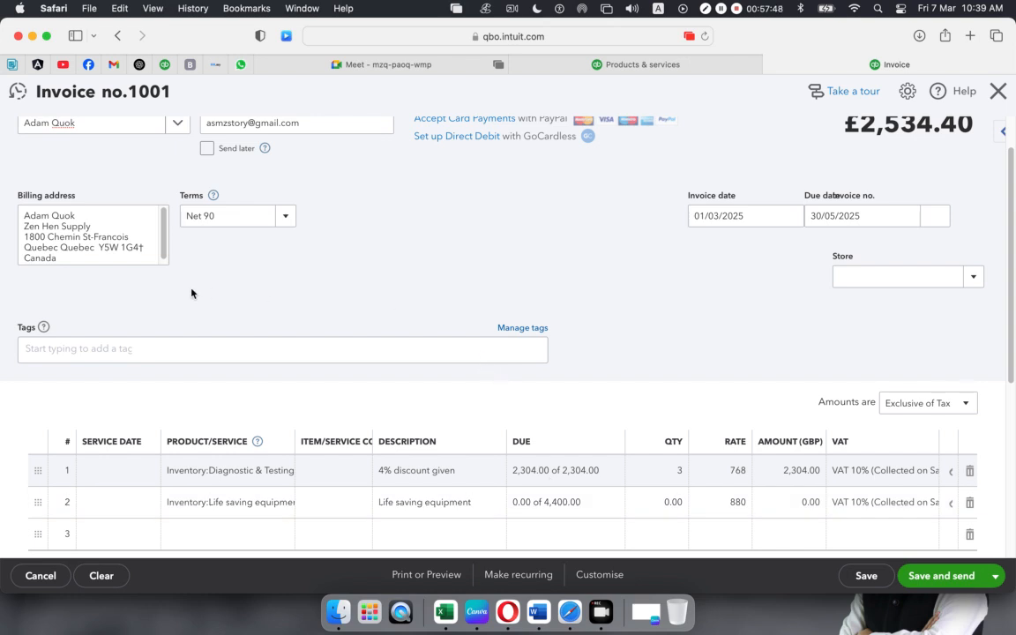
{"action": "left_click", "coordinate": [594, 61]}
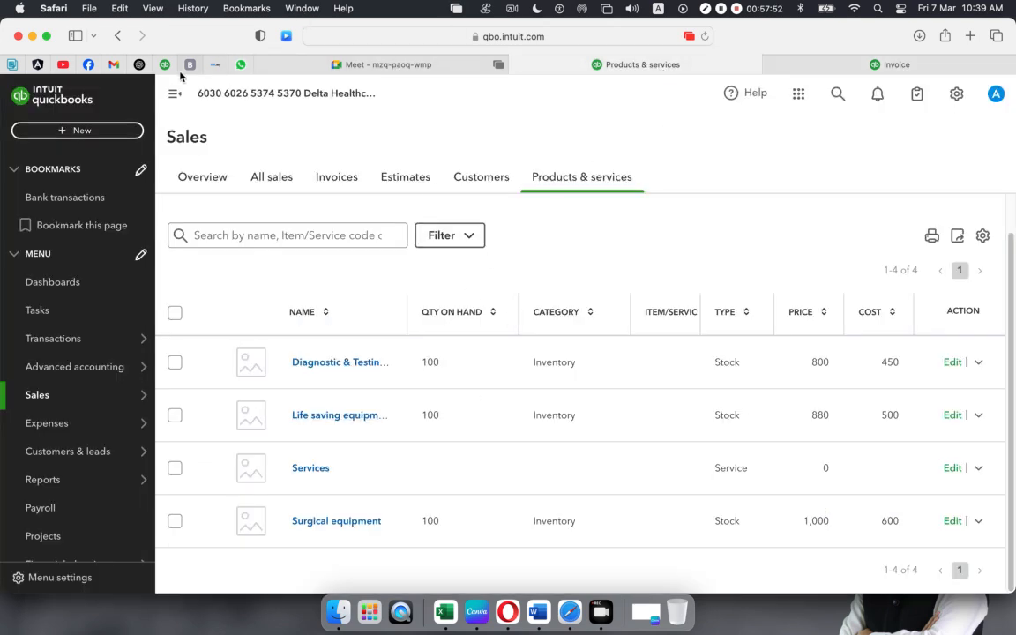
{"action": "left_click", "coordinate": [812, 65]}
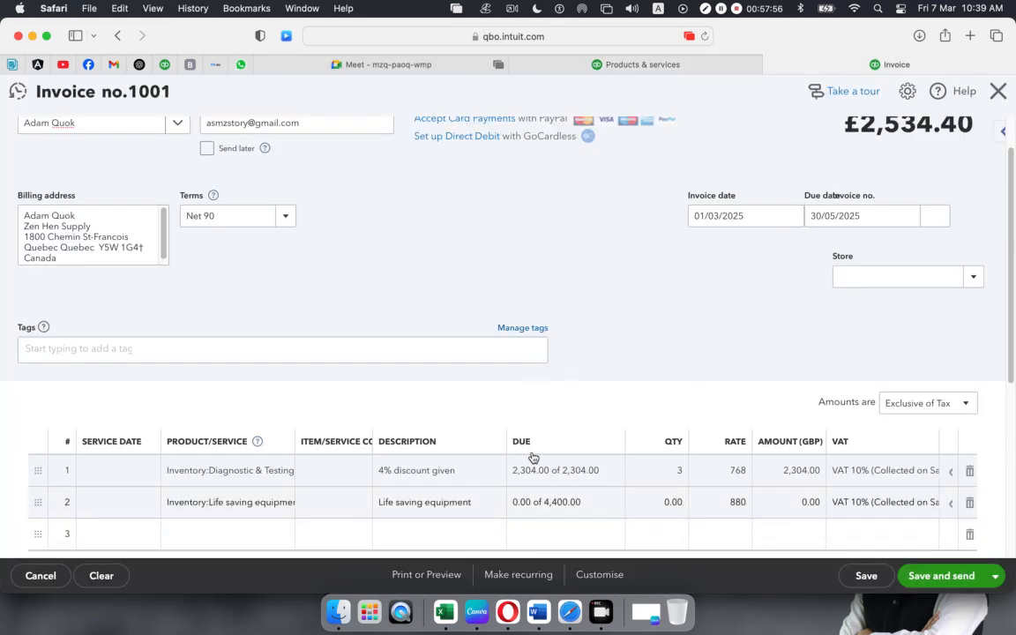
{"action": "left_click", "coordinate": [627, 65]}
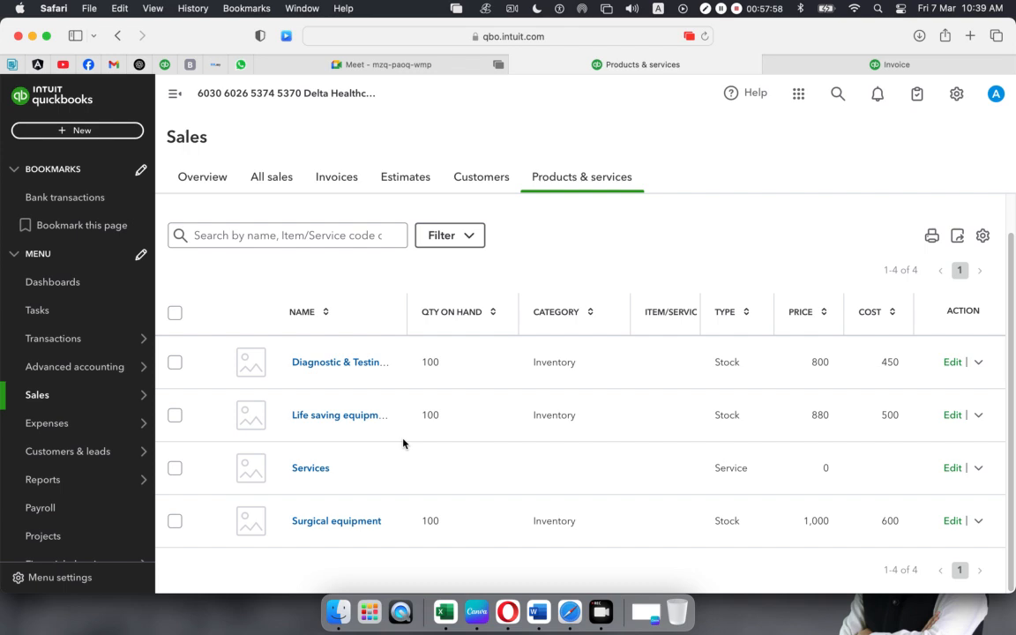
{"action": "left_click", "coordinate": [832, 68]}
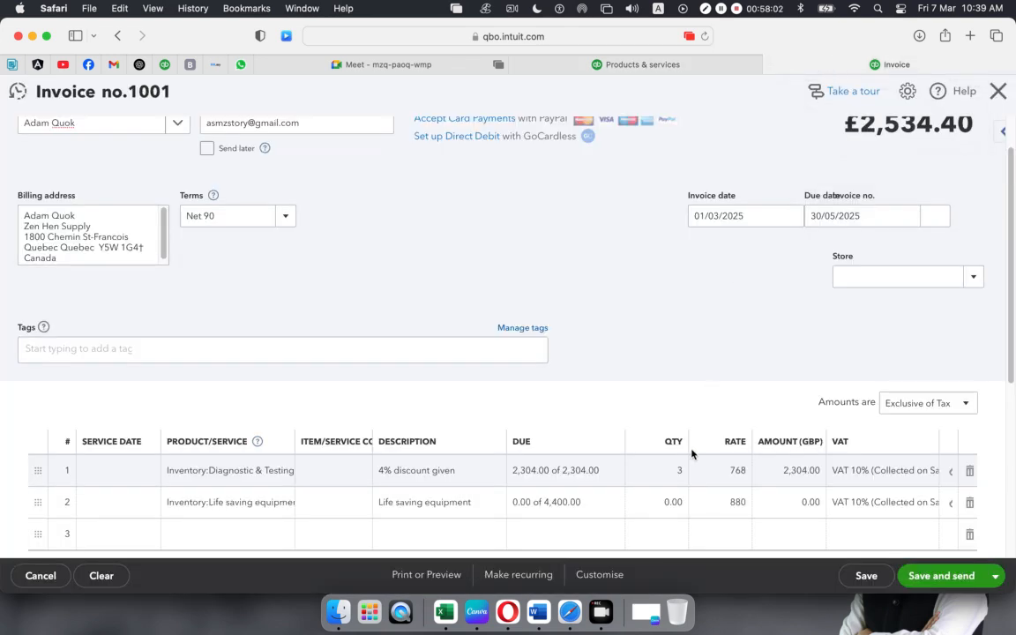
{"action": "left_click", "coordinate": [385, 63]}
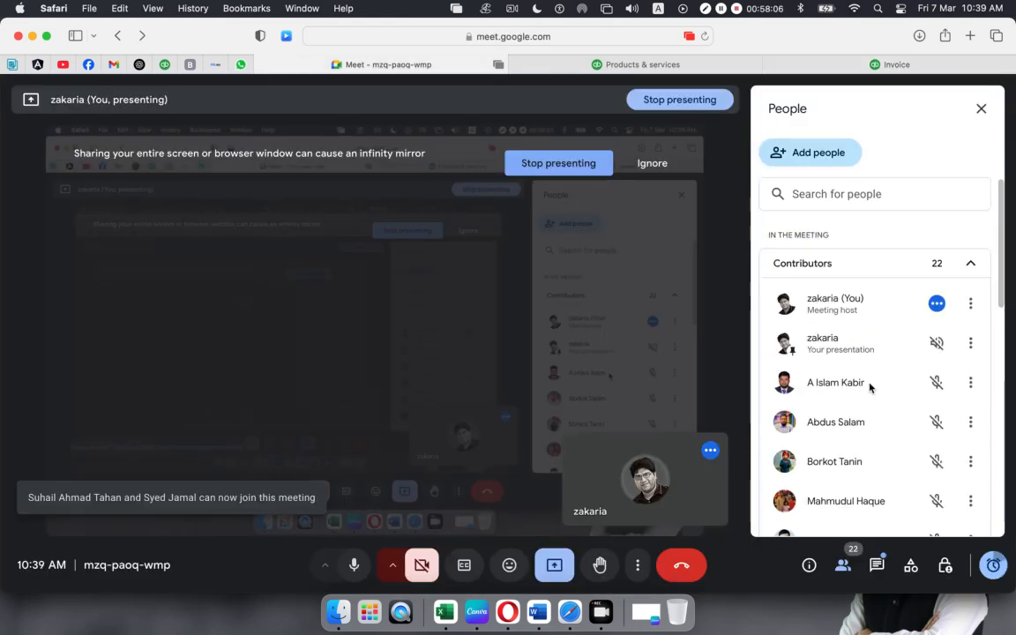
- Admit the waiting person from the People panel, bringing the meeting to 23 contributors
{"action": "scroll", "coordinate": [870, 385], "scroll_direction": "down", "scroll_amount": 10}
{"action": "scroll", "coordinate": [870, 383], "scroll_direction": "up", "scroll_amount": 10}
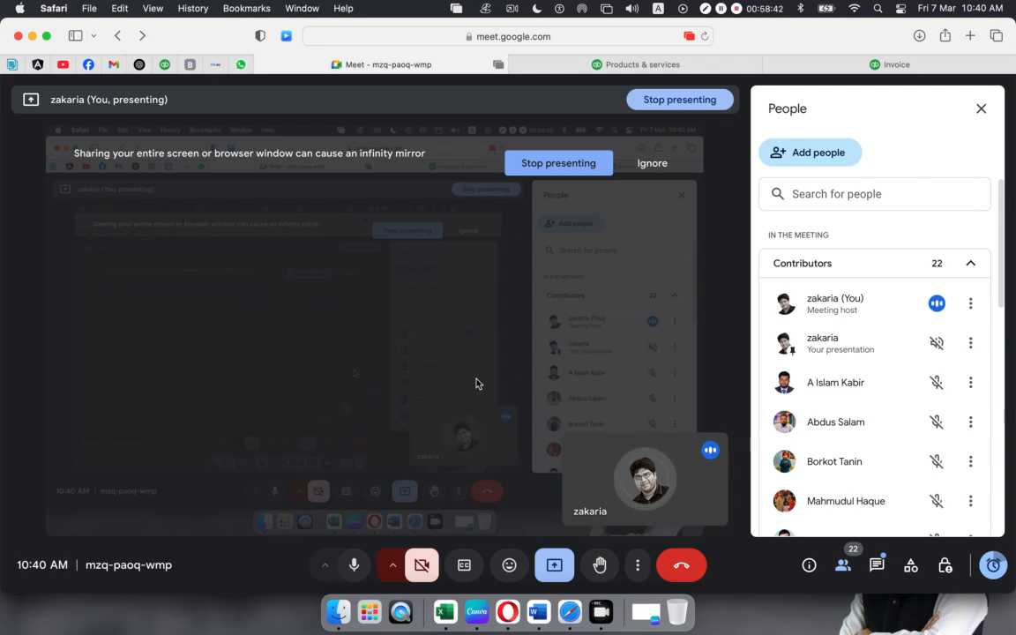
{"action": "left_click", "coordinate": [930, 332]}
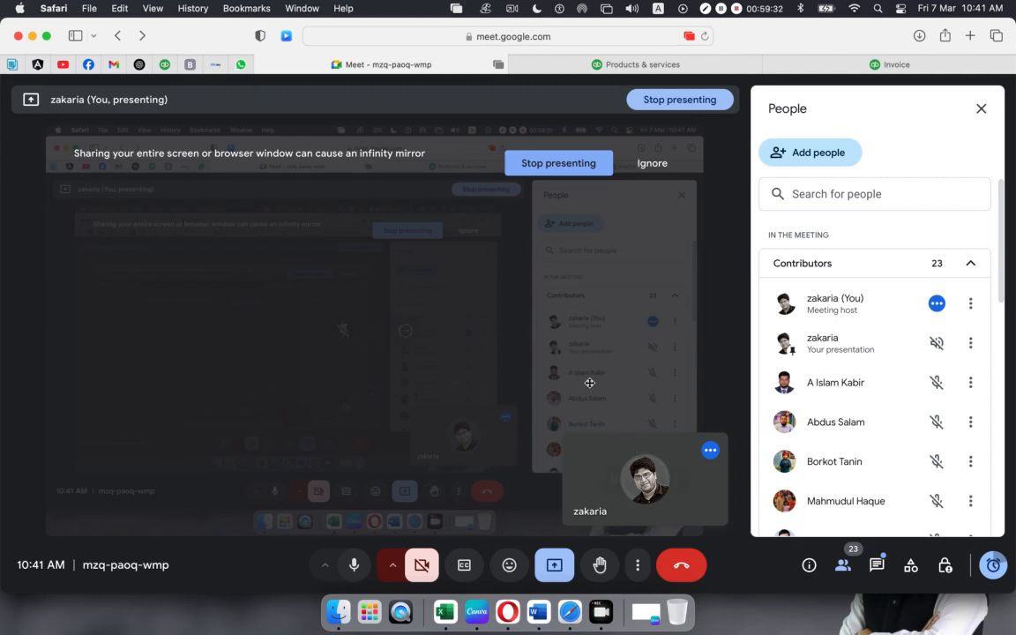
- Bring invoice 1001 back and scroll to its 2,304.00 subtotal, 230.40 VAT and 2,534.40 total
{"action": "left_click", "coordinate": [888, 62]}
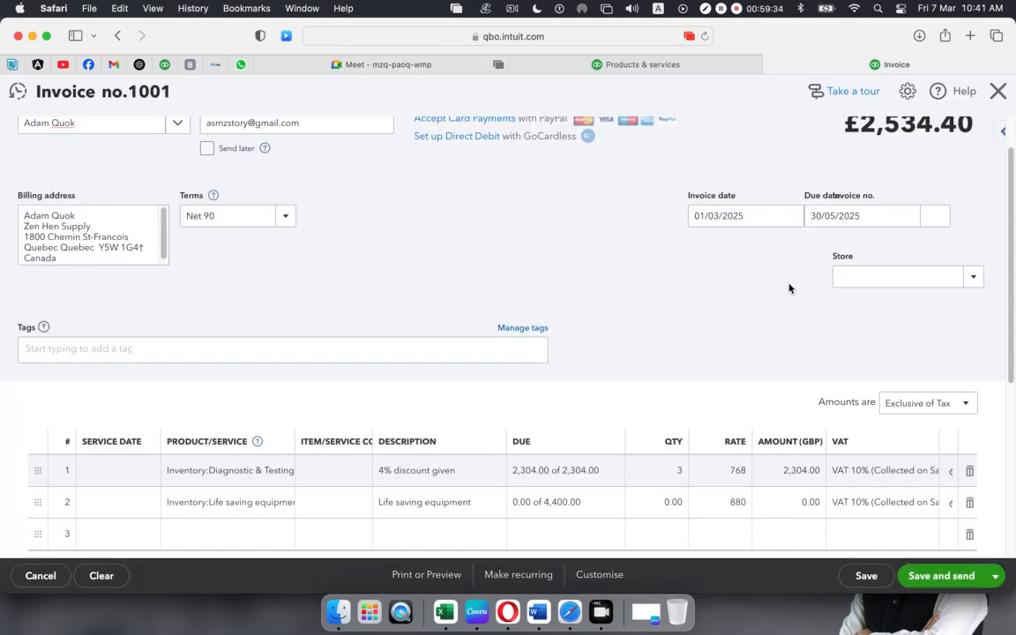
{"action": "scroll", "coordinate": [445, 350], "scroll_direction": "down", "scroll_amount": 1}
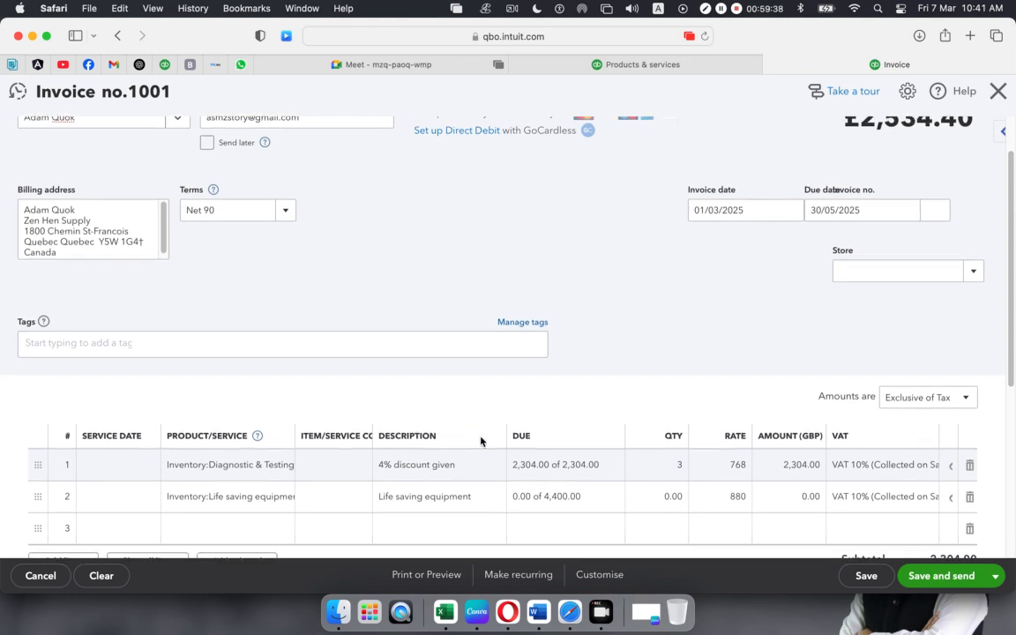
{"action": "scroll", "coordinate": [483, 435], "scroll_direction": "down", "scroll_amount": 3}
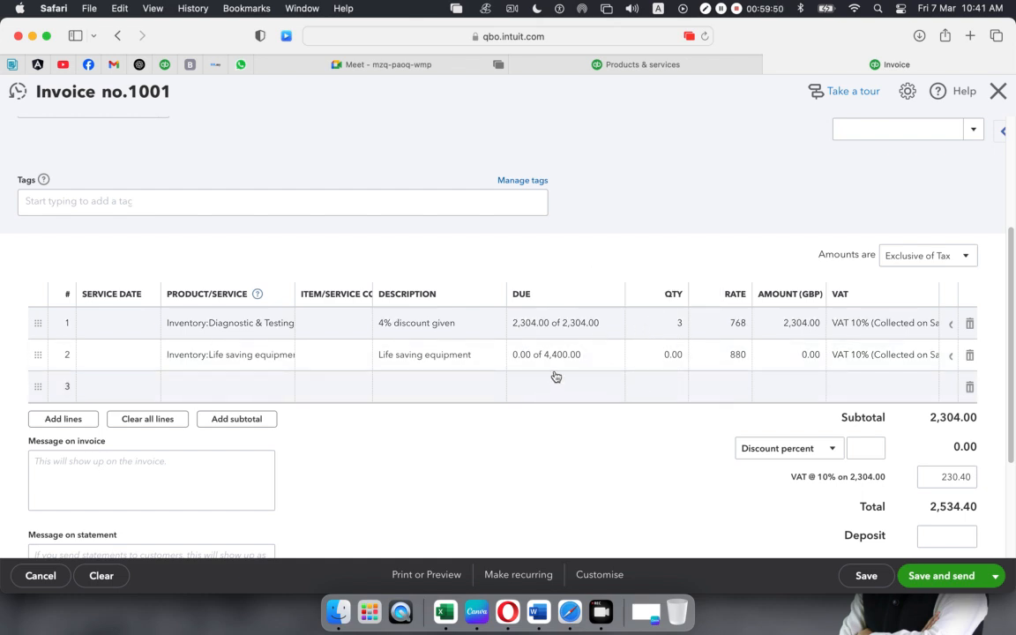
- Add a blank sheet to the products workbook, enter 880 in D10, and compare with the invoice
{"action": "left_click", "coordinate": [445, 605]}
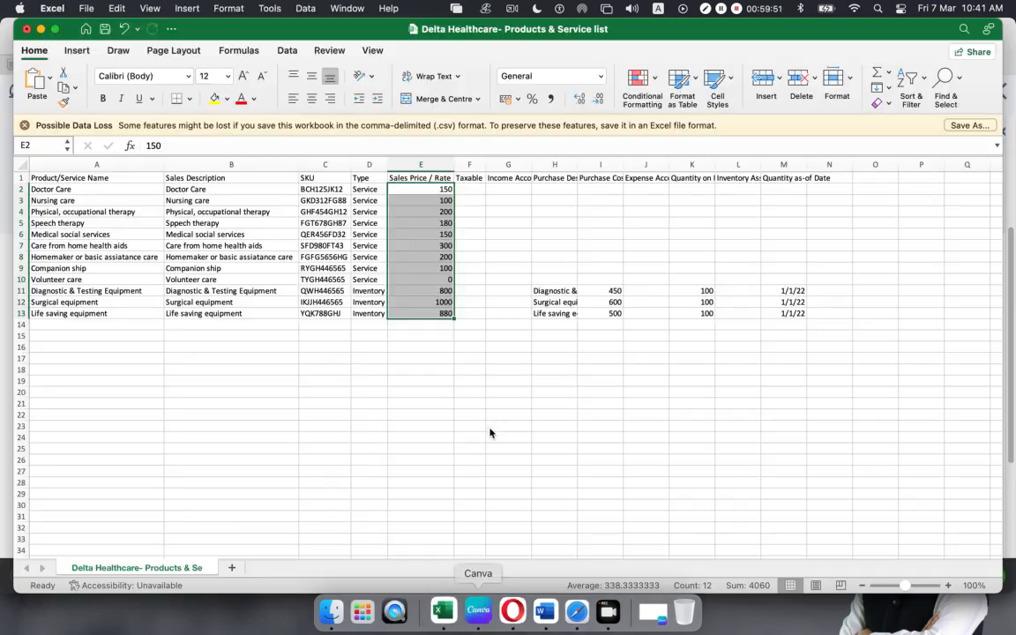
{"action": "left_click", "coordinate": [233, 570]}
{"action": "left_click", "coordinate": [195, 280]}
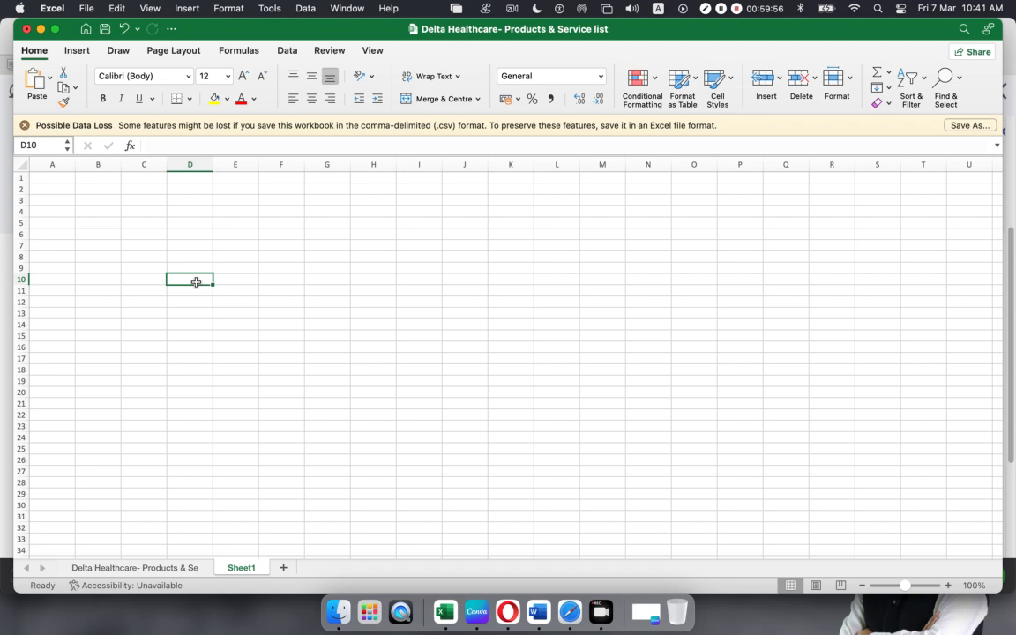
{"action": "type", "text": "880"}
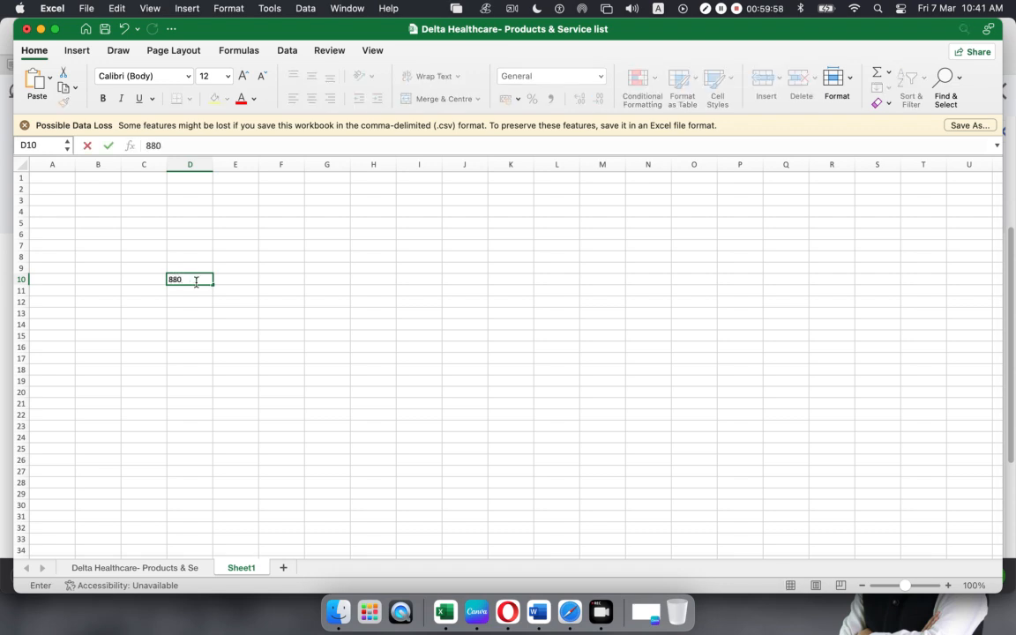
{"action": "left_click", "coordinate": [563, 618]}
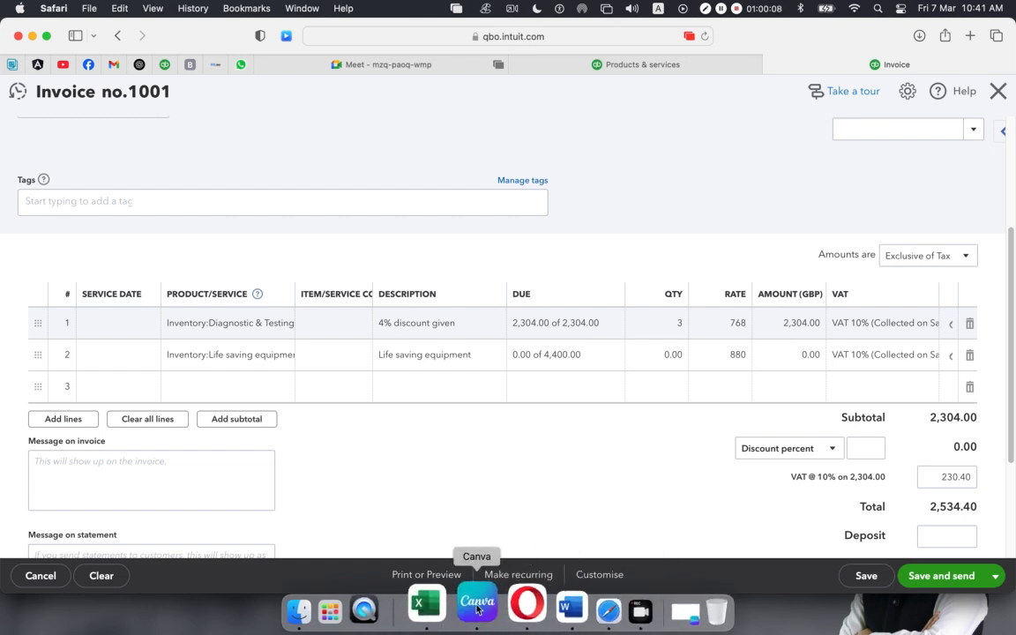
- Put 4400 in E10 and start a formula in F10, then erase it
{"action": "left_click", "coordinate": [443, 607]}
{"action": "left_click", "coordinate": [232, 279]}
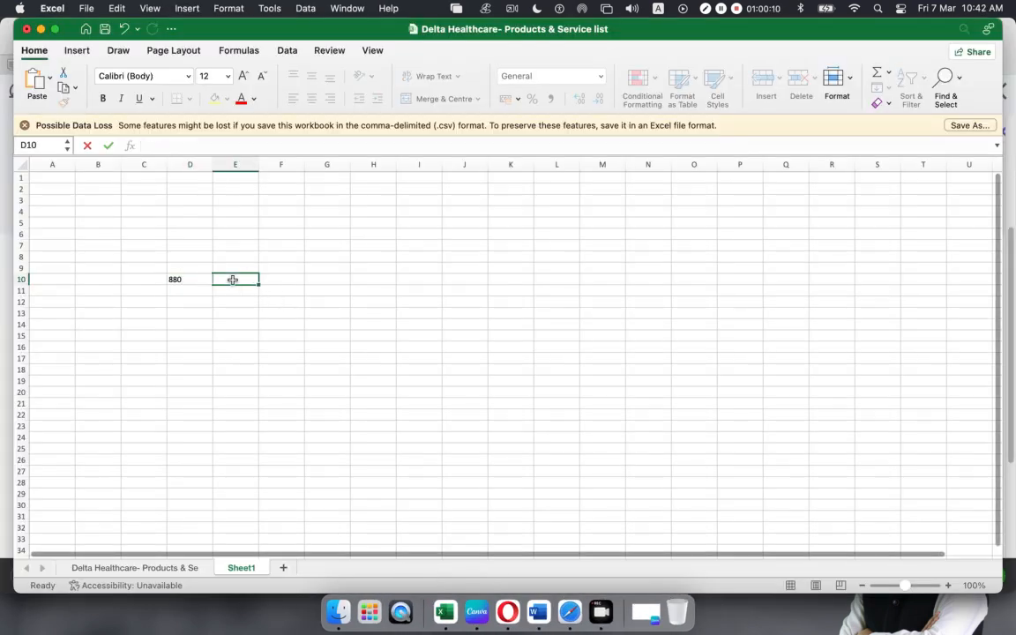
{"action": "type", "text": "0"}
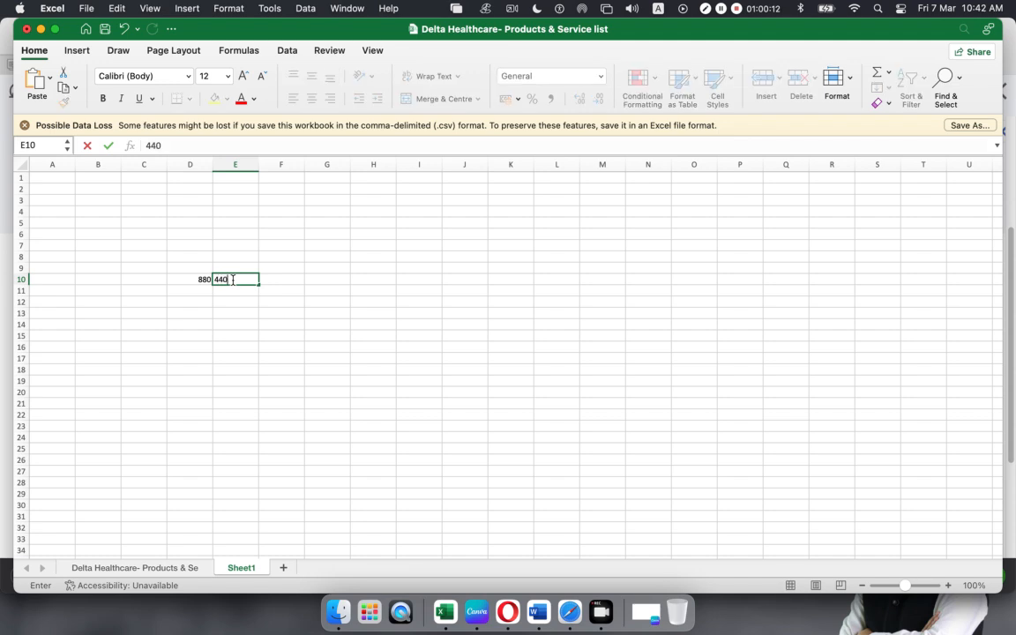
{"action": "type", "text": "0"}
{"action": "left_click", "coordinate": [288, 280]}
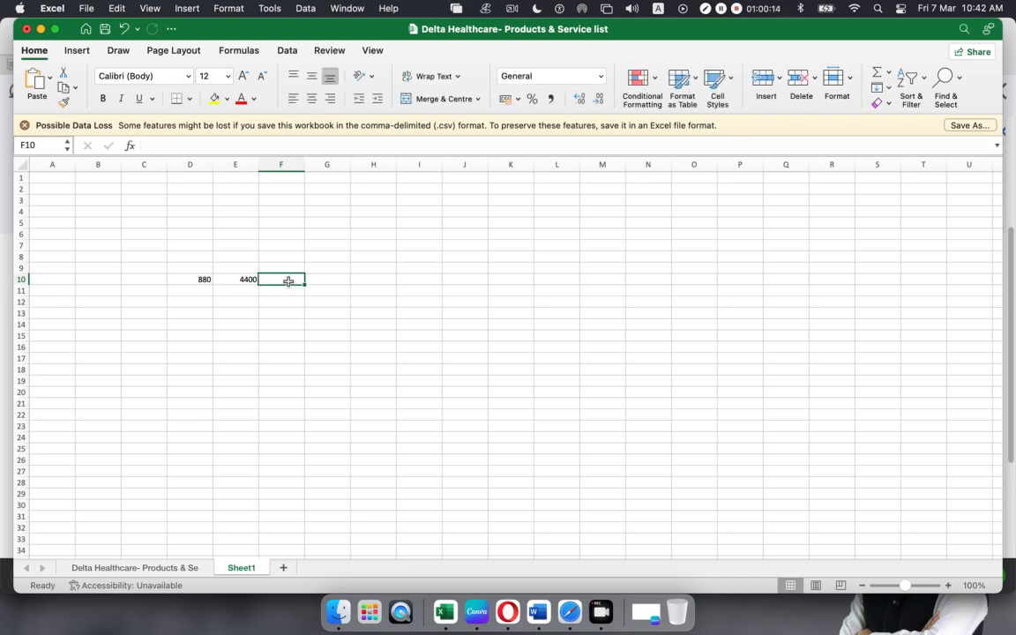
{"action": "type", "text": "="}
{"action": "left_click", "coordinate": [247, 280]}
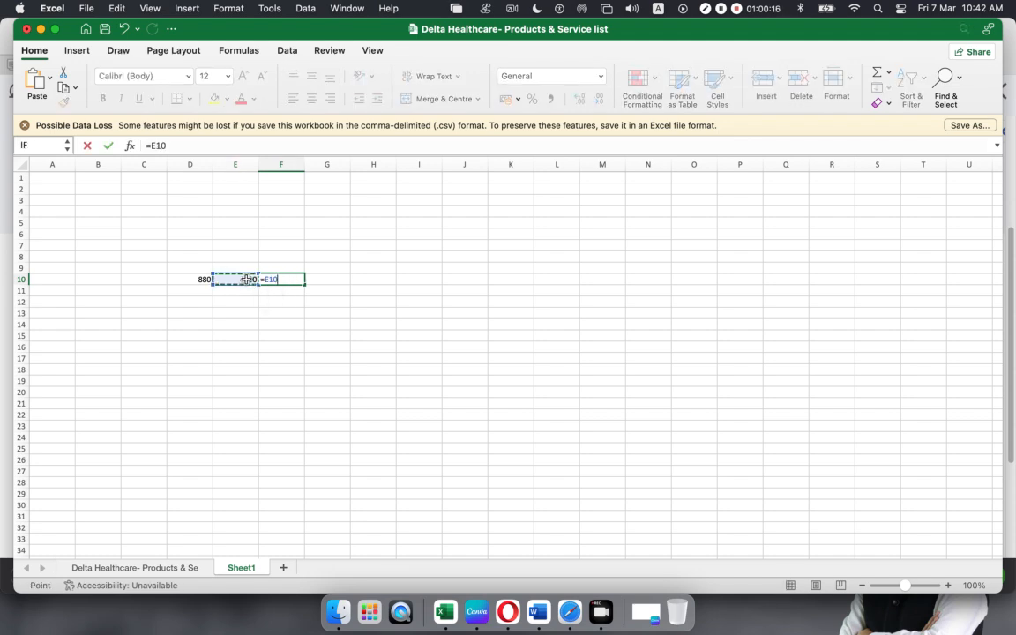
{"action": "key", "text": "BackSpace"}
{"action": "key", "text": "BackSpace"}
{"action": "key", "text": "BackSpace"}
{"action": "key", "text": "BackSpace"}
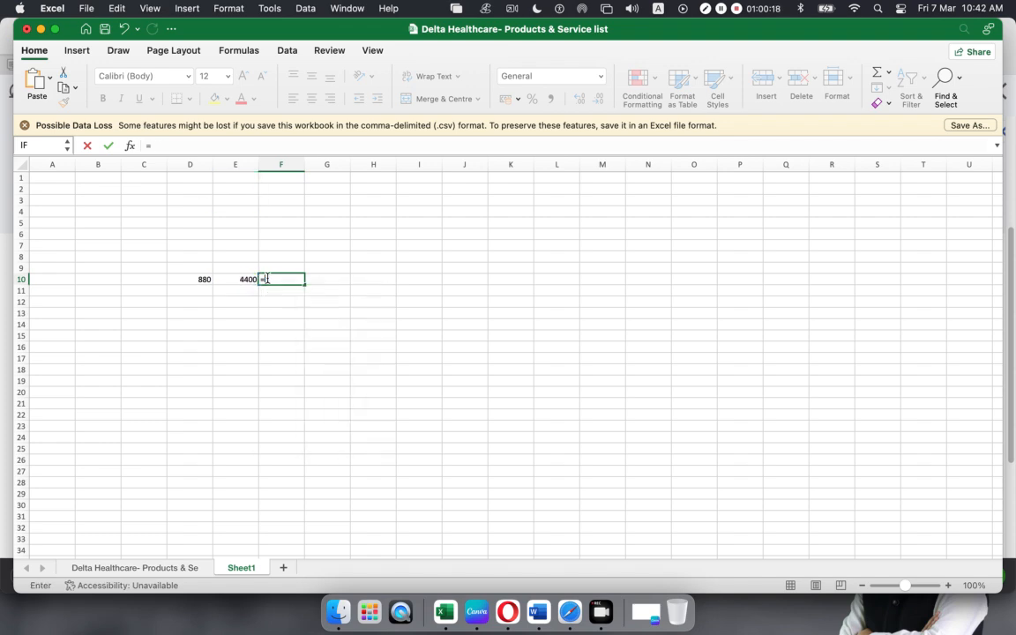
{"action": "left_click", "coordinate": [257, 338]}
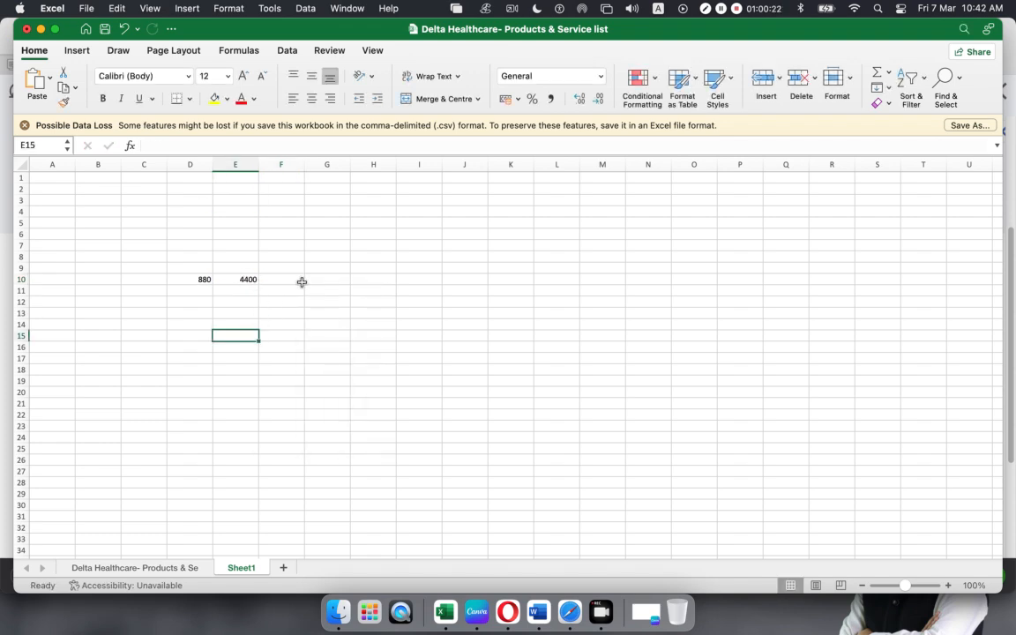
- Try a formula in F10 dividing E10, then clear F10 again
{"action": "left_click", "coordinate": [273, 279]}
{"action": "double_click", "coordinate": [273, 280]}
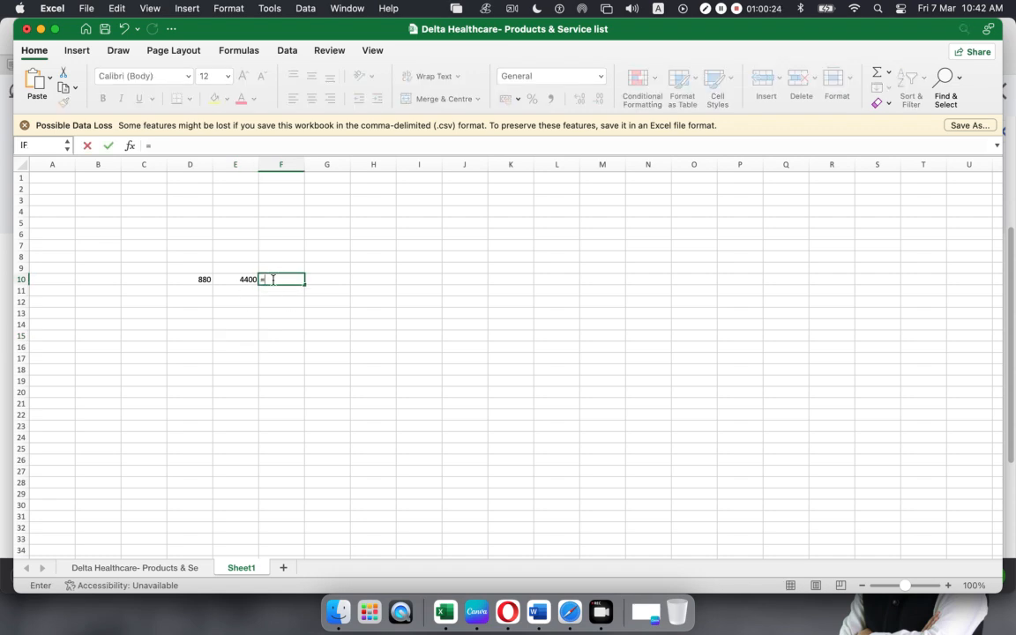
{"action": "type", "text": "="}
{"action": "left_click", "coordinate": [236, 279]}
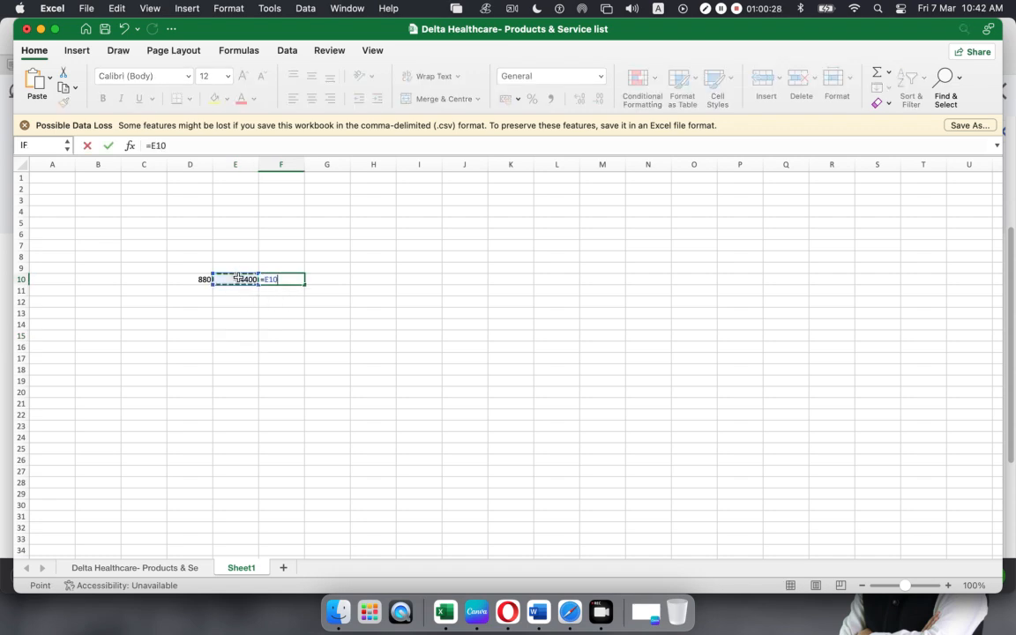
{"action": "type", "text": "/4"}
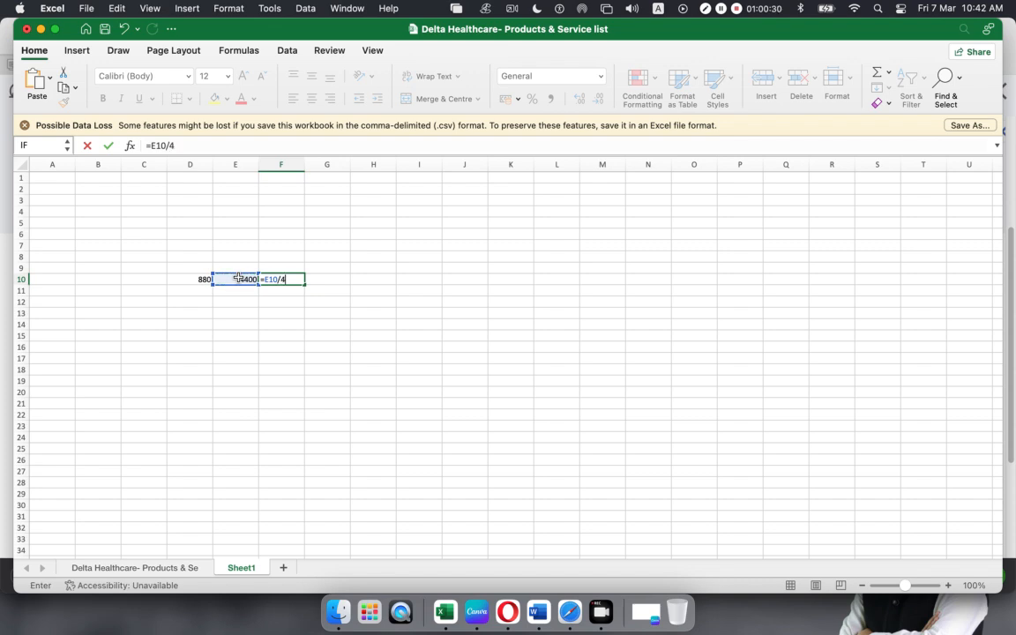
{"action": "key", "text": "Return"}
{"action": "left_click", "coordinate": [284, 280]}
{"action": "key", "text": "Delete"}
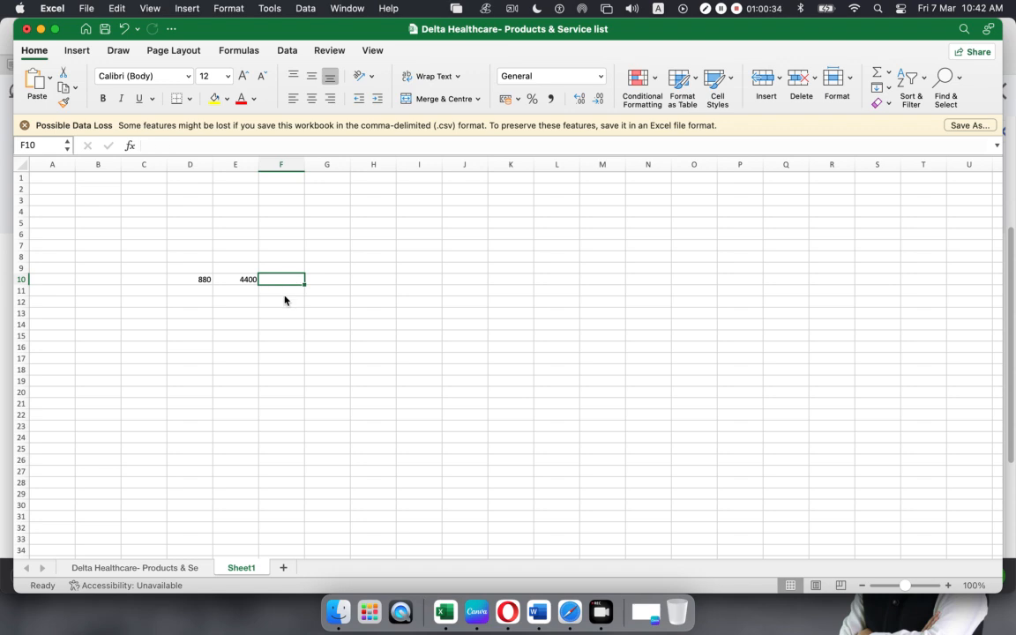
- Replace E10 with 4 and enter =D10*E10 in F10 to get 3520
{"action": "left_click", "coordinate": [190, 278]}
{"action": "left_click", "coordinate": [260, 278]}
{"action": "left_click", "coordinate": [242, 278]}
{"action": "key", "text": "Delete"}
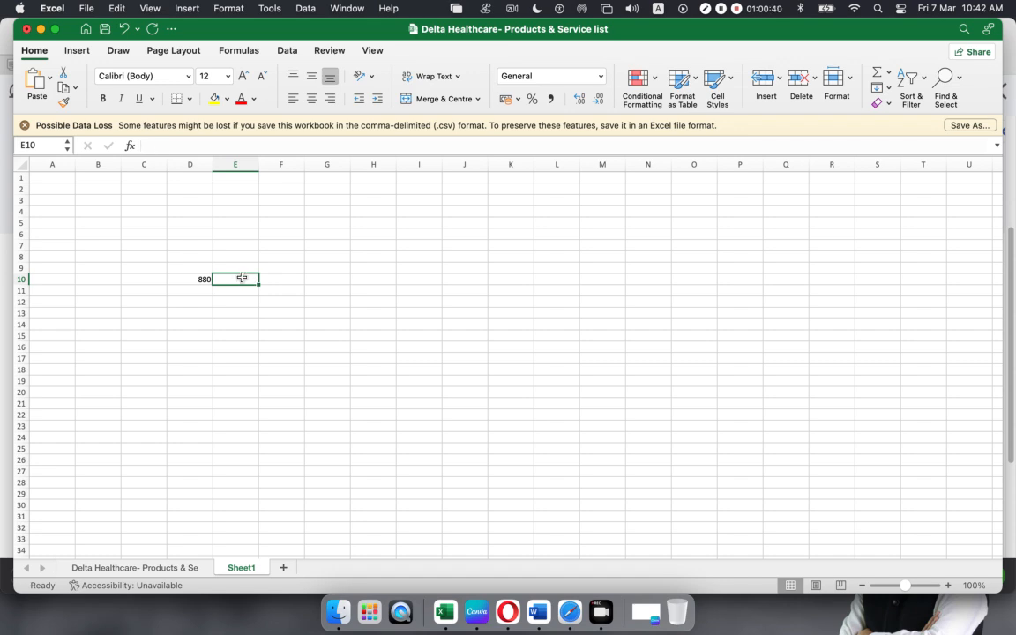
{"action": "type", "text": "4"}
{"action": "key", "text": "Tab"}
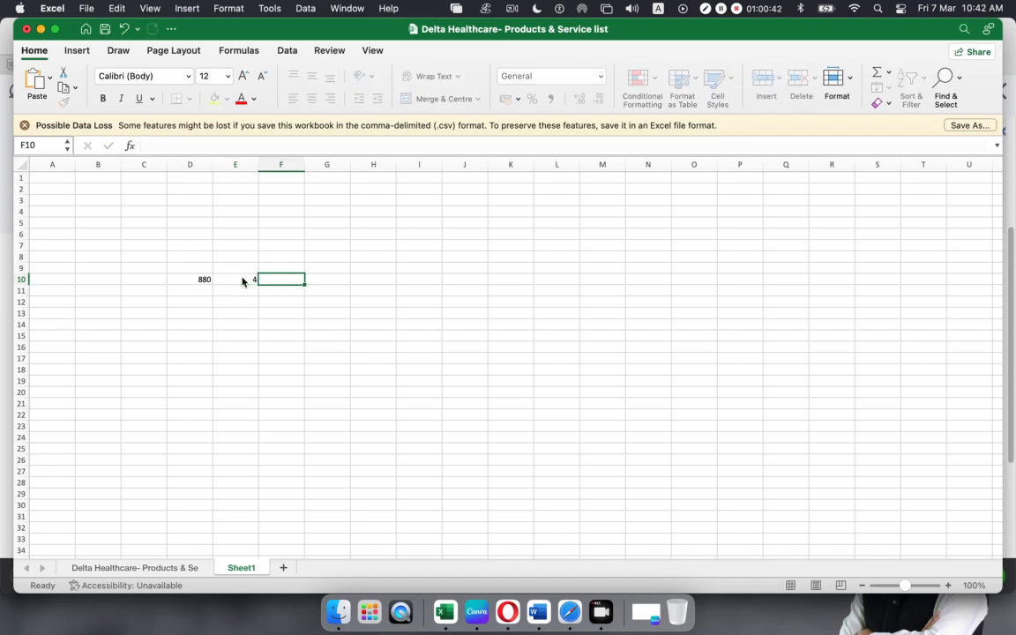
{"action": "type", "text": "="}
{"action": "left_click", "coordinate": [204, 280]}
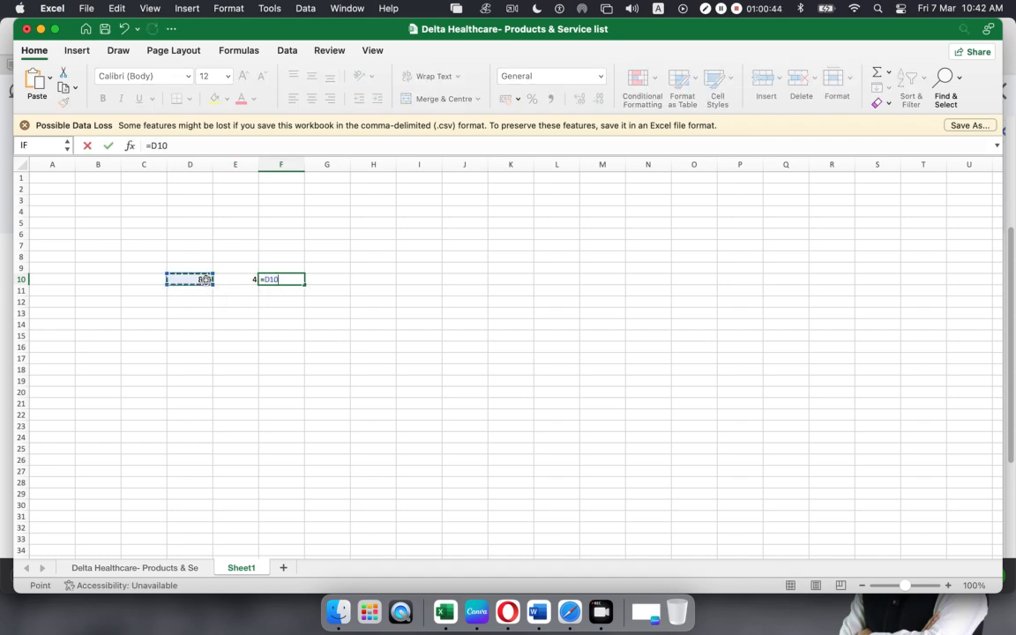
{"action": "type", "text": "*"}
{"action": "left_click", "coordinate": [228, 280]}
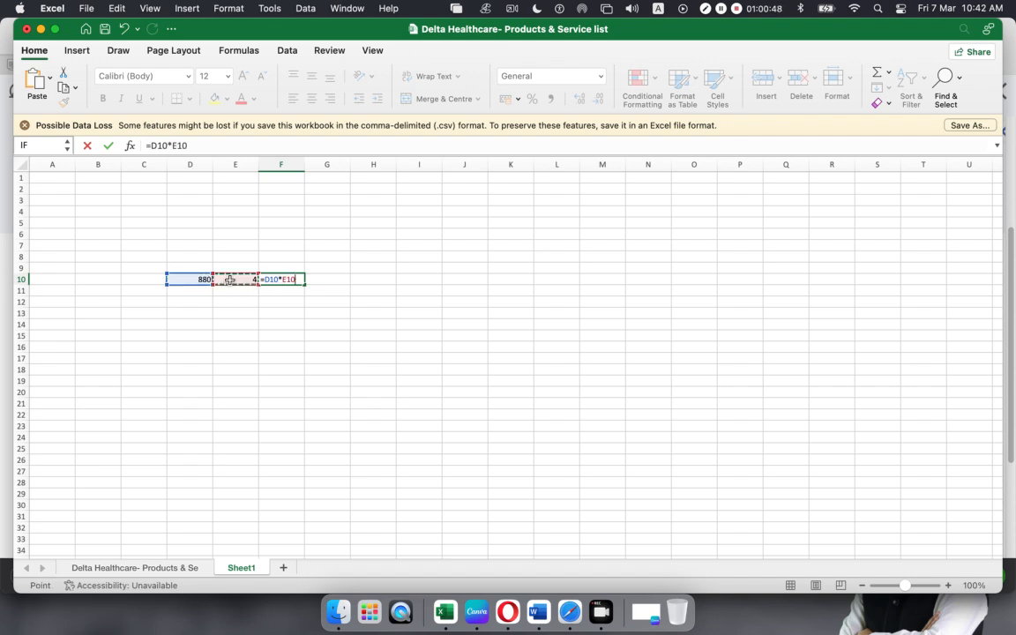
{"action": "key", "text": "Return"}
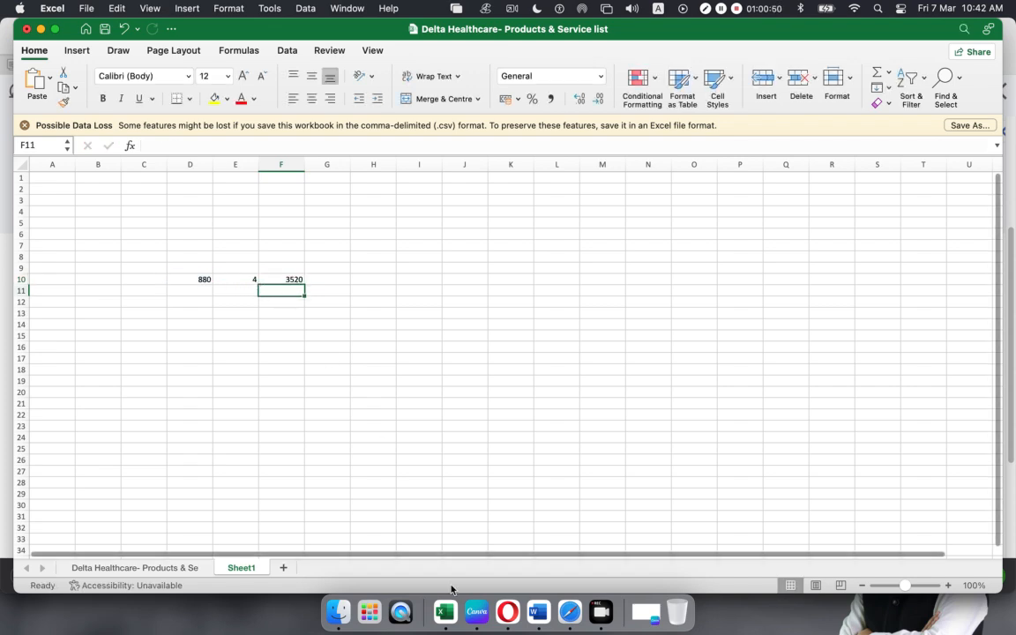
{"action": "left_click", "coordinate": [558, 601]}
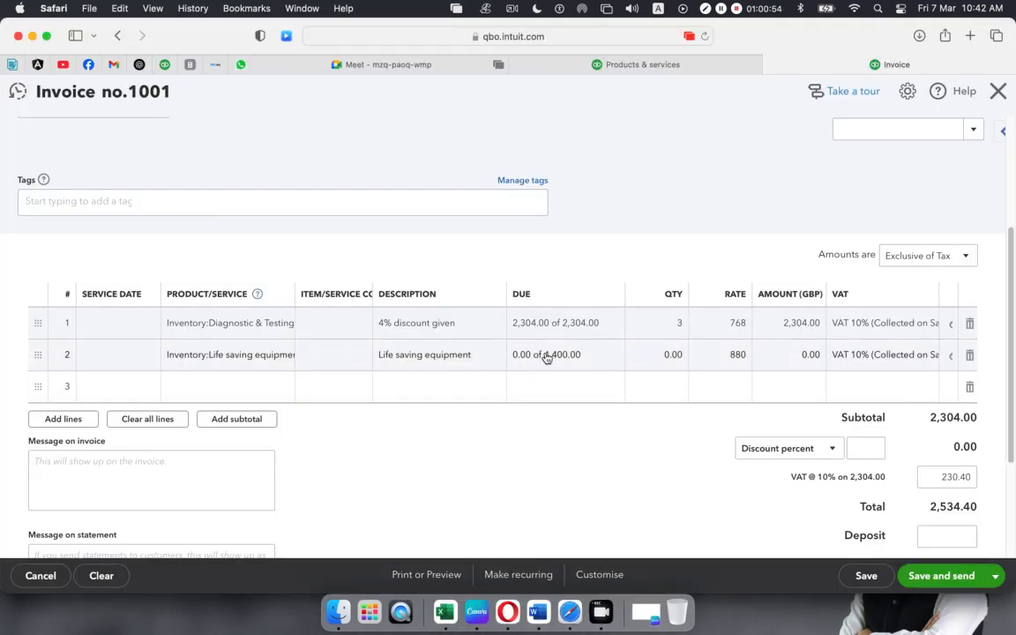
- Set the Life saving equipment line's due amount to 3,520.00 of 4,400.00, totalling 6,406.40
{"action": "left_click", "coordinate": [557, 359]}
{"action": "left_click", "coordinate": [583, 356]}
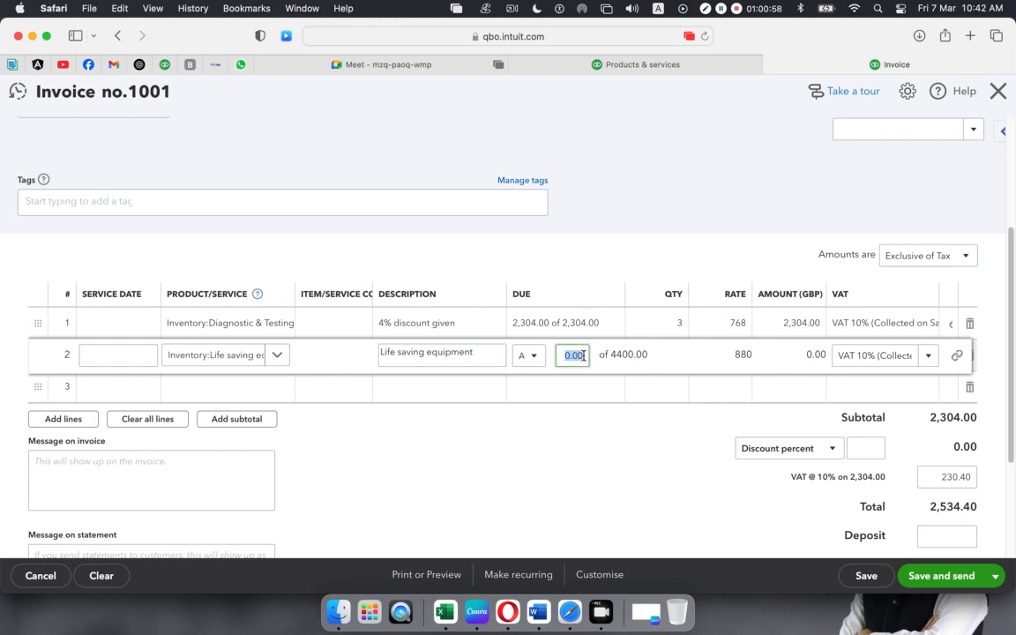
{"action": "type", "text": "3"}
{"action": "type", "text": "520"}
{"action": "left_click", "coordinate": [622, 472]}
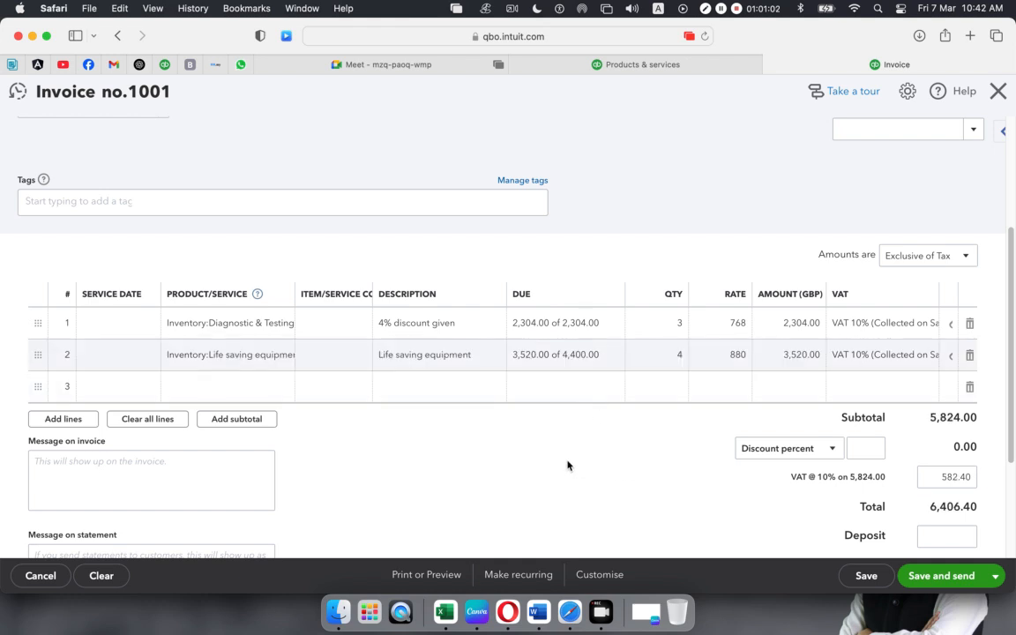
{"action": "mouse_move", "coordinate": [681, 363]}
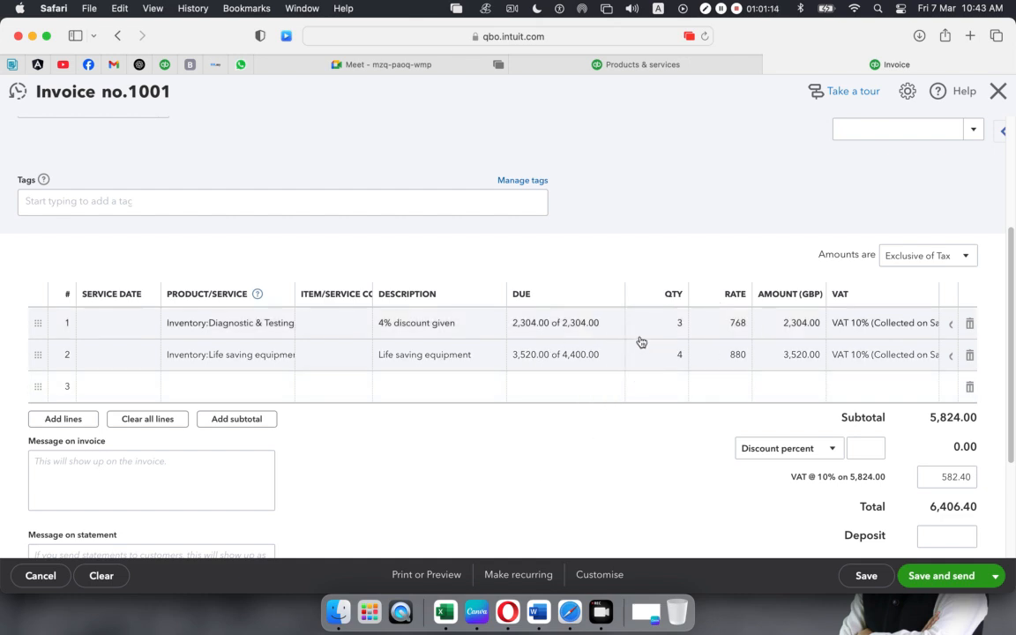
- Close invoice 1001 without saving and go to Sales > All sales to see the transactions
{"action": "left_click", "coordinate": [999, 93]}
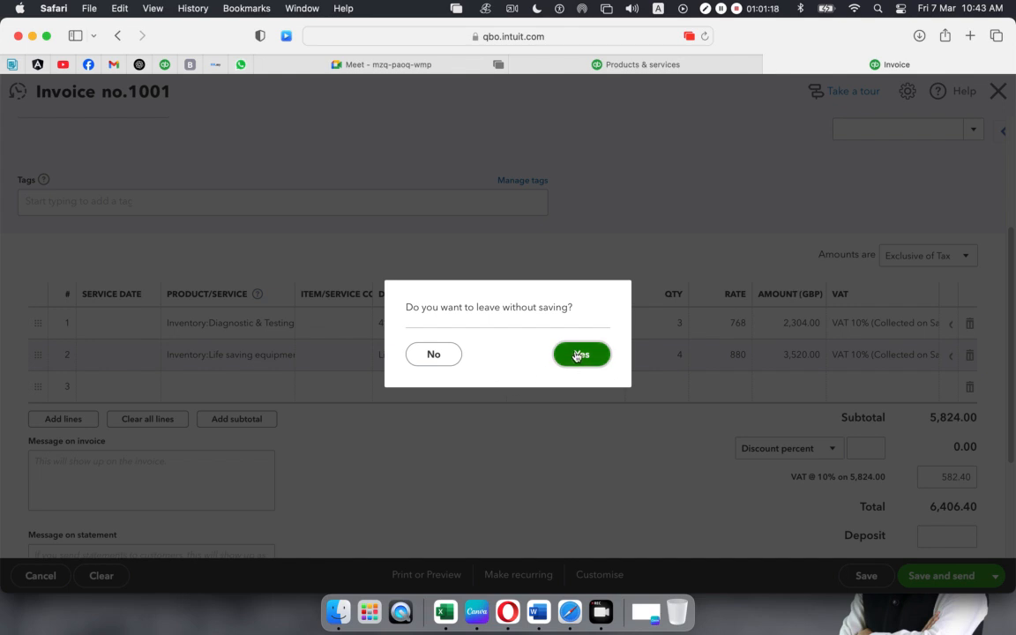
{"action": "left_click", "coordinate": [581, 392]}
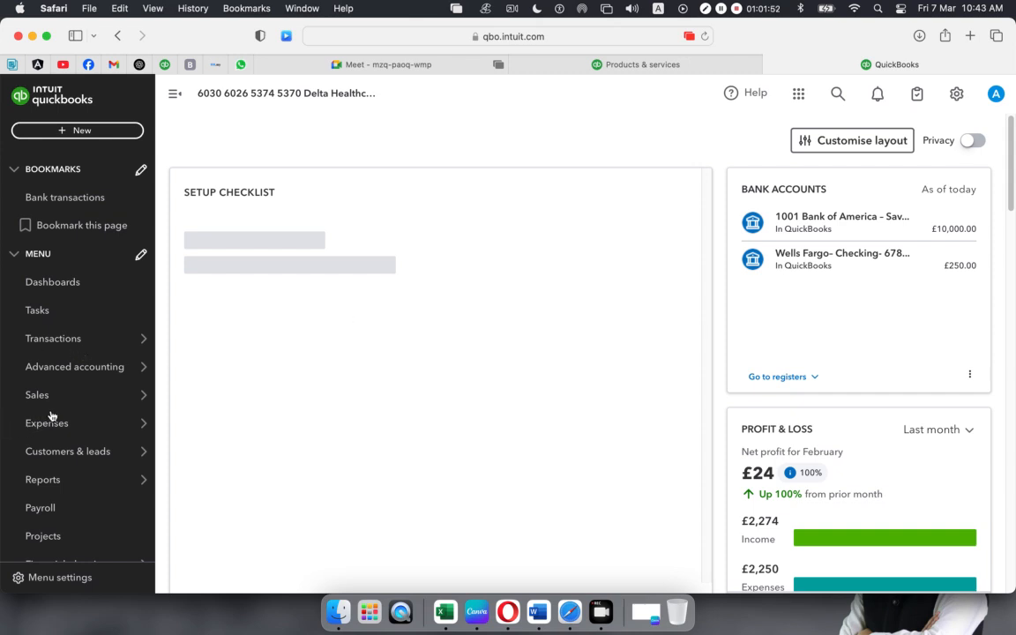
{"action": "mouse_move", "coordinate": [61, 399]}
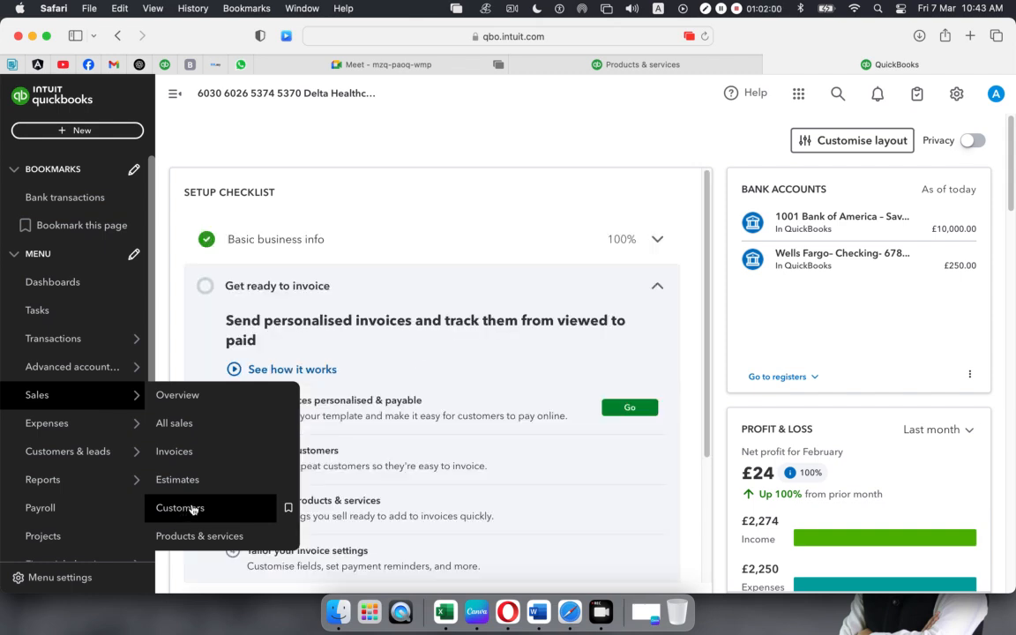
{"action": "left_click", "coordinate": [174, 425]}
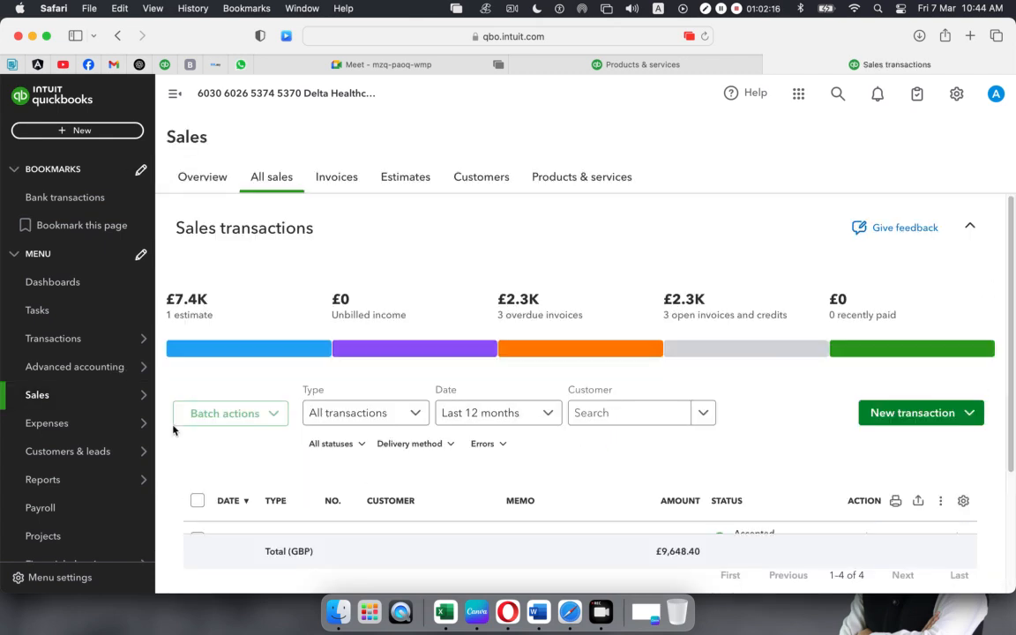
{"action": "scroll", "coordinate": [639, 469], "scroll_direction": "down", "scroll_amount": 3}
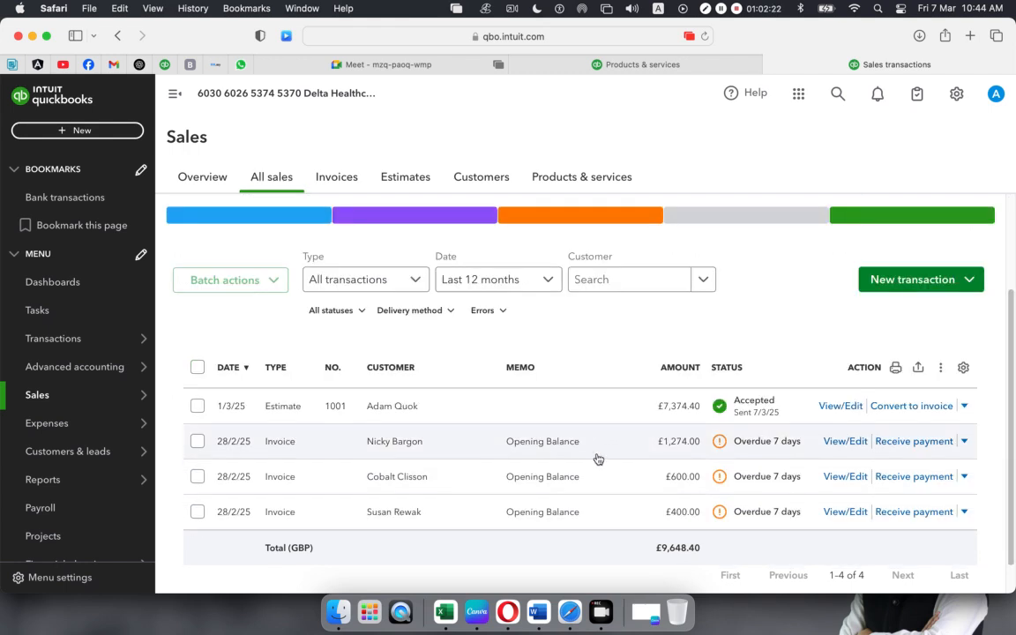
- Convert estimate 1001 to an invoice at 70 percent of its value, £5,162.08
{"action": "left_click", "coordinate": [915, 407]}
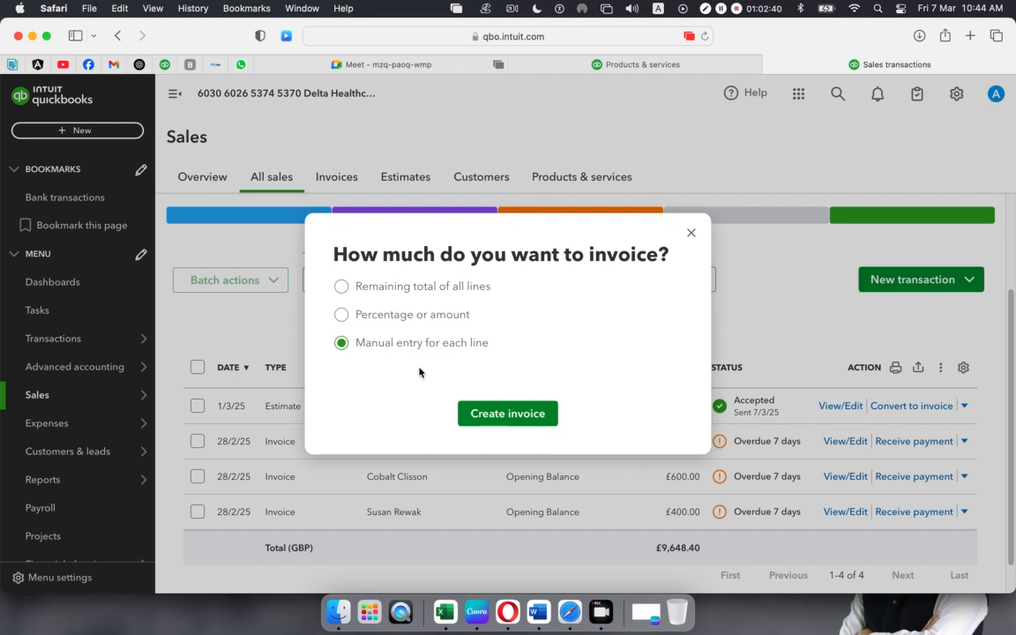
{"action": "left_click", "coordinate": [341, 315]}
{"action": "left_click", "coordinate": [381, 331]}
{"action": "left_click", "coordinate": [468, 334]}
{"action": "left_click", "coordinate": [361, 336]}
{"action": "left_click_drag", "start_coordinate": [377, 334], "coordinate": [291, 334]}
{"action": "type", "text": "70"}
{"action": "left_click", "coordinate": [373, 434]}
{"action": "left_click", "coordinate": [494, 331]}
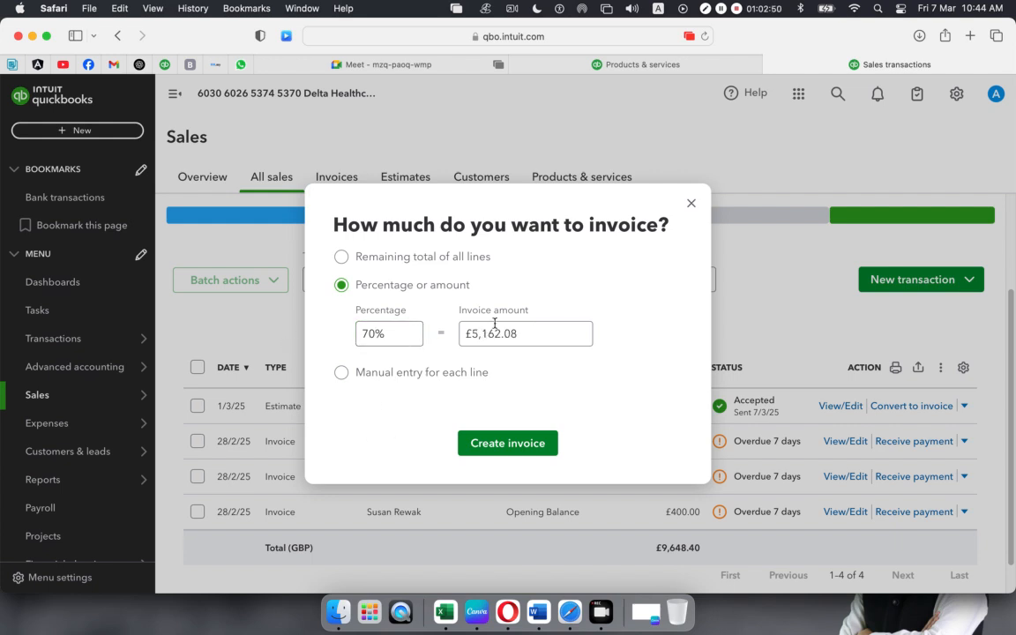
{"action": "left_click", "coordinate": [497, 447]}
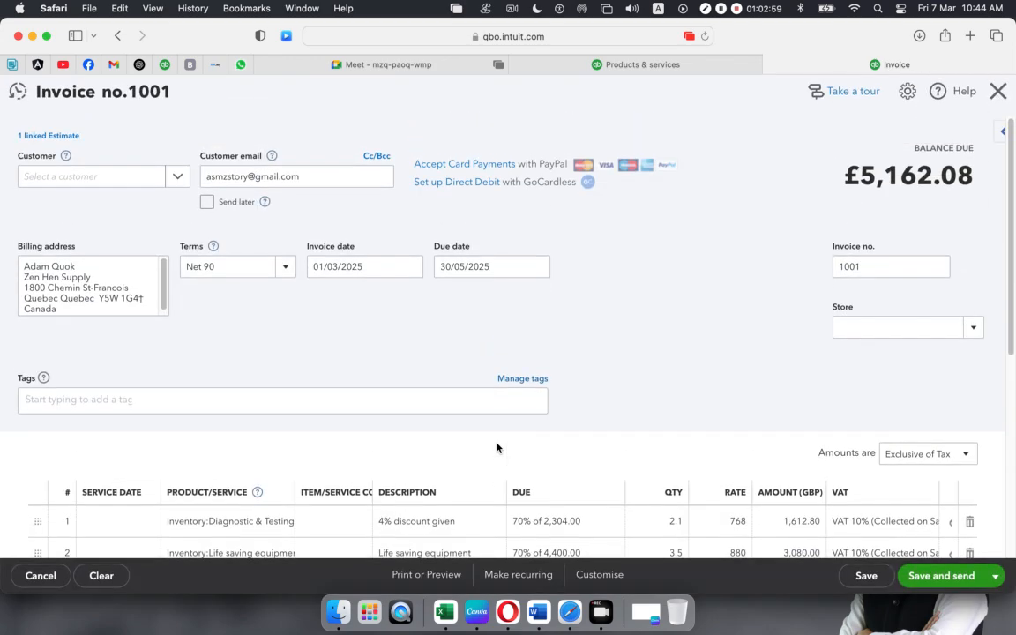
- Scroll through the 70% invoice to check its lines and £5,162.08 balance
{"action": "scroll", "coordinate": [523, 467], "scroll_direction": "down", "scroll_amount": 2}
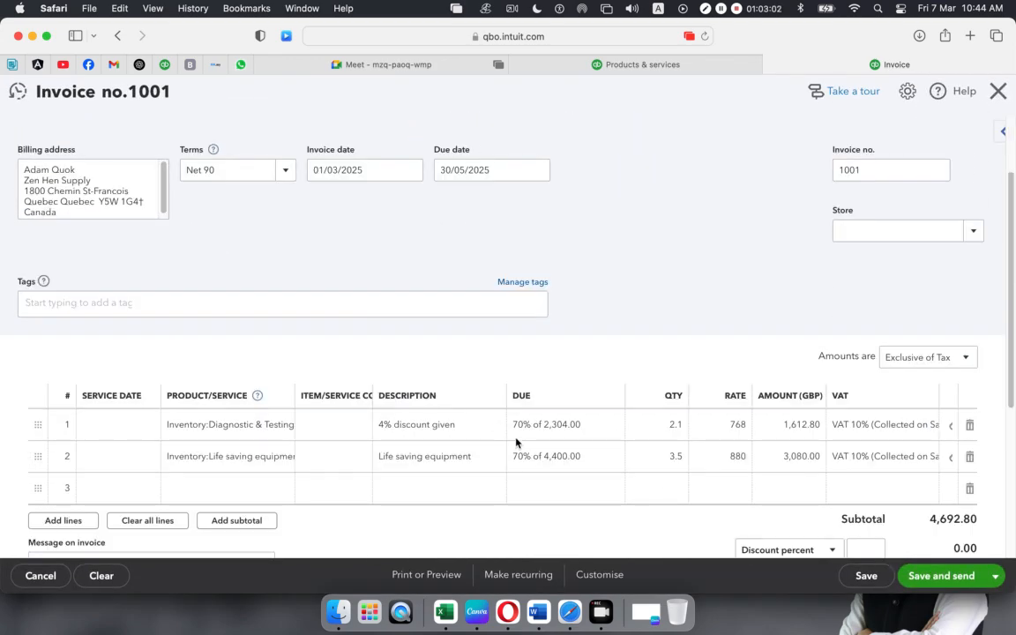
{"action": "scroll", "coordinate": [500, 456], "scroll_direction": "down", "scroll_amount": 7}
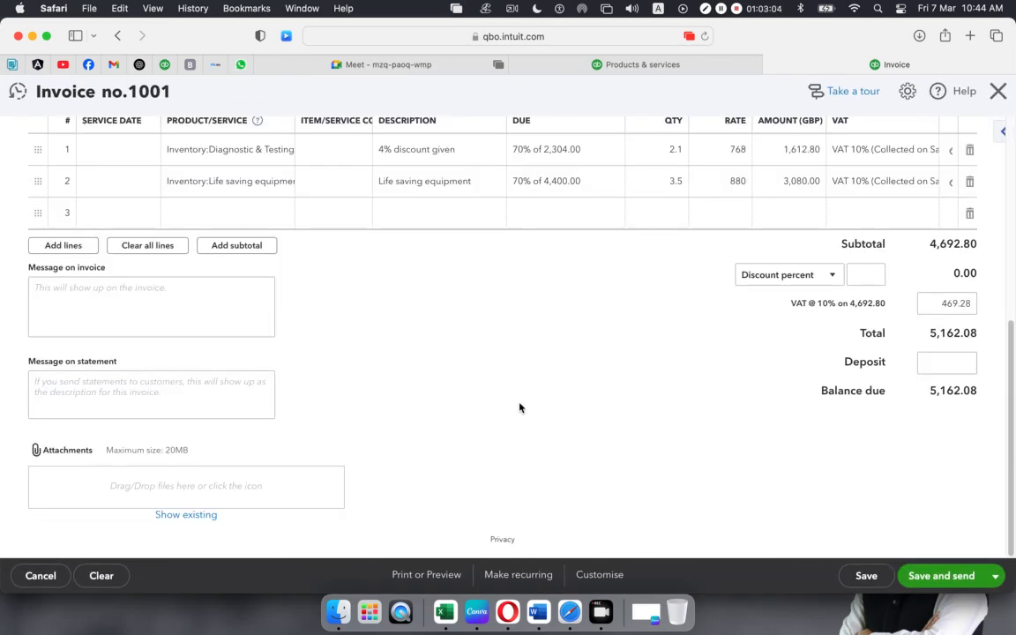
{"action": "scroll", "coordinate": [521, 308], "scroll_direction": "up", "scroll_amount": 1}
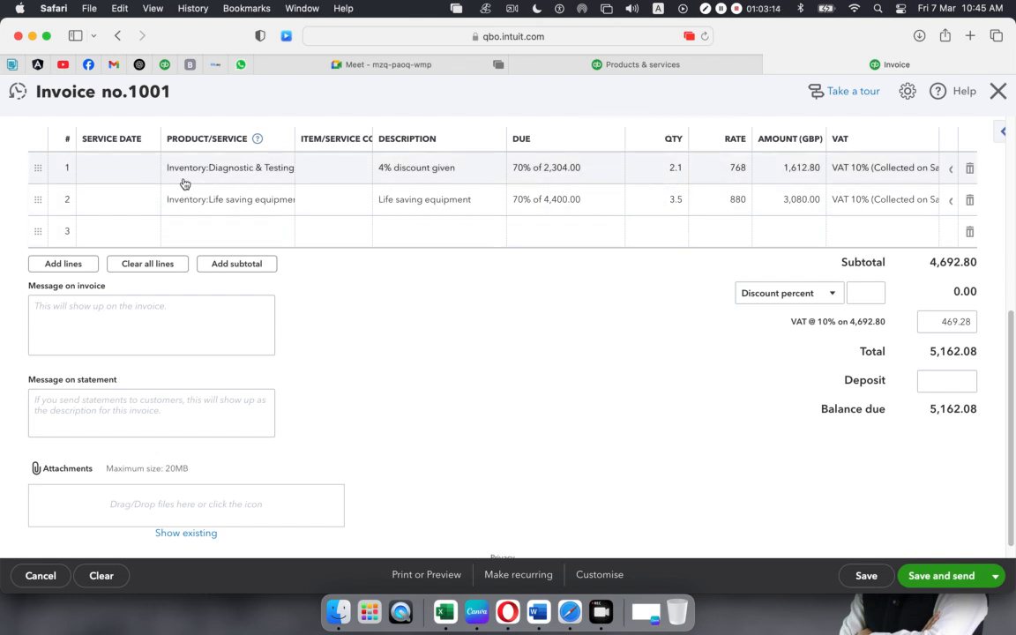
{"action": "mouse_move", "coordinate": [673, 167]}
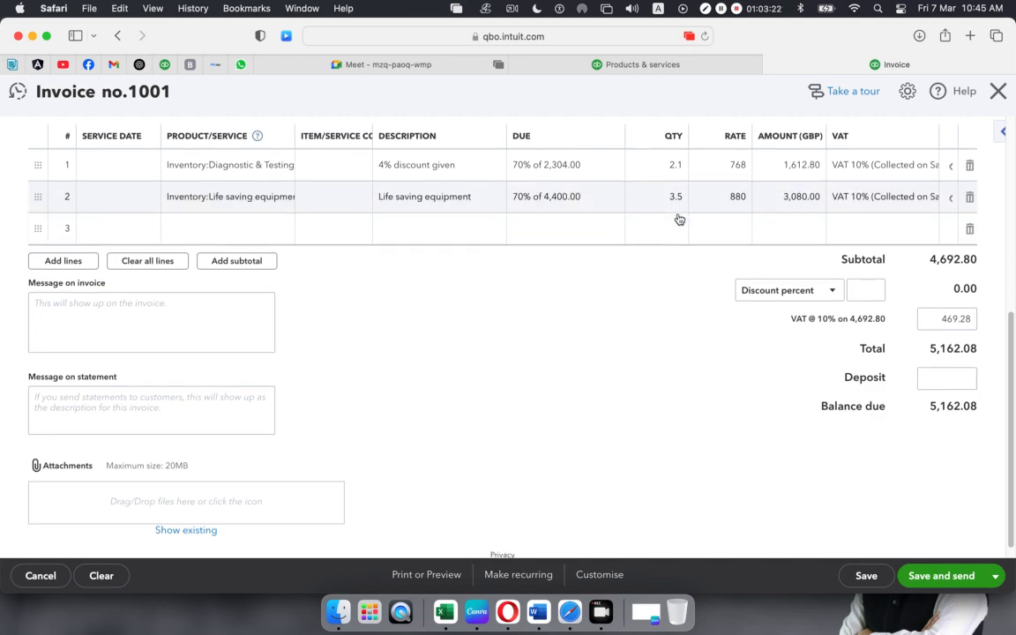
{"action": "scroll", "coordinate": [679, 219], "scroll_direction": "up", "scroll_amount": 10}
{"action": "scroll", "coordinate": [678, 219], "scroll_direction": "down", "scroll_amount": 10}
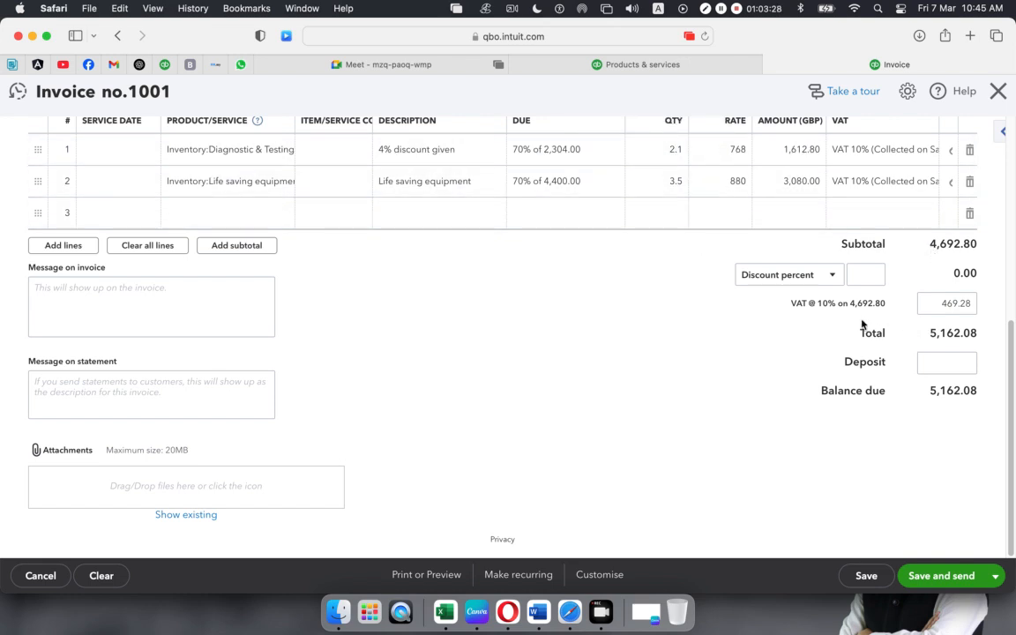
{"action": "scroll", "coordinate": [536, 381], "scroll_direction": "up", "scroll_amount": 5}
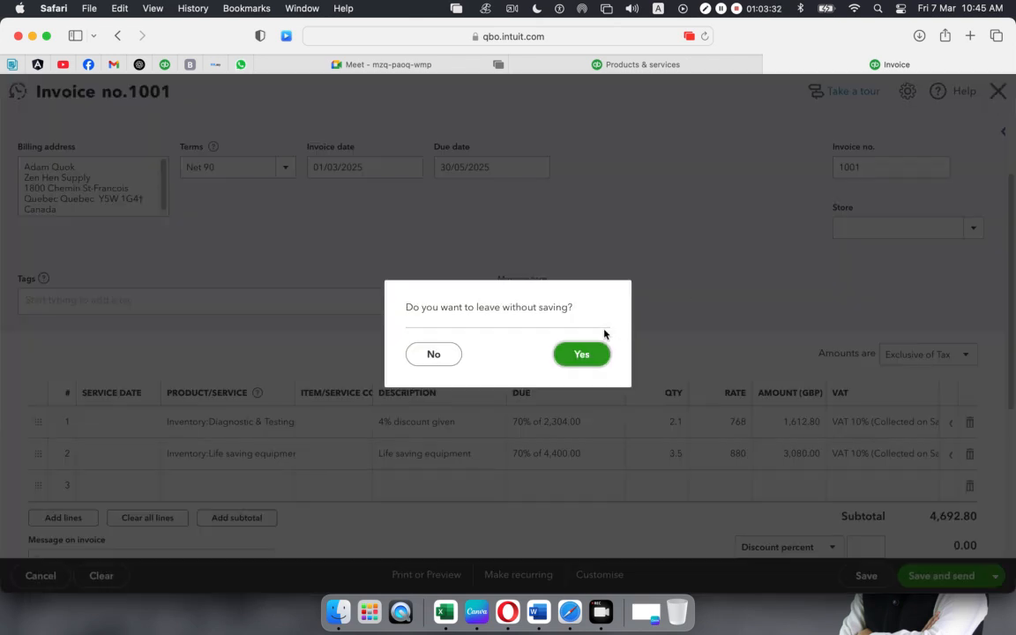
- Discard the 70% draft and convert estimate 1001 for the remaining total of all lines
{"action": "left_click", "coordinate": [580, 354]}
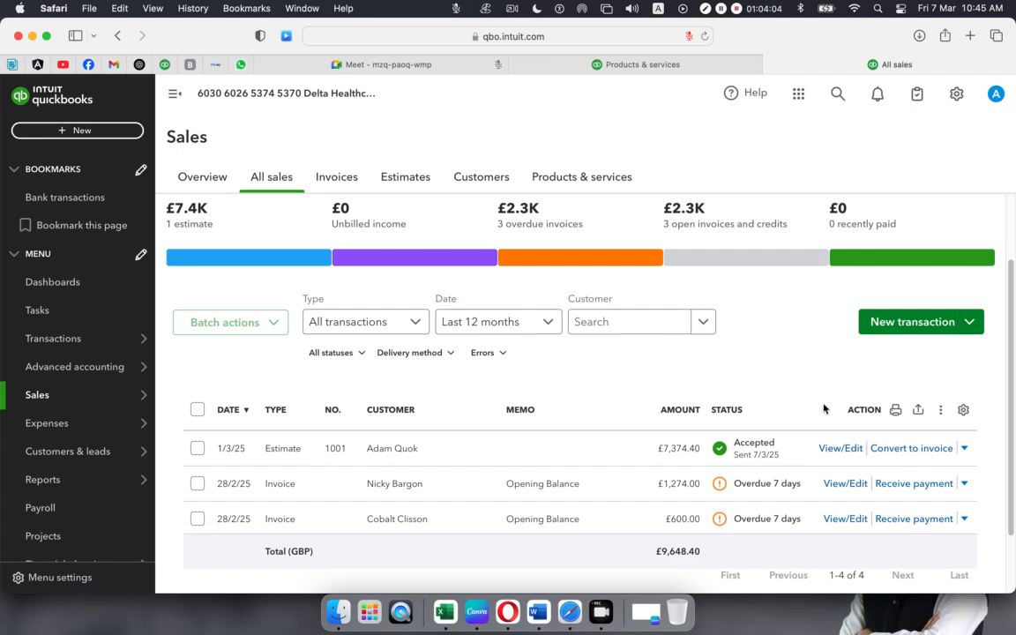
{"action": "left_click", "coordinate": [900, 450]}
{"action": "left_click", "coordinate": [341, 256]}
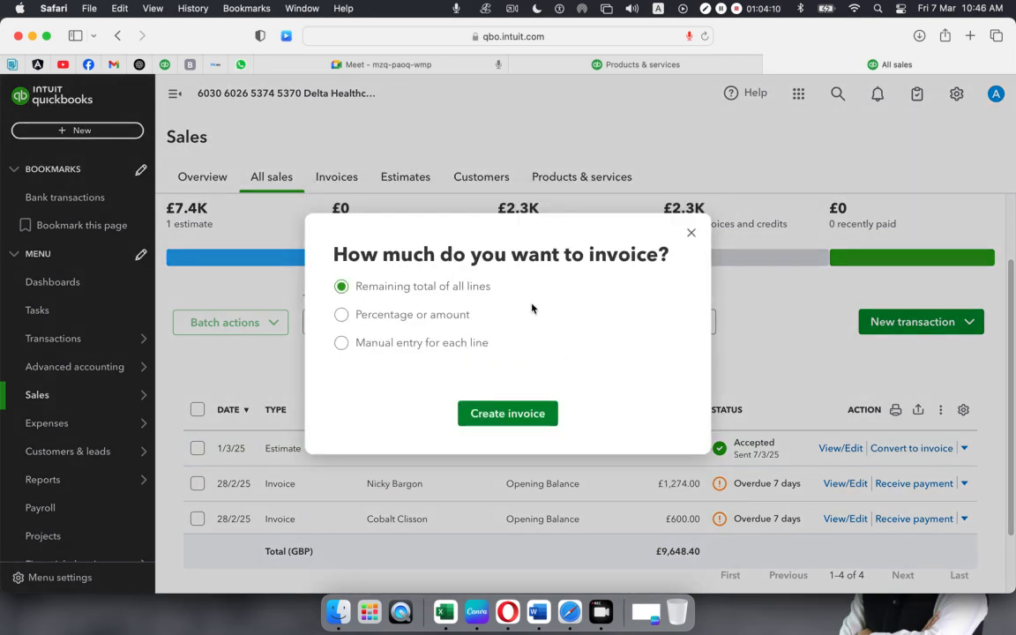
{"action": "left_click", "coordinate": [509, 413]}
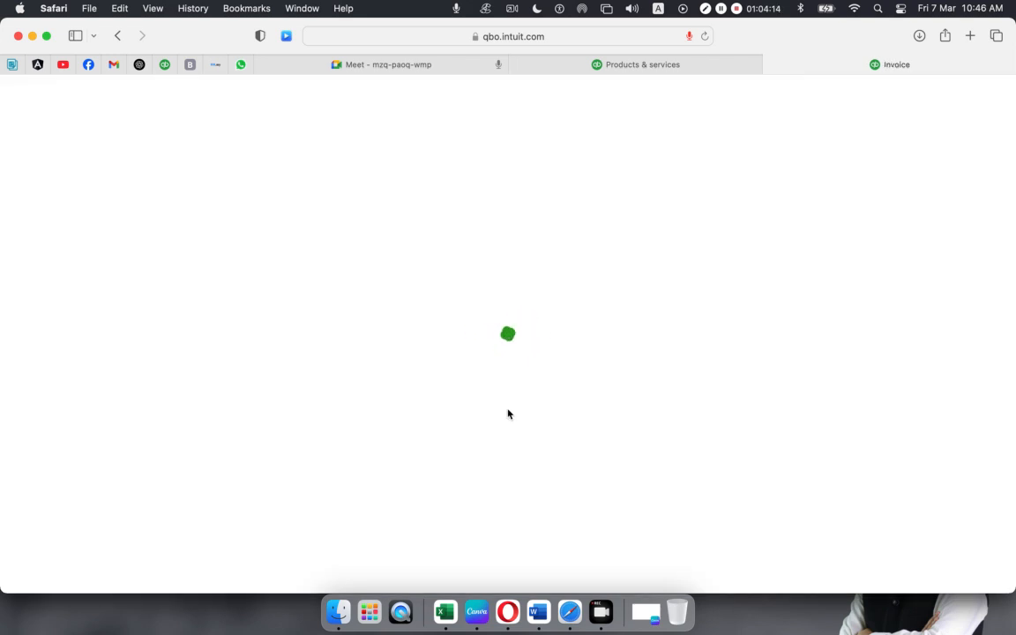
- Present the screen in Google Meet with browser sharing allowed, then return to invoice 1001
{"action": "left_click", "coordinate": [381, 69]}
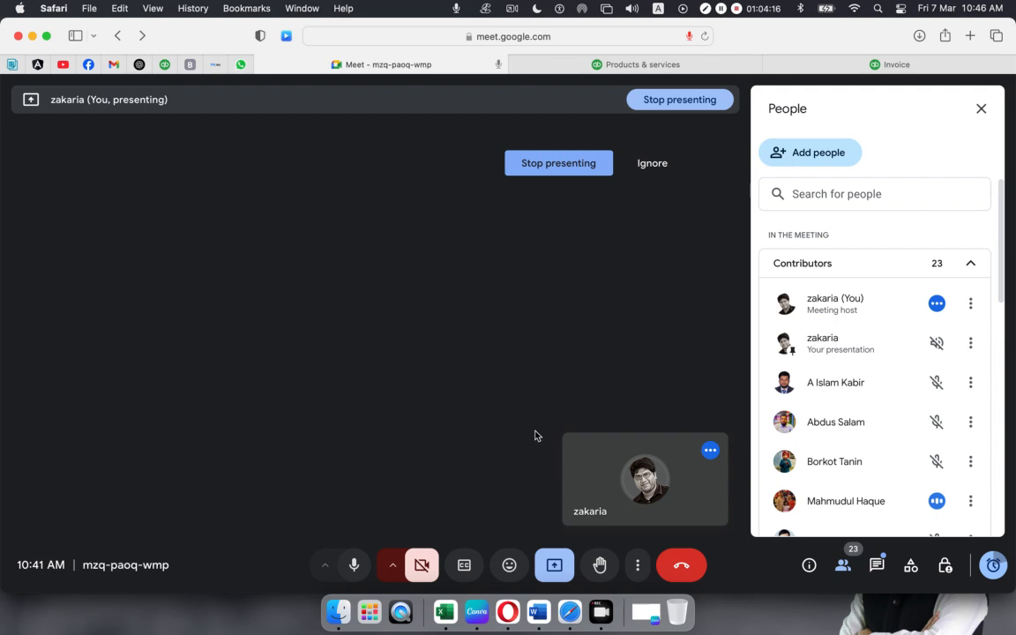
{"action": "left_click", "coordinate": [554, 565]}
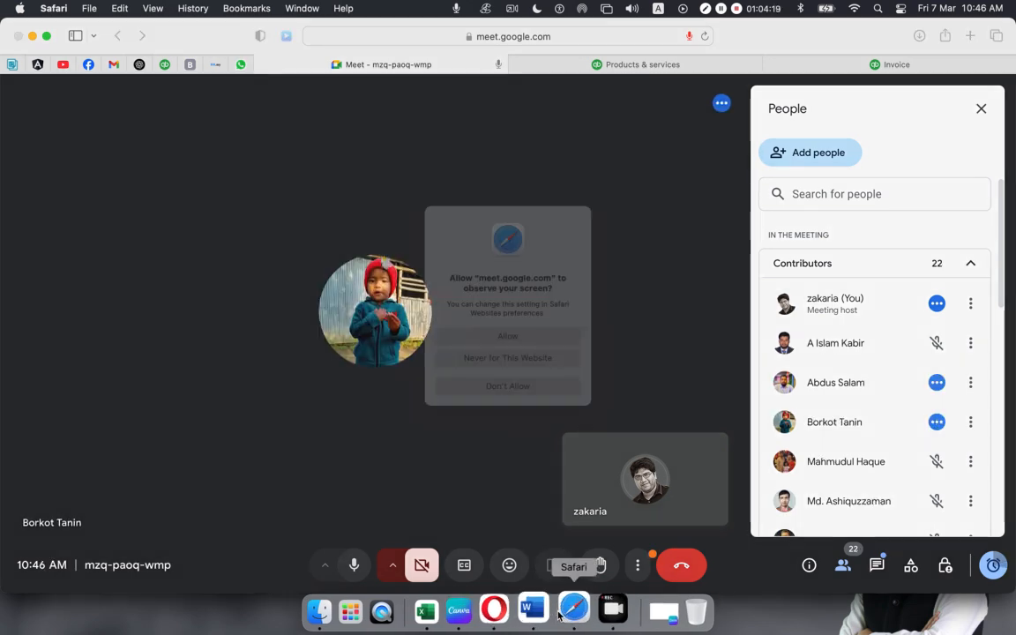
{"action": "left_click", "coordinate": [500, 340]}
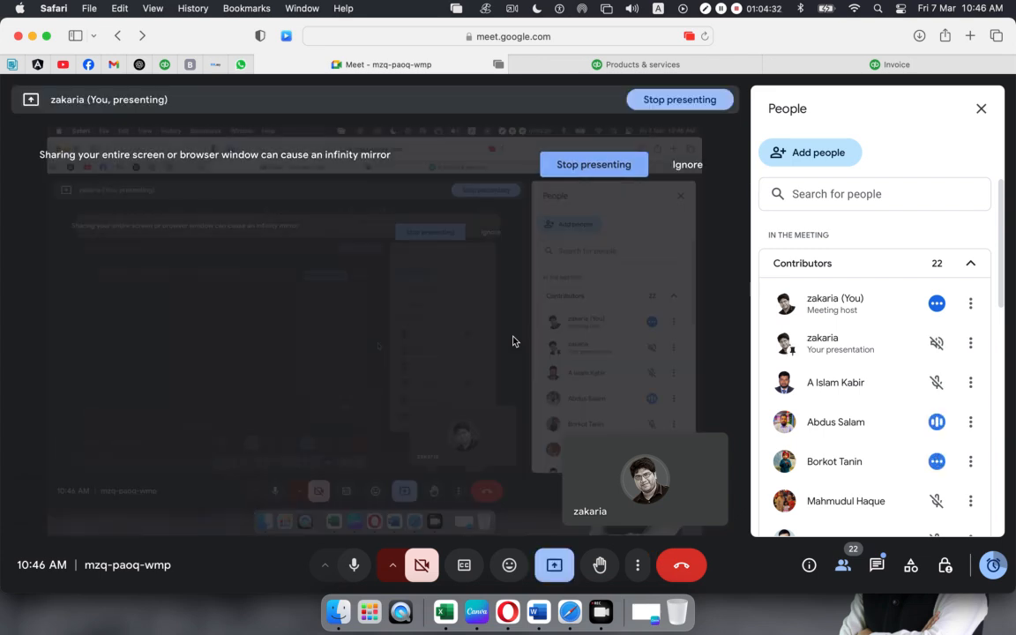
{"action": "left_click", "coordinate": [853, 63]}
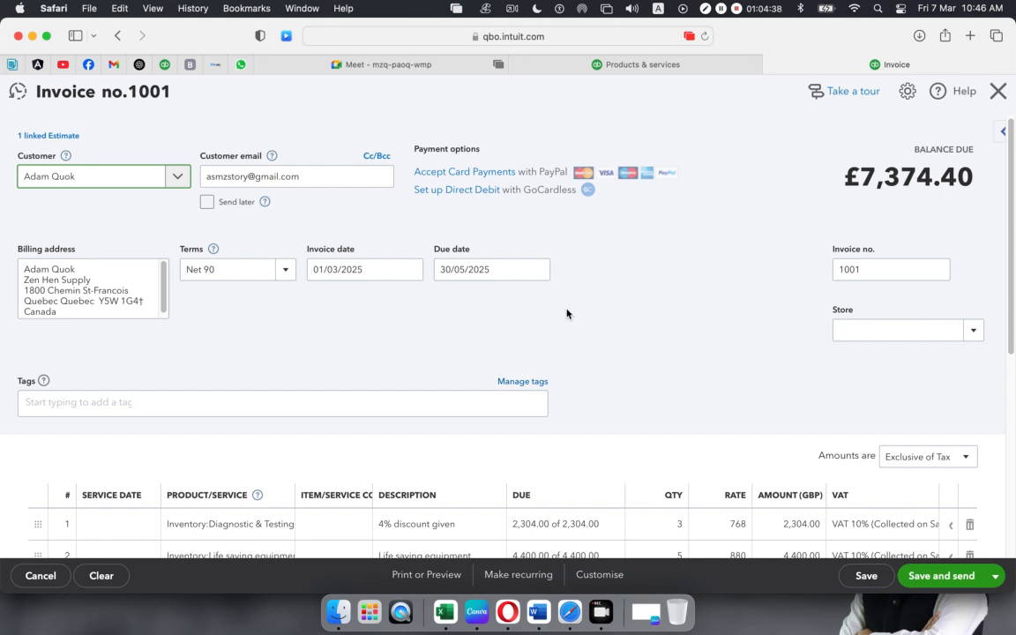
- Save the £7,374.40 invoice 1001 via the Save and send menu, then return to Products & services
{"action": "scroll", "coordinate": [567, 315], "scroll_direction": "down", "scroll_amount": 1}
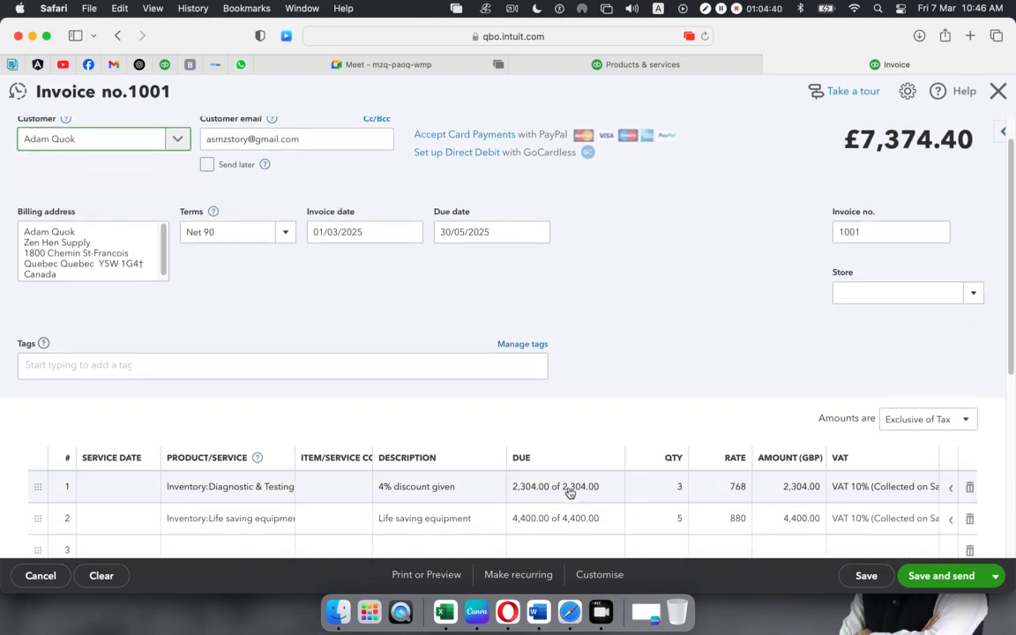
{"action": "scroll", "coordinate": [569, 490], "scroll_direction": "down", "scroll_amount": 3}
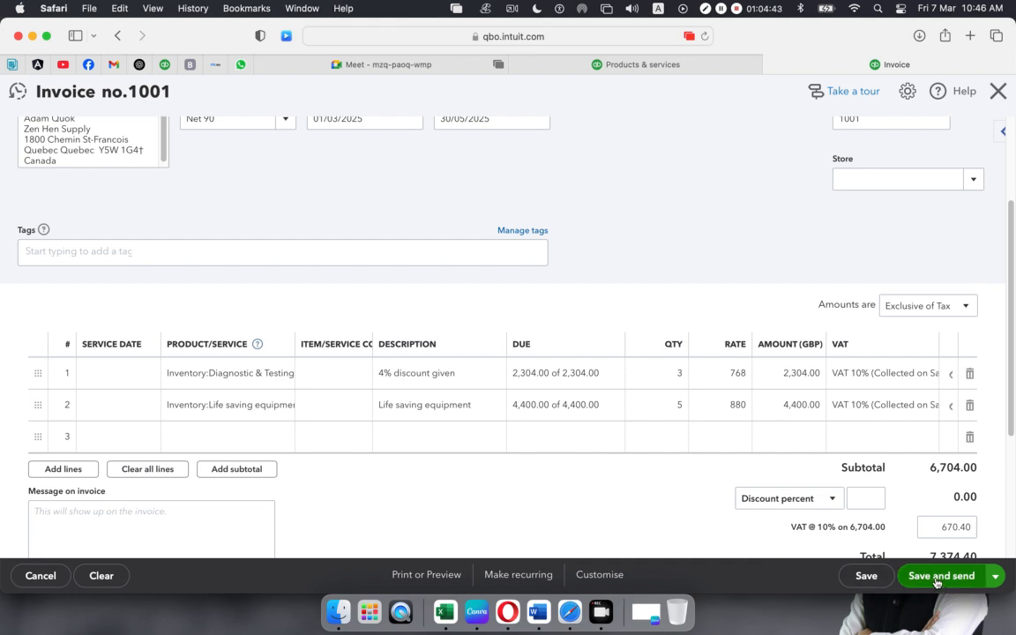
{"action": "left_click", "coordinate": [995, 575]}
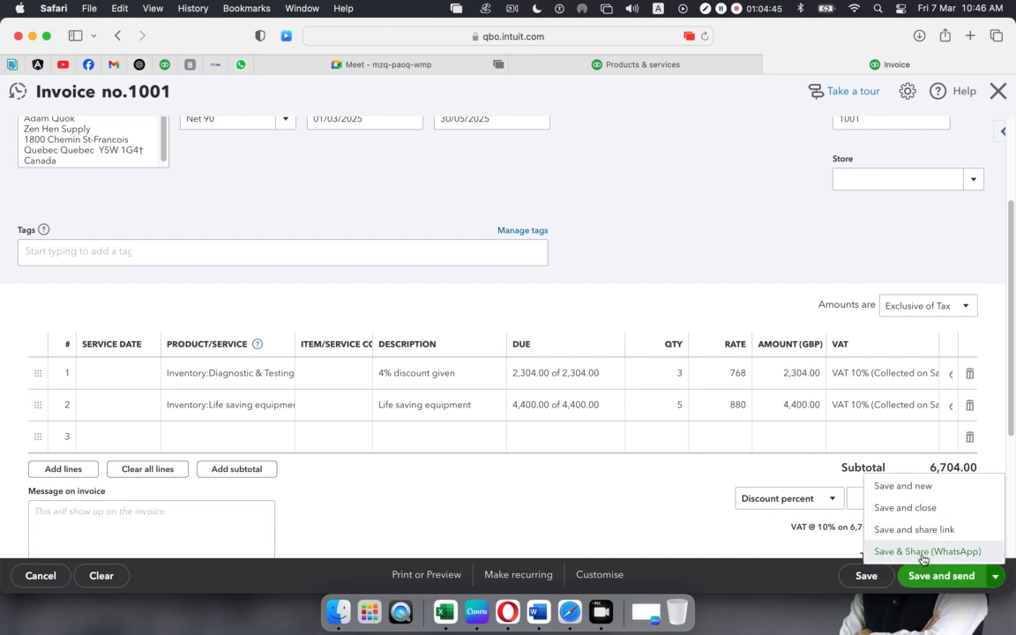
{"action": "left_click", "coordinate": [574, 494]}
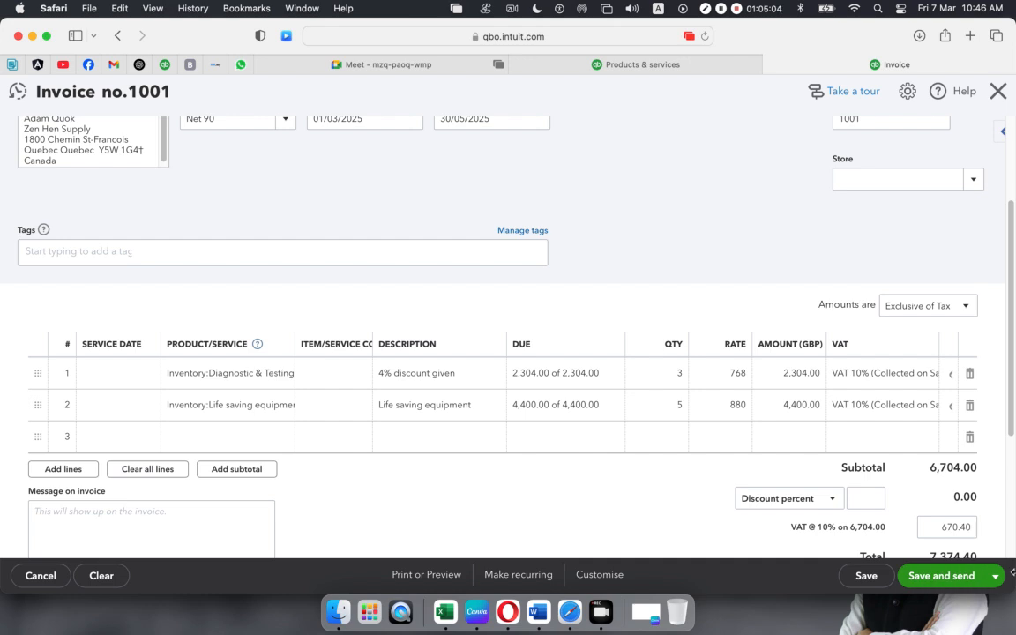
{"action": "left_click", "coordinate": [996, 576]}
{"action": "left_click", "coordinate": [906, 509]}
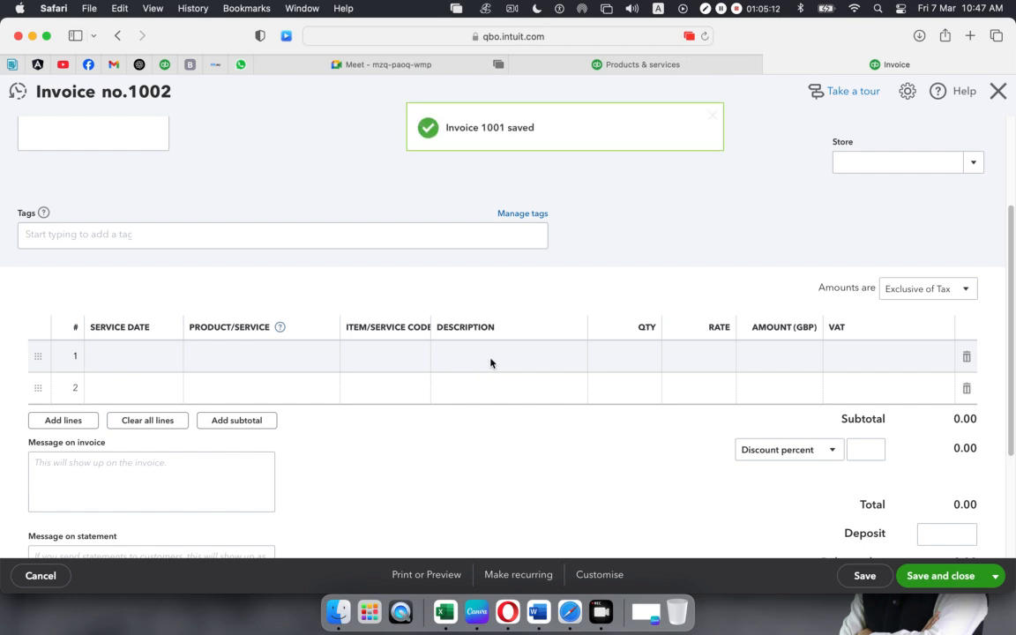
{"action": "left_click", "coordinate": [613, 65]}
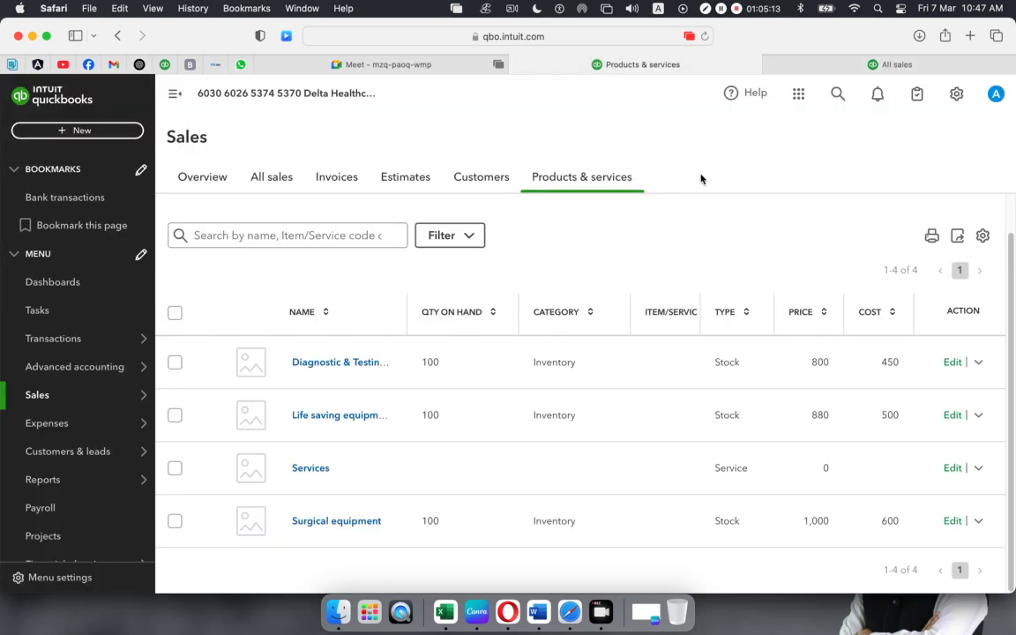
- Go to Reports and choose Balance Sheet under Favourites
{"action": "mouse_move", "coordinate": [48, 482]}
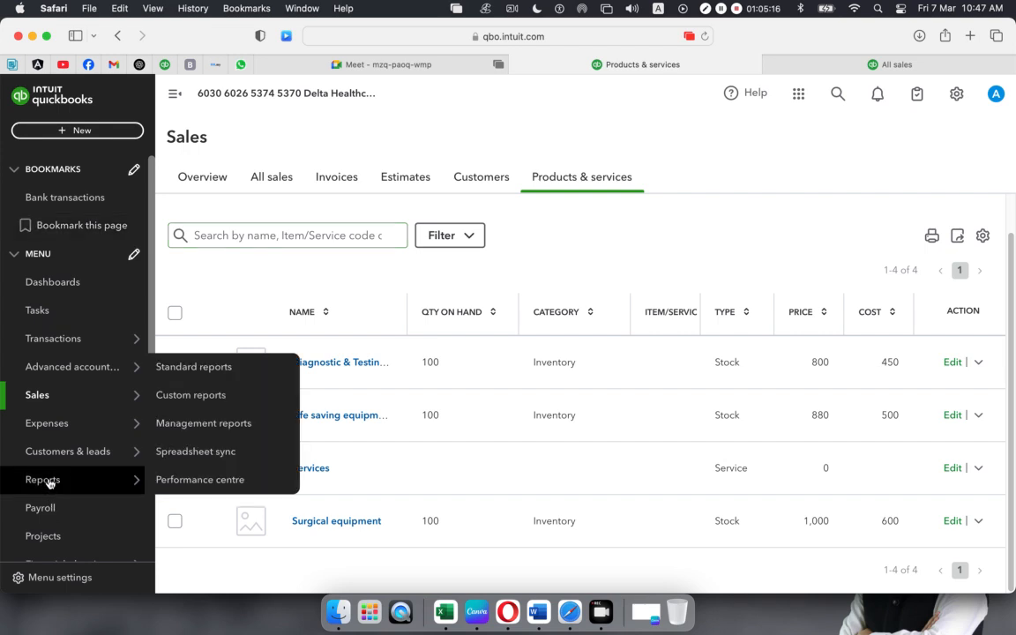
{"action": "left_click", "coordinate": [50, 483]}
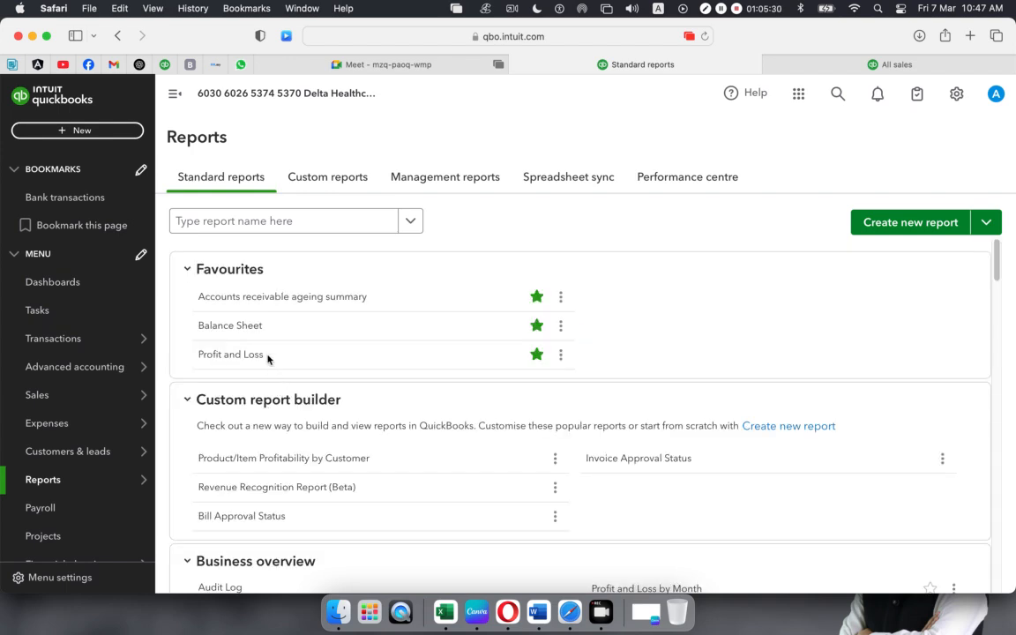
{"action": "left_click", "coordinate": [248, 326]}
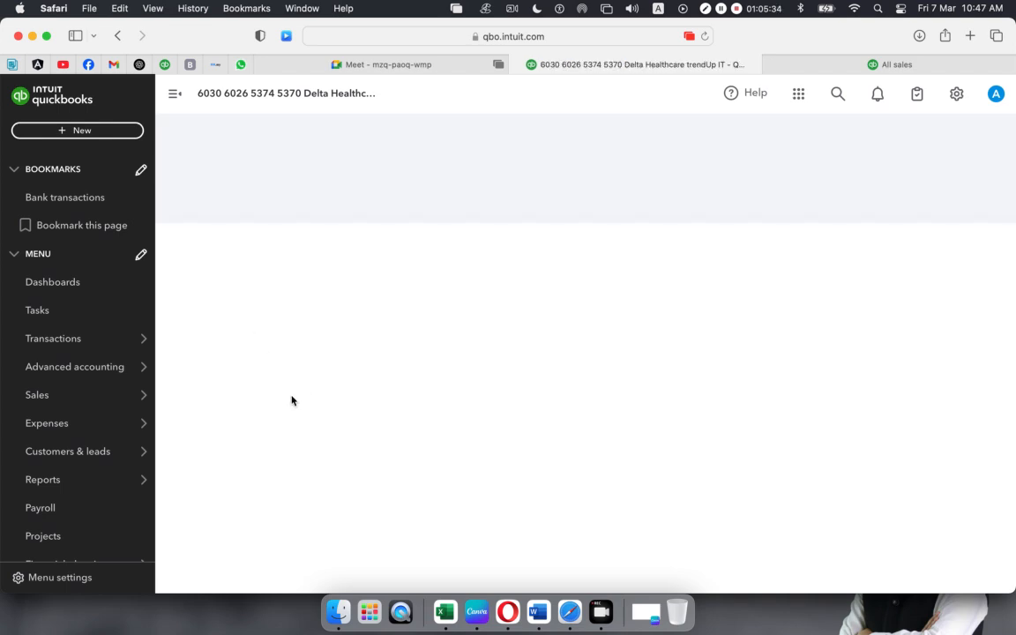
- Scroll through the Balance Sheet report to review its figures
{"action": "scroll", "coordinate": [292, 400], "scroll_direction": "down", "scroll_amount": 2}
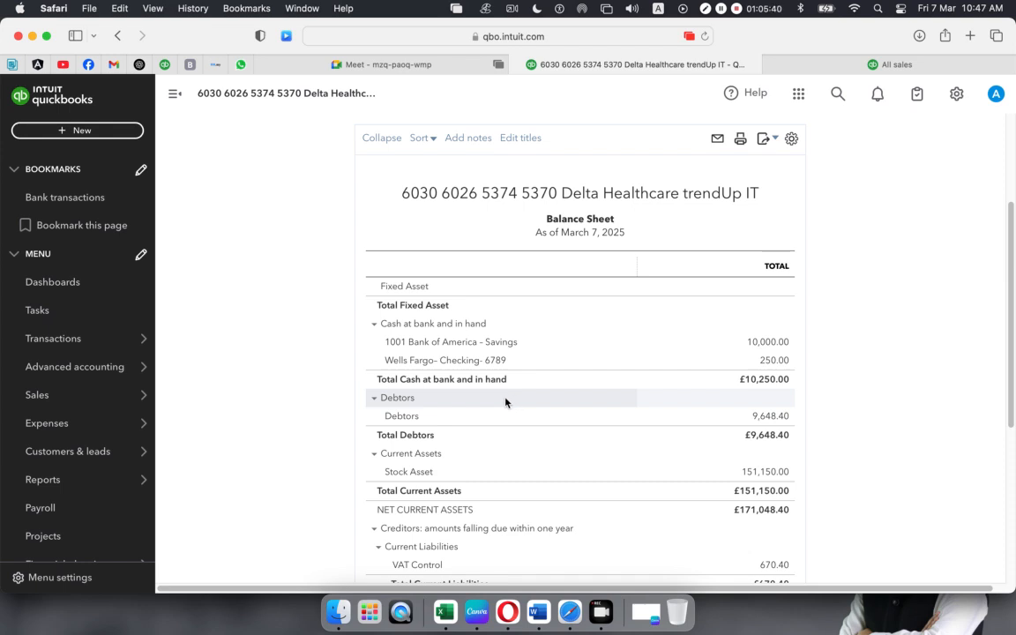
{"action": "scroll", "coordinate": [506, 403], "scroll_direction": "down", "scroll_amount": 2}
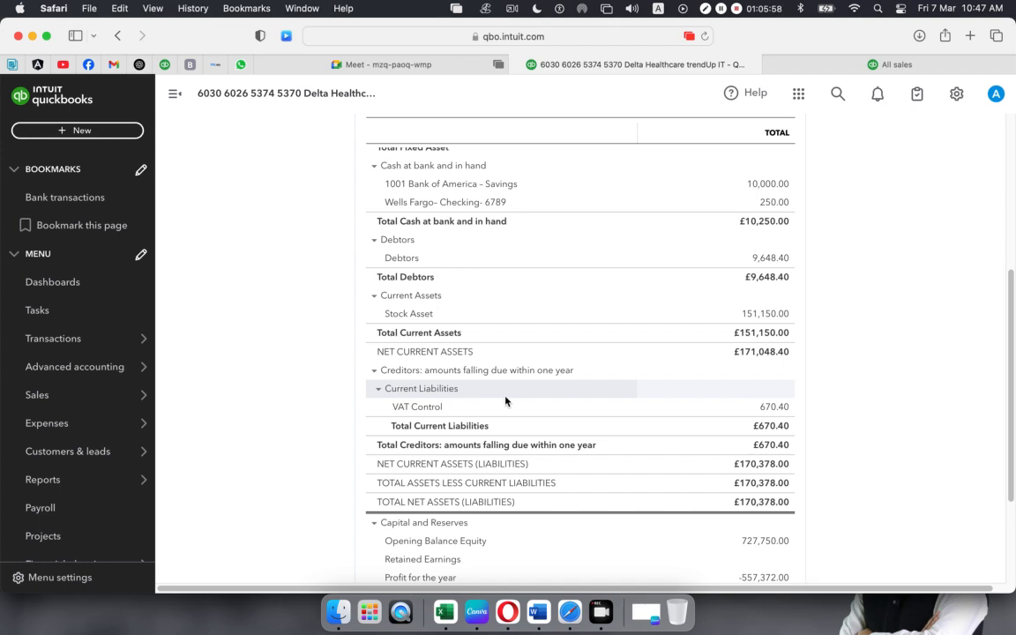
{"action": "scroll", "coordinate": [505, 402], "scroll_direction": "down", "scroll_amount": 2}
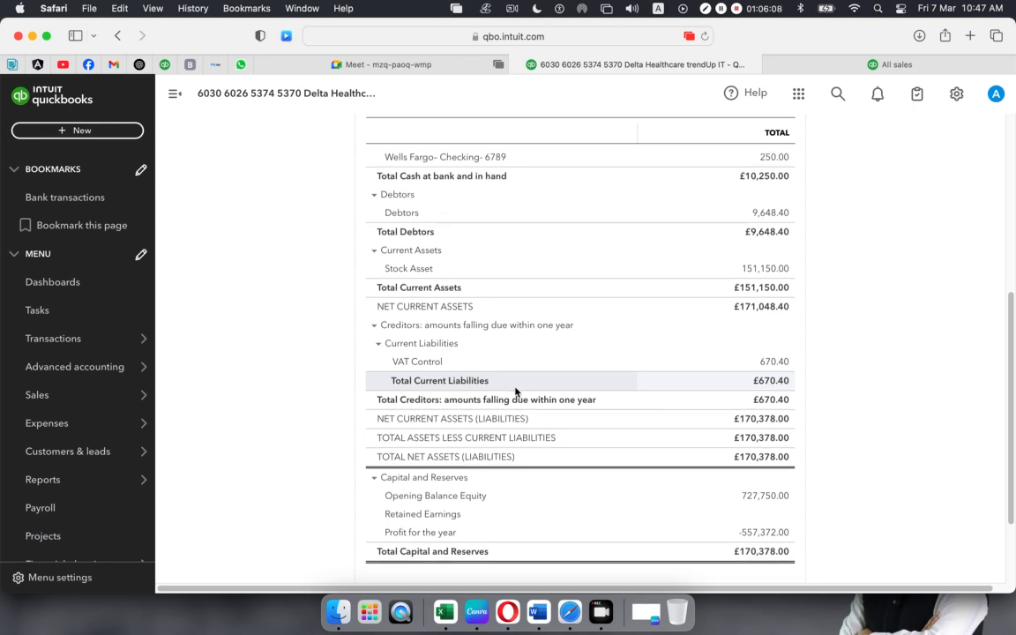
{"action": "scroll", "coordinate": [516, 392], "scroll_direction": "down", "scroll_amount": 1}
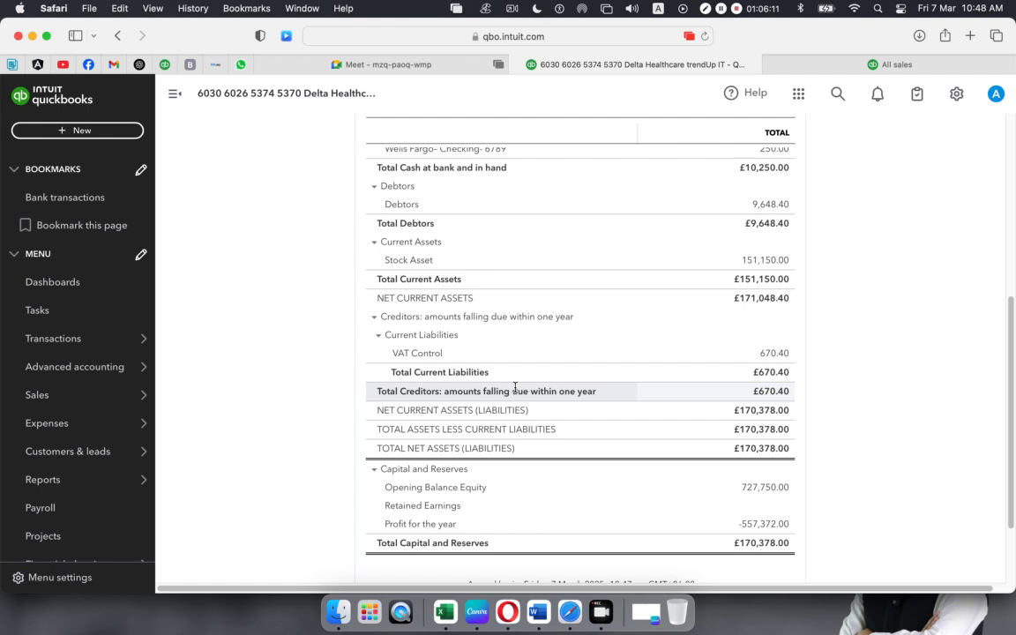
{"action": "scroll", "coordinate": [516, 388], "scroll_direction": "up", "scroll_amount": 1}
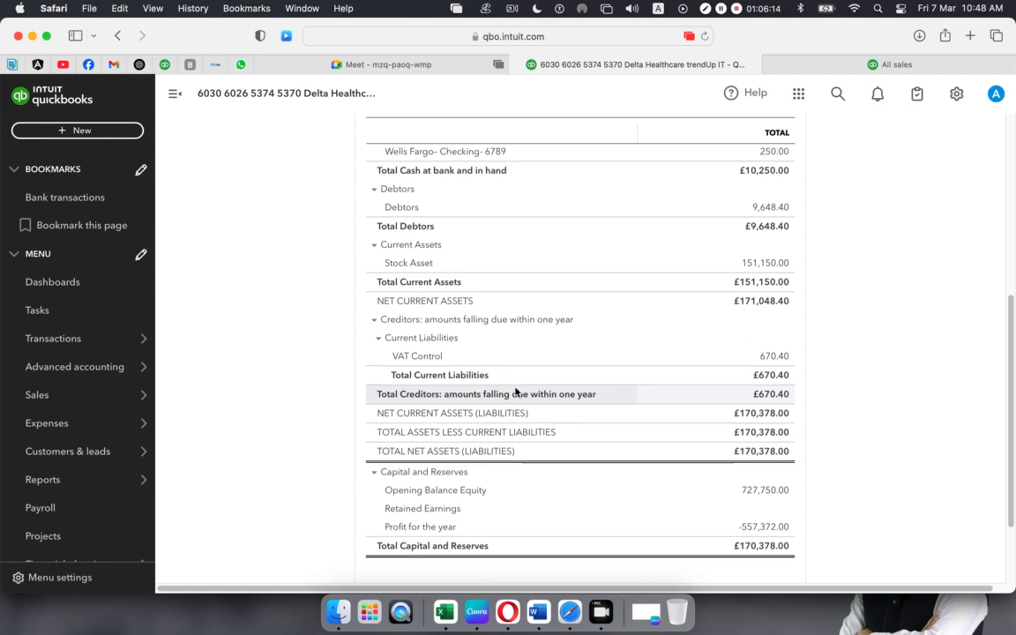
{"action": "scroll", "coordinate": [516, 392], "scroll_direction": "up", "scroll_amount": 1}
{"action": "scroll", "coordinate": [516, 392], "scroll_direction": "up", "scroll_amount": 3}
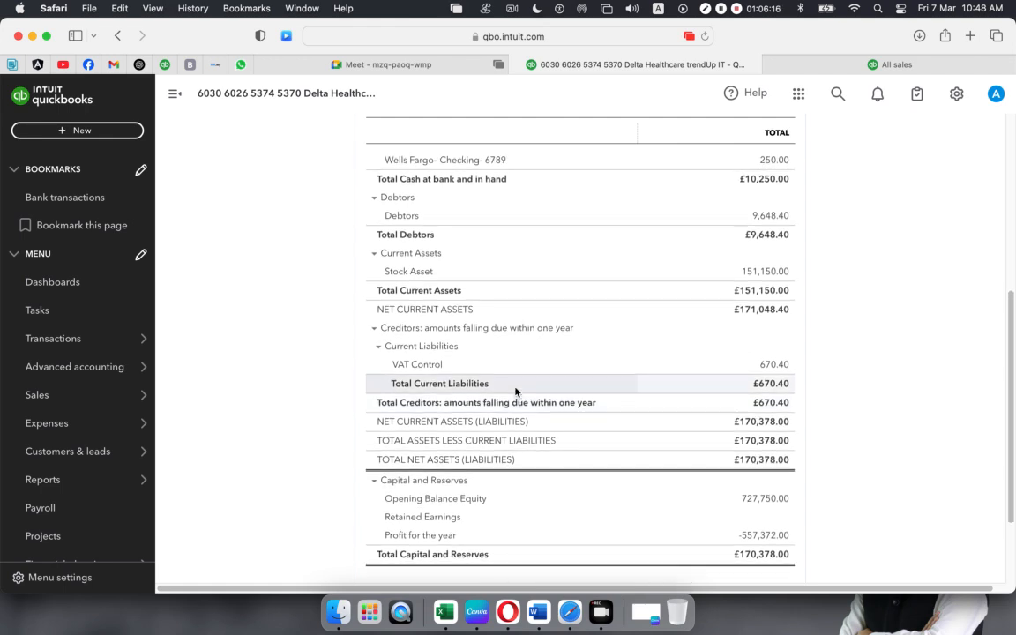
{"action": "scroll", "coordinate": [516, 391], "scroll_direction": "up", "scroll_amount": 3}
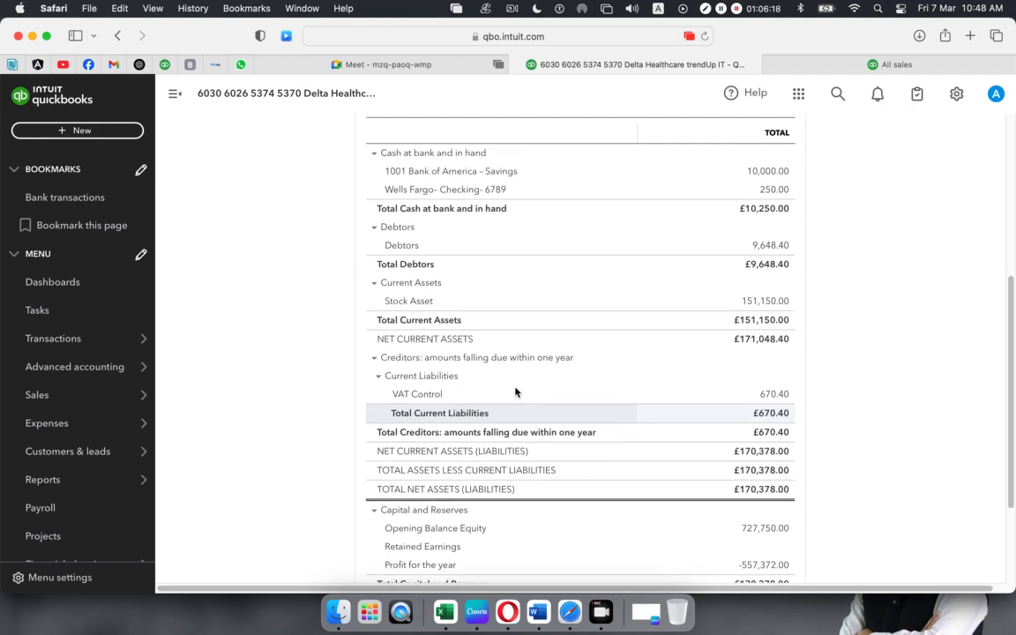
{"action": "scroll", "coordinate": [516, 392], "scroll_direction": "up", "scroll_amount": 3}
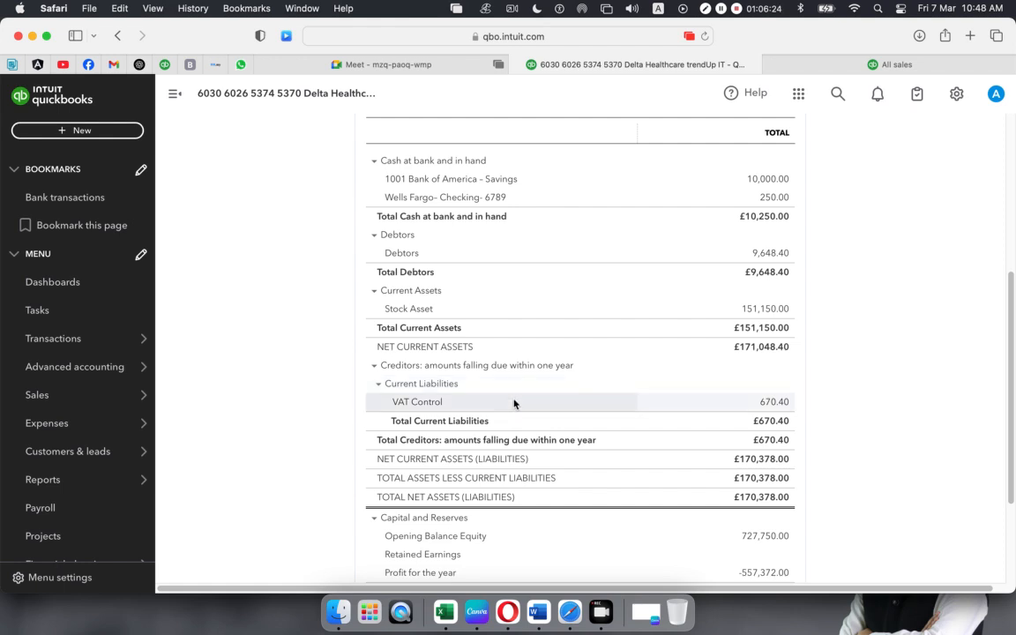
{"action": "scroll", "coordinate": [514, 403], "scroll_direction": "up", "scroll_amount": 5}
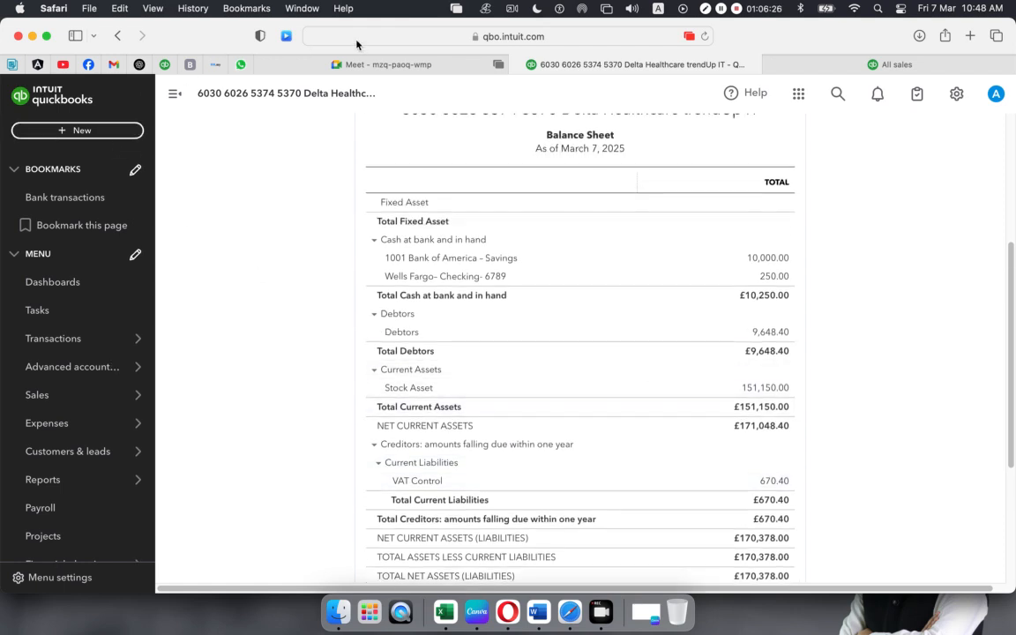
- Reload and recheck the Balance Sheet, then return to the All sales list
{"action": "left_click", "coordinate": [705, 36]}
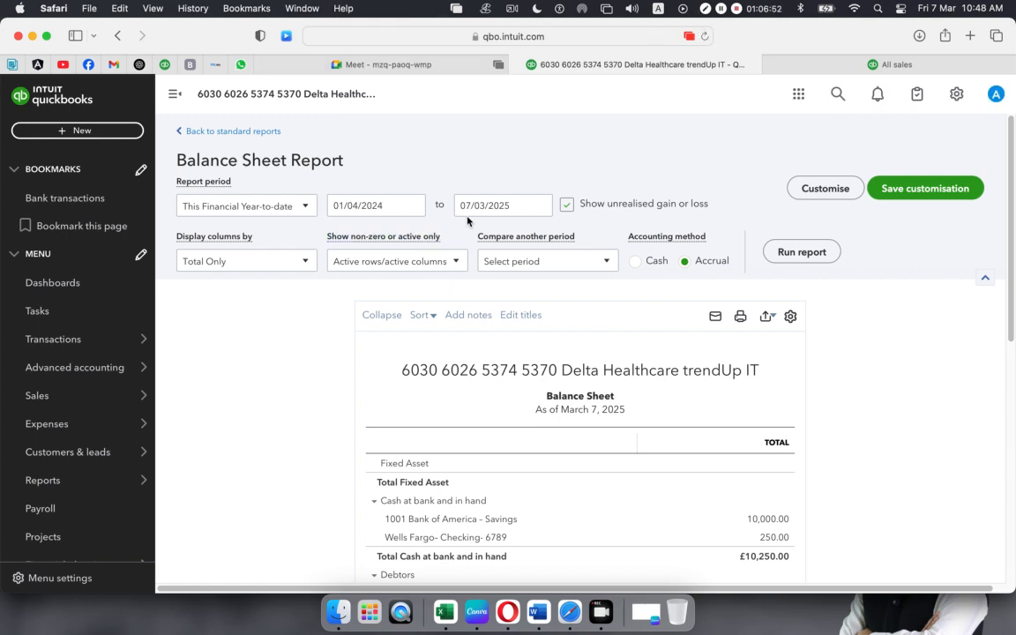
{"action": "scroll", "coordinate": [442, 208], "scroll_direction": "down", "scroll_amount": 4}
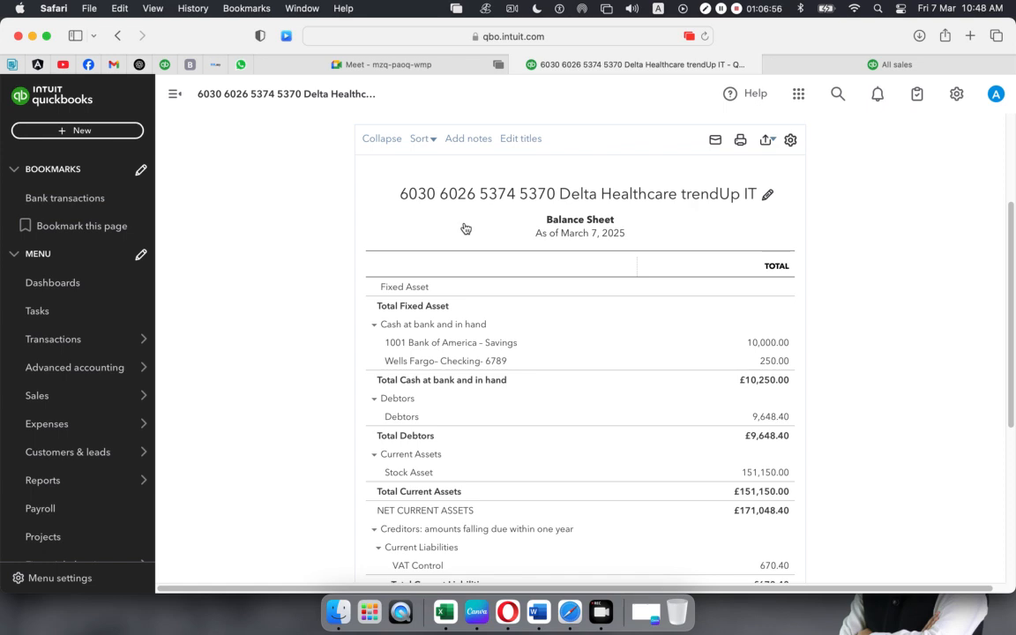
{"action": "scroll", "coordinate": [483, 287], "scroll_direction": "up", "scroll_amount": 4}
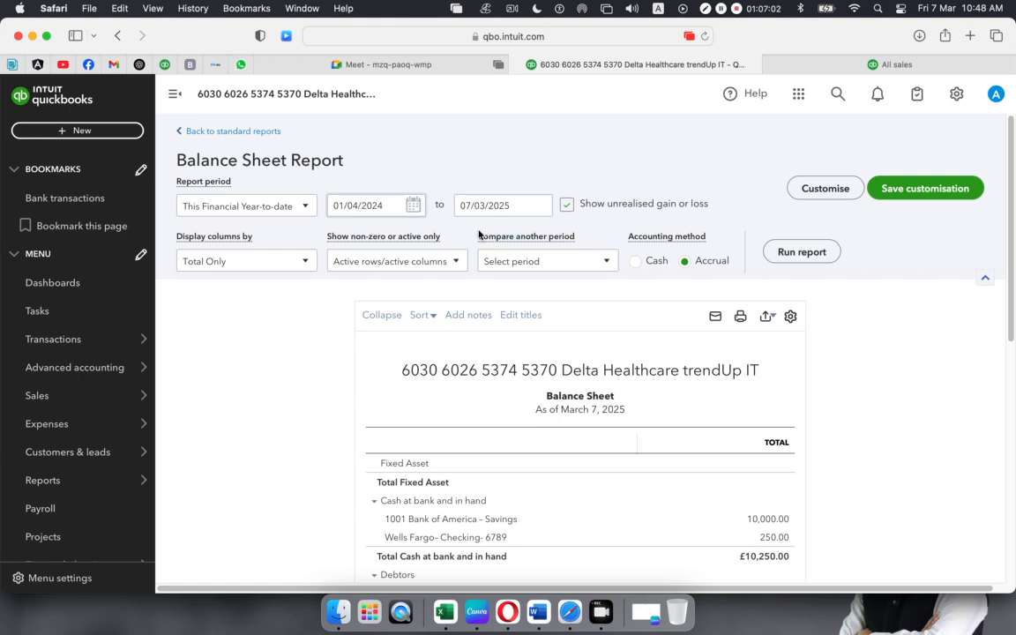
{"action": "scroll", "coordinate": [551, 269], "scroll_direction": "down", "scroll_amount": 6}
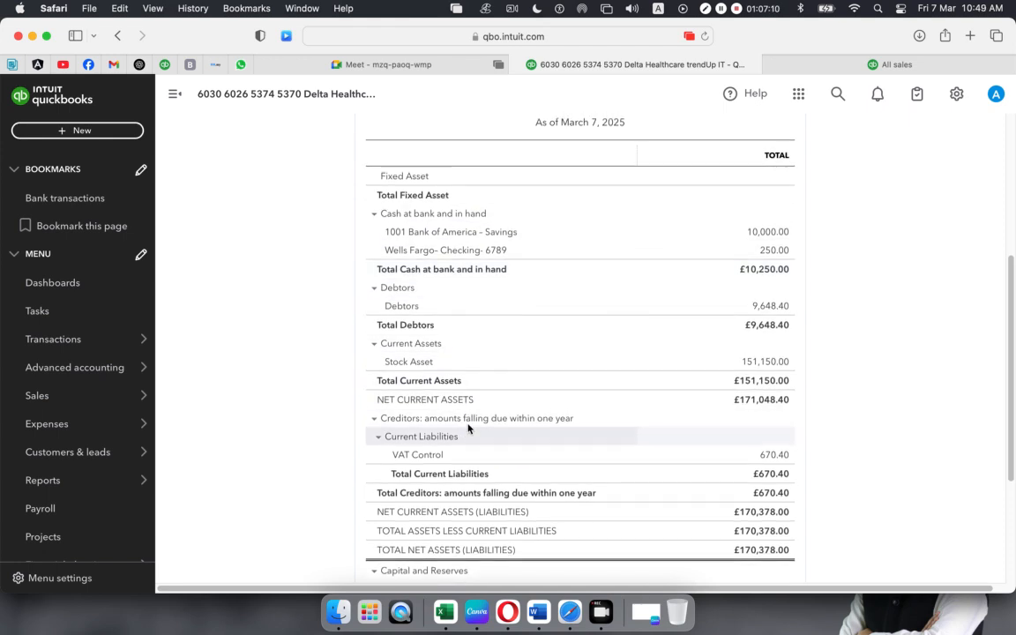
{"action": "scroll", "coordinate": [468, 429], "scroll_direction": "down", "scroll_amount": 3}
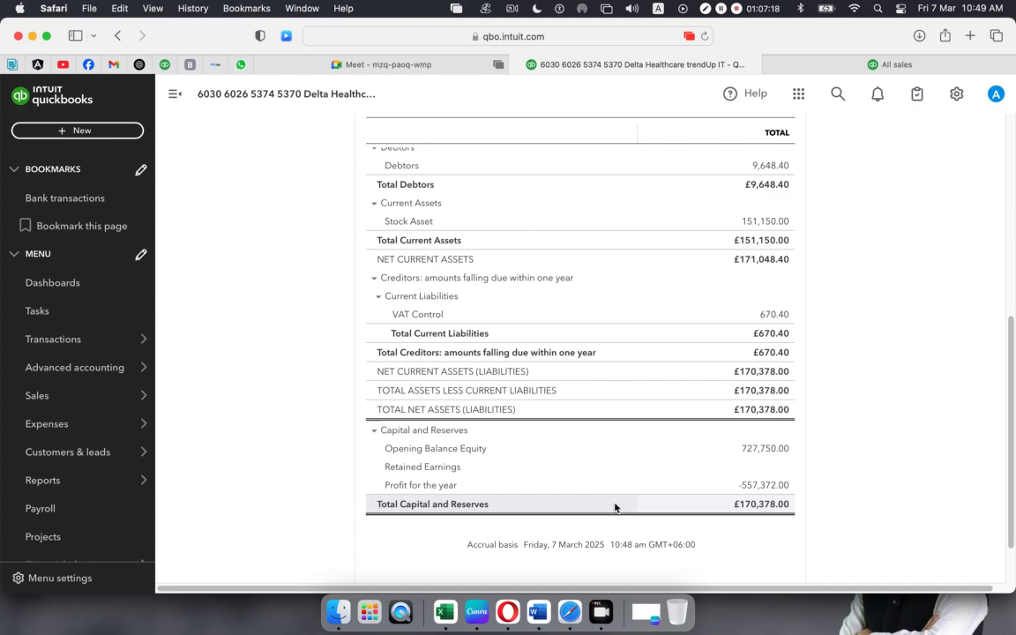
{"action": "scroll", "coordinate": [589, 488], "scroll_direction": "up", "scroll_amount": 10}
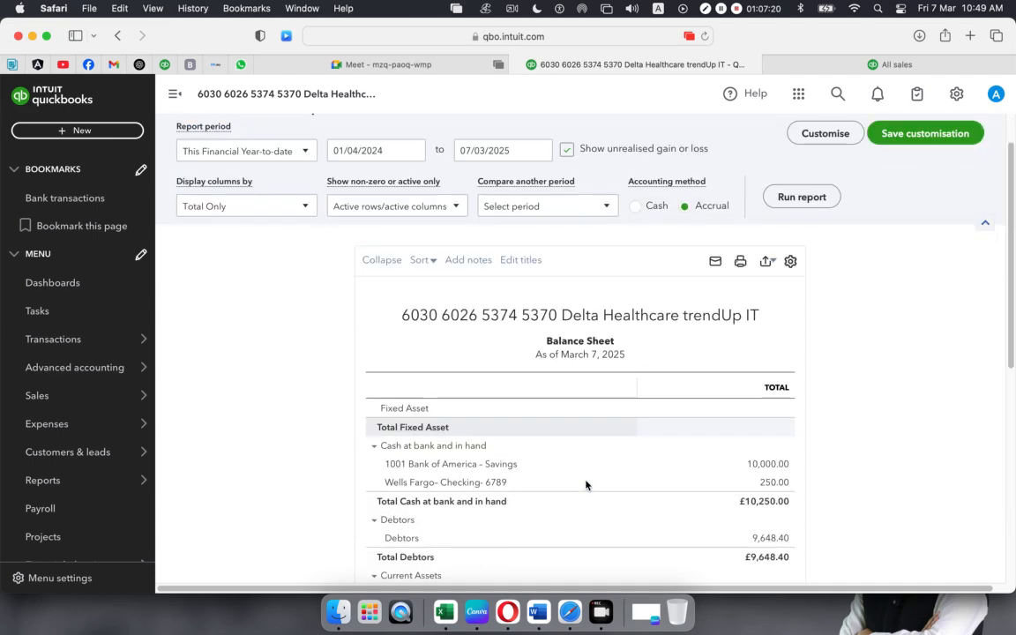
{"action": "scroll", "coordinate": [586, 484], "scroll_direction": "down", "scroll_amount": 15}
{"action": "scroll", "coordinate": [586, 480], "scroll_direction": "up", "scroll_amount": 15}
{"action": "scroll", "coordinate": [586, 479], "scroll_direction": "down", "scroll_amount": 10}
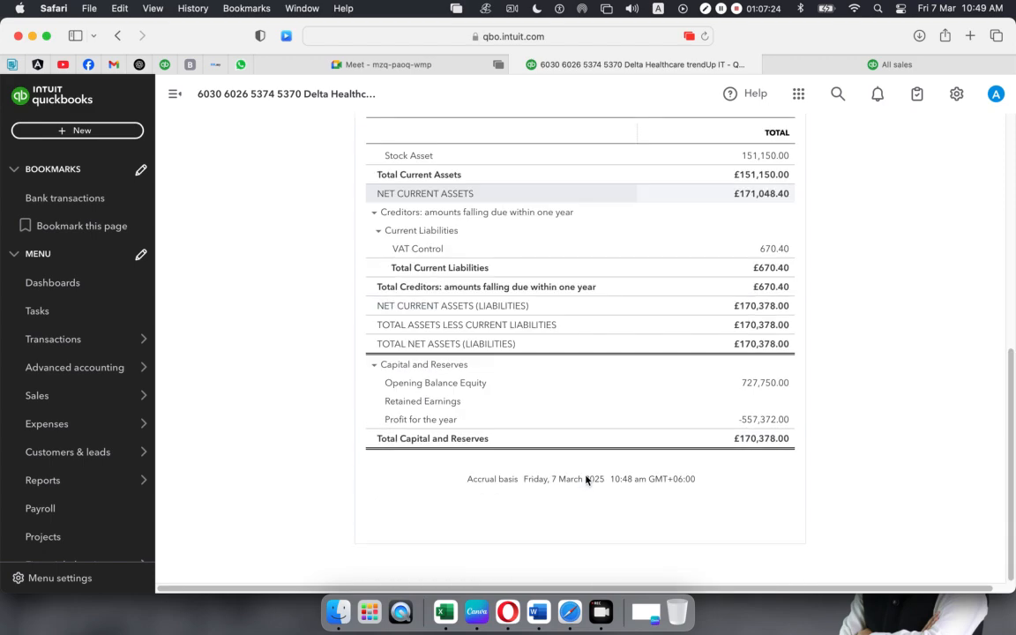
{"action": "scroll", "coordinate": [586, 479], "scroll_direction": "up", "scroll_amount": 10}
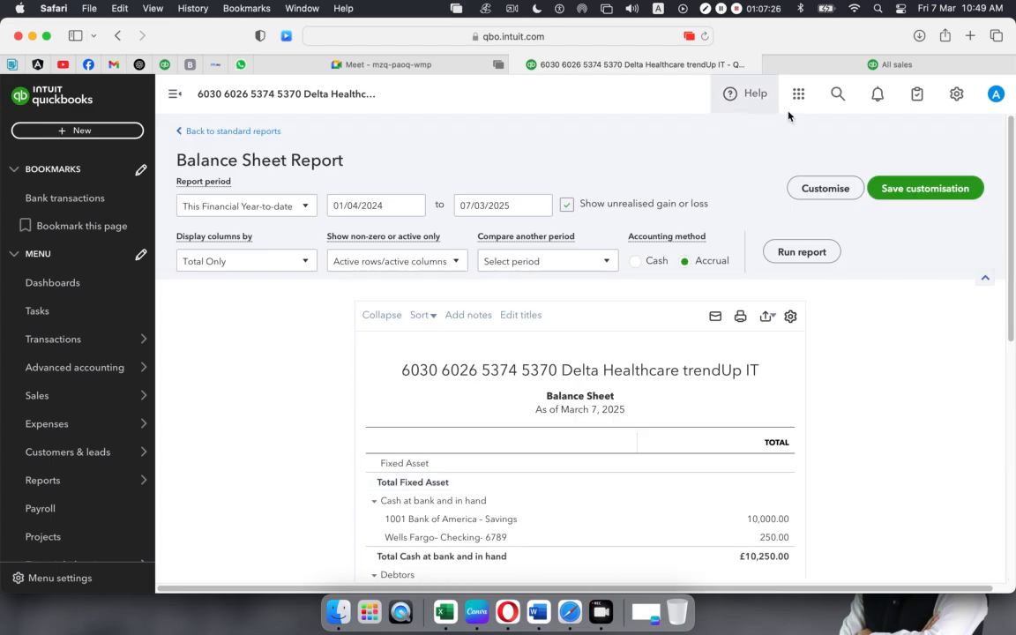
{"action": "left_click", "coordinate": [838, 63]}
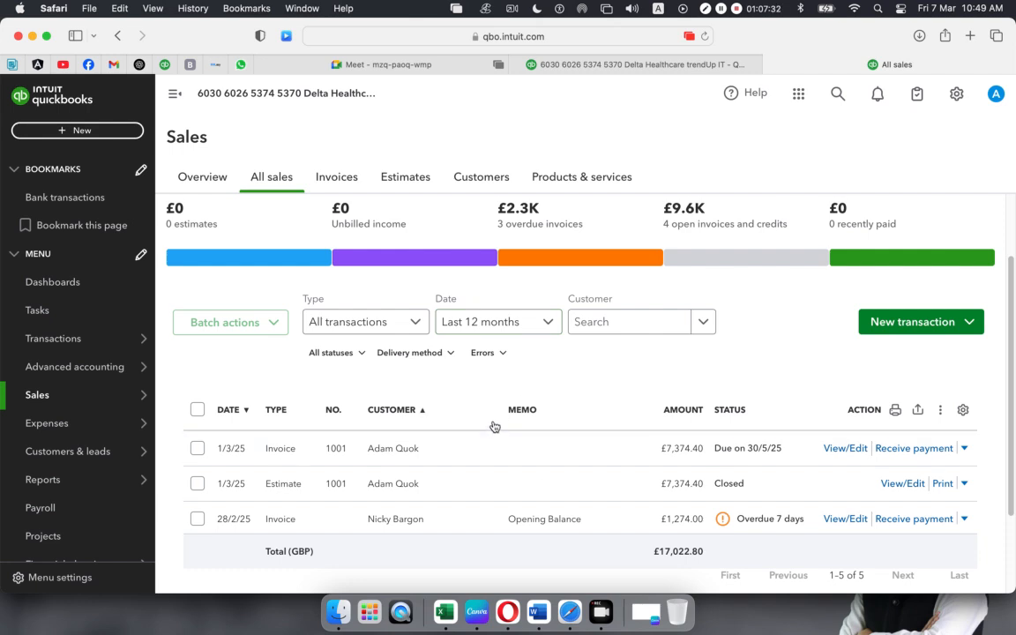
- Filter the sales list to invoices only and find invoice 1001 for £7,374.40
{"action": "scroll", "coordinate": [495, 425], "scroll_direction": "down", "scroll_amount": 1}
{"action": "scroll", "coordinate": [495, 428], "scroll_direction": "down", "scroll_amount": 3}
{"action": "scroll", "coordinate": [493, 426], "scroll_direction": "up", "scroll_amount": 5}
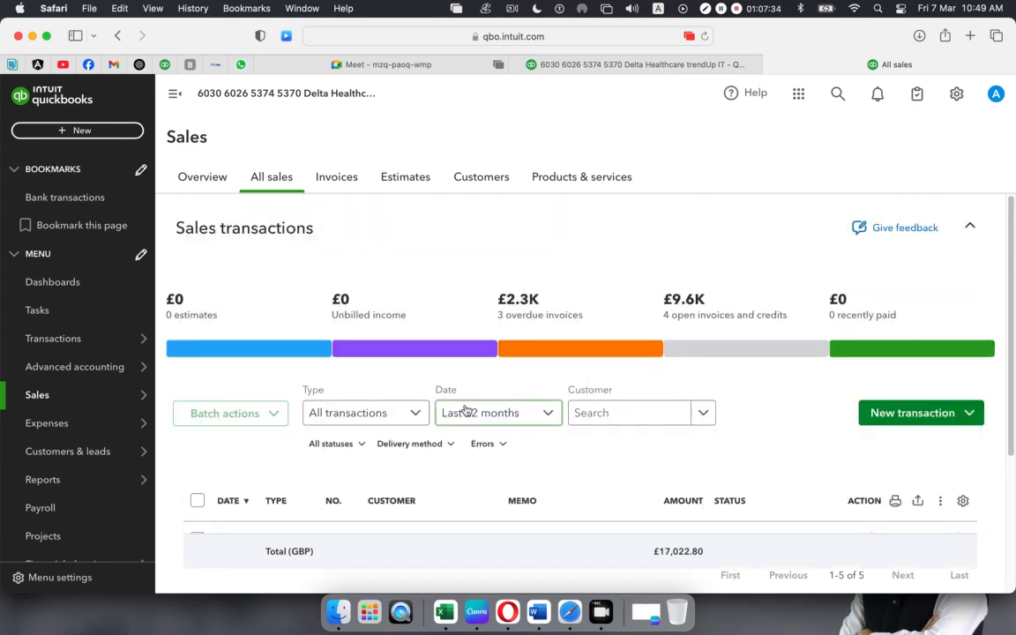
{"action": "left_click", "coordinate": [327, 172]}
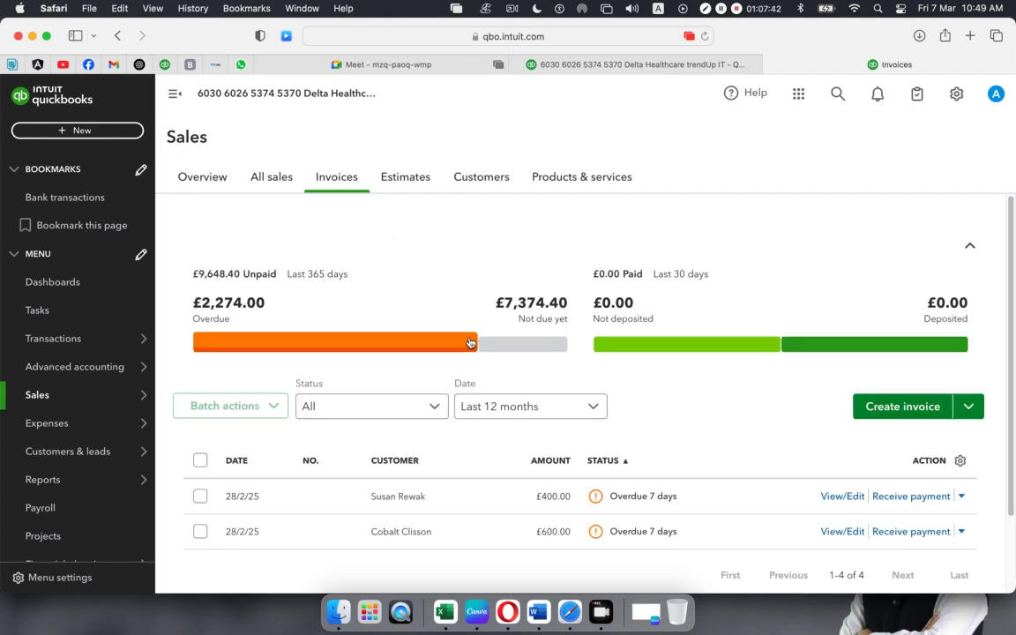
{"action": "scroll", "coordinate": [470, 340], "scroll_direction": "down", "scroll_amount": 1}
{"action": "scroll", "coordinate": [470, 341], "scroll_direction": "down", "scroll_amount": 2}
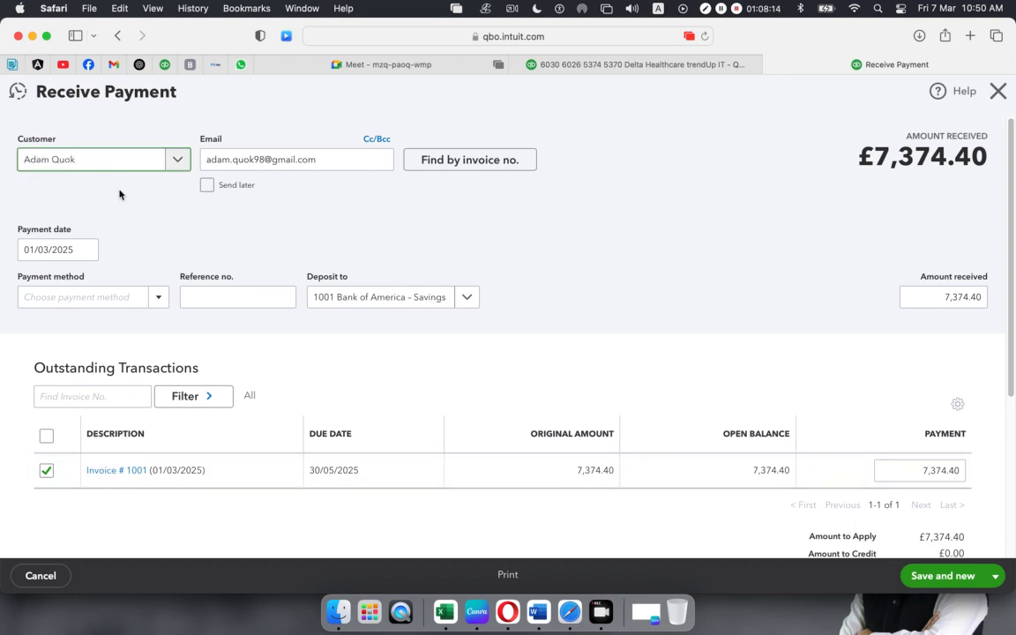
- Date the payment 7 March 2025, pick Cheque with a reference, then switch to Credit Card
{"action": "left_click", "coordinate": [87, 251]}
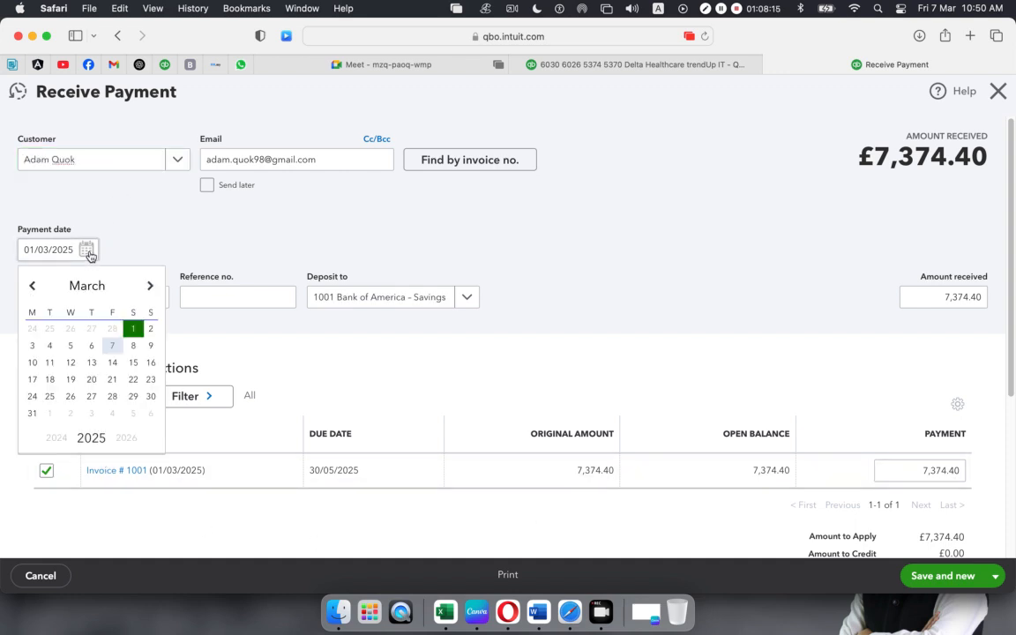
{"action": "left_click", "coordinate": [109, 350]}
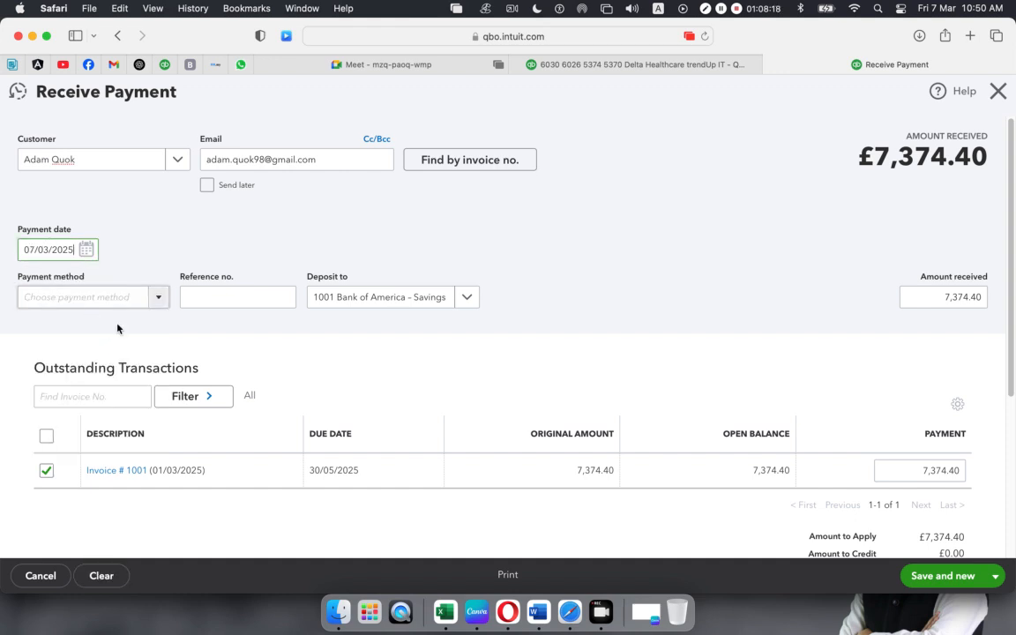
{"action": "left_click", "coordinate": [159, 300]}
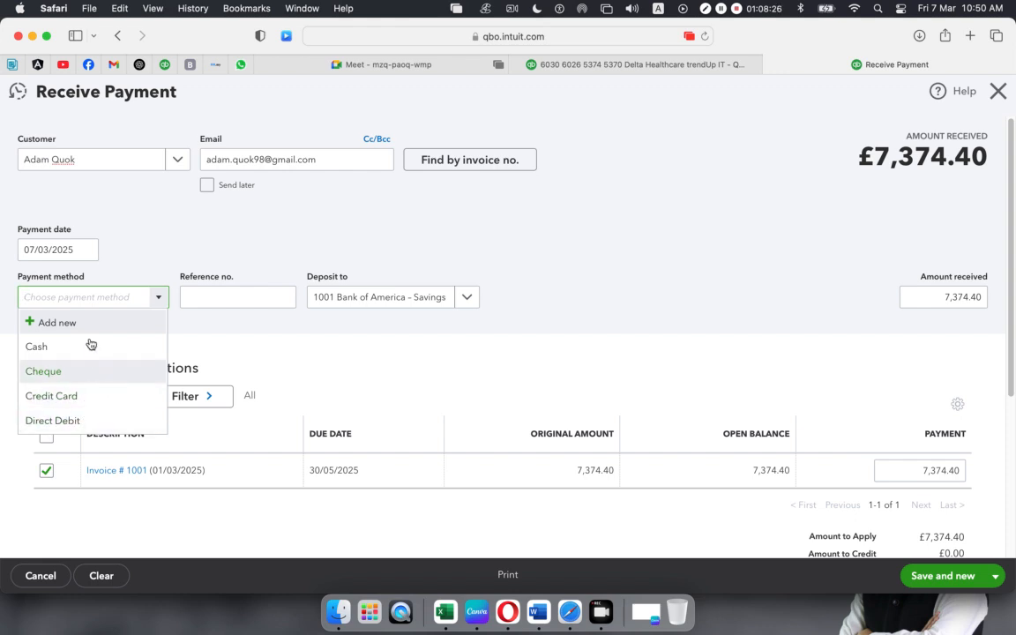
{"action": "left_click", "coordinate": [53, 370]}
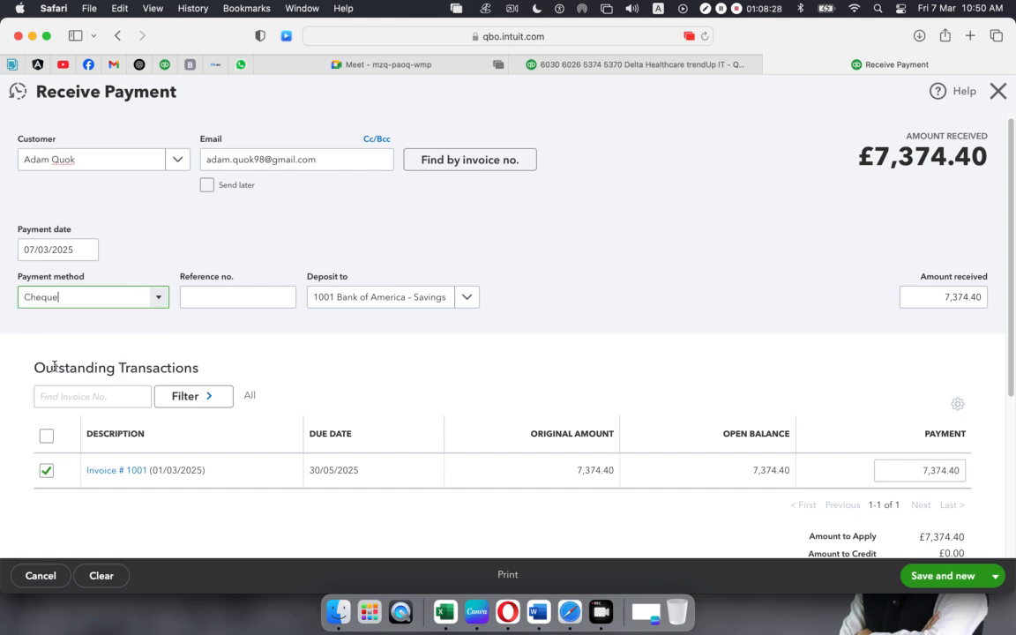
{"action": "left_click", "coordinate": [220, 297]}
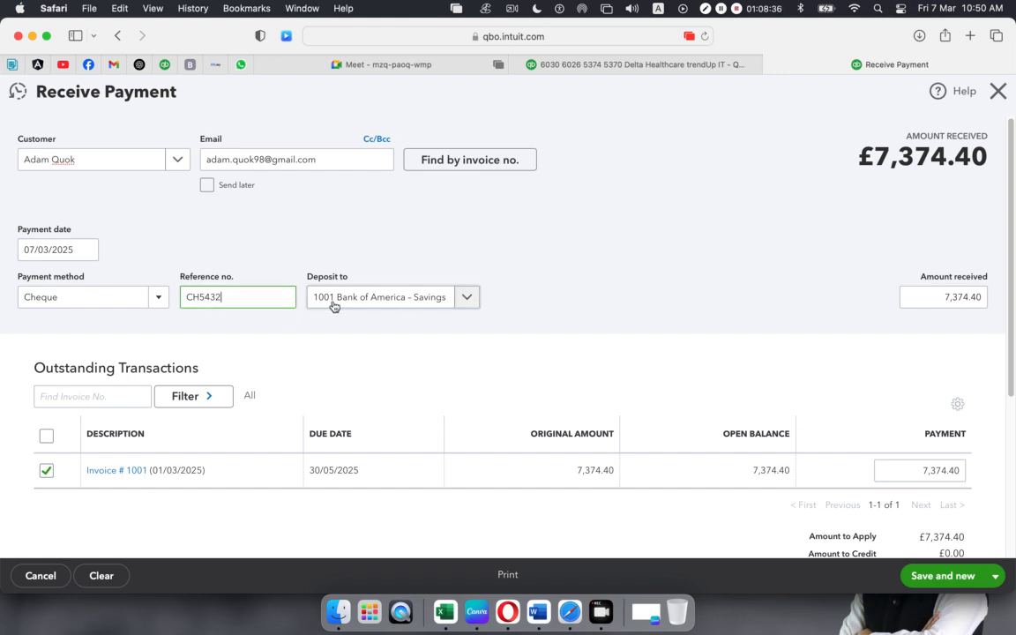
{"action": "left_click", "coordinate": [158, 300]}
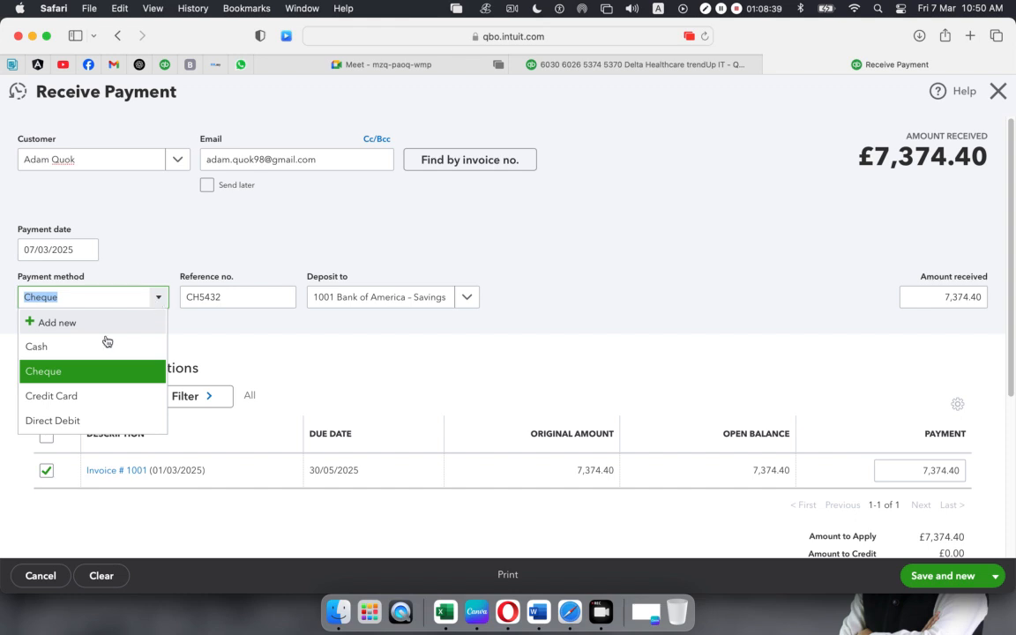
{"action": "left_click", "coordinate": [67, 395]}
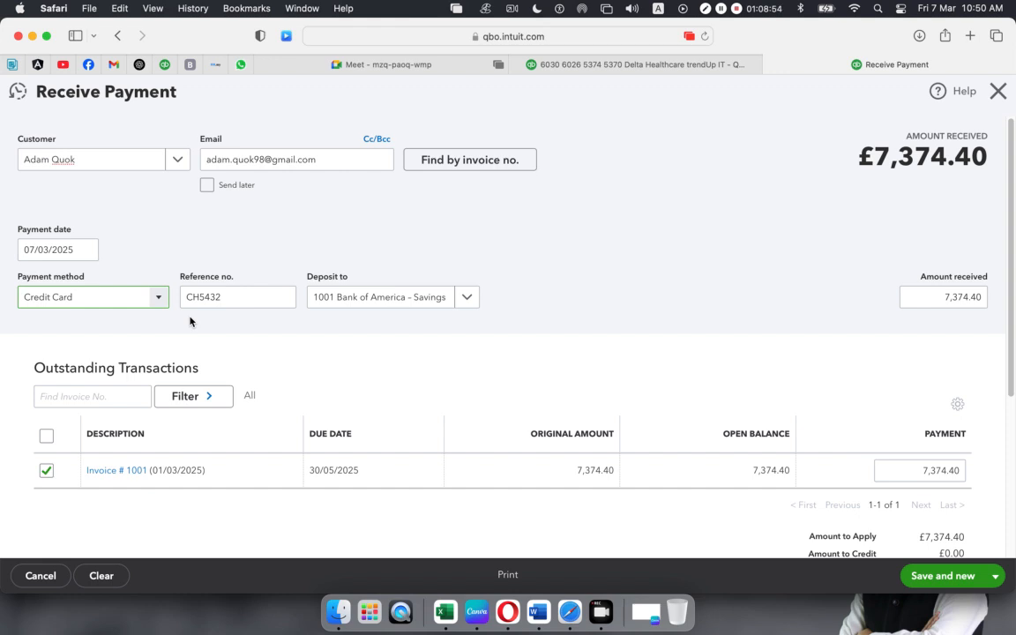
- Replace the reference with FR543 and deposit the payment to Wells Fargo Checking
{"action": "left_click_drag", "start_coordinate": [212, 298], "coordinate": [63, 298]}
{"action": "key", "text": "BackSpace"}
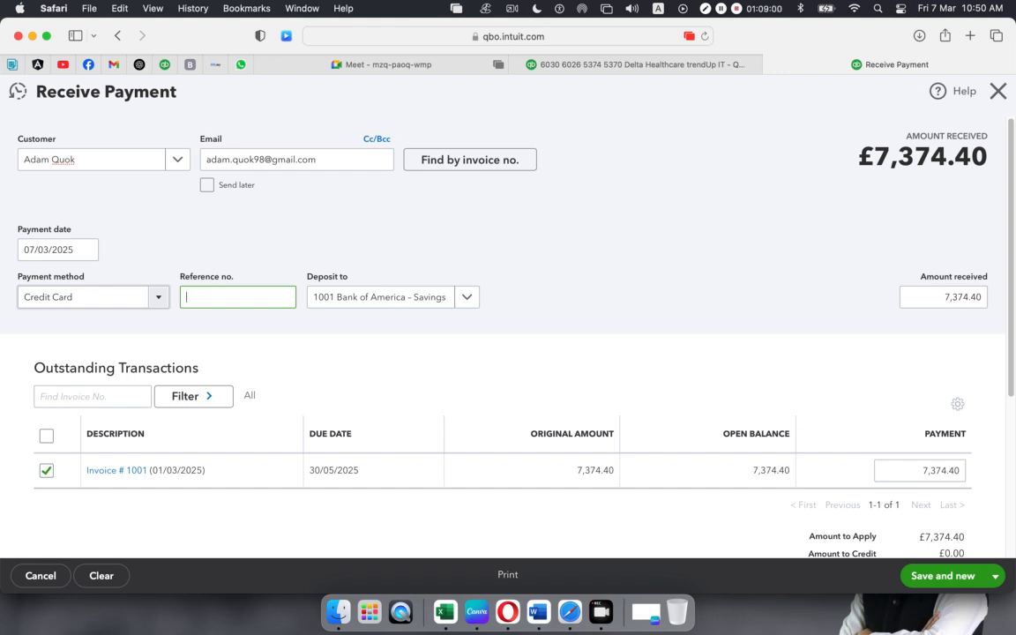
{"action": "type", "text": "FR543"}
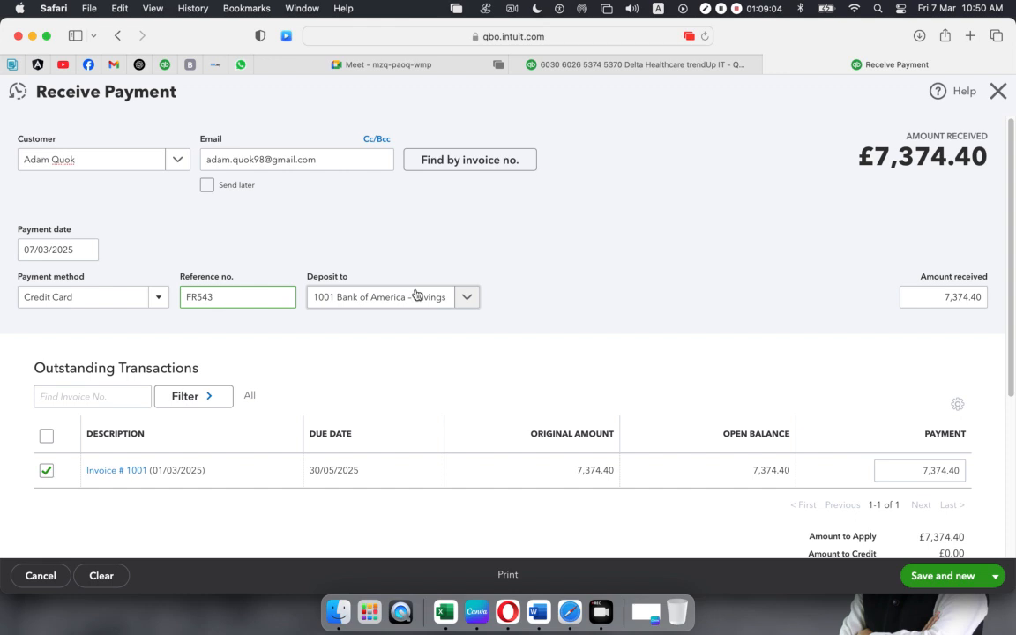
{"action": "left_click", "coordinate": [462, 300]}
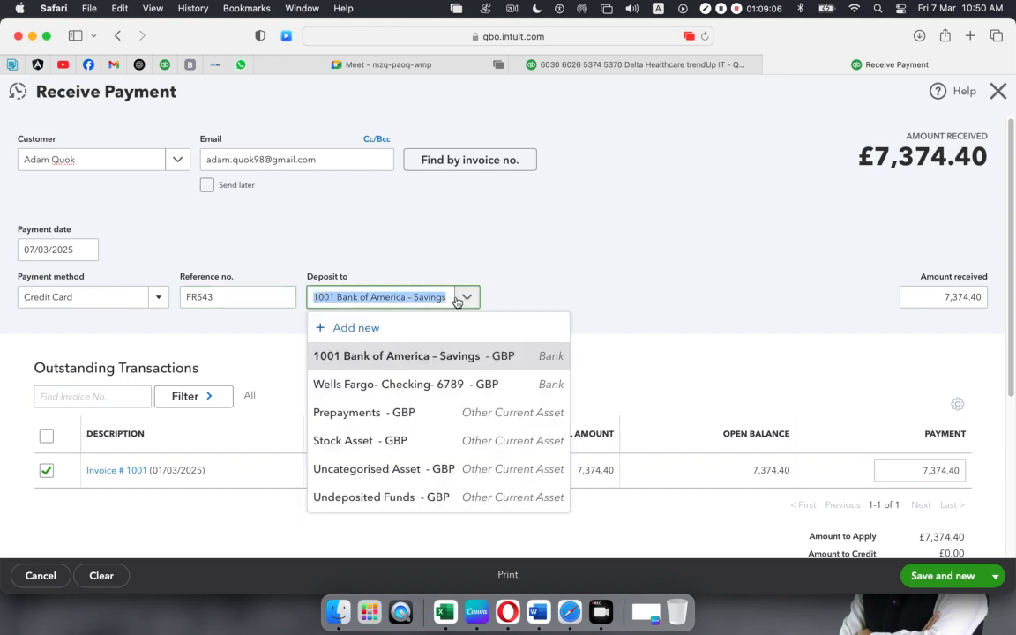
{"action": "left_click", "coordinate": [399, 386]}
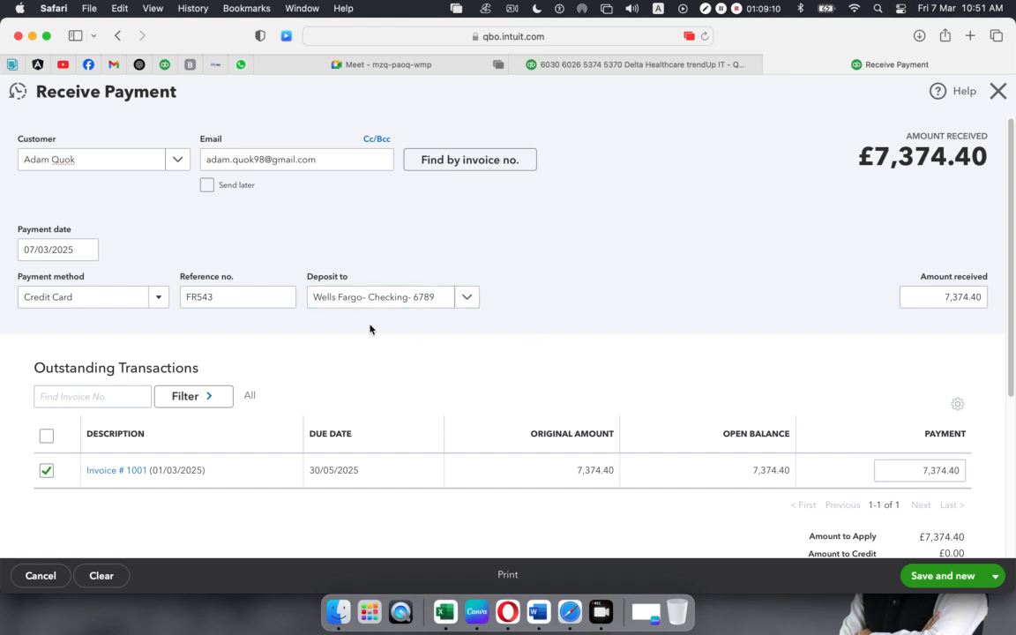
- Adjust the Credit Card payment method field, then choose Save and close
{"action": "left_click_drag", "start_coordinate": [90, 296], "coordinate": [19, 297]}
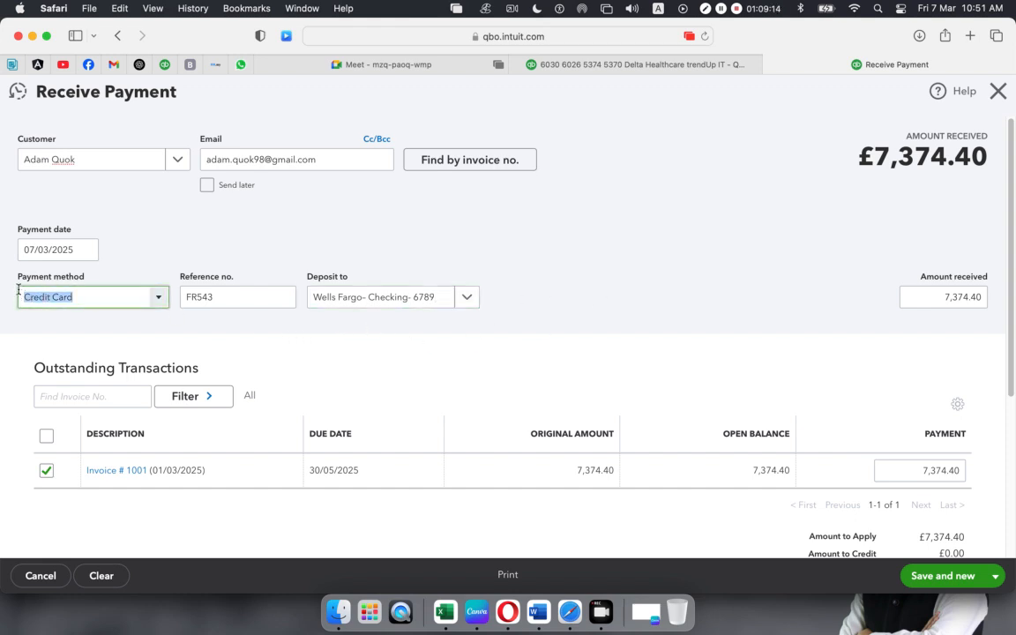
{"action": "left_click", "coordinate": [81, 297]}
{"action": "double_click", "coordinate": [81, 298]}
{"action": "left_click_drag", "start_coordinate": [80, 297], "coordinate": [20, 296]}
{"action": "left_click", "coordinate": [262, 354]}
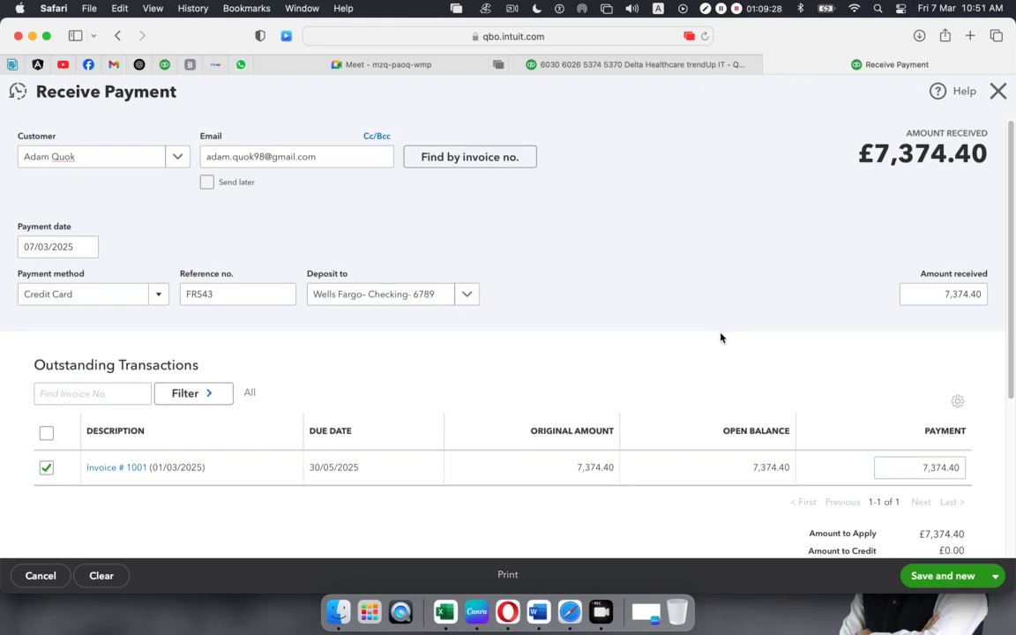
{"action": "scroll", "coordinate": [721, 335], "scroll_direction": "down", "scroll_amount": 3}
{"action": "scroll", "coordinate": [721, 336], "scroll_direction": "up", "scroll_amount": 3}
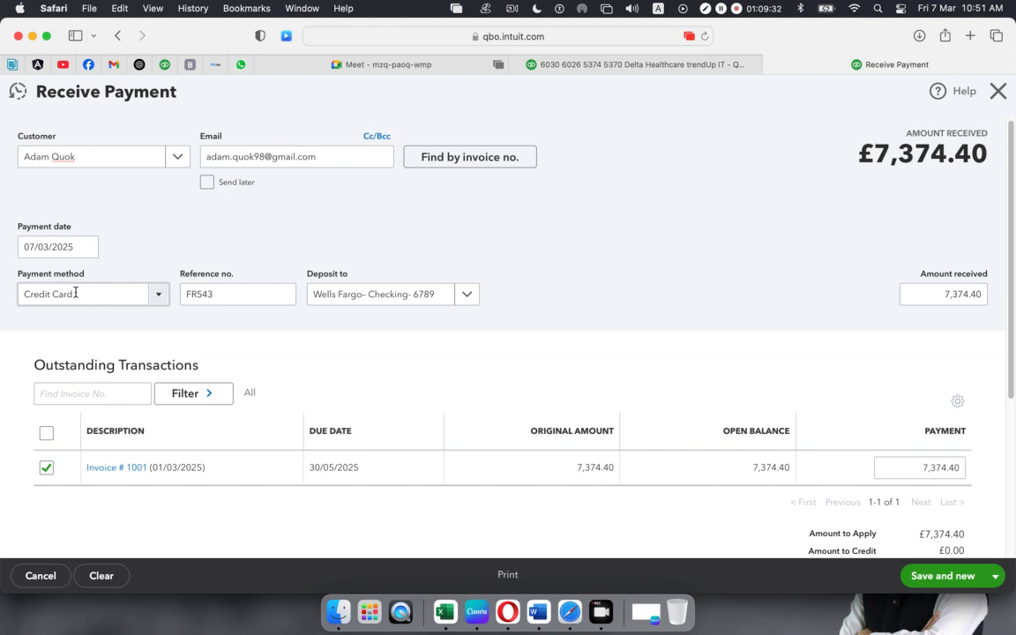
{"action": "scroll", "coordinate": [543, 359], "scroll_direction": "down", "scroll_amount": 5}
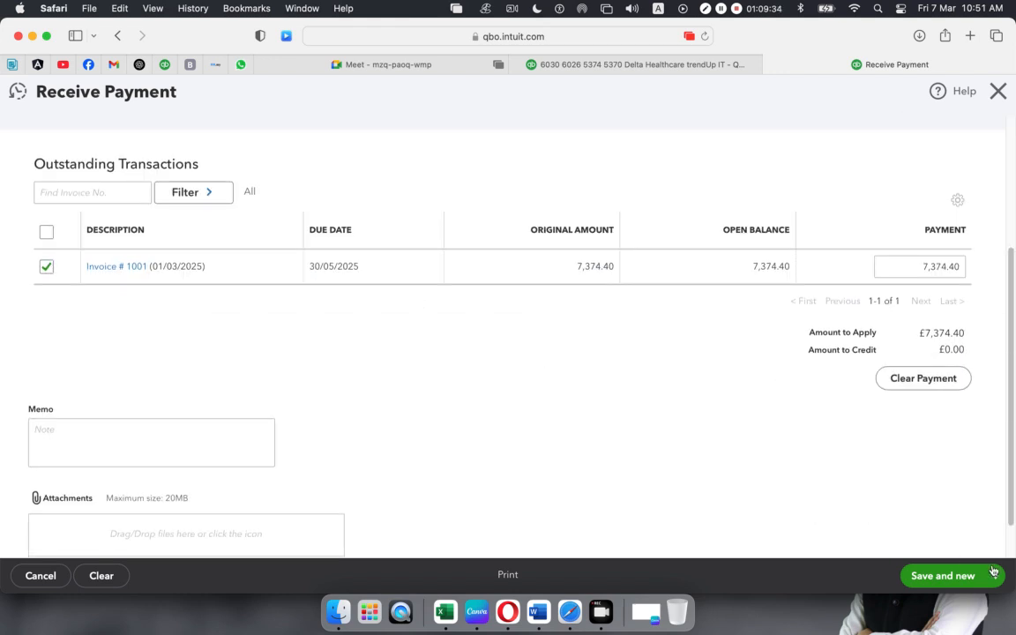
{"action": "left_click", "coordinate": [996, 579]}
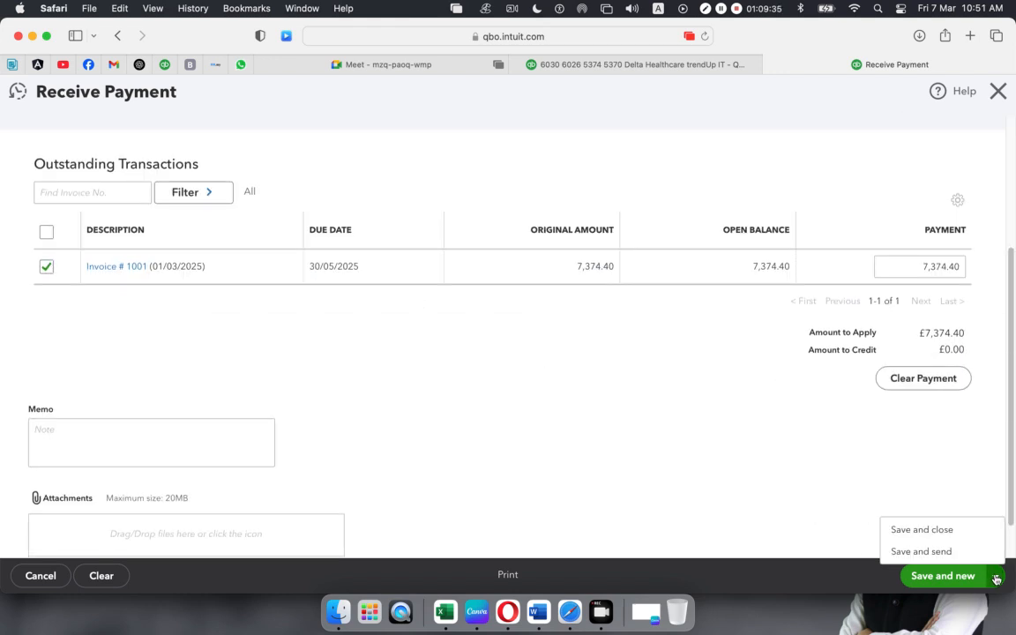
{"action": "left_click", "coordinate": [937, 529]}
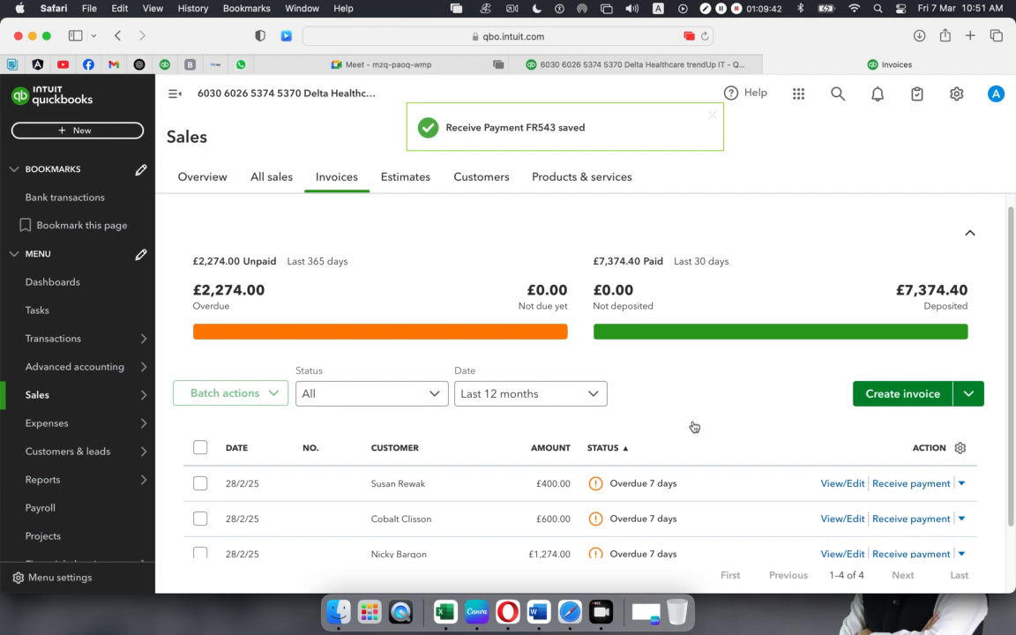
- Open the now-Deposited invoice 1001 from the Invoices list
{"action": "scroll", "coordinate": [693, 432], "scroll_direction": "down", "scroll_amount": 2}
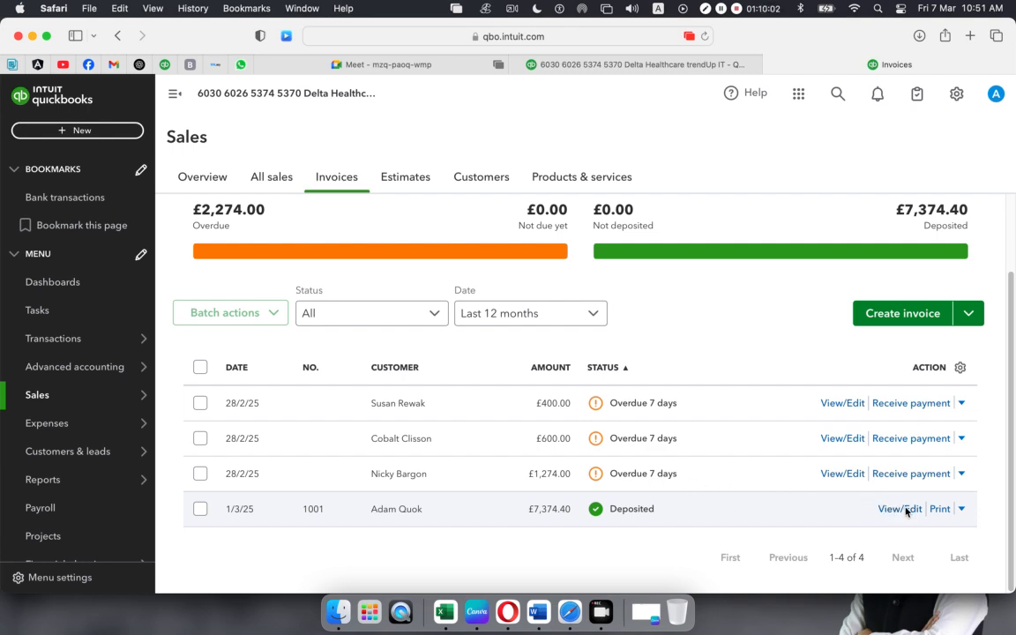
{"action": "left_click", "coordinate": [870, 511]}
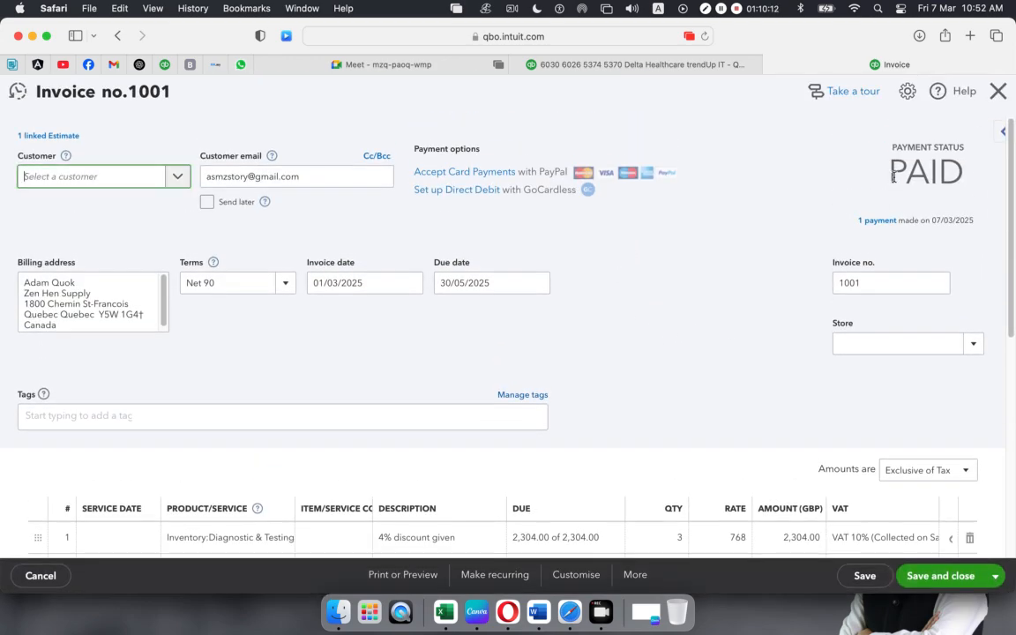
- Confirm invoice 1001 shows 7,374.40 received and 0.00 due, and open its More actions menu
{"action": "scroll", "coordinate": [624, 421], "scroll_direction": "down", "scroll_amount": 10}
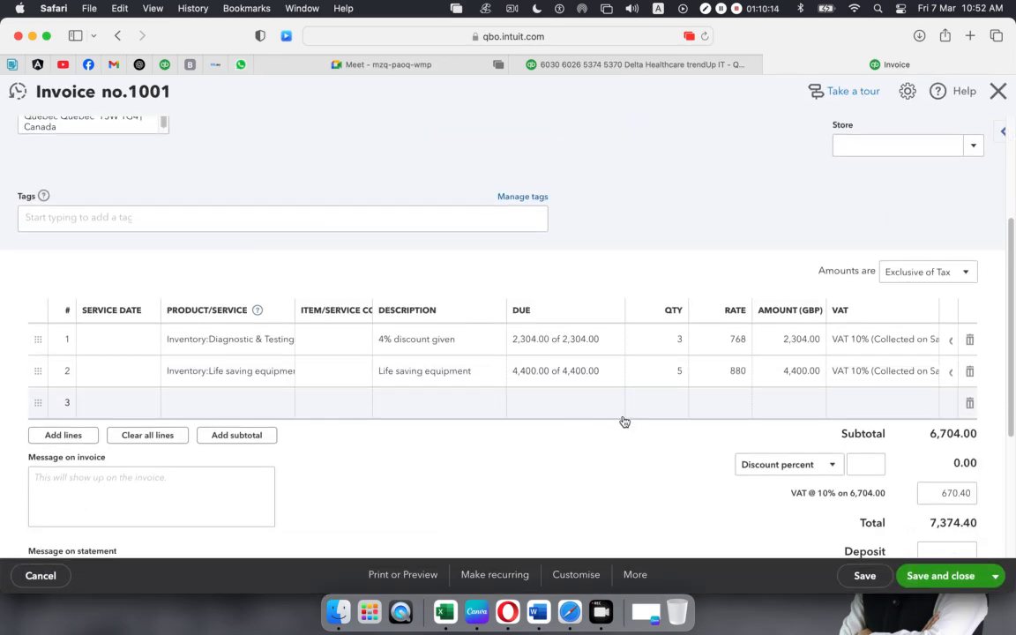
{"action": "left_click", "coordinate": [635, 578]}
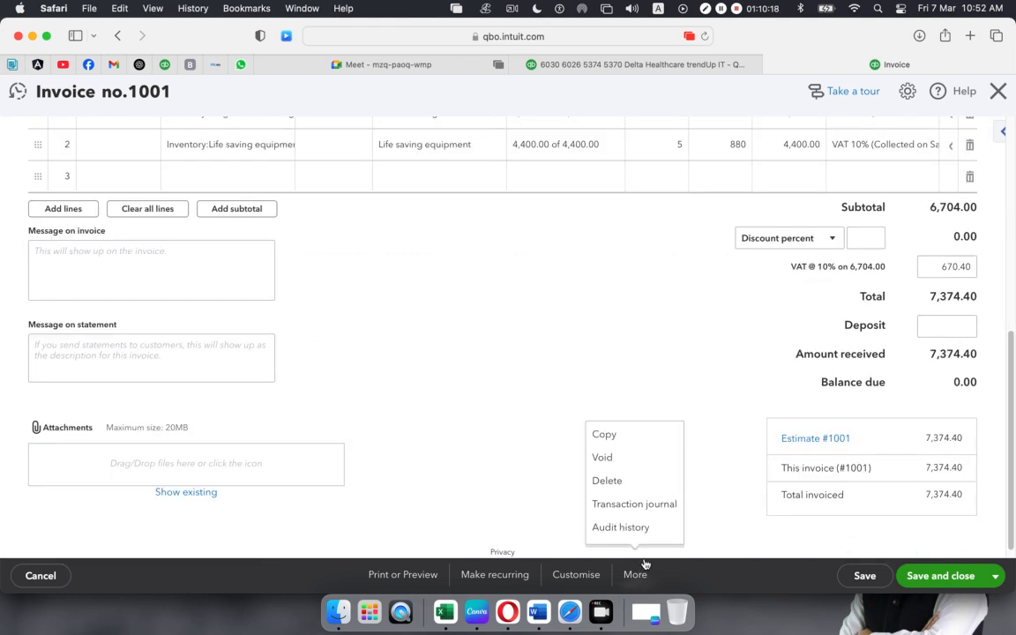
{"action": "left_click", "coordinate": [675, 577]}
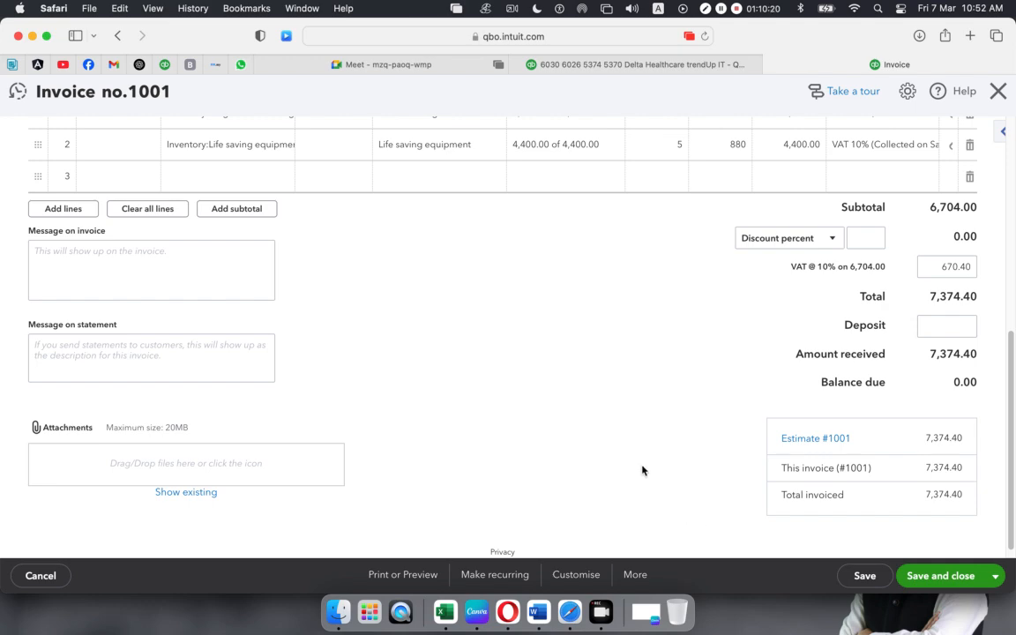
{"action": "scroll", "coordinate": [642, 470], "scroll_direction": "down", "scroll_amount": 1}
{"action": "scroll", "coordinate": [639, 468], "scroll_direction": "up", "scroll_amount": 5}
{"action": "scroll", "coordinate": [639, 468], "scroll_direction": "down", "scroll_amount": 5}
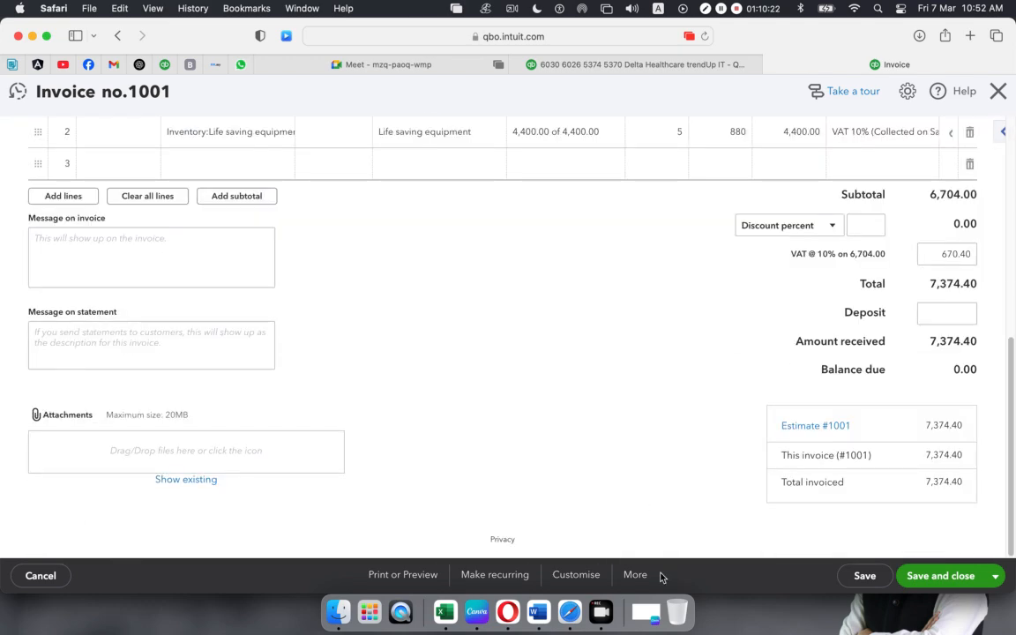
{"action": "left_click", "coordinate": [636, 578]}
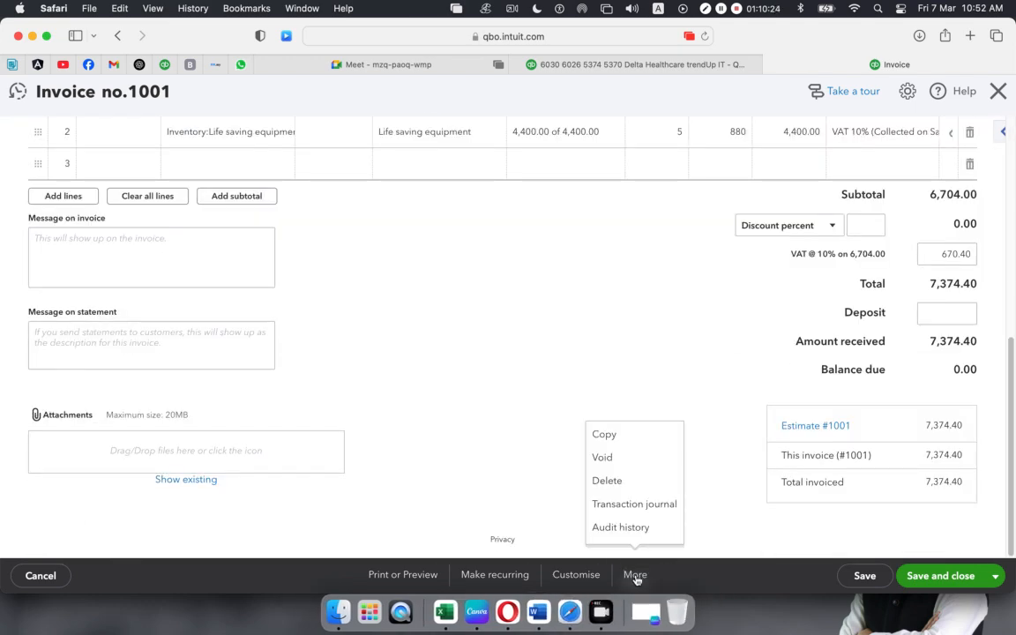
- Open invoice 1001's Transaction Journal and scroll to see all eight lines and the Credit column
{"action": "left_click", "coordinate": [634, 505]}
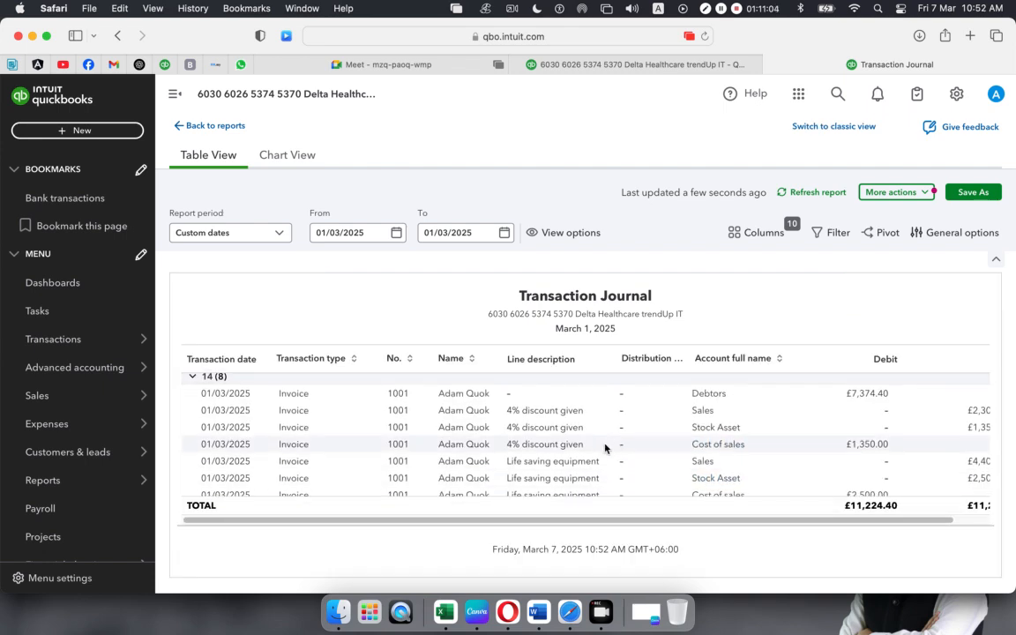
{"action": "scroll", "coordinate": [605, 449], "scroll_direction": "down", "scroll_amount": 2}
{"action": "scroll", "coordinate": [605, 449], "scroll_direction": "down", "scroll_amount": 2}
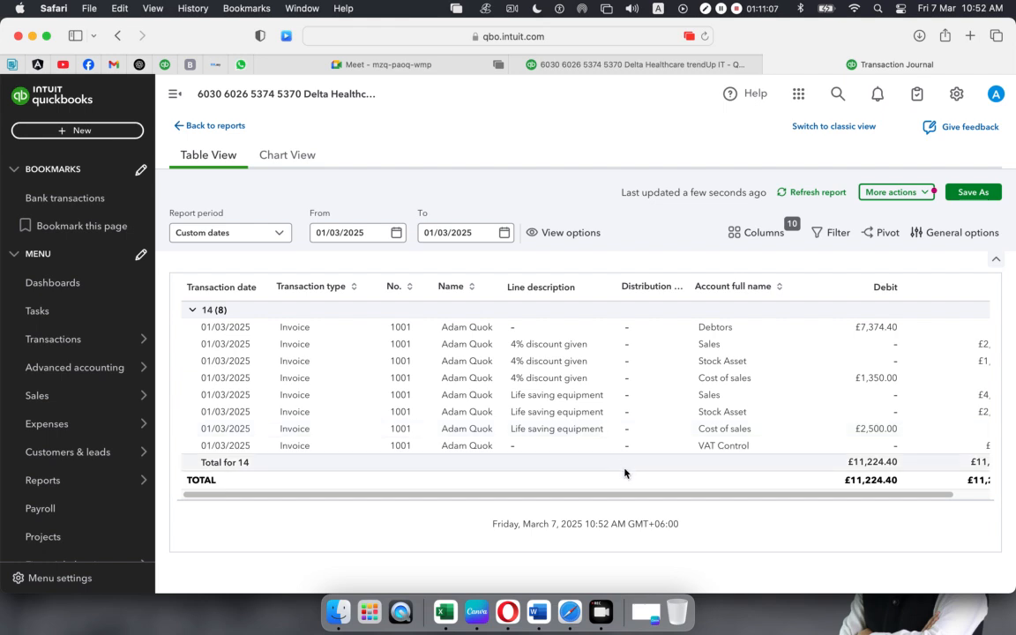
{"action": "left_click_drag", "start_coordinate": [653, 496], "coordinate": [688, 497]}
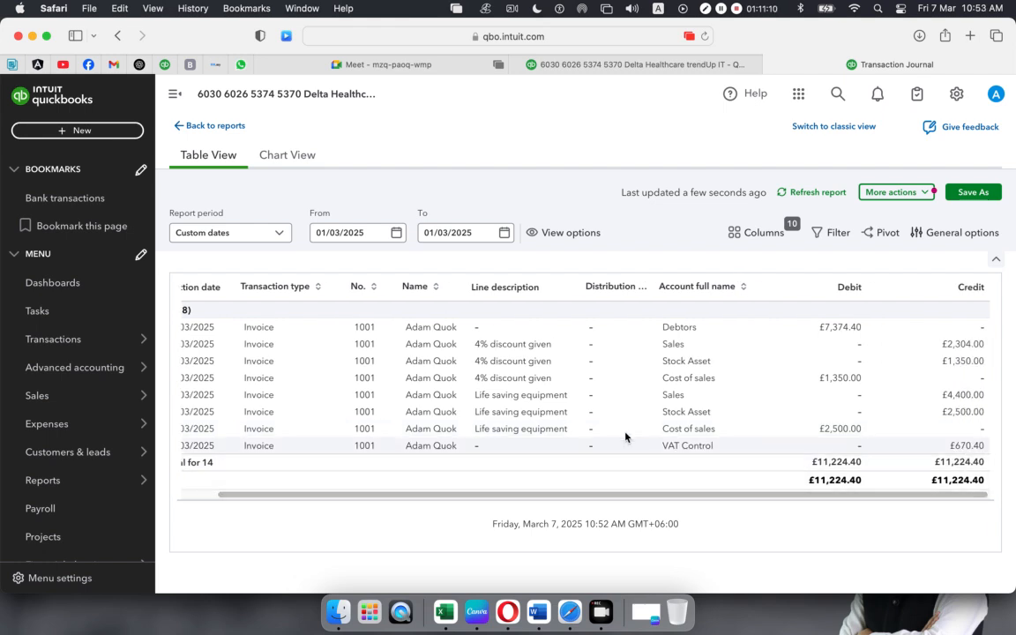
- Open the Save As dialog for the report, then cancel without saving a copy
{"action": "left_click", "coordinate": [974, 194]}
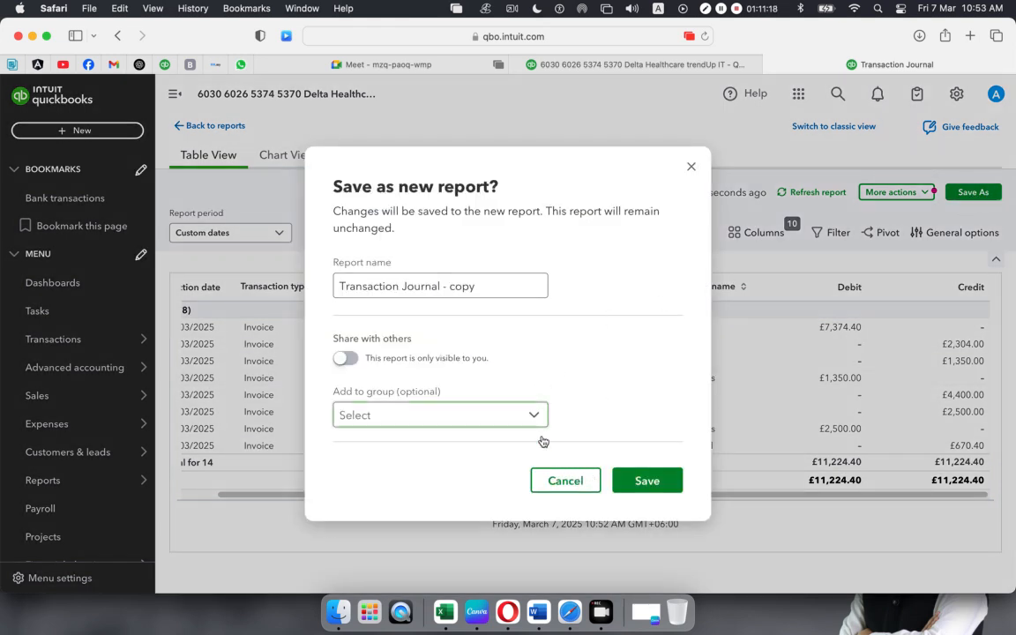
{"action": "left_click", "coordinate": [511, 422]}
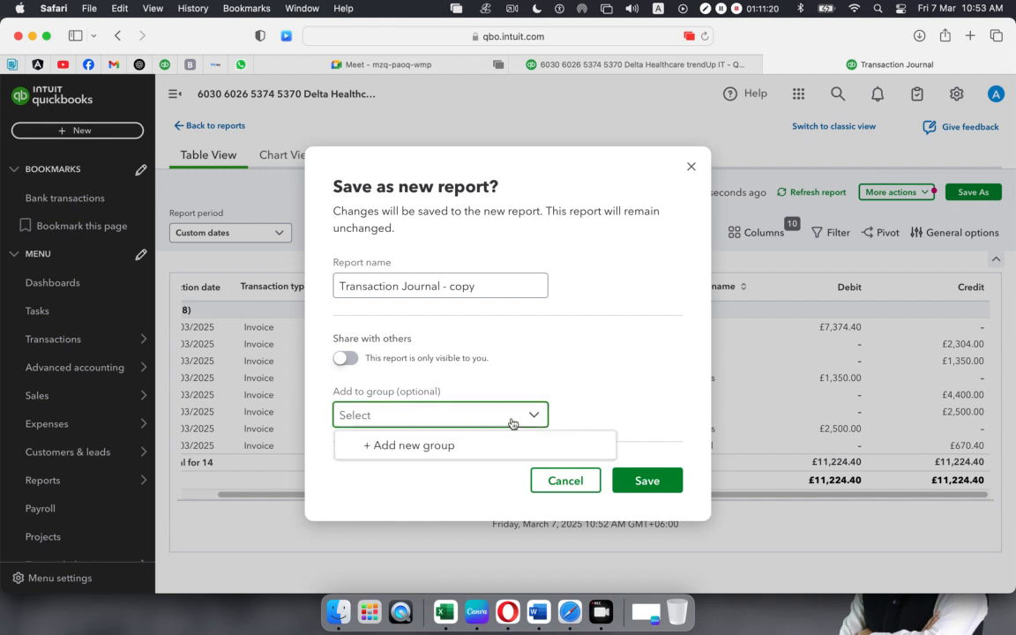
{"action": "left_click", "coordinate": [607, 350]}
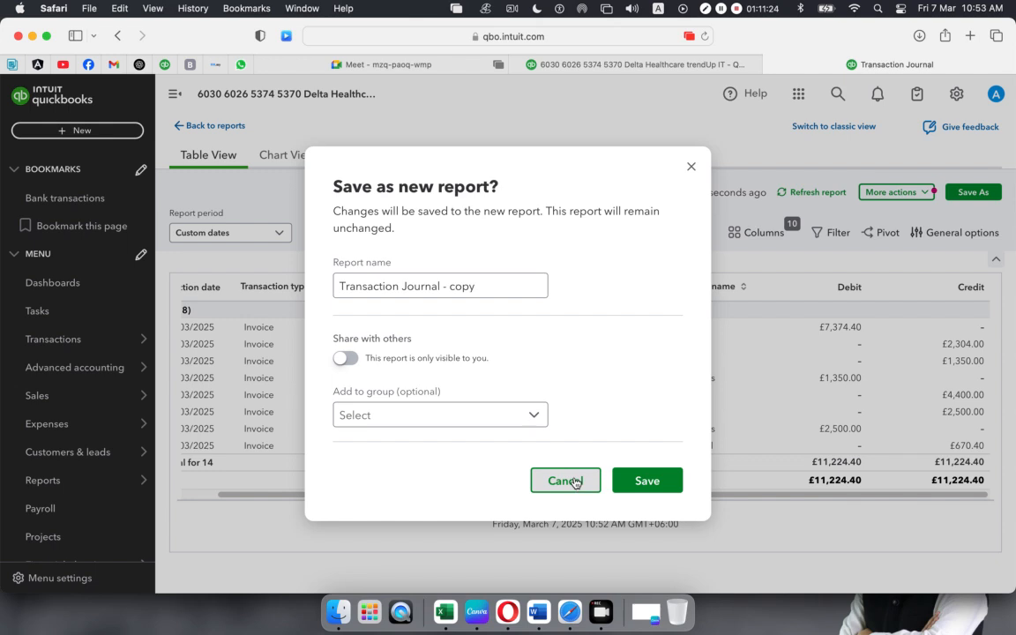
{"action": "left_click", "coordinate": [574, 482]}
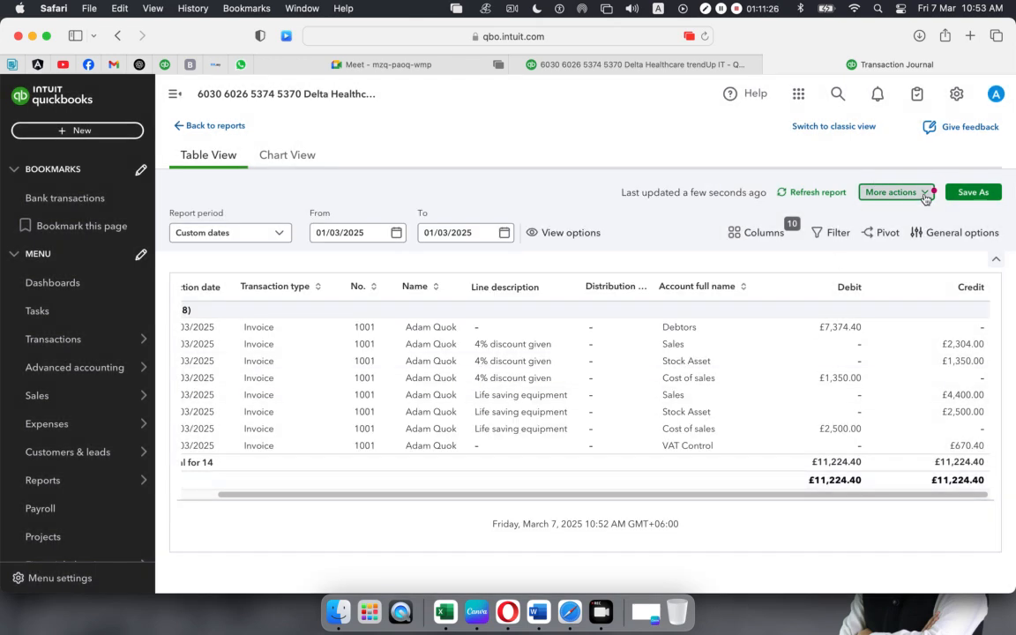
- Export the Transaction Journal to Excel and open the downloaded .xlsx file
{"action": "left_click", "coordinate": [925, 198]}
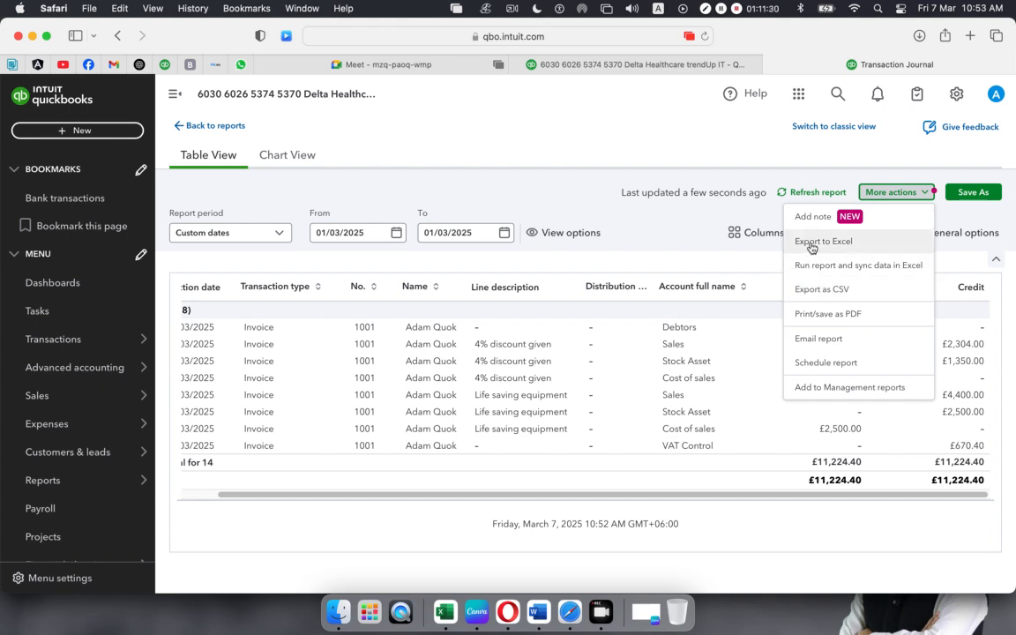
{"action": "left_click", "coordinate": [873, 242]}
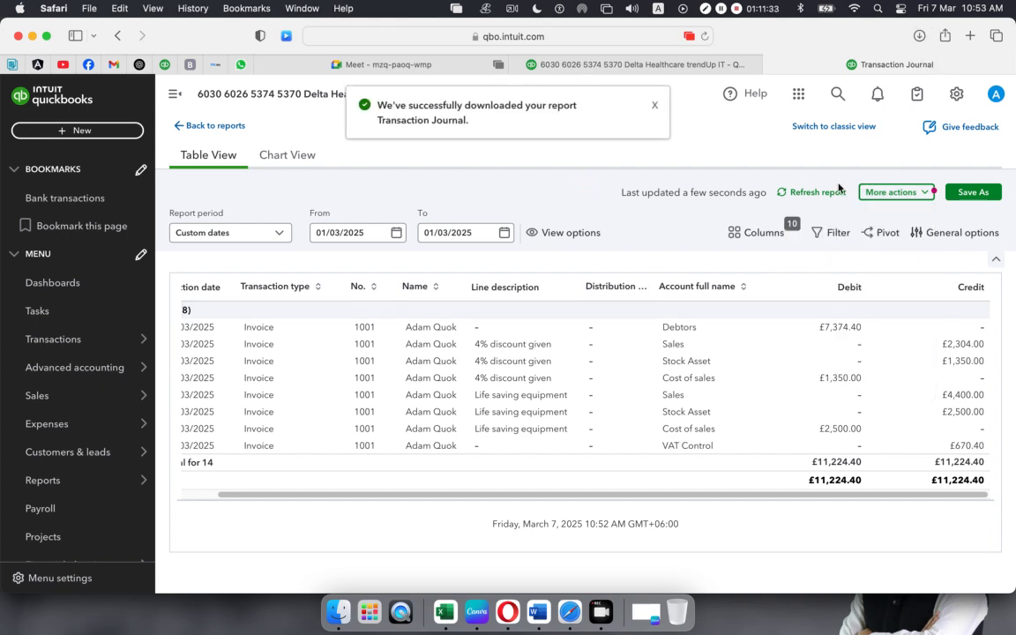
{"action": "left_click", "coordinate": [920, 35]}
{"action": "double_click", "coordinate": [687, 92]}
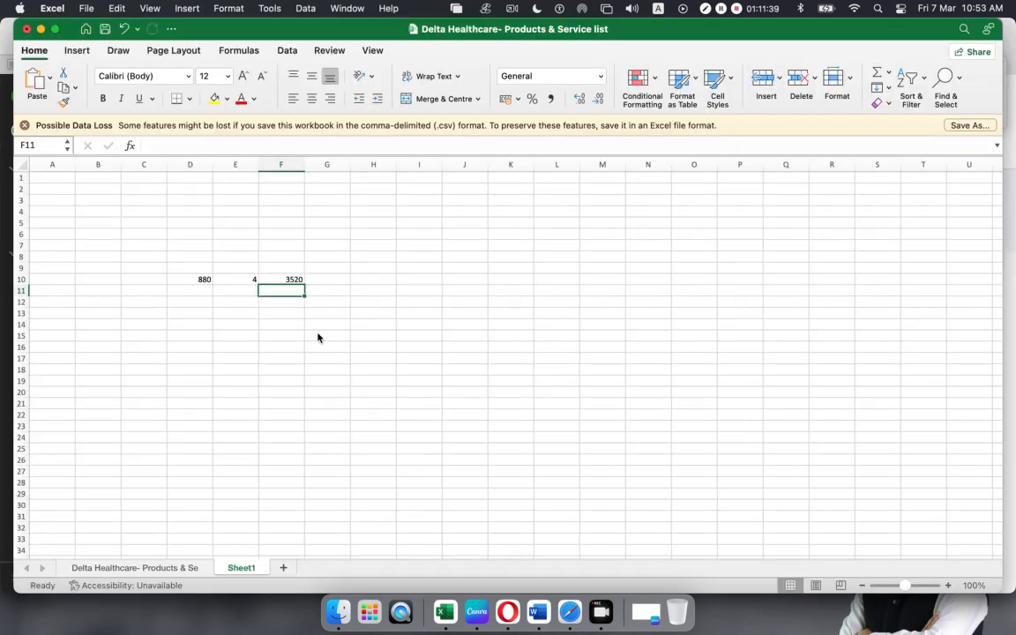
- Select C5:C11 in the exported journal, then close both workbooks without saving
{"action": "left_click", "coordinate": [235, 176]}
{"action": "left_click_drag", "start_coordinate": [201, 200], "coordinate": [679, 314]}
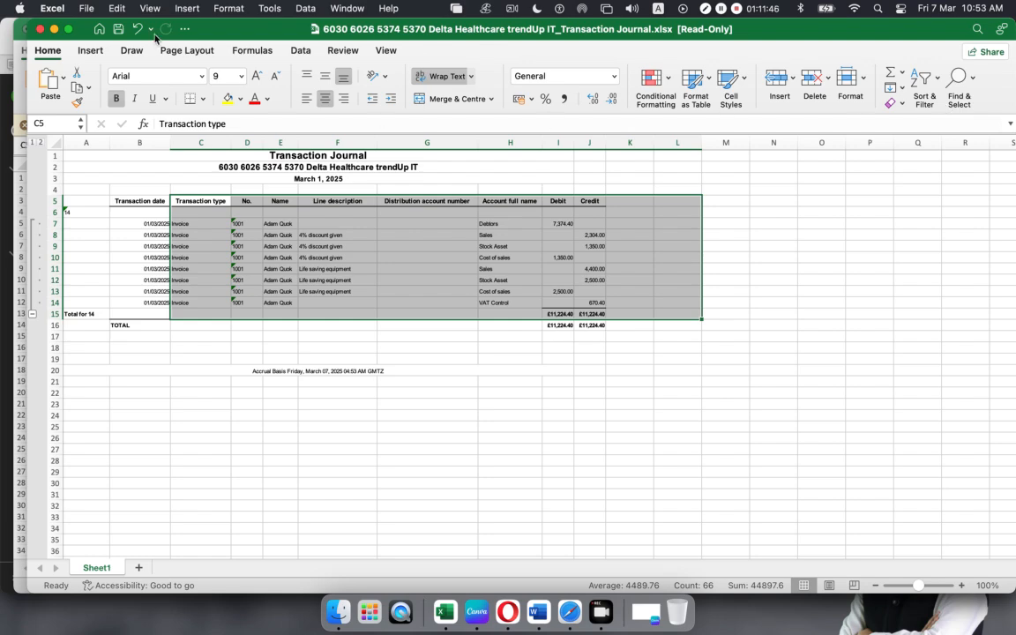
{"action": "left_click", "coordinate": [40, 31]}
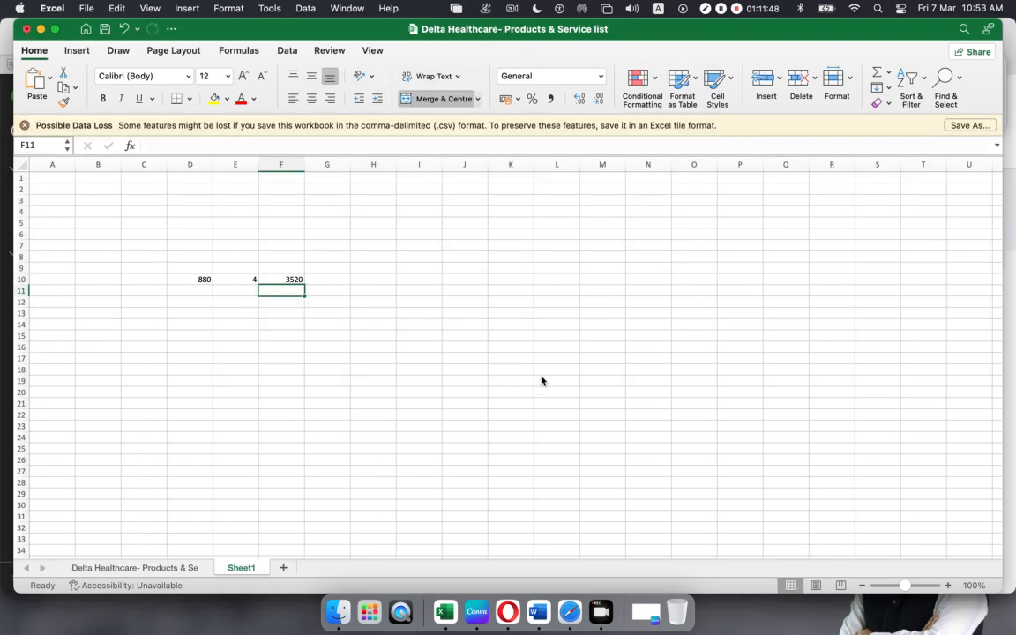
{"action": "left_click", "coordinate": [28, 31]}
{"action": "left_click", "coordinate": [494, 370]}
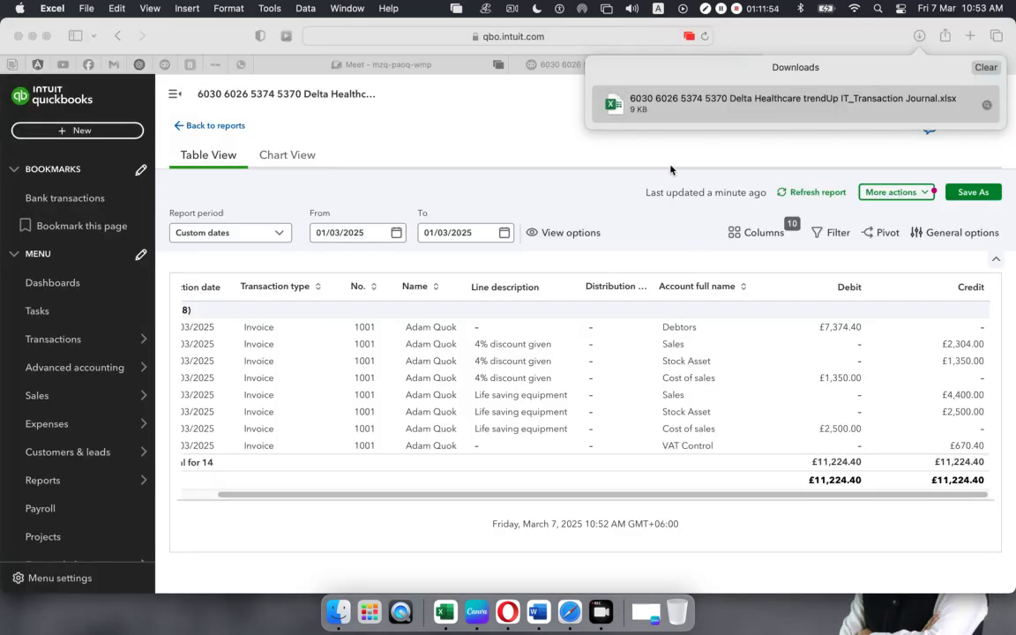
- Return to Safari, dismiss the Downloads list, and open the + New transaction menu
{"action": "left_click", "coordinate": [498, 127]}
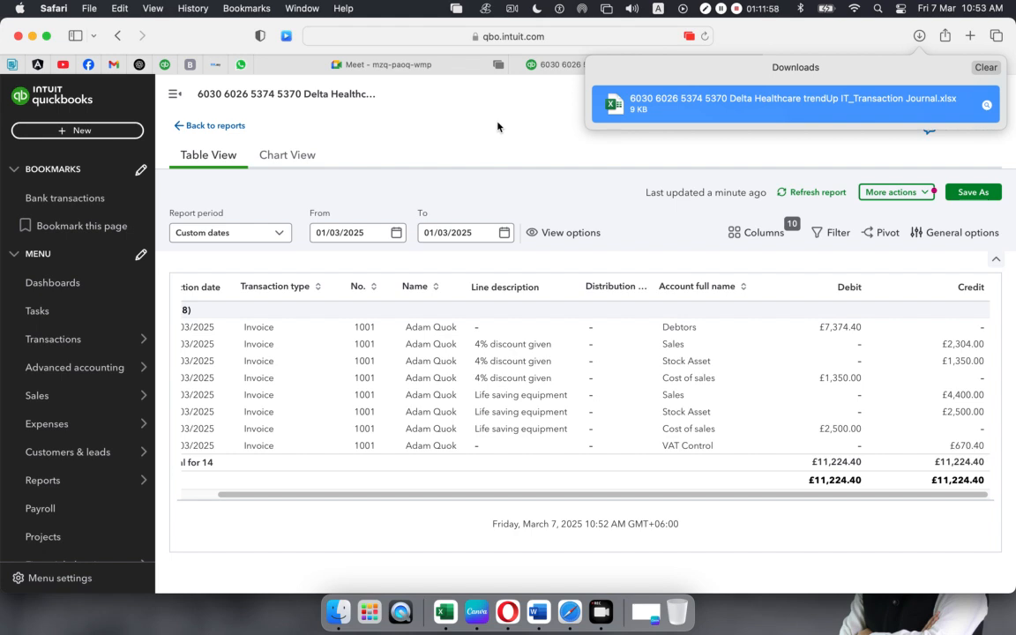
{"action": "left_click", "coordinate": [495, 127]}
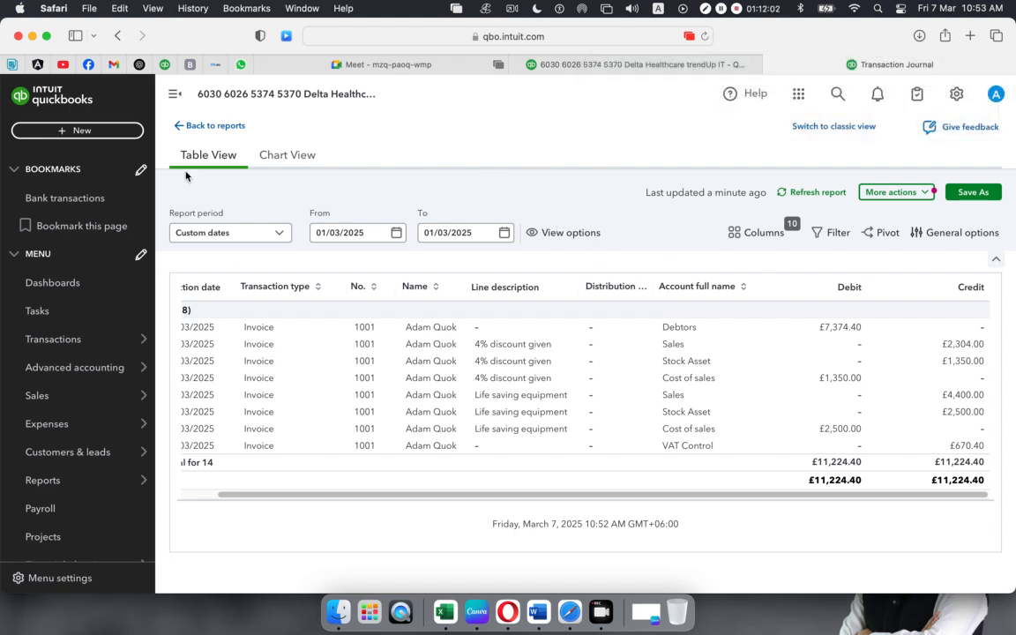
{"action": "left_click", "coordinate": [108, 132]}
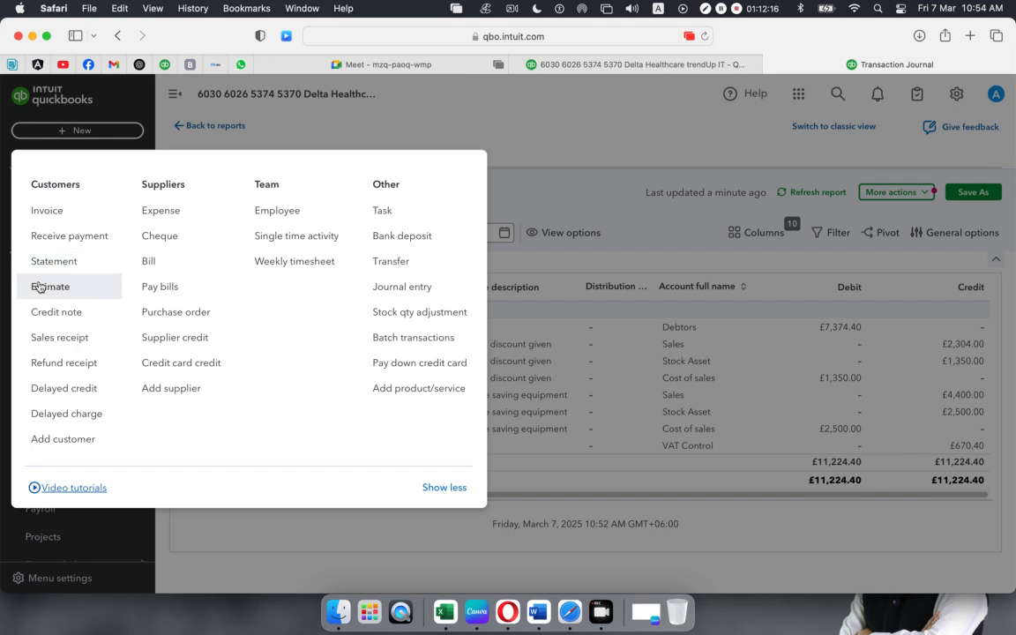
- Start a new invoice for the customer with invoice date 01/03/2025
{"action": "left_click", "coordinate": [55, 214]}
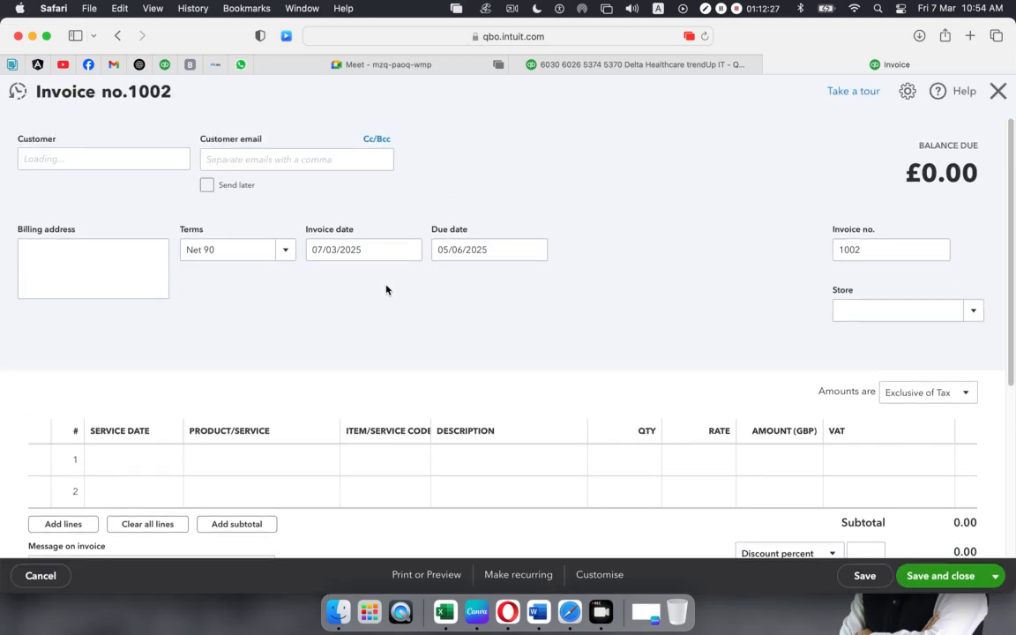
{"action": "left_click", "coordinate": [179, 166]}
{"action": "left_click", "coordinate": [44, 281]}
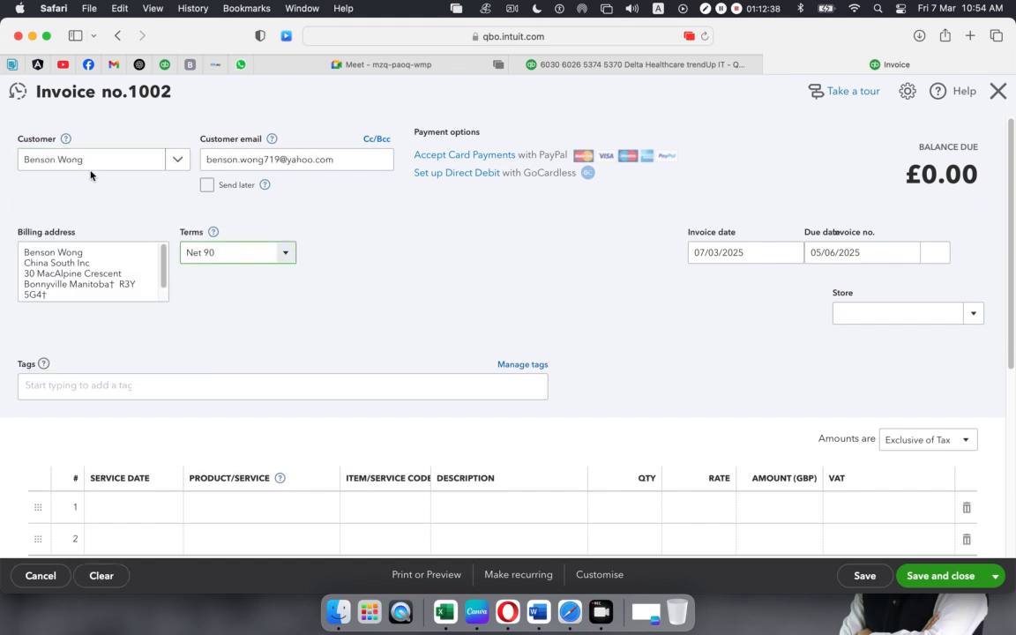
{"action": "left_click", "coordinate": [792, 252]}
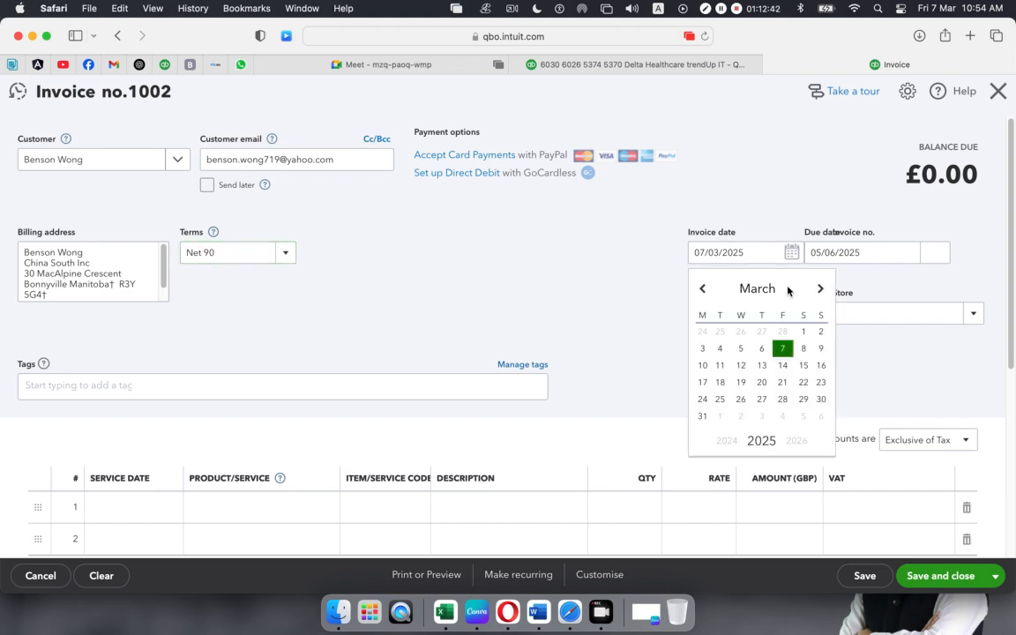
{"action": "left_click", "coordinate": [804, 332]}
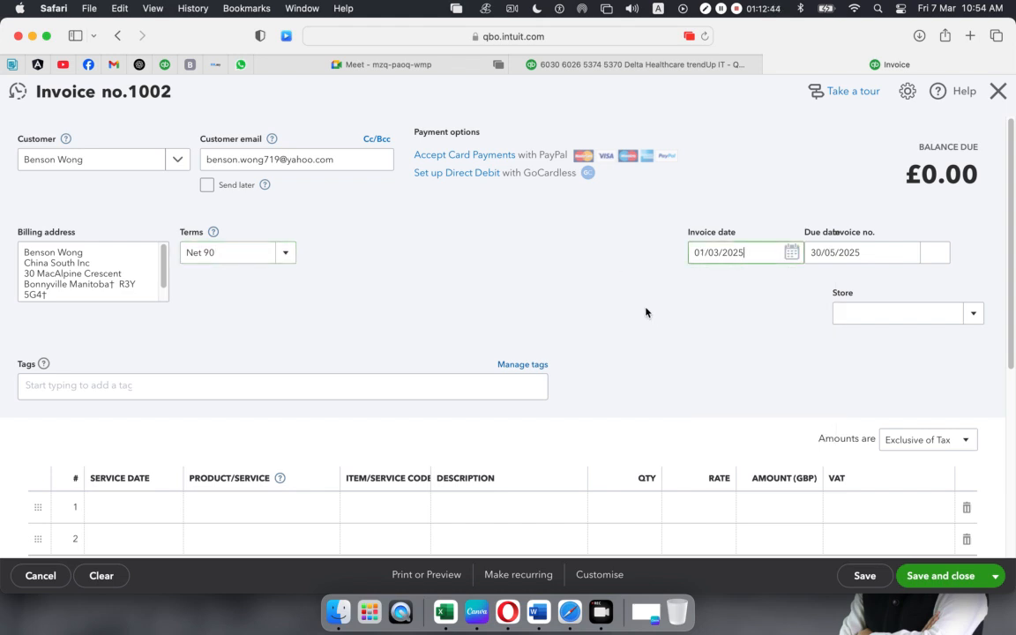
- Set the invoice's due date to 31/03/2025
{"action": "left_click", "coordinate": [909, 254]}
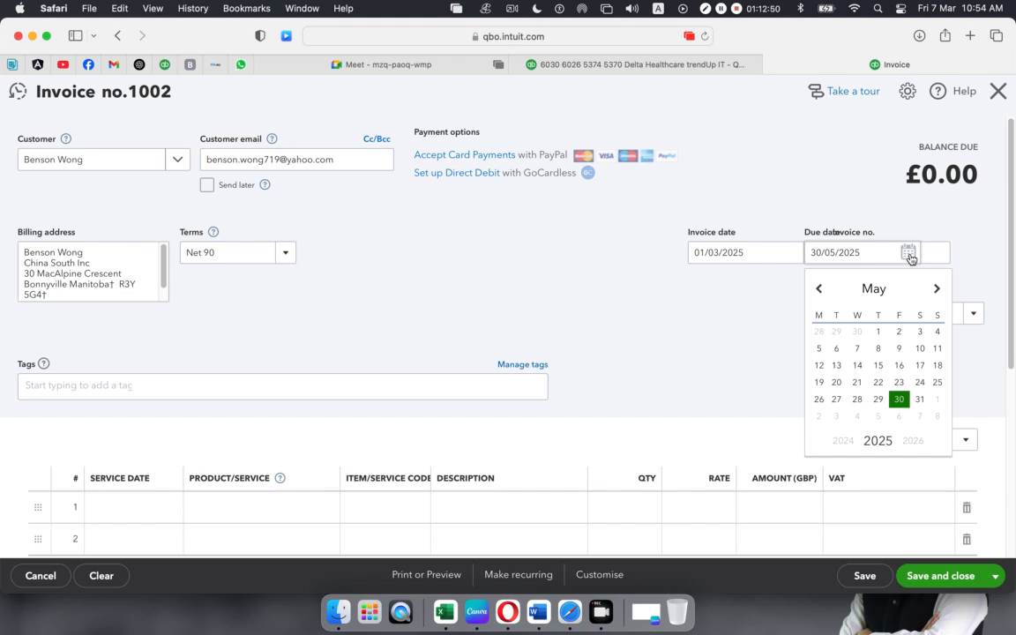
{"action": "left_click", "coordinate": [821, 291]}
{"action": "left_click", "coordinate": [821, 291]}
{"action": "left_click", "coordinate": [821, 291]}
{"action": "left_click", "coordinate": [821, 292]}
{"action": "left_click", "coordinate": [823, 293]}
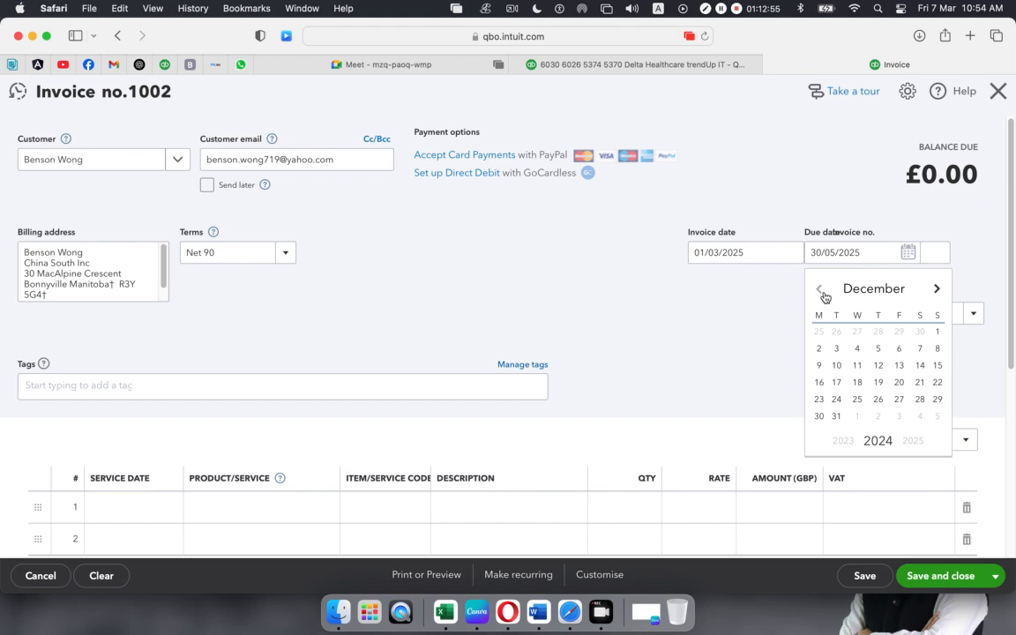
{"action": "left_click", "coordinate": [937, 293]}
{"action": "left_click", "coordinate": [936, 293]}
{"action": "left_click", "coordinate": [936, 293]}
{"action": "left_click", "coordinate": [936, 293]}
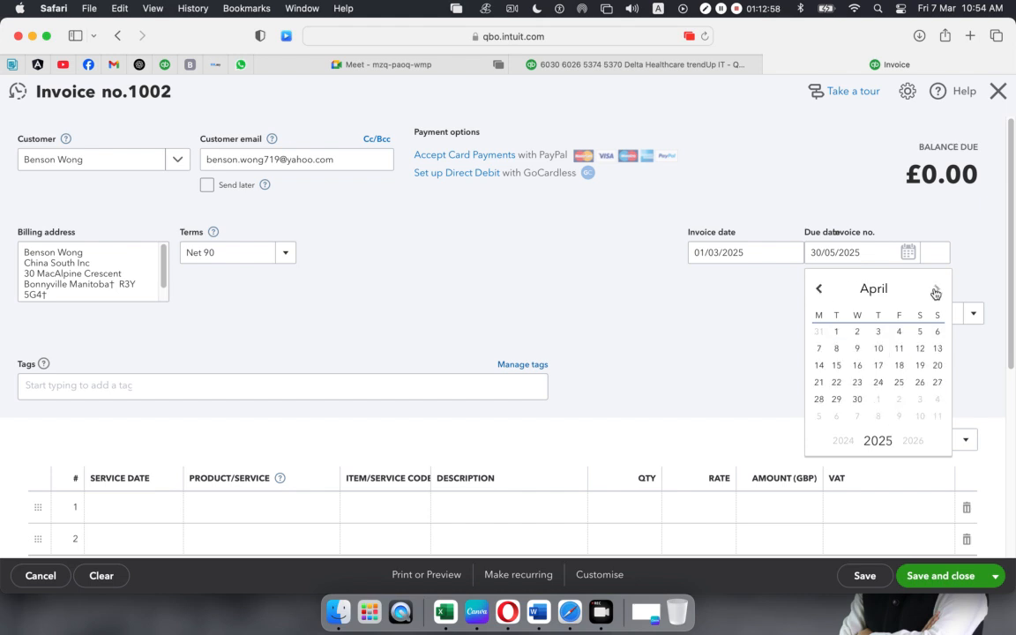
{"action": "left_click", "coordinate": [821, 298]}
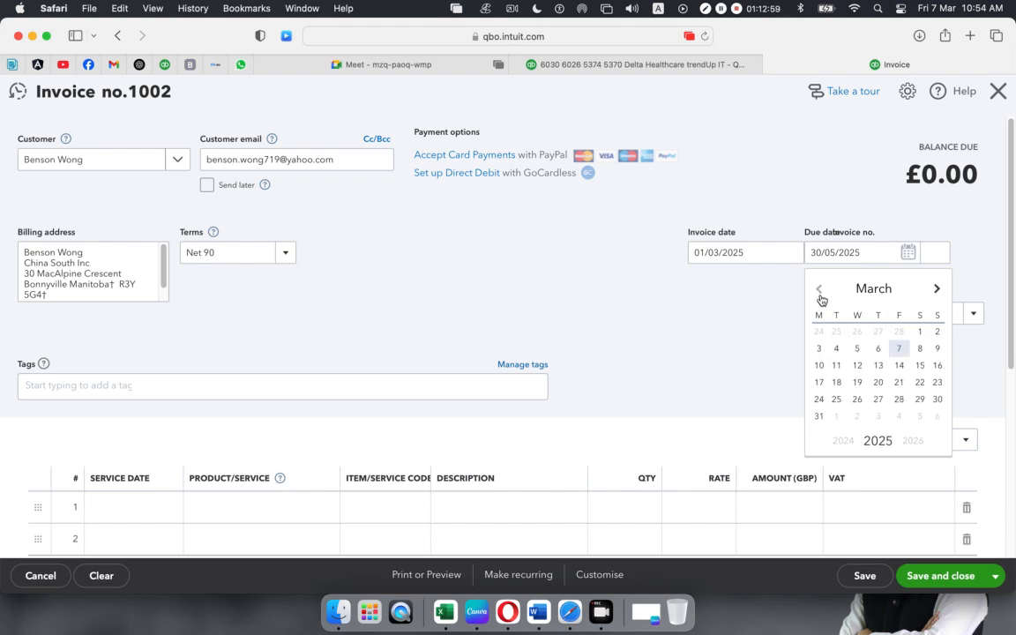
{"action": "left_click", "coordinate": [819, 416]}
{"action": "left_click", "coordinate": [703, 358]}
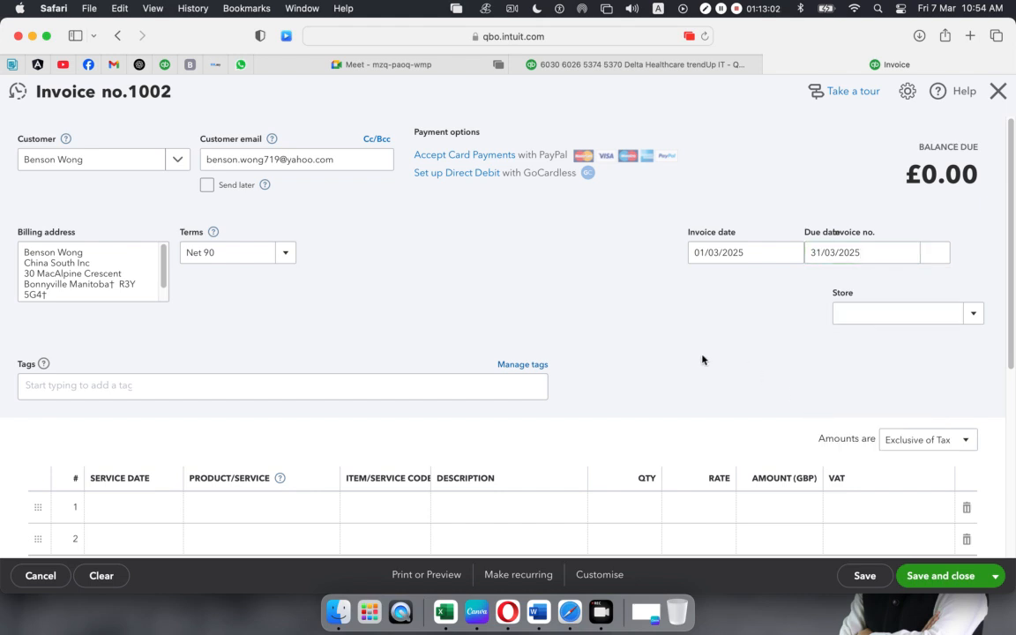
{"action": "scroll", "coordinate": [337, 316], "scroll_direction": "down", "scroll_amount": 5}
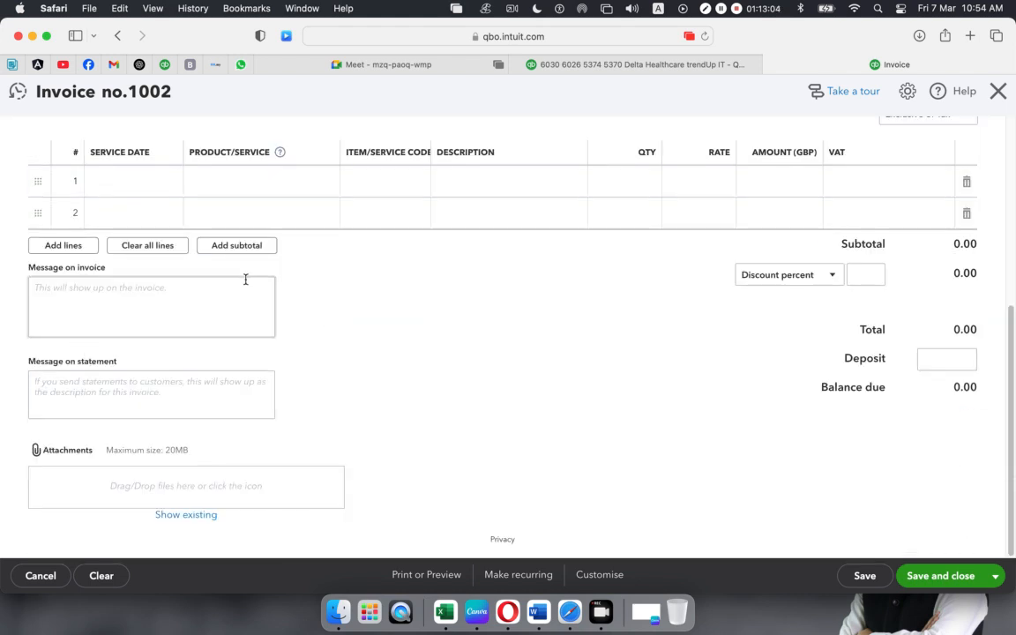
- Add Diagnostic & Testing Equipment as the first invoice line
{"action": "scroll", "coordinate": [246, 281], "scroll_direction": "up", "scroll_amount": 1}
{"action": "left_click", "coordinate": [325, 222]}
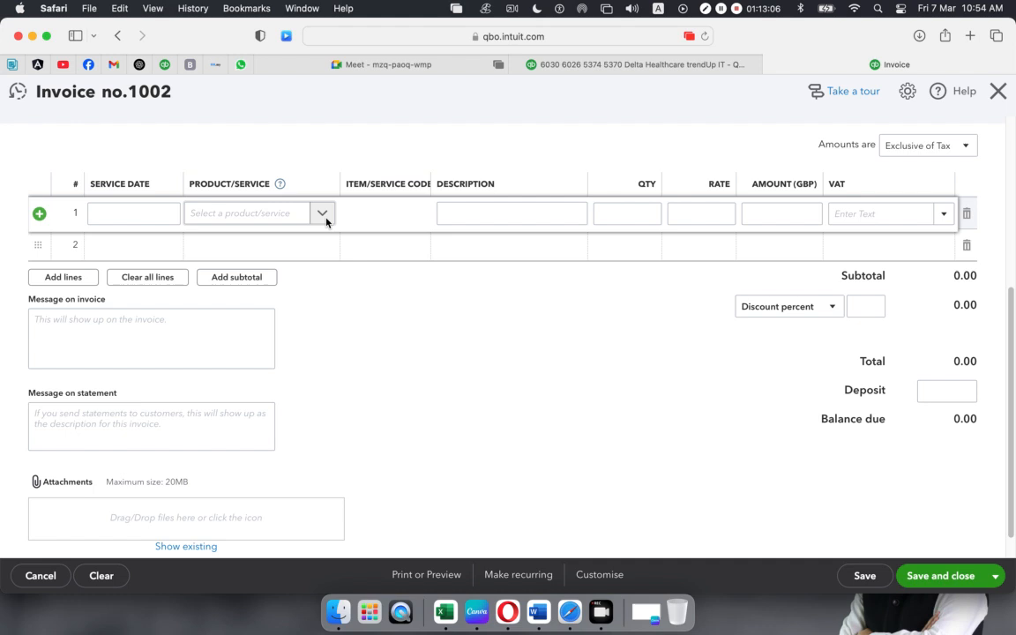
{"action": "left_click", "coordinate": [326, 222]}
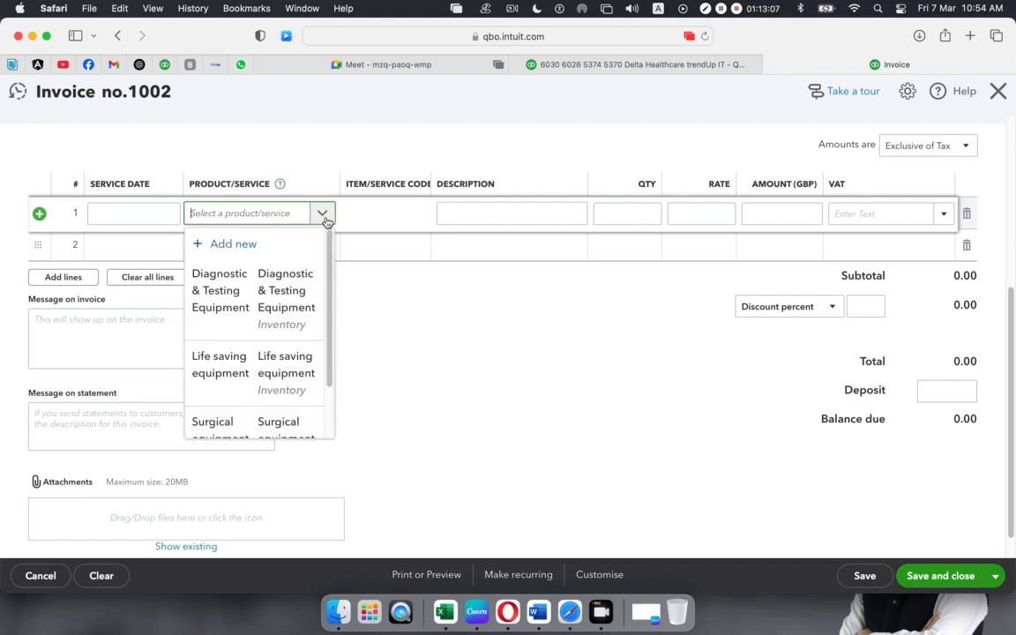
{"action": "left_click", "coordinate": [244, 298]}
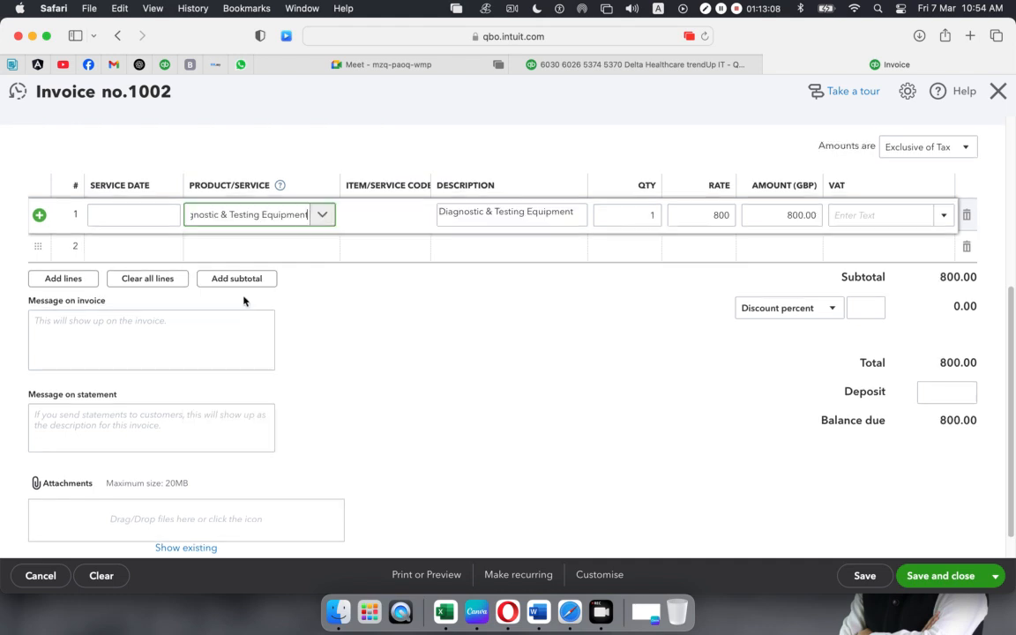
{"action": "left_click", "coordinate": [413, 67]}
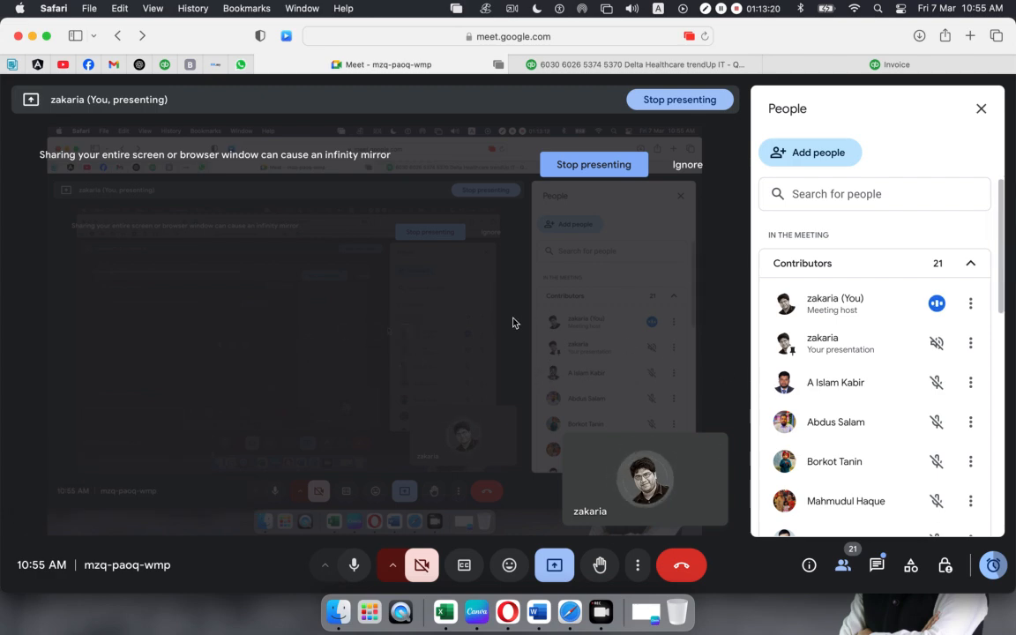
{"action": "left_click", "coordinate": [804, 67]}
{"action": "left_click", "coordinate": [370, 283]}
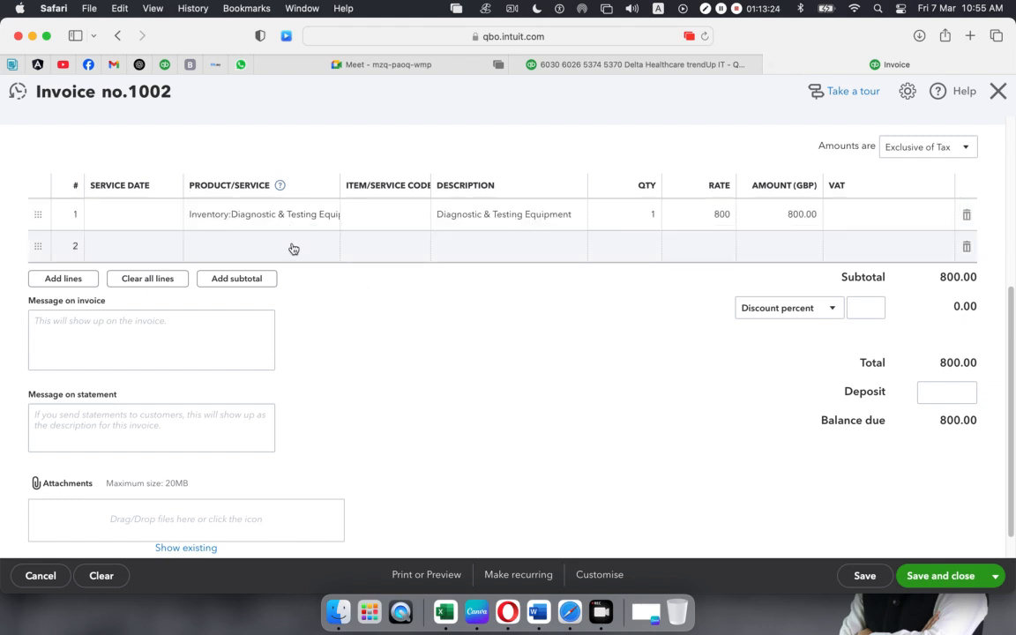
- Add Surgical equipment as the second invoice line
{"action": "left_click", "coordinate": [326, 253]}
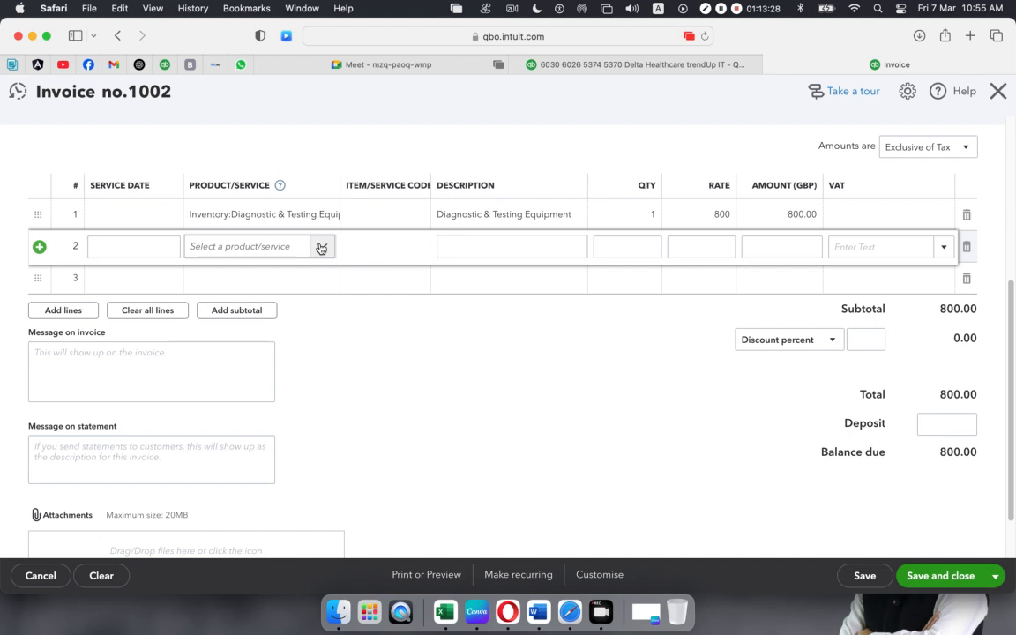
{"action": "left_click", "coordinate": [321, 248]}
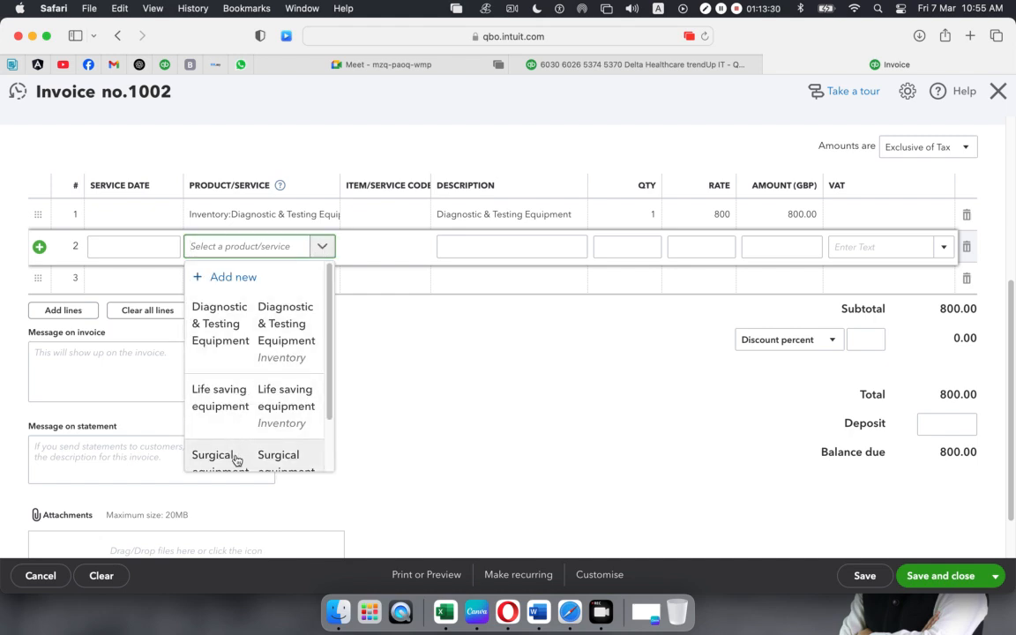
{"action": "key", "text": "Return"}
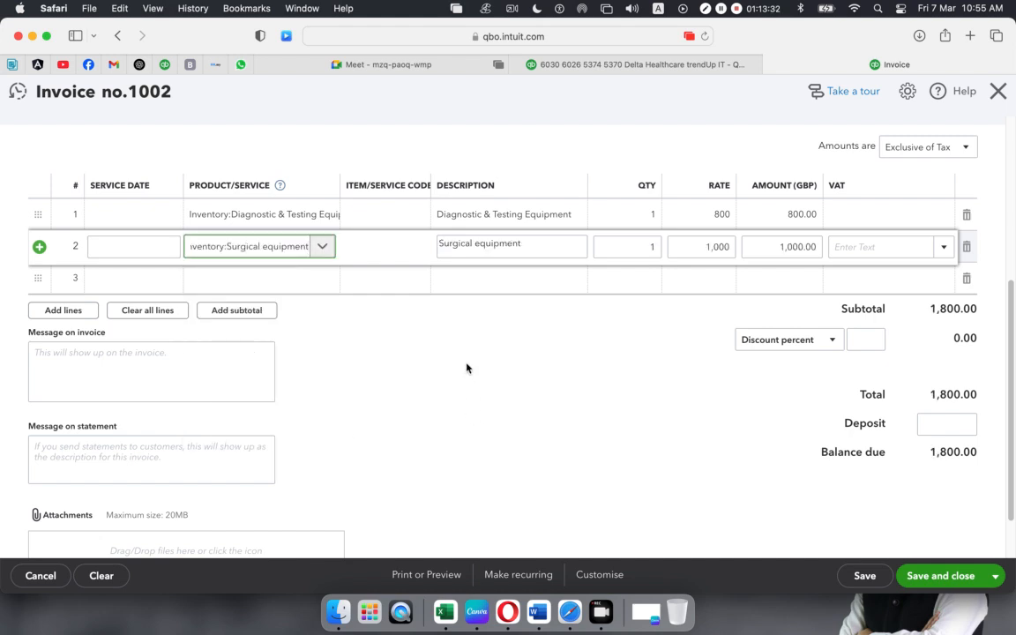
{"action": "left_click", "coordinate": [461, 365]}
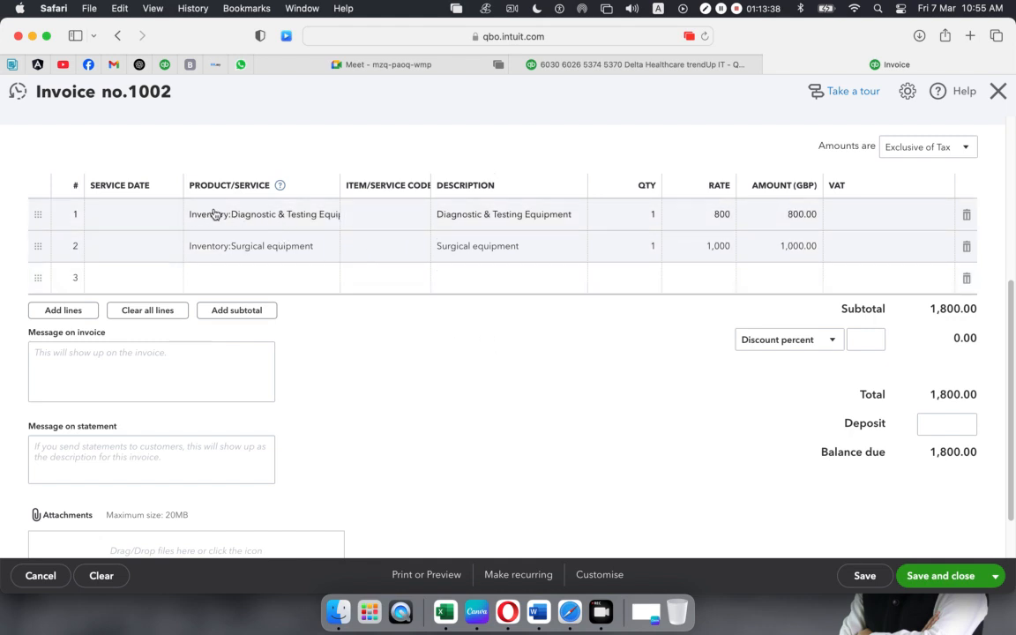
- Set quantities to 5 on line 1 and 7 on line 2
{"action": "left_click", "coordinate": [651, 217]}
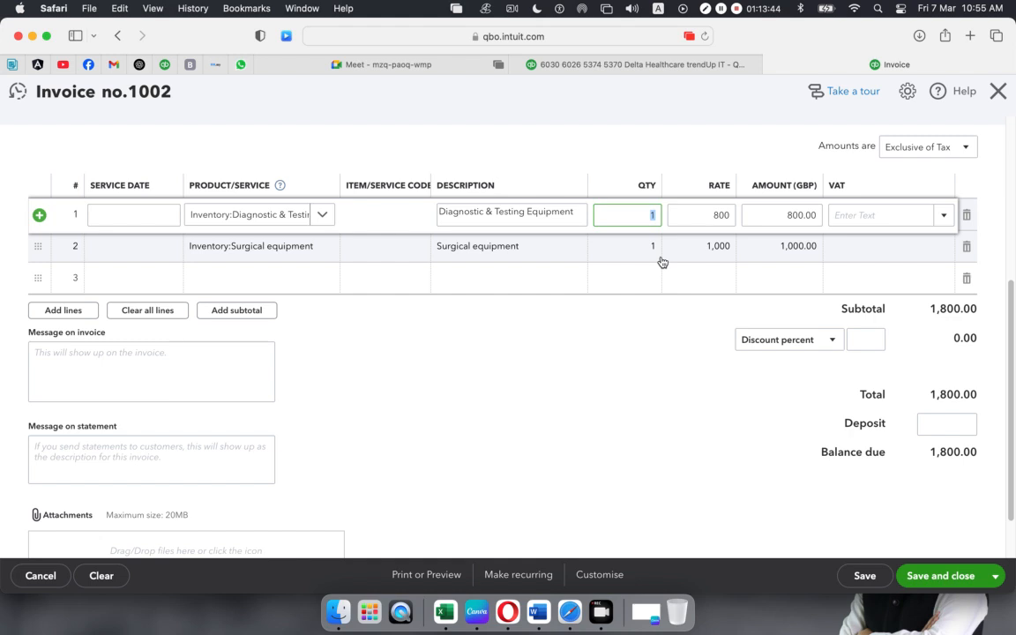
{"action": "type", "text": "5"}
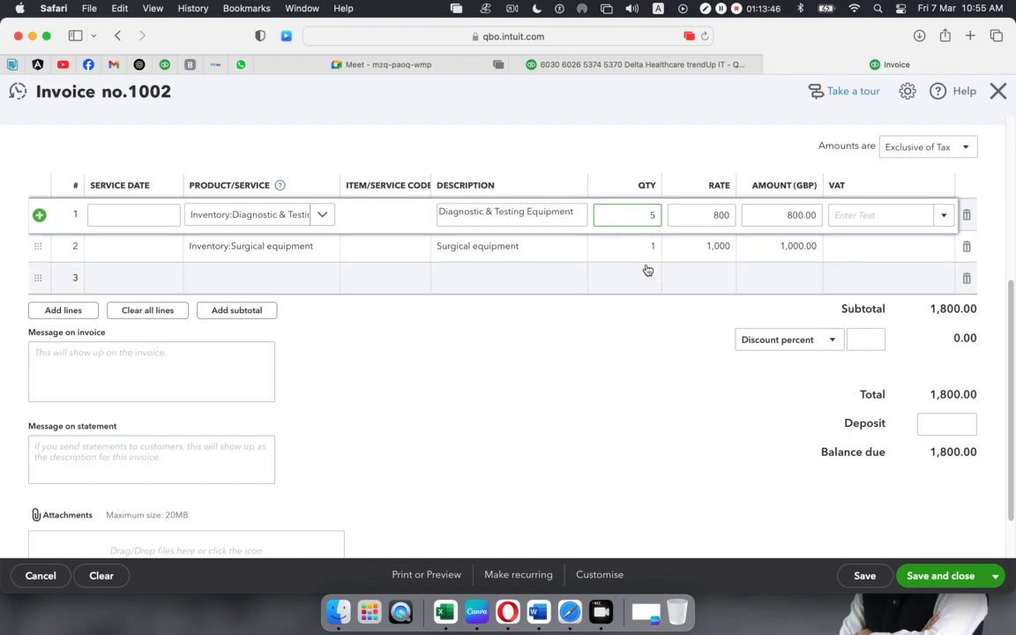
{"action": "left_click", "coordinate": [657, 253]}
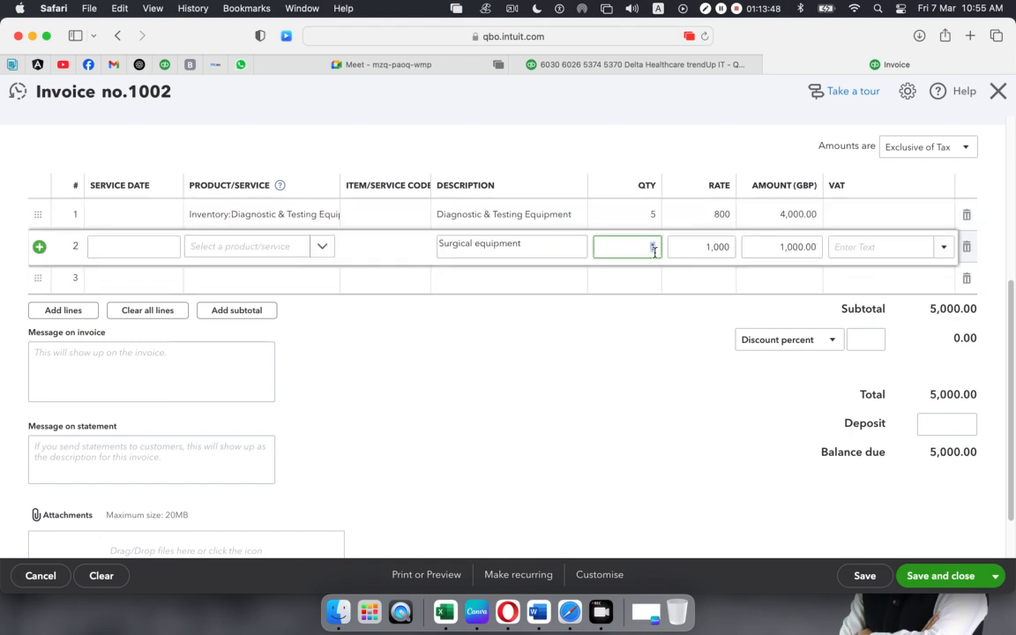
{"action": "type", "text": "7"}
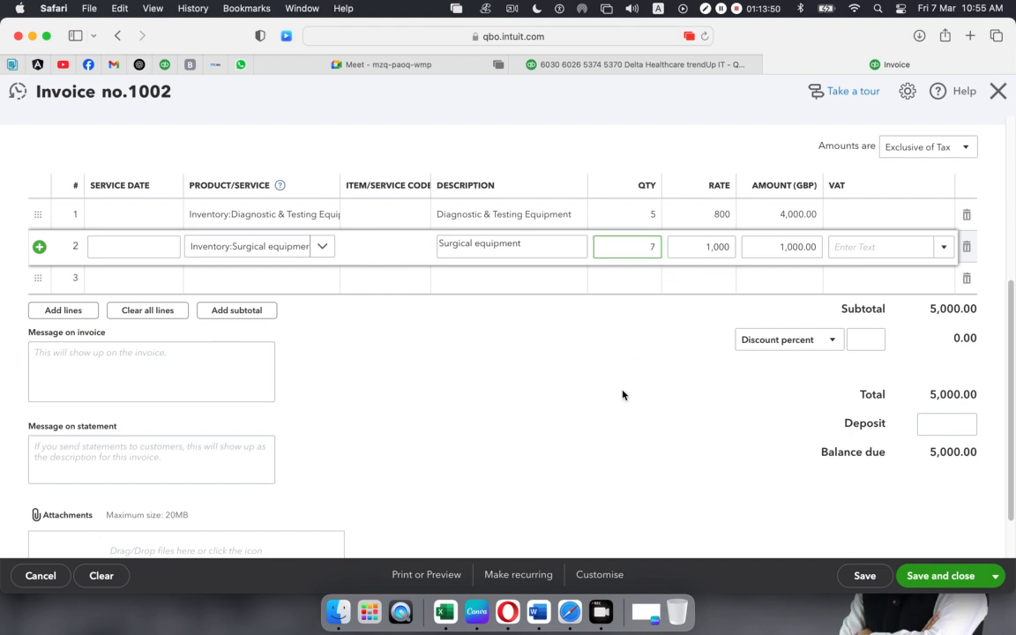
{"action": "left_click", "coordinate": [628, 324]}
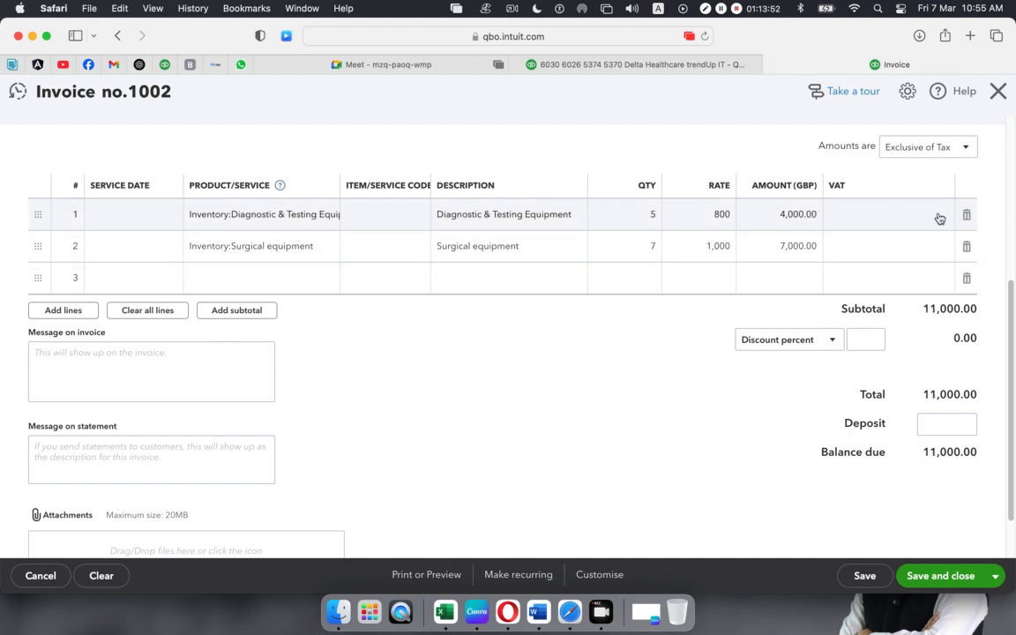
- Apply VAT 10% (Collected on Sales) to both invoice lines
{"action": "left_click", "coordinate": [939, 217]}
{"action": "left_click", "coordinate": [943, 215]}
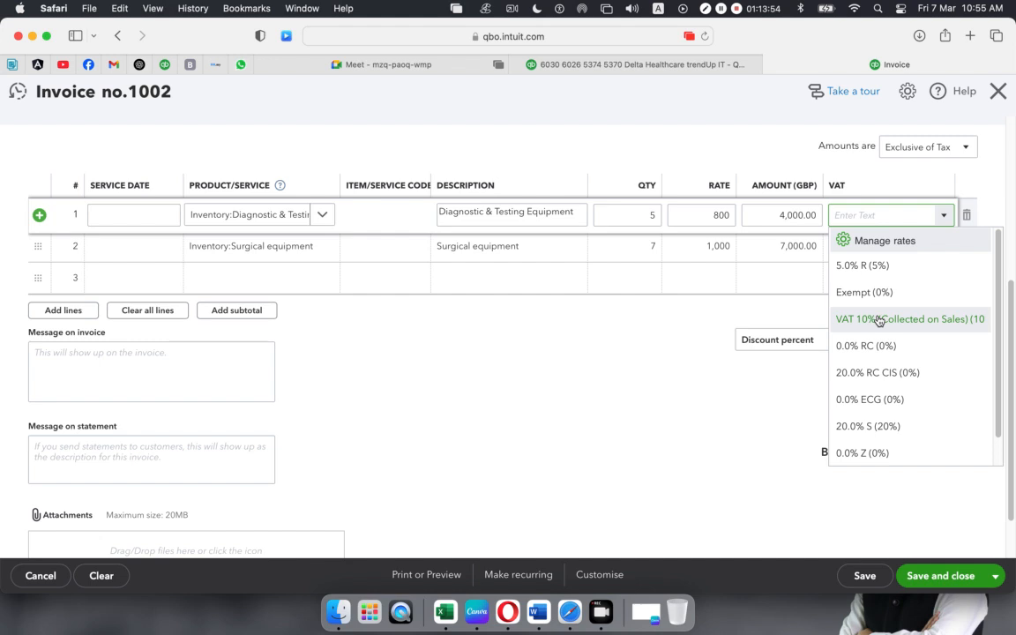
{"action": "left_click", "coordinate": [881, 320]}
{"action": "left_click", "coordinate": [918, 254]}
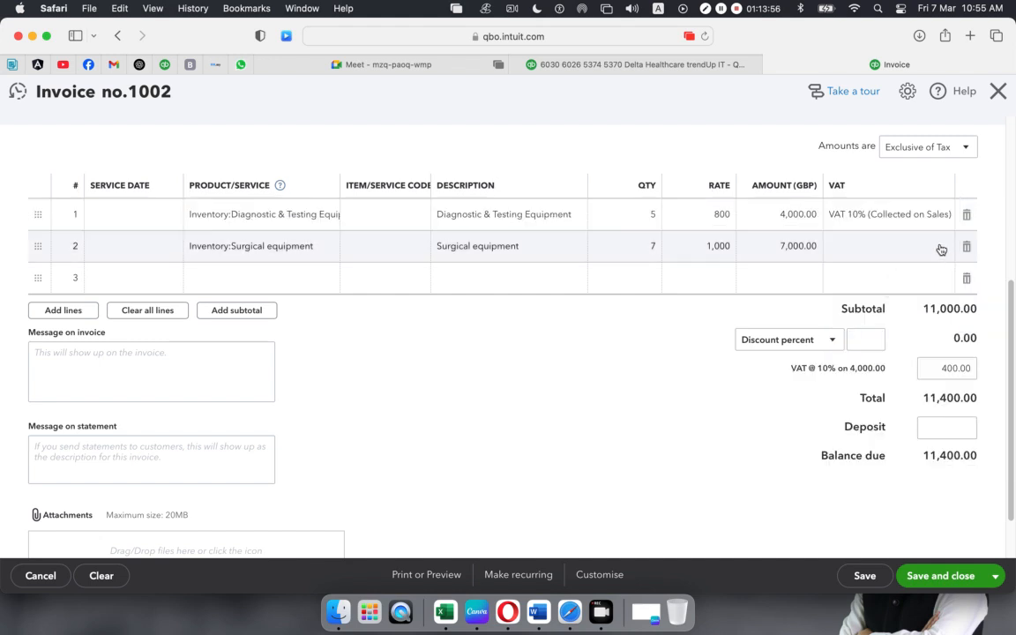
{"action": "left_click", "coordinate": [941, 249]}
{"action": "left_click", "coordinate": [943, 250]}
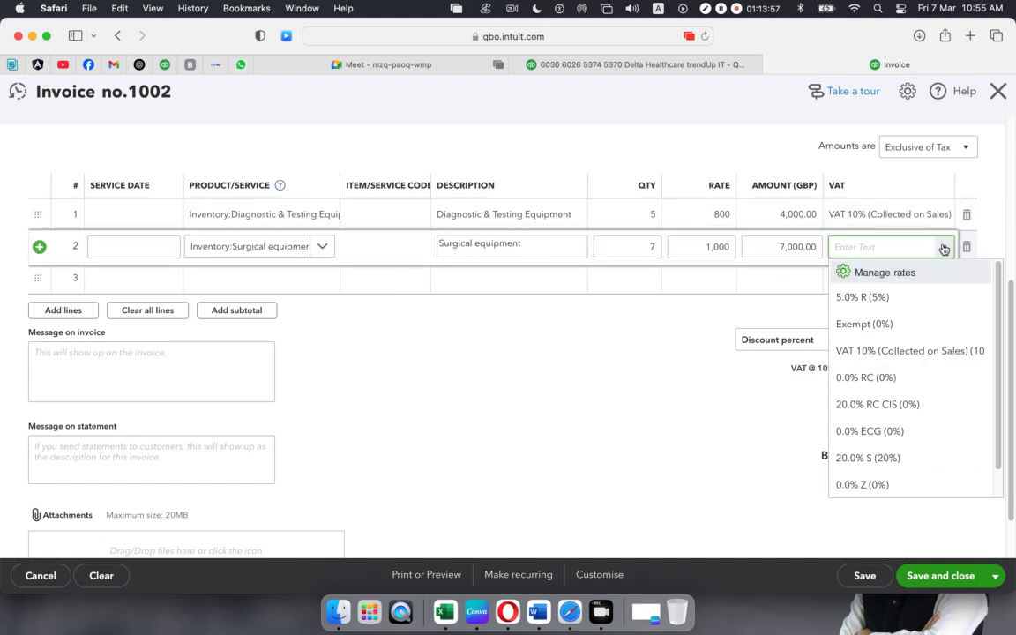
{"action": "left_click", "coordinate": [882, 352]}
{"action": "left_click", "coordinate": [649, 401]}
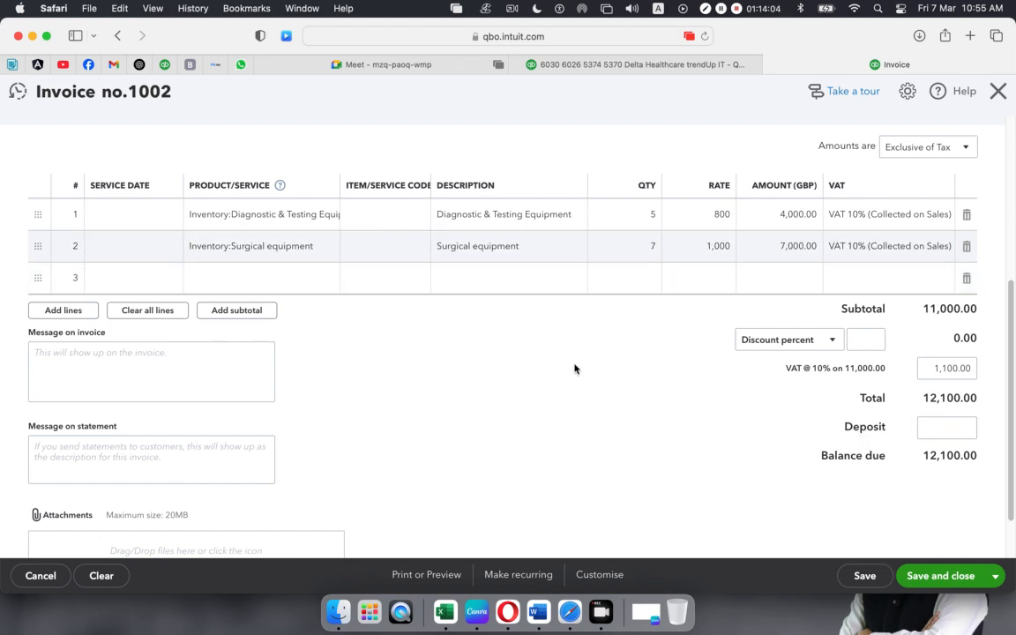
- Enter a deposit of 2,100.00 on the invoice
{"action": "scroll", "coordinate": [557, 361], "scroll_direction": "down", "scroll_amount": 2}
{"action": "scroll", "coordinate": [555, 358], "scroll_direction": "up", "scroll_amount": 10}
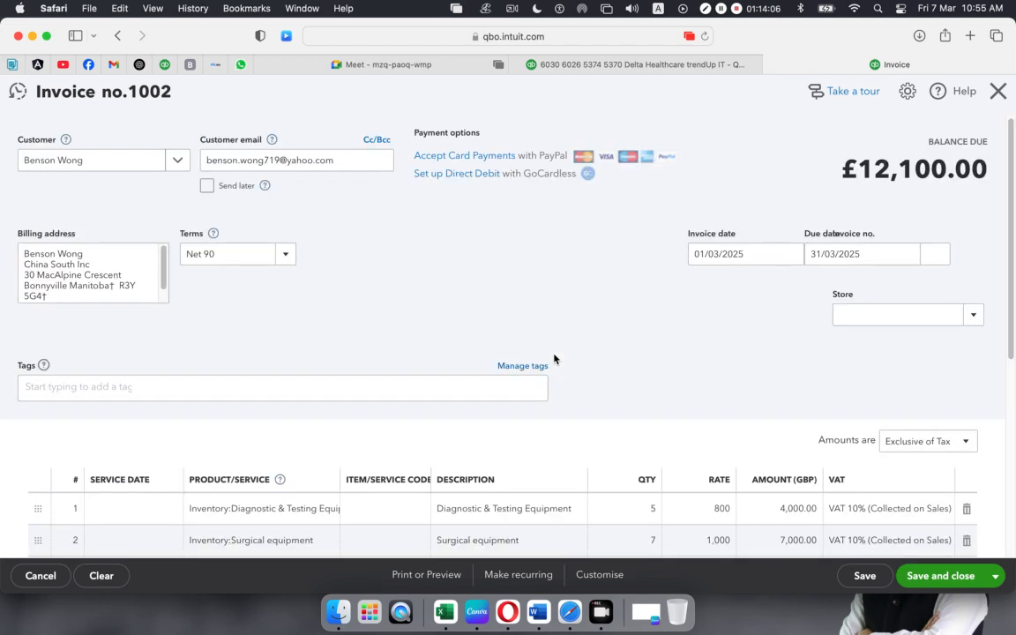
{"action": "scroll", "coordinate": [554, 358], "scroll_direction": "down", "scroll_amount": 8}
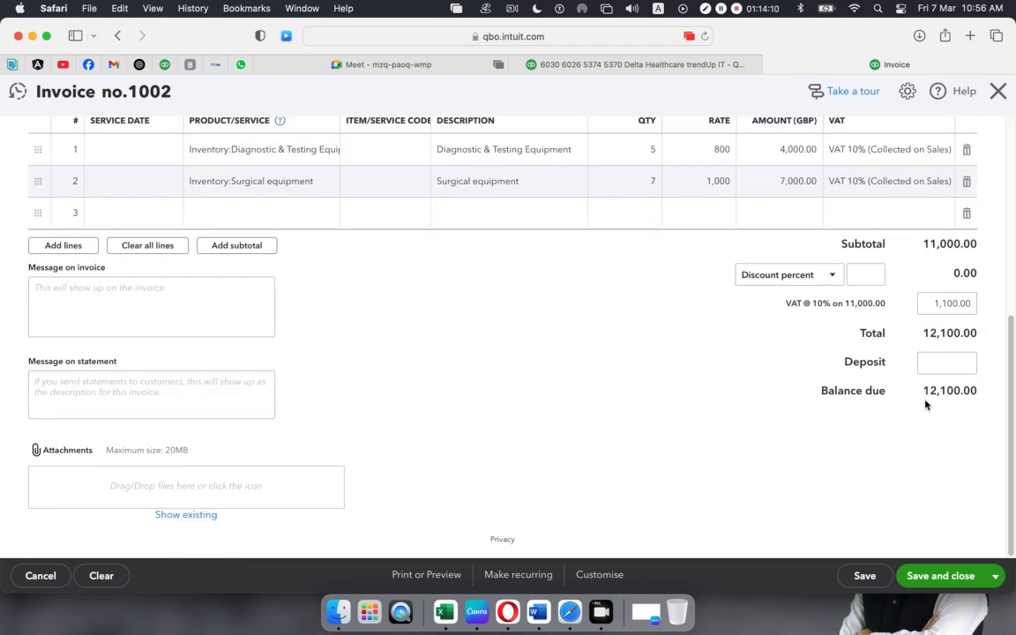
{"action": "left_click", "coordinate": [936, 365]}
{"action": "type", "text": "2100"}
{"action": "left_click", "coordinate": [950, 476]}
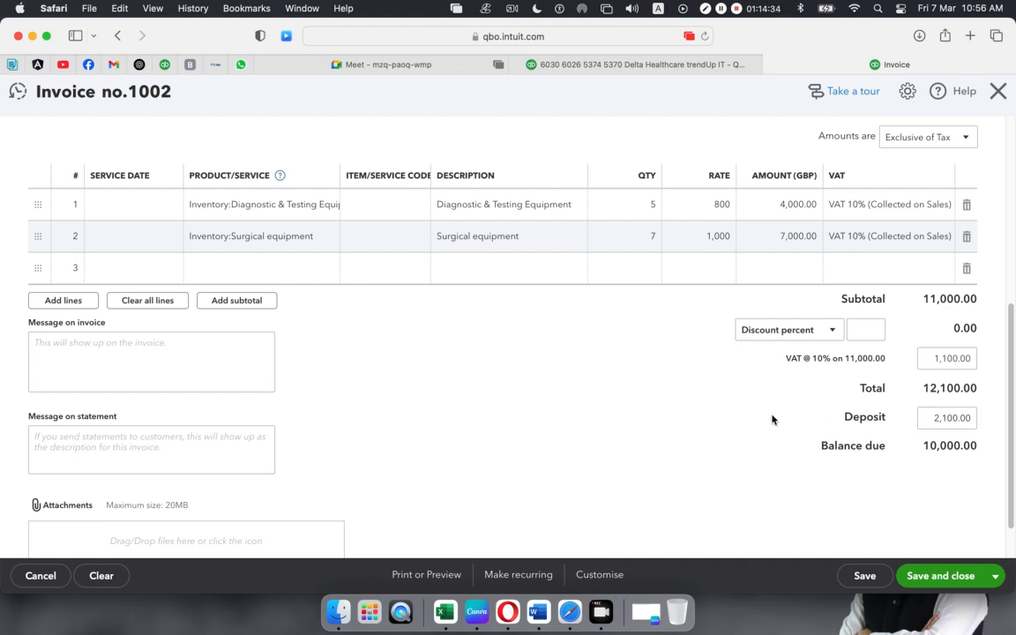
- Enter a 2% discount, change the deposit to 2,000.00, and save and close invoice 1002
{"action": "left_click", "coordinate": [872, 331]}
{"action": "left_click", "coordinate": [974, 381]}
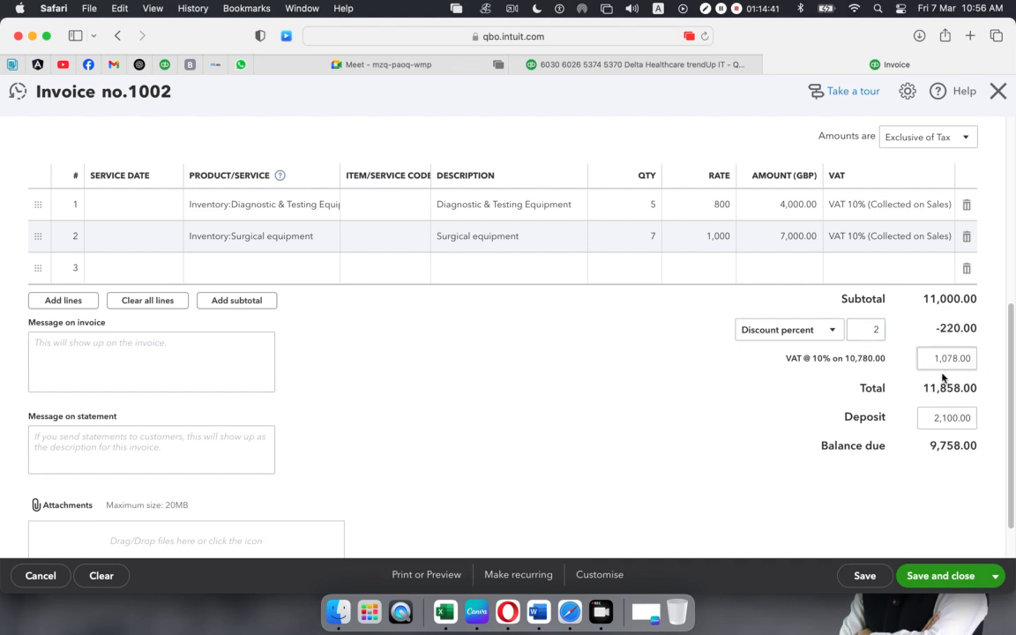
{"action": "left_click", "coordinate": [932, 420]}
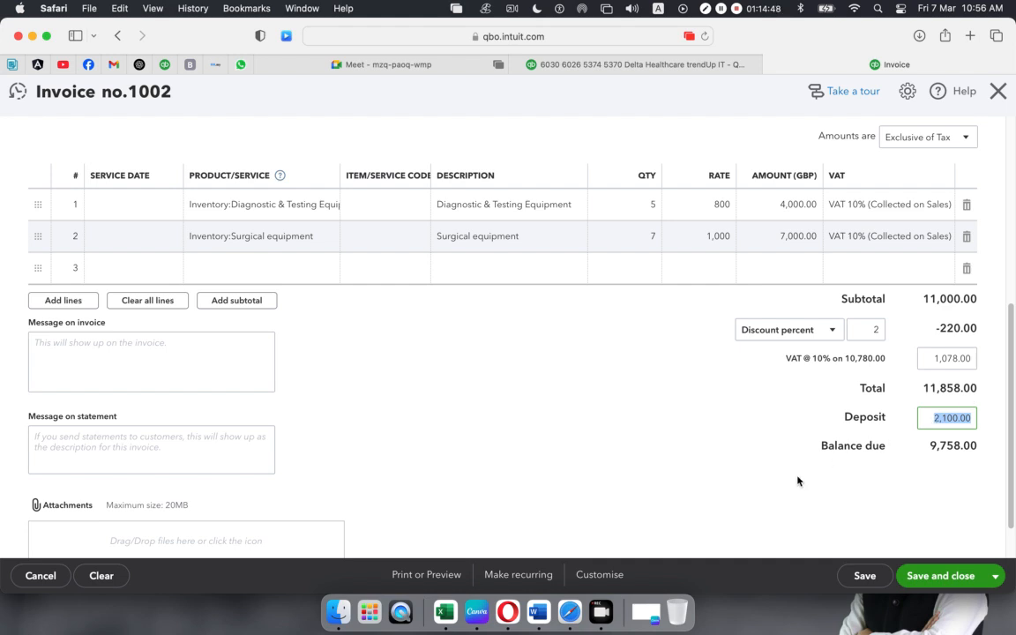
{"action": "type", "text": "2"}
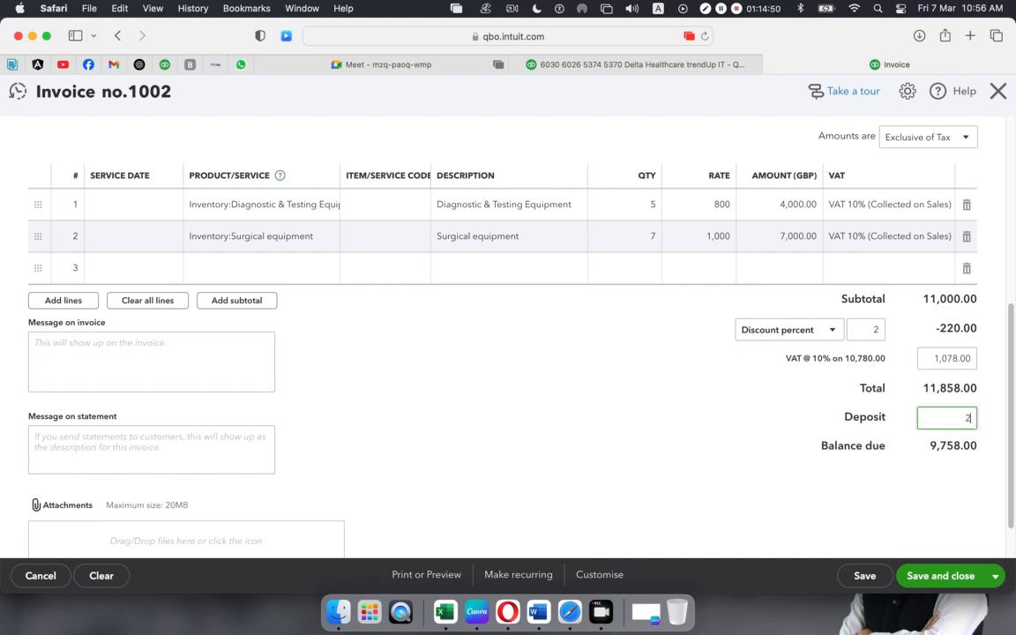
{"action": "type", "text": ",000"}
{"action": "left_click", "coordinate": [940, 459]}
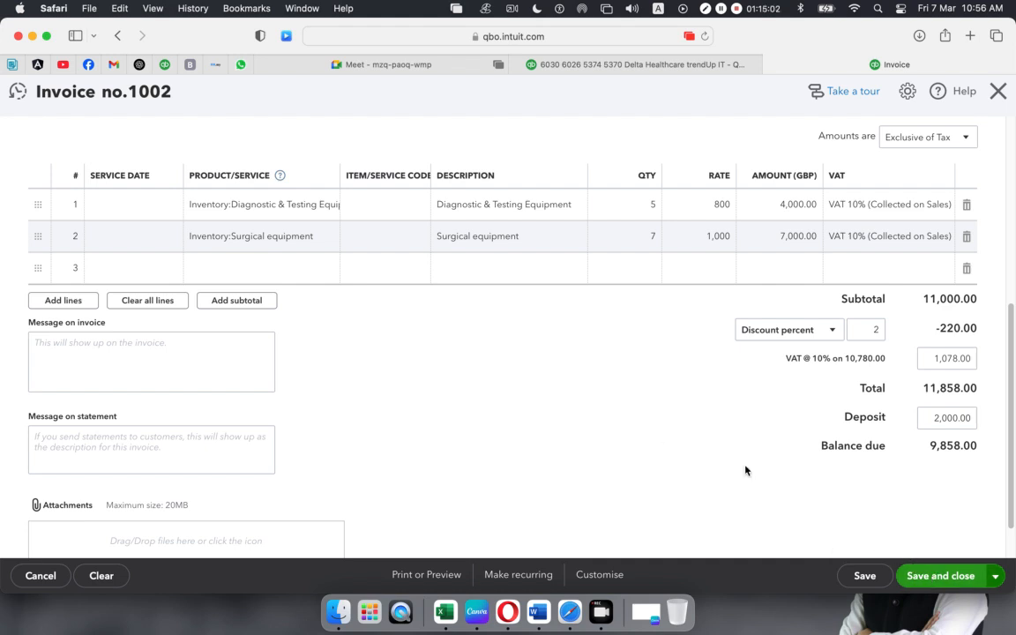
{"action": "left_click", "coordinate": [934, 576]}
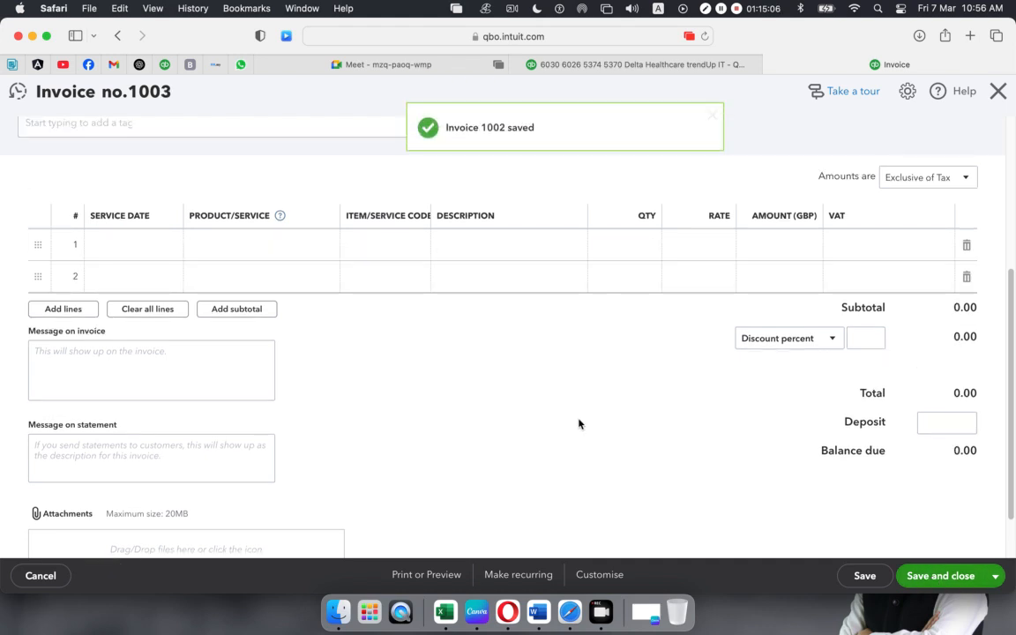
- Discard the blank new invoice without saving and go to the invoices list
{"action": "left_click", "coordinate": [998, 92]}
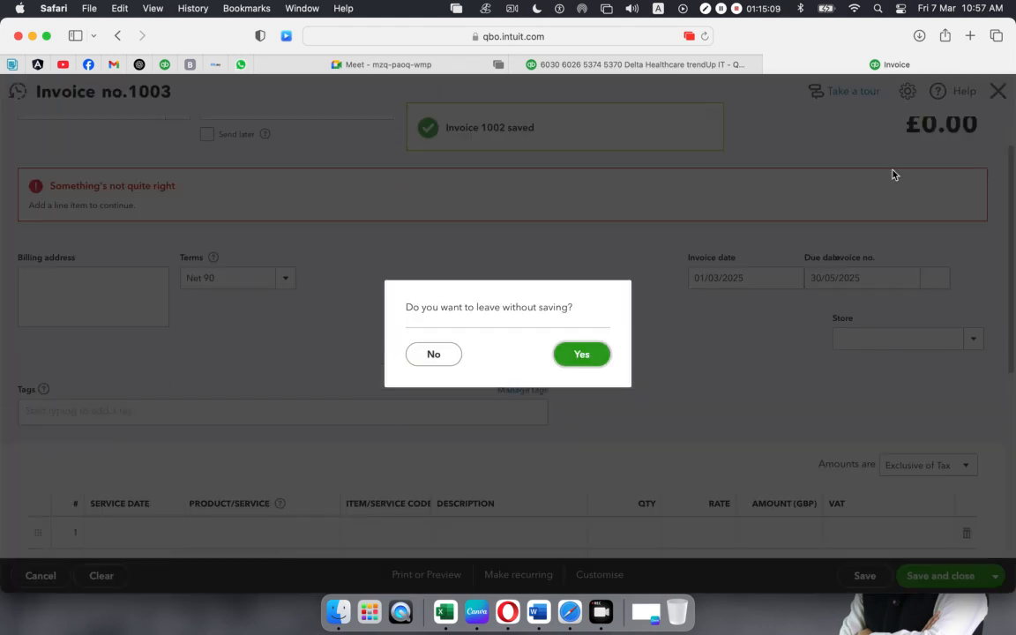
{"action": "left_click", "coordinate": [584, 355]}
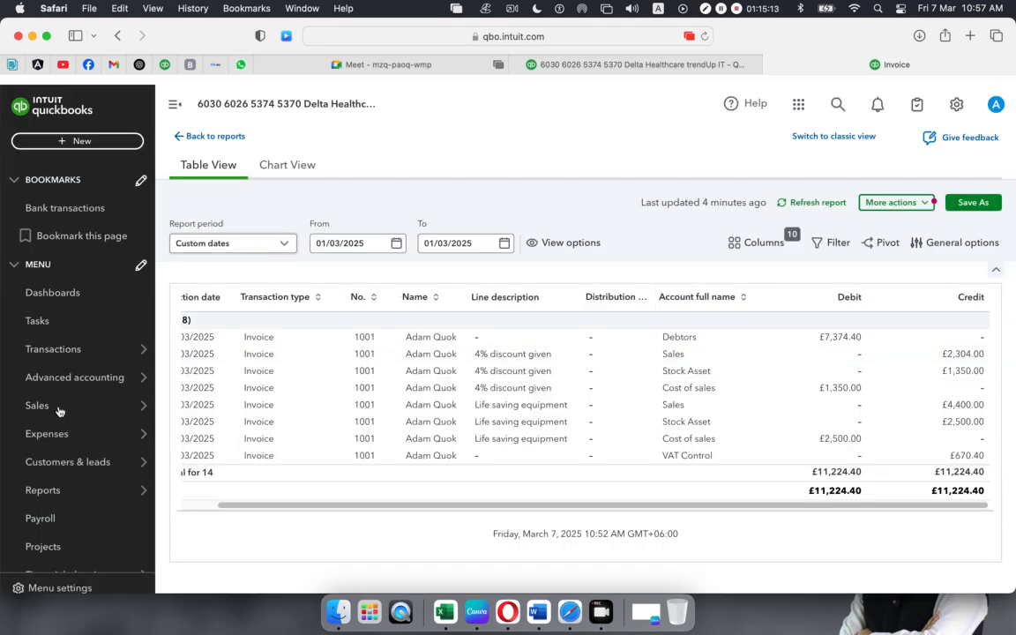
{"action": "mouse_move", "coordinate": [66, 411]}
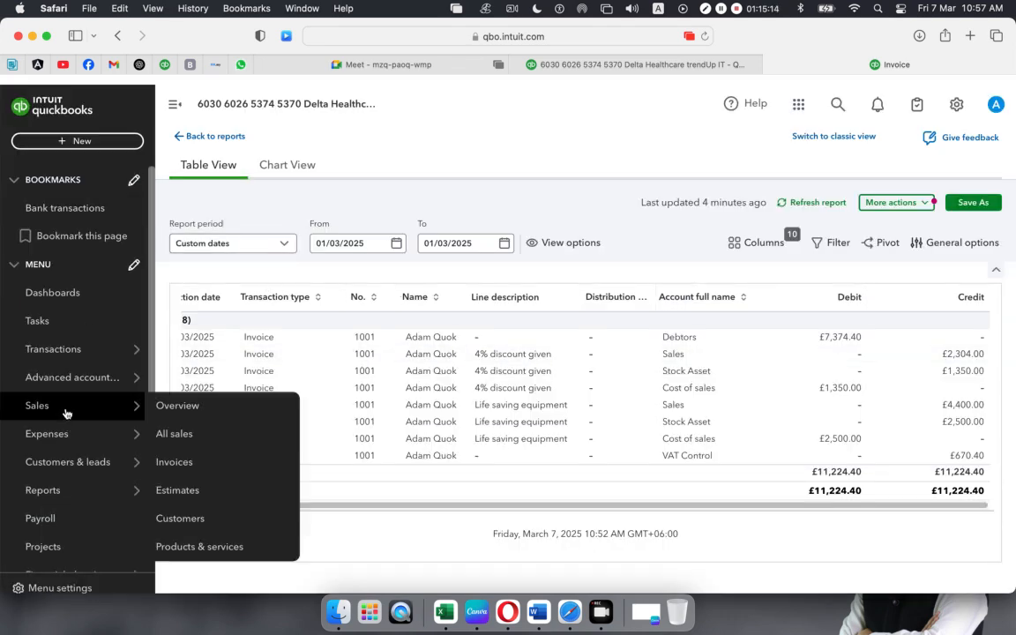
{"action": "left_click", "coordinate": [167, 464]}
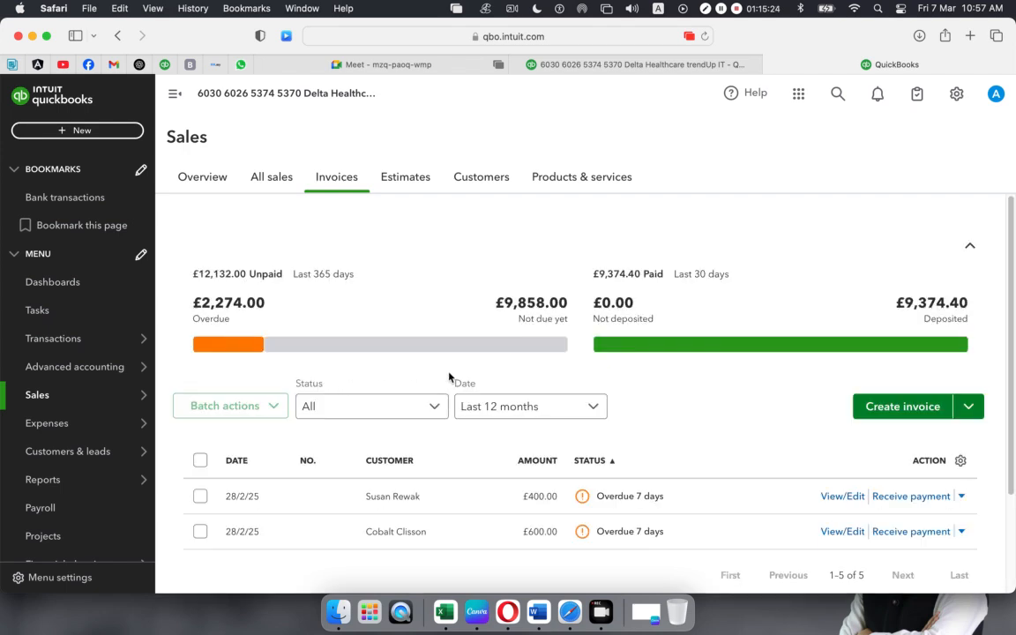
{"action": "scroll", "coordinate": [450, 379], "scroll_direction": "down", "scroll_amount": 2}
{"action": "scroll", "coordinate": [450, 378], "scroll_direction": "down", "scroll_amount": 2}
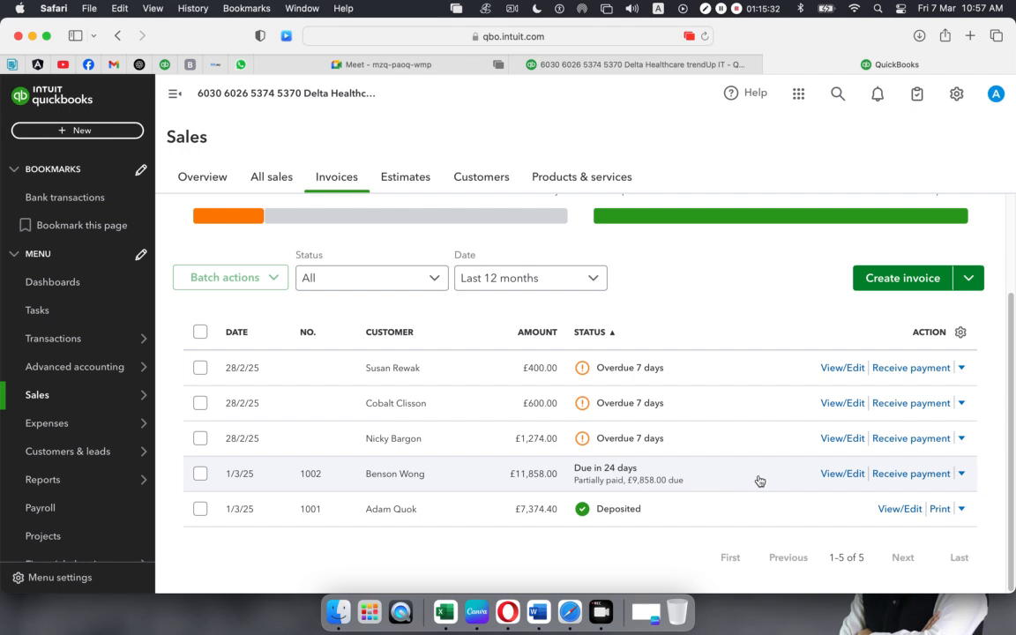
- Review invoice 1002's lines, 2% discount and £2,000 deposit in its detail view
{"action": "left_click", "coordinate": [629, 479]}
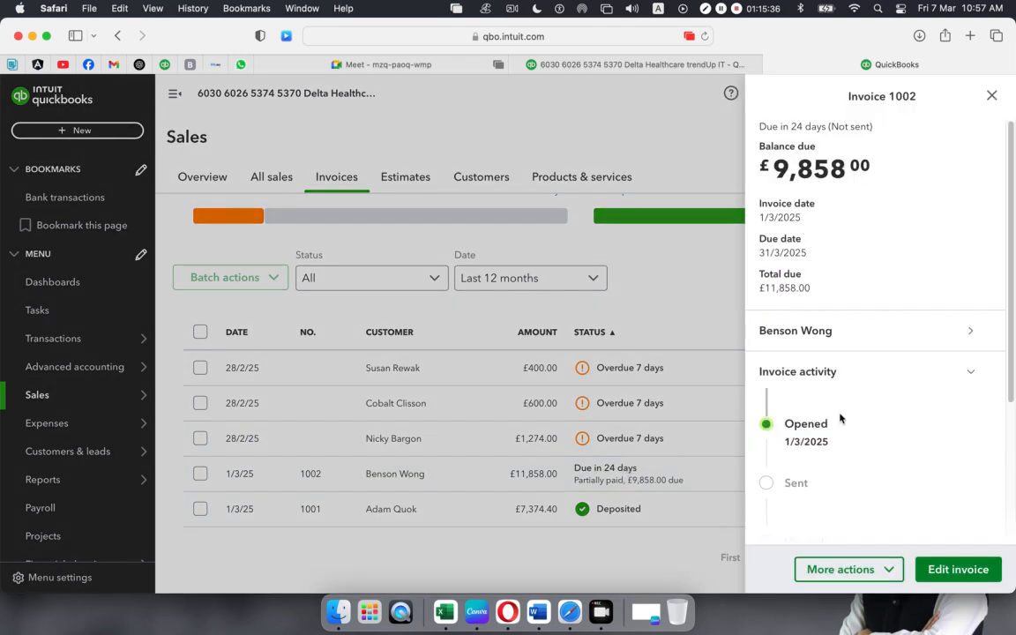
{"action": "scroll", "coordinate": [839, 419], "scroll_direction": "down", "scroll_amount": 3}
{"action": "scroll", "coordinate": [820, 465], "scroll_direction": "down", "scroll_amount": 2}
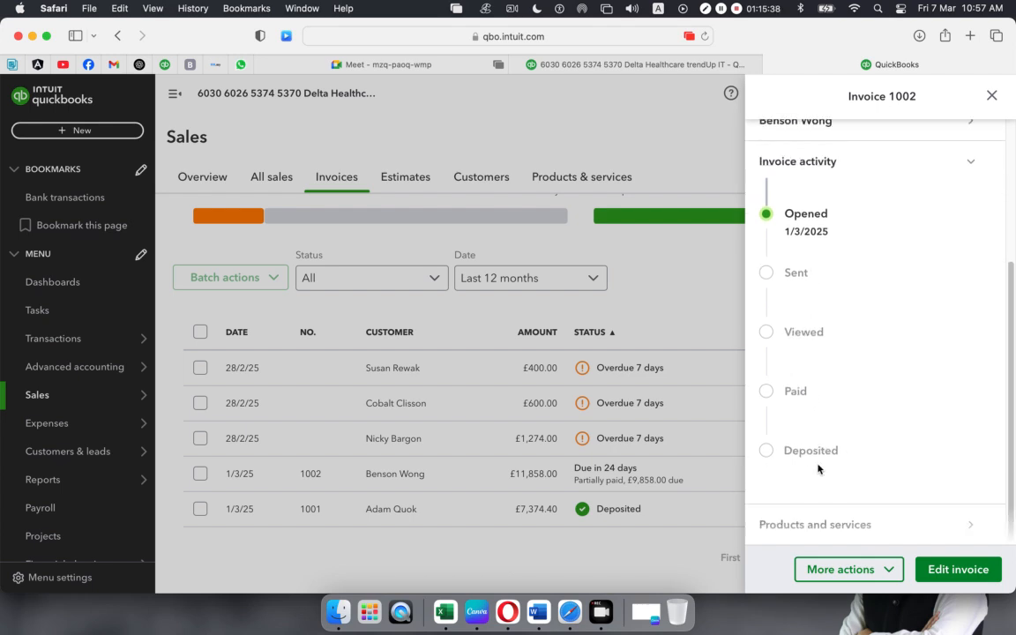
{"action": "scroll", "coordinate": [818, 469], "scroll_direction": "up", "scroll_amount": 5}
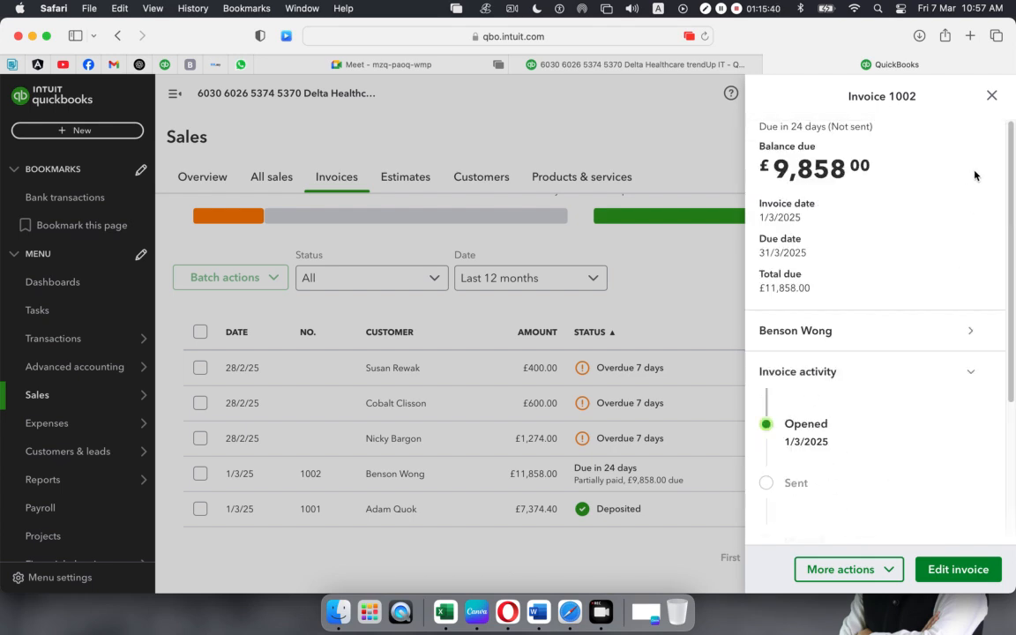
{"action": "left_click", "coordinate": [992, 97]}
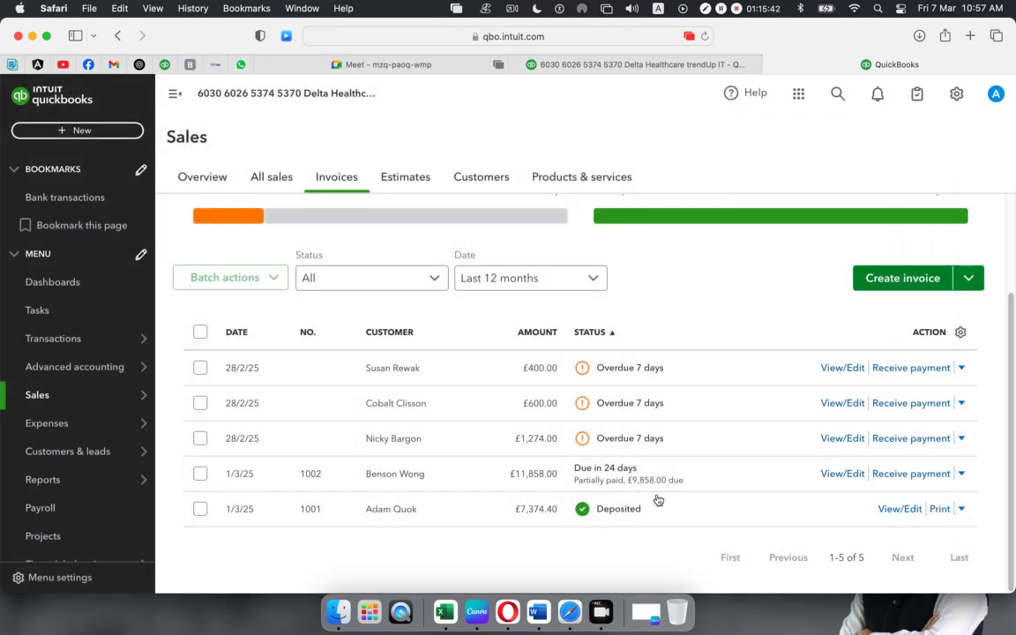
{"action": "left_click", "coordinate": [843, 474]}
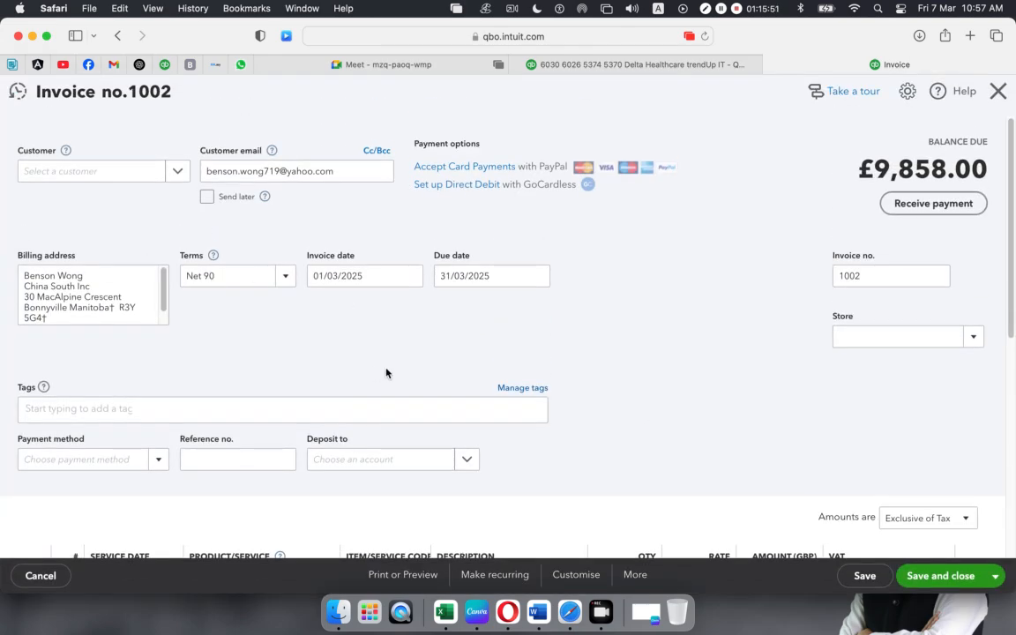
{"action": "scroll", "coordinate": [386, 371], "scroll_direction": "down", "scroll_amount": 5}
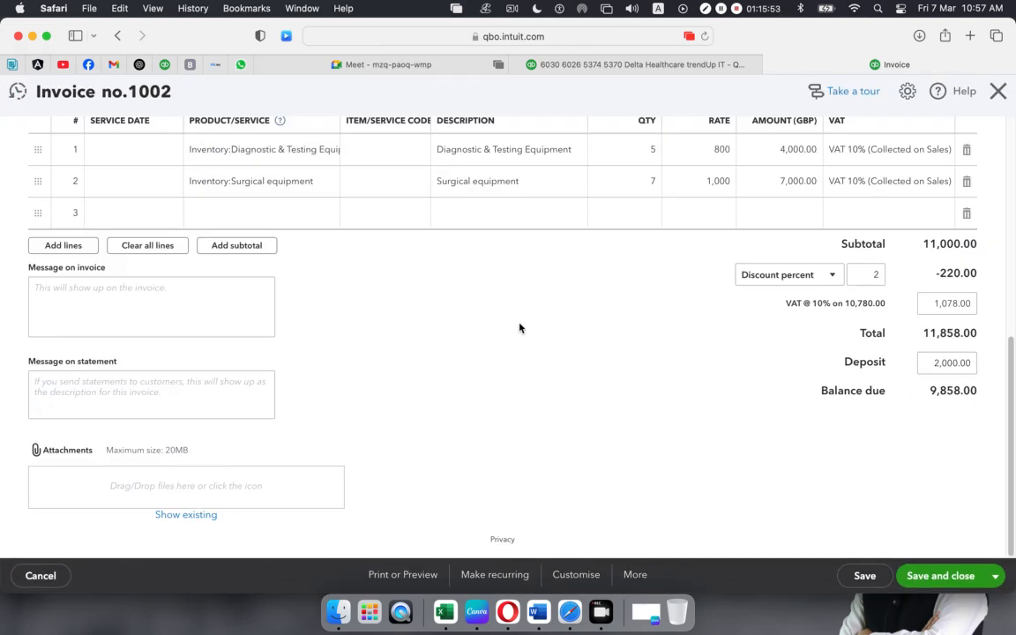
{"action": "scroll", "coordinate": [572, 336], "scroll_direction": "up", "scroll_amount": 5}
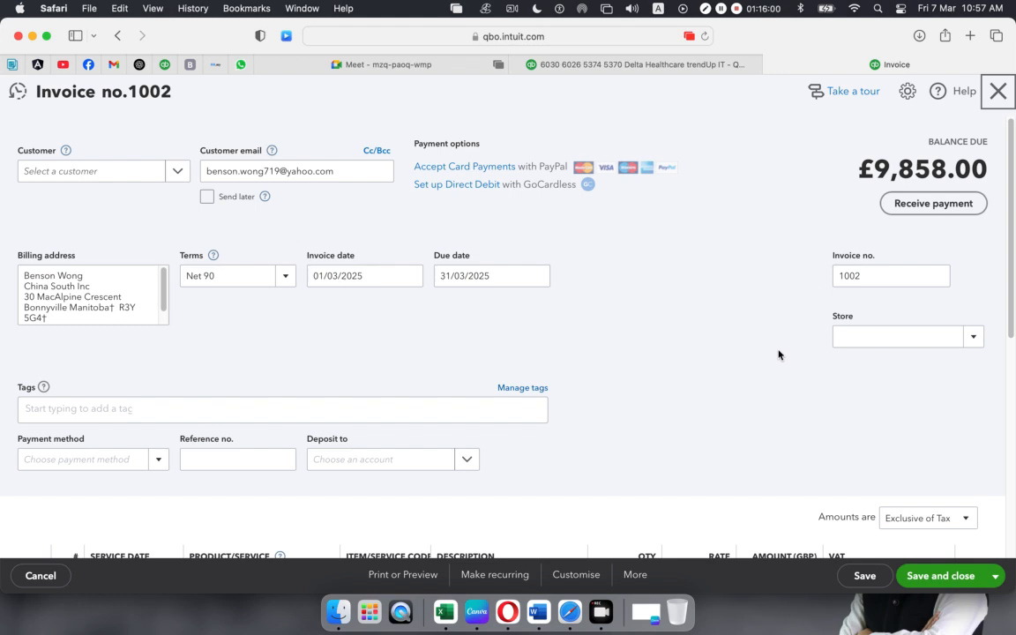
{"action": "scroll", "coordinate": [785, 397], "scroll_direction": "down", "scroll_amount": 2}
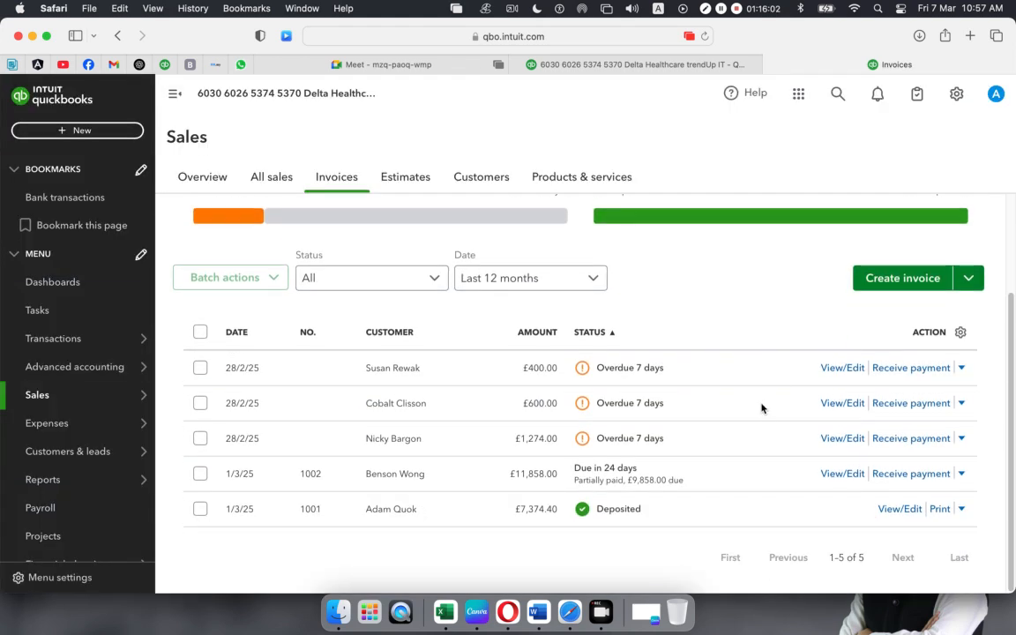
- Start receiving a payment for invoice 1002 dated 07/03/2025
{"action": "left_click", "coordinate": [913, 474]}
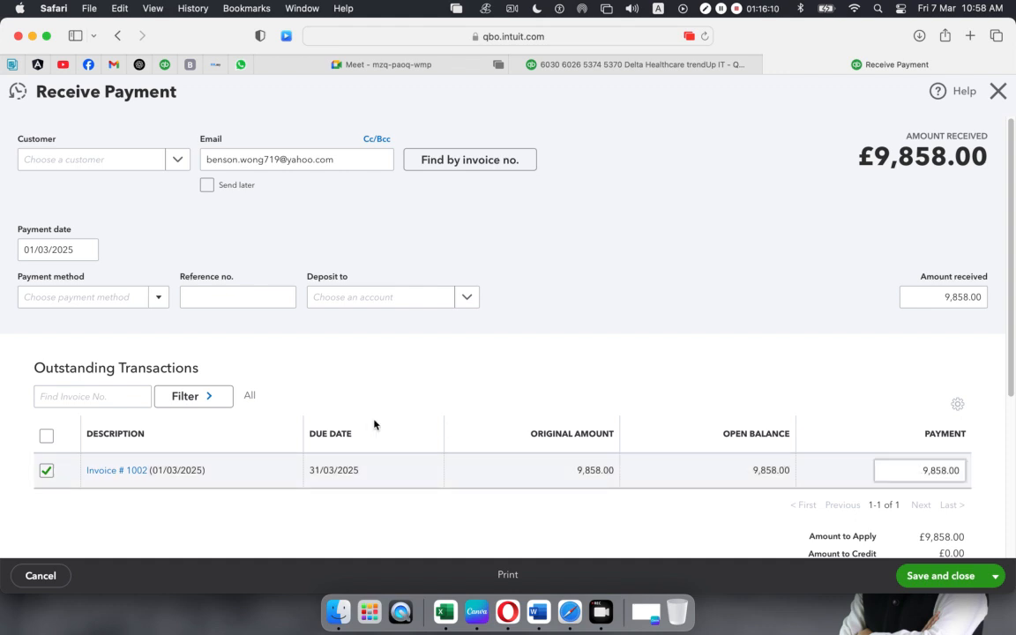
{"action": "left_click", "coordinate": [86, 249]}
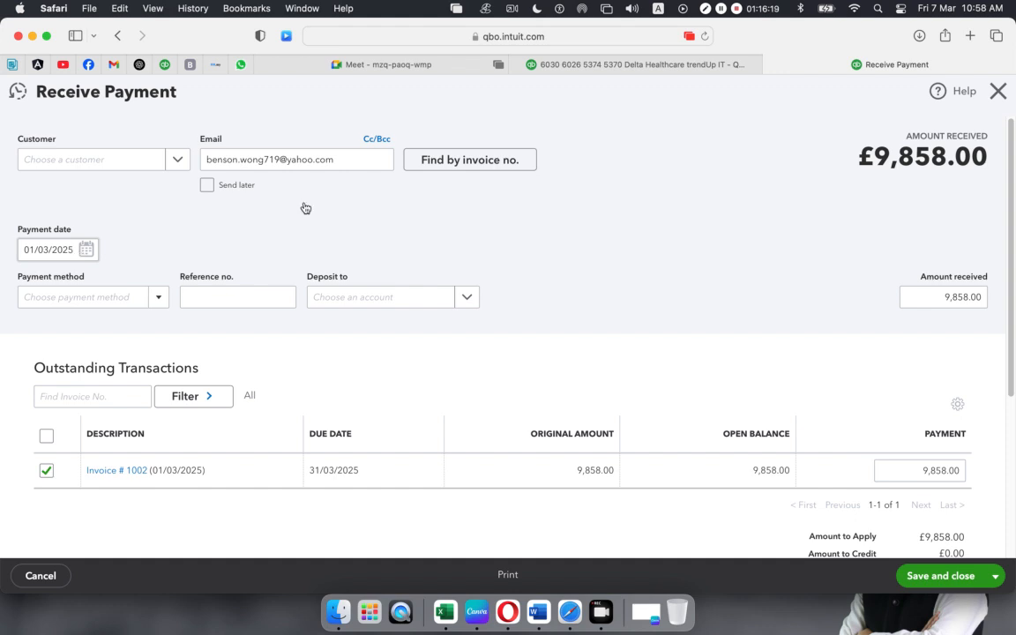
{"action": "left_click", "coordinate": [79, 251]}
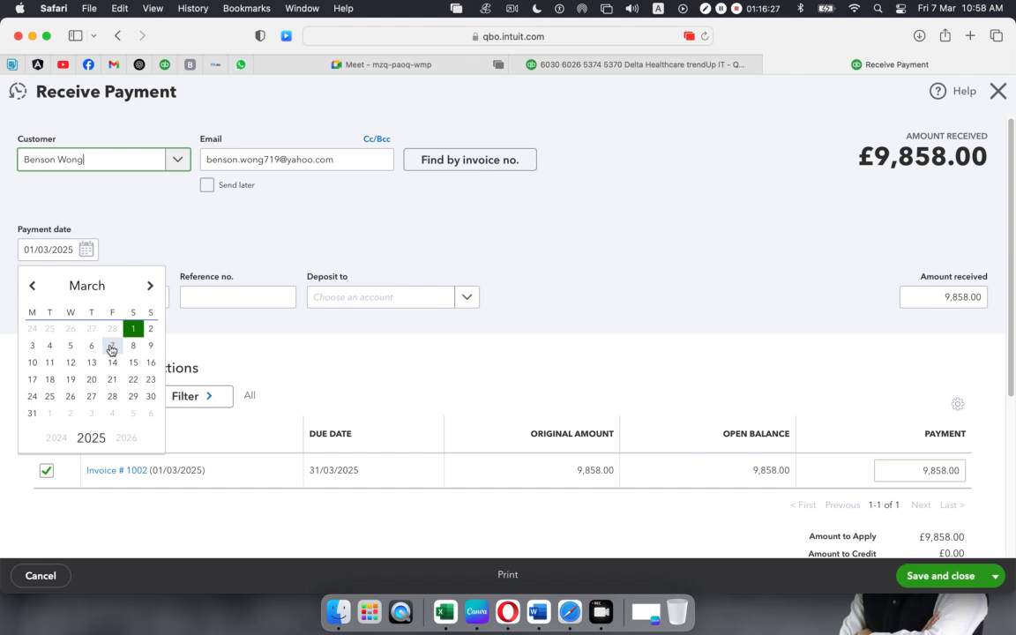
{"action": "left_click", "coordinate": [306, 234]}
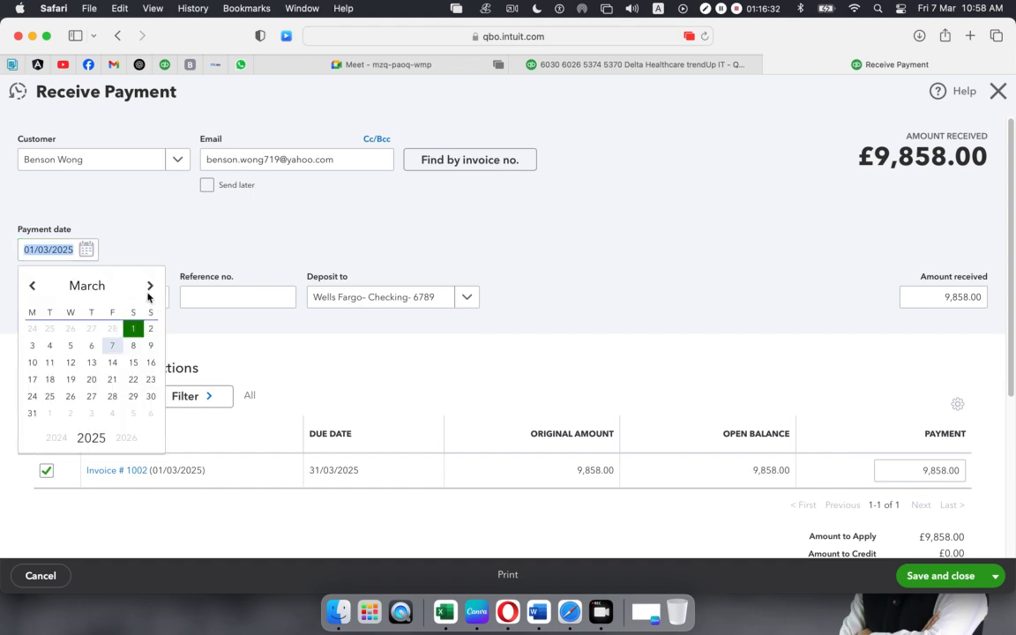
{"action": "left_click", "coordinate": [112, 345]}
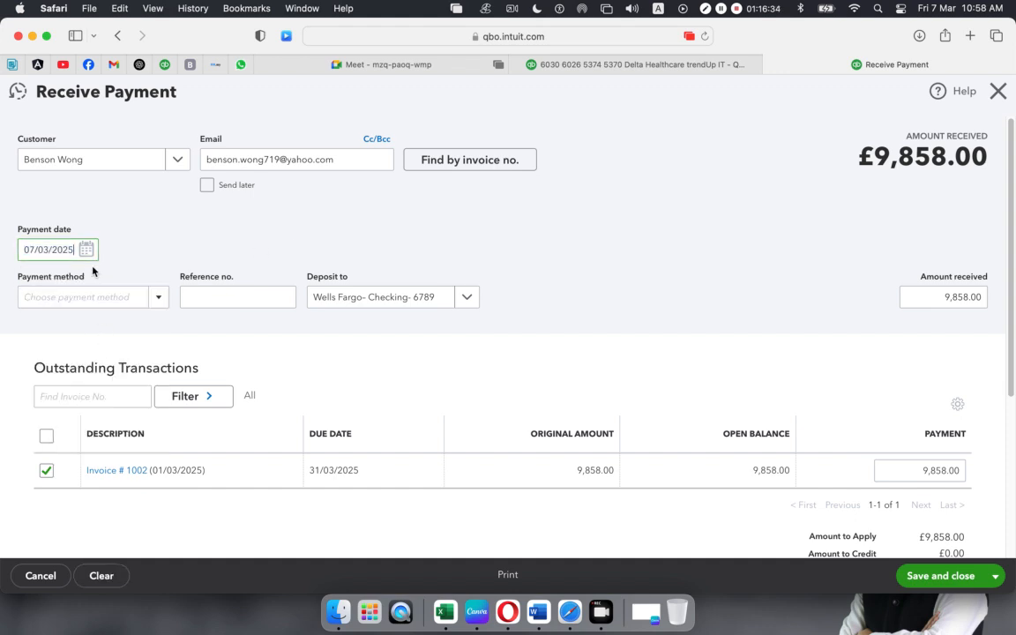
{"action": "left_click", "coordinate": [87, 250]}
{"action": "left_click", "coordinate": [112, 345]}
- Choose Cheque as payment method, enter the cheque reference, and deposit to Bank of America savings
{"action": "left_click", "coordinate": [160, 300]}
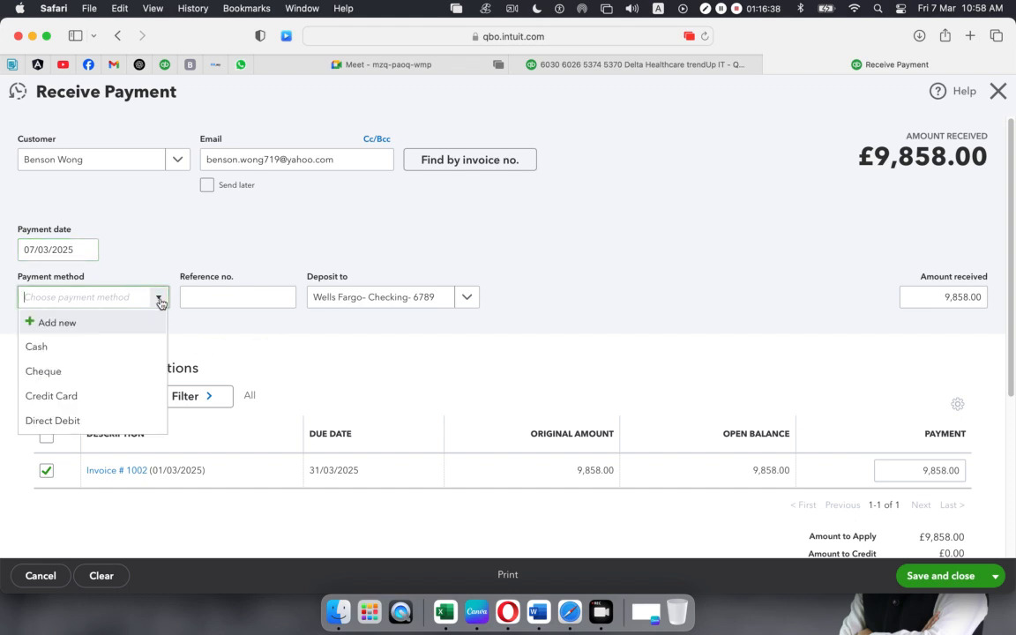
{"action": "left_click", "coordinate": [76, 371]}
{"action": "left_click", "coordinate": [226, 296]}
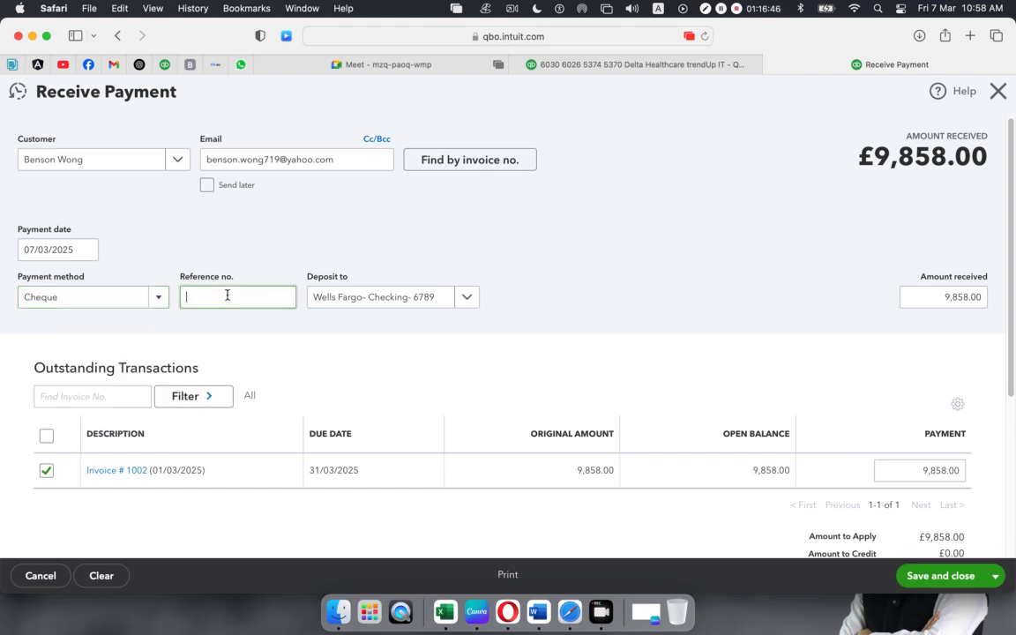
{"action": "type", "text": "CH4532"}
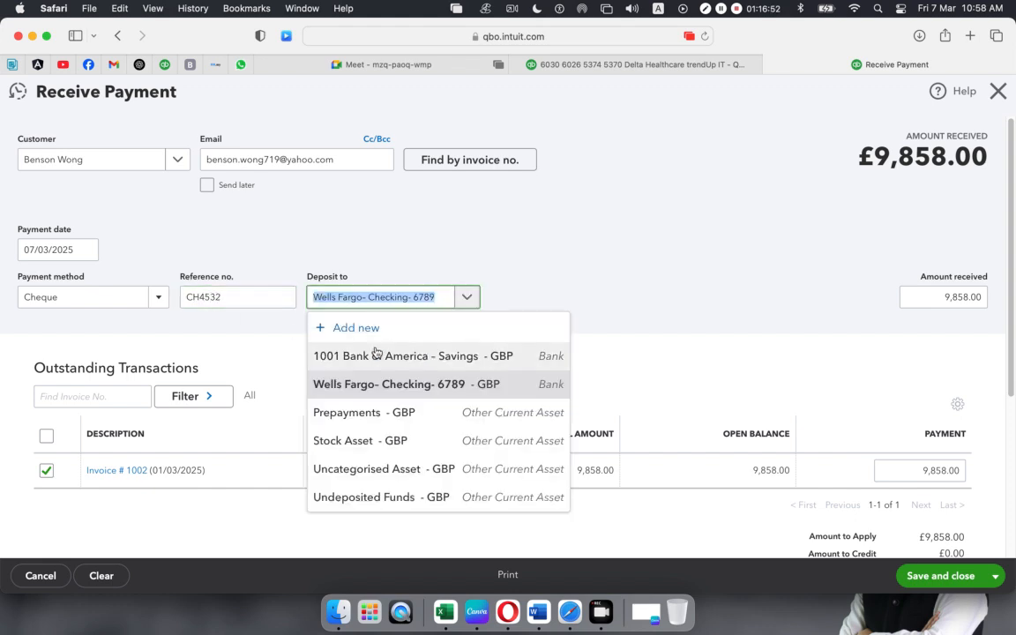
{"action": "left_click", "coordinate": [377, 357]}
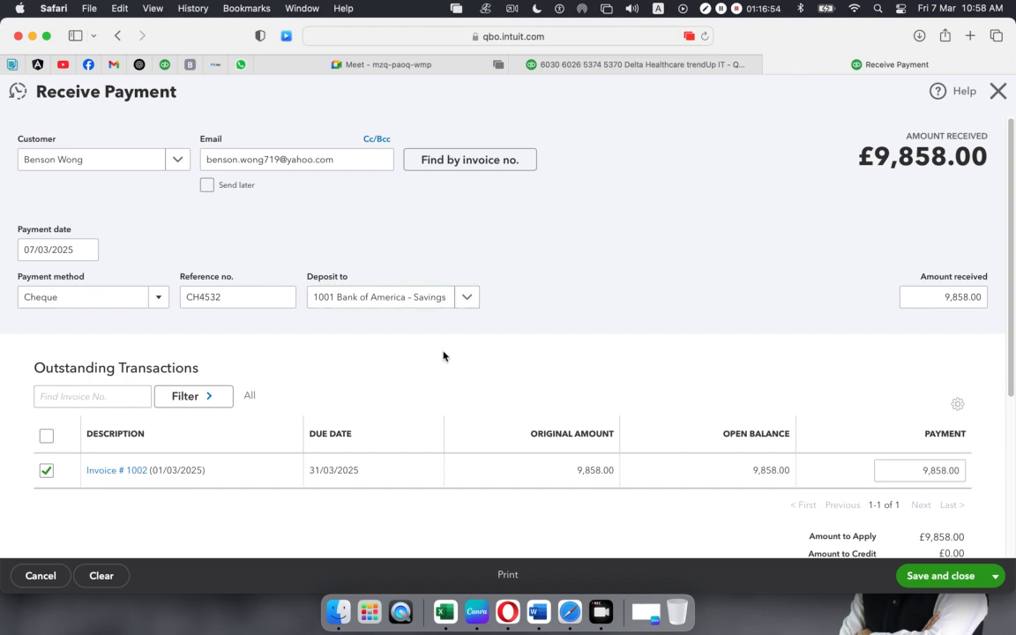
- Set the amount received to 5,000.00 instead of the full 9,858.00
{"action": "scroll", "coordinate": [441, 356], "scroll_direction": "down", "scroll_amount": 1}
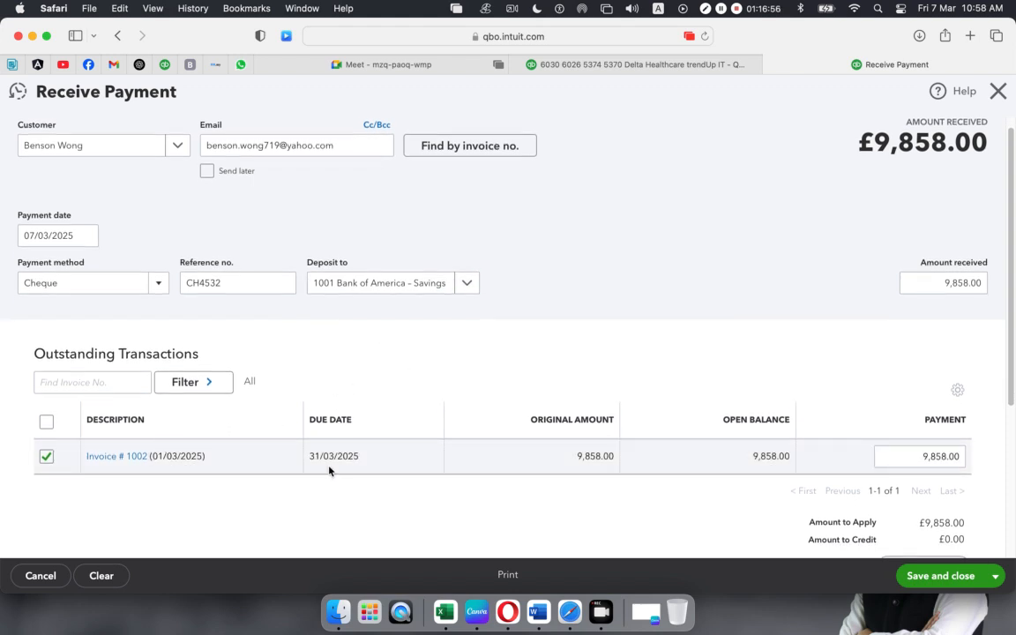
{"action": "scroll", "coordinate": [867, 457], "scroll_direction": "down", "scroll_amount": 3}
{"action": "scroll", "coordinate": [867, 457], "scroll_direction": "up", "scroll_amount": 3}
{"action": "scroll", "coordinate": [868, 457], "scroll_direction": "down", "scroll_amount": 4}
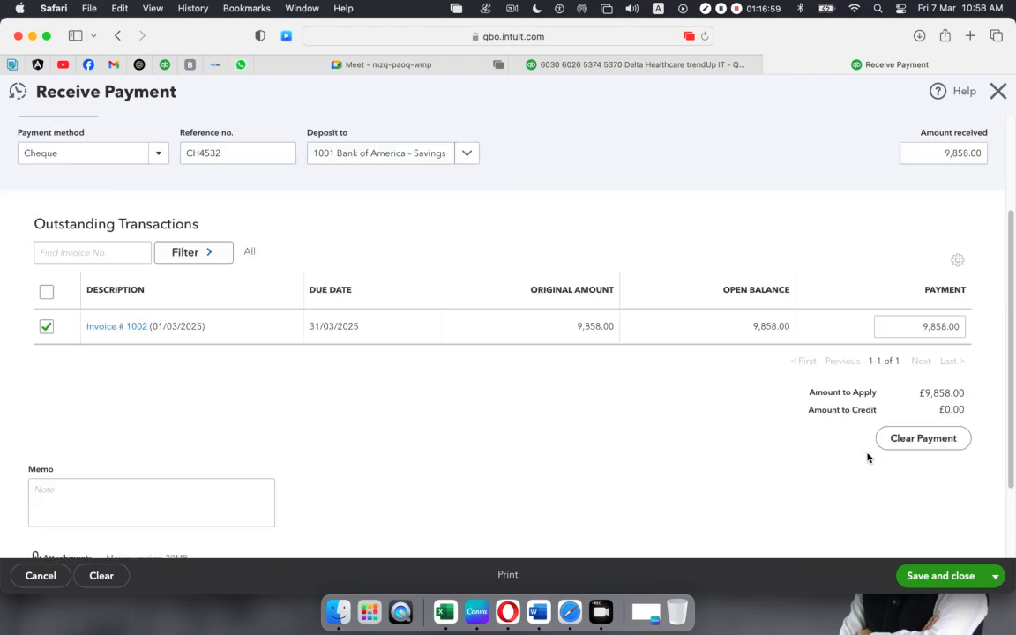
{"action": "left_click", "coordinate": [922, 326]}
{"action": "double_click", "coordinate": [922, 327]}
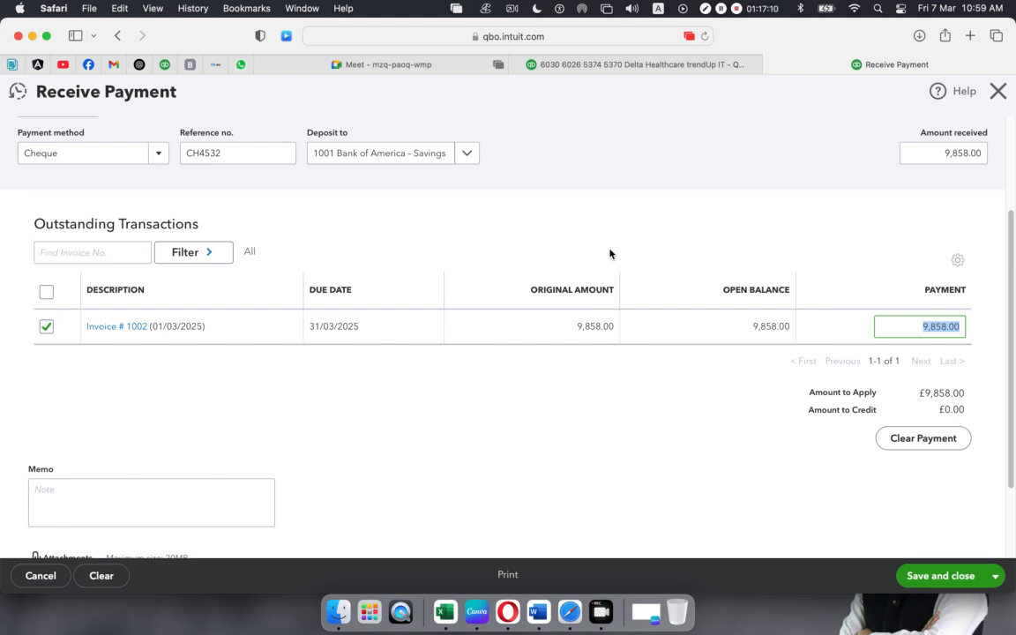
{"action": "scroll", "coordinate": [930, 199], "scroll_direction": "up", "scroll_amount": 3}
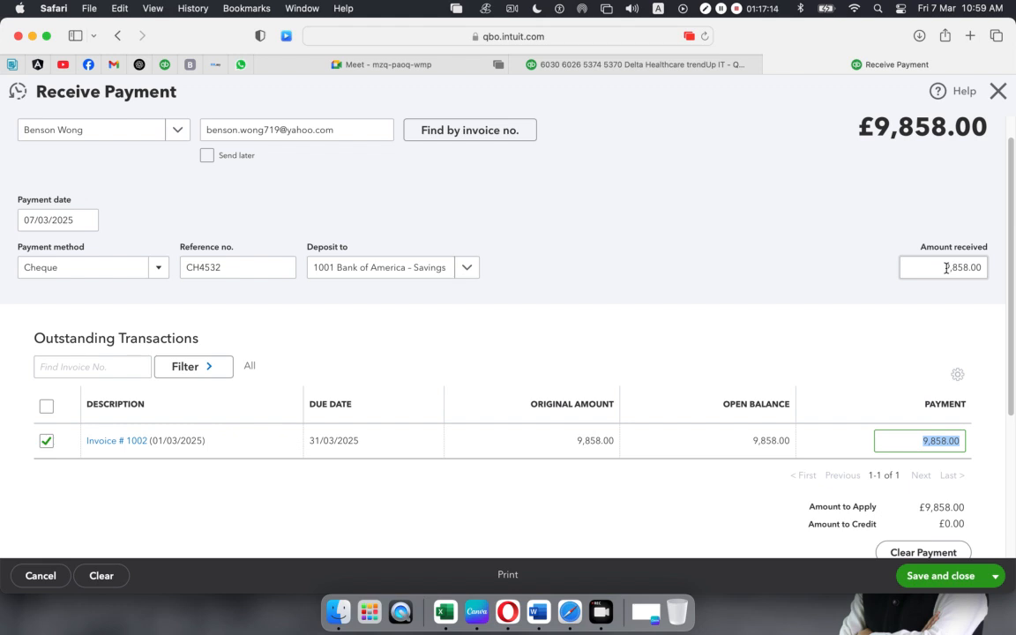
{"action": "left_click", "coordinate": [909, 267]}
{"action": "type", "text": "5000"}
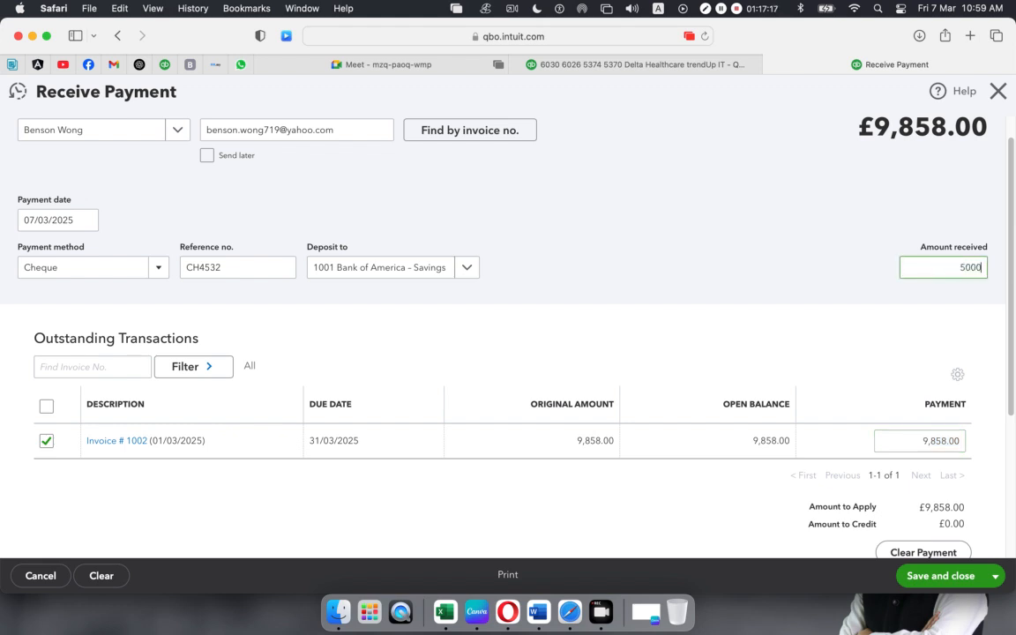
{"action": "left_click", "coordinate": [887, 329]}
{"action": "scroll", "coordinate": [909, 442], "scroll_direction": "down", "scroll_amount": 1}
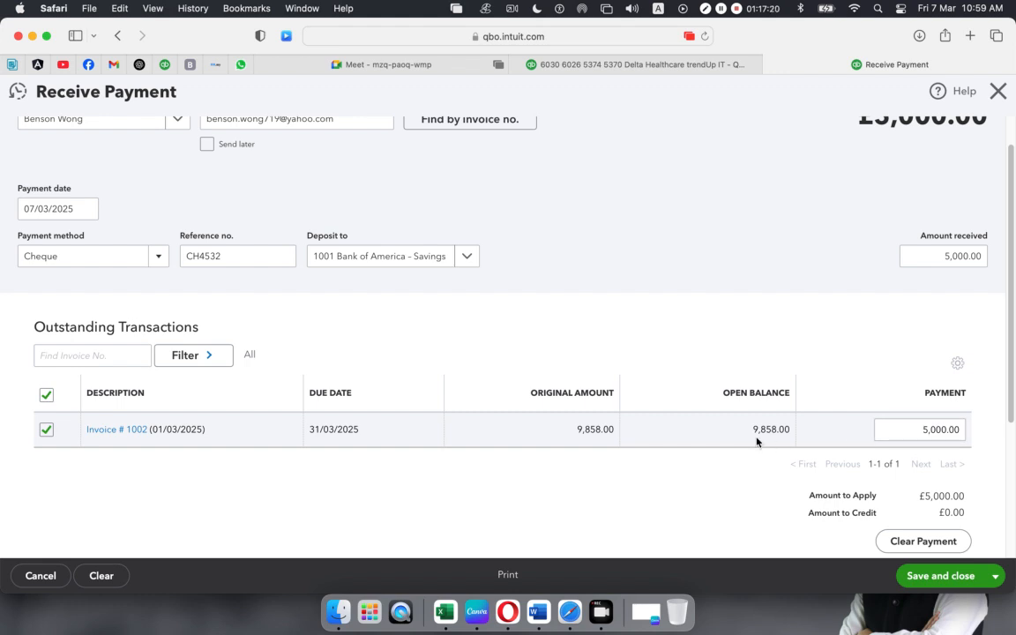
{"action": "scroll", "coordinate": [876, 463], "scroll_direction": "down", "scroll_amount": 1}
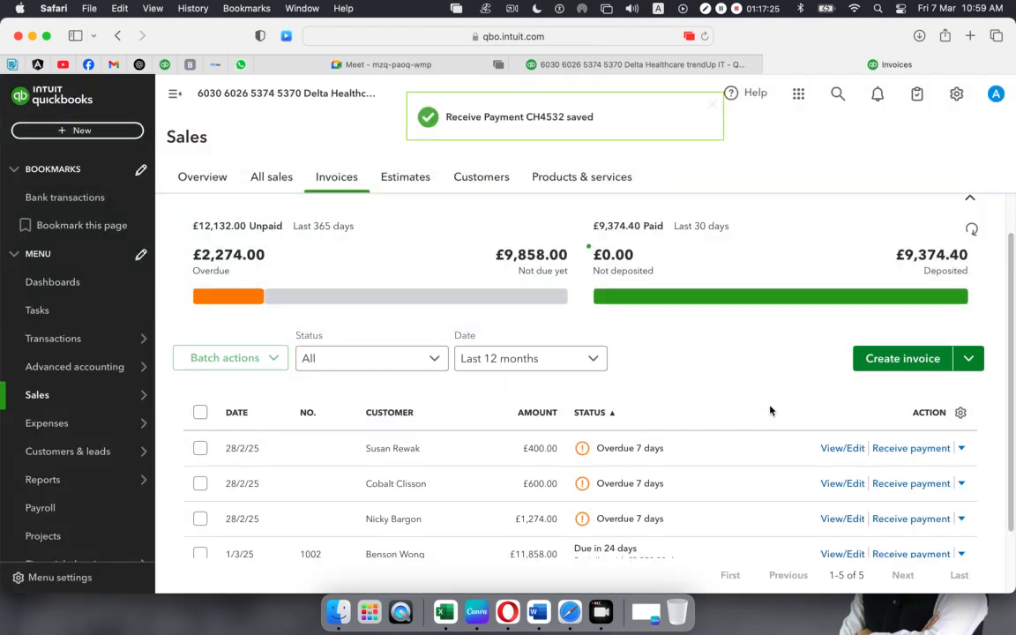
- Scroll down the Receive Payment form to reach the save controls
{"action": "scroll", "coordinate": [688, 423], "scroll_direction": "down", "scroll_amount": 3}
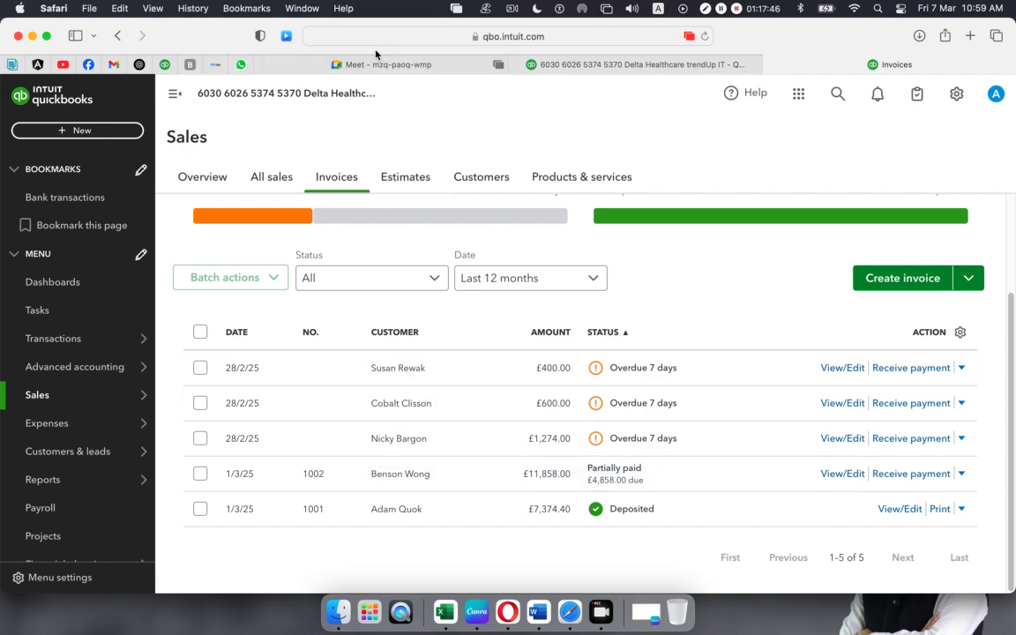
- Admit the waiting participant in the Google Meet call, then return to the QuickBooks invoices list
{"action": "left_click", "coordinate": [453, 64]}
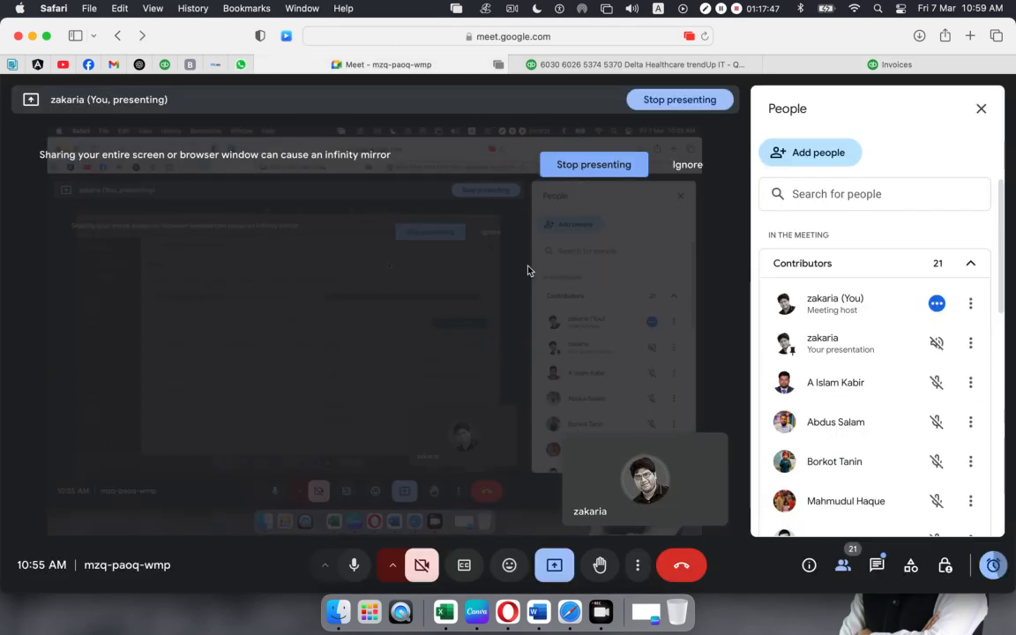
{"action": "scroll", "coordinate": [833, 379], "scroll_direction": "down", "scroll_amount": 10}
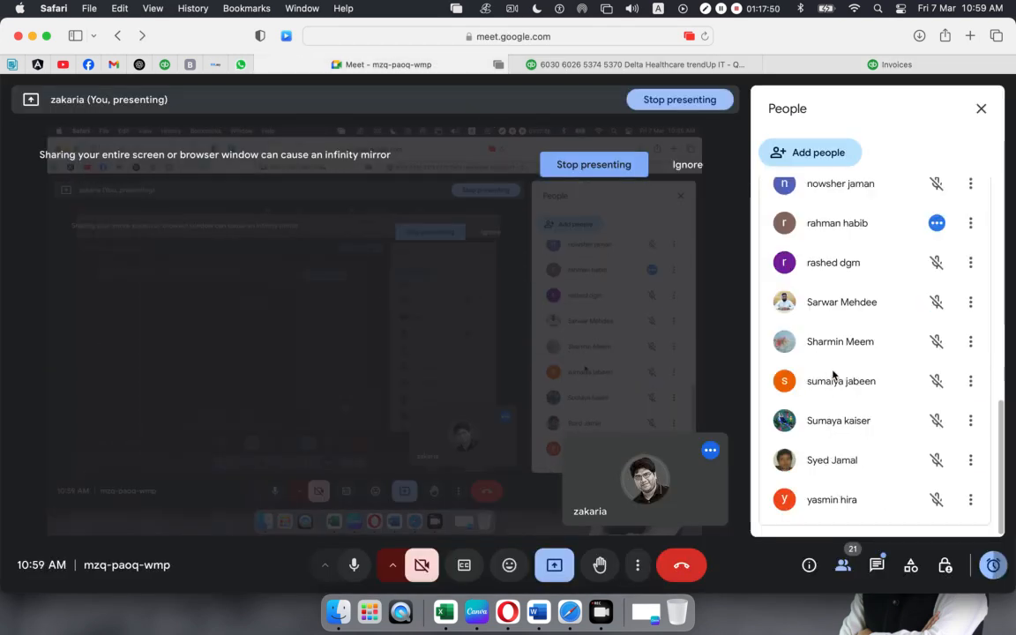
{"action": "scroll", "coordinate": [834, 377], "scroll_direction": "up", "scroll_amount": 10}
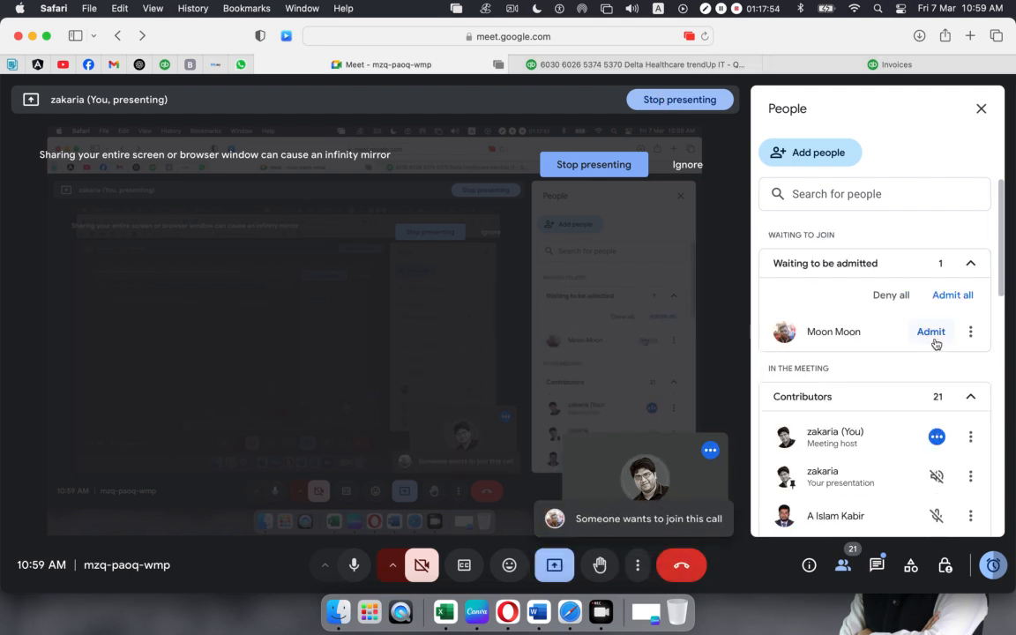
{"action": "left_click", "coordinate": [931, 333]}
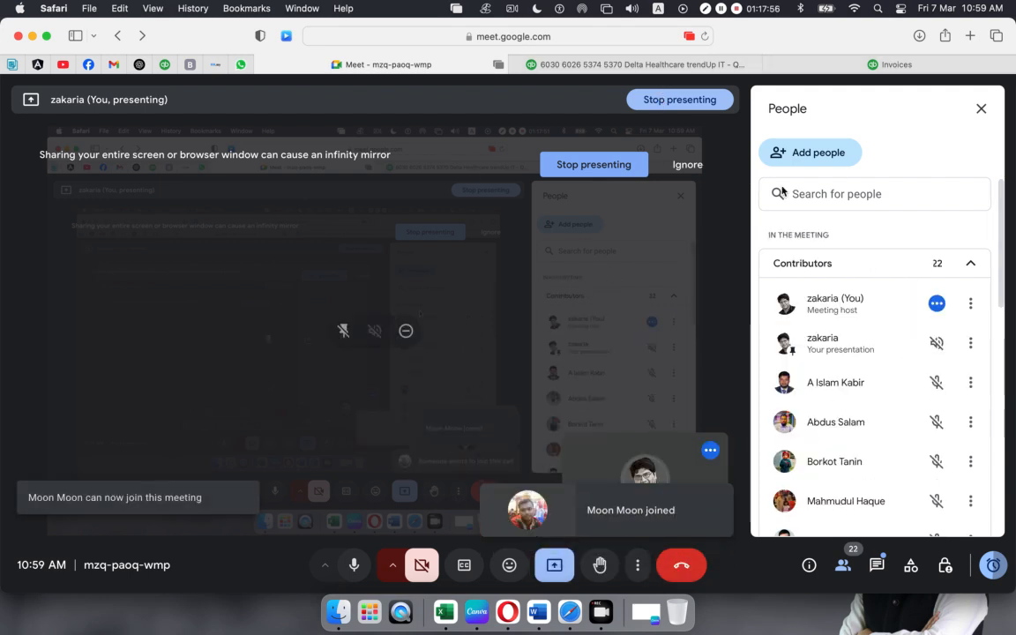
{"action": "left_click", "coordinate": [821, 58]}
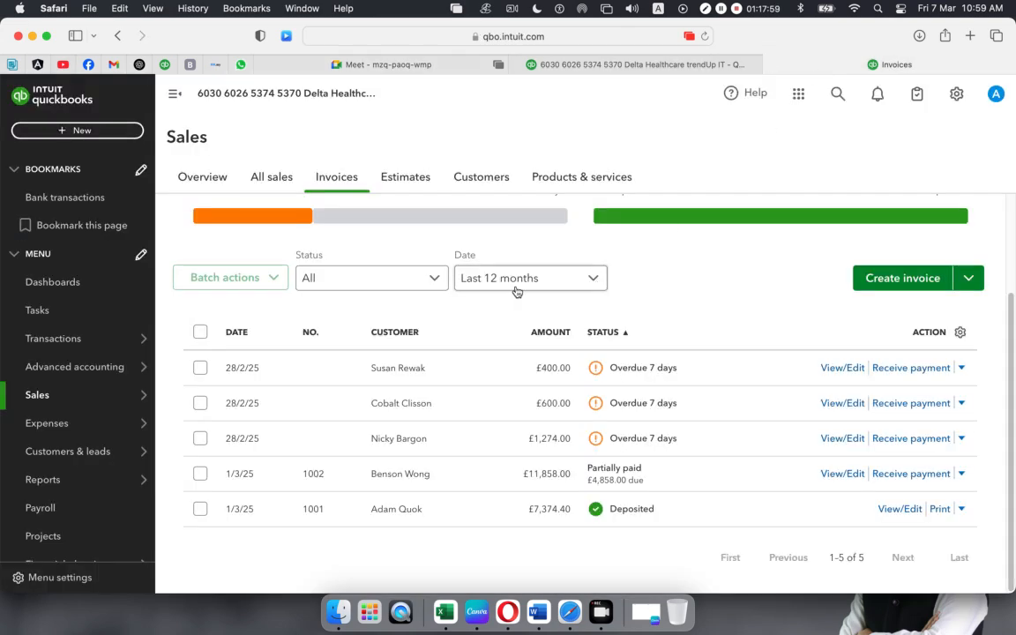
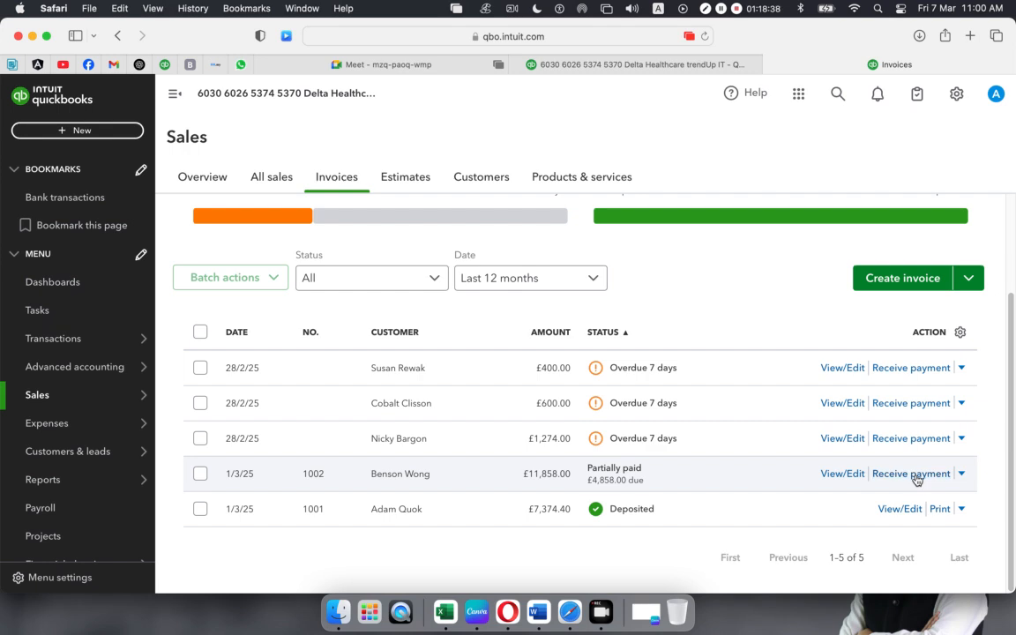
- Record a £4,858.00 credit-card payment on invoice 1002 with reference CD5432 and save it
{"action": "left_click", "coordinate": [917, 480]}
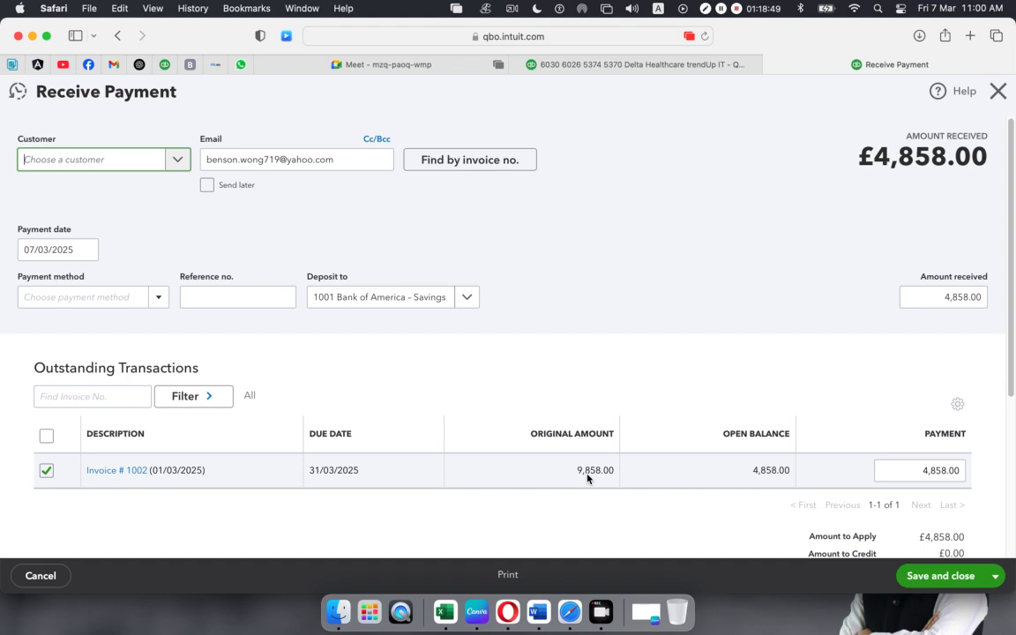
{"action": "scroll", "coordinate": [591, 469], "scroll_direction": "down", "scroll_amount": 2}
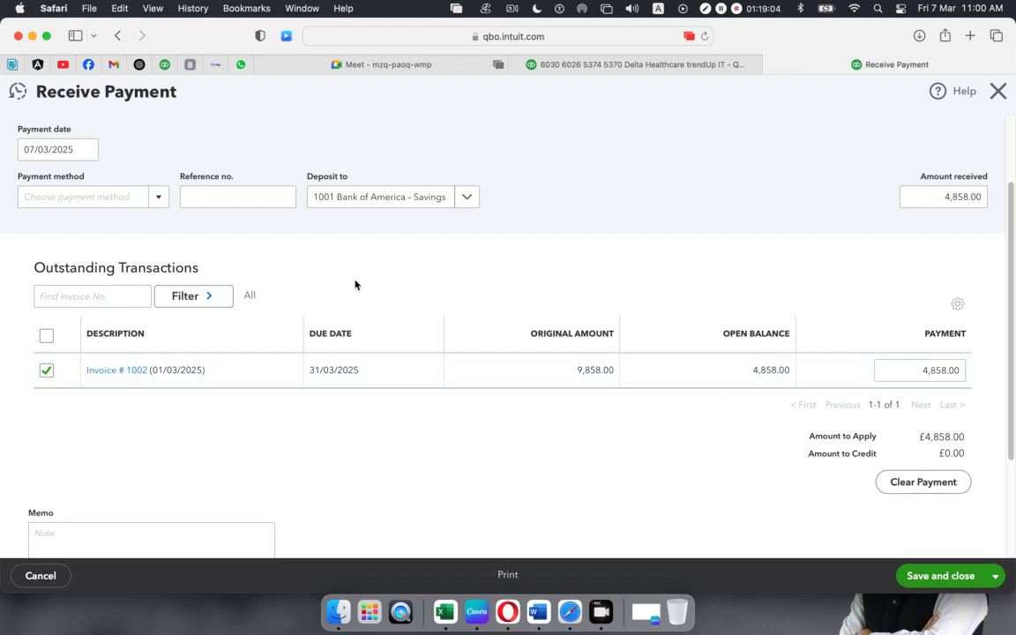
{"action": "left_click", "coordinate": [155, 207]}
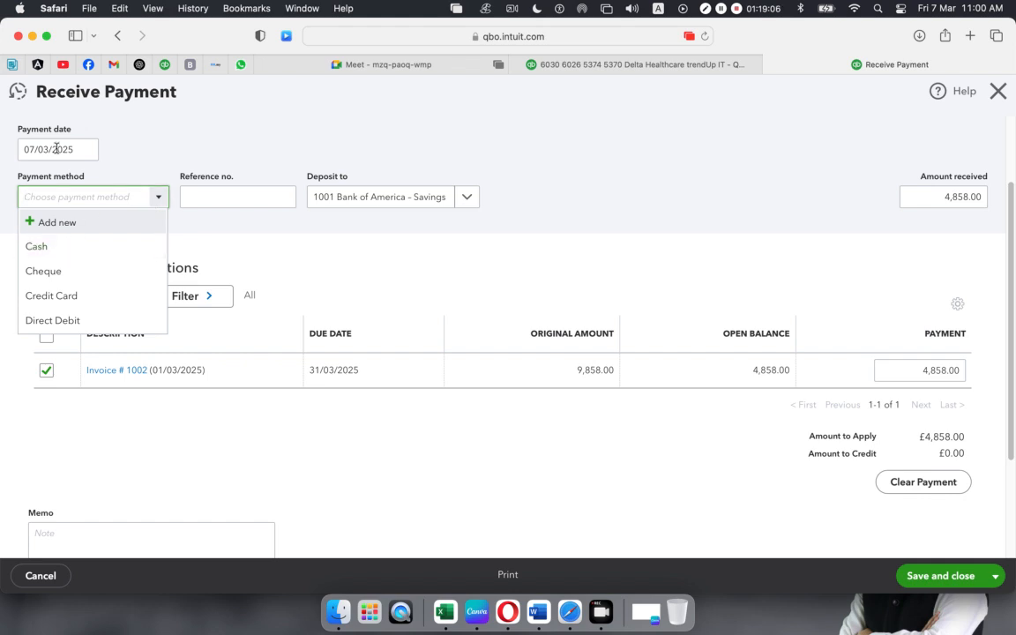
{"action": "left_click", "coordinate": [50, 296]}
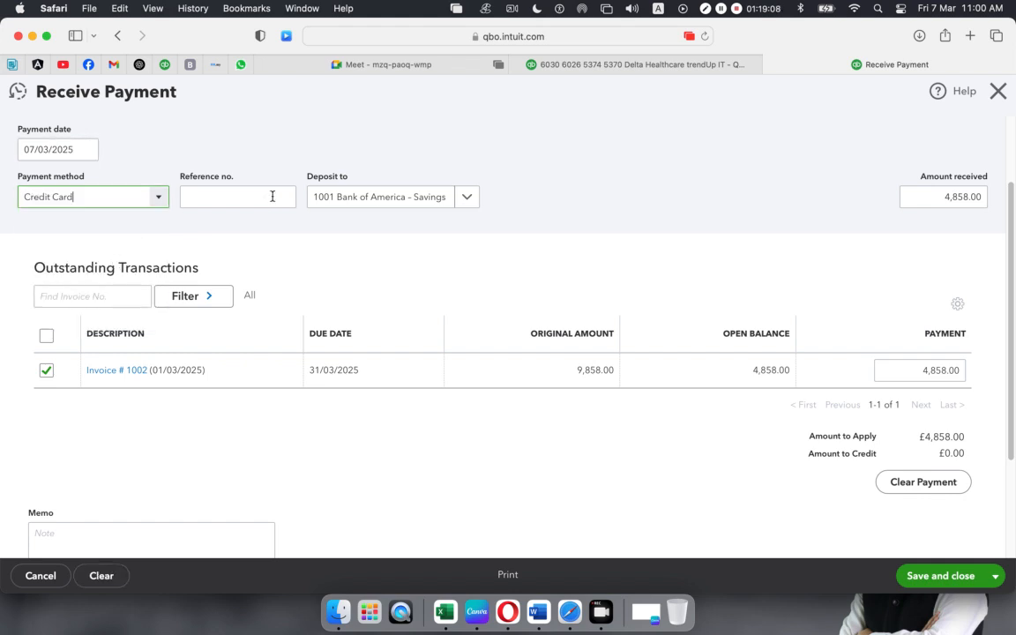
{"action": "left_click", "coordinate": [284, 197]}
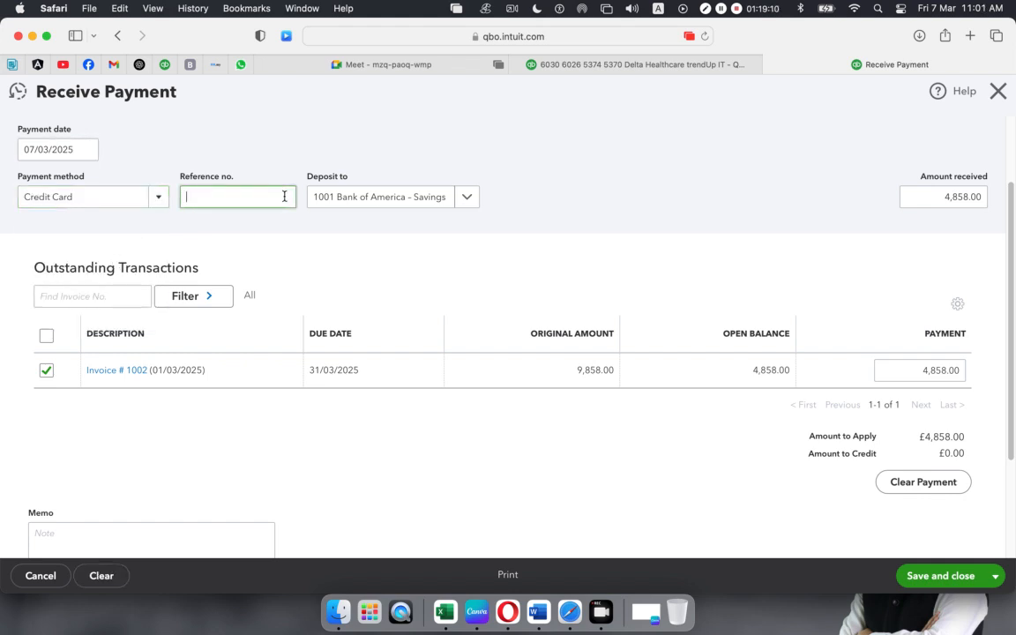
{"action": "type", "text": "CD5432"}
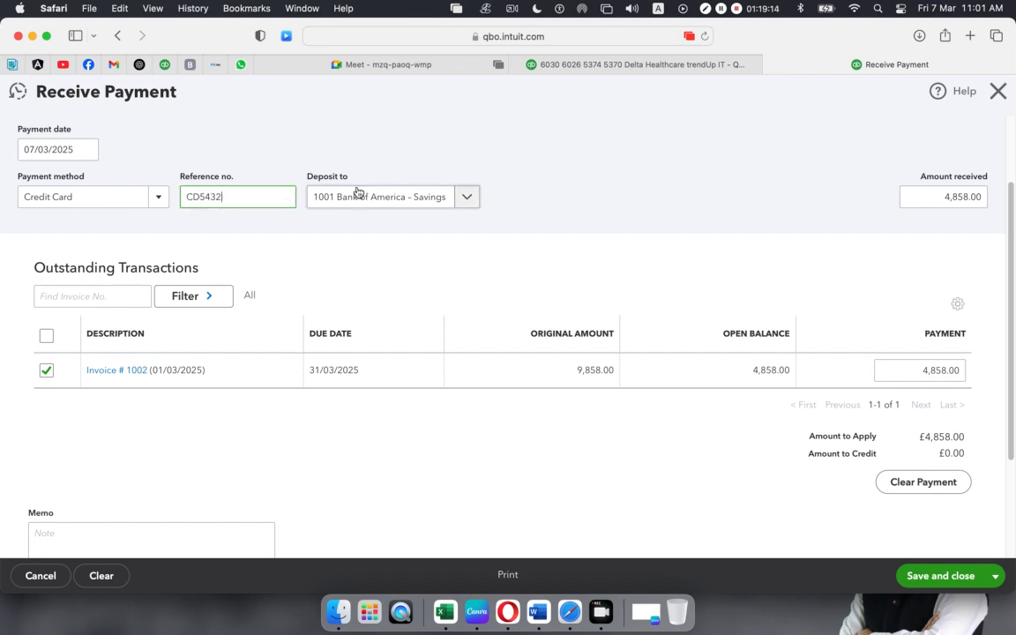
{"action": "left_click", "coordinate": [934, 578]}
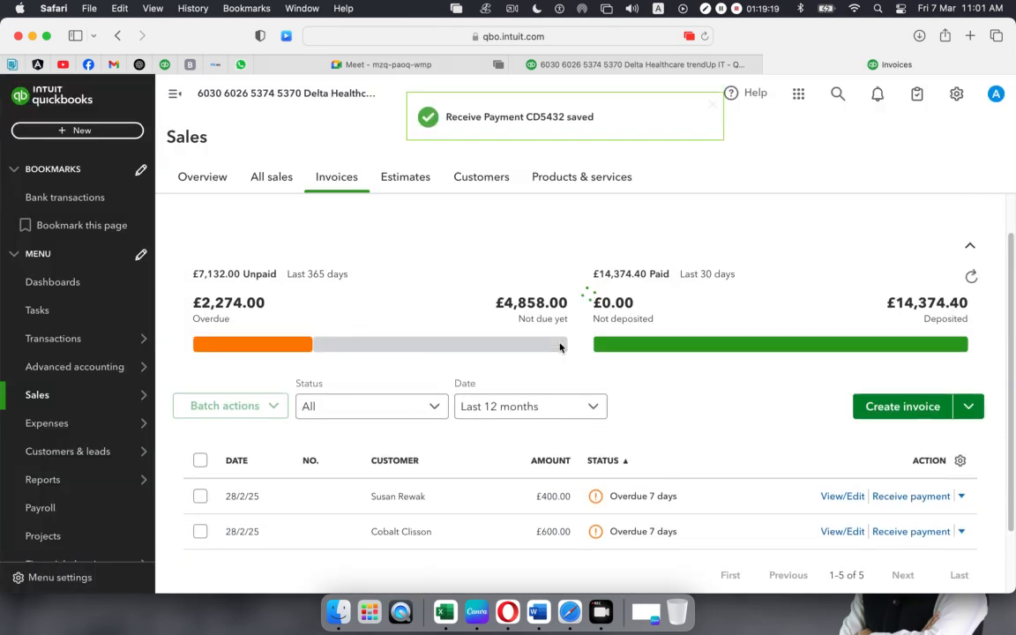
- Check that invoice 1002 now reads Deposited, then bring up the + New transaction menu
{"action": "scroll", "coordinate": [560, 363], "scroll_direction": "down", "scroll_amount": 3}
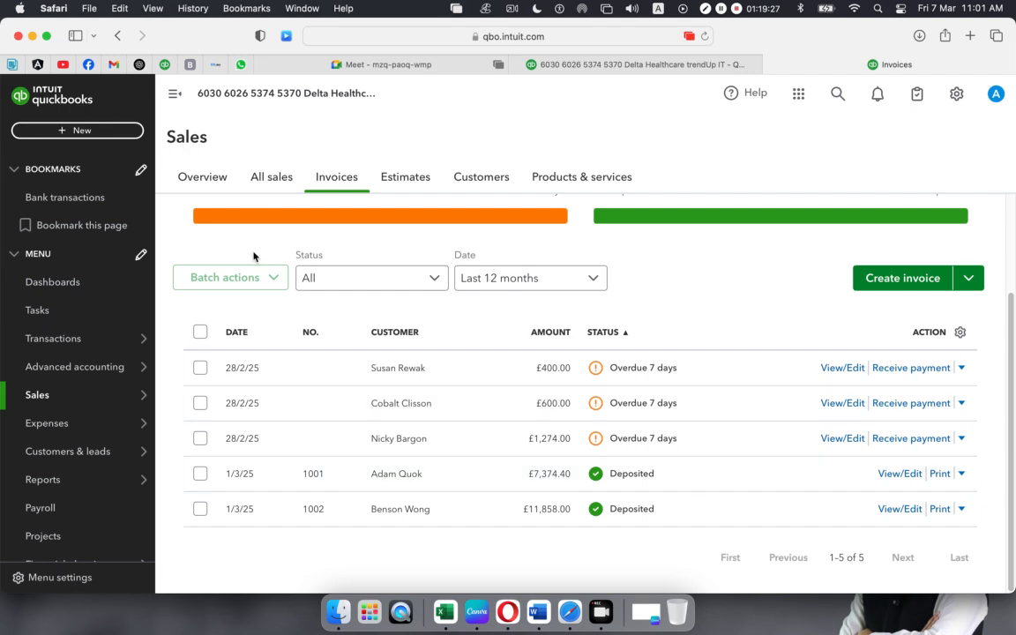
{"action": "left_click", "coordinate": [61, 132]}
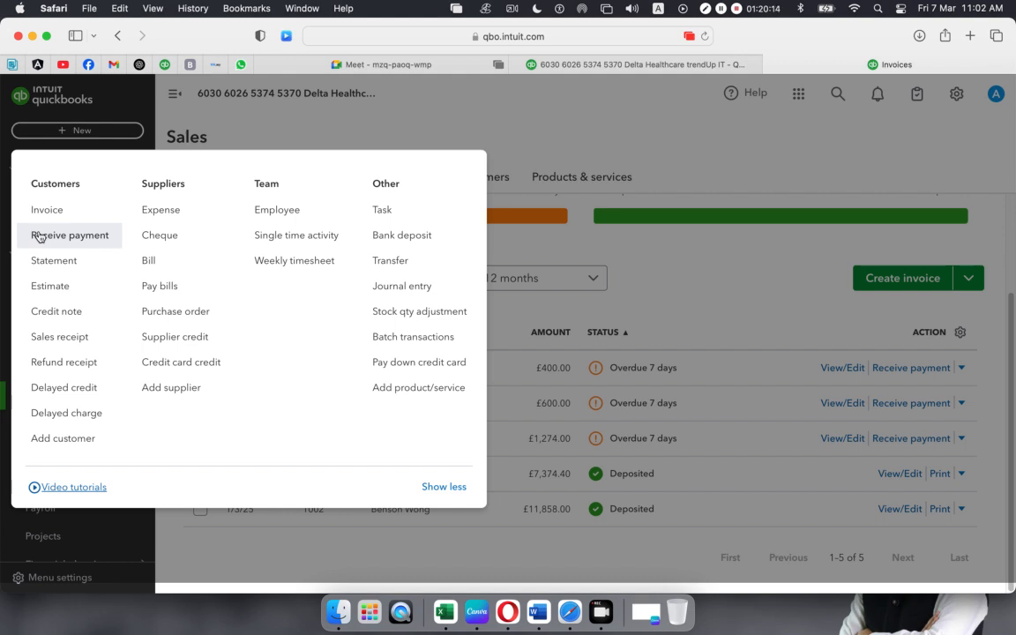
- Start new sales receipt 1003 and select its customer
{"action": "left_click", "coordinate": [65, 342]}
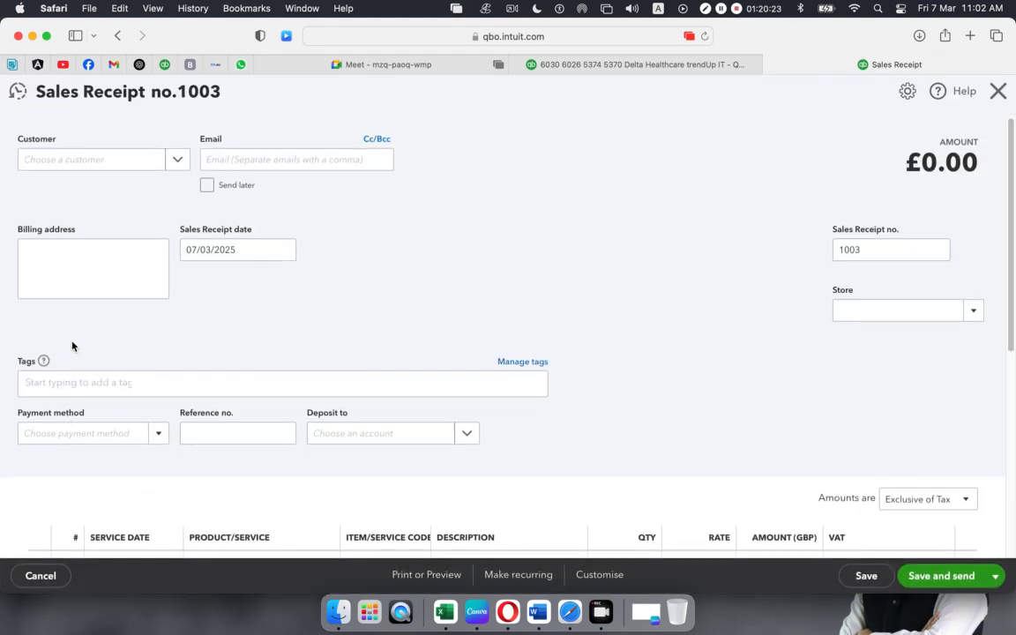
{"action": "left_click", "coordinate": [177, 164]}
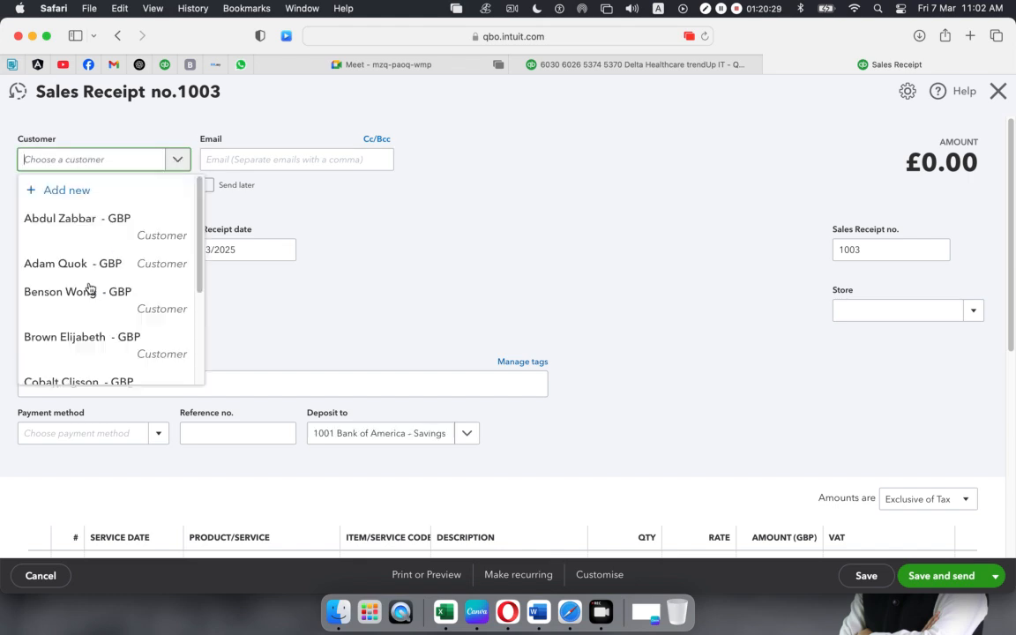
{"action": "left_click", "coordinate": [177, 159]}
{"action": "left_click", "coordinate": [68, 344]}
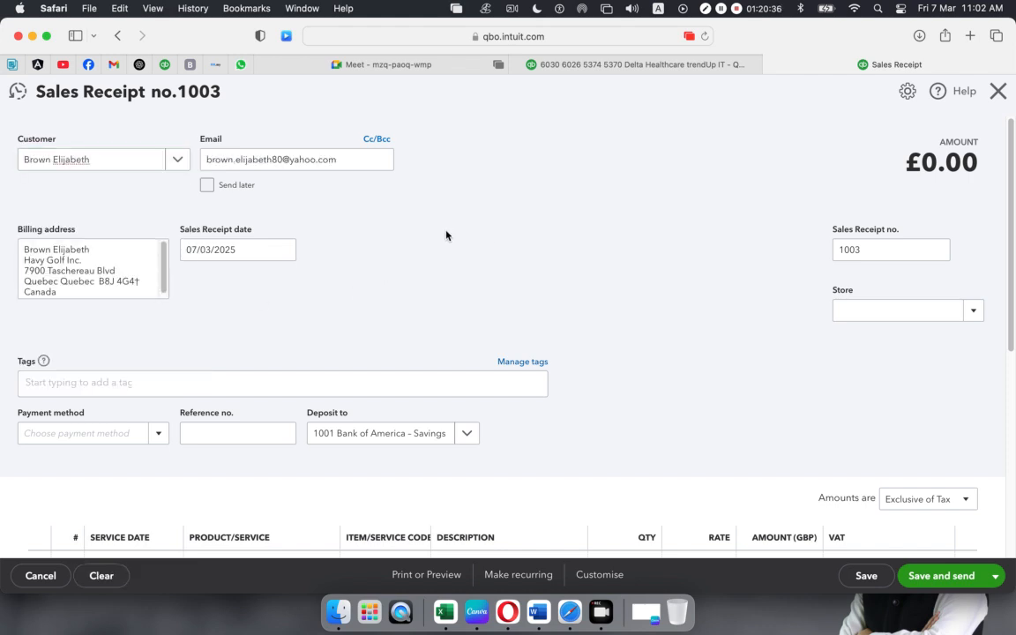
{"action": "scroll", "coordinate": [447, 244], "scroll_direction": "down", "scroll_amount": 1}
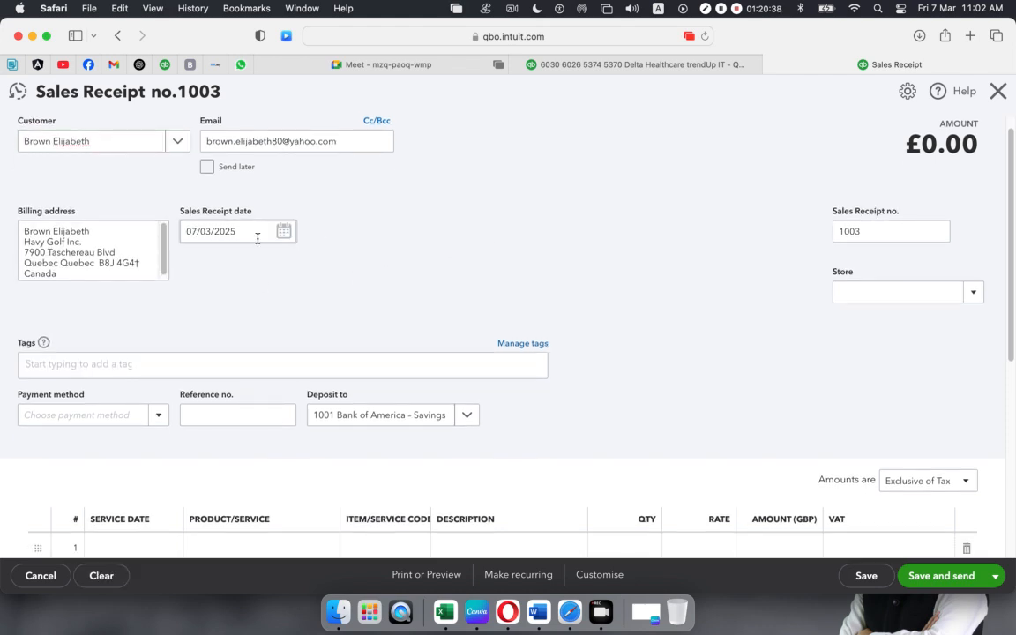
{"action": "scroll", "coordinate": [341, 370], "scroll_direction": "down", "scroll_amount": 1}
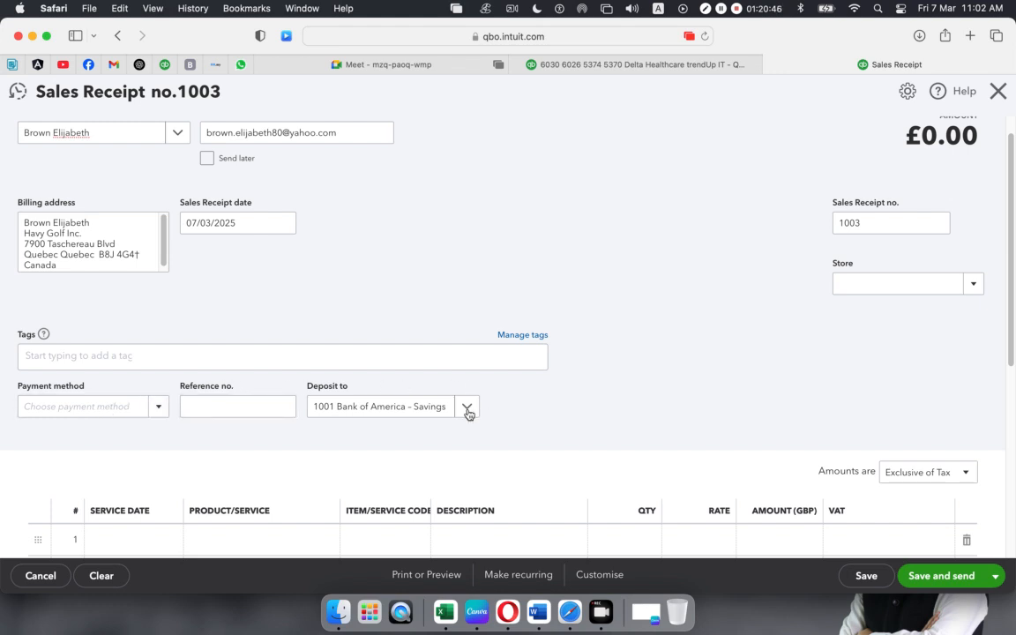
- Set payment method to Cheque, reference CH, and deposit into Wells Fargo Checking
{"action": "left_click", "coordinate": [157, 408]}
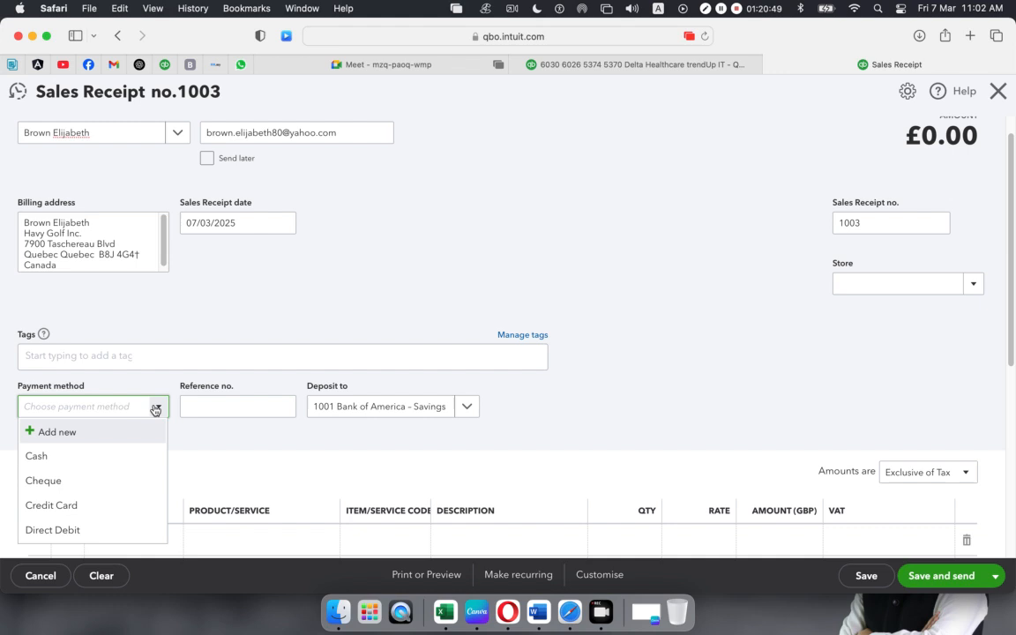
{"action": "left_click", "coordinate": [33, 481]}
{"action": "left_click", "coordinate": [217, 408]}
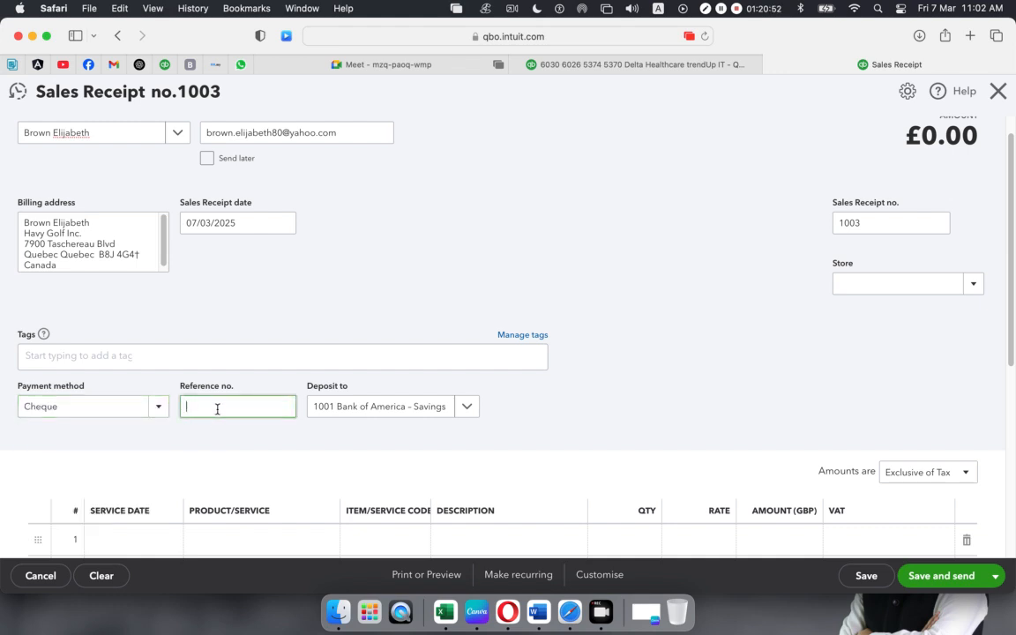
{"action": "left_click", "coordinate": [468, 409]}
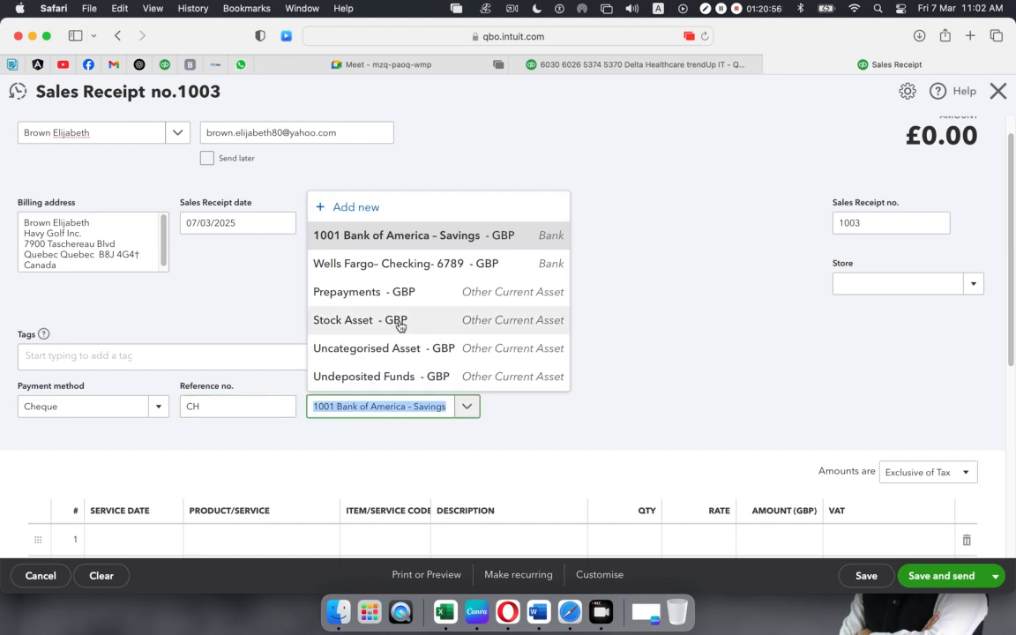
{"action": "left_click", "coordinate": [404, 263]}
{"action": "left_click", "coordinate": [550, 448]}
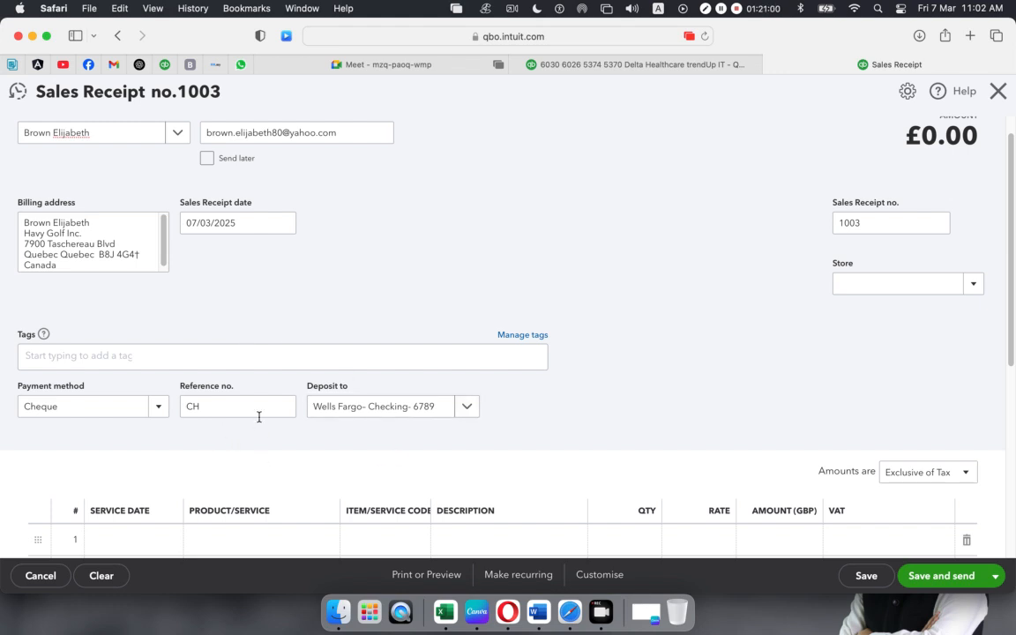
{"action": "scroll", "coordinate": [261, 420], "scroll_direction": "down", "scroll_amount": 3}
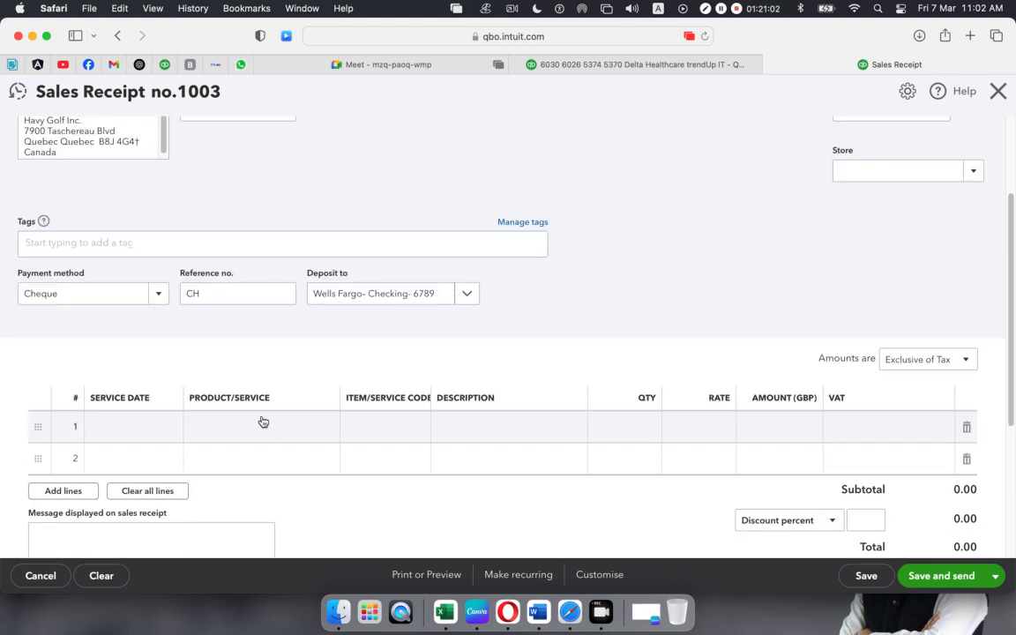
- Add Surgical equipment and Diagnostic & Testing Equipment as the receipt's two line items
{"action": "left_click", "coordinate": [252, 428]}
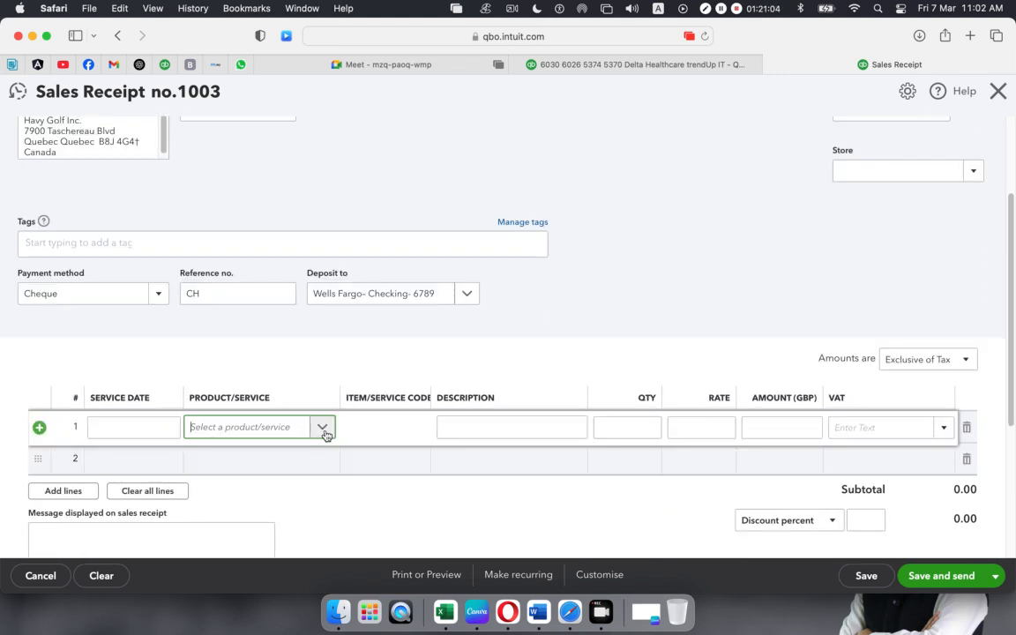
{"action": "left_click", "coordinate": [324, 429]}
{"action": "left_click", "coordinate": [265, 397]}
{"action": "left_click", "coordinate": [276, 481]}
{"action": "left_click", "coordinate": [326, 469]}
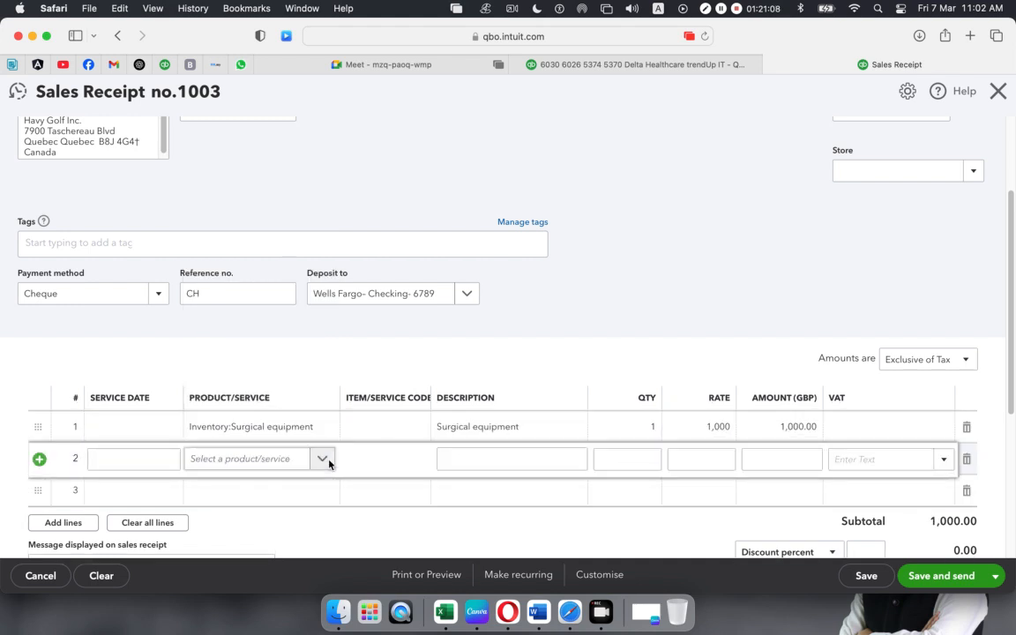
{"action": "left_click", "coordinate": [322, 461]}
{"action": "left_click", "coordinate": [255, 284]}
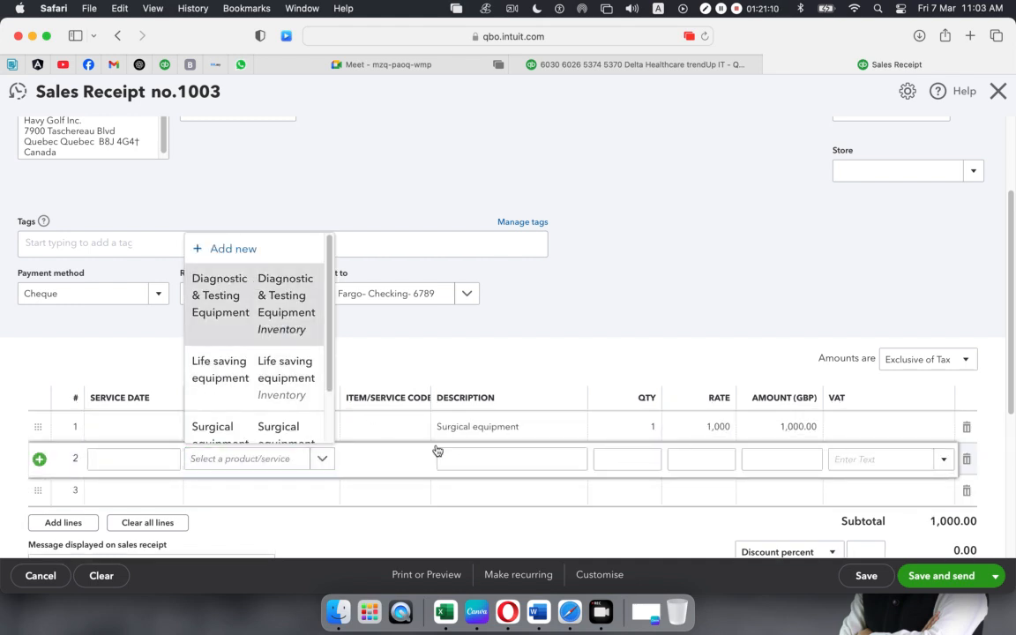
- Set quantities to 3 and 2, and apply VAT 10% (Collected on Sales) to both lines
{"action": "left_click", "coordinate": [647, 429]}
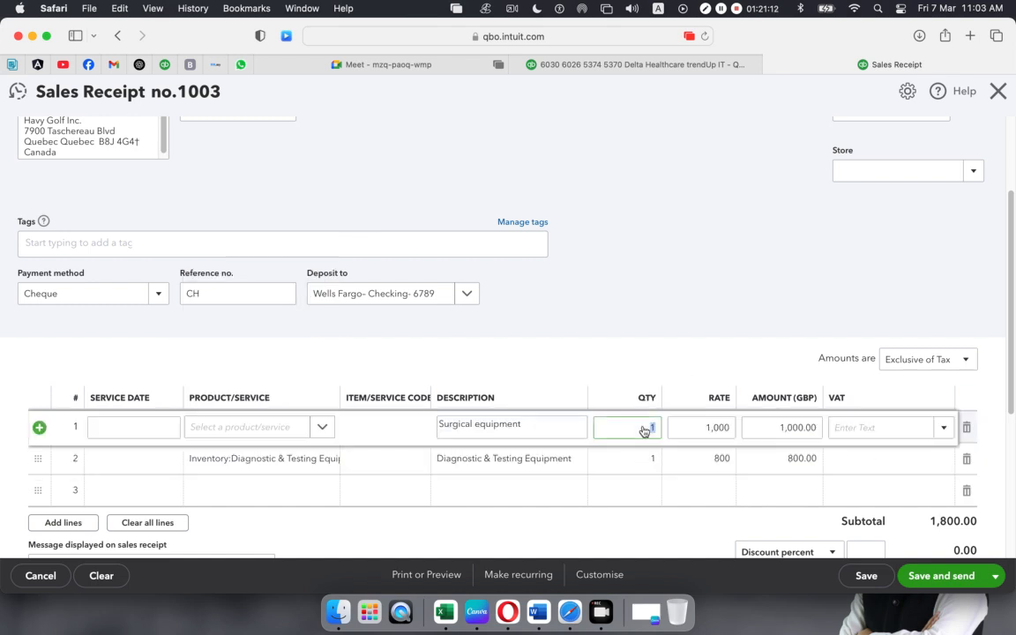
{"action": "type", "text": "3"}
{"action": "left_click", "coordinate": [645, 459]}
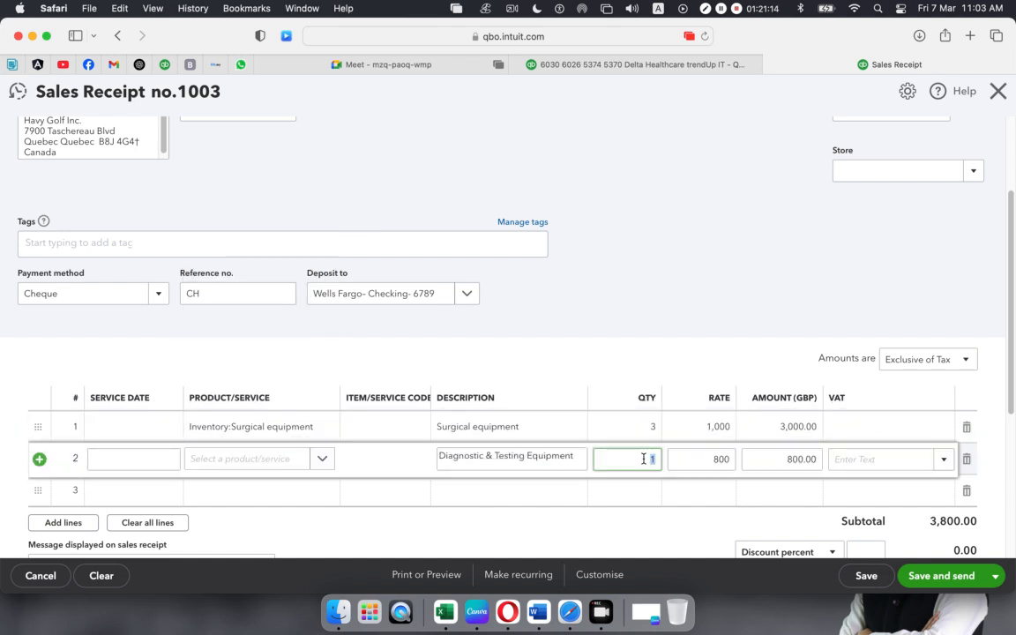
{"action": "type", "text": "2"}
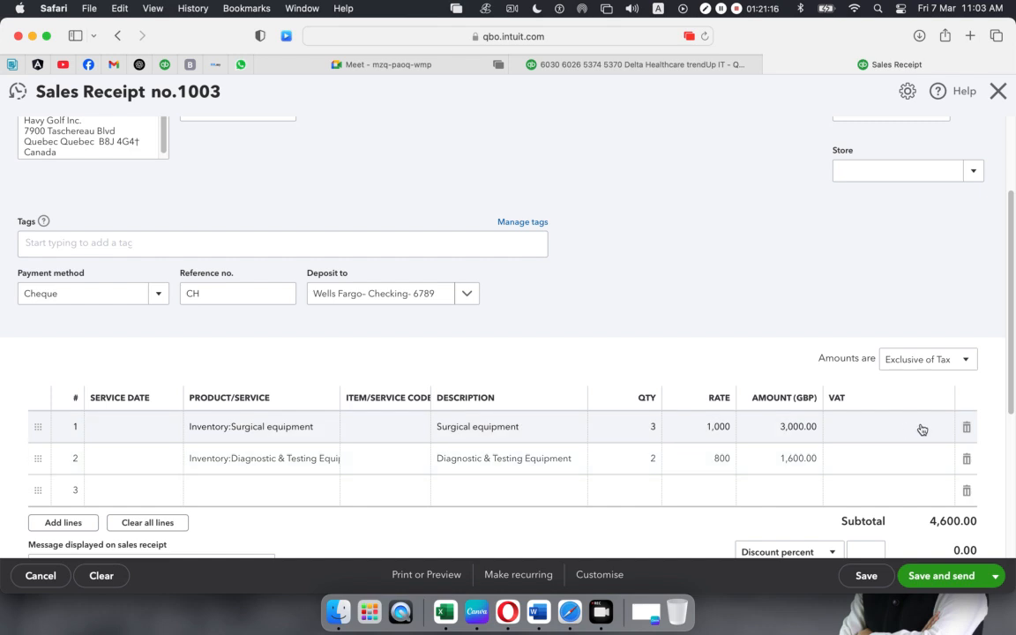
{"action": "left_click", "coordinate": [941, 428]}
{"action": "left_click", "coordinate": [943, 429]}
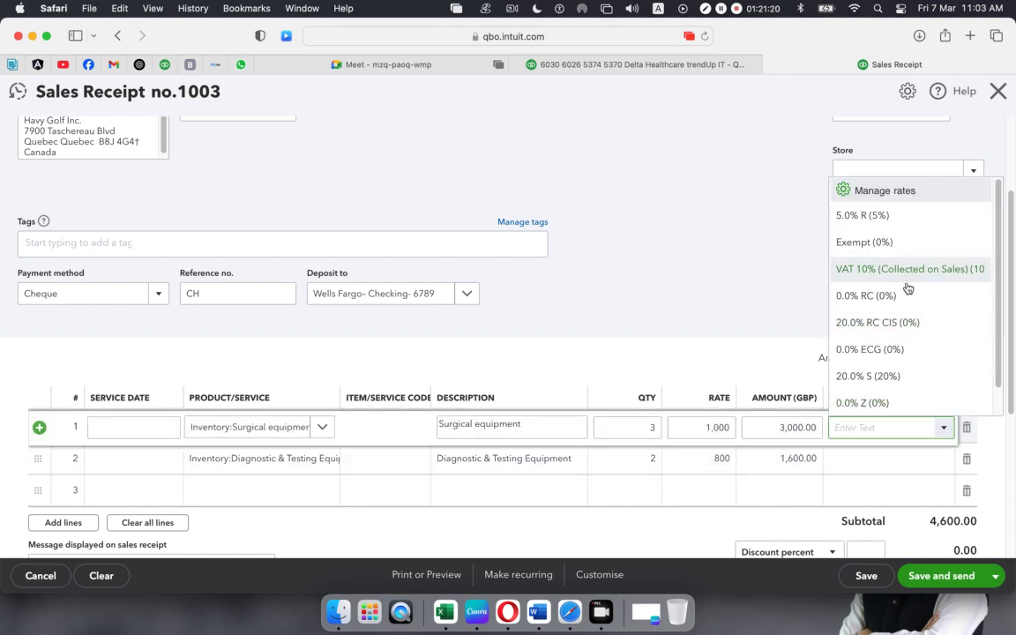
{"action": "left_click", "coordinate": [914, 456]}
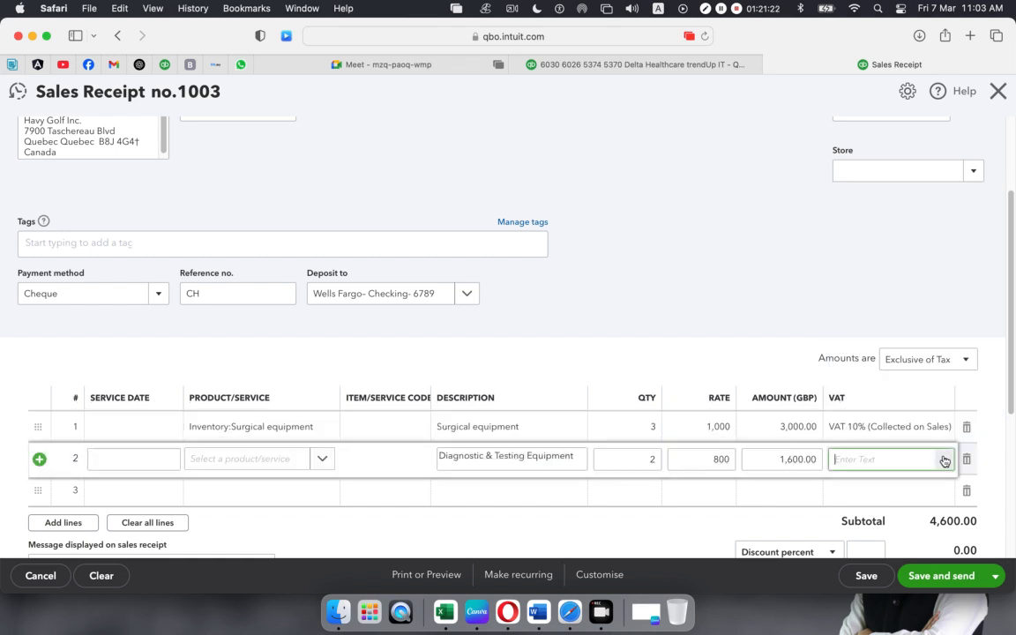
{"action": "left_click", "coordinate": [944, 459]}
{"action": "left_click", "coordinate": [889, 298]}
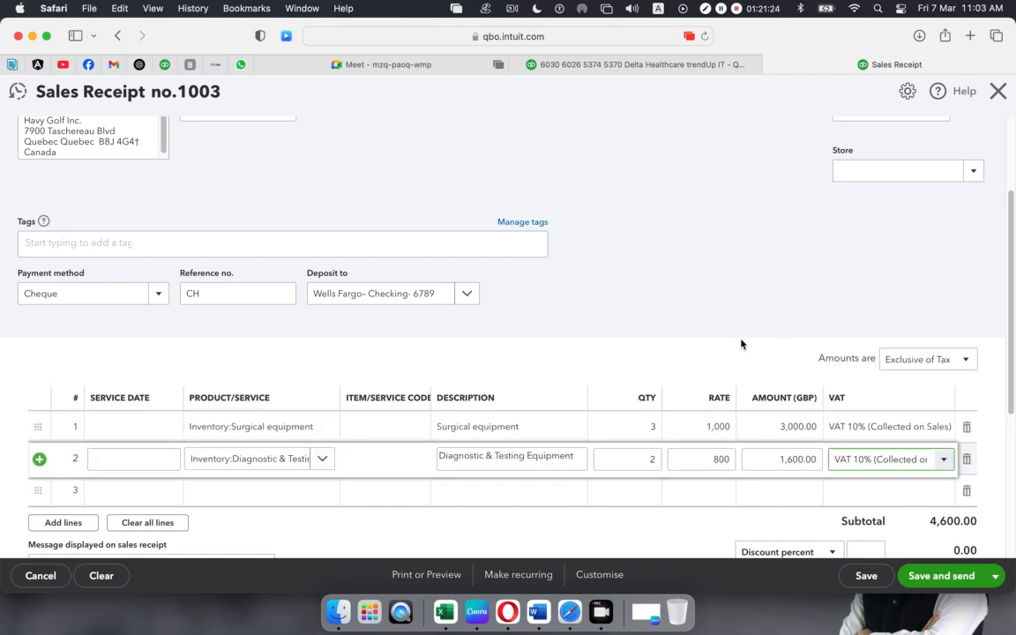
{"action": "left_click", "coordinate": [741, 345]}
- Save and close the £5,060.00 sales receipt 1003
{"action": "scroll", "coordinate": [741, 344], "scroll_direction": "down", "scroll_amount": 1}
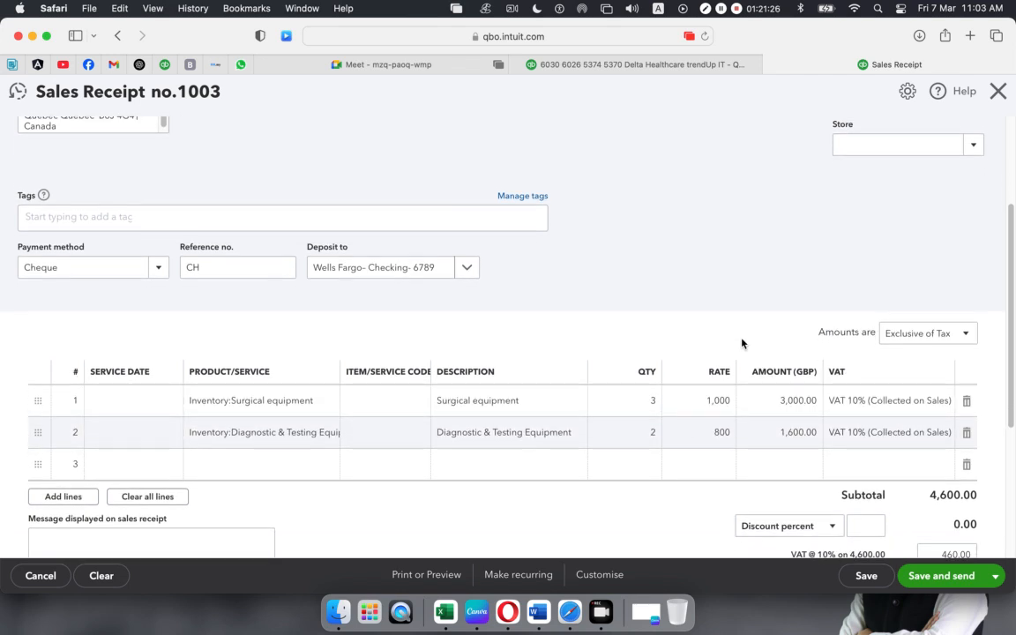
{"action": "scroll", "coordinate": [742, 344], "scroll_direction": "down", "scroll_amount": 5}
{"action": "scroll", "coordinate": [742, 343], "scroll_direction": "up", "scroll_amount": 10}
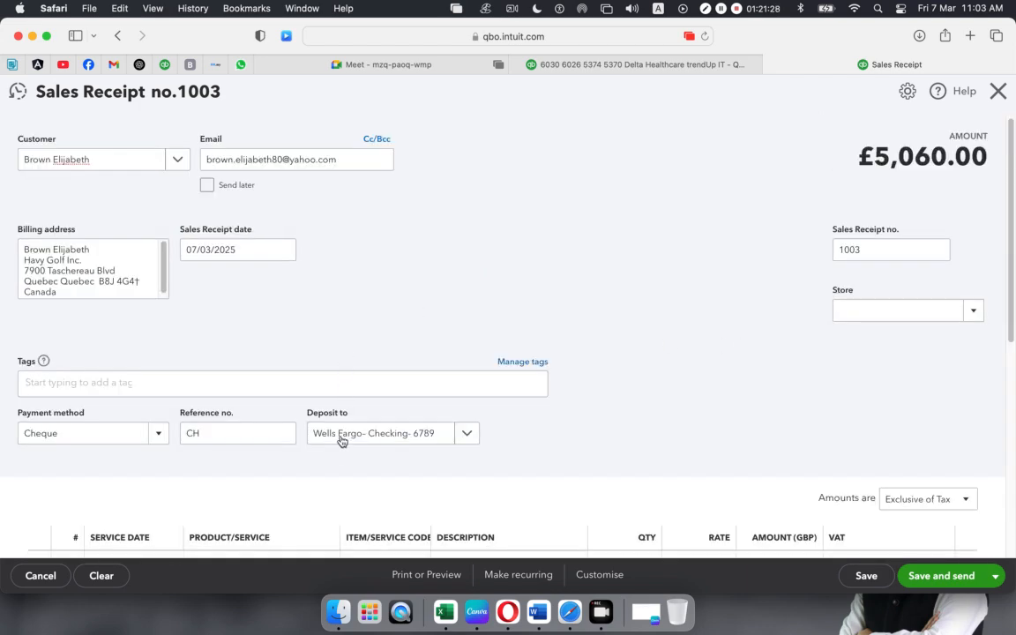
{"action": "scroll", "coordinate": [899, 465], "scroll_direction": "down", "scroll_amount": 5}
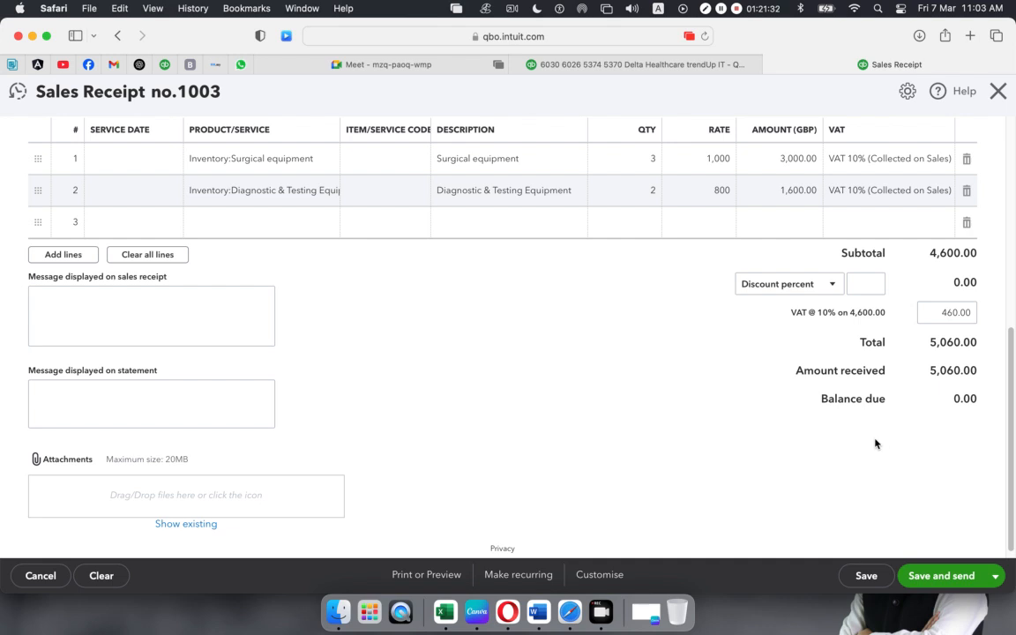
{"action": "left_click", "coordinate": [937, 584]}
{"action": "scroll", "coordinate": [295, 329], "scroll_direction": "down", "scroll_amount": 1}
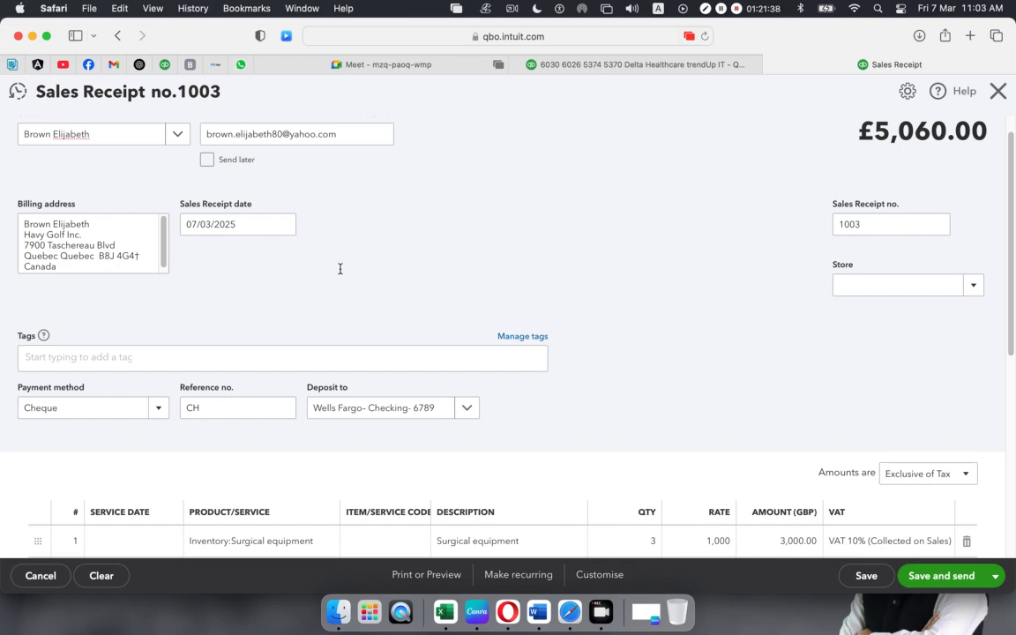
{"action": "scroll", "coordinate": [585, 392], "scroll_direction": "down", "scroll_amount": 5}
{"action": "left_click", "coordinate": [992, 577]}
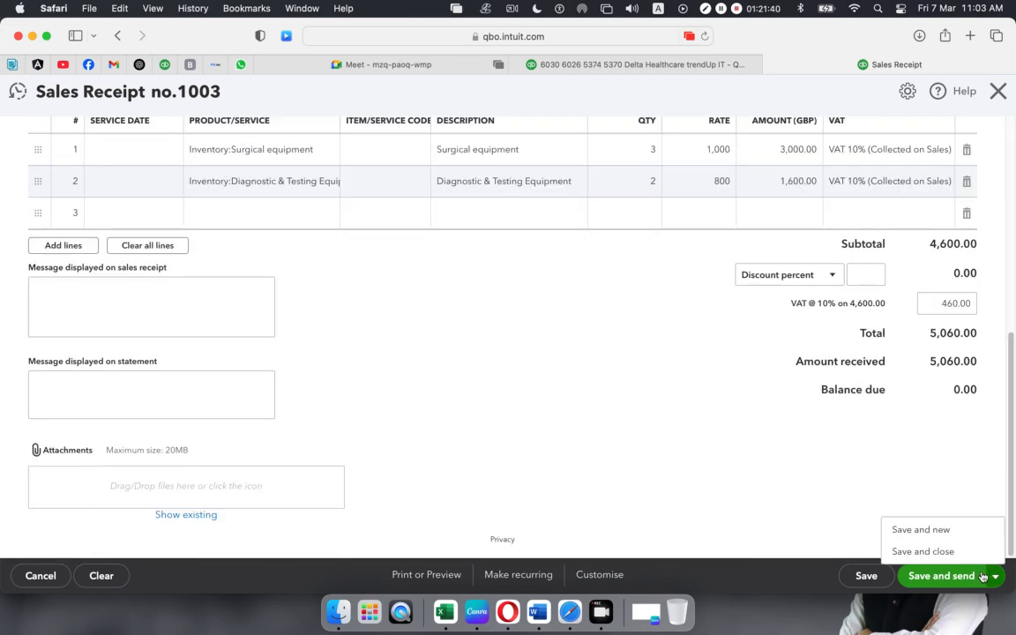
{"action": "left_click", "coordinate": [924, 553]}
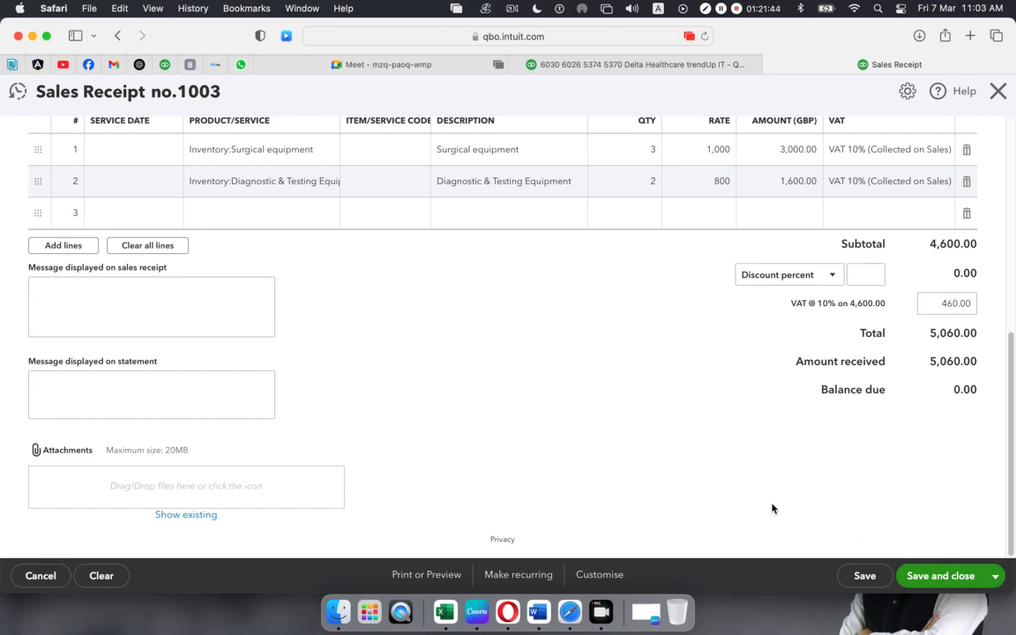
{"action": "scroll", "coordinate": [827, 481], "scroll_direction": "down", "scroll_amount": 2}
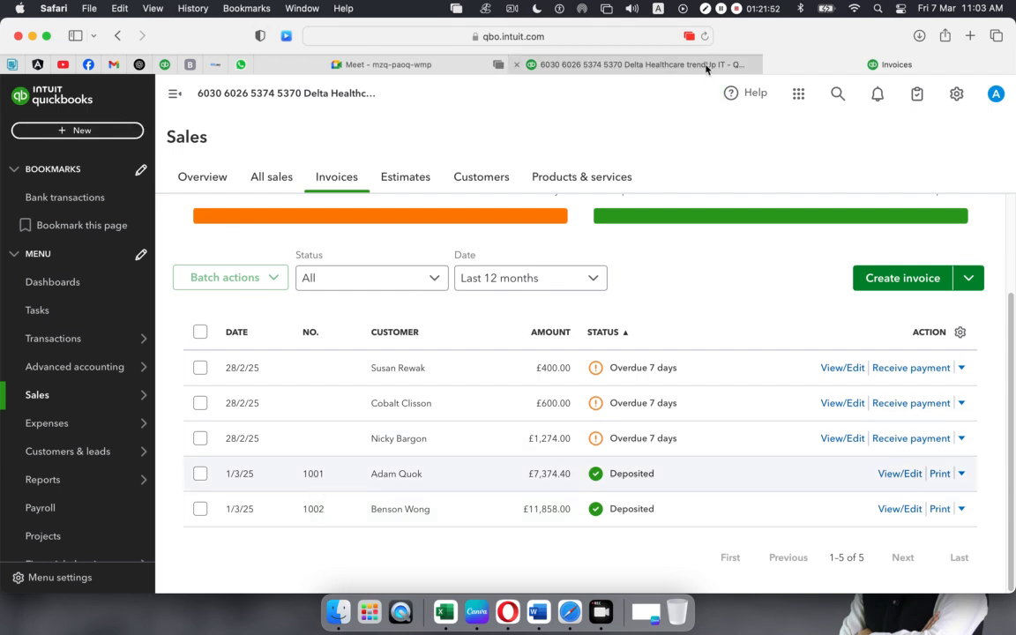
- Reload the Sales page to show the All sales transactions list
{"action": "left_click", "coordinate": [705, 37]}
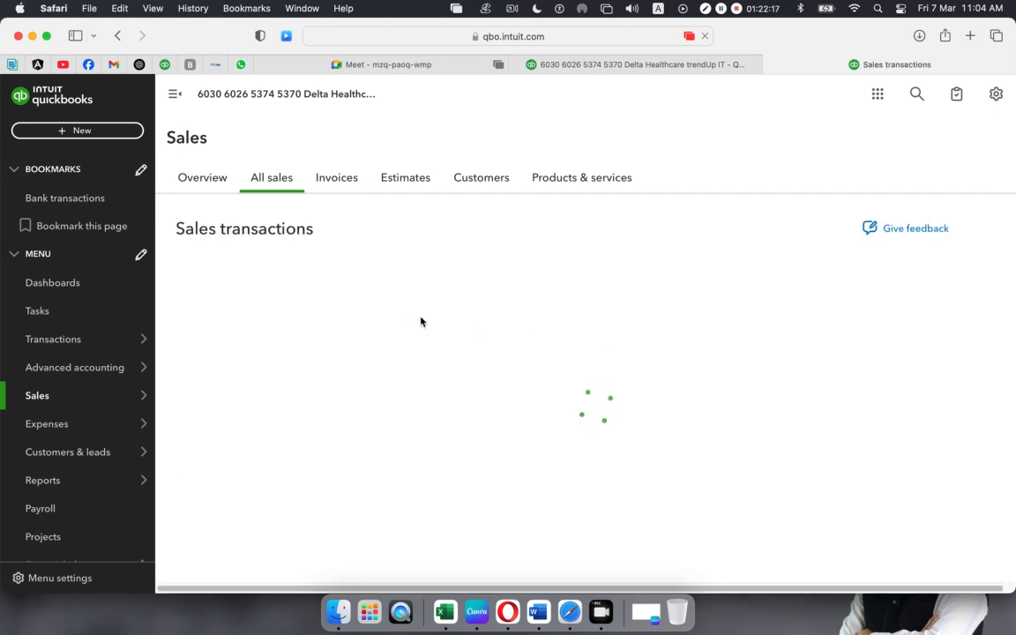
- Scroll the ten sales transactions to confirm receipt 1003 is paid, then bring up the + New menu
{"action": "scroll", "coordinate": [421, 322], "scroll_direction": "down", "scroll_amount": 3}
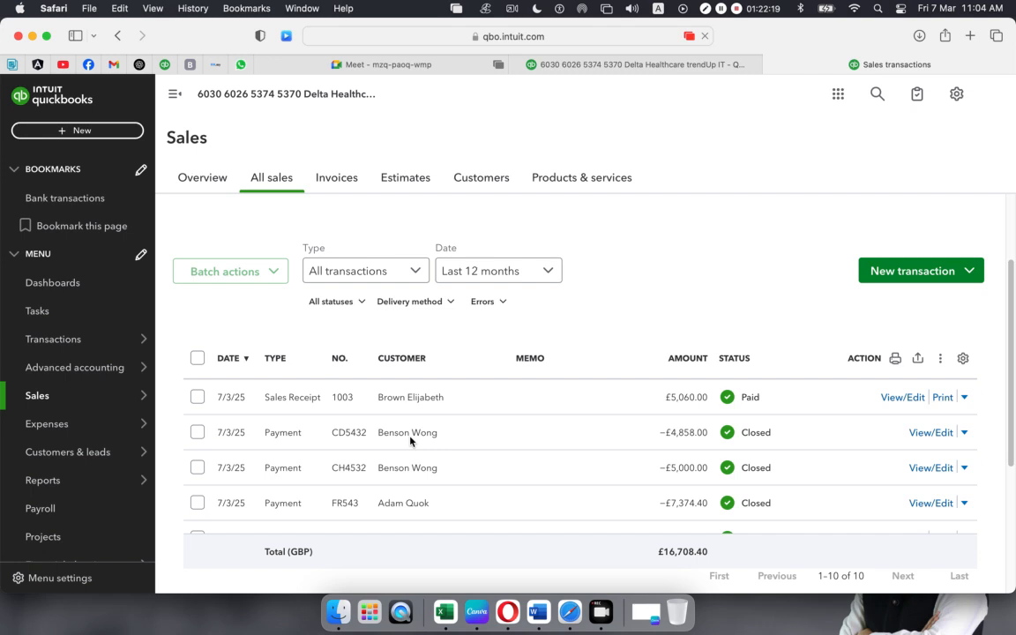
{"action": "scroll", "coordinate": [752, 405], "scroll_direction": "up", "scroll_amount": 1}
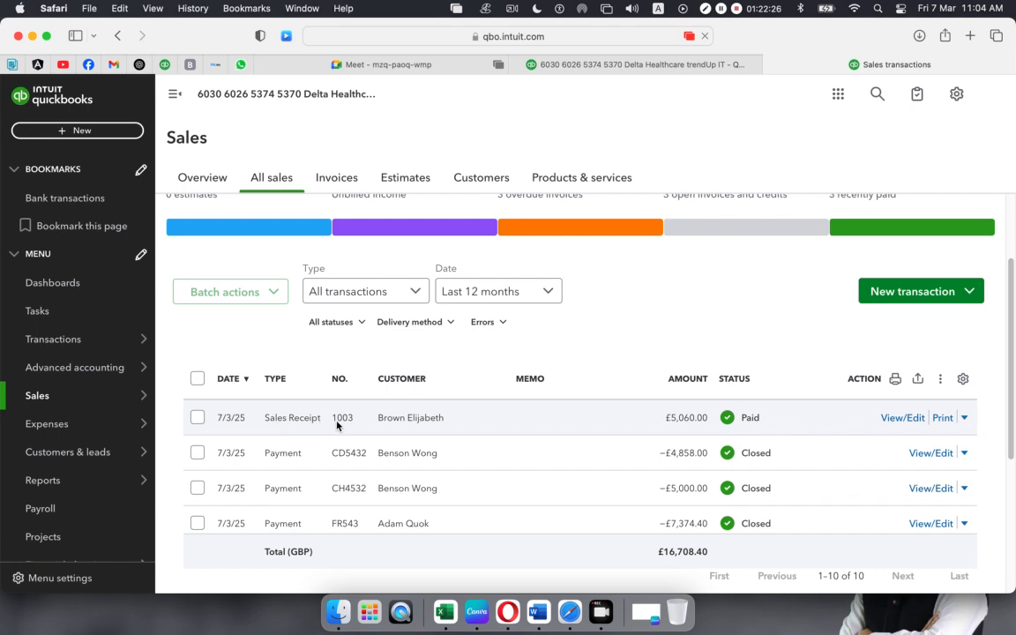
{"action": "scroll", "coordinate": [346, 433], "scroll_direction": "down", "scroll_amount": 1}
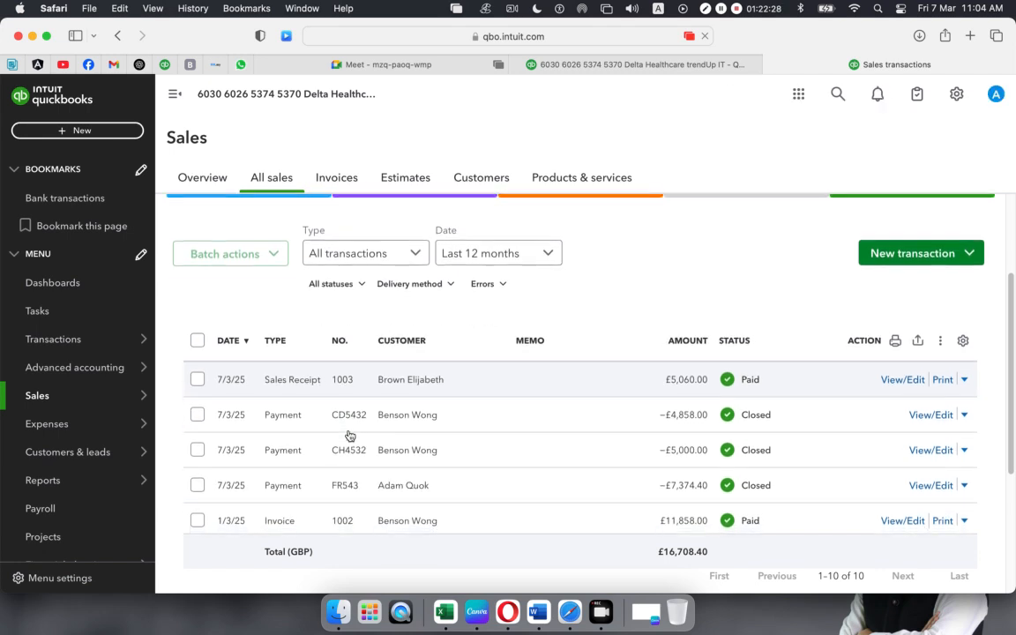
{"action": "scroll", "coordinate": [346, 436], "scroll_direction": "down", "scroll_amount": 3}
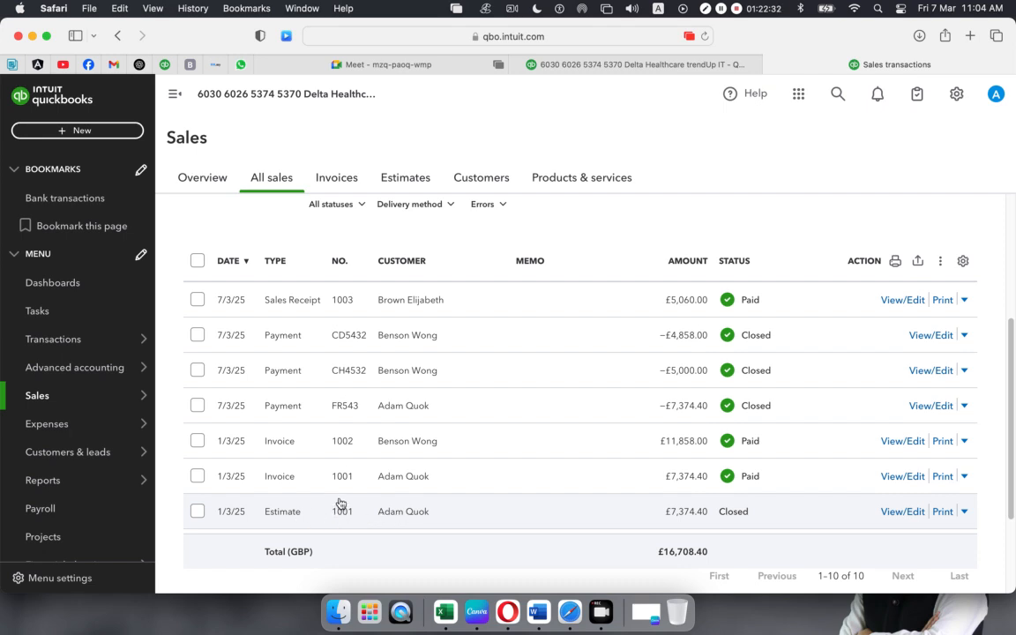
{"action": "scroll", "coordinate": [319, 448], "scroll_direction": "up", "scroll_amount": 6}
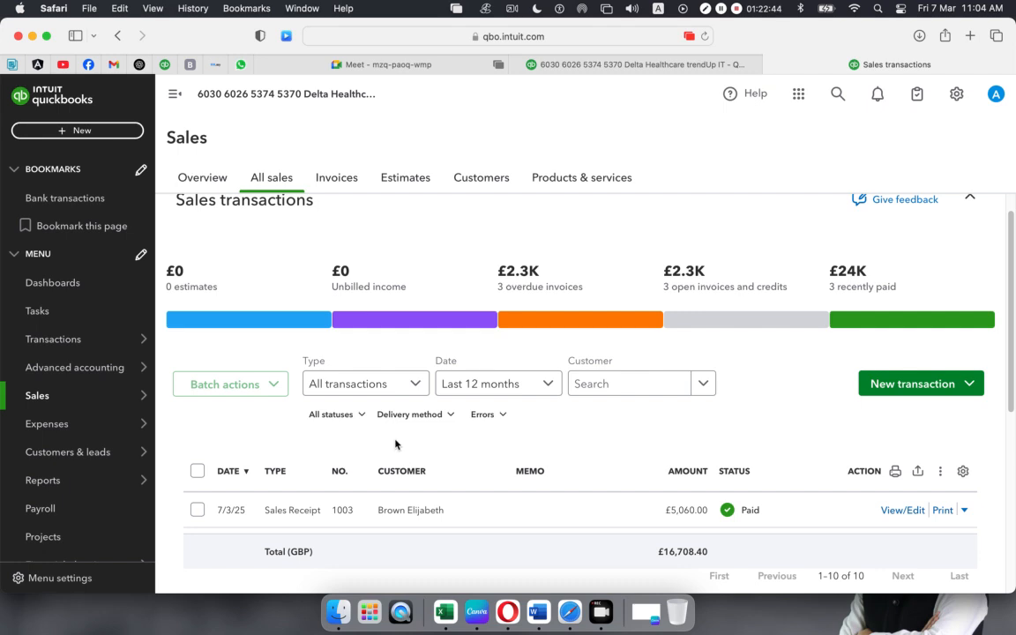
{"action": "scroll", "coordinate": [401, 442], "scroll_direction": "up", "scroll_amount": 1}
{"action": "scroll", "coordinate": [406, 438], "scroll_direction": "down", "scroll_amount": 5}
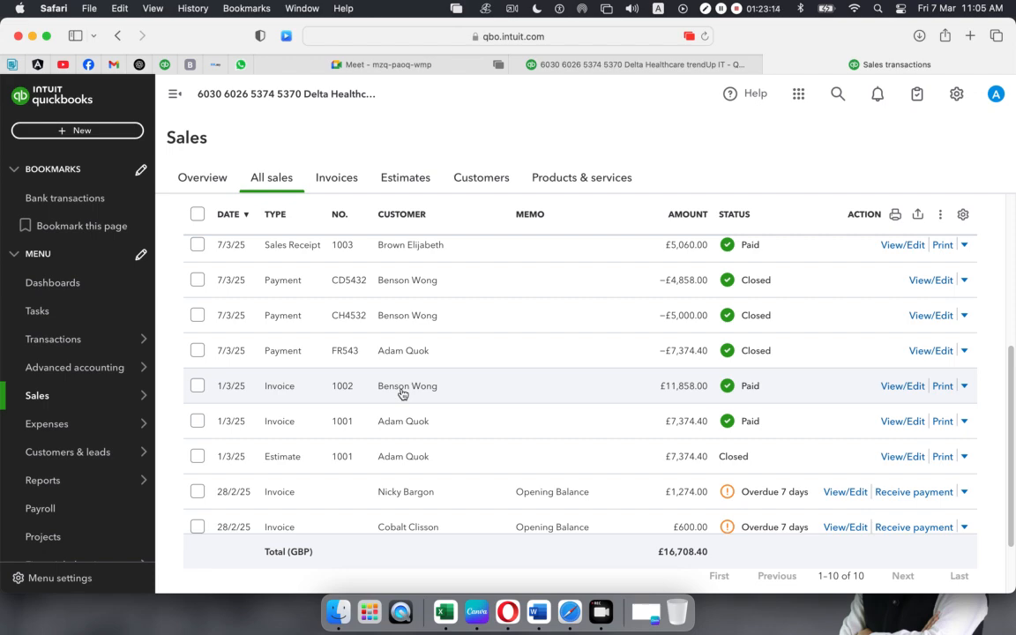
{"action": "scroll", "coordinate": [603, 334], "scroll_direction": "down", "scroll_amount": 3}
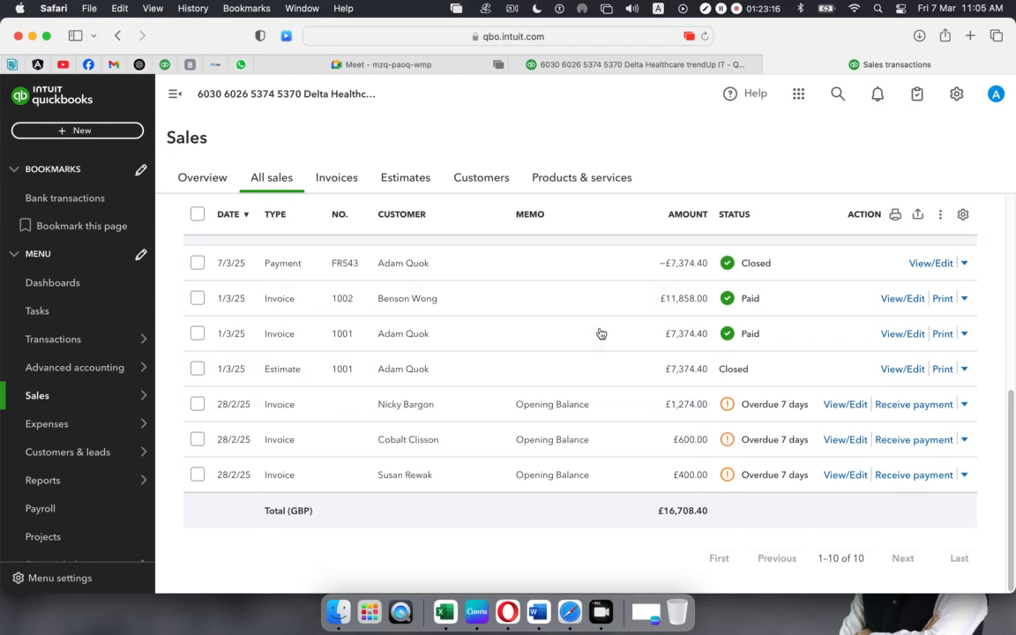
{"action": "scroll", "coordinate": [600, 334], "scroll_direction": "up", "scroll_amount": 5}
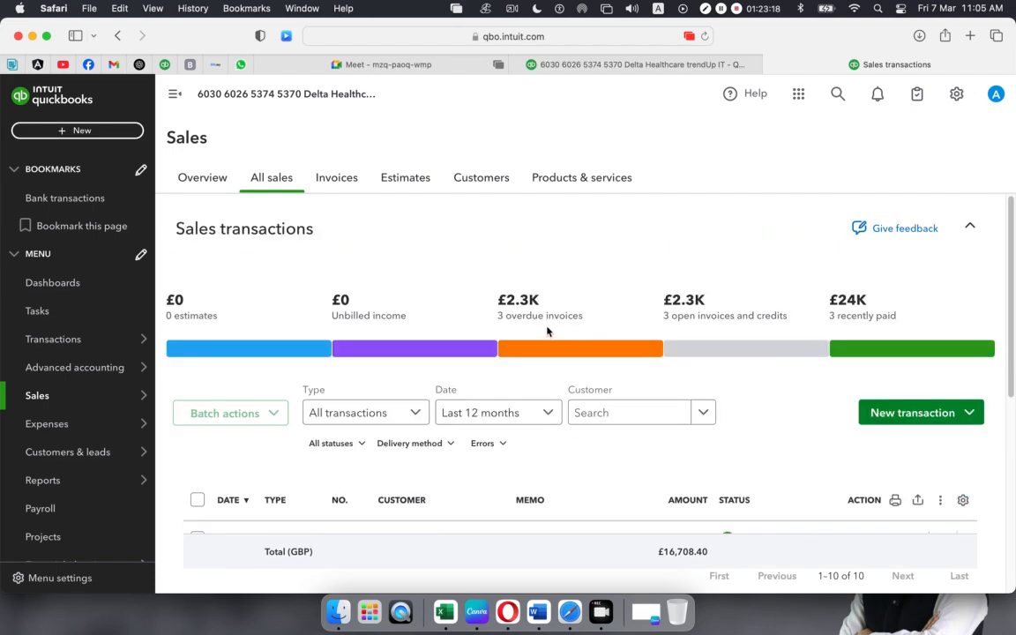
{"action": "scroll", "coordinate": [547, 331], "scroll_direction": "down", "scroll_amount": 5}
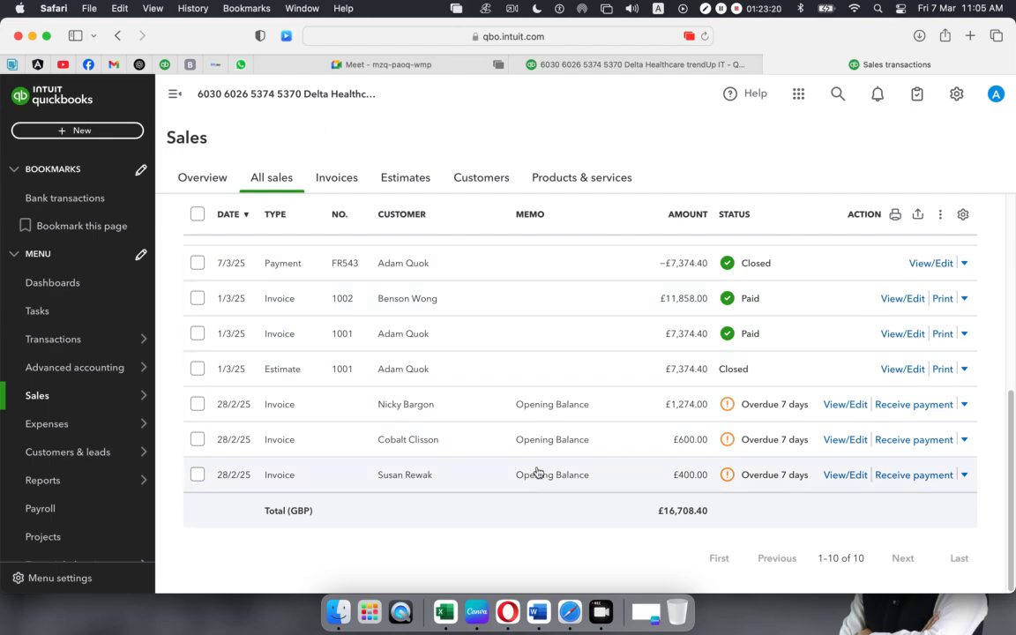
{"action": "scroll", "coordinate": [538, 472], "scroll_direction": "up", "scroll_amount": 4}
{"action": "scroll", "coordinate": [538, 470], "scroll_direction": "down", "scroll_amount": 5}
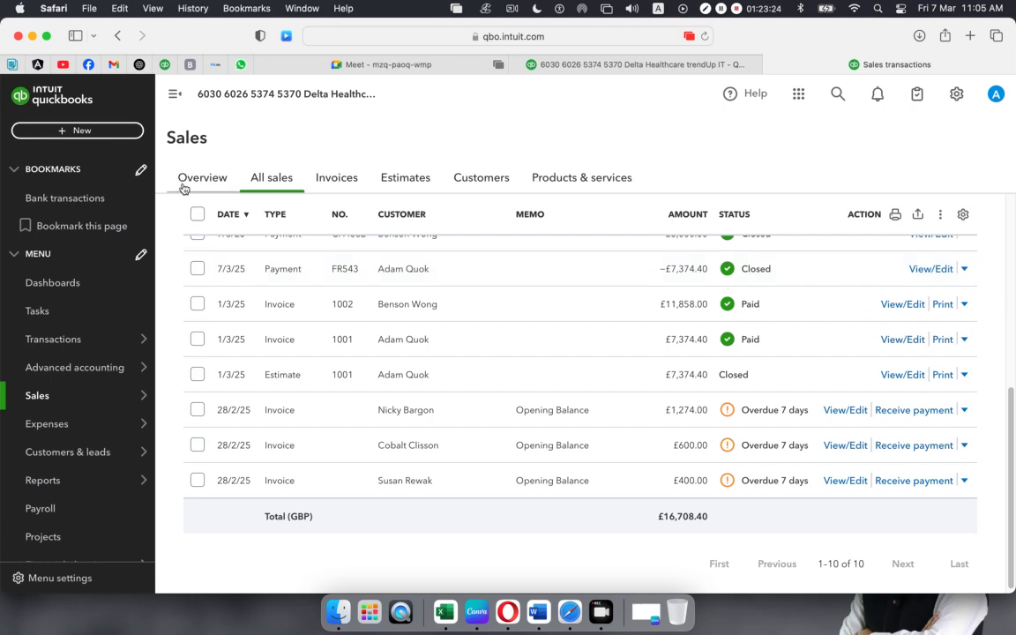
{"action": "left_click", "coordinate": [95, 132]}
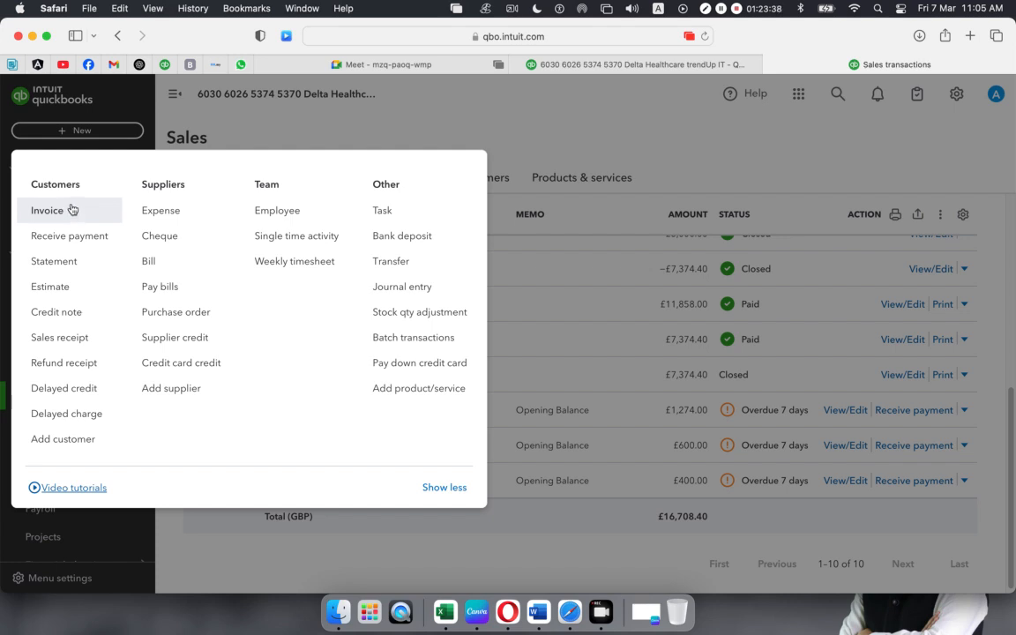
- Start a blank credit note 1004 in its own browser tab
{"action": "left_click", "coordinate": [60, 316]}
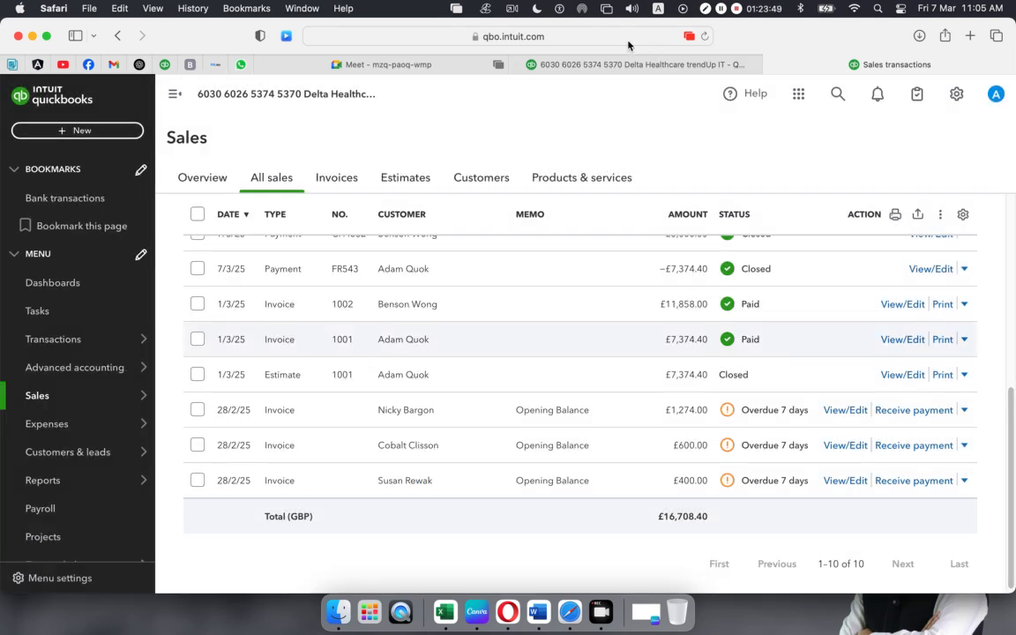
{"action": "left_click", "coordinate": [595, 64]}
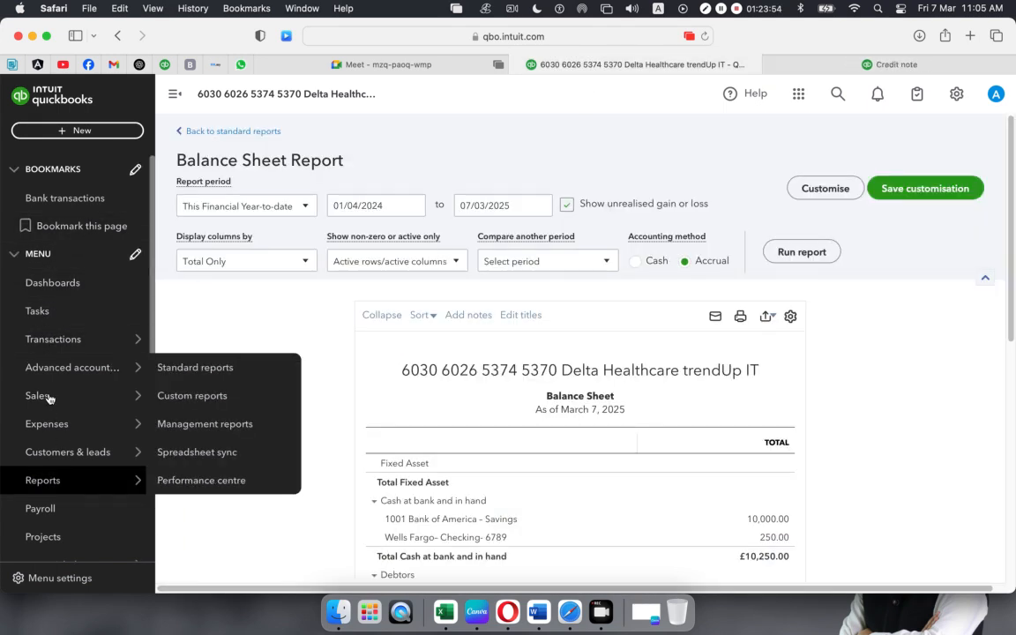
{"action": "mouse_move", "coordinate": [85, 395]}
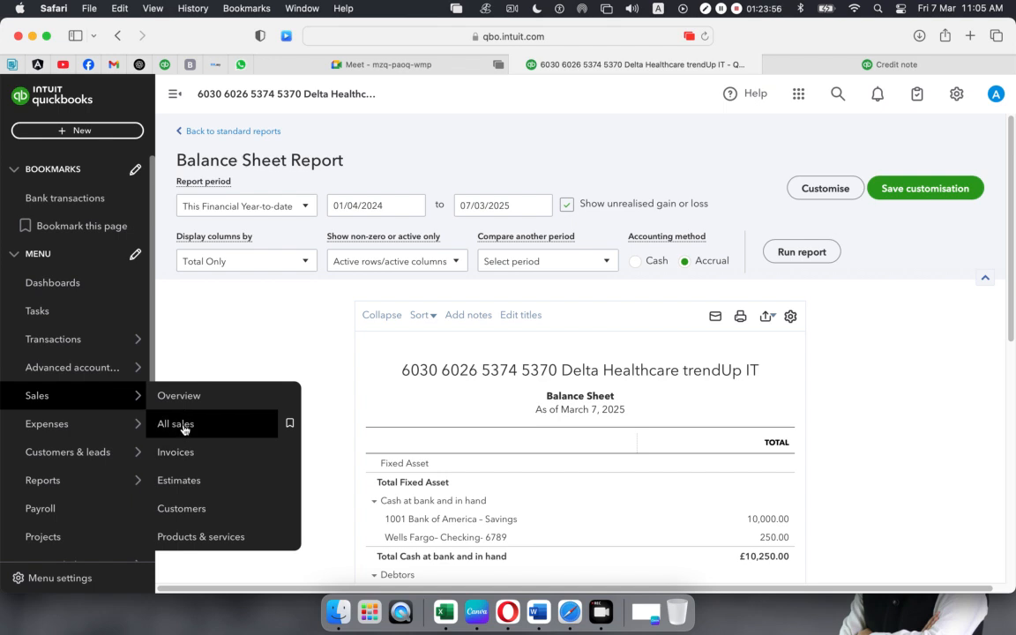
{"action": "left_click", "coordinate": [829, 66]}
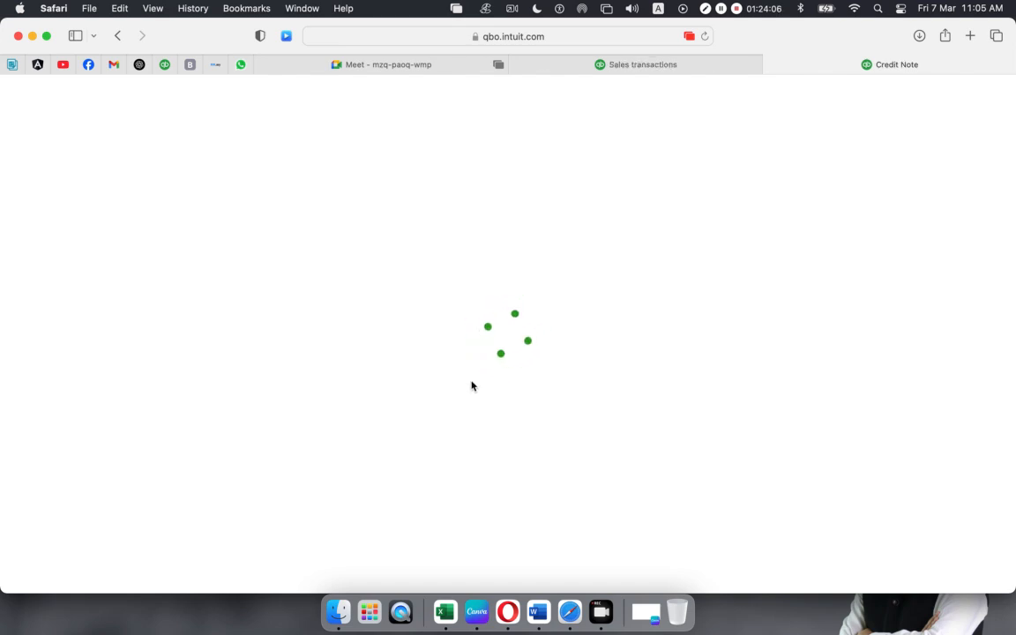
- Review the sales transactions list in the other tab, checking back on credit note 1004
{"action": "left_click", "coordinate": [637, 67]}
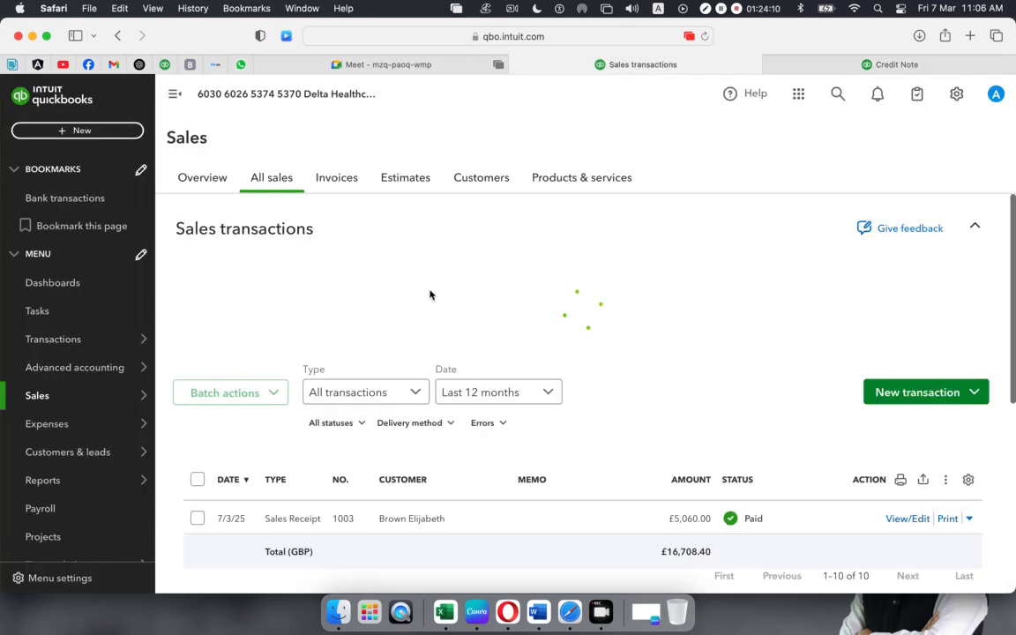
{"action": "scroll", "coordinate": [431, 294], "scroll_direction": "down", "scroll_amount": 5}
{"action": "scroll", "coordinate": [431, 294], "scroll_direction": "up", "scroll_amount": 3}
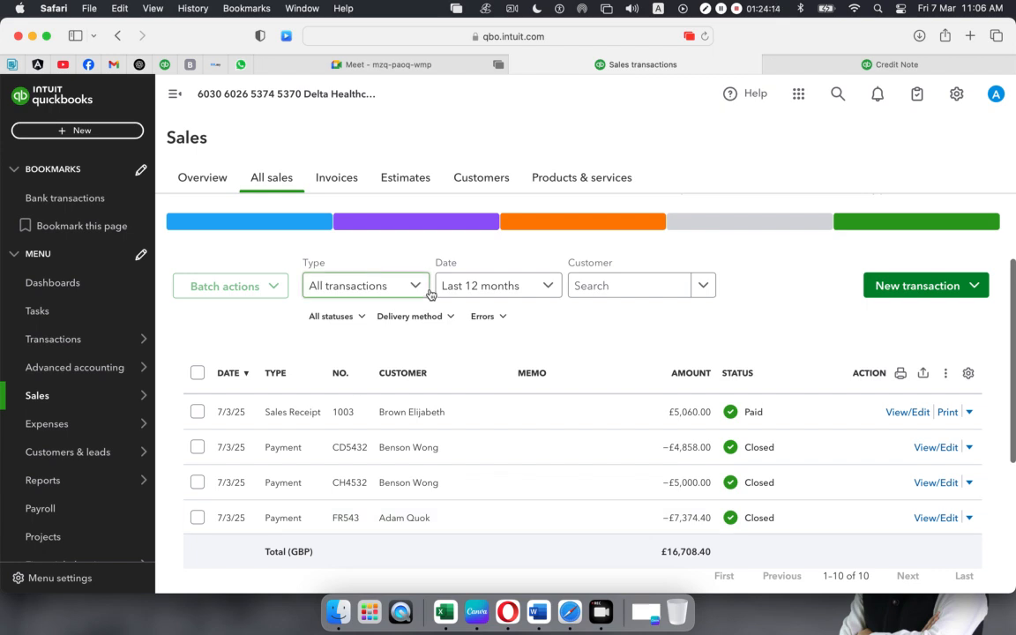
{"action": "scroll", "coordinate": [436, 290], "scroll_direction": "down", "scroll_amount": 3}
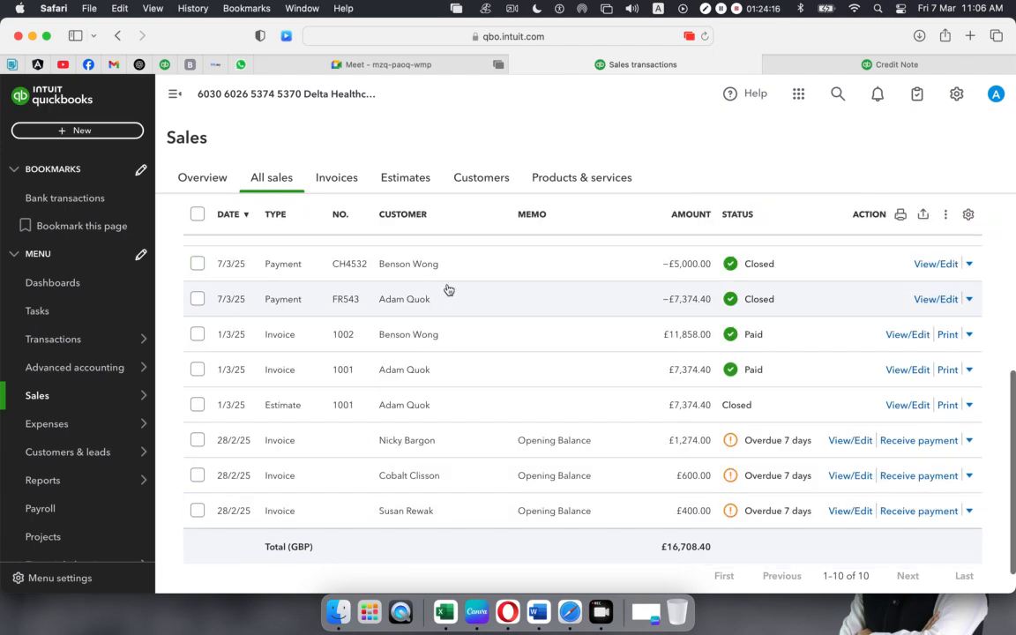
{"action": "scroll", "coordinate": [460, 290], "scroll_direction": "up", "scroll_amount": 5}
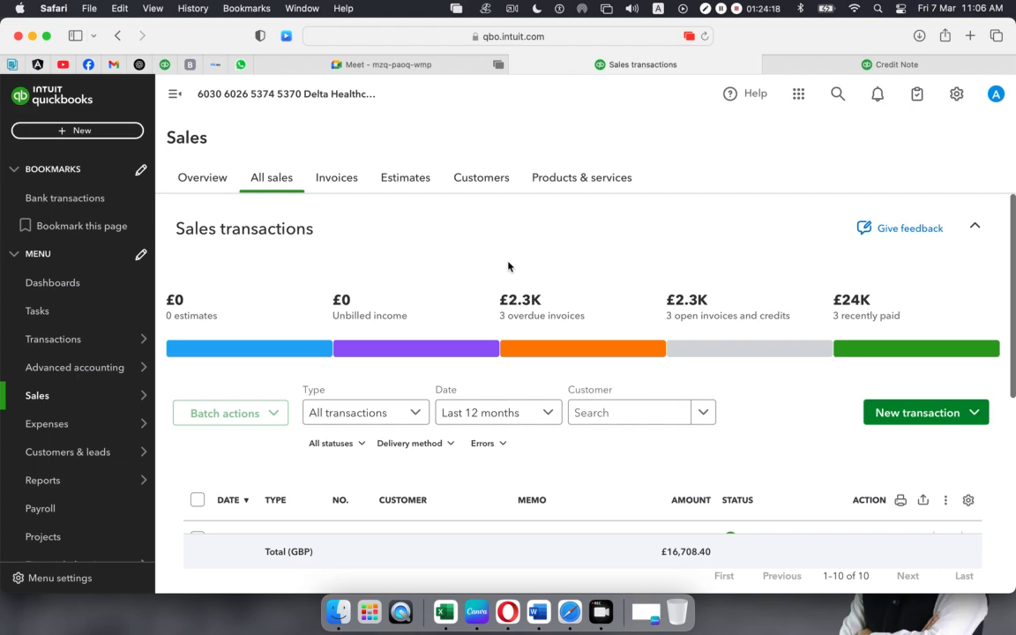
{"action": "left_click", "coordinate": [849, 64]}
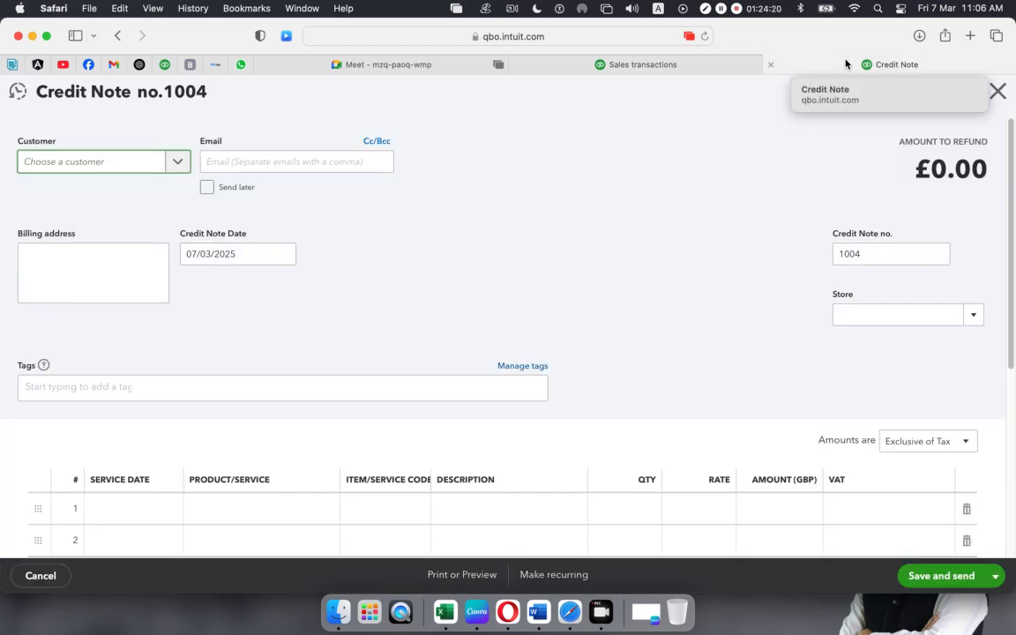
{"action": "left_click", "coordinate": [637, 65]}
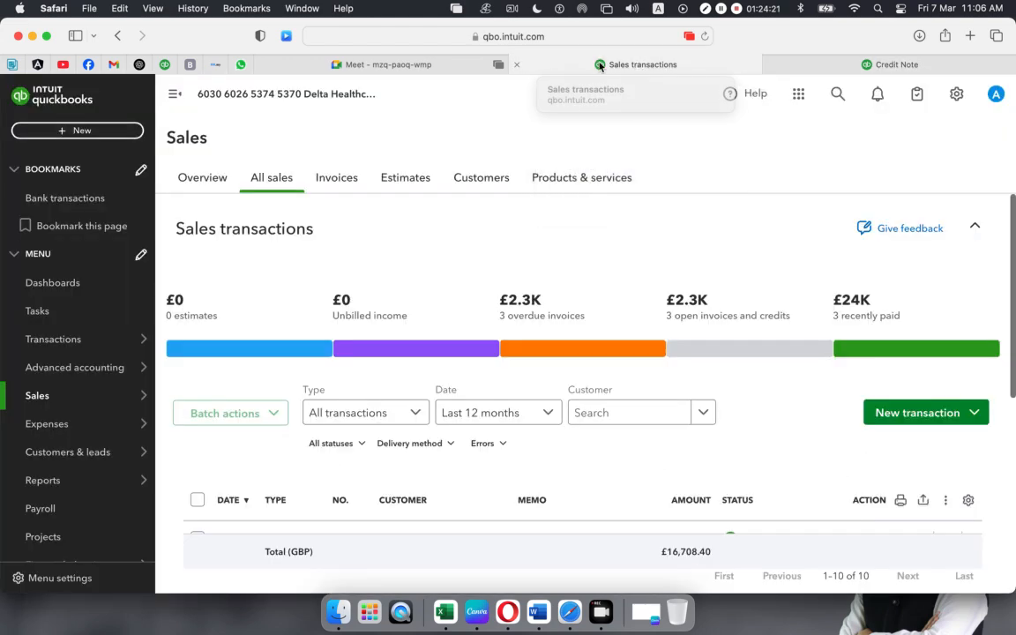
- Start new invoice 1004 for the first customer, dated 01/03/2025
{"action": "left_click", "coordinate": [77, 132]}
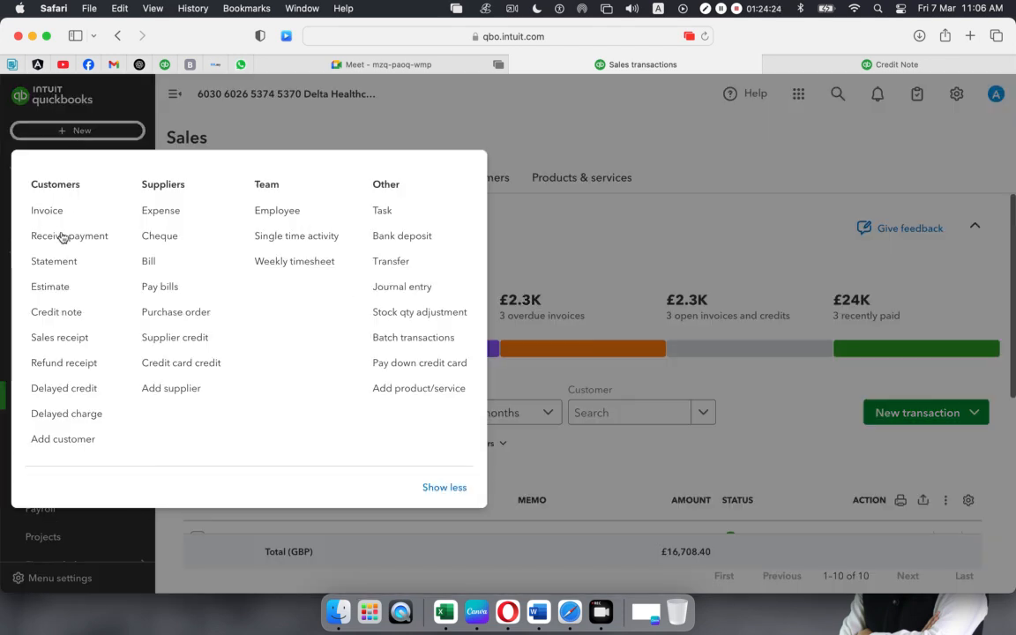
{"action": "left_click", "coordinate": [95, 210]}
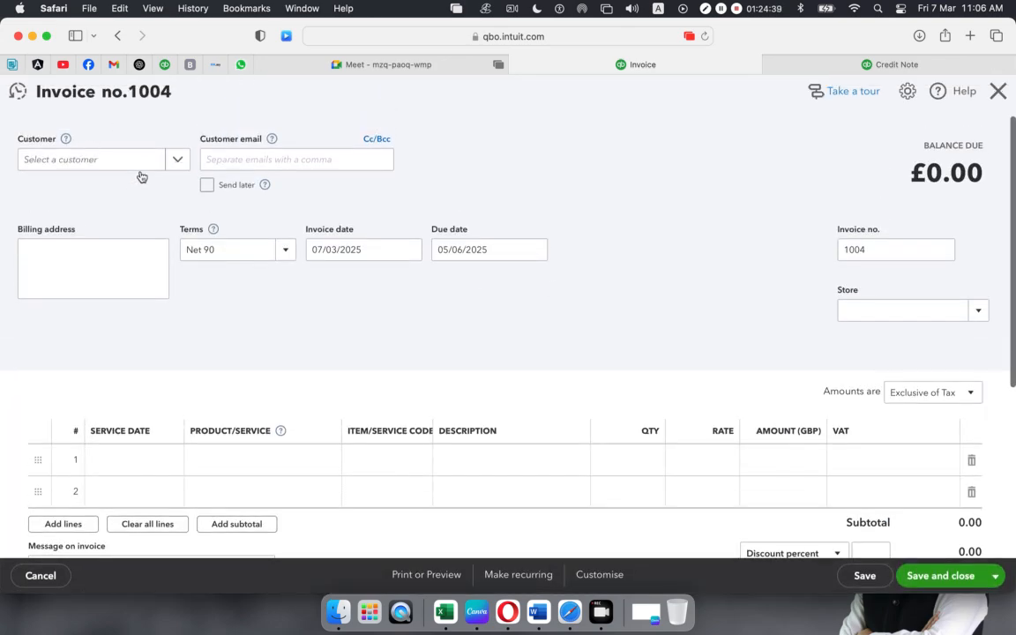
{"action": "left_click", "coordinate": [177, 163]}
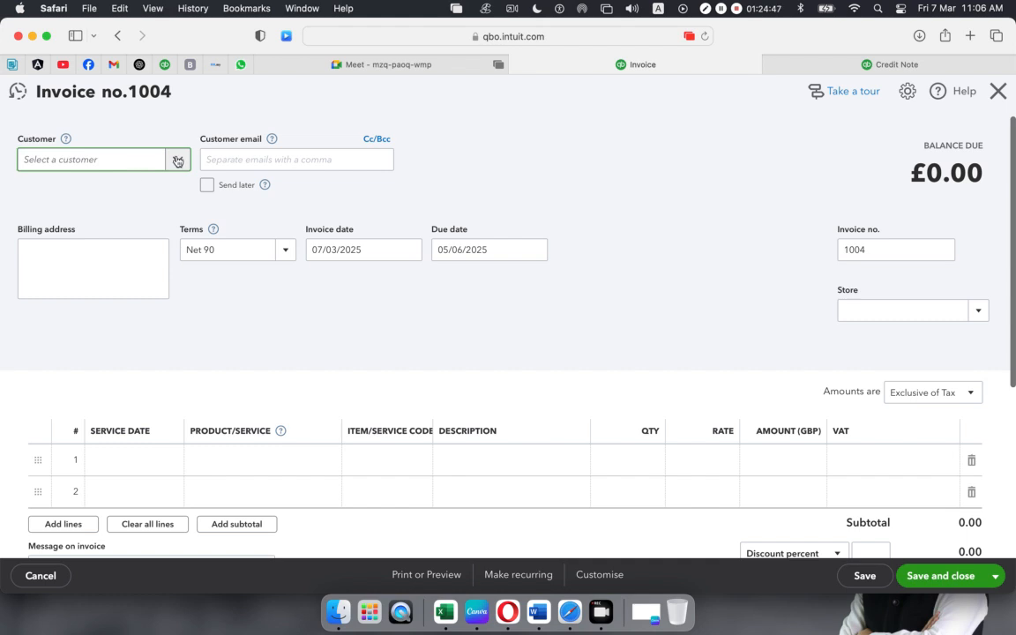
{"action": "left_click", "coordinate": [115, 160]}
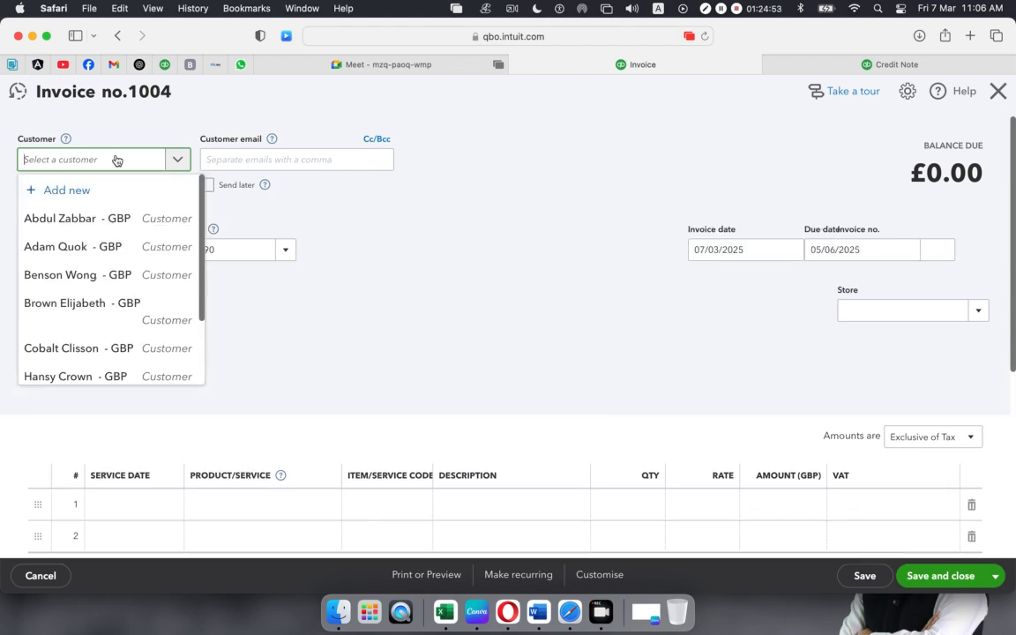
{"action": "left_click", "coordinate": [55, 222]}
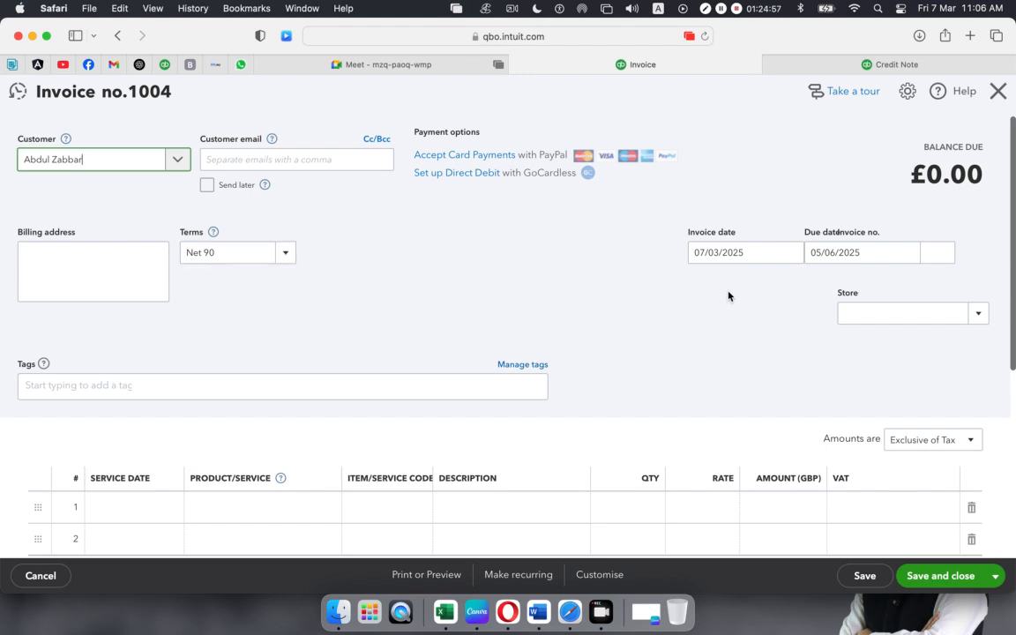
{"action": "left_click", "coordinate": [792, 254]}
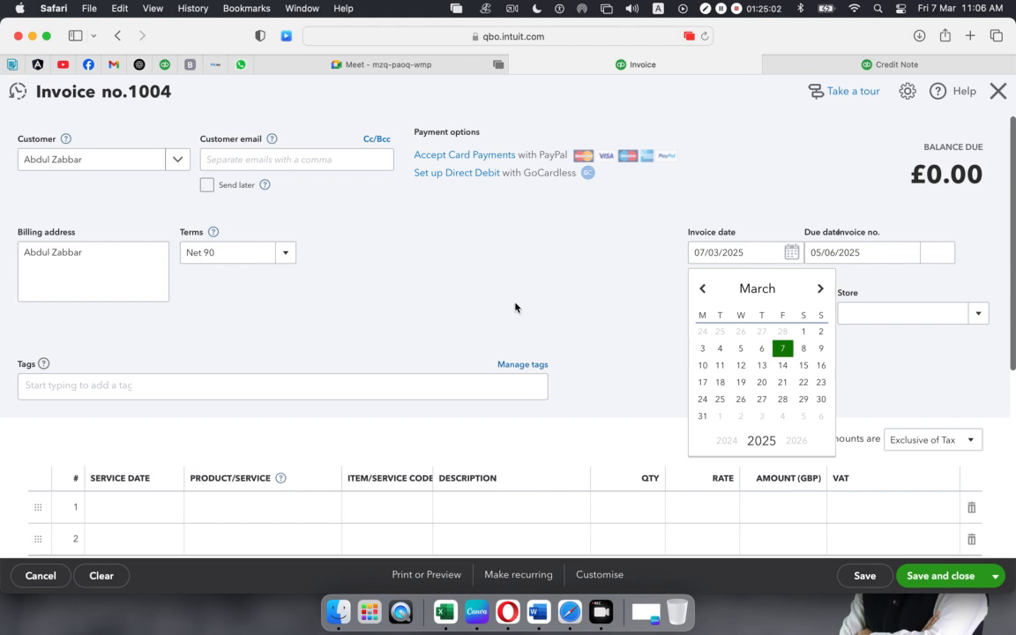
{"action": "left_click", "coordinate": [804, 332]}
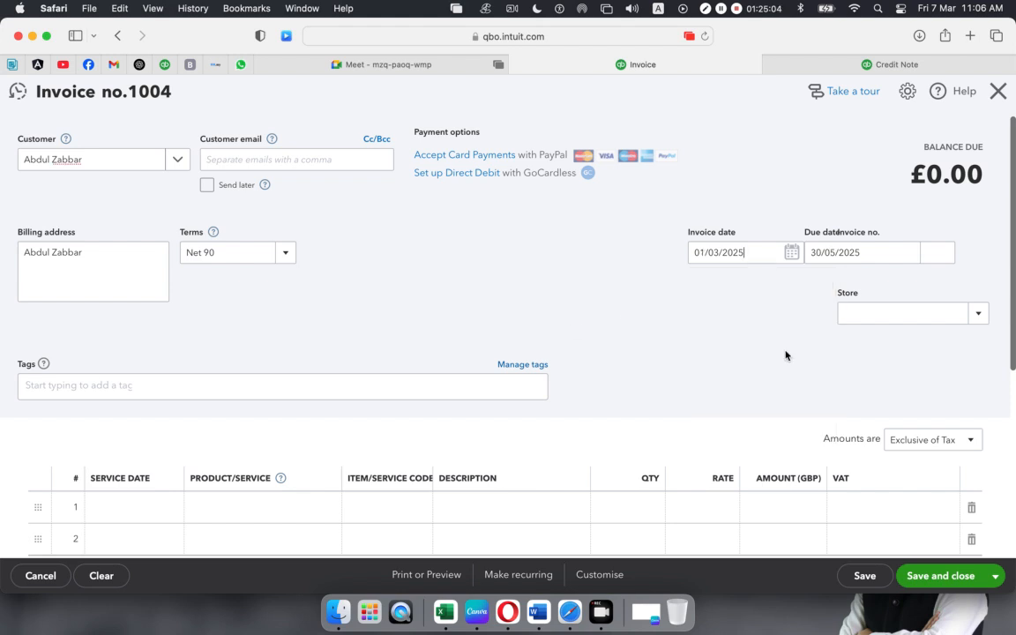
- Bill 5 Diagnostic & Testing Equipment at 800 with VAT 10%, then save and close (£4,400)
{"action": "scroll", "coordinate": [245, 339], "scroll_direction": "down", "scroll_amount": 1}
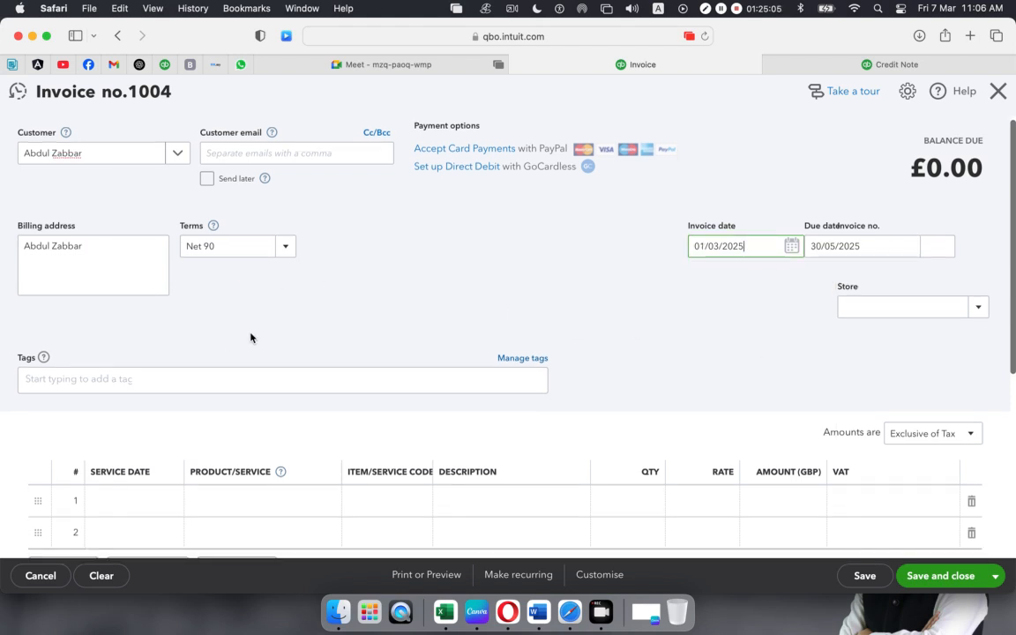
{"action": "left_click", "coordinate": [298, 503]}
{"action": "left_click", "coordinate": [321, 501]}
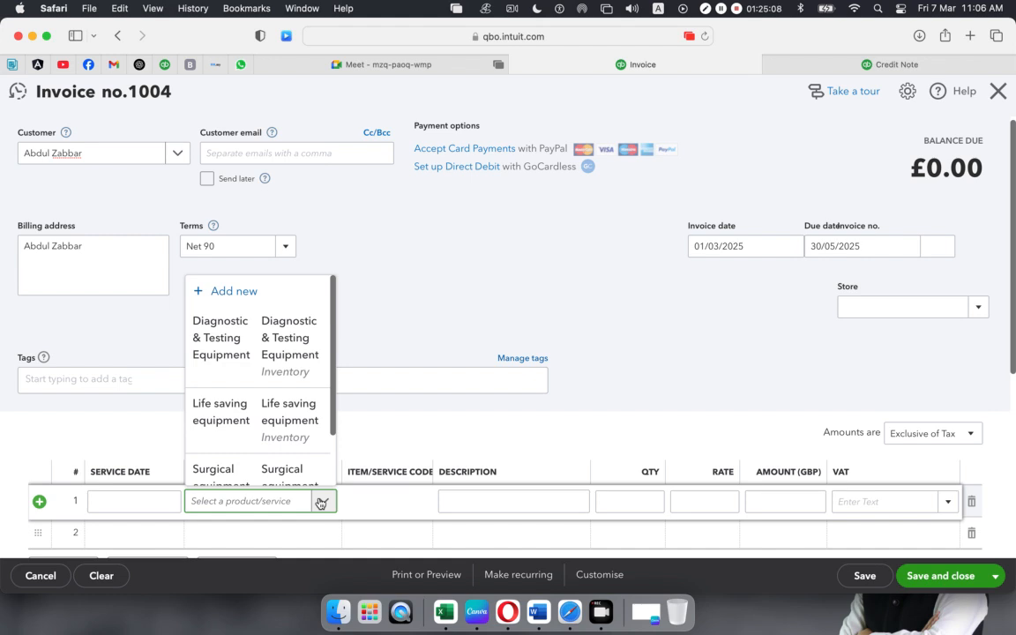
{"action": "left_click", "coordinate": [213, 324]}
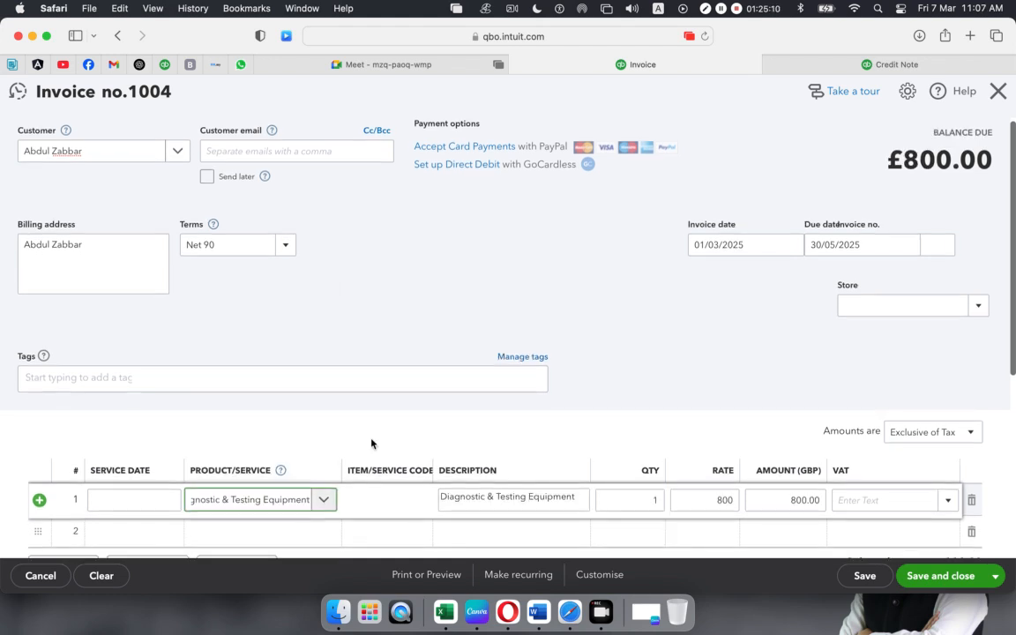
{"action": "scroll", "coordinate": [371, 443], "scroll_direction": "down", "scroll_amount": 5}
{"action": "left_click", "coordinate": [644, 179]}
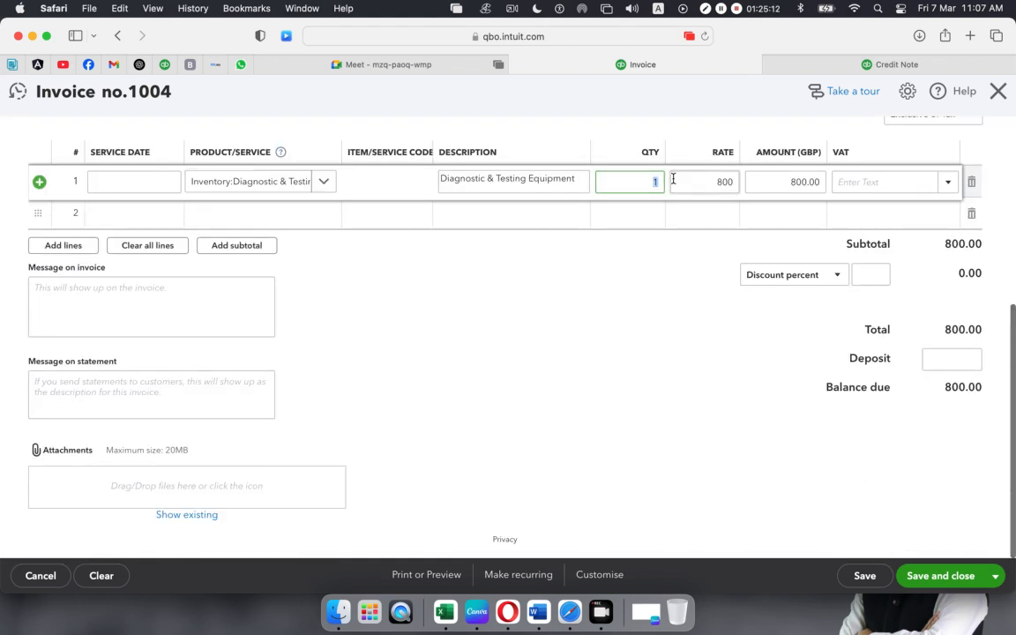
{"action": "left_click", "coordinate": [893, 195]}
{"action": "scroll", "coordinate": [900, 190], "scroll_direction": "up", "scroll_amount": 1}
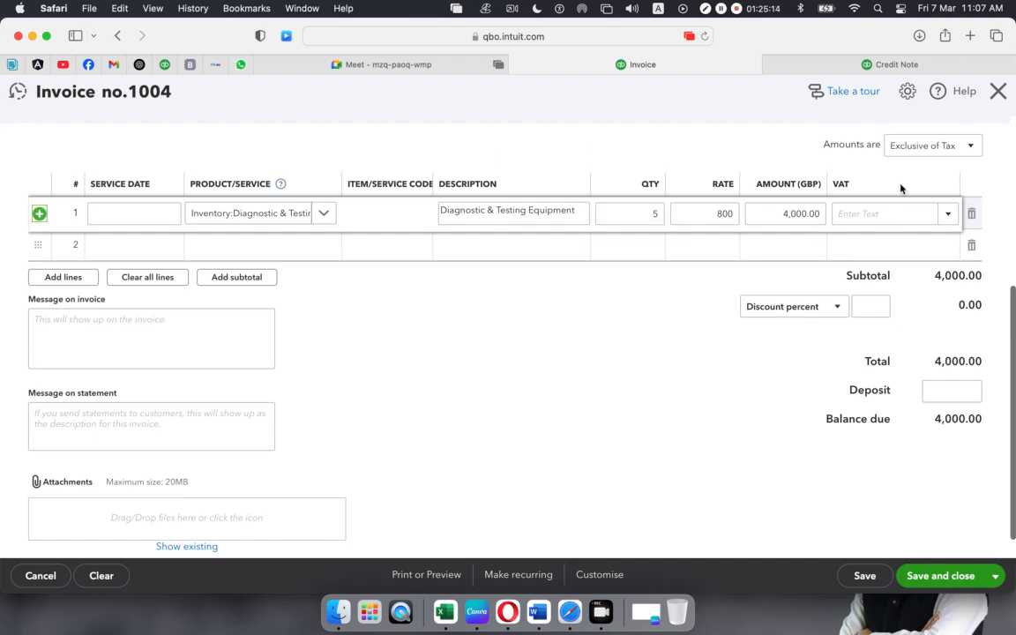
{"action": "left_click", "coordinate": [949, 214]}
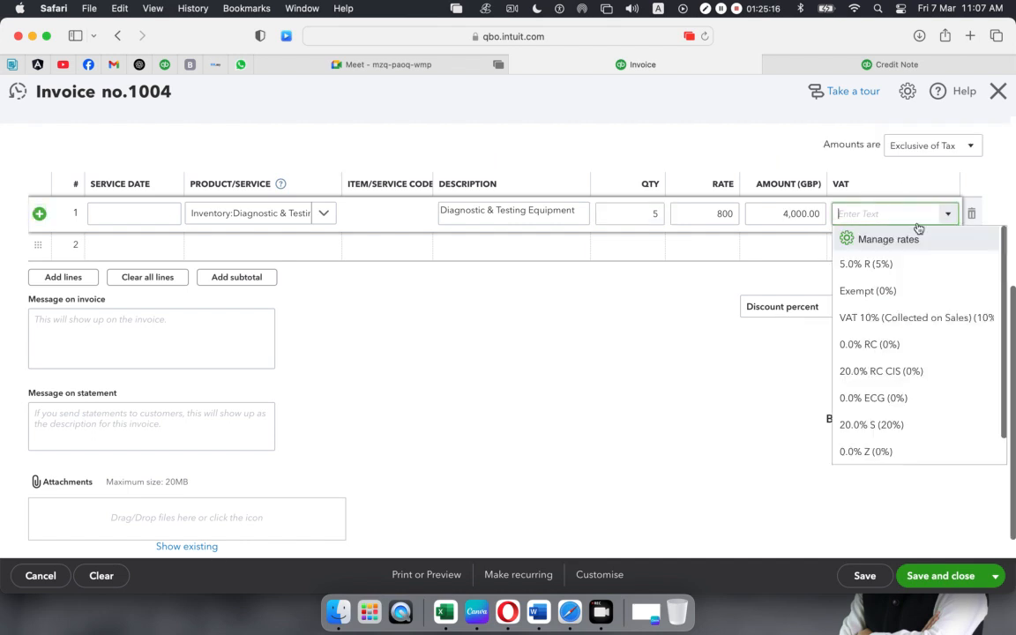
{"action": "left_click", "coordinate": [873, 317]}
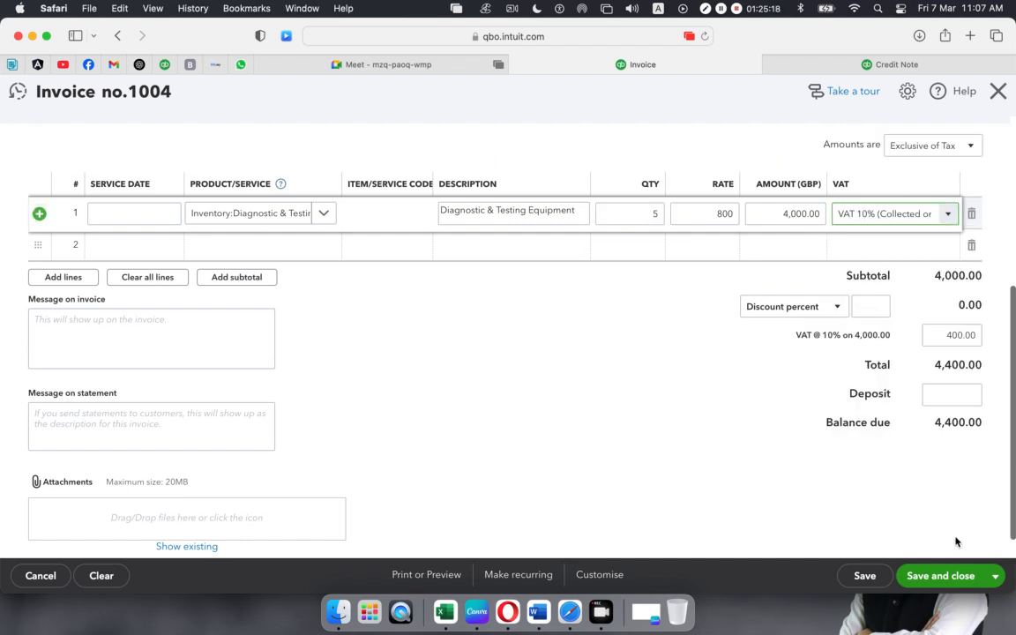
{"action": "left_click", "coordinate": [940, 580]}
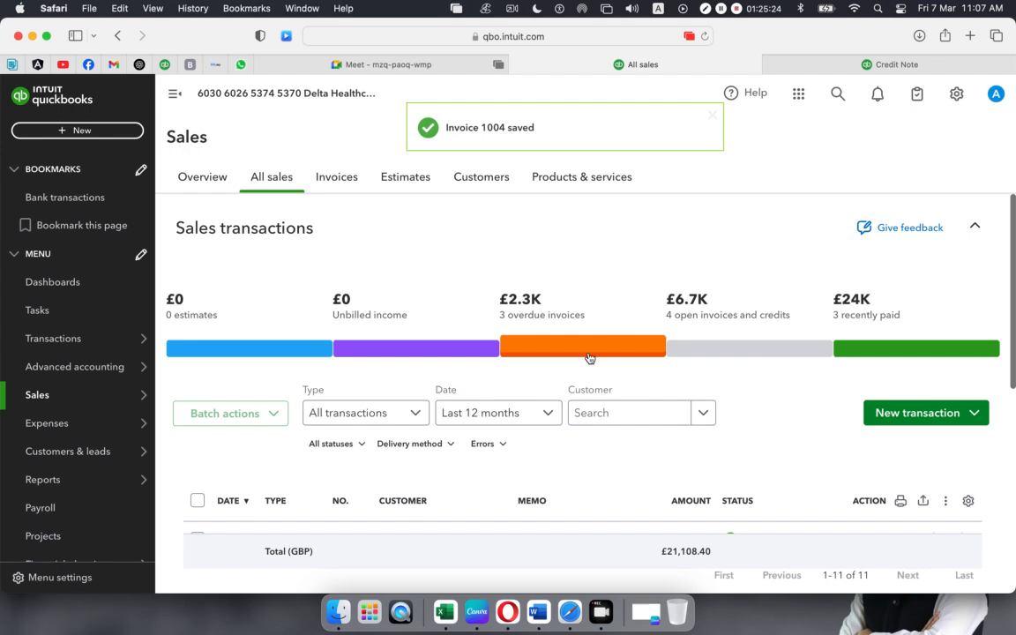
- Reopen invoice 1004 from All sales, then switch to the blank credit note 1004 tab
{"action": "scroll", "coordinate": [574, 353], "scroll_direction": "down", "scroll_amount": 5}
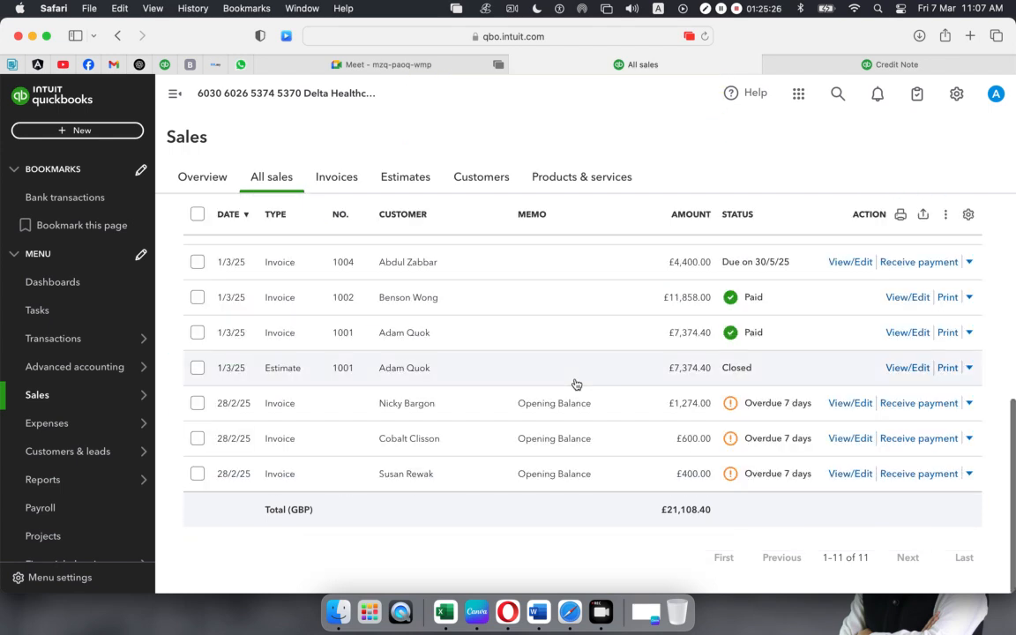
{"action": "scroll", "coordinate": [583, 388], "scroll_direction": "up", "scroll_amount": 2}
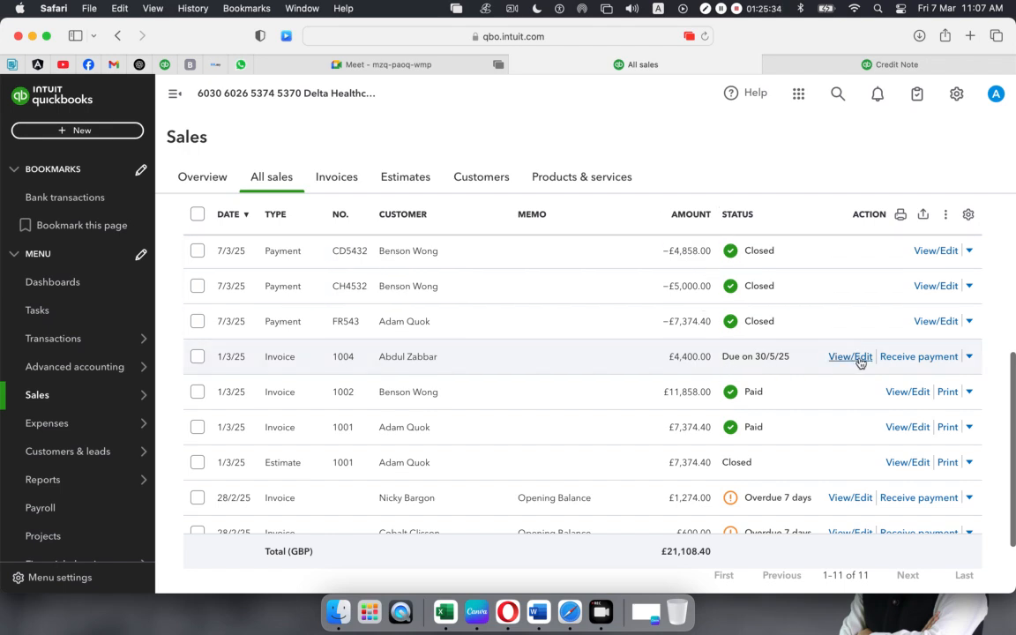
{"action": "left_click", "coordinate": [459, 425]}
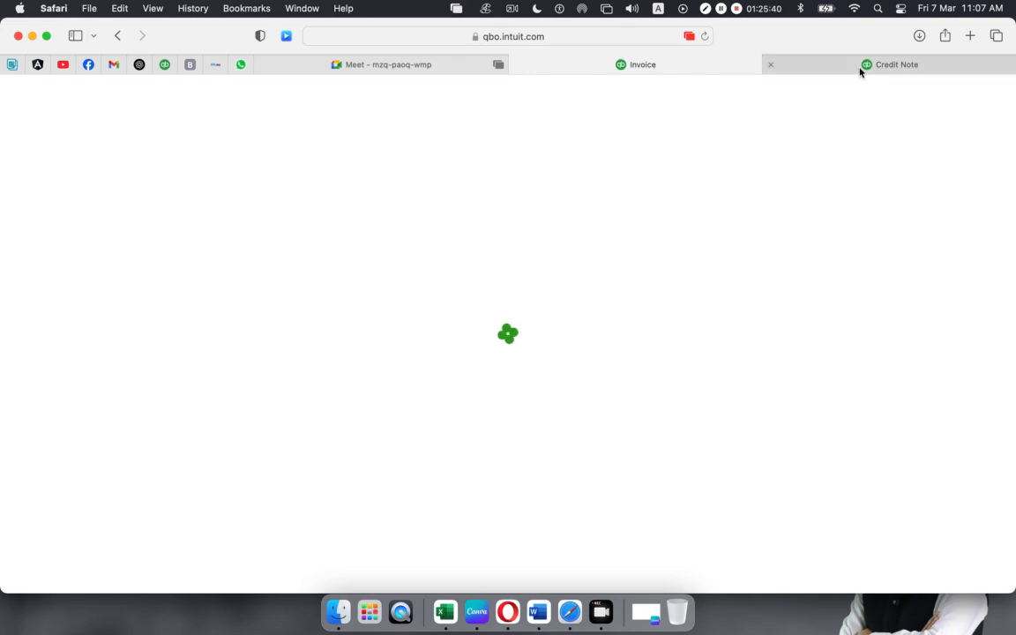
{"action": "mouse_move", "coordinate": [855, 69]}
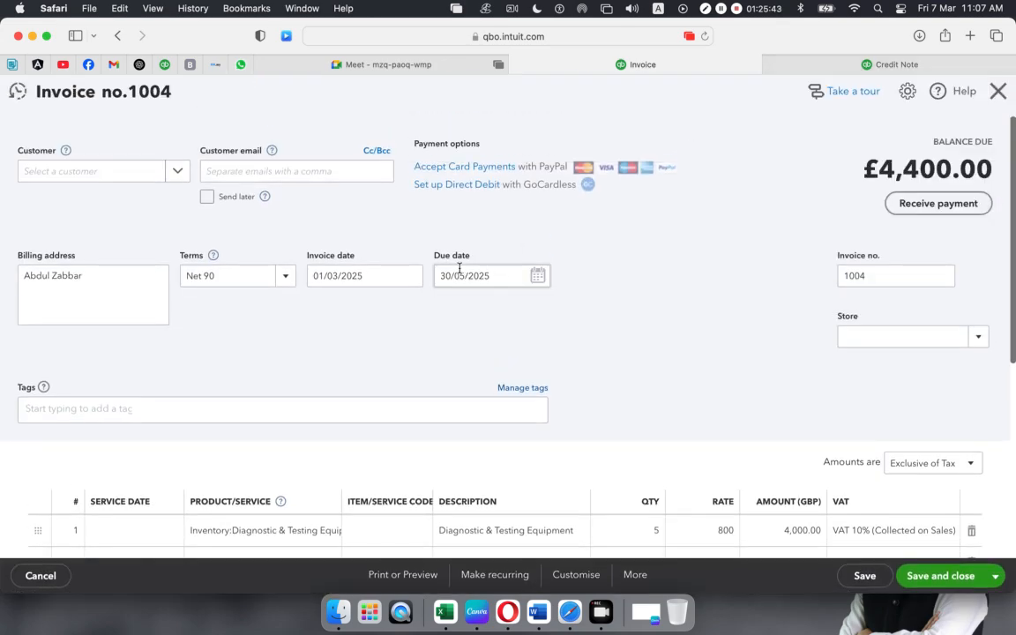
{"action": "scroll", "coordinate": [820, 115], "scroll_direction": "down", "scroll_amount": 3}
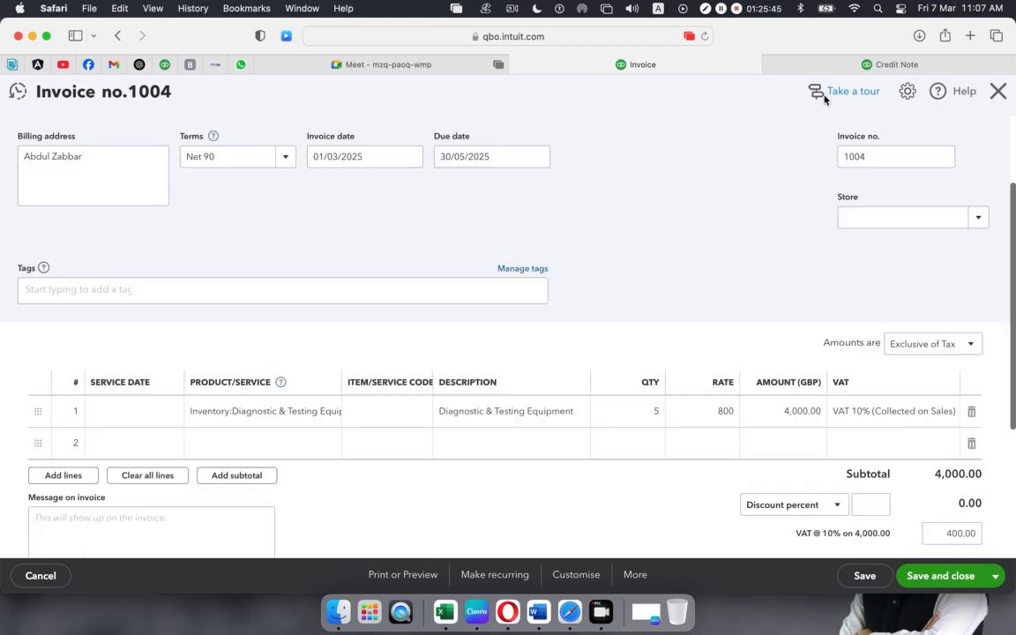
{"action": "left_click", "coordinate": [840, 63]}
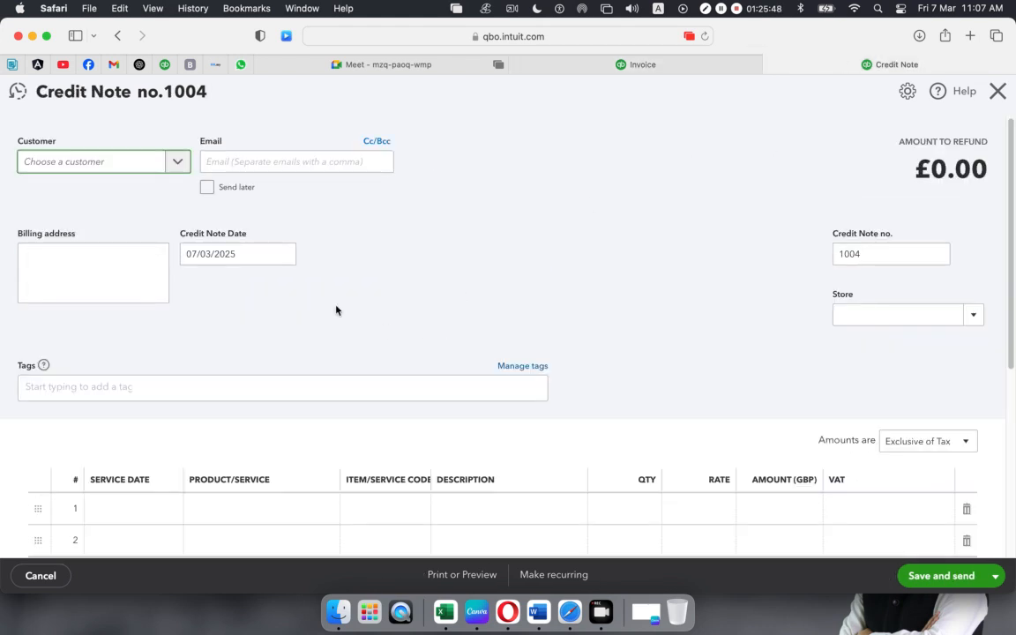
- Set the credit note's customer to match invoice 1004 and keep the date 07/03/2025
{"action": "left_click", "coordinate": [179, 163]}
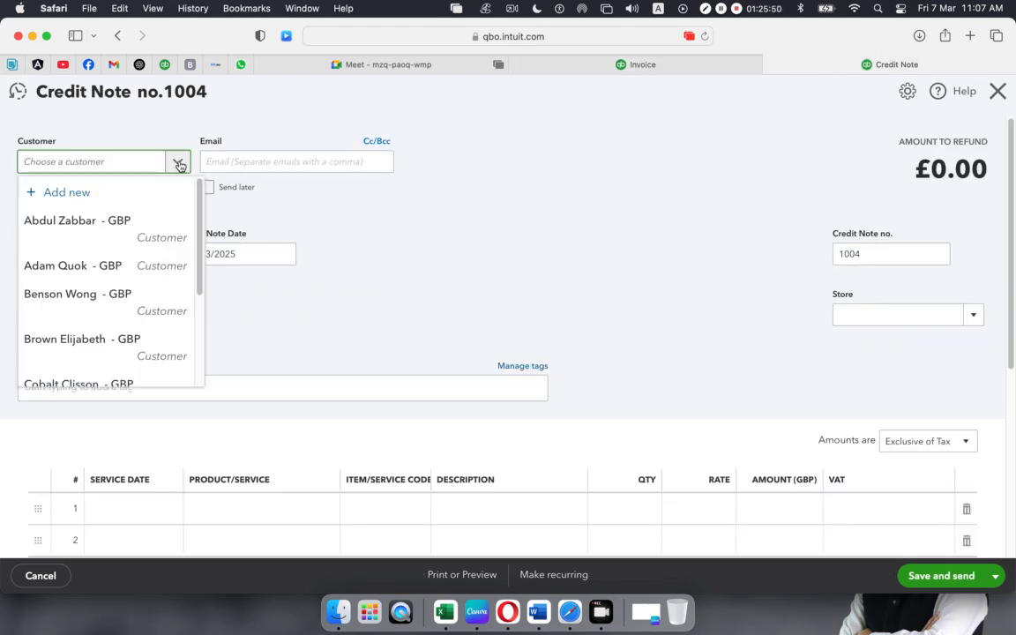
{"action": "left_click", "coordinate": [82, 221]}
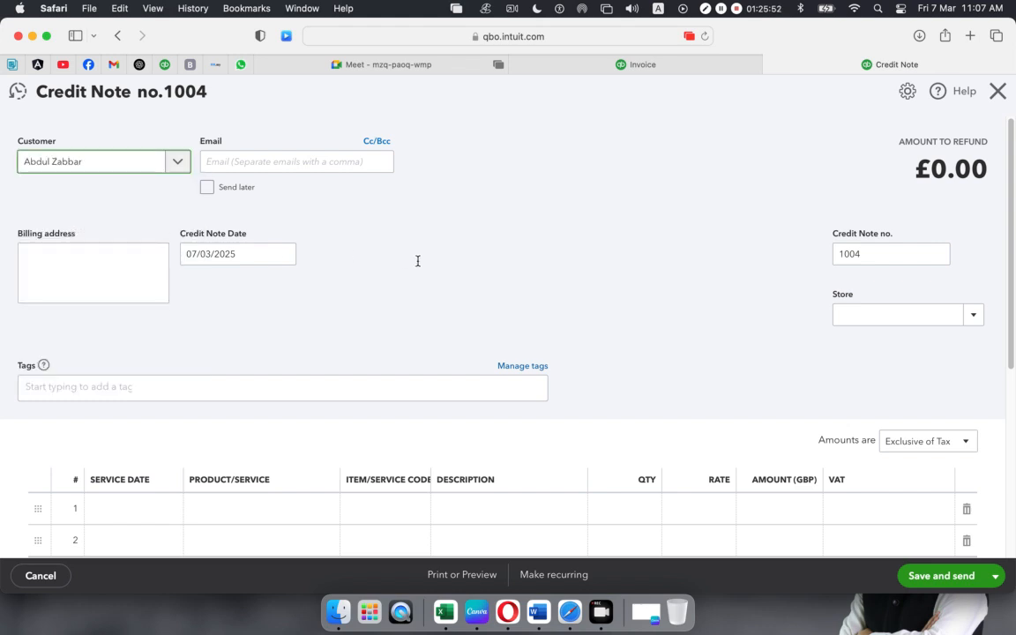
{"action": "left_click", "coordinate": [279, 255]}
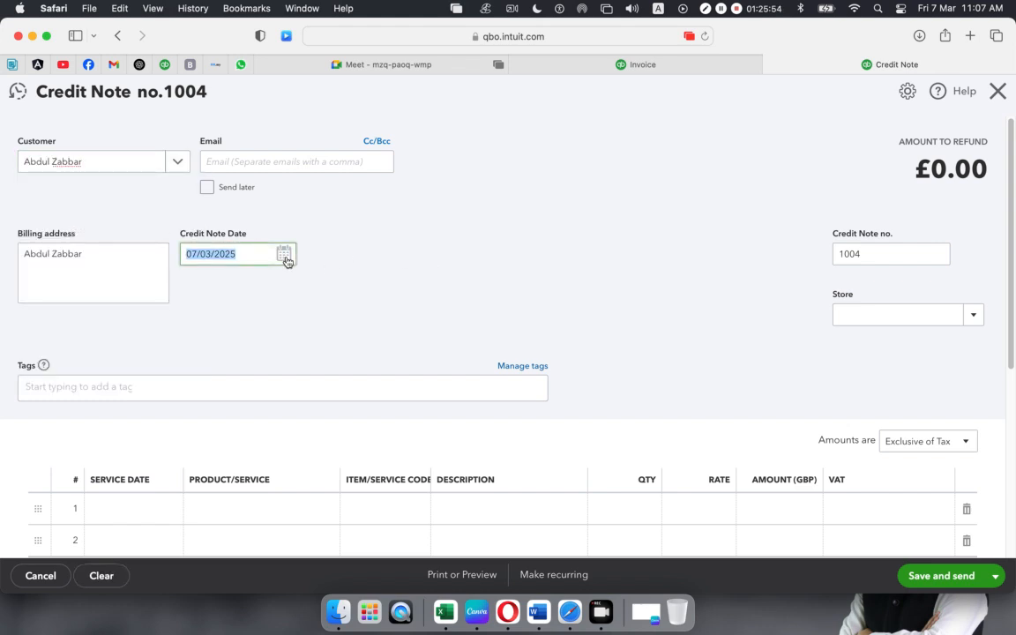
{"action": "left_click", "coordinate": [286, 256]}
{"action": "left_click", "coordinate": [274, 351]}
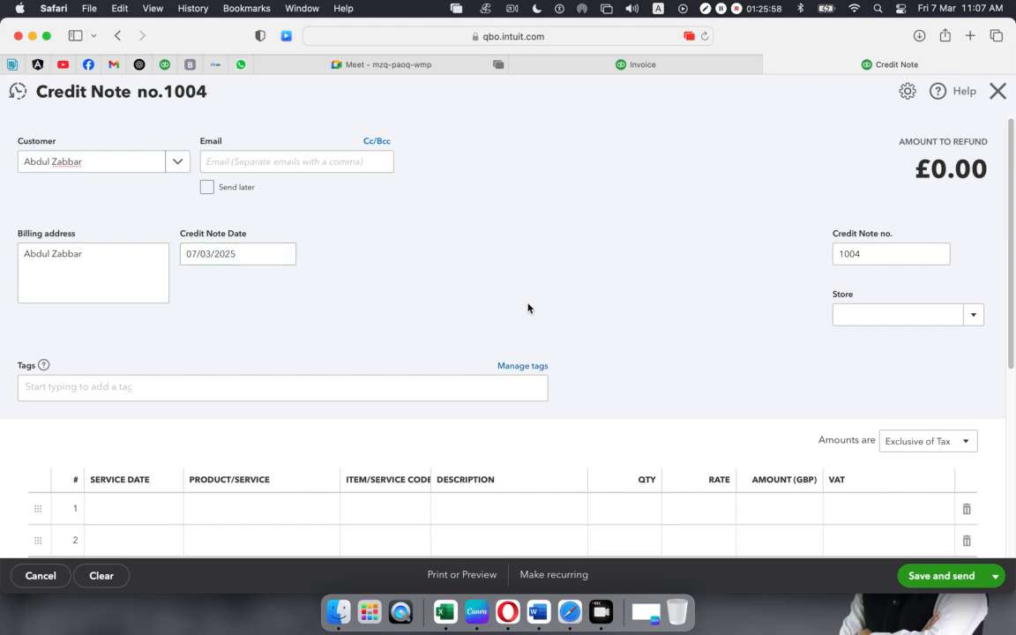
{"action": "scroll", "coordinate": [528, 308], "scroll_direction": "down", "scroll_amount": 3}
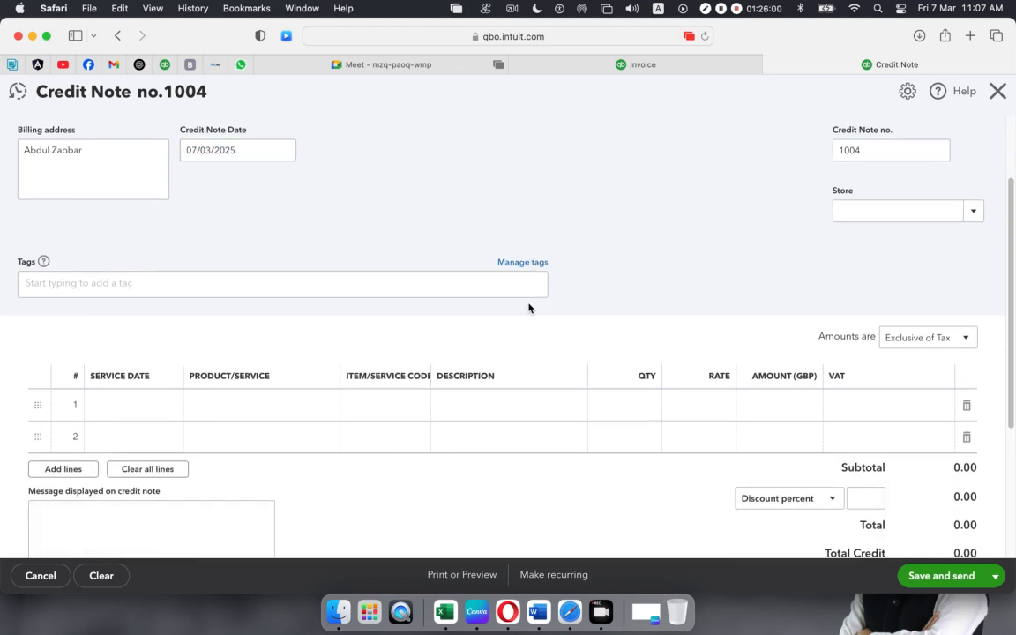
{"action": "left_click", "coordinate": [653, 69]}
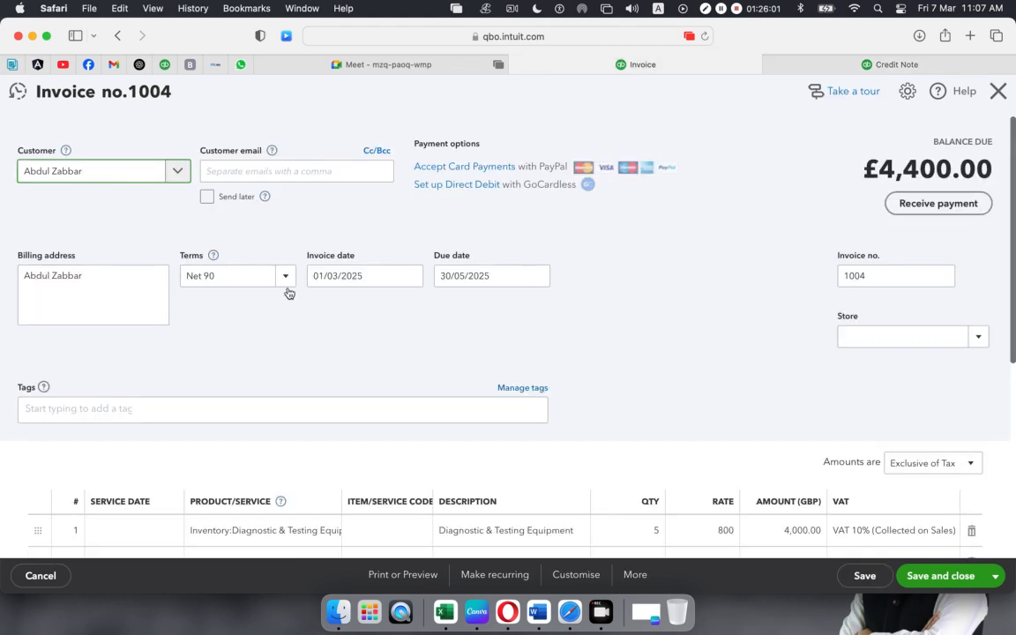
{"action": "scroll", "coordinate": [277, 429], "scroll_direction": "down", "scroll_amount": 5}
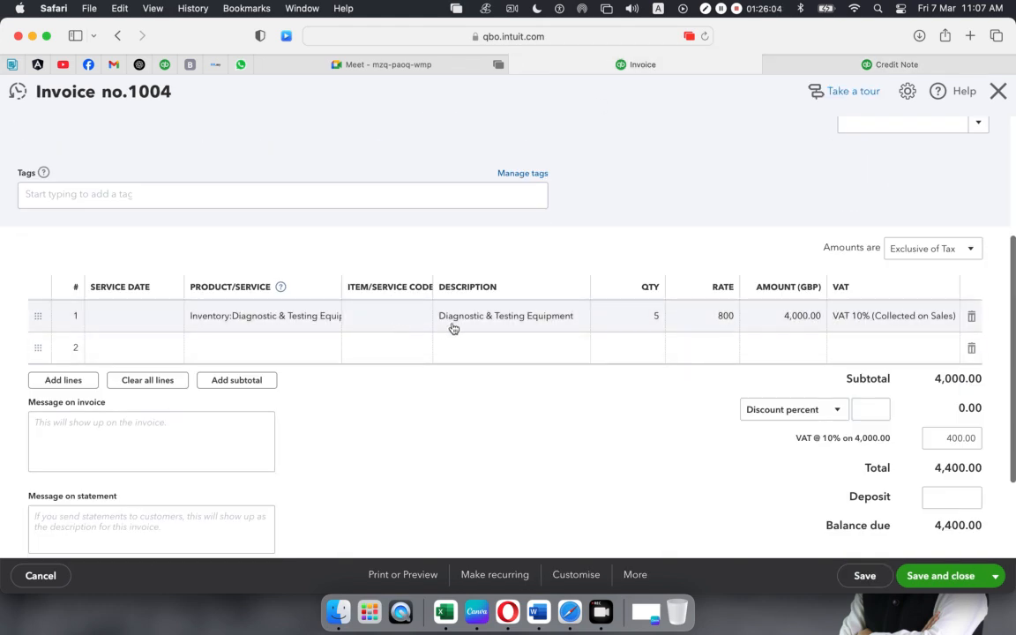
{"action": "left_click", "coordinate": [806, 68]}
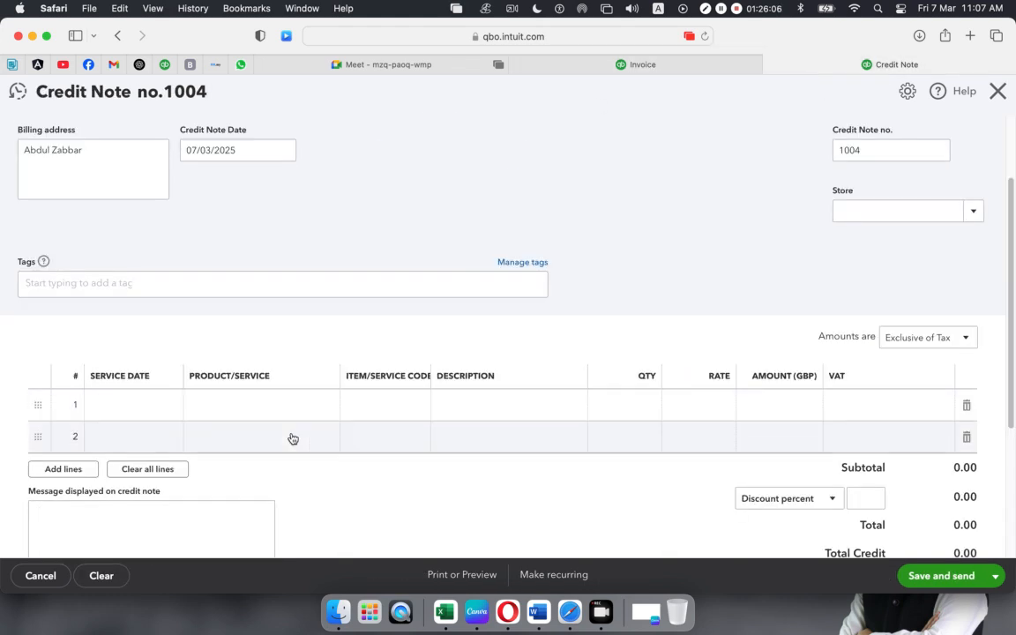
- Credit 1 Diagnostic & Testing Equipment with VAT 10%, matching invoice 1004's line
{"action": "left_click", "coordinate": [309, 407]}
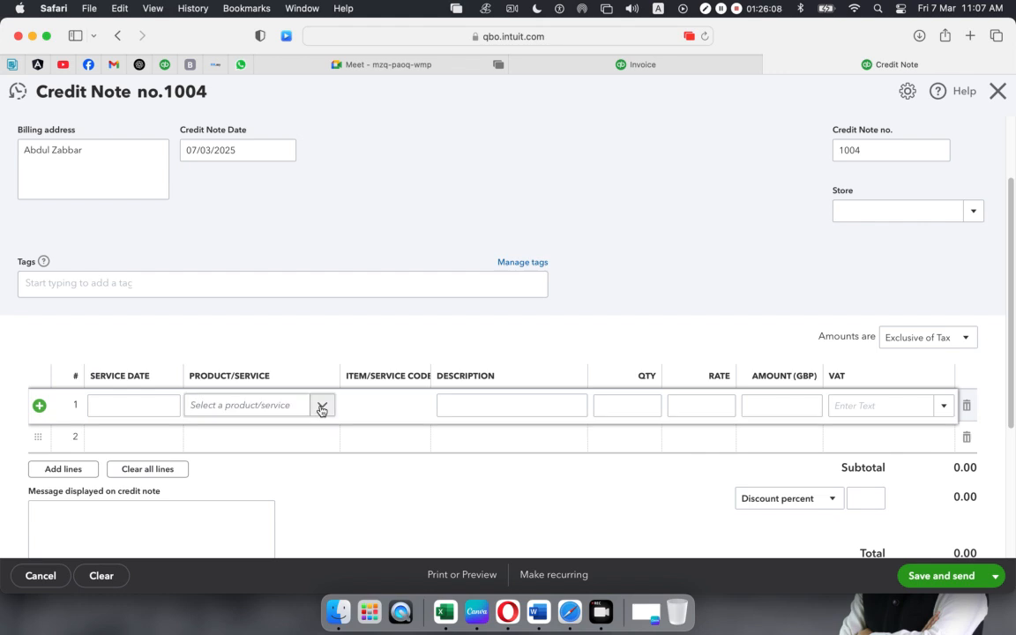
{"action": "left_click", "coordinate": [322, 408]}
{"action": "left_click", "coordinate": [236, 241]}
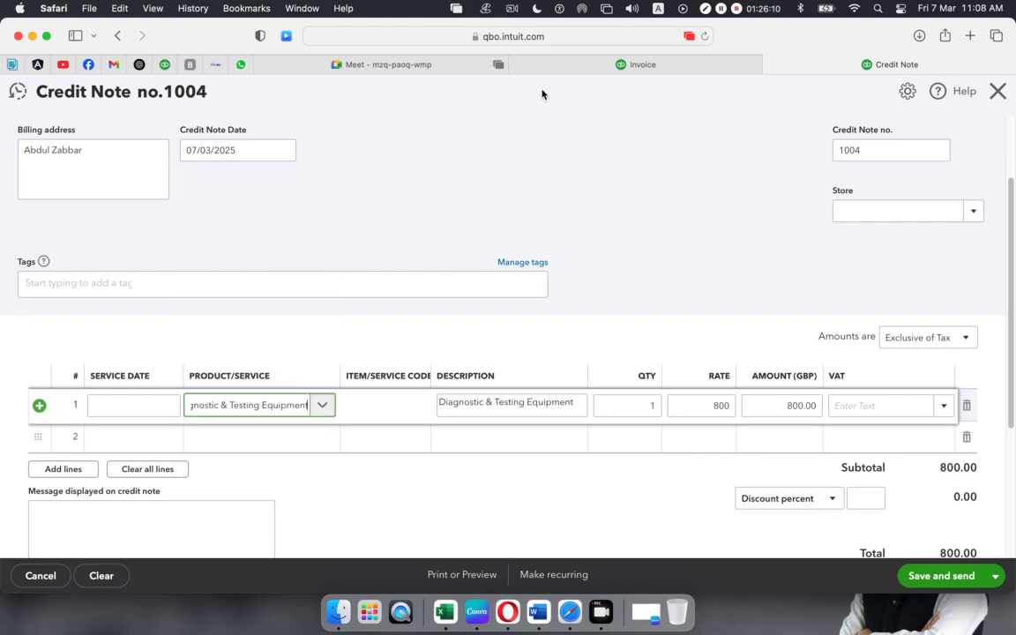
{"action": "left_click", "coordinate": [519, 64]}
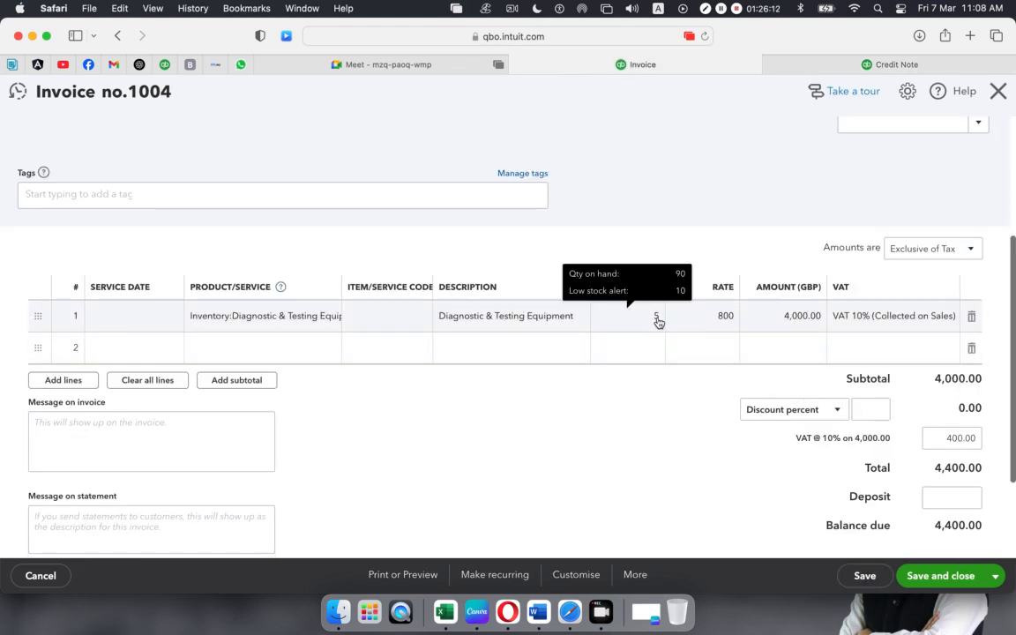
{"action": "left_click", "coordinate": [845, 66]}
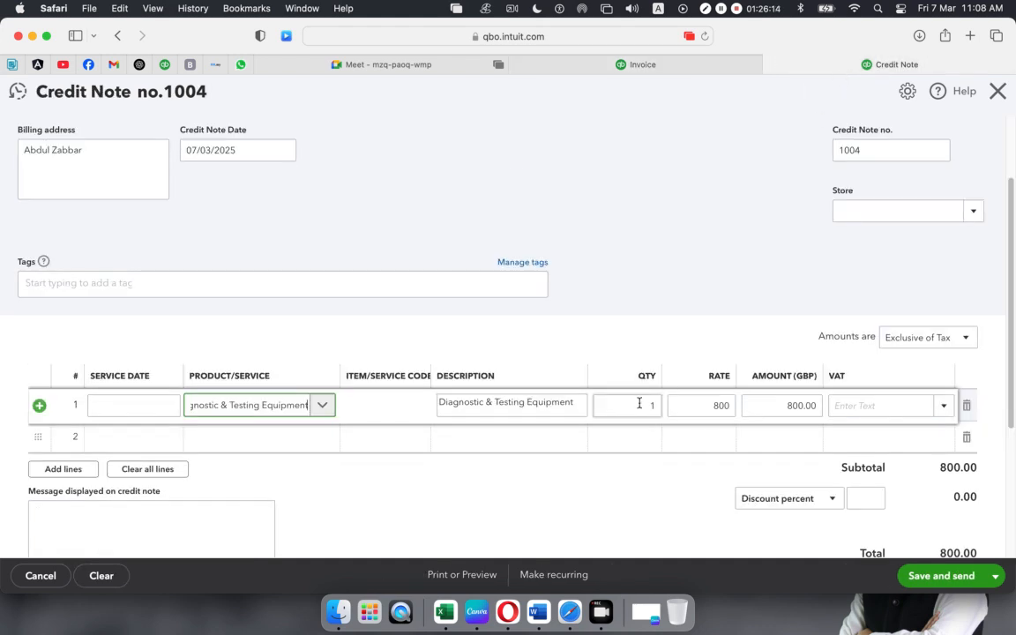
{"action": "left_click", "coordinate": [945, 408]}
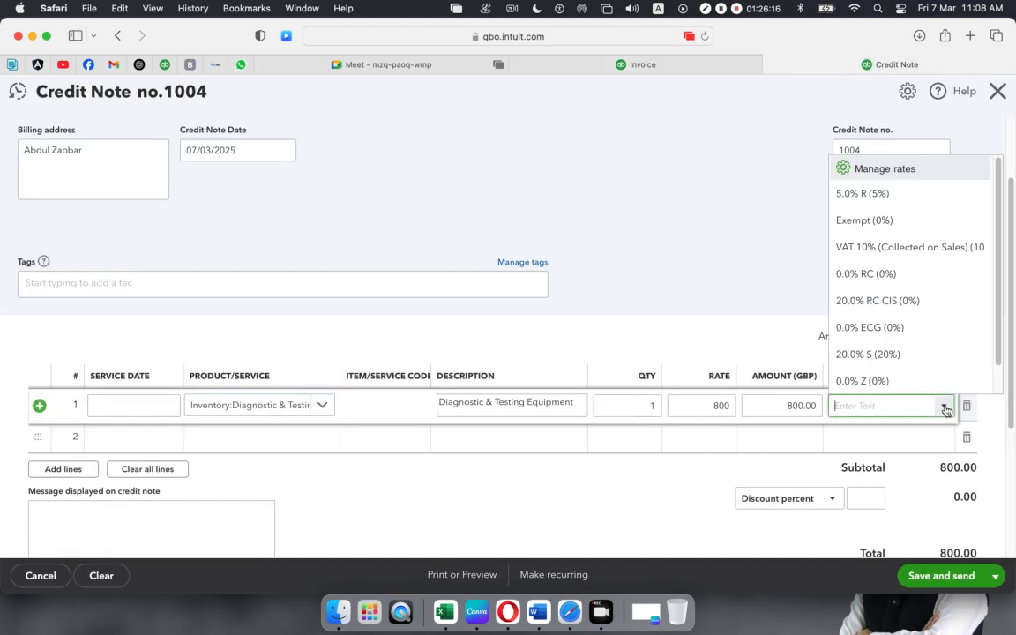
{"action": "left_click", "coordinate": [868, 258]}
{"action": "left_click", "coordinate": [591, 65]}
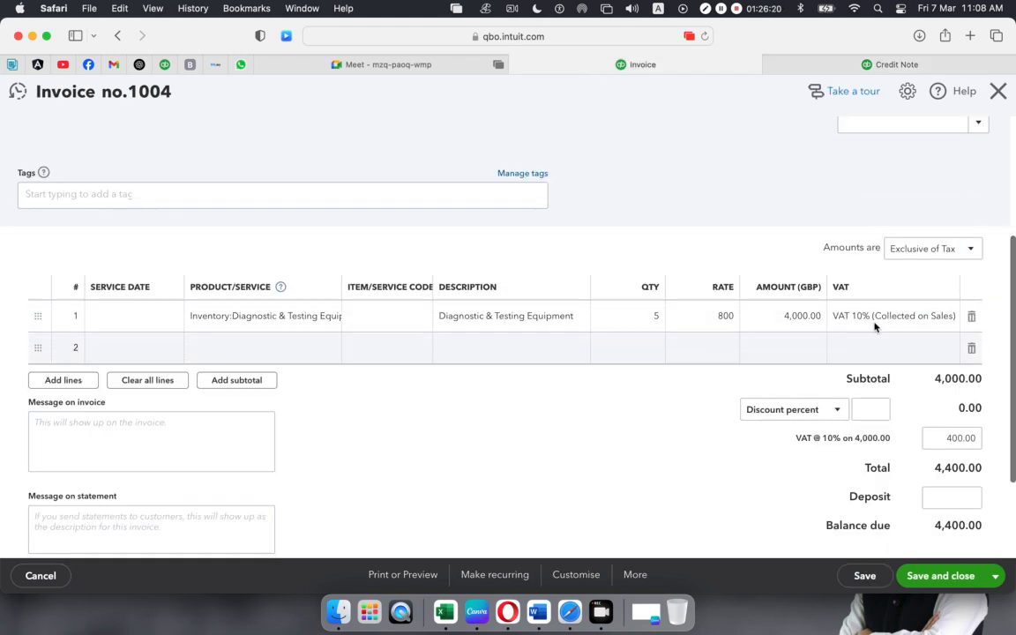
{"action": "left_click", "coordinate": [844, 65]}
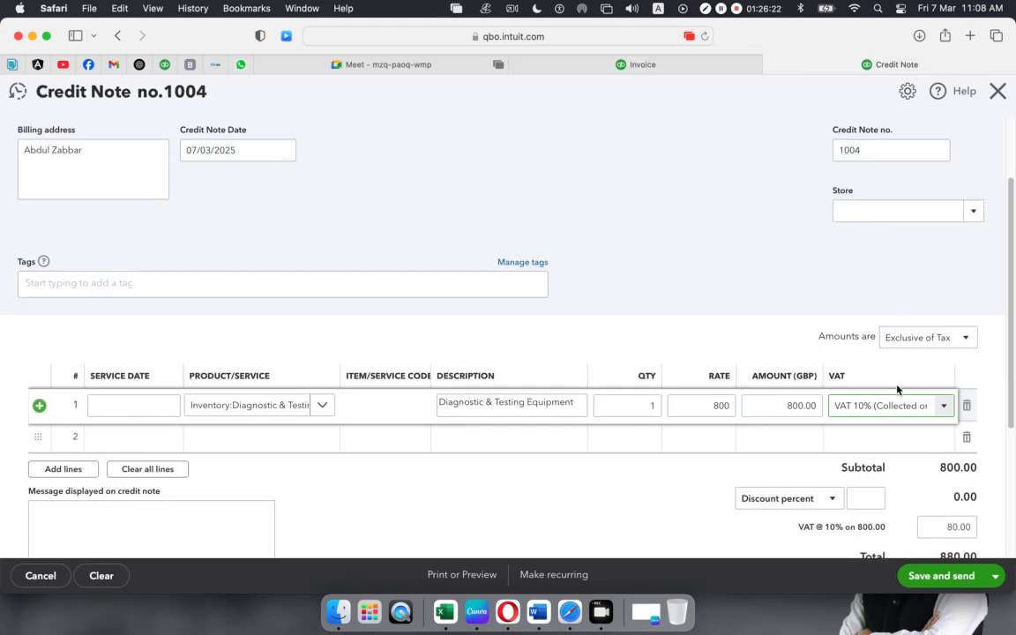
- Save and close credit note 1004, accepting the duplicate number 1004
{"action": "scroll", "coordinate": [693, 436], "scroll_direction": "down", "scroll_amount": 5}
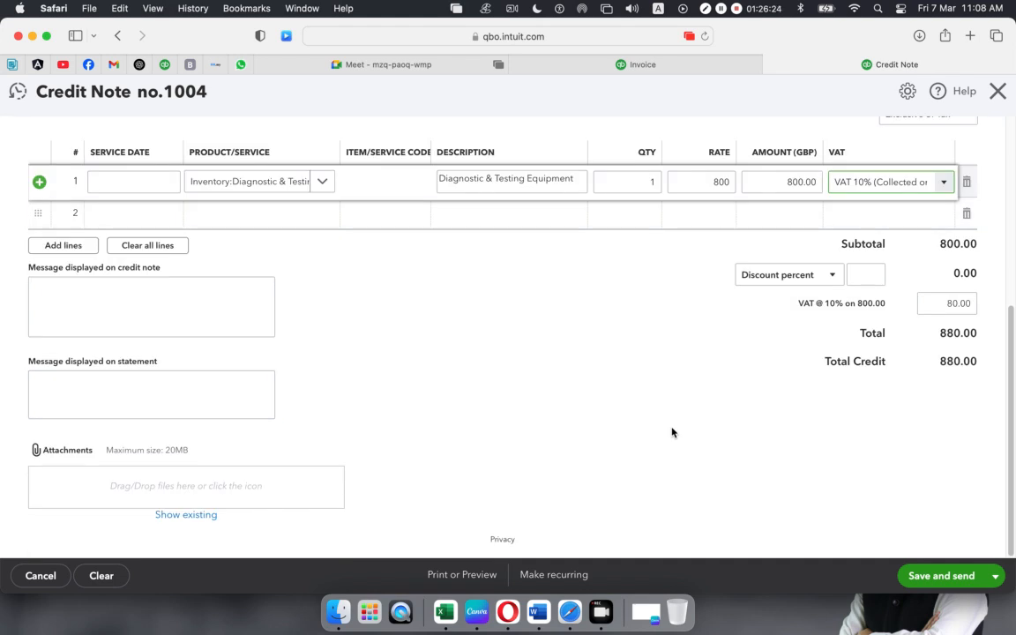
{"action": "left_click", "coordinate": [996, 576]}
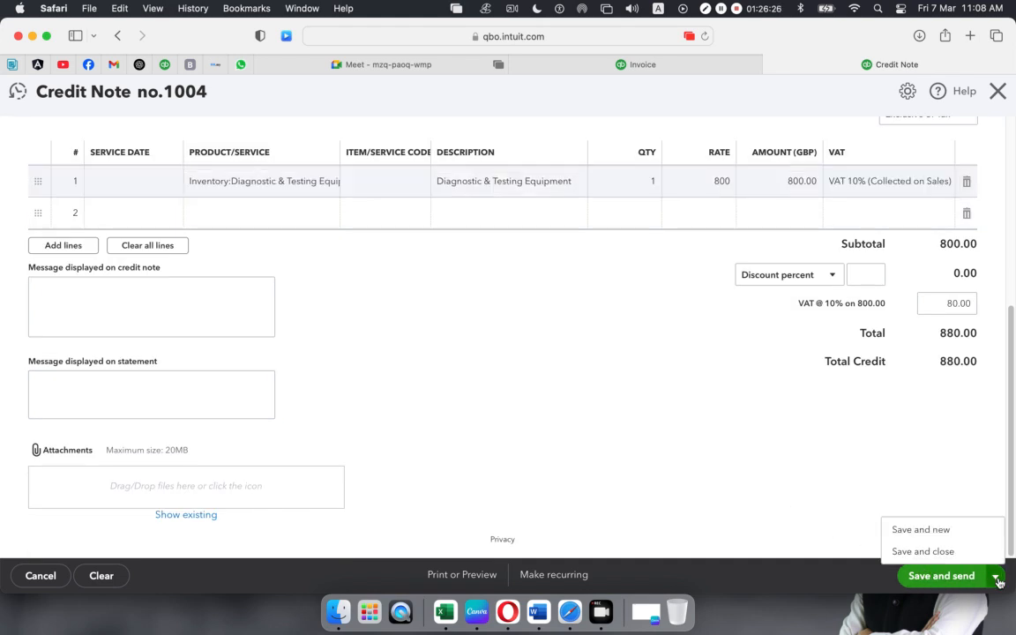
{"action": "left_click", "coordinate": [945, 551]}
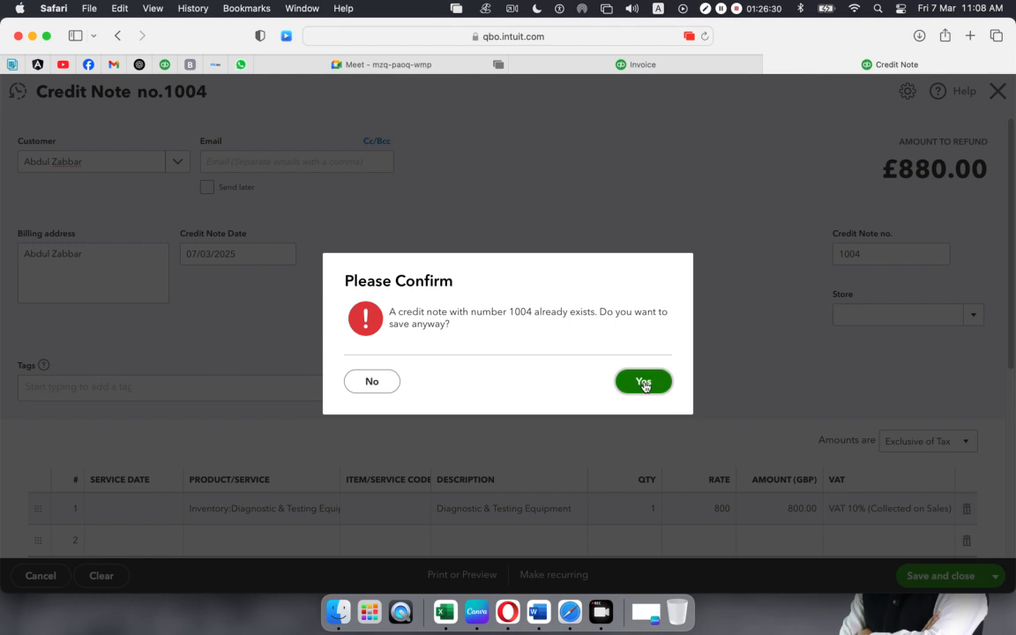
{"action": "left_click", "coordinate": [643, 381]}
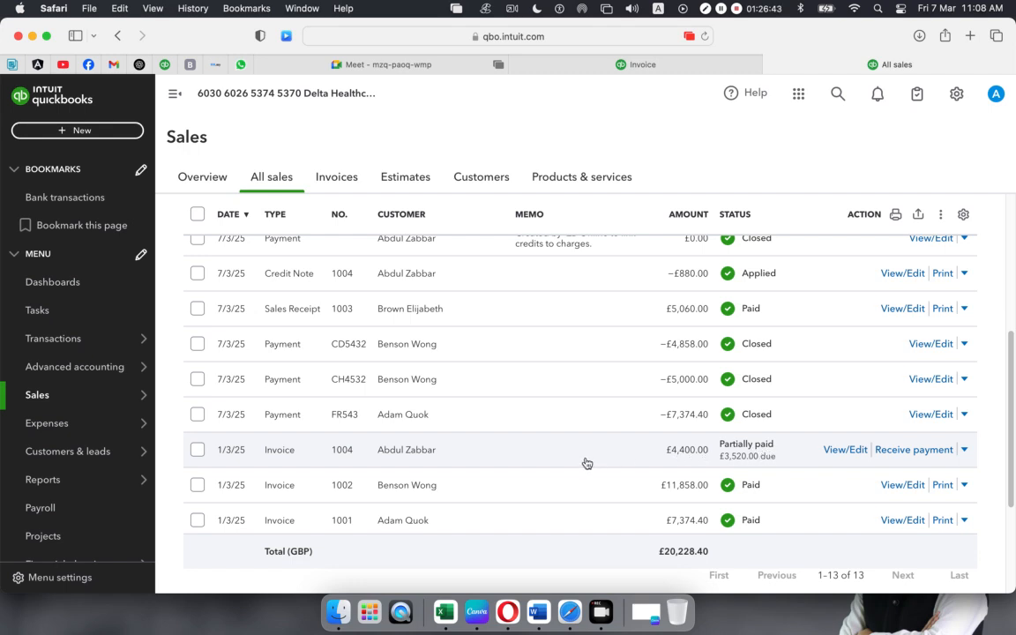
- Scroll the All sales list and open invoice 1004, marked Partially paid
{"action": "scroll", "coordinate": [575, 455], "scroll_direction": "down", "scroll_amount": 1}
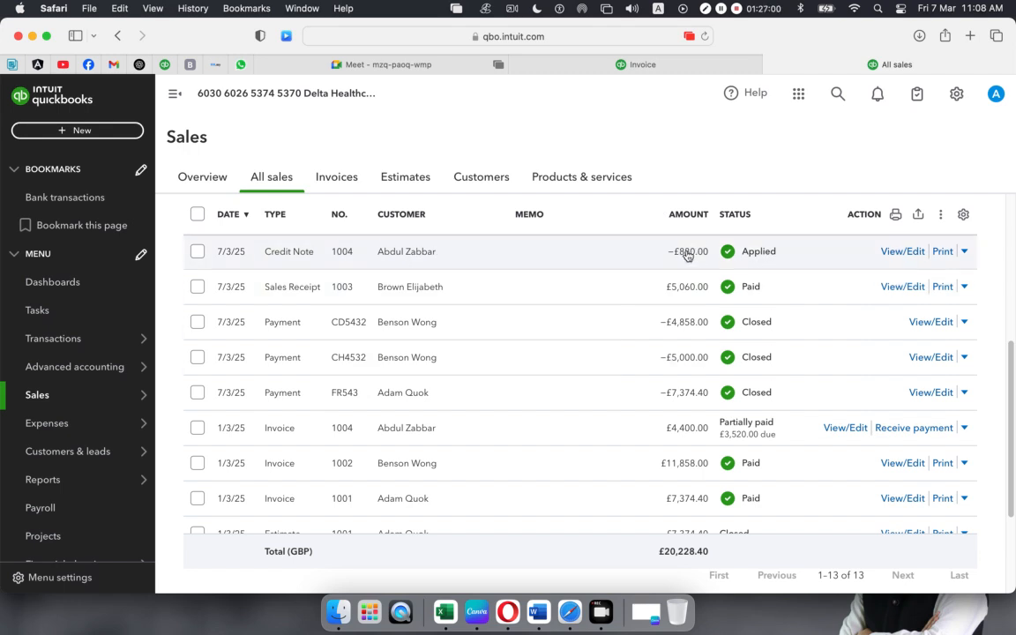
{"action": "scroll", "coordinate": [628, 332], "scroll_direction": "down", "scroll_amount": 1}
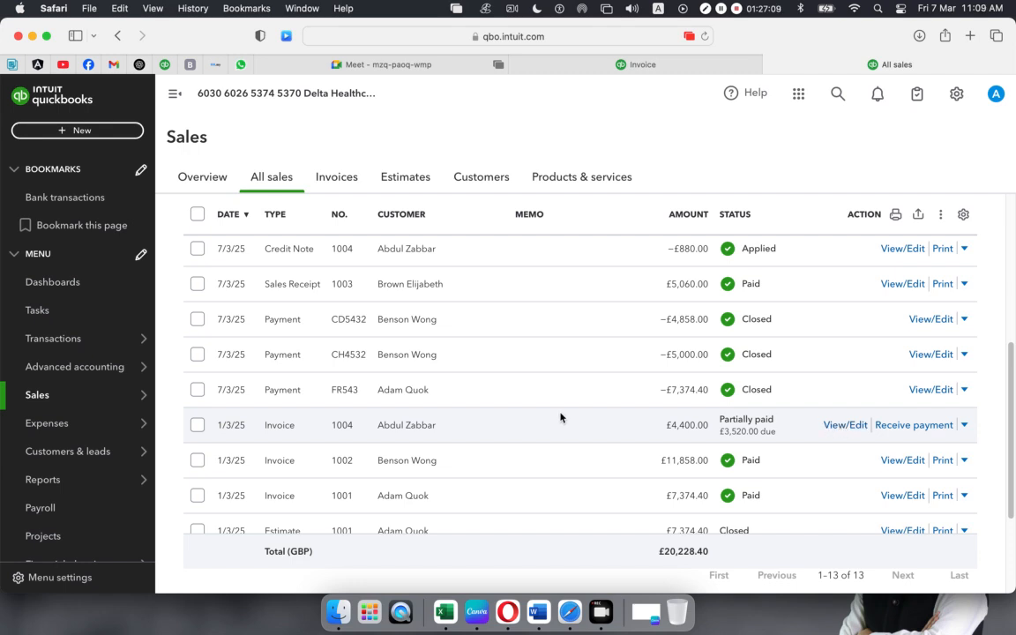
{"action": "left_click", "coordinate": [364, 439]}
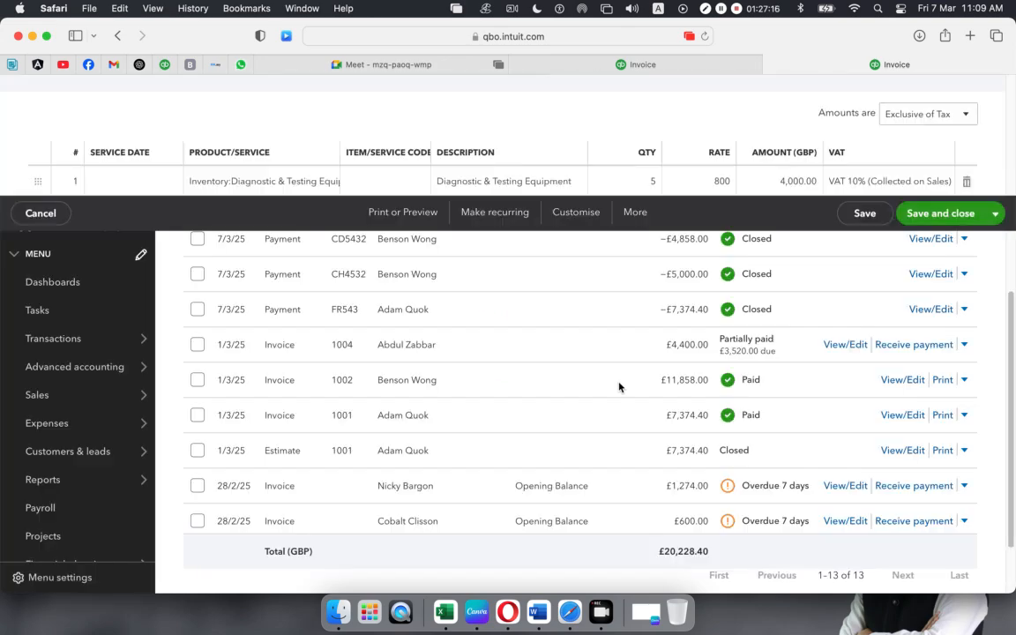
- Review invoice 1004's totals, confirming £880.00 received and £3,520.00 due
{"action": "scroll", "coordinate": [619, 387], "scroll_direction": "down", "scroll_amount": 5}
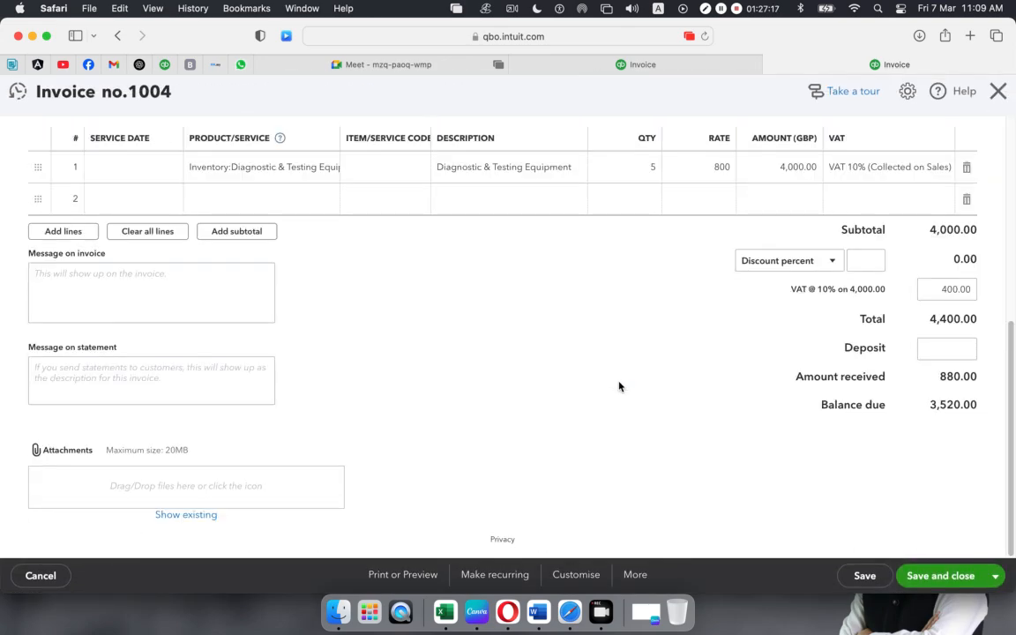
{"action": "scroll", "coordinate": [619, 388], "scroll_direction": "up", "scroll_amount": 3}
{"action": "scroll", "coordinate": [619, 387], "scroll_direction": "up", "scroll_amount": 3}
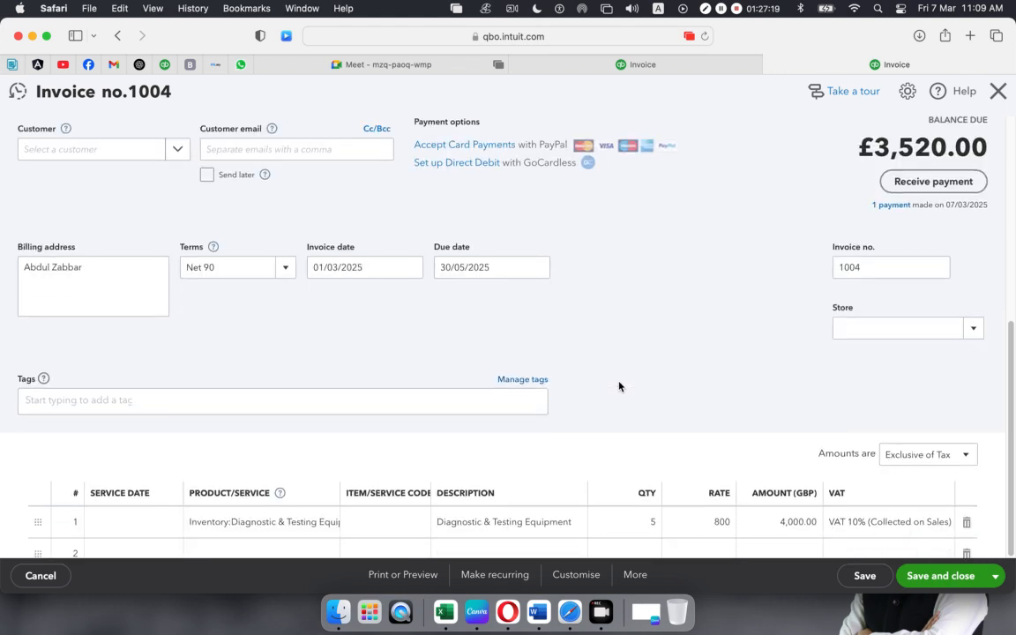
{"action": "scroll", "coordinate": [619, 386], "scroll_direction": "down", "scroll_amount": 4}
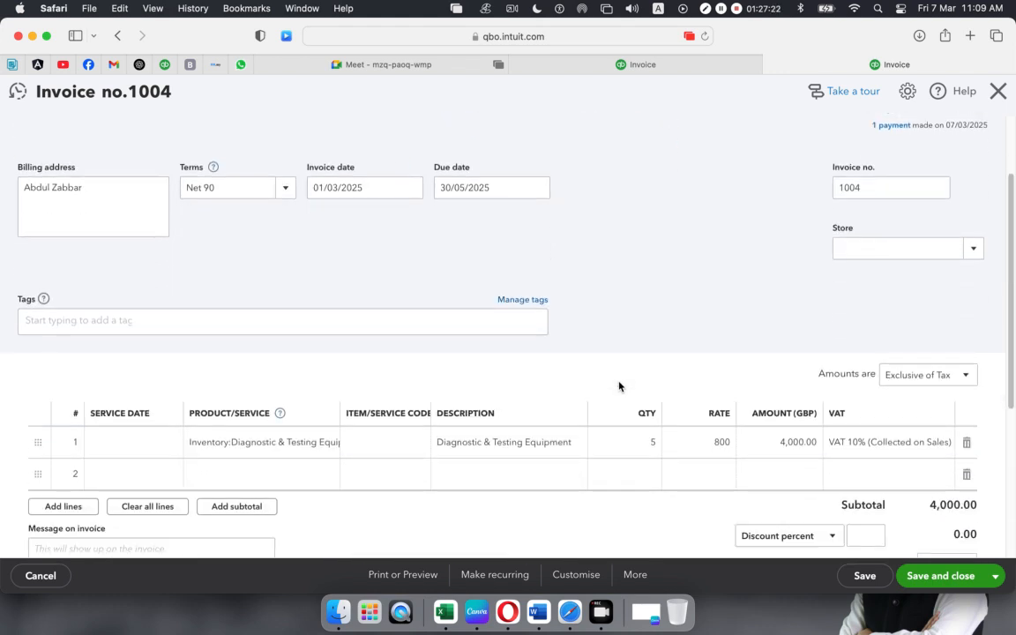
{"action": "scroll", "coordinate": [619, 387], "scroll_direction": "down", "scroll_amount": 1}
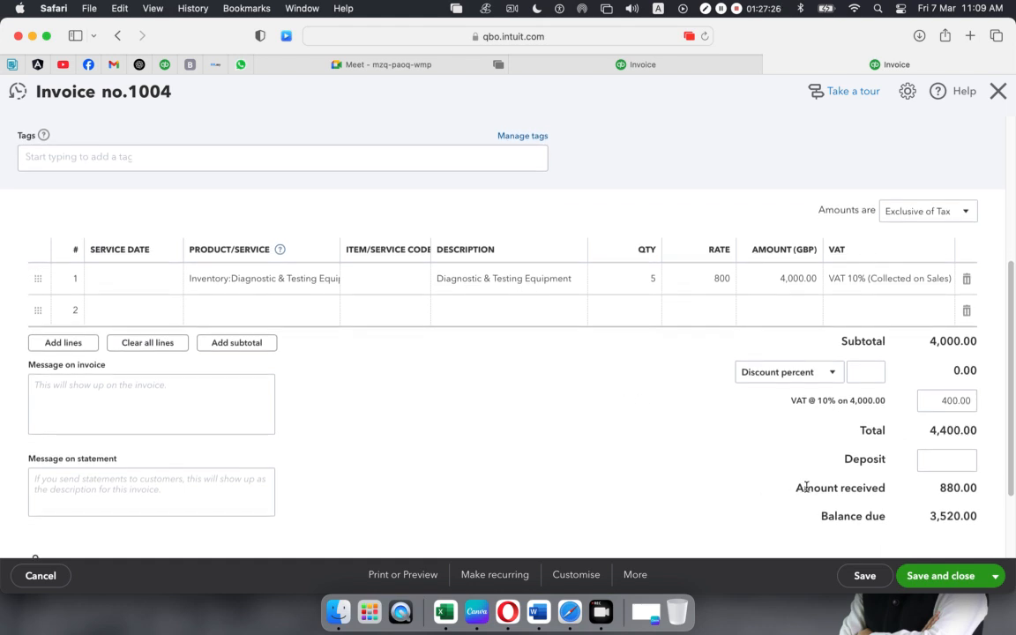
{"action": "left_click_drag", "start_coordinate": [796, 487], "coordinate": [969, 487]}
{"action": "left_click", "coordinate": [919, 530]}
{"action": "left_click_drag", "start_coordinate": [796, 488], "coordinate": [985, 487]}
{"action": "left_click", "coordinate": [596, 454]}
- Compare against the older invoice 1004 tab, then close the updated invoice
{"action": "left_click", "coordinate": [575, 67]}
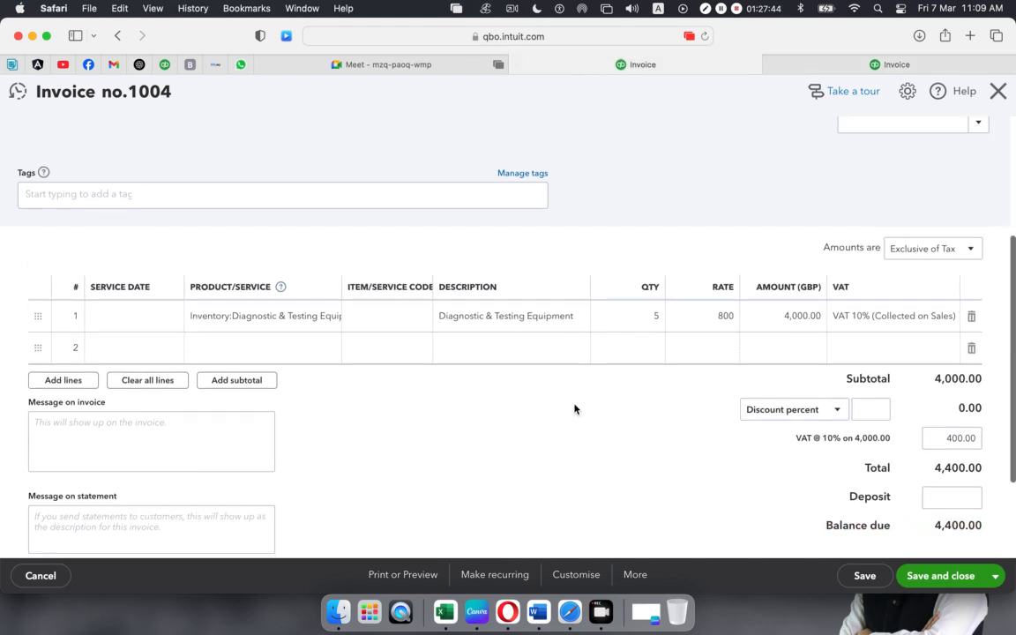
{"action": "left_click", "coordinate": [823, 64]}
{"action": "left_click", "coordinate": [990, 100]}
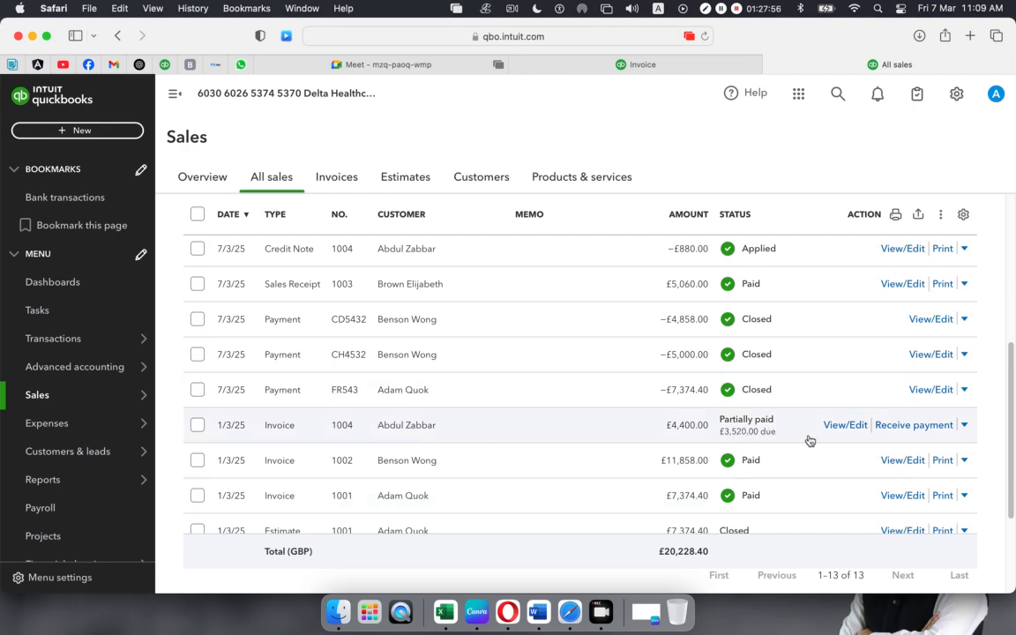
- Start a payment on invoice 1004 and confirm its £3,520.00 open balance
{"action": "left_click", "coordinate": [908, 429]}
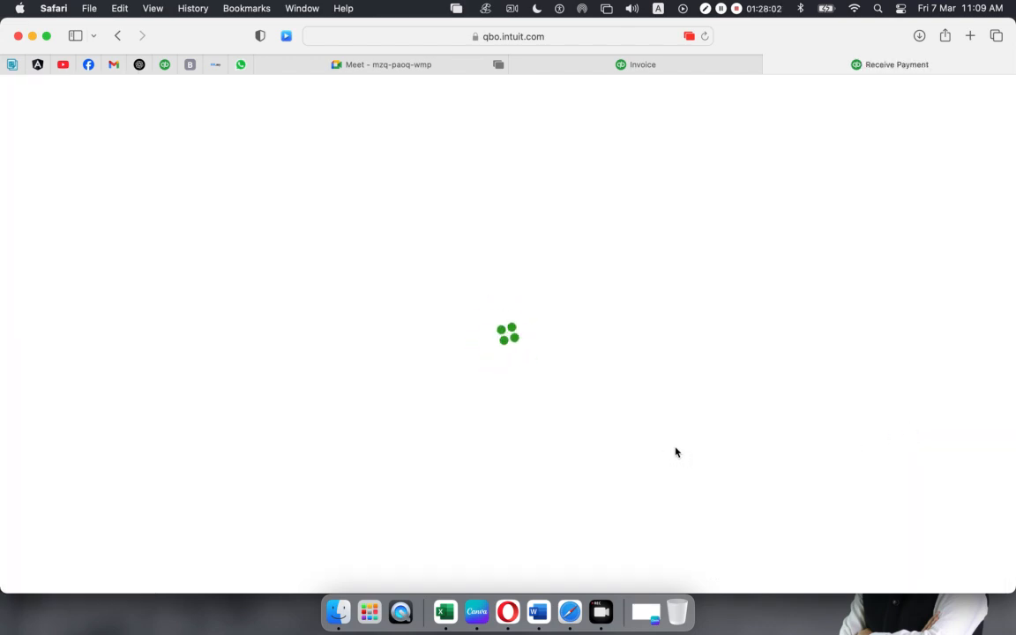
{"action": "scroll", "coordinate": [677, 453], "scroll_direction": "down", "scroll_amount": 3}
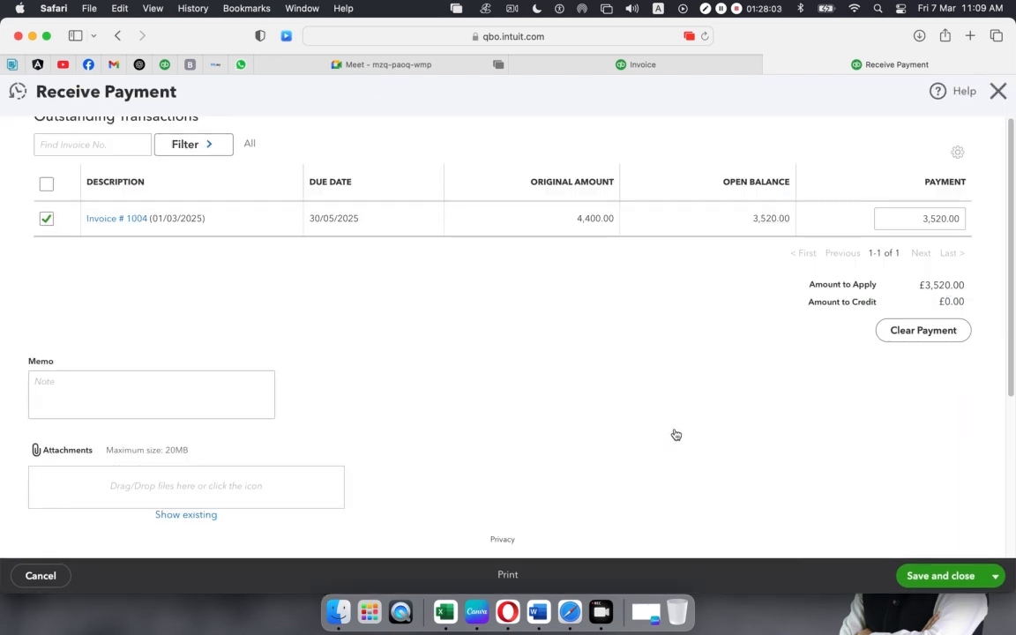
{"action": "scroll", "coordinate": [690, 432], "scroll_direction": "up", "scroll_amount": 1}
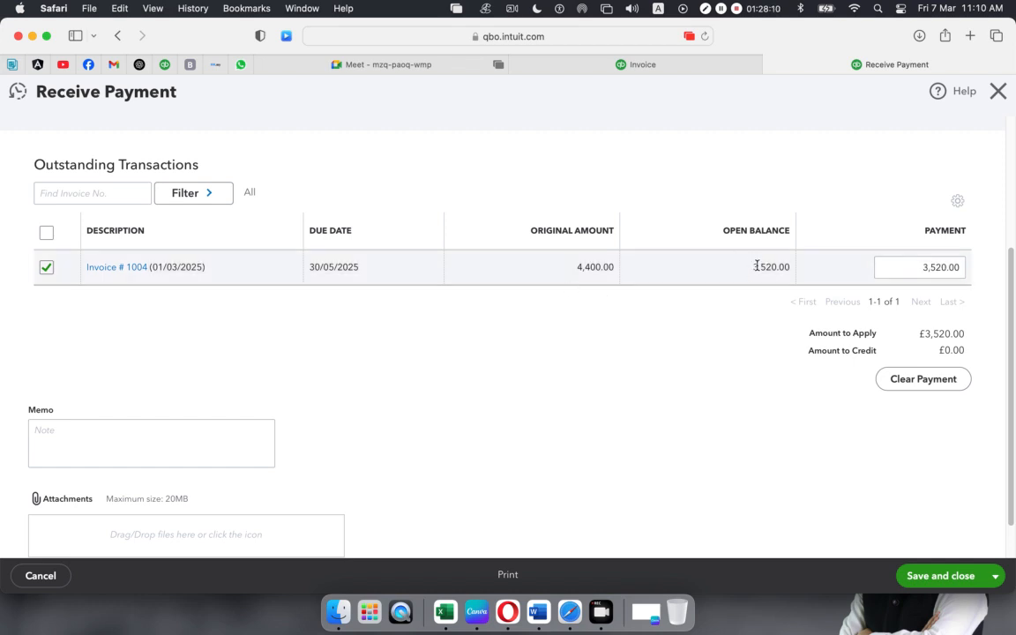
{"action": "left_click_drag", "start_coordinate": [753, 268], "coordinate": [788, 268]}
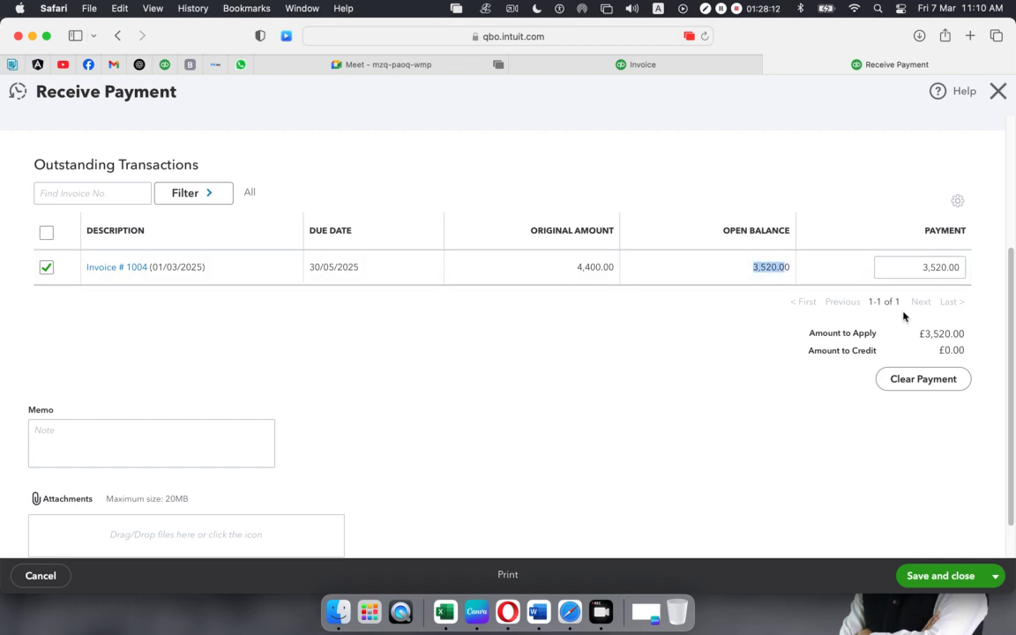
{"action": "scroll", "coordinate": [554, 404], "scroll_direction": "up", "scroll_amount": 5}
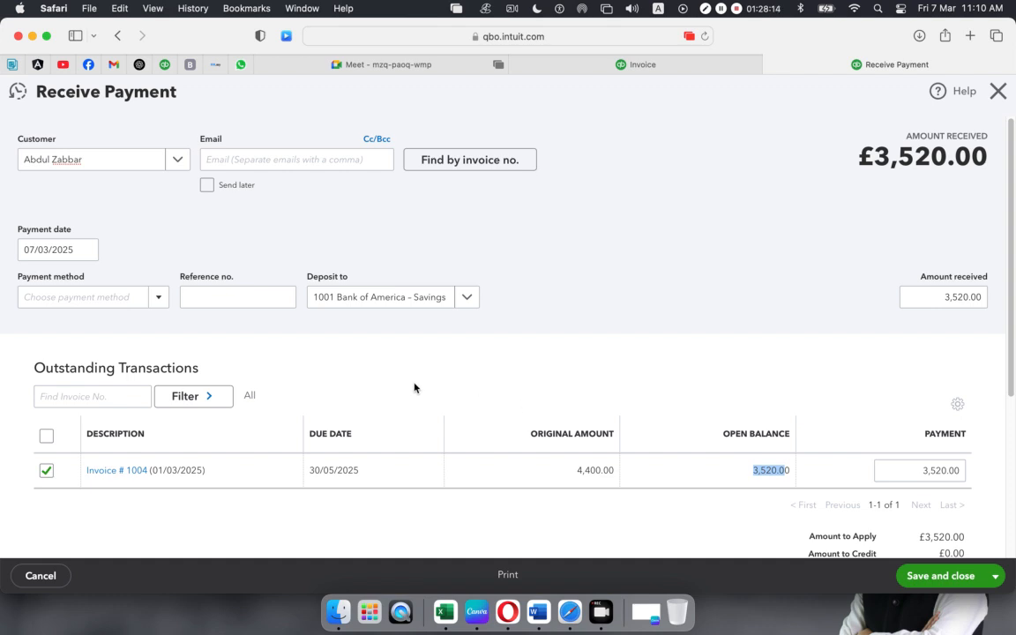
- Set the payment method to Cash, enter reference 'GH', and check the amount received
{"action": "left_click", "coordinate": [148, 300]}
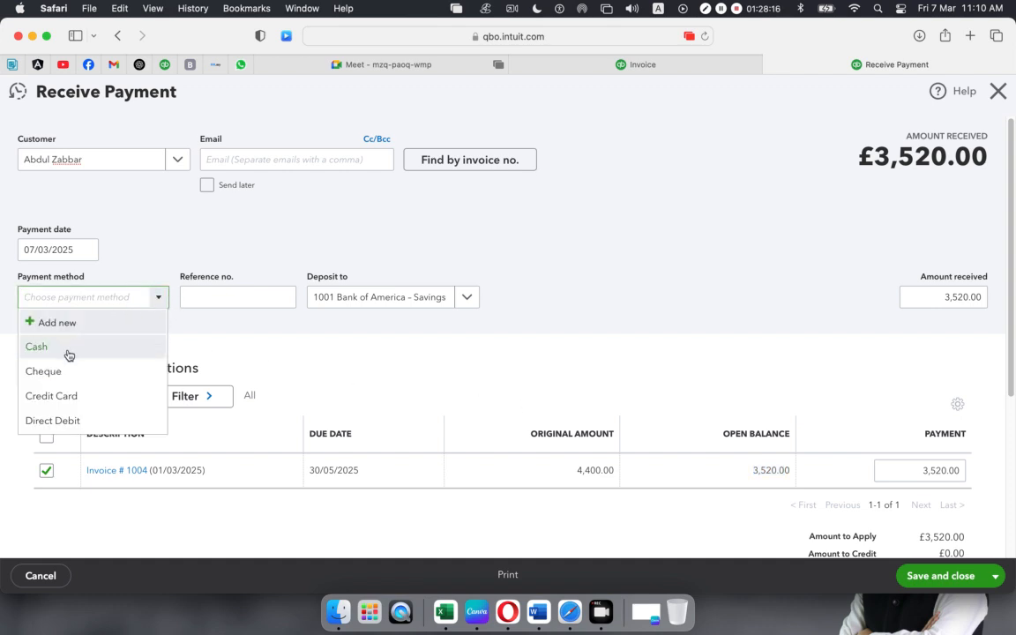
{"action": "left_click", "coordinate": [106, 346]}
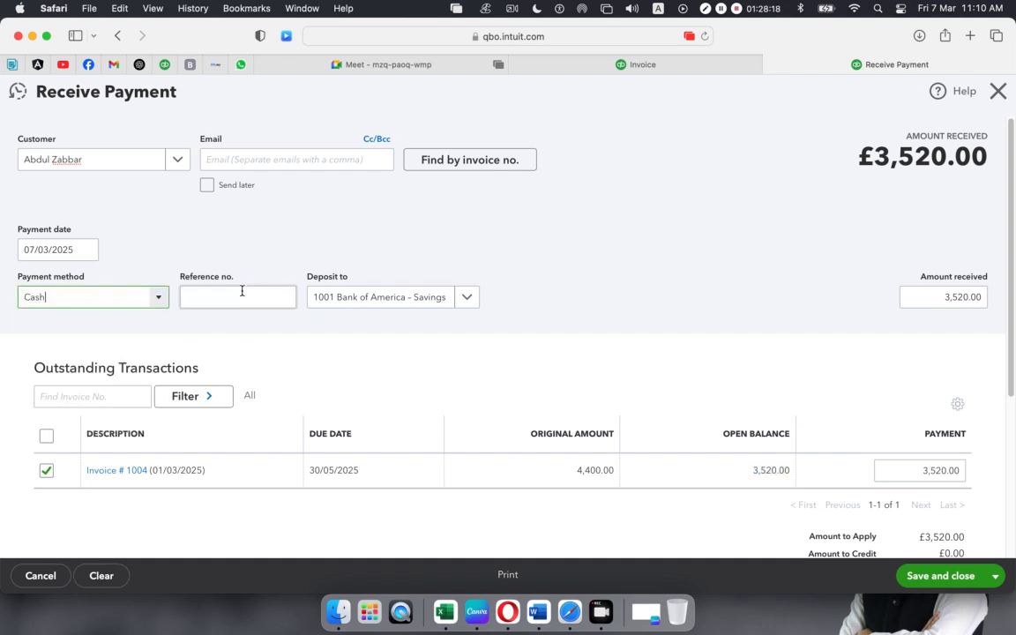
{"action": "left_click", "coordinate": [242, 291]}
{"action": "type", "text": "GH543"}
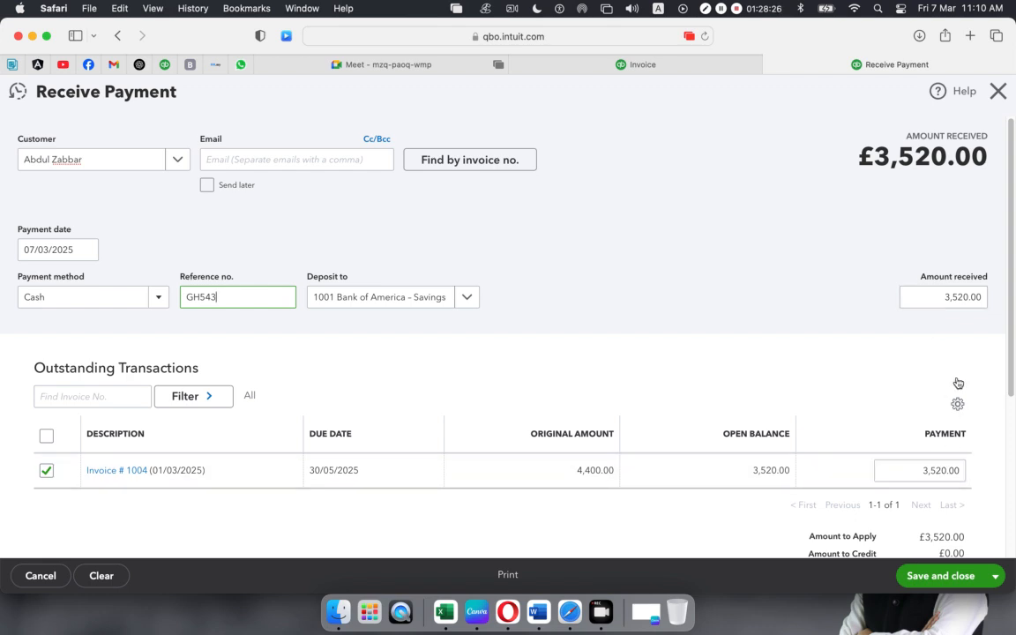
{"action": "left_click", "coordinate": [944, 297]}
{"action": "left_click", "coordinate": [740, 381]}
{"action": "scroll", "coordinate": [833, 413], "scroll_direction": "down", "scroll_amount": 1}
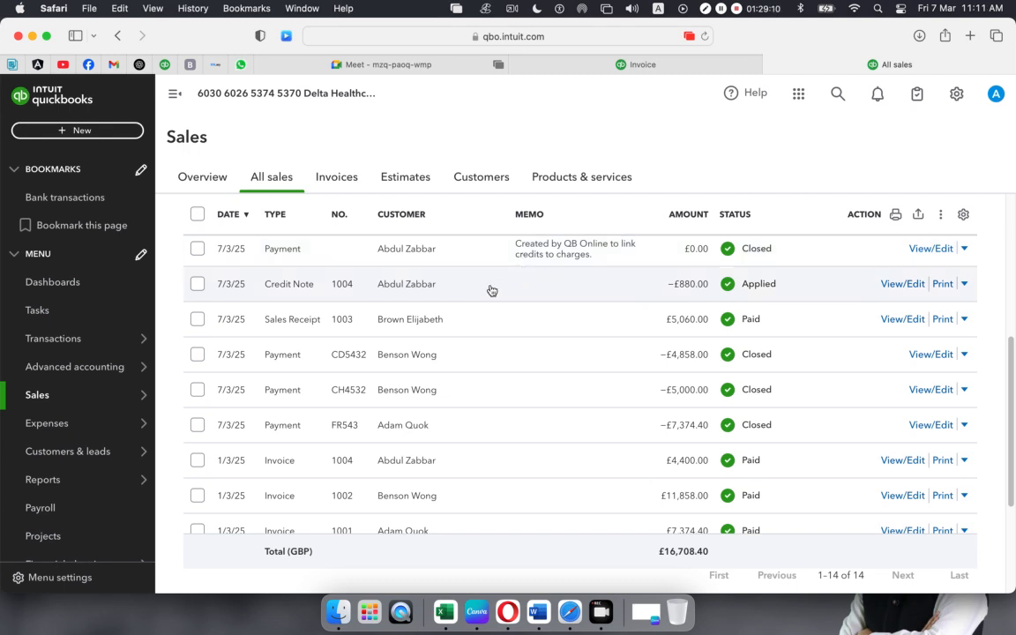
- Open the + New create menu to start a refund receipt
{"action": "left_click", "coordinate": [78, 132]}
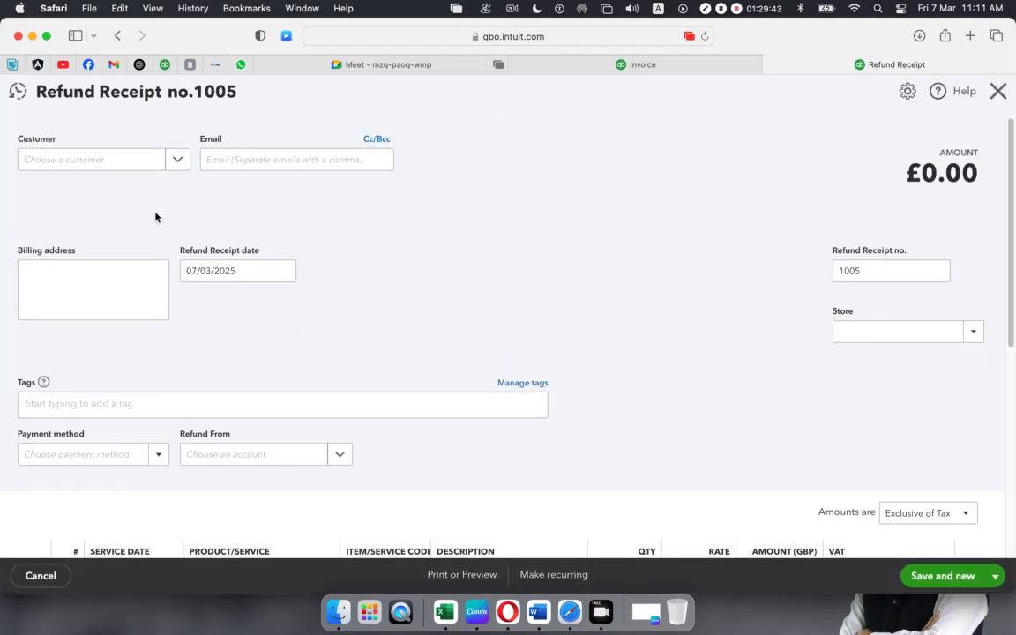
- Select the invoice 1004 customer on refund receipt 1005
{"action": "left_click", "coordinate": [177, 162]}
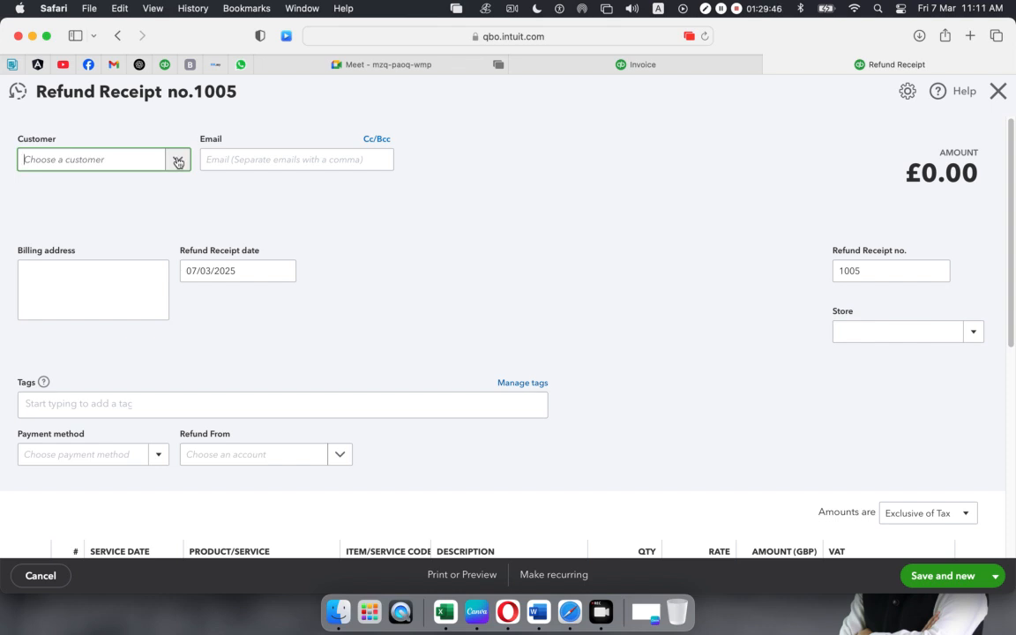
{"action": "left_click", "coordinate": [178, 162]}
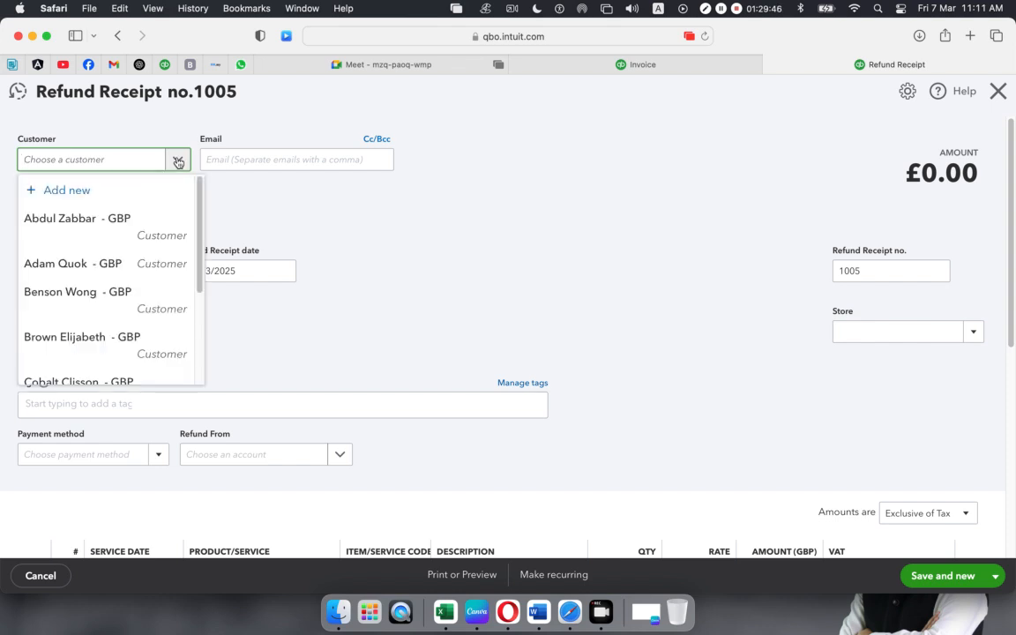
{"action": "left_click", "coordinate": [62, 221]}
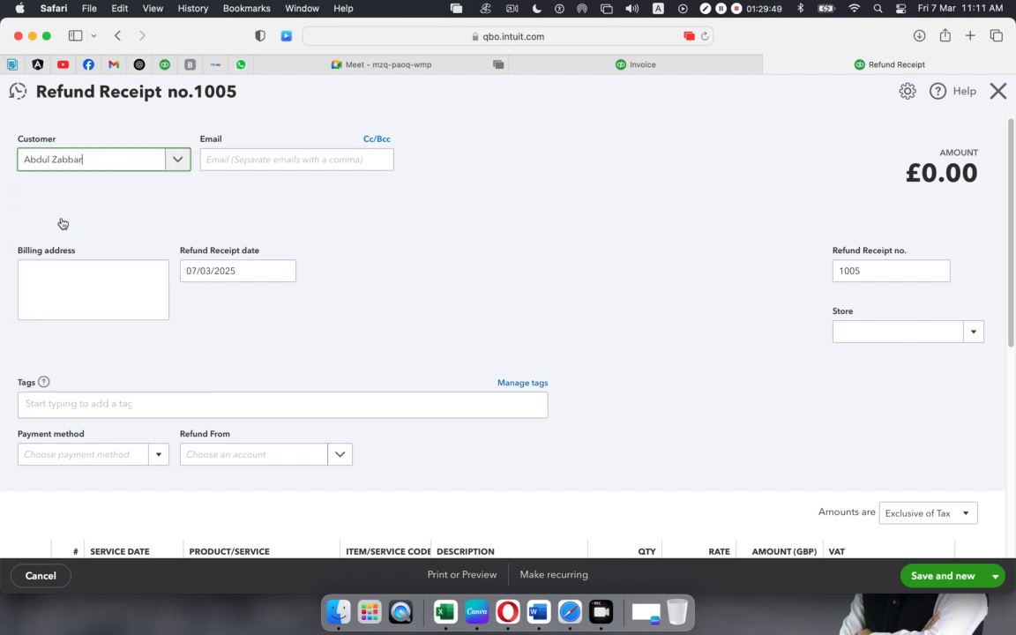
{"action": "left_click", "coordinate": [469, 251]}
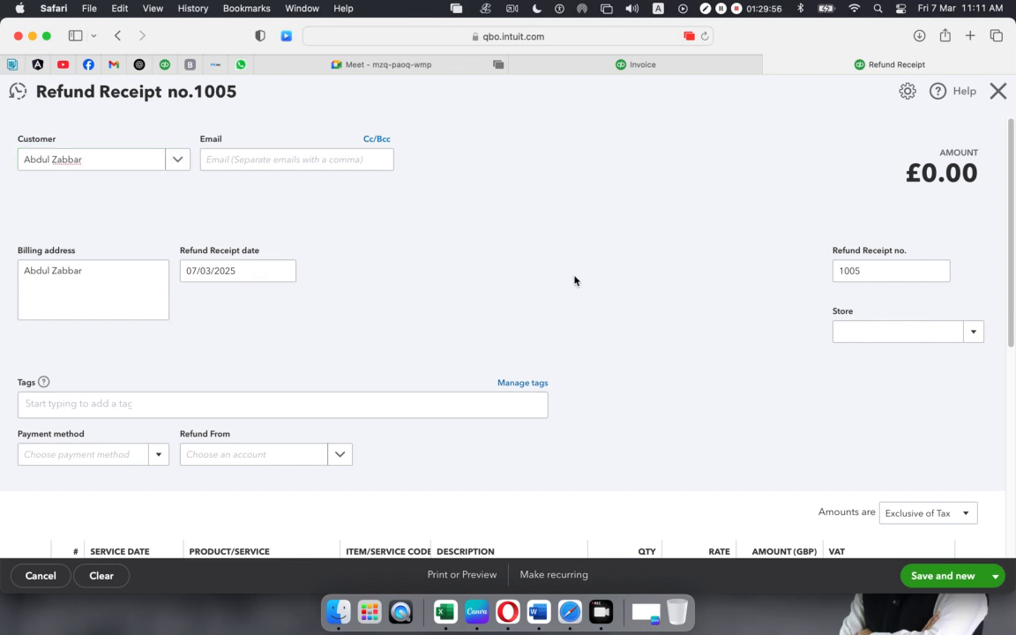
{"action": "scroll", "coordinate": [540, 278], "scroll_direction": "down", "scroll_amount": 4}
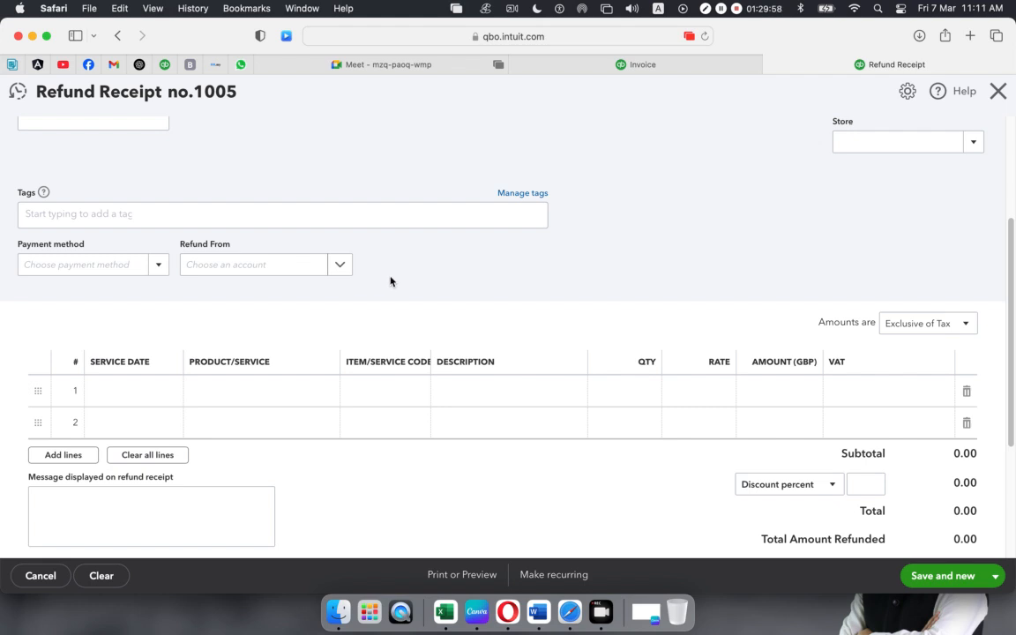
- Set payment method to Cheque, refunding from 1001 Bank of America - Savings
{"action": "left_click", "coordinate": [153, 270]}
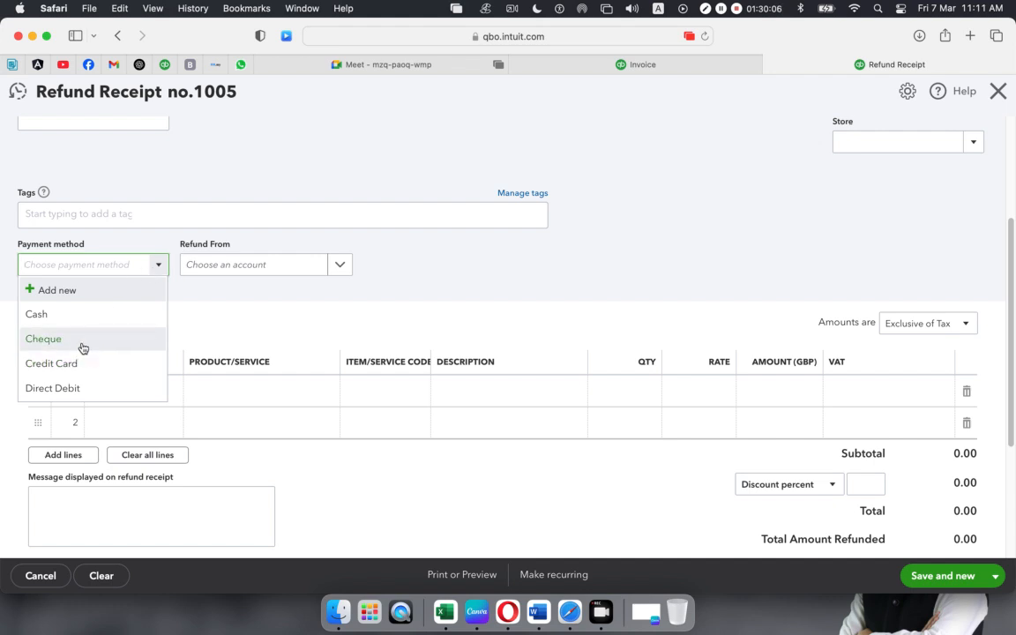
{"action": "left_click", "coordinate": [83, 348]}
{"action": "left_click", "coordinate": [151, 266]}
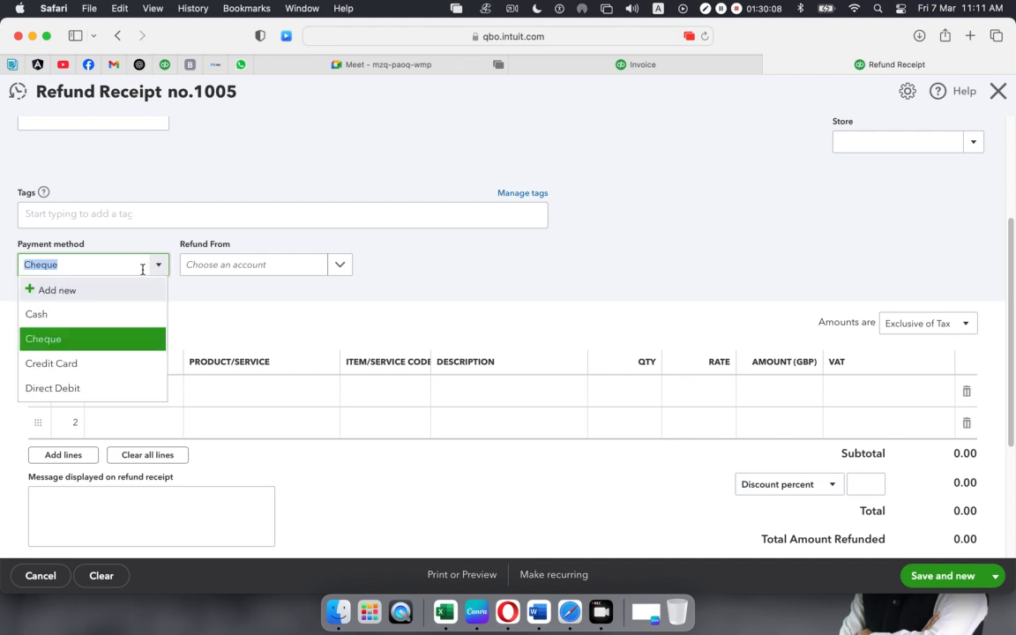
{"action": "left_click", "coordinate": [70, 374]}
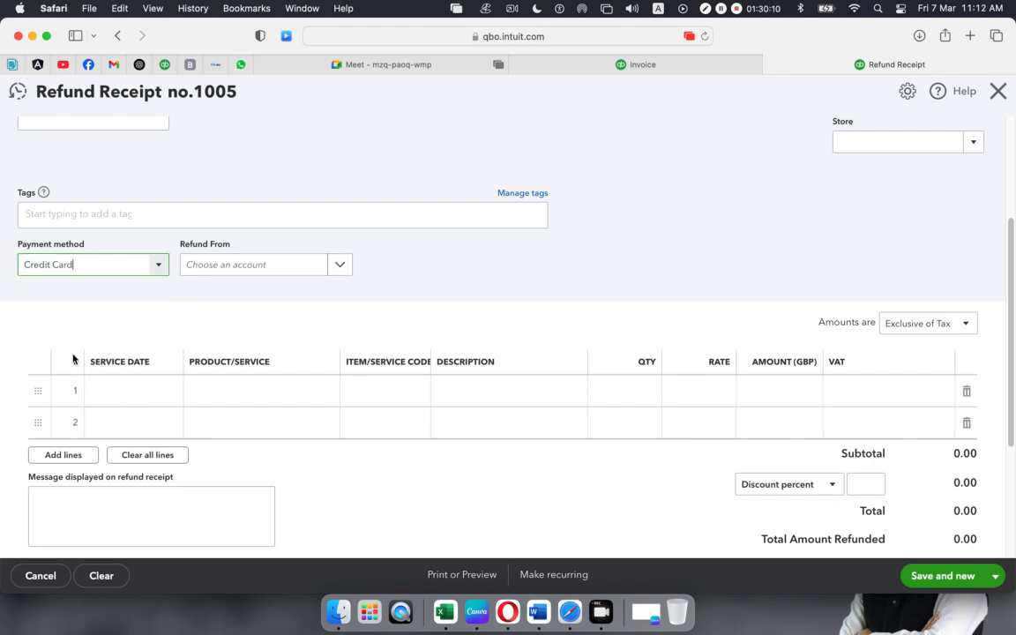
{"action": "left_click", "coordinate": [156, 267]}
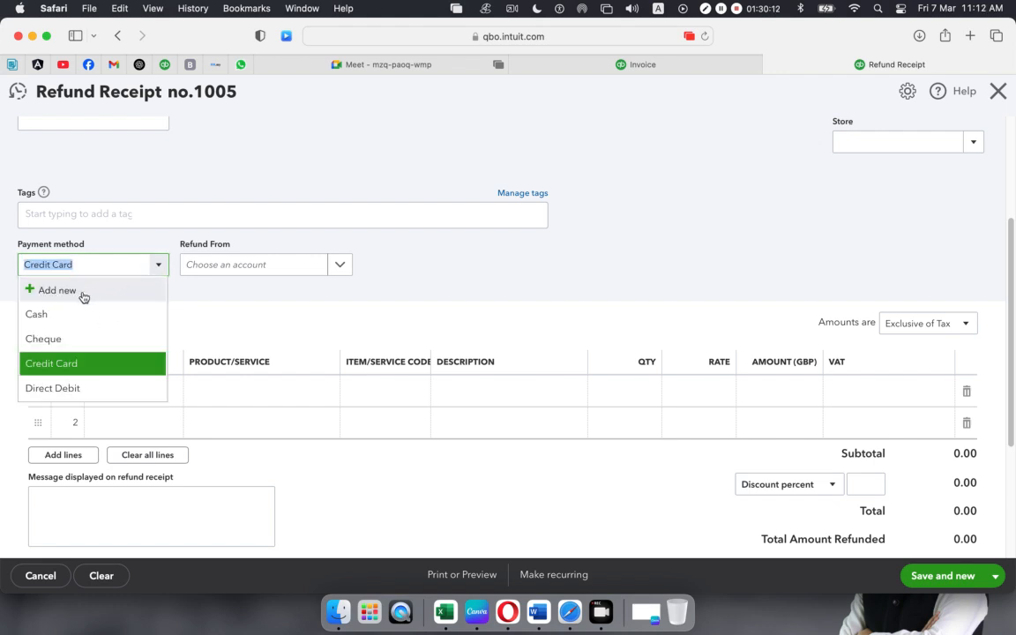
{"action": "left_click", "coordinate": [43, 340]}
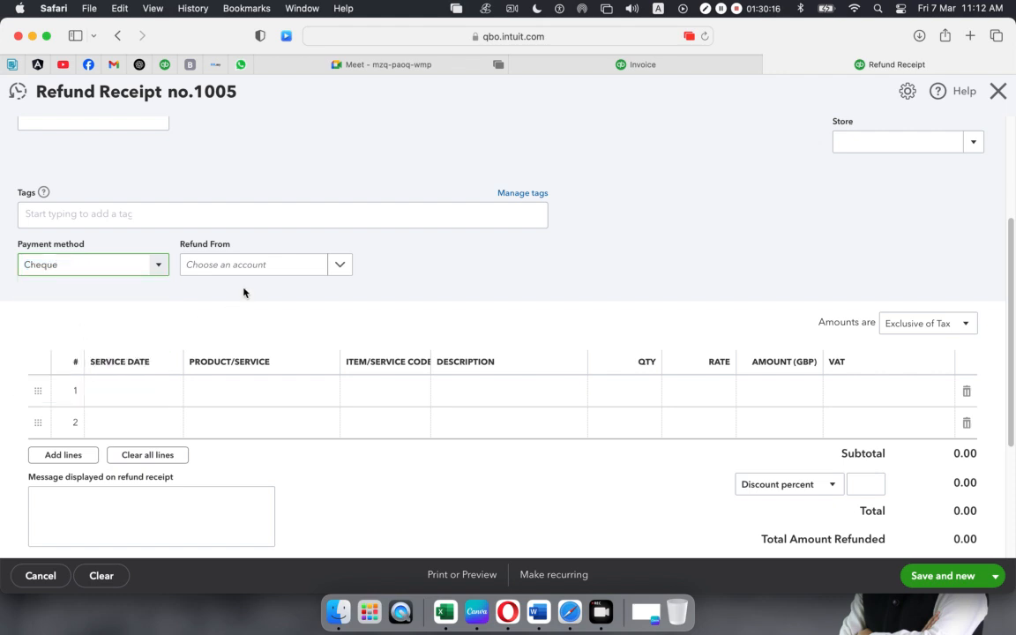
{"action": "left_click", "coordinate": [332, 267]}
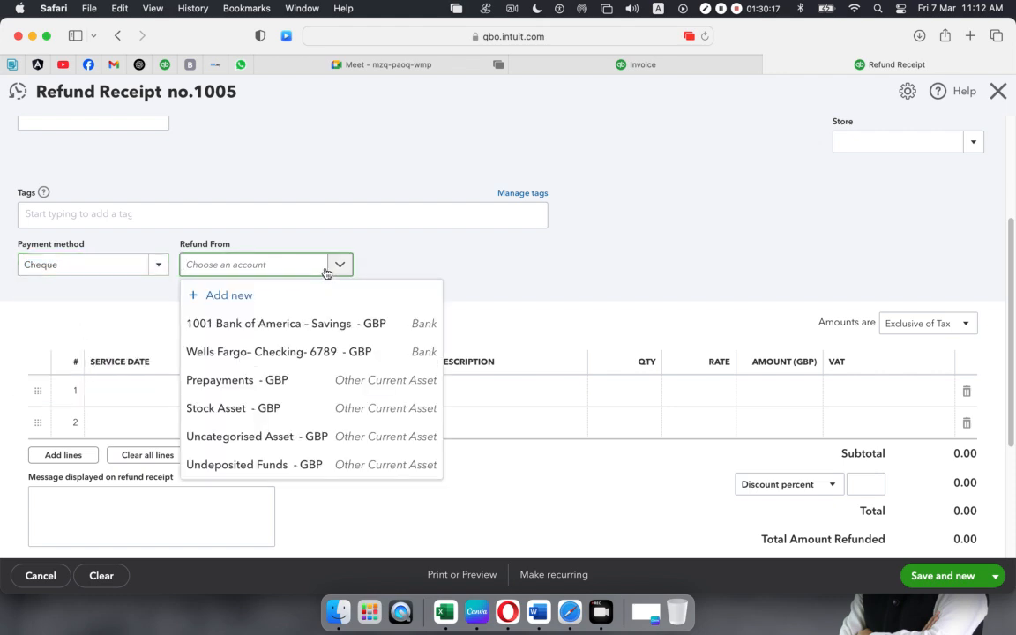
{"action": "left_click", "coordinate": [264, 326]}
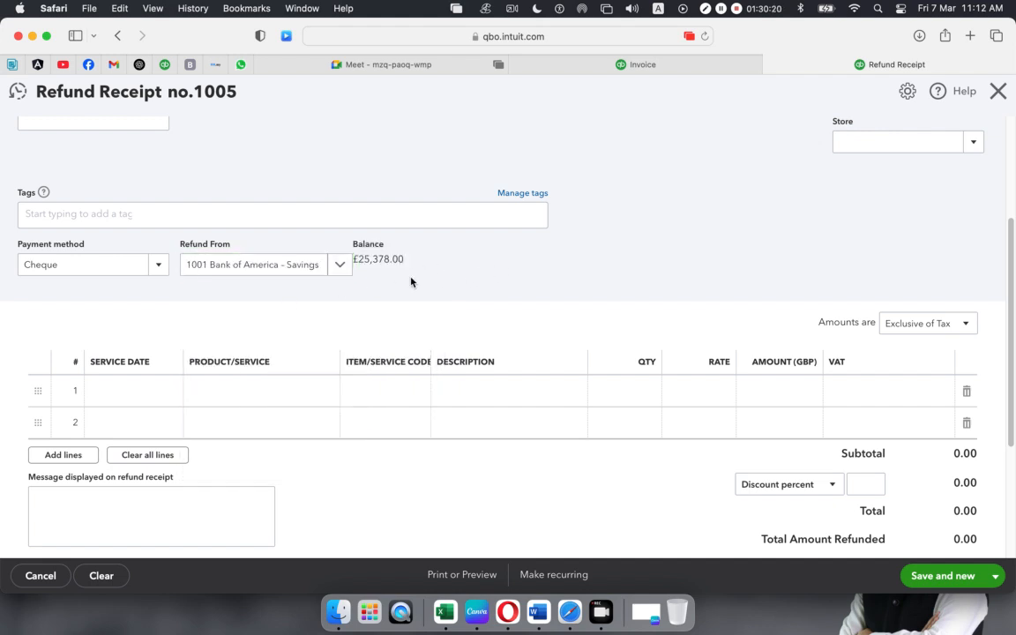
{"action": "scroll", "coordinate": [355, 281], "scroll_direction": "down", "scroll_amount": 1}
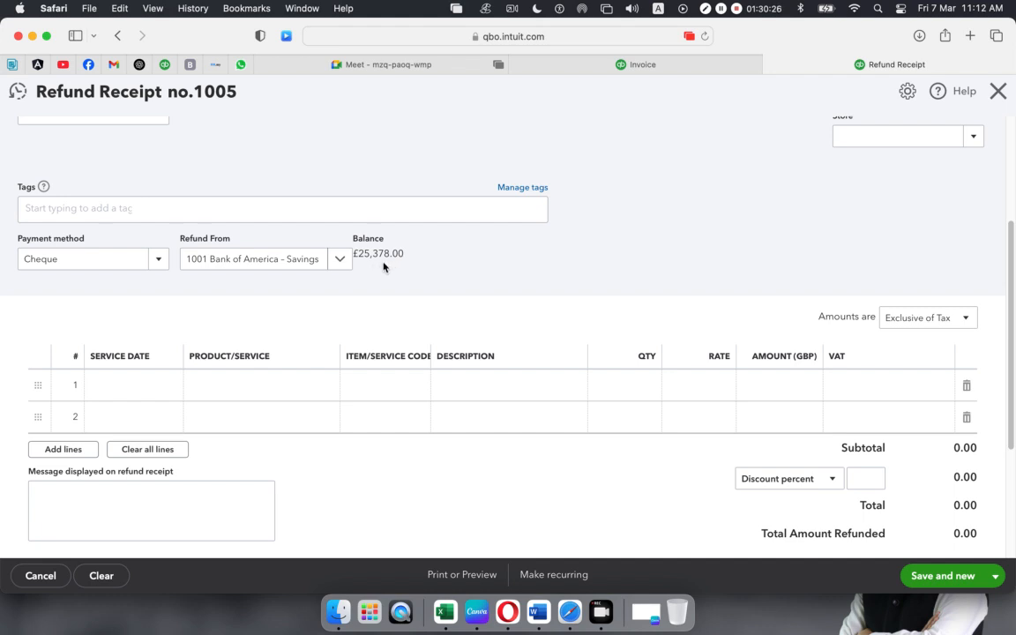
{"action": "left_click", "coordinate": [321, 394]}
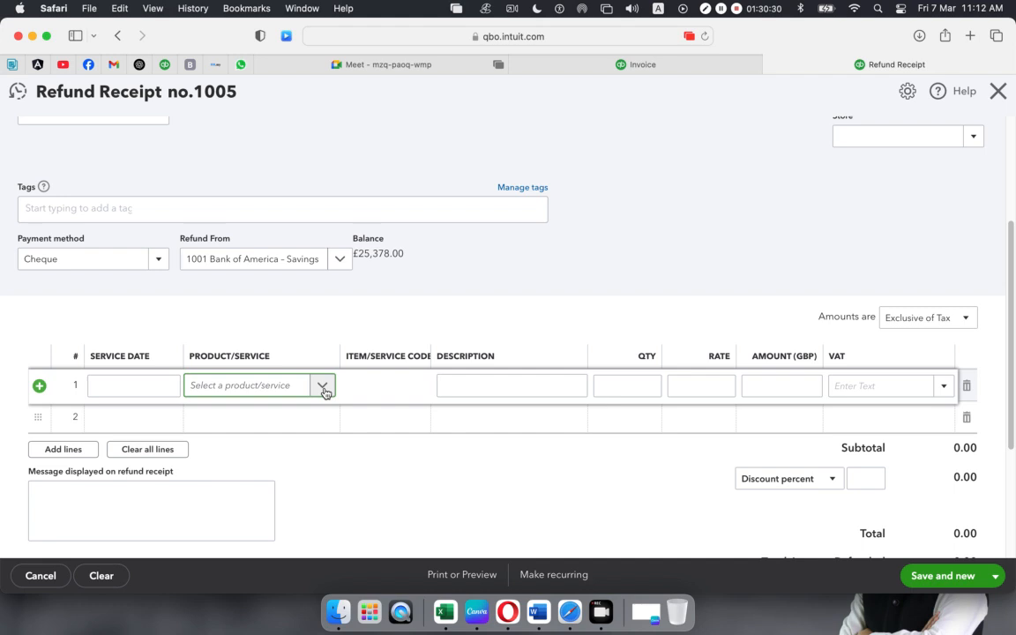
- Add one Diagnostic & Testing Equipment line at 10% VAT
{"action": "left_click", "coordinate": [322, 390]}
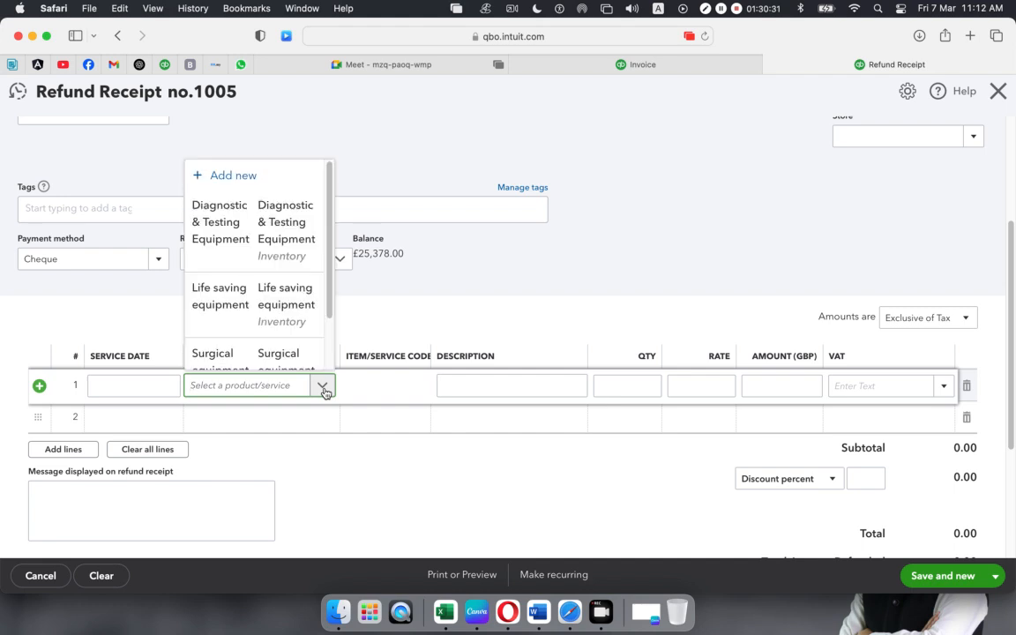
{"action": "left_click", "coordinate": [250, 235]}
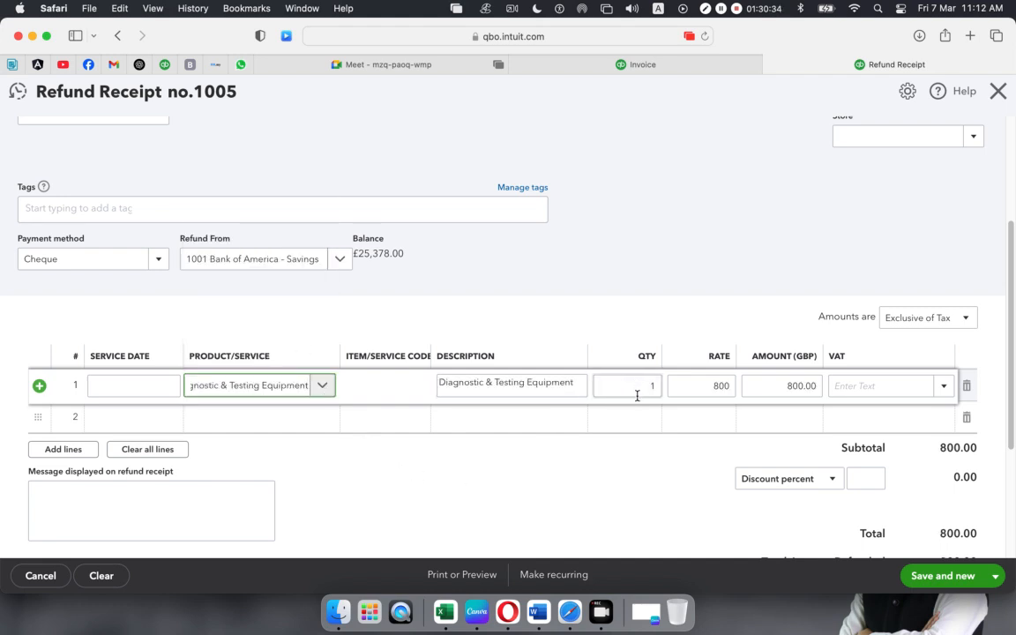
{"action": "left_click", "coordinate": [943, 386]}
{"action": "left_click", "coordinate": [890, 228]}
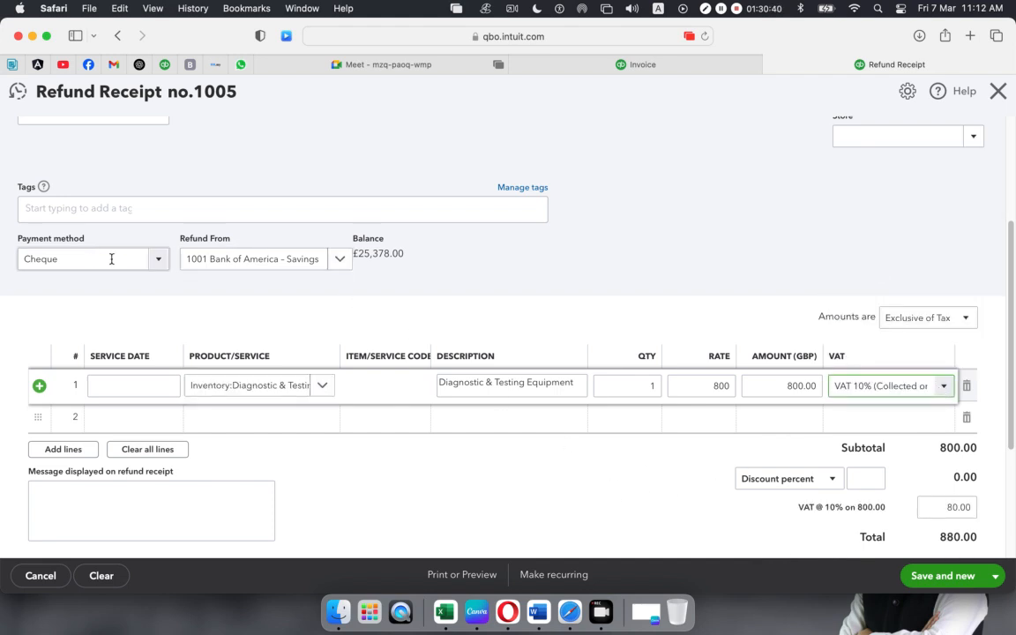
{"action": "scroll", "coordinate": [694, 397], "scroll_direction": "down", "scroll_amount": 1}
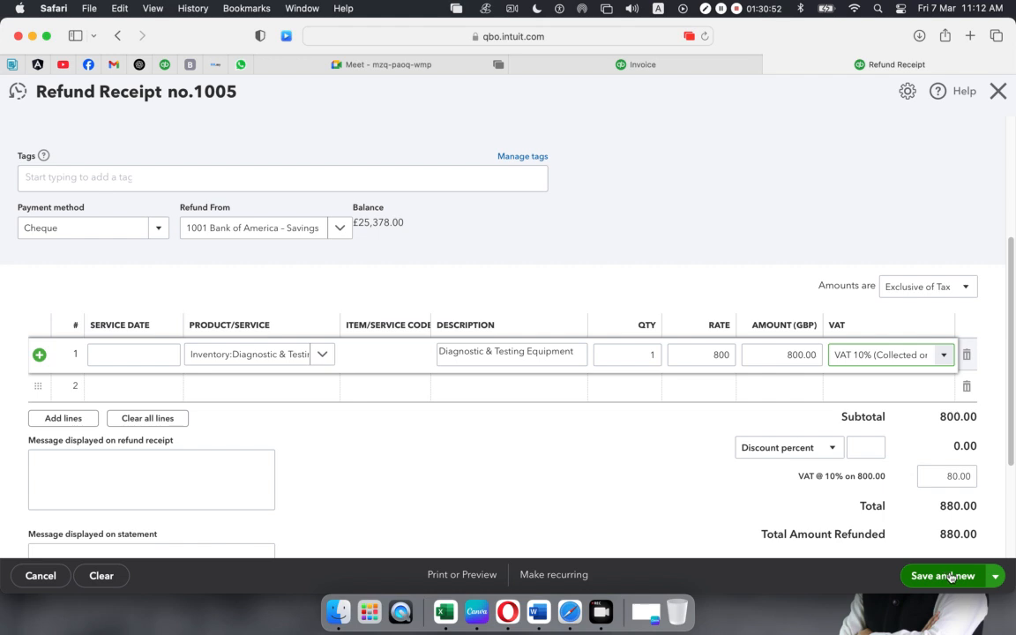
- Save and close the £880.00 refund receipt and acknowledge the confirmation
{"action": "left_click", "coordinate": [995, 575]}
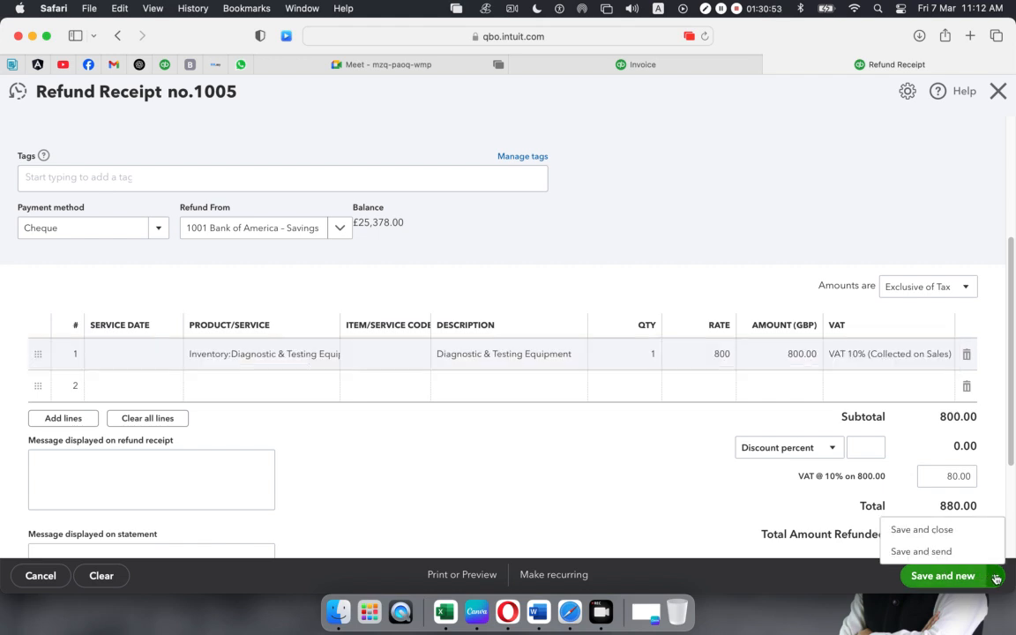
{"action": "left_click", "coordinate": [917, 530]}
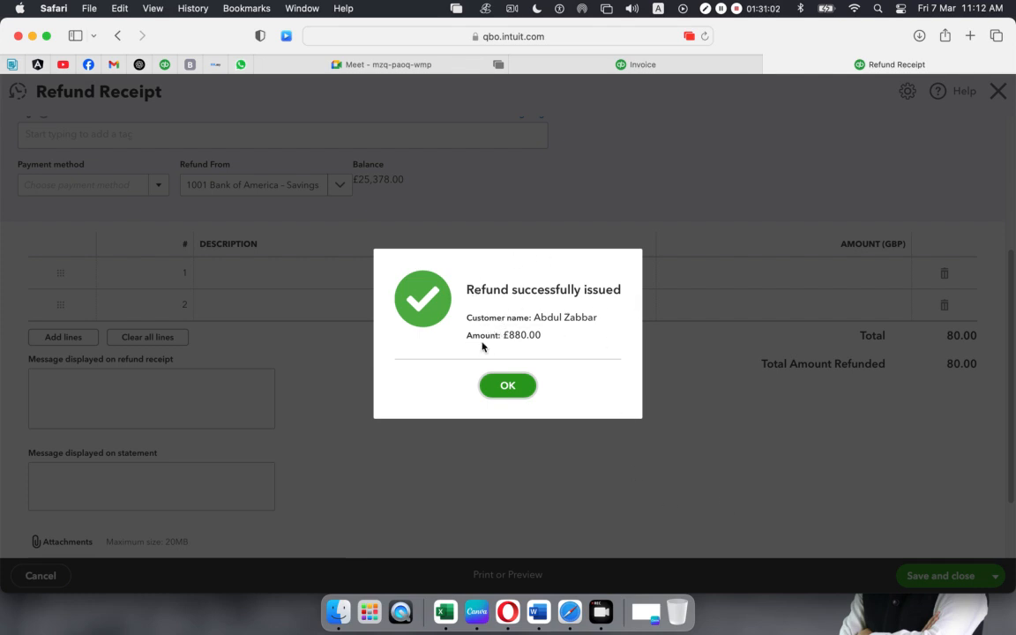
{"action": "left_click", "coordinate": [512, 389]}
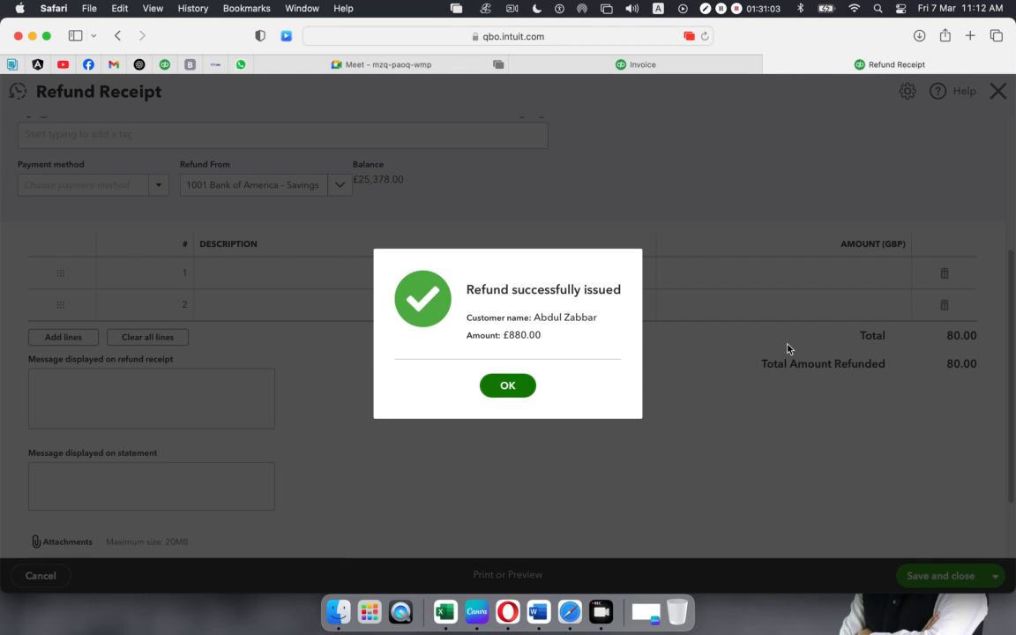
{"action": "left_click", "coordinate": [510, 389]}
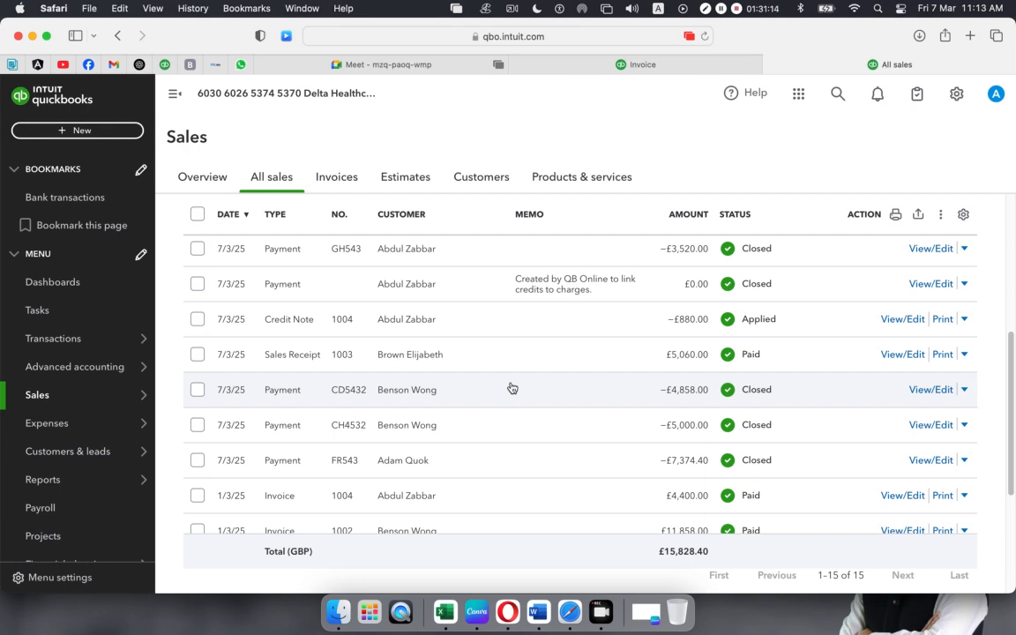
- Open the + New menu listing transaction types to create
{"action": "left_click", "coordinate": [77, 130]}
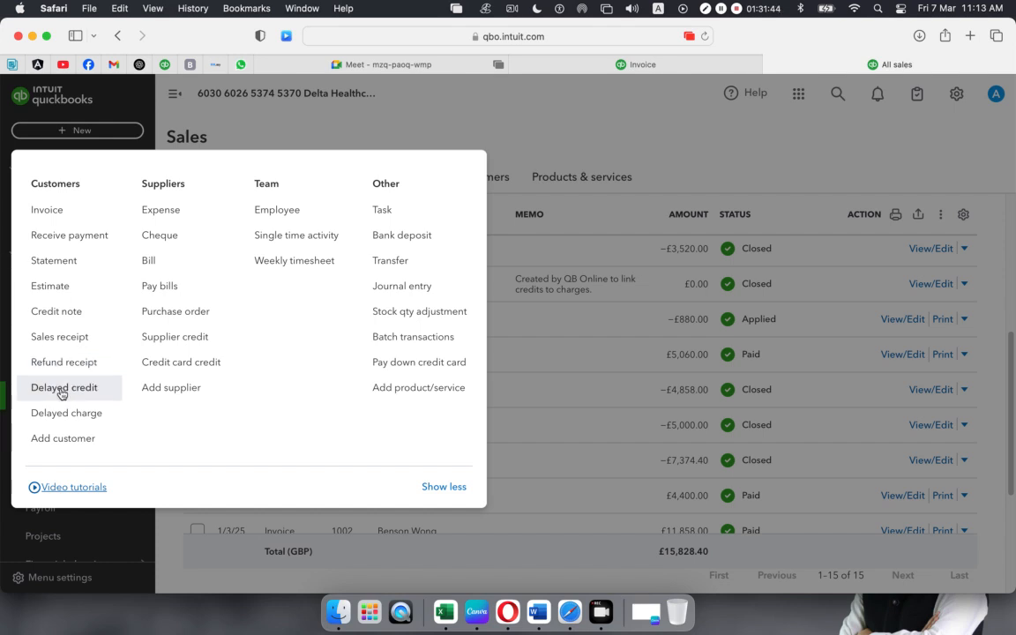
- Create Transaction Statements dated 07/03/2025 for the three customers and save and close them
{"action": "left_click", "coordinate": [50, 263]}
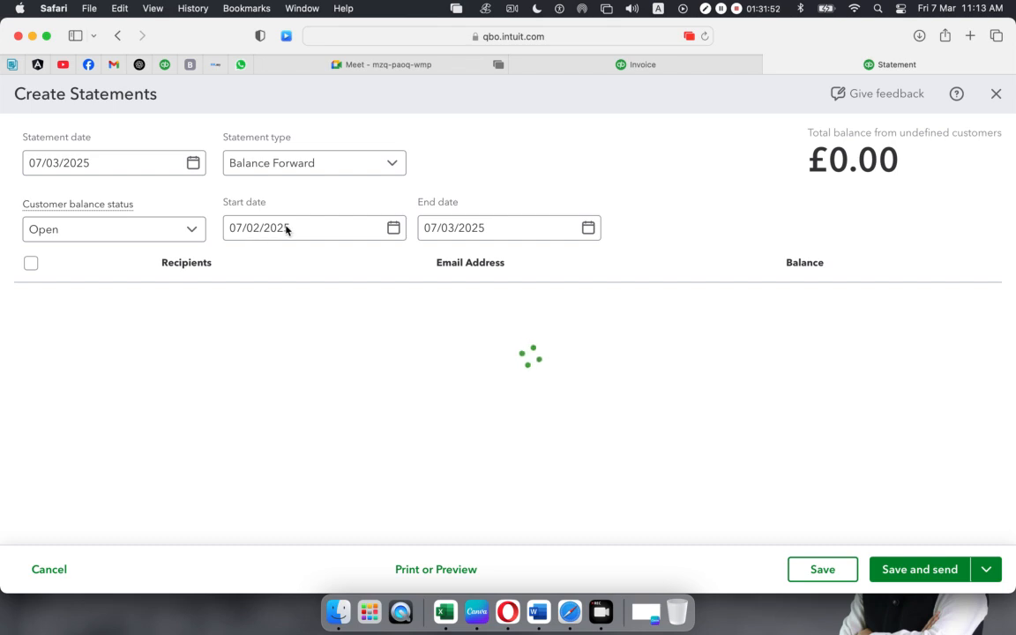
{"action": "left_click", "coordinate": [194, 164]}
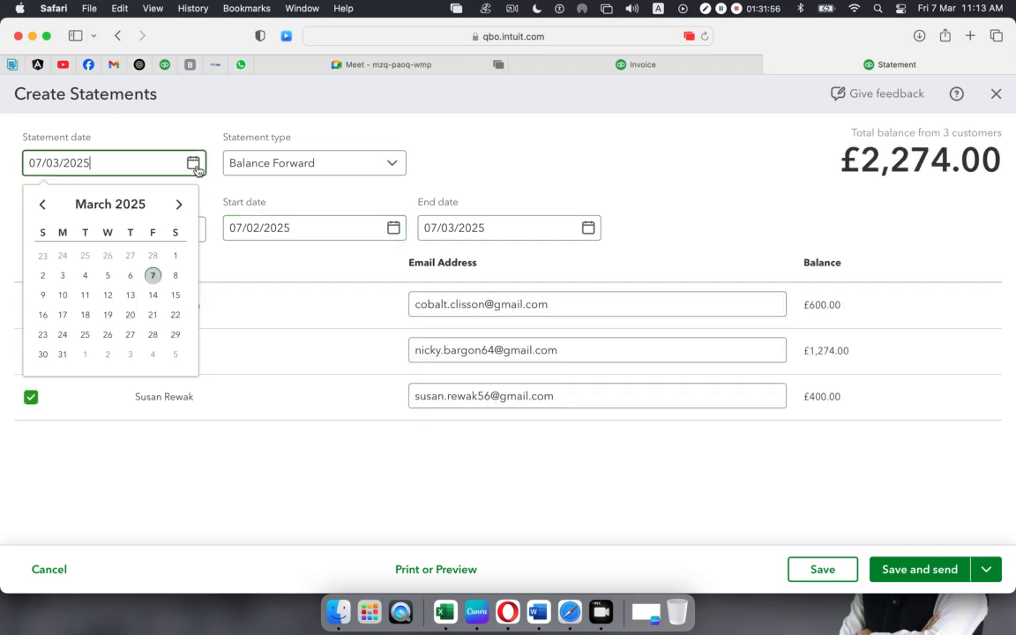
{"action": "left_click", "coordinate": [153, 276]}
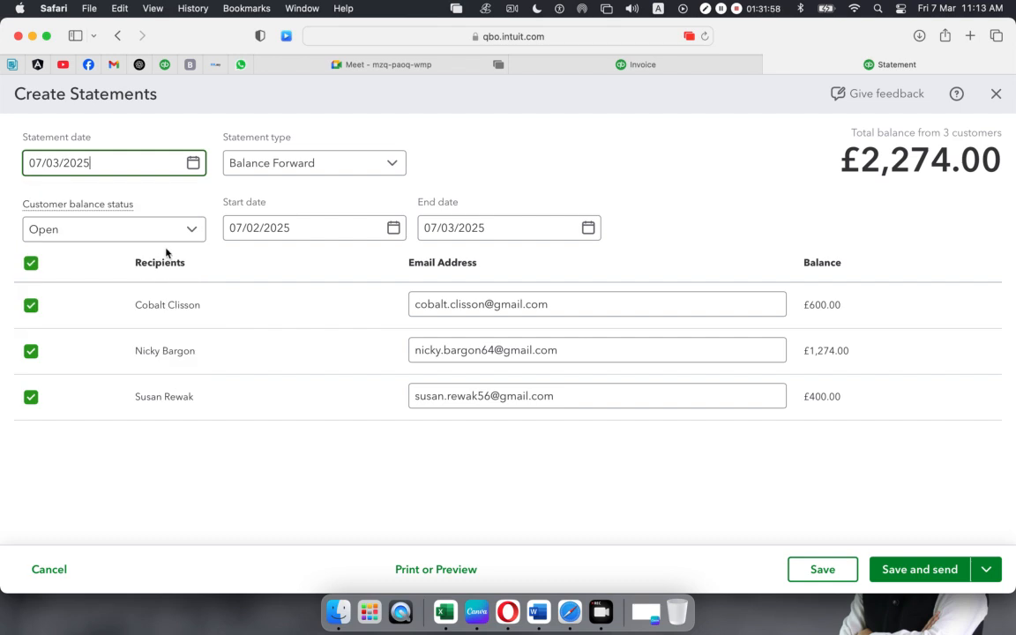
{"action": "left_click", "coordinate": [385, 168]}
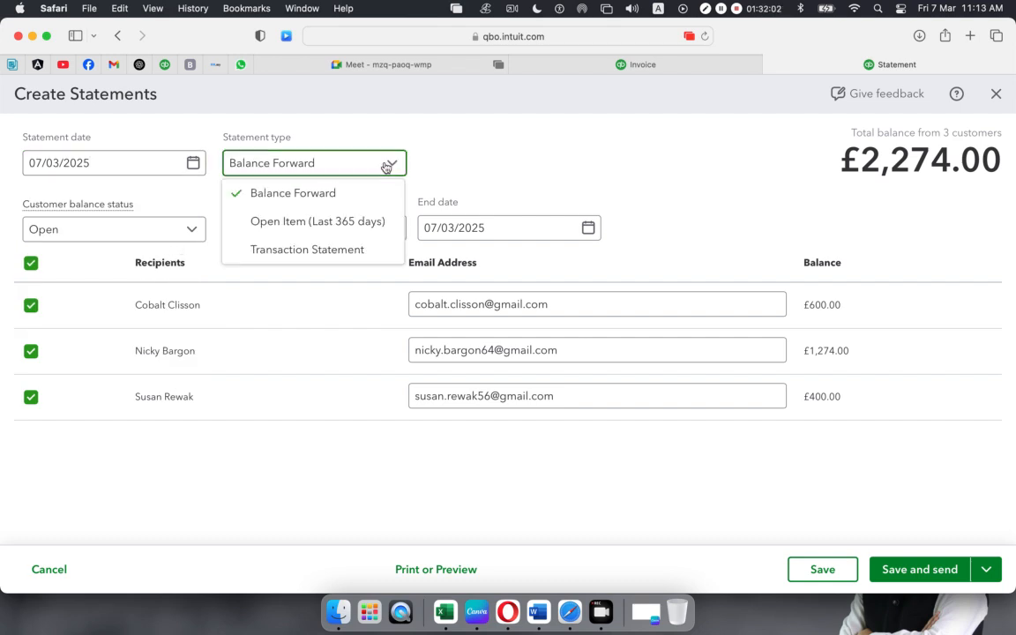
{"action": "left_click", "coordinate": [269, 253]}
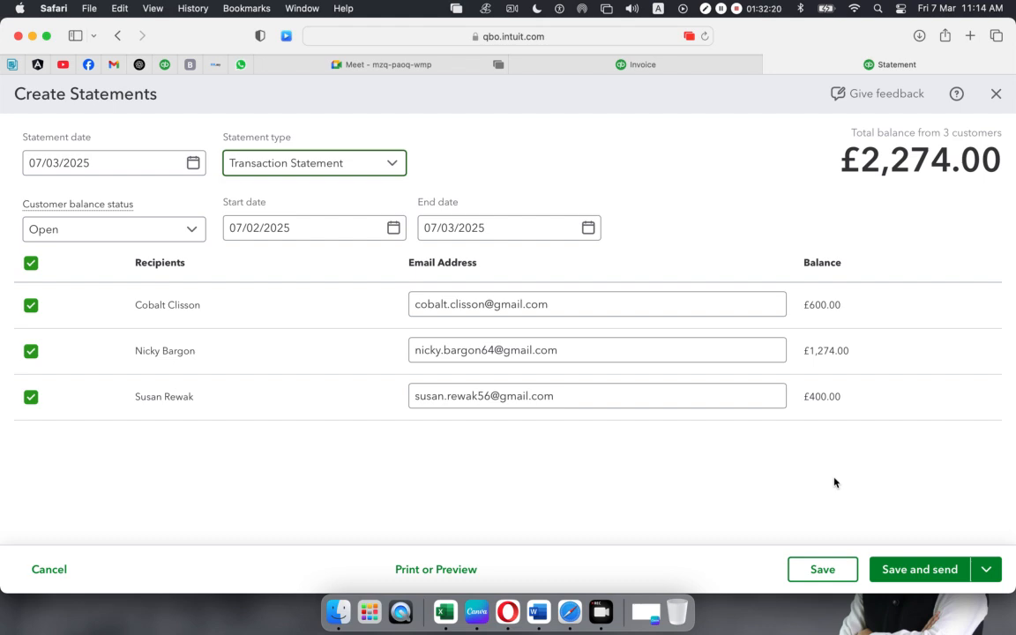
{"action": "left_click", "coordinate": [987, 570]}
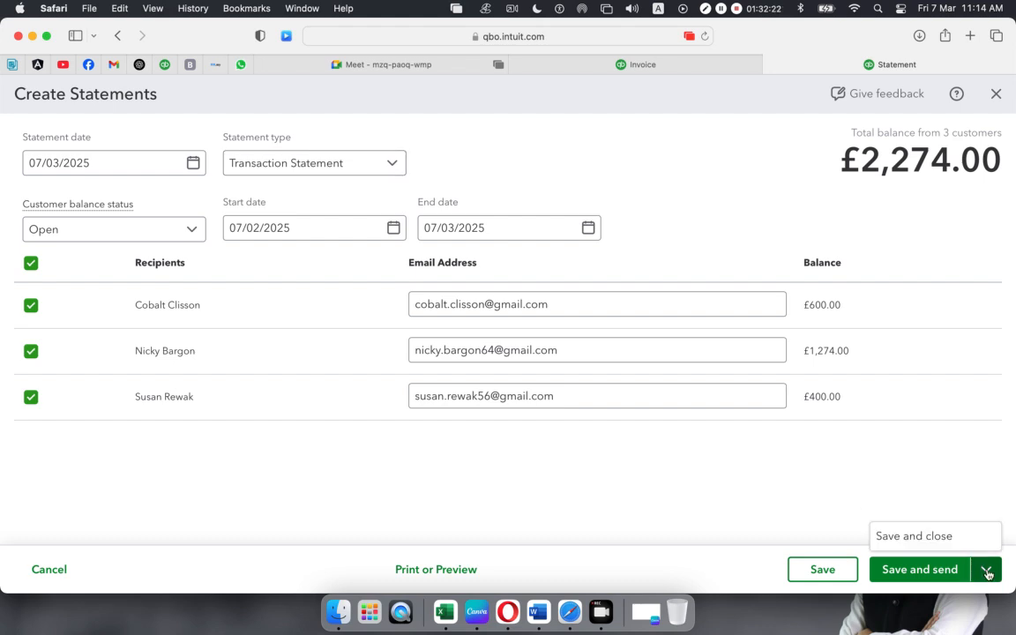
{"action": "left_click", "coordinate": [911, 544]}
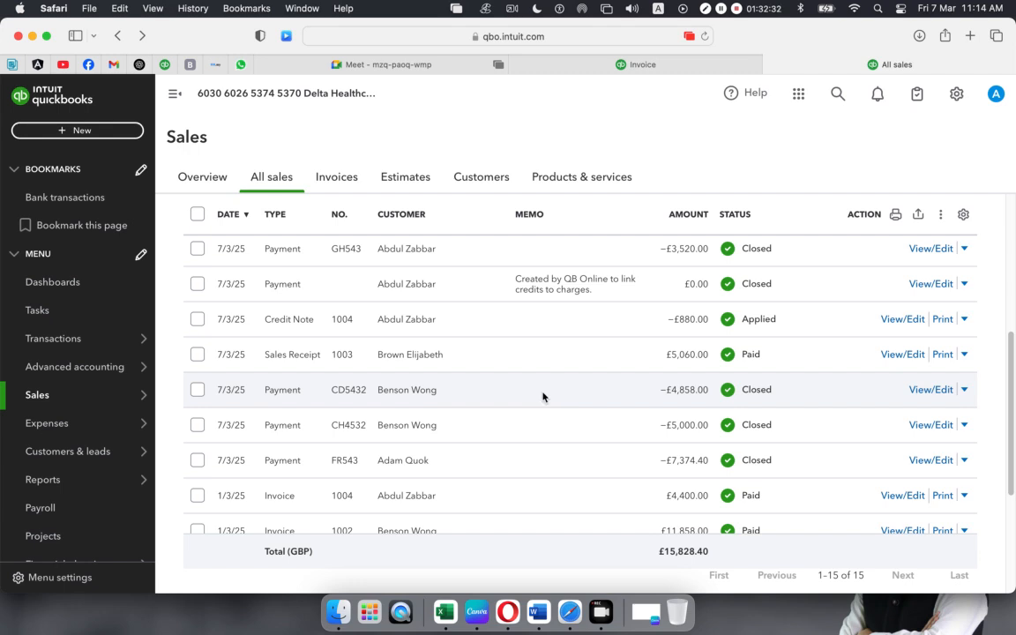
- Dismiss the + New menu and minimise Safari to reveal the Finder window
{"action": "right_click", "coordinate": [564, 398]}
{"action": "left_click", "coordinate": [73, 134]}
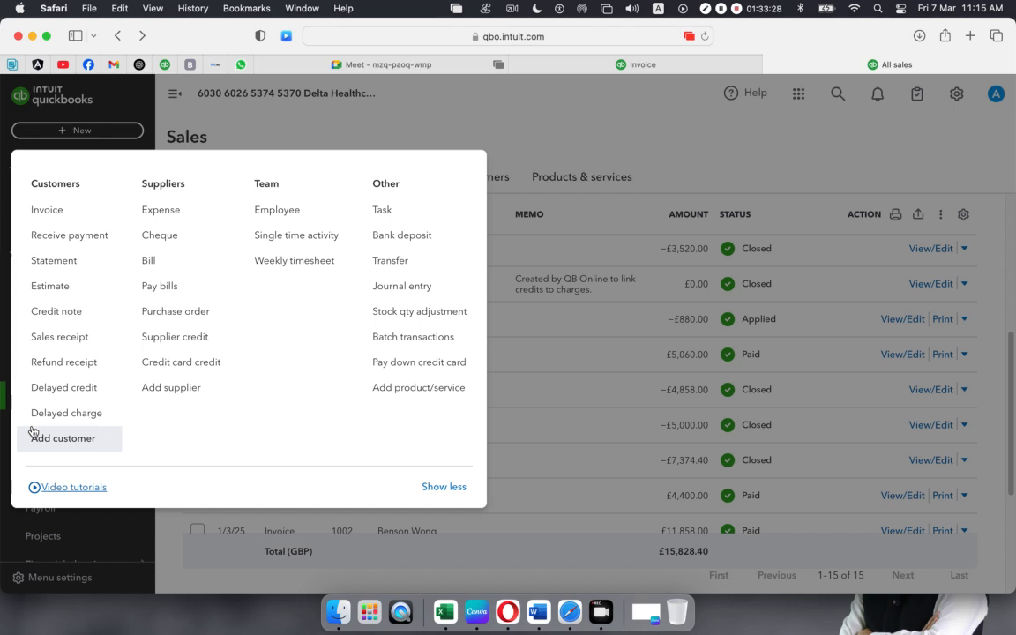
{"action": "left_click", "coordinate": [521, 138]}
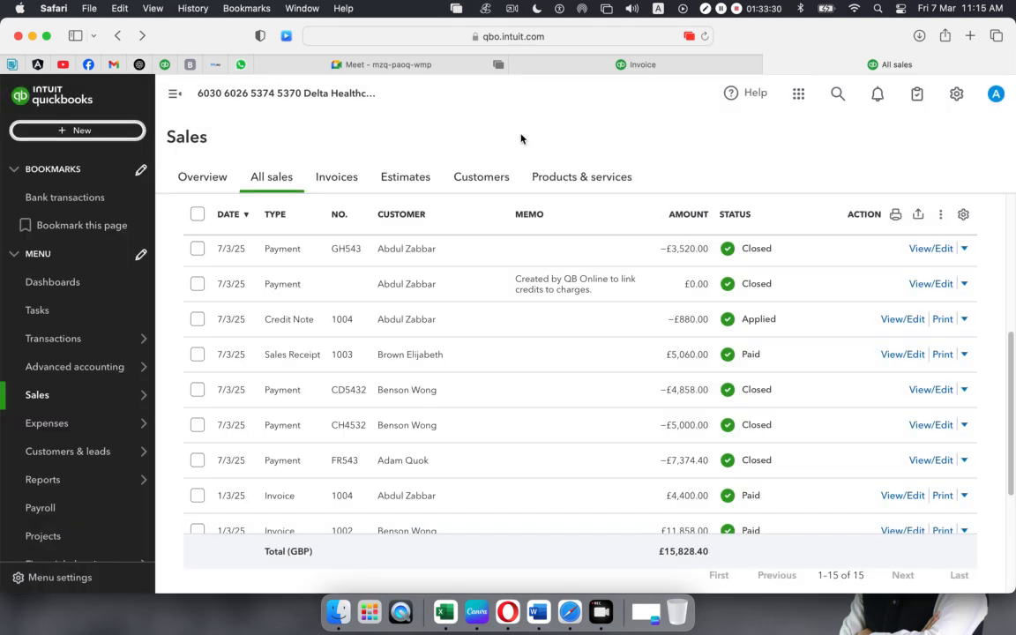
{"action": "left_click", "coordinate": [33, 36]}
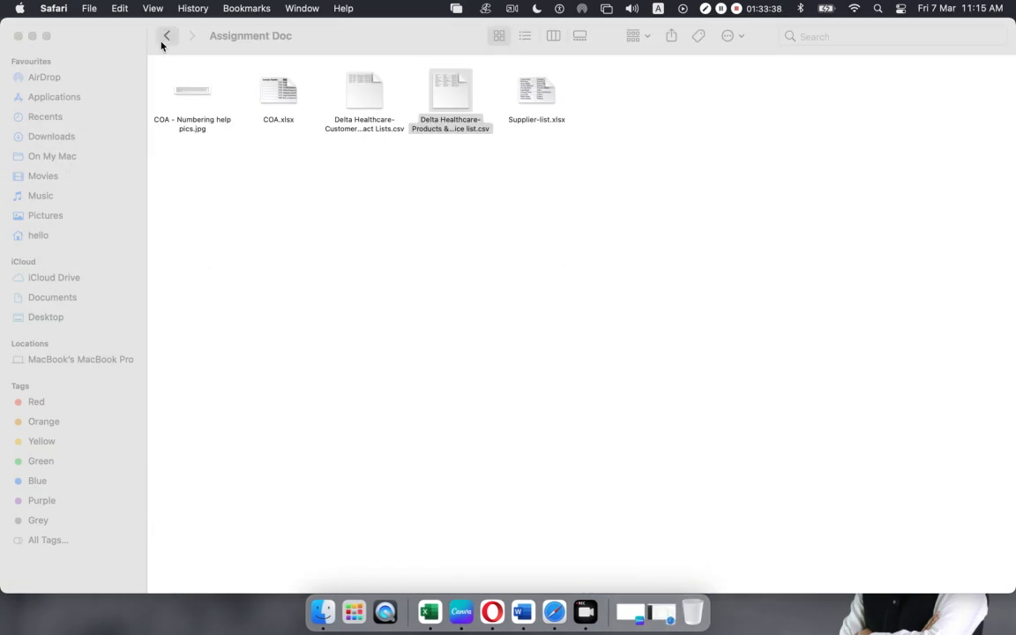
- Navigate QB > Class 03 QB > Assignment Doc and open Customer Invoice.xlsx
{"action": "left_click", "coordinate": [166, 36]}
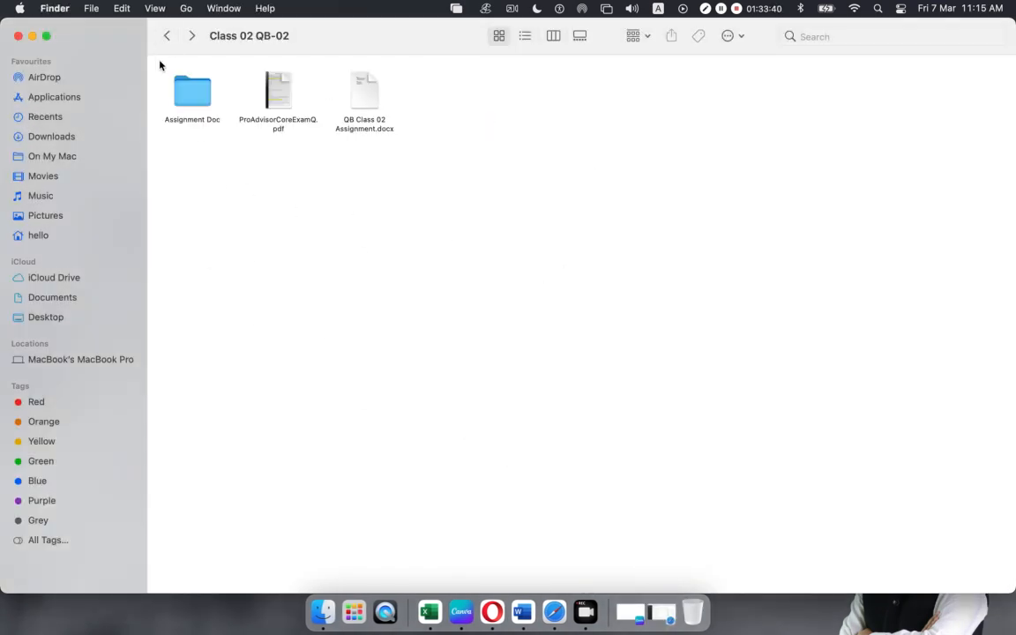
{"action": "left_click", "coordinate": [166, 36]}
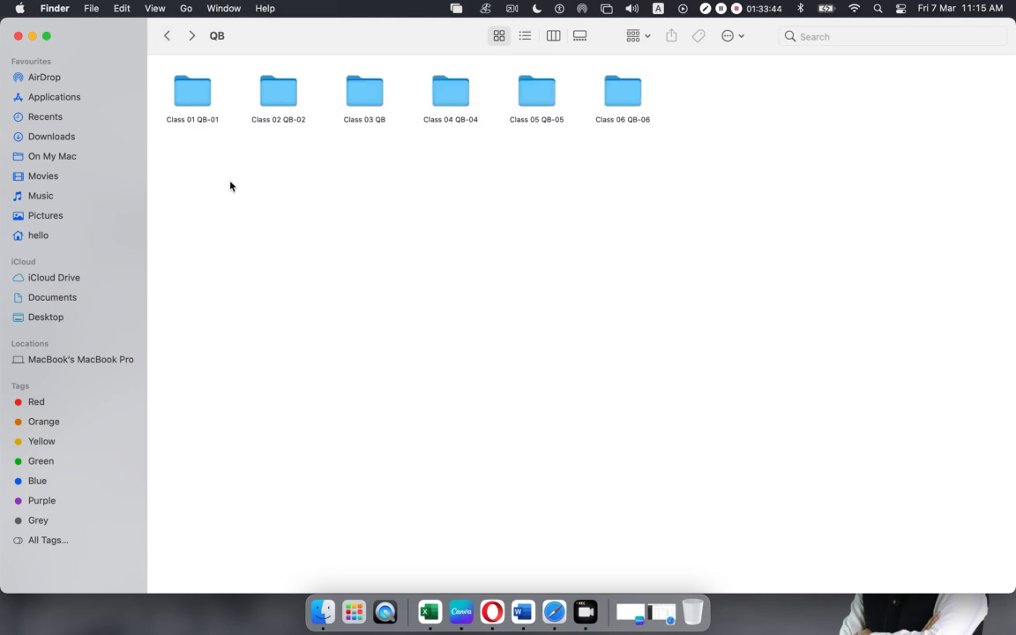
{"action": "double_click", "coordinate": [365, 102]}
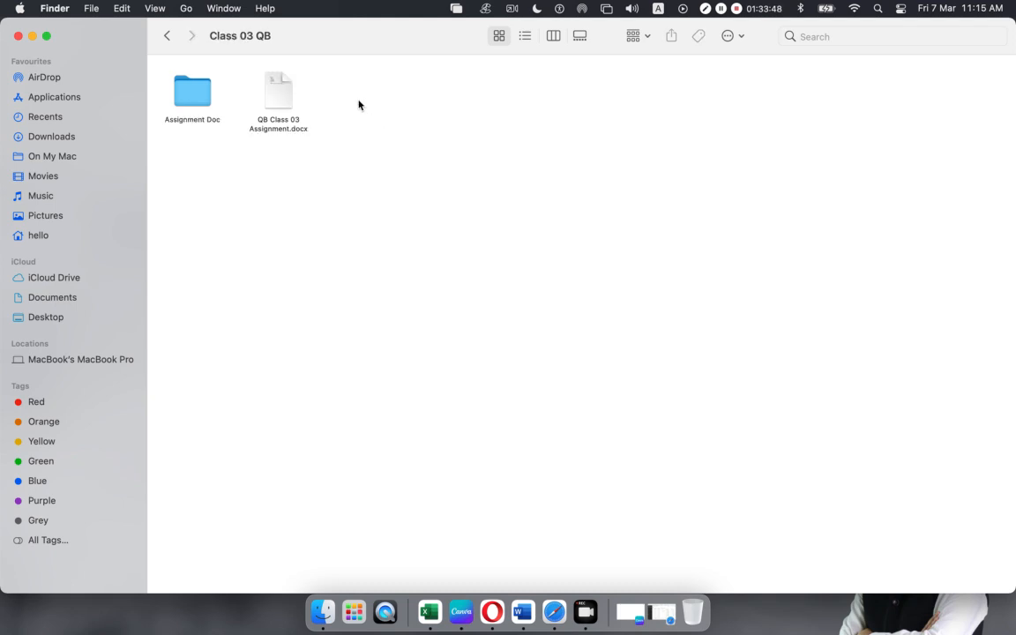
{"action": "double_click", "coordinate": [190, 100]}
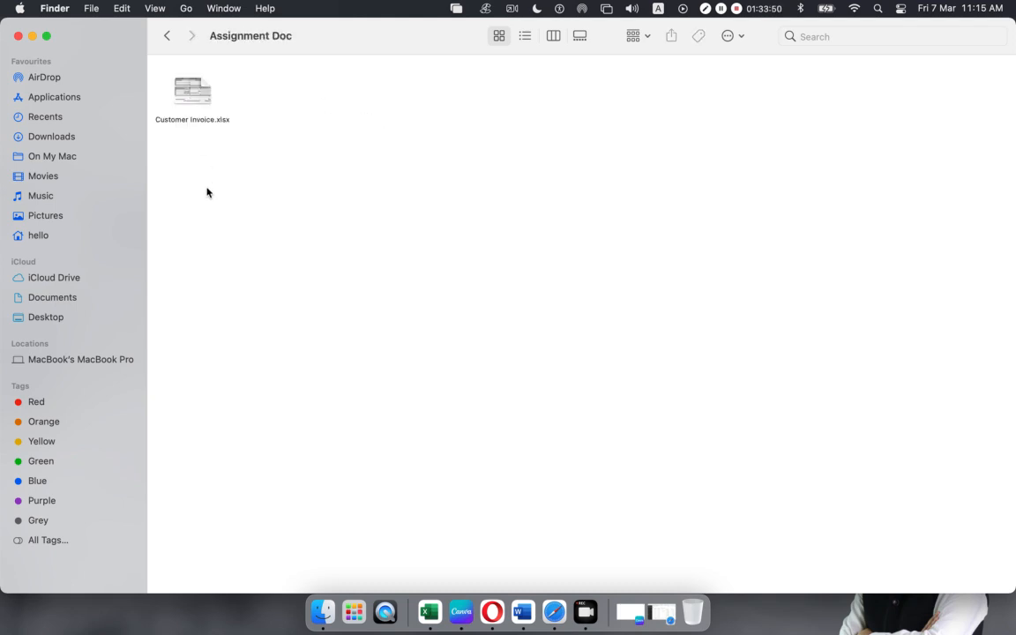
{"action": "left_click", "coordinate": [165, 35]}
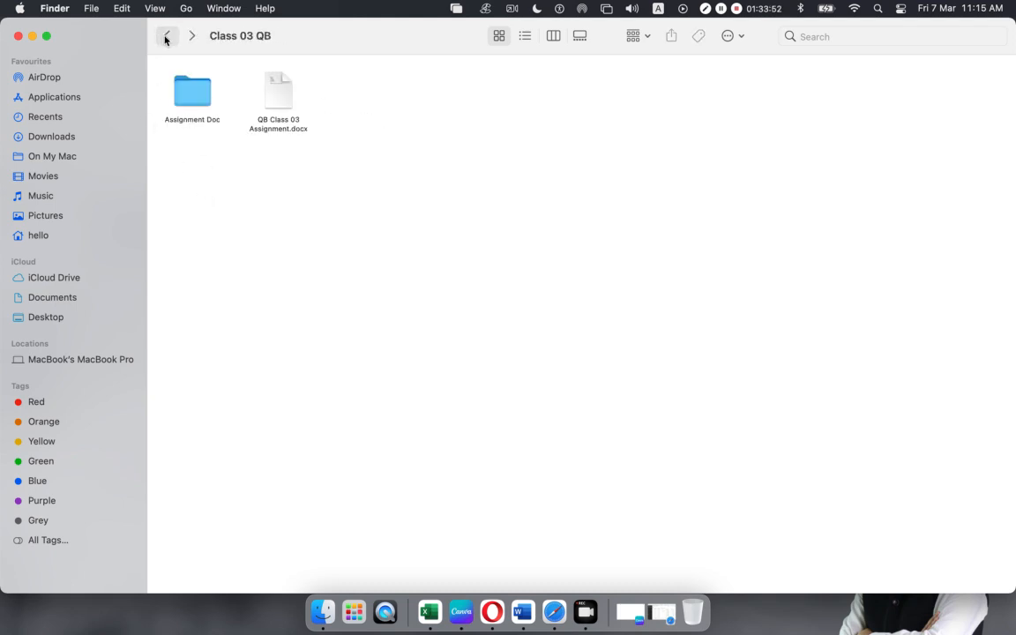
{"action": "double_click", "coordinate": [186, 86]}
{"action": "double_click", "coordinate": [195, 99]}
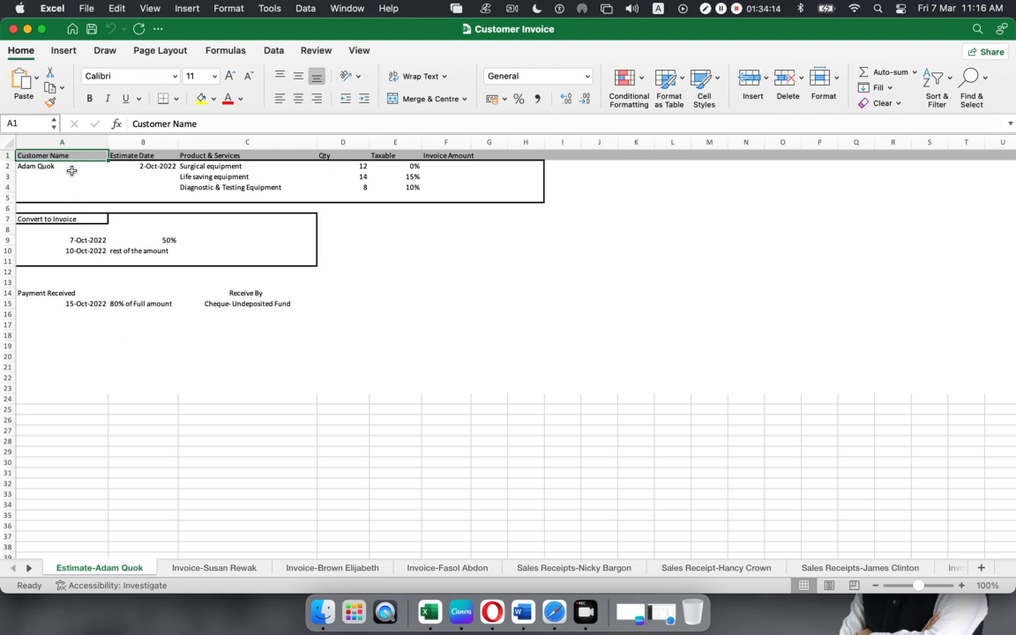
- Review the estimate date, product names, quantities and tax rates in C2:E4
{"action": "left_click", "coordinate": [149, 168]}
{"action": "left_click_drag", "start_coordinate": [211, 166], "coordinate": [215, 184]}
{"action": "left_click_drag", "start_coordinate": [353, 166], "coordinate": [354, 188]}
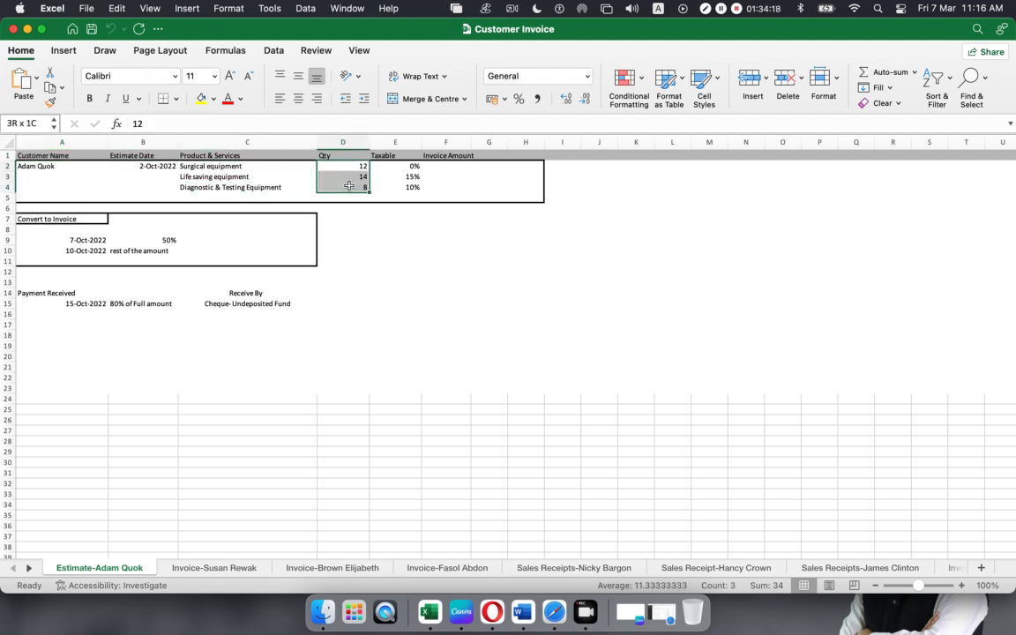
{"action": "left_click_drag", "start_coordinate": [407, 165], "coordinate": [409, 188]}
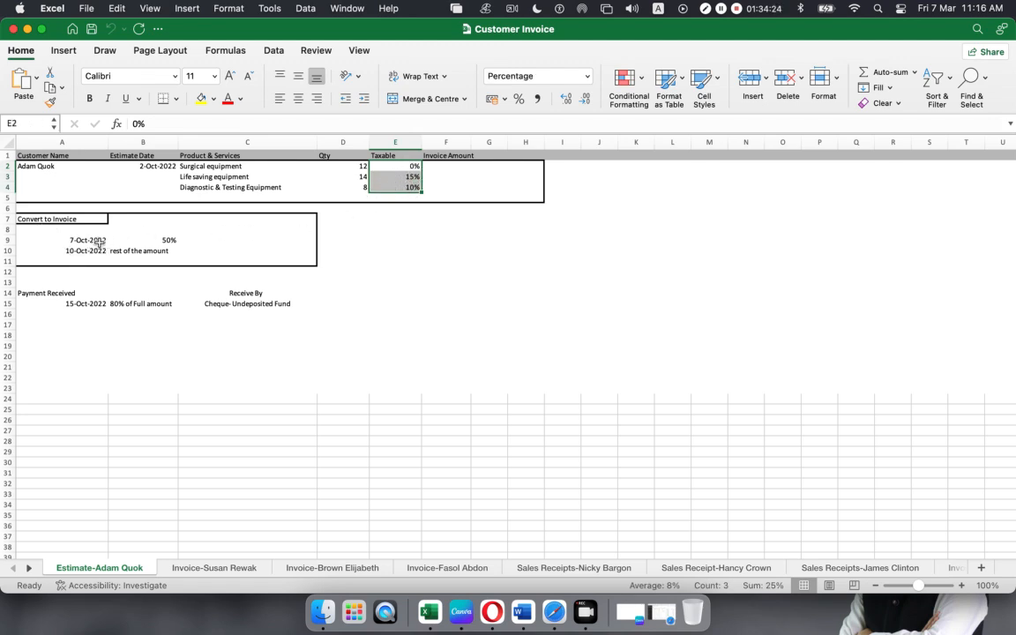
- Review the 50% instalment schedule and the Payment Received row with its 80% of Full amount note
{"action": "left_click", "coordinate": [77, 239]}
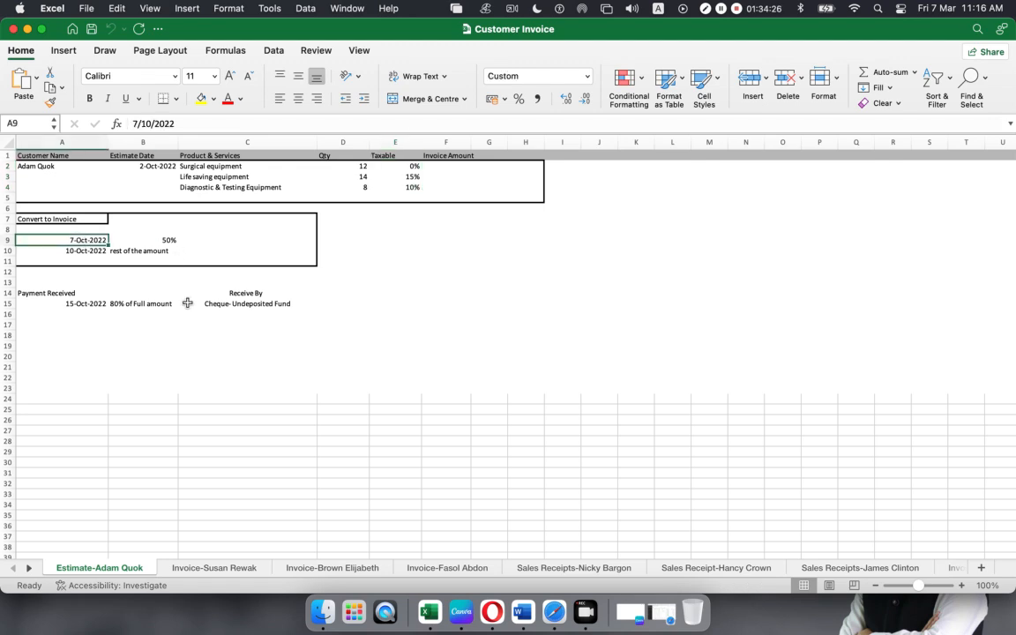
{"action": "left_click", "coordinate": [166, 239]}
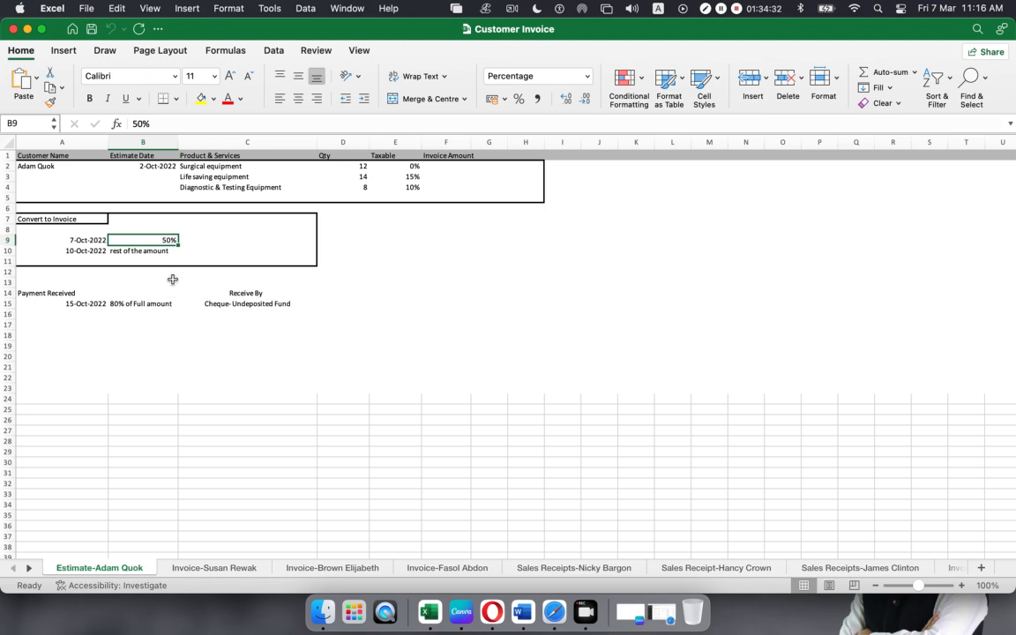
{"action": "left_click", "coordinate": [88, 252]}
{"action": "left_click", "coordinate": [119, 251]}
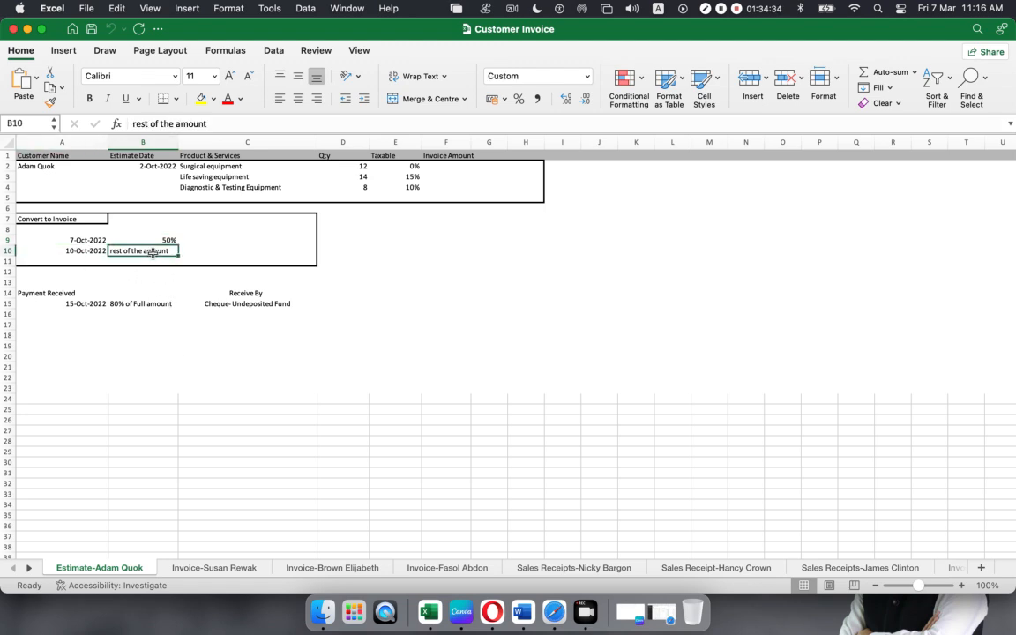
{"action": "left_click", "coordinate": [156, 339]}
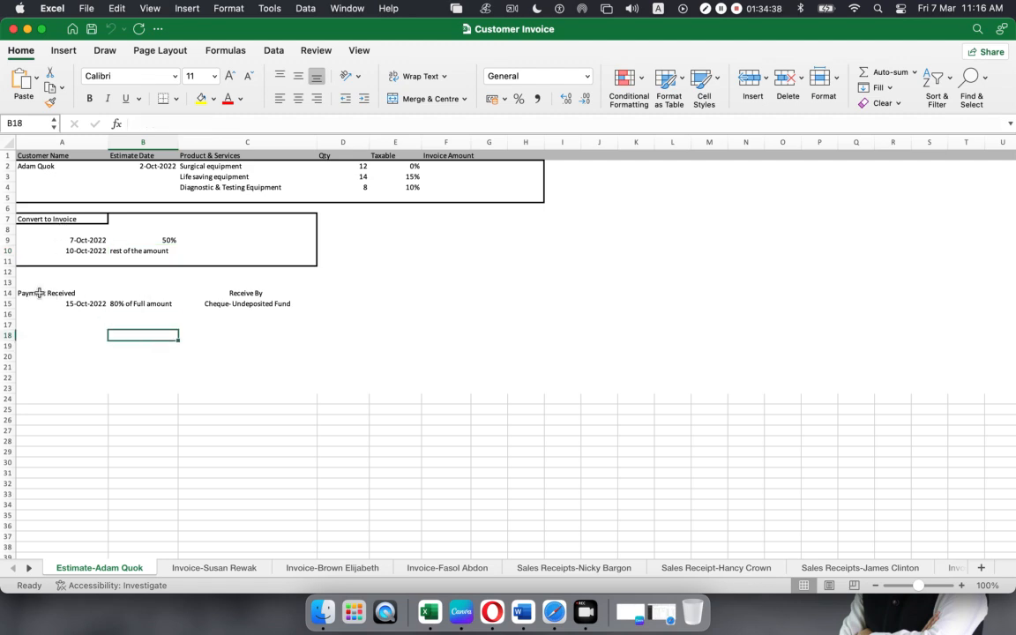
{"action": "left_click", "coordinate": [28, 296]}
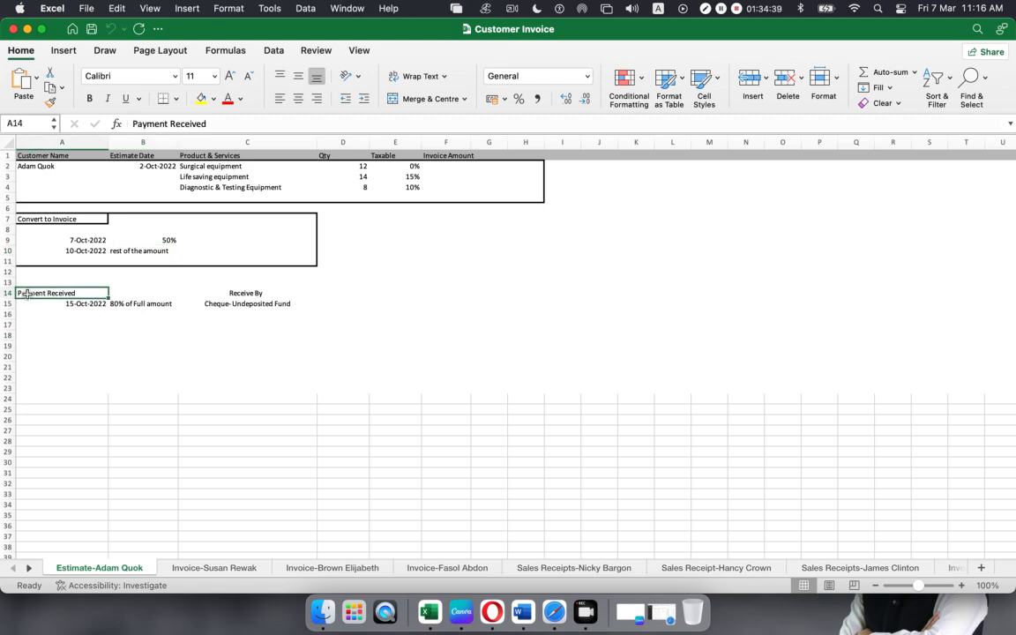
{"action": "left_click", "coordinate": [76, 311]}
{"action": "left_click", "coordinate": [121, 304]}
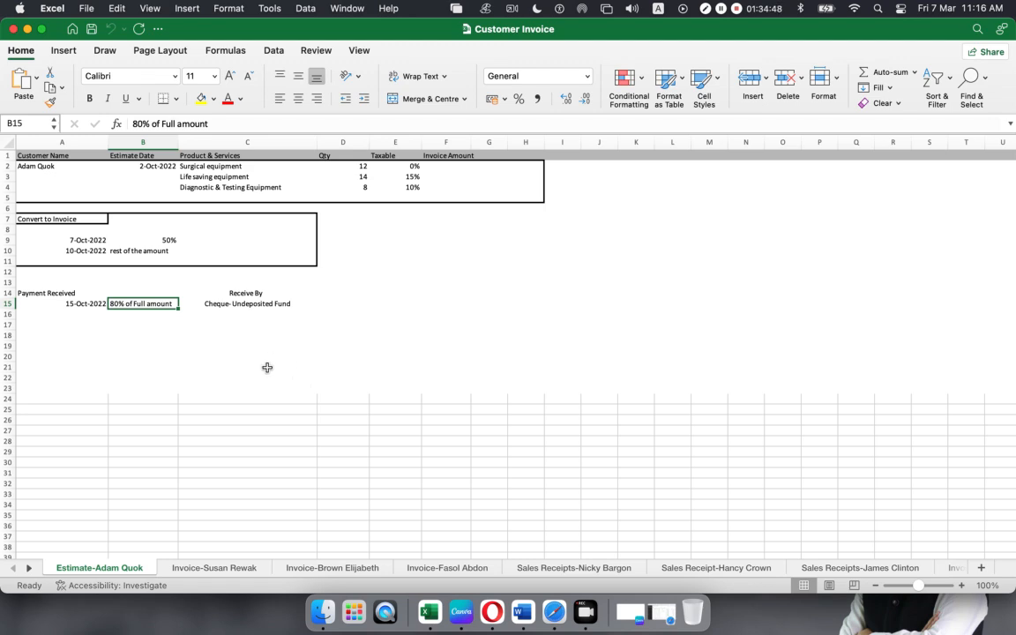
- Page through each invoice and sales receipt sheet, then close the Customer Invoice workbook
{"action": "left_click", "coordinate": [211, 569]}
{"action": "left_click", "coordinate": [326, 569]}
{"action": "left_click", "coordinate": [448, 570]}
{"action": "left_click", "coordinate": [547, 569]}
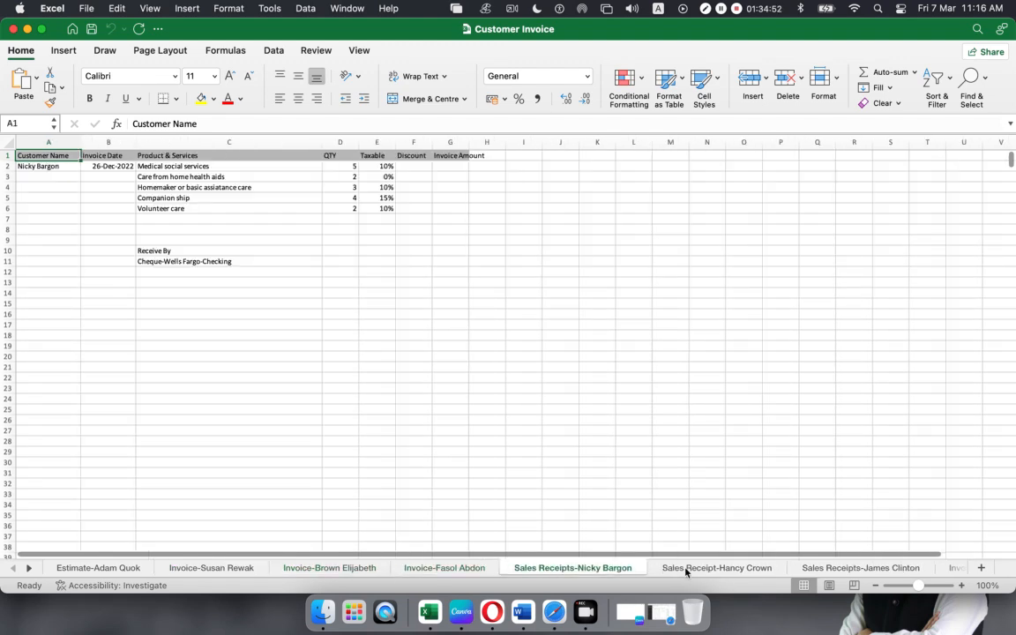
{"action": "left_click", "coordinate": [701, 569]}
{"action": "left_click", "coordinate": [842, 568]}
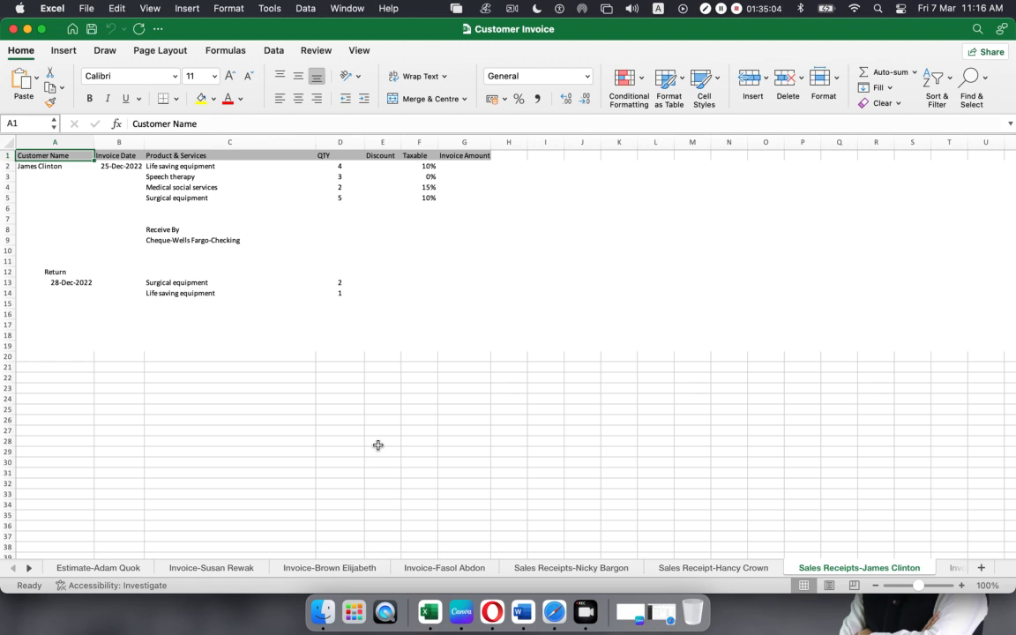
{"action": "left_click", "coordinate": [947, 568]}
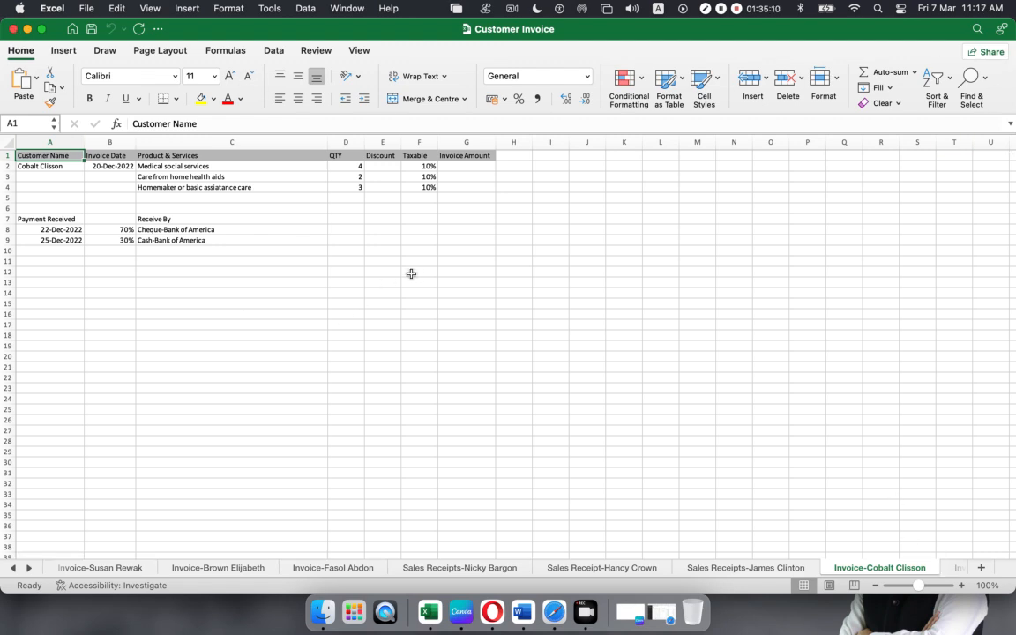
{"action": "left_click", "coordinate": [12, 29]}
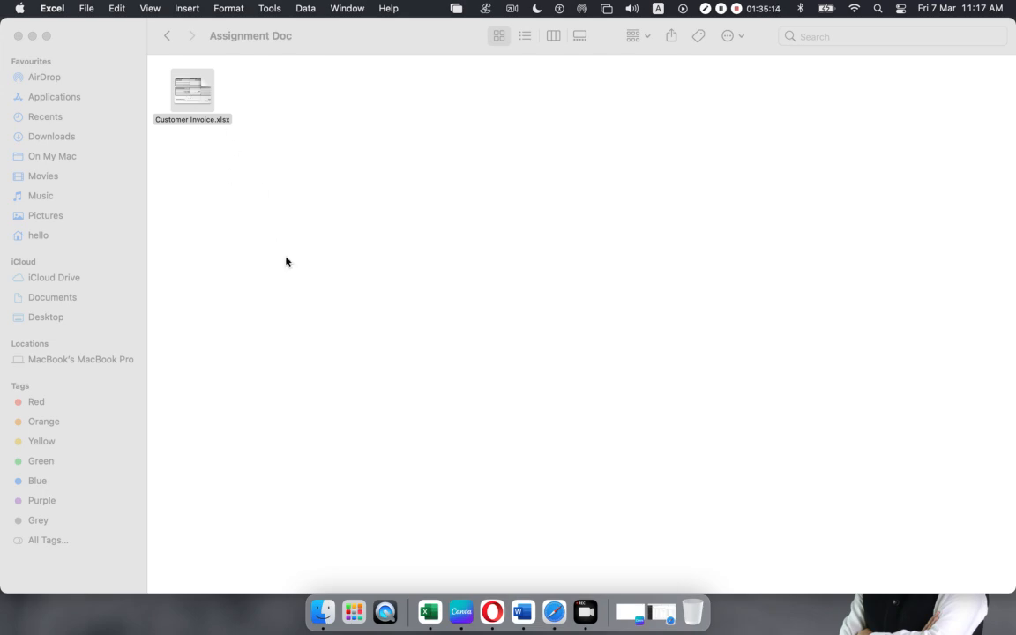
- Select Customer Invoice.xlsx in the Assignment Doc folder and switch to Safari
{"action": "left_click", "coordinate": [220, 207]}
{"action": "left_click", "coordinate": [188, 93]}
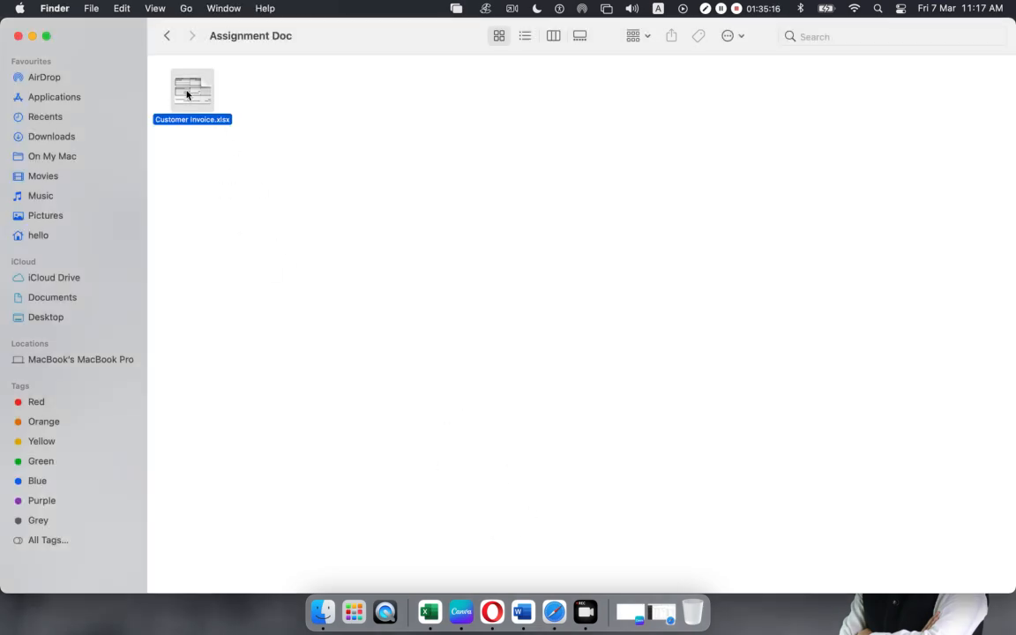
{"action": "left_click", "coordinate": [554, 611]}
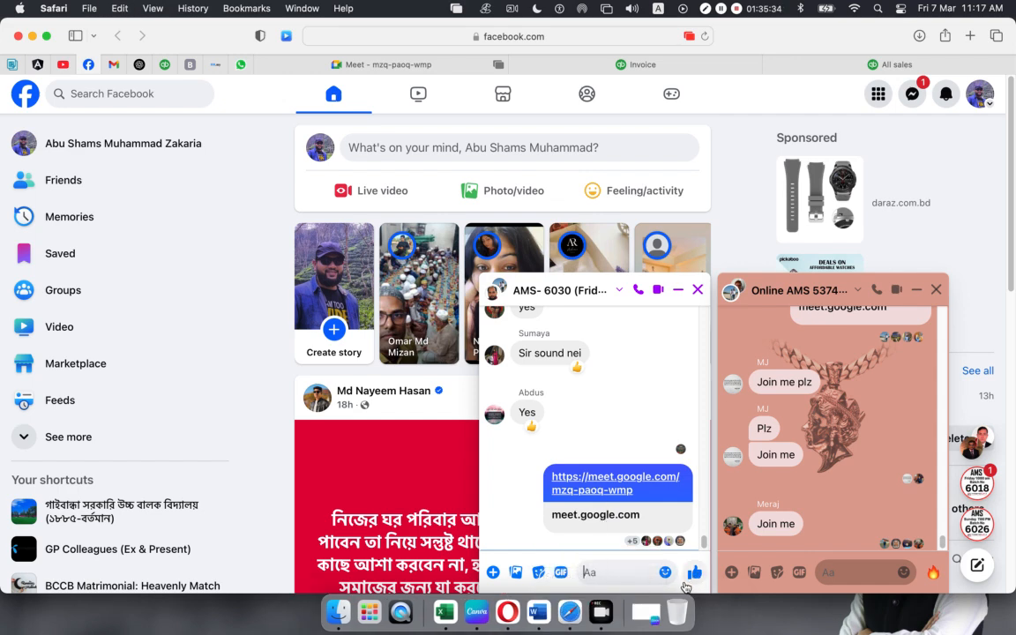
- Paste and send Customer Invoice.xlsx in the first two class group chats
{"action": "left_click", "coordinate": [606, 573]}
{"action": "key", "text": "super+v"}
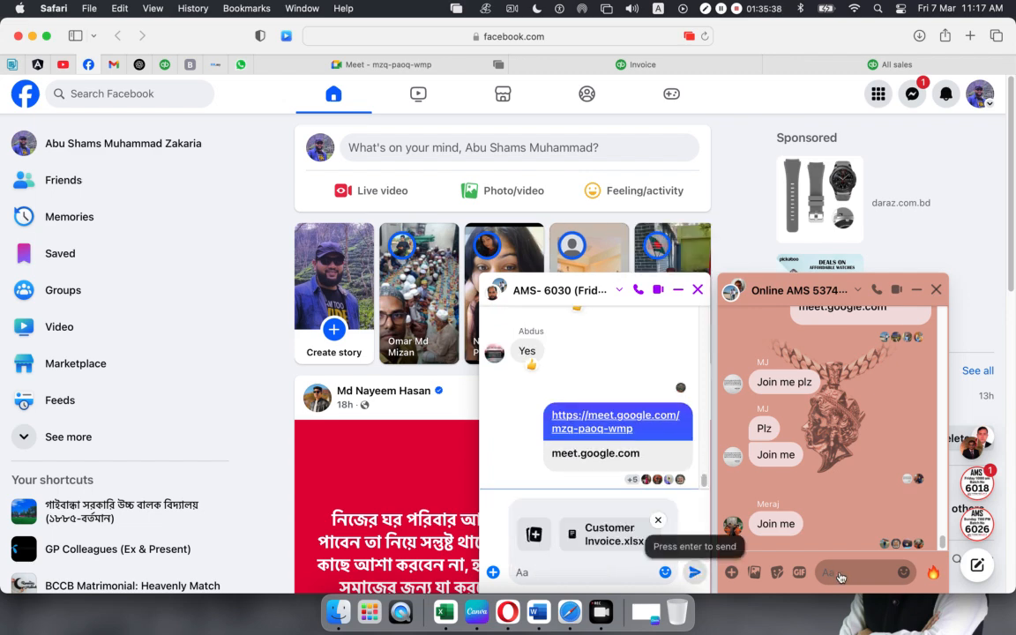
{"action": "key", "text": "Return"}
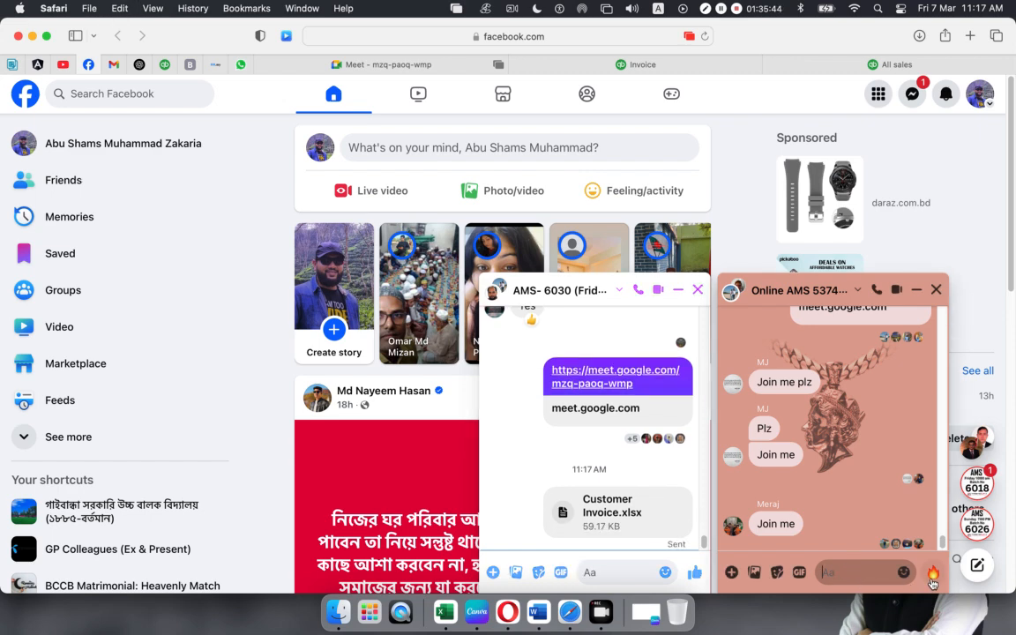
{"action": "key", "text": "super+v"}
{"action": "key", "text": "Return"}
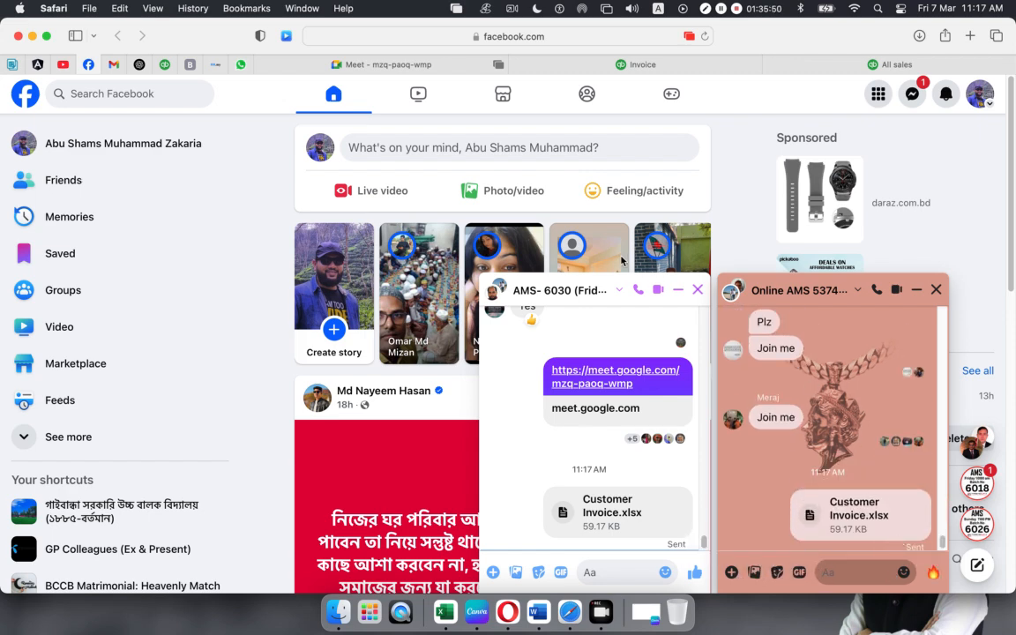
- Close the chats that received the file and share the workbook in the remaining class chats
{"action": "left_click", "coordinate": [698, 293]}
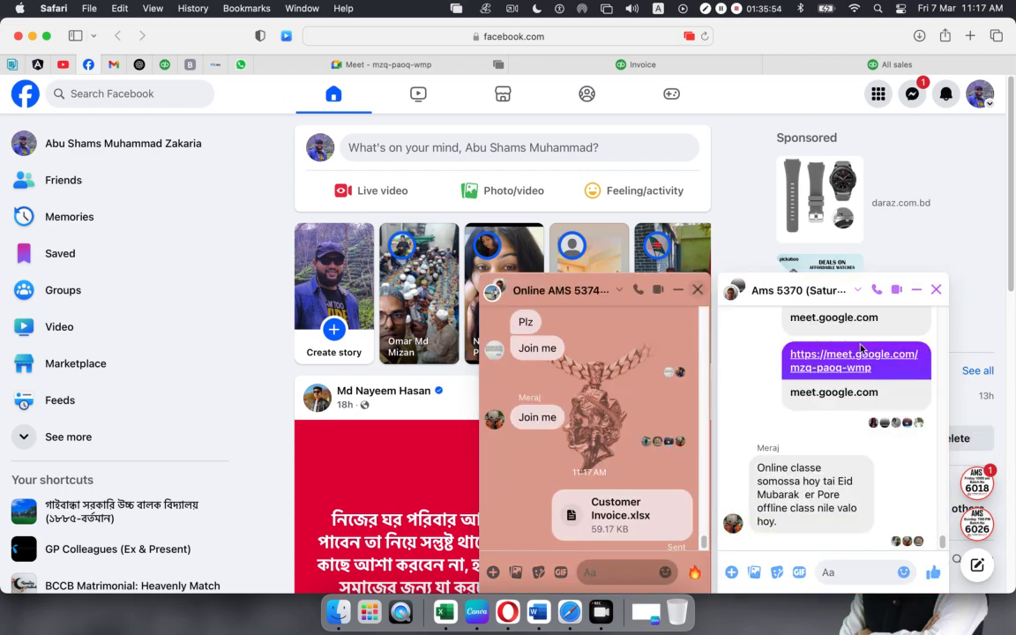
{"action": "left_click", "coordinate": [843, 572]}
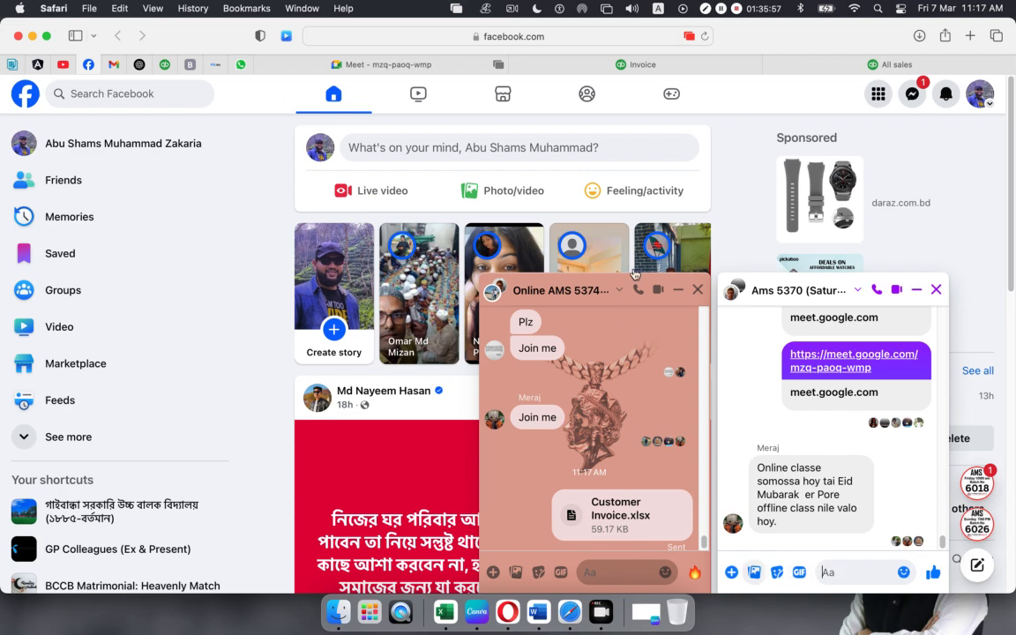
{"action": "key", "text": "super+v"}
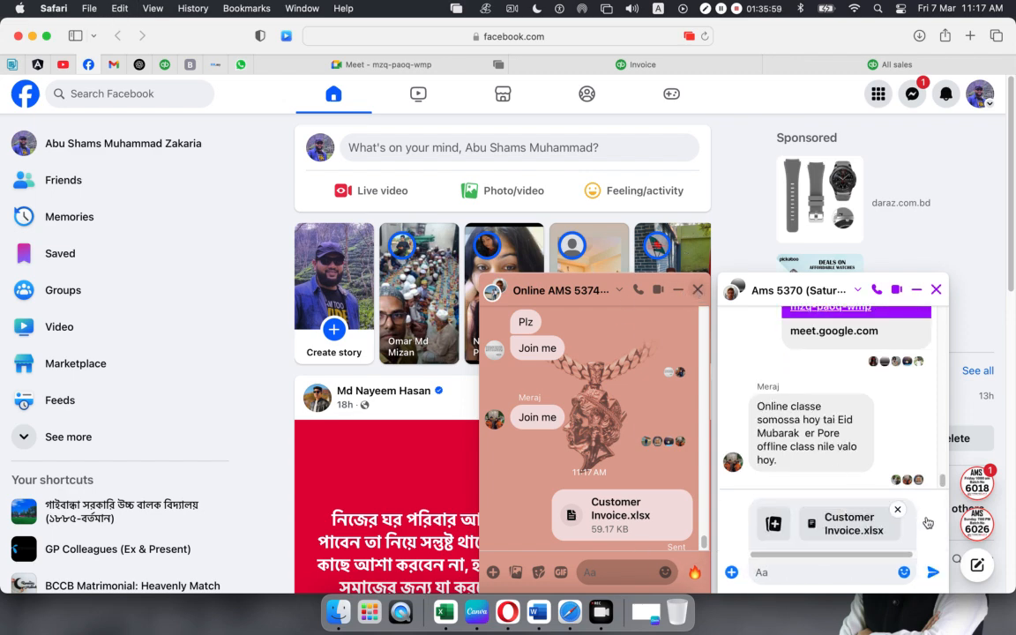
{"action": "left_click", "coordinate": [697, 290]}
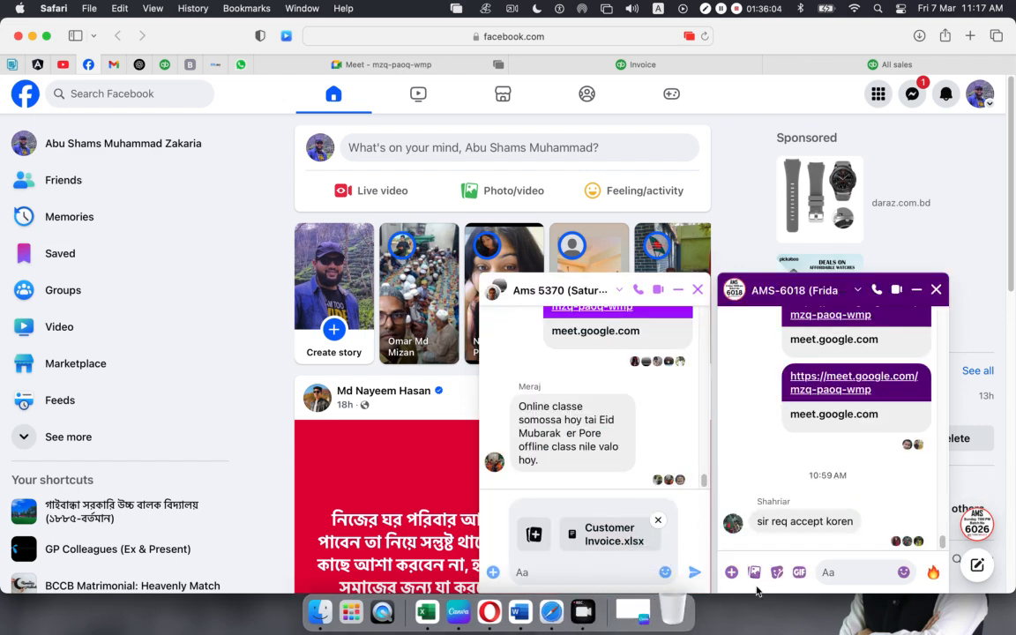
{"action": "left_click", "coordinate": [839, 573]}
{"action": "key", "text": "Return"}
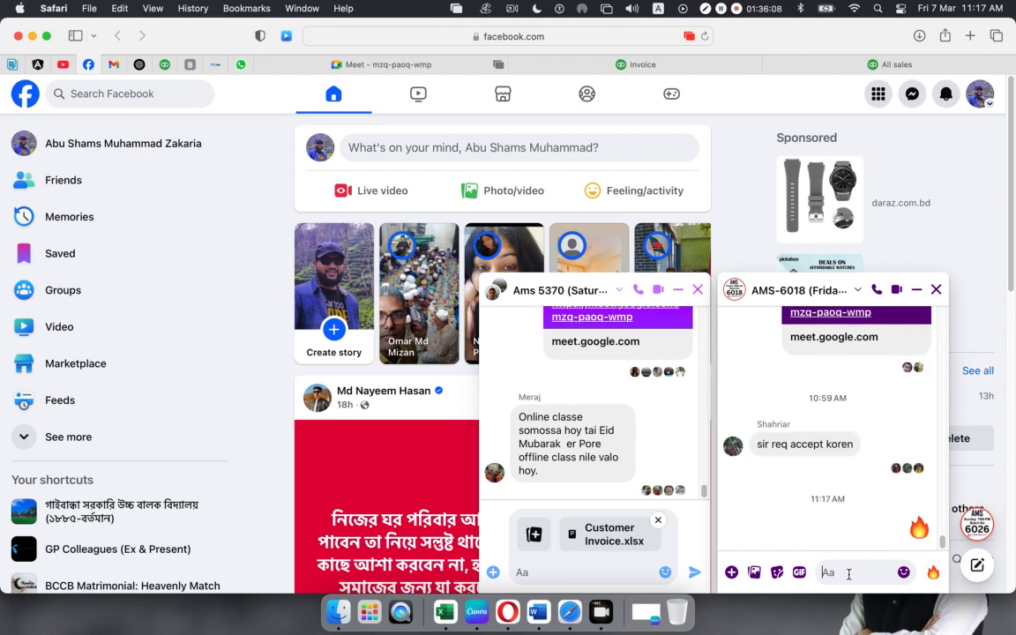
{"action": "key", "text": "super+v"}
{"action": "left_click", "coordinate": [934, 572]}
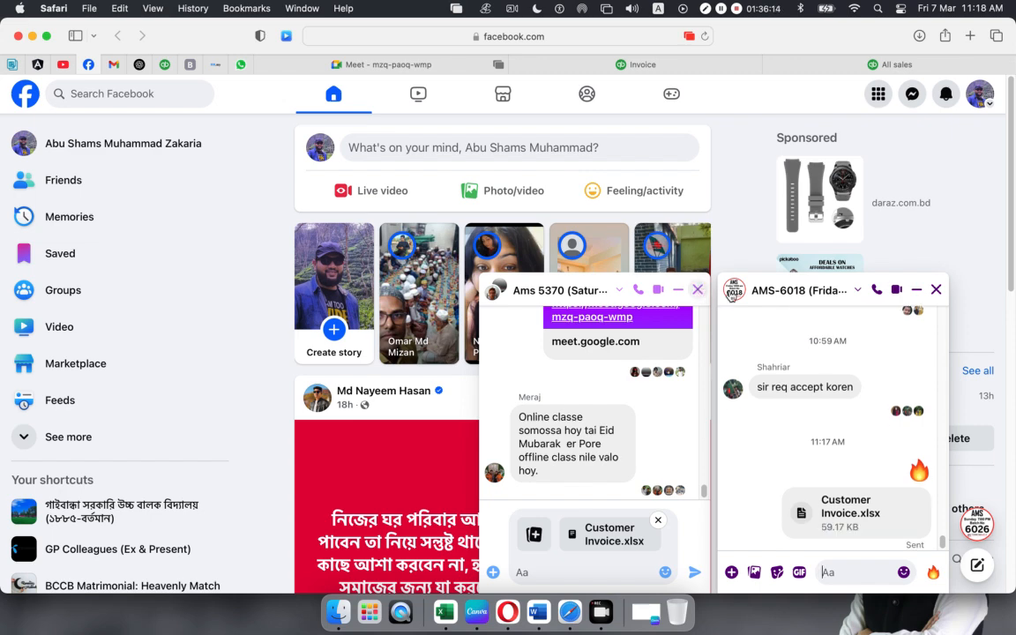
- Send the pending attachment, close all chat windows, and return to the Google Meet call
{"action": "left_click", "coordinate": [939, 294]}
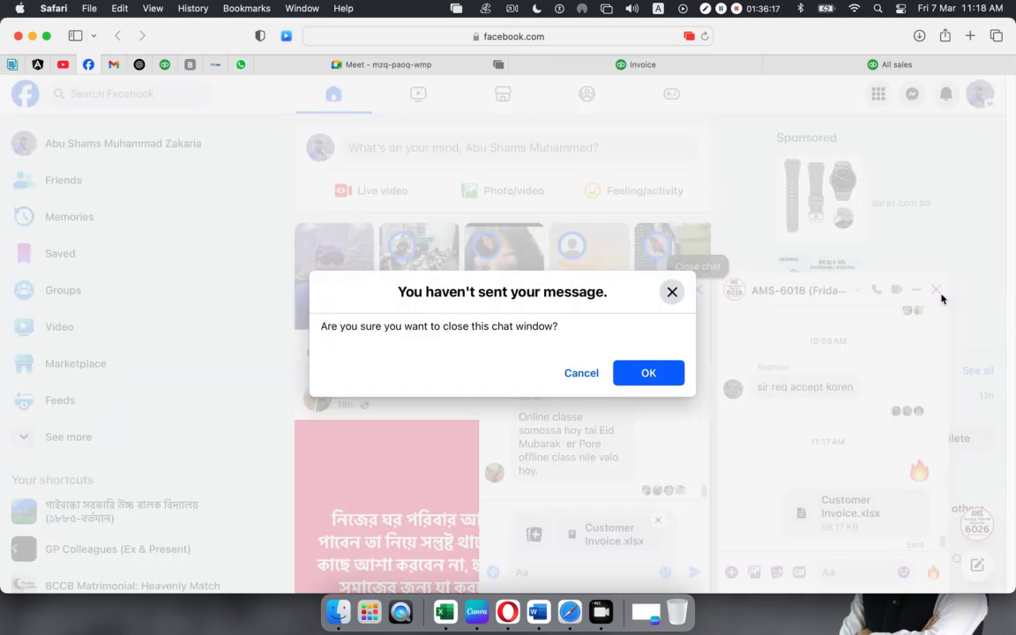
{"action": "left_click", "coordinate": [581, 374]}
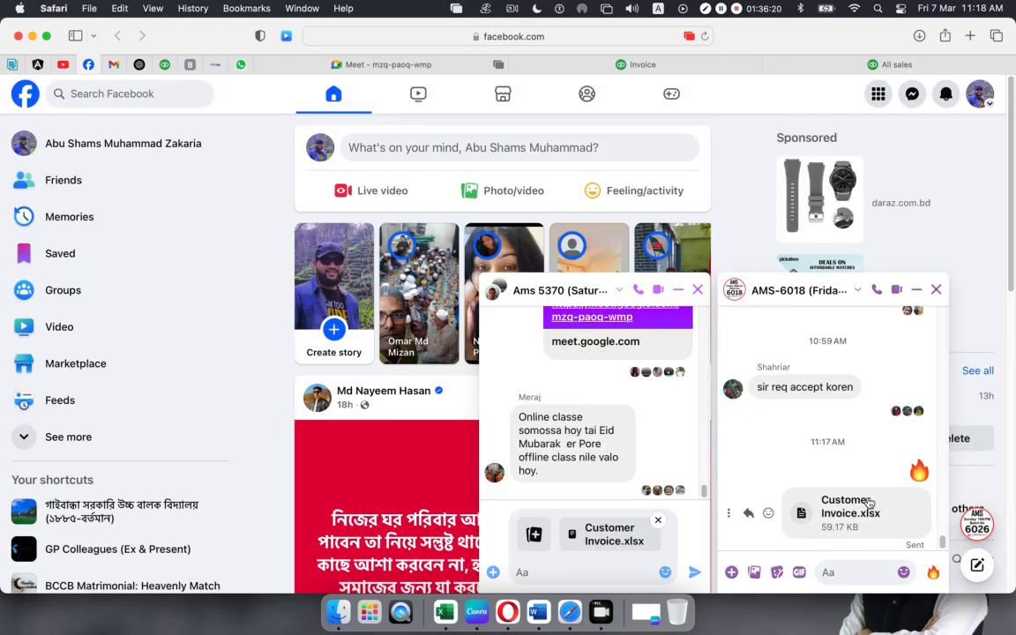
{"action": "left_click", "coordinate": [694, 575]}
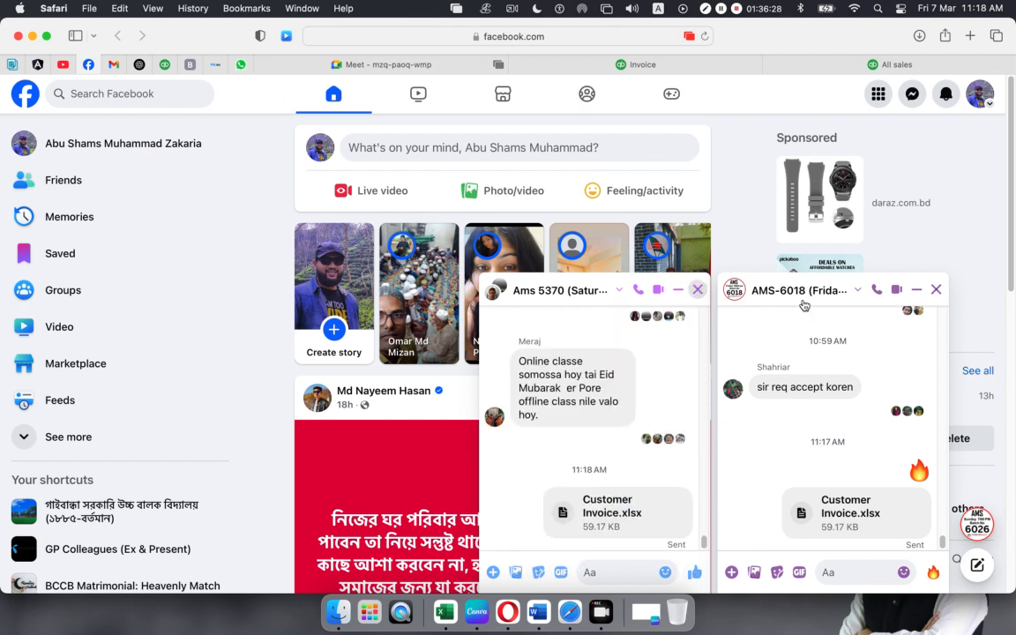
{"action": "left_click", "coordinate": [698, 290]}
{"action": "left_click", "coordinate": [936, 290]}
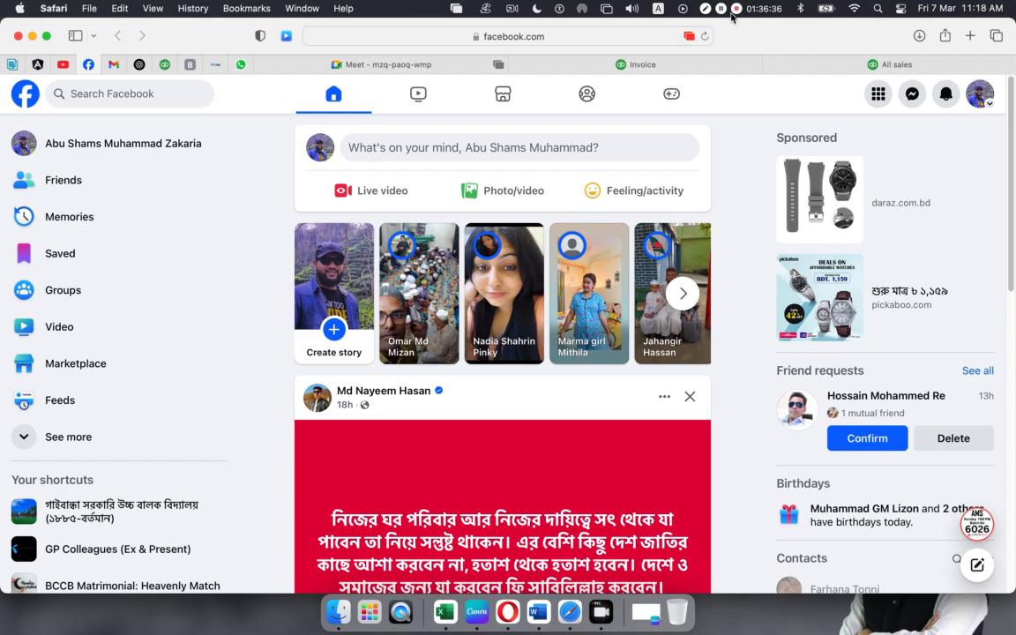
{"action": "left_click", "coordinate": [323, 65]}
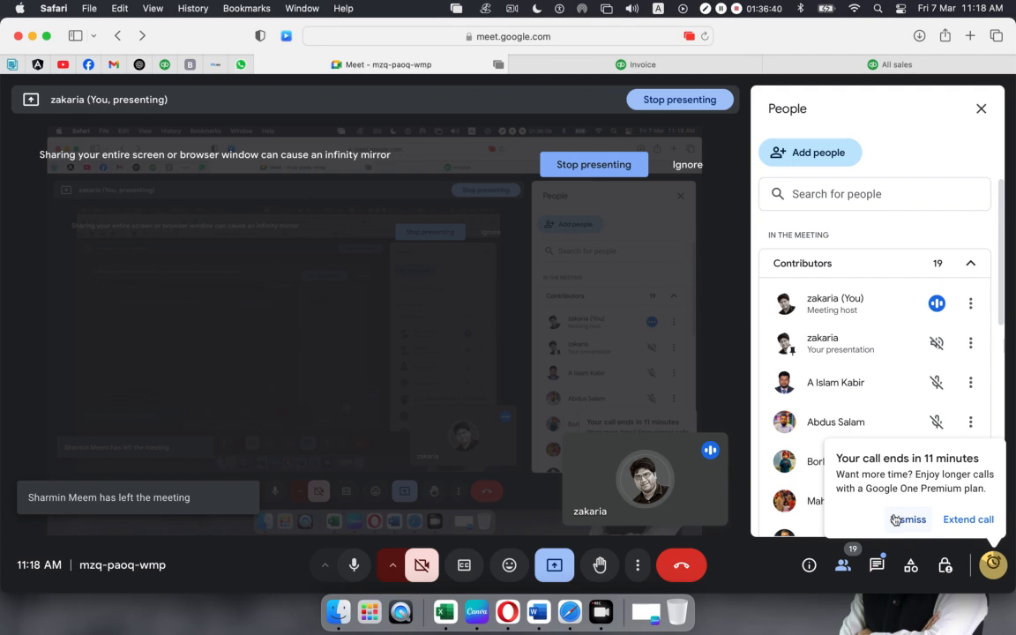
{"action": "left_click", "coordinate": [898, 520]}
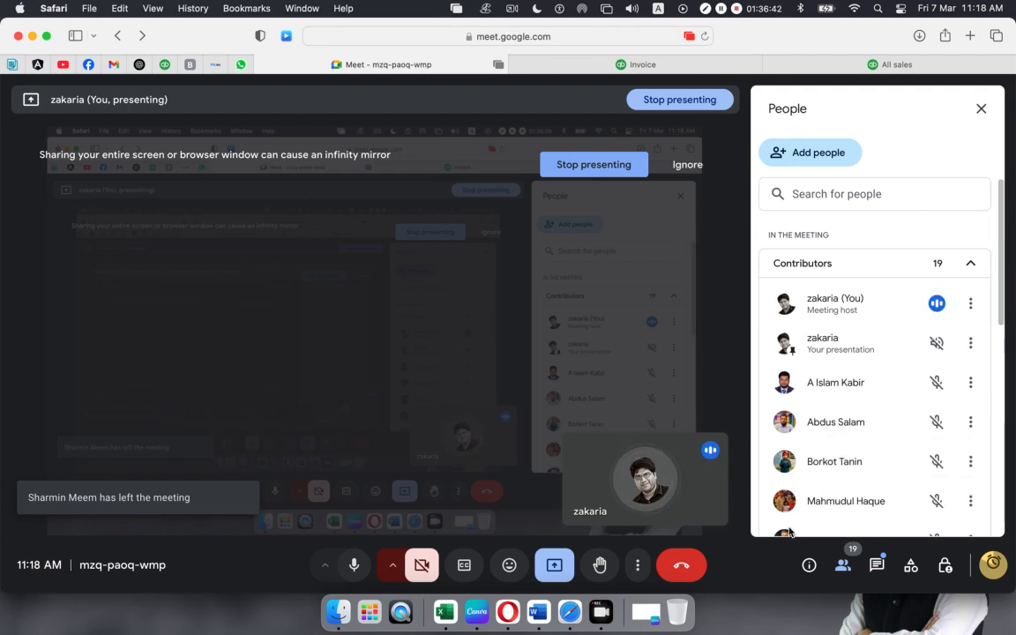